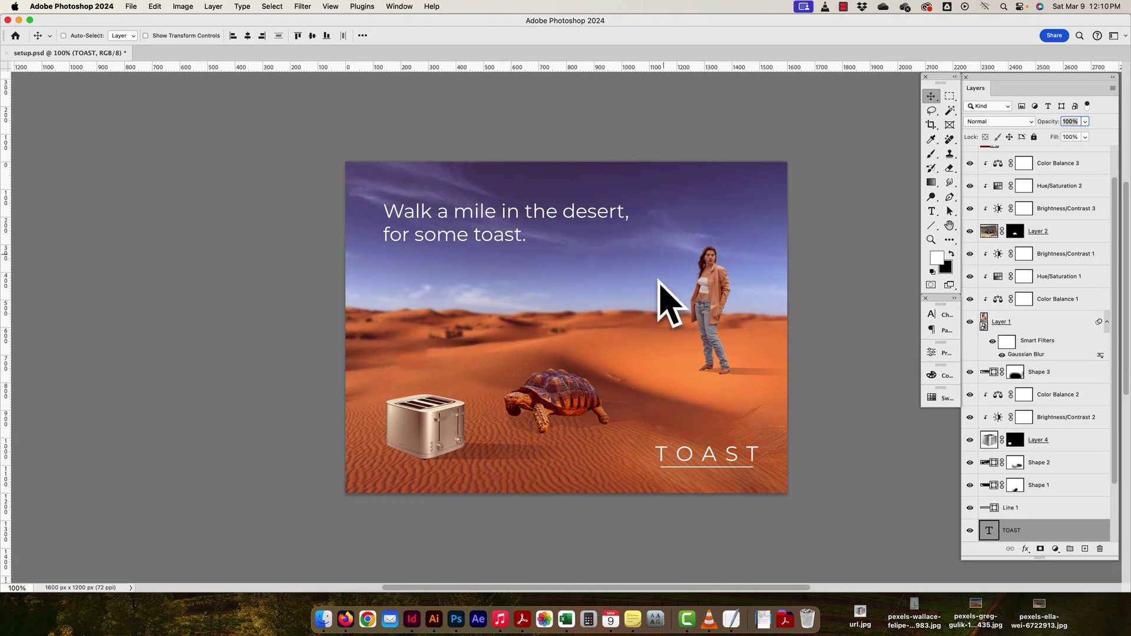
Create a 1600 × 1200 px, 72 pixels/inch RGB document with artboards enabled, named with the username followed by "_collage".
scroll(651, 391, up, 1)
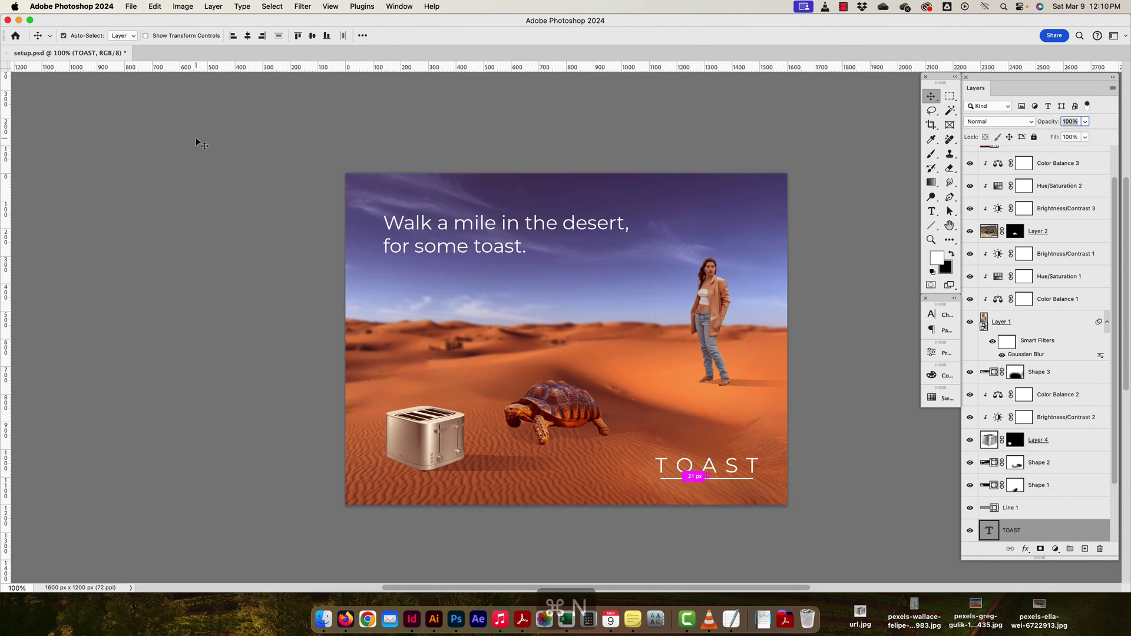
key(super+n)
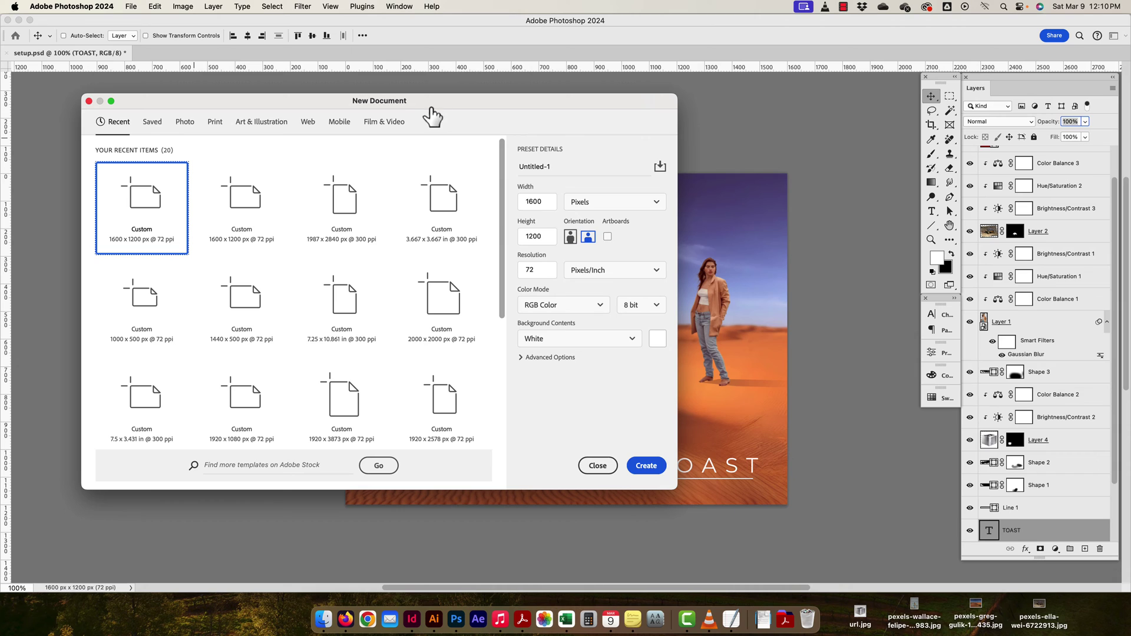
drag(569, 167, 508, 169)
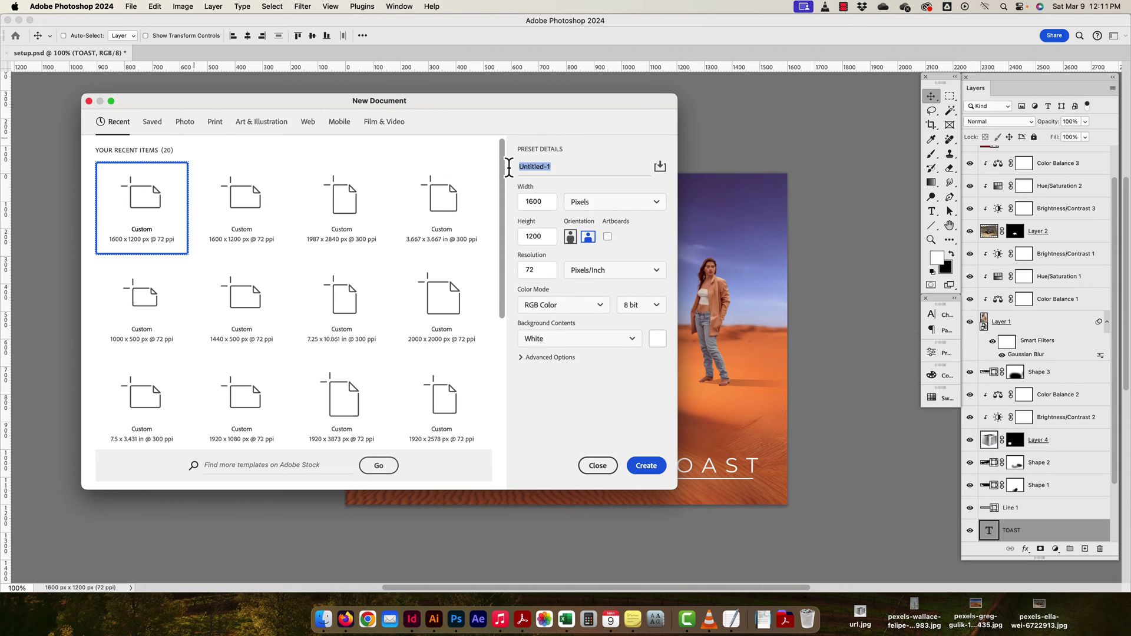
text(cicchinoc)
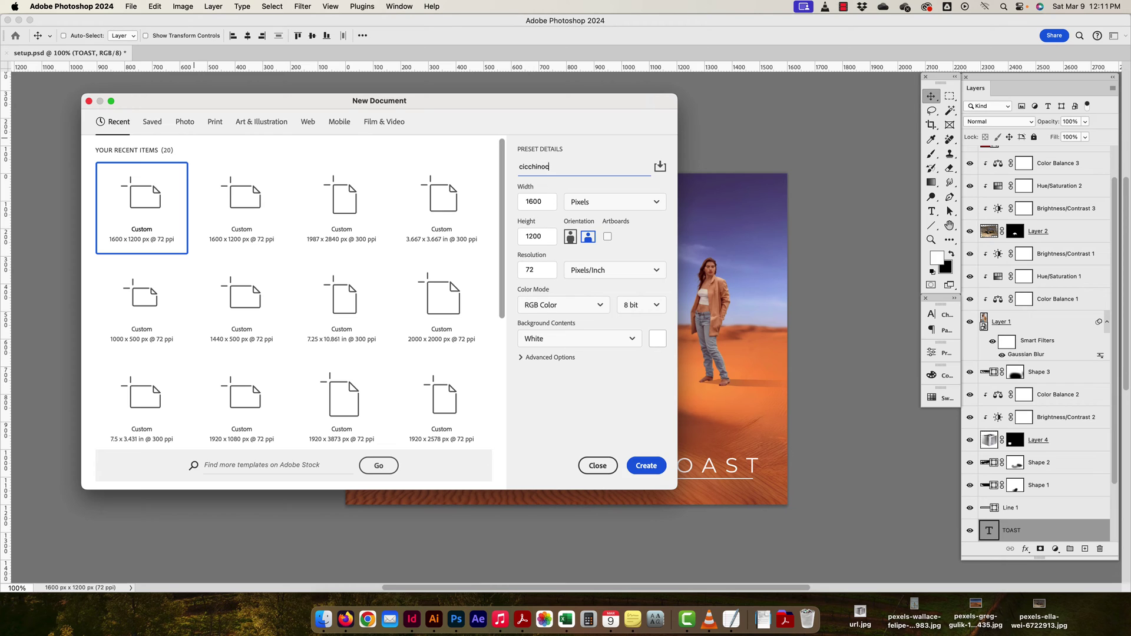
text(1_collage)
click(580, 270)
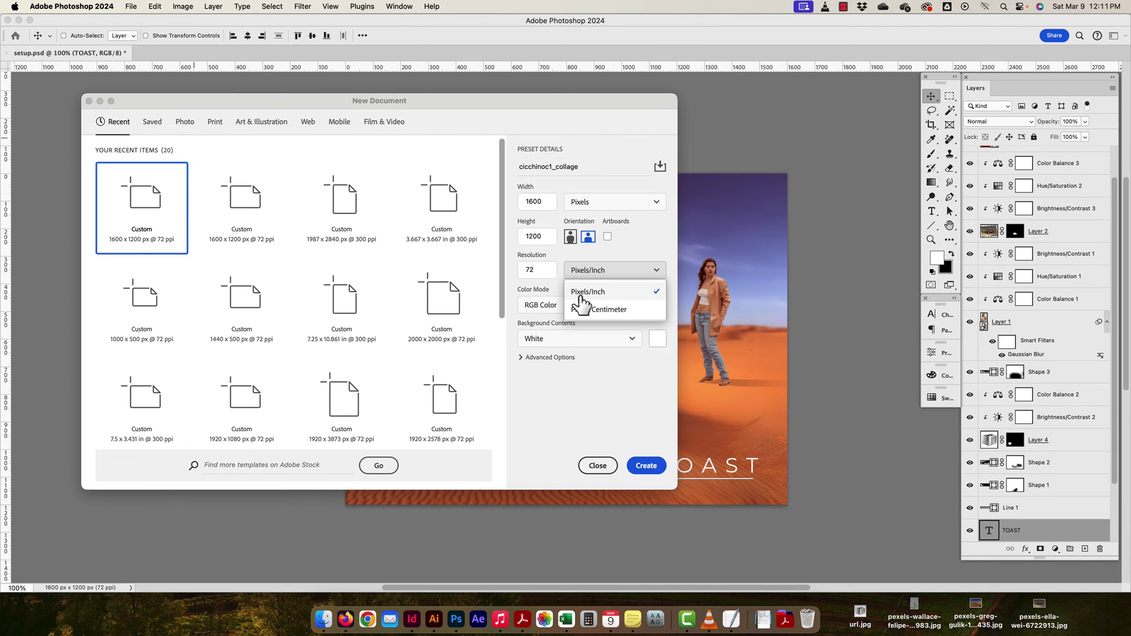
click(575, 289)
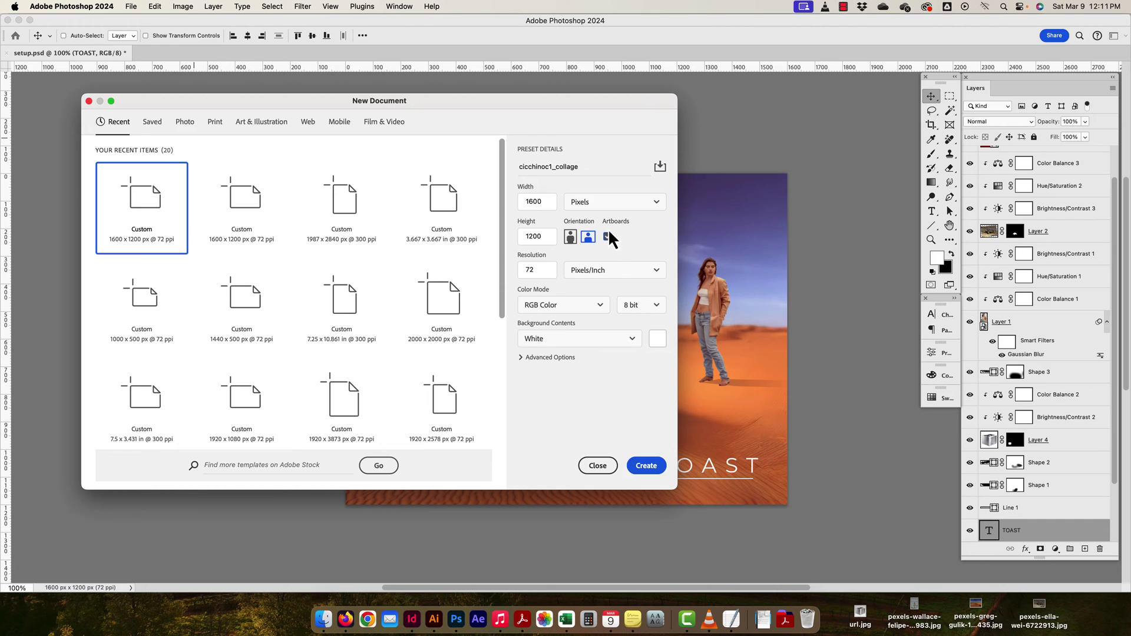
click(646, 466)
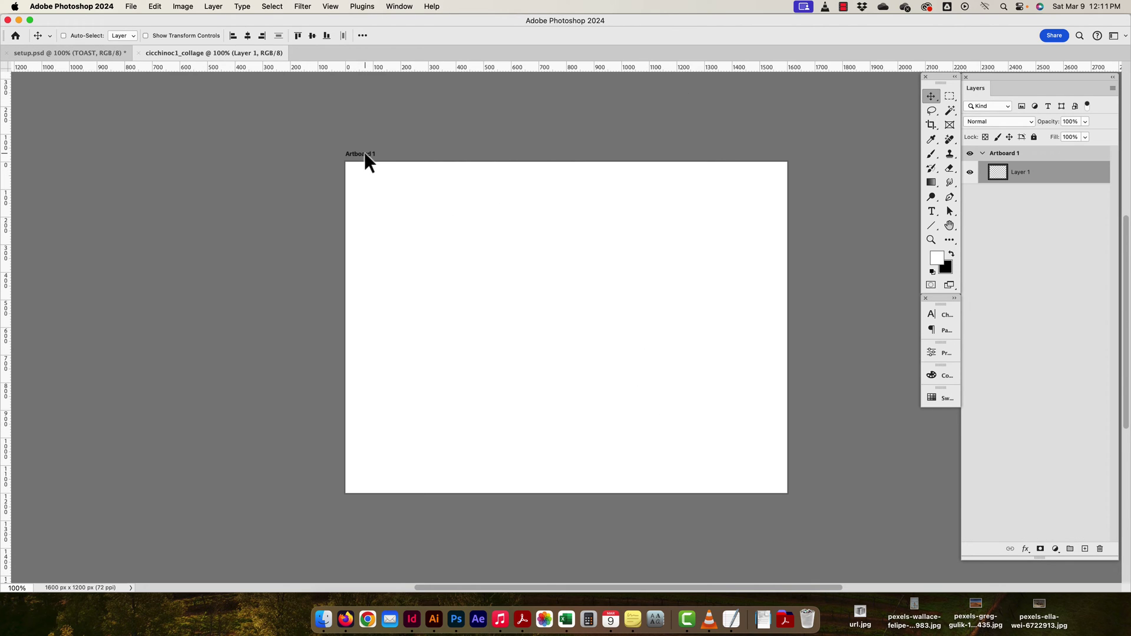
Examine how Artboard 1 groups Layer 1 and how the active tool changes between selecting the artboard and the layer.
click(1019, 154)
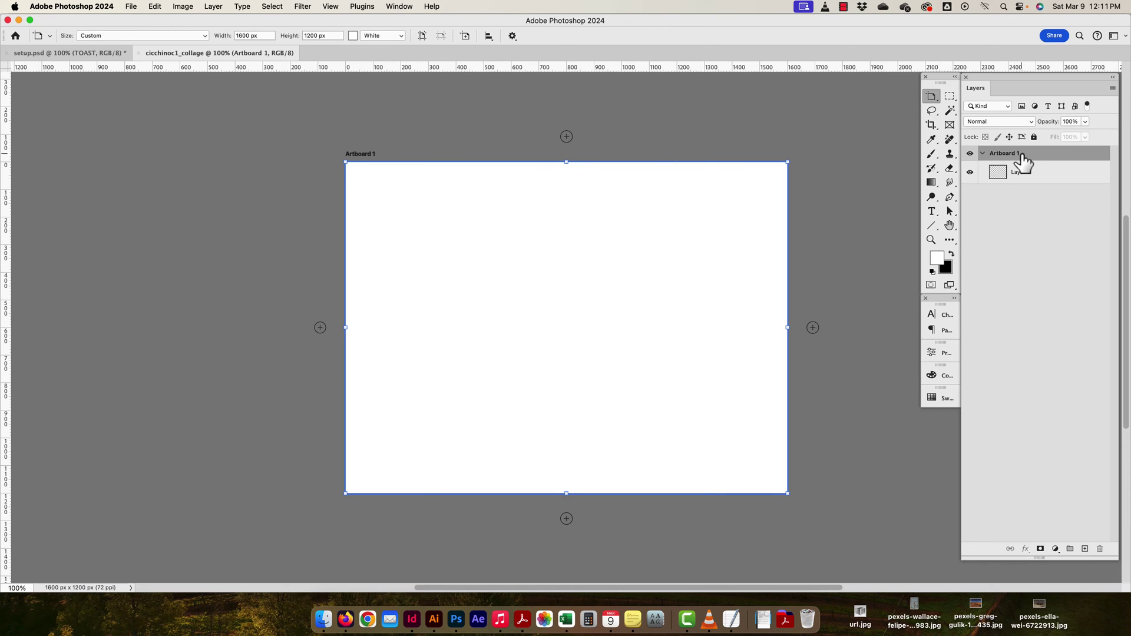
click(982, 154)
click(982, 155)
click(982, 154)
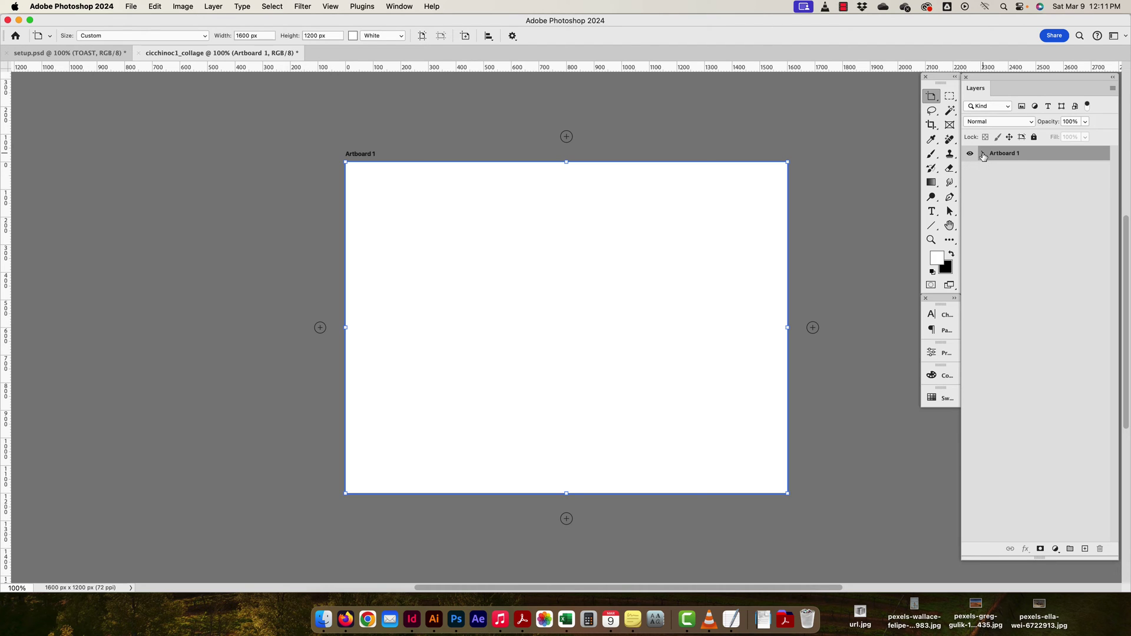
click(982, 154)
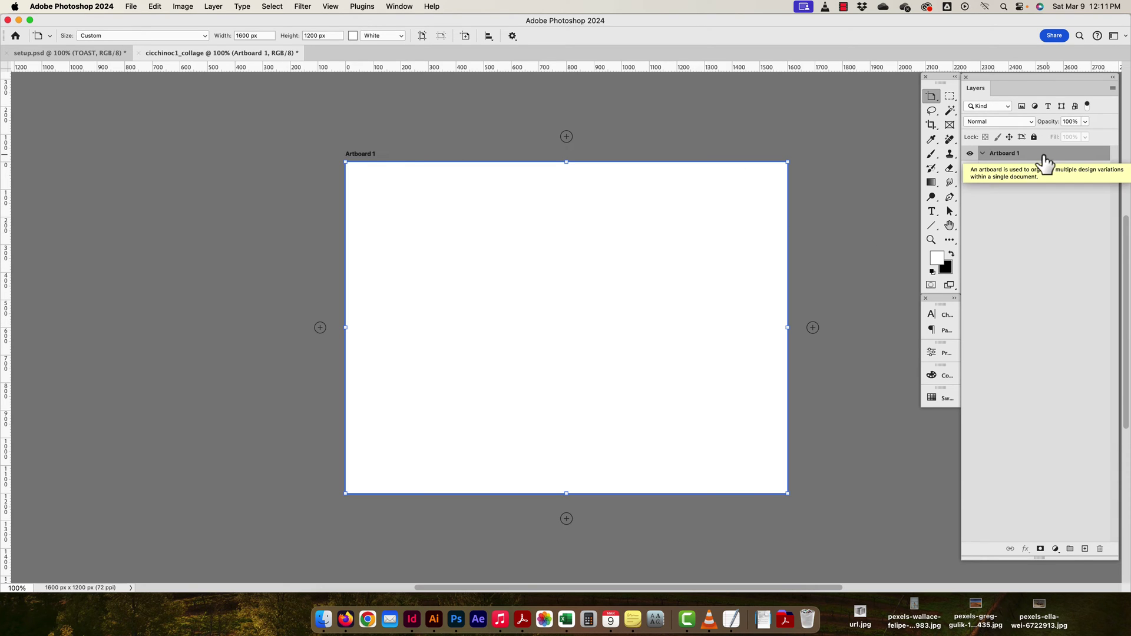
click(930, 97)
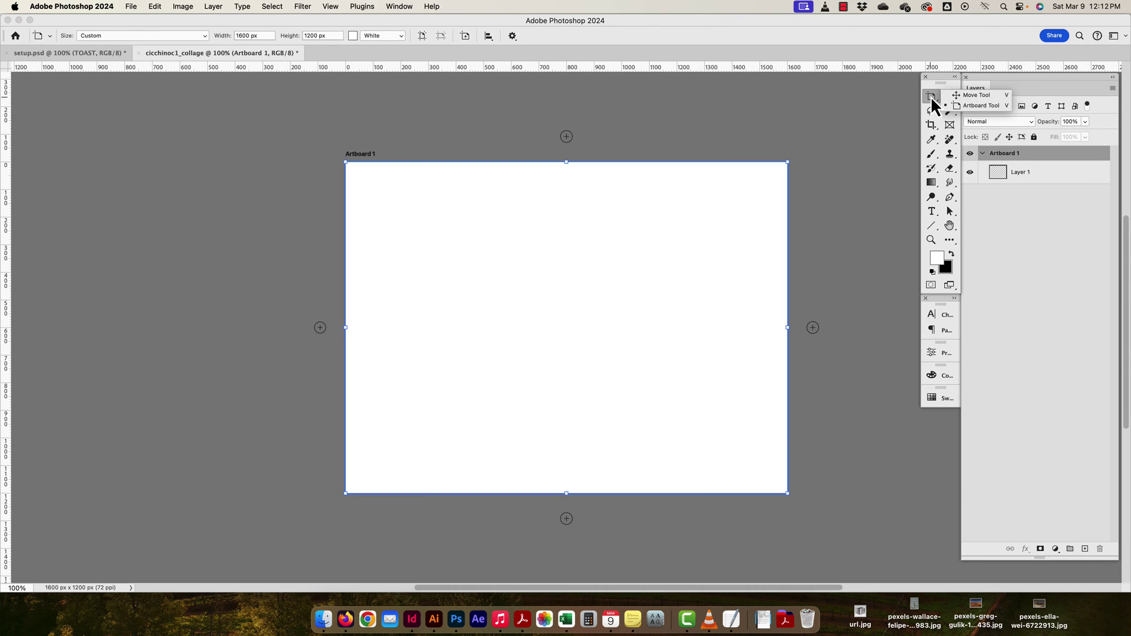
click(981, 96)
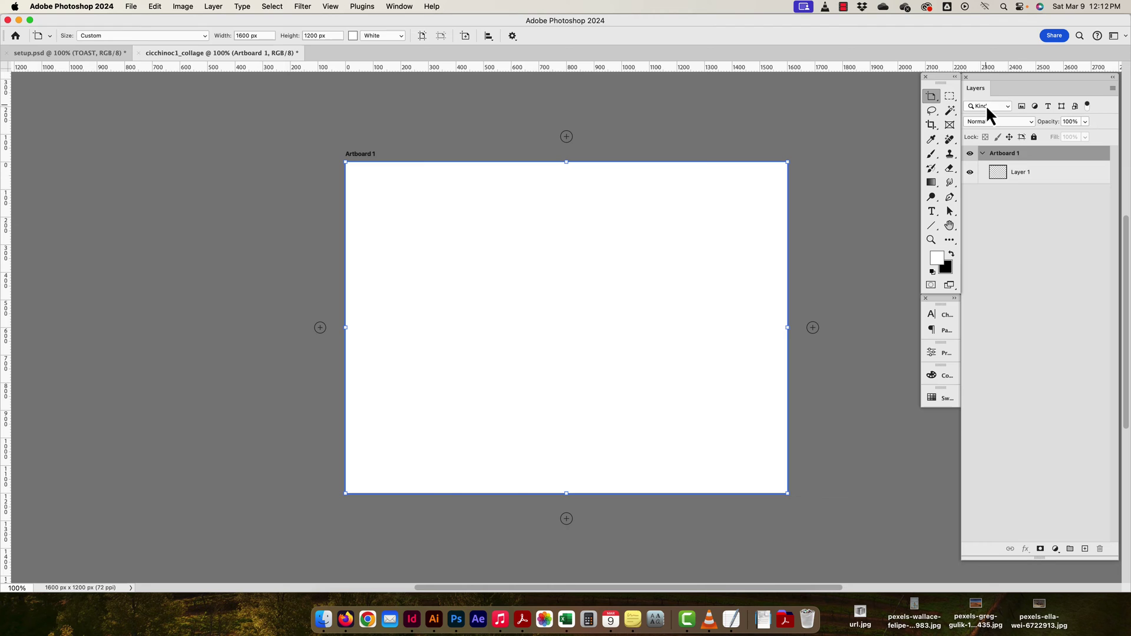
click(1023, 172)
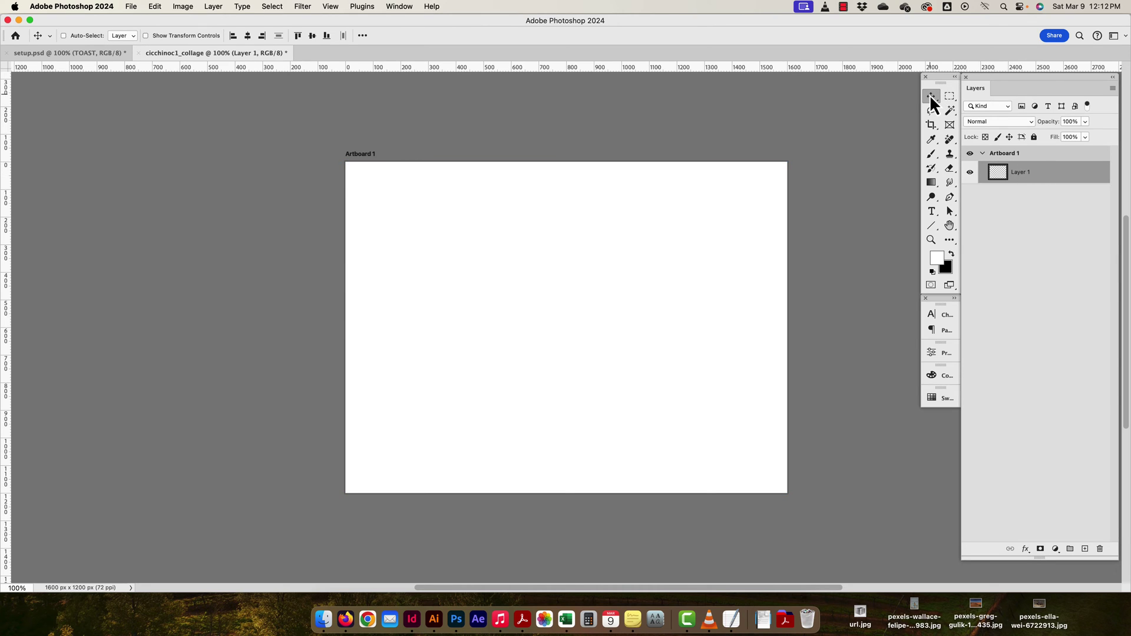
click(1013, 154)
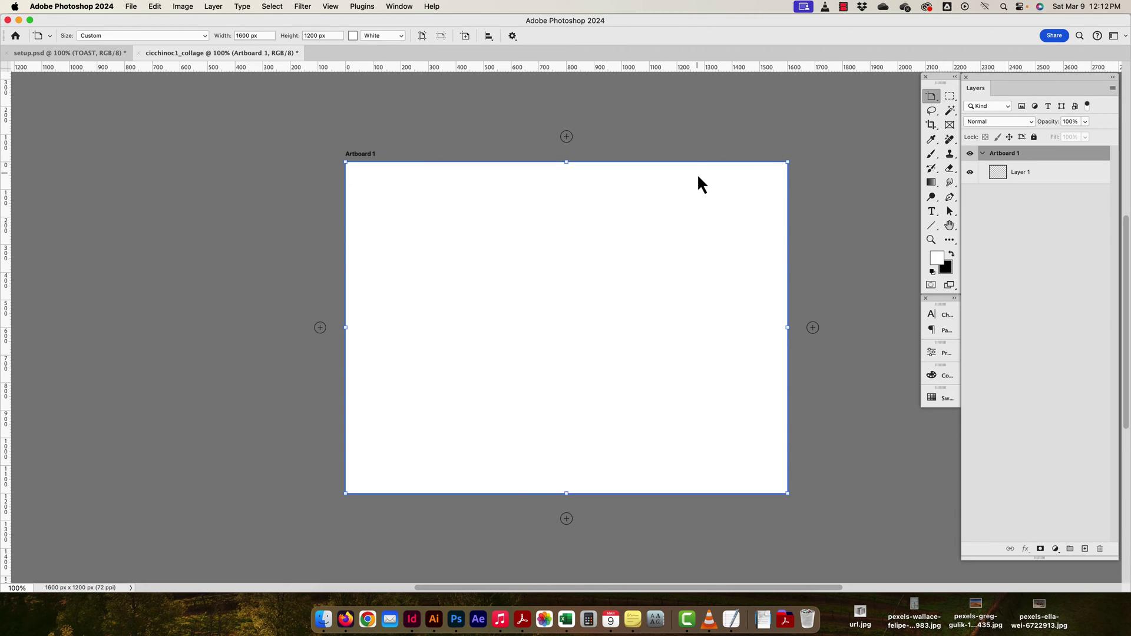
key(super+minus)
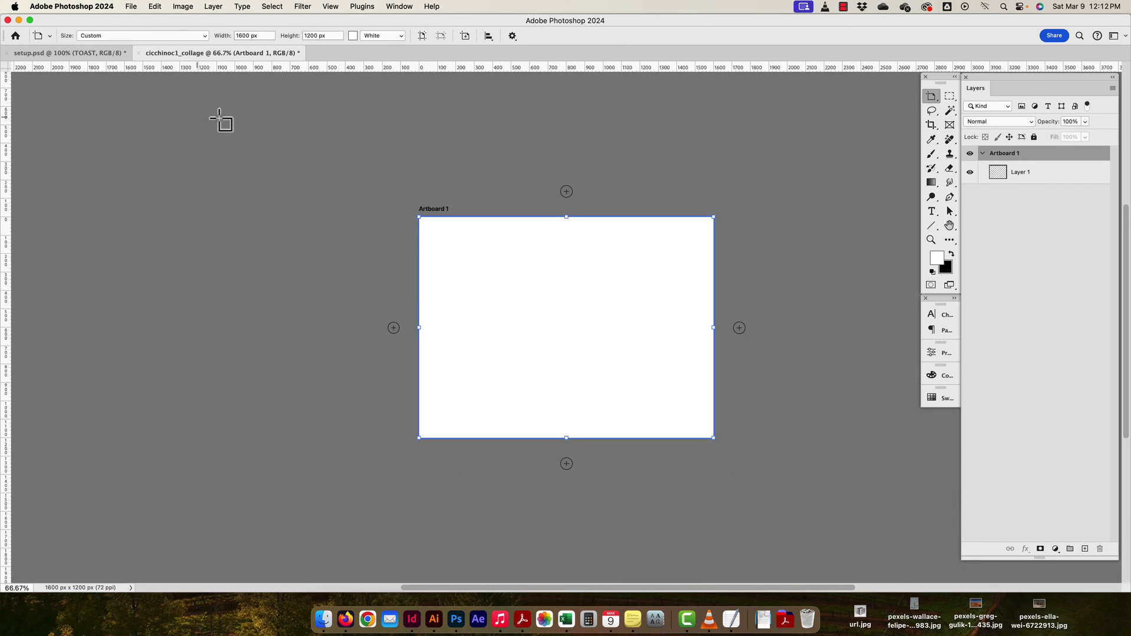
Discard the collage document without saving and create a 1600 × 1200 px, 72 pixels/inch document with artboards disabled.
click(139, 55)
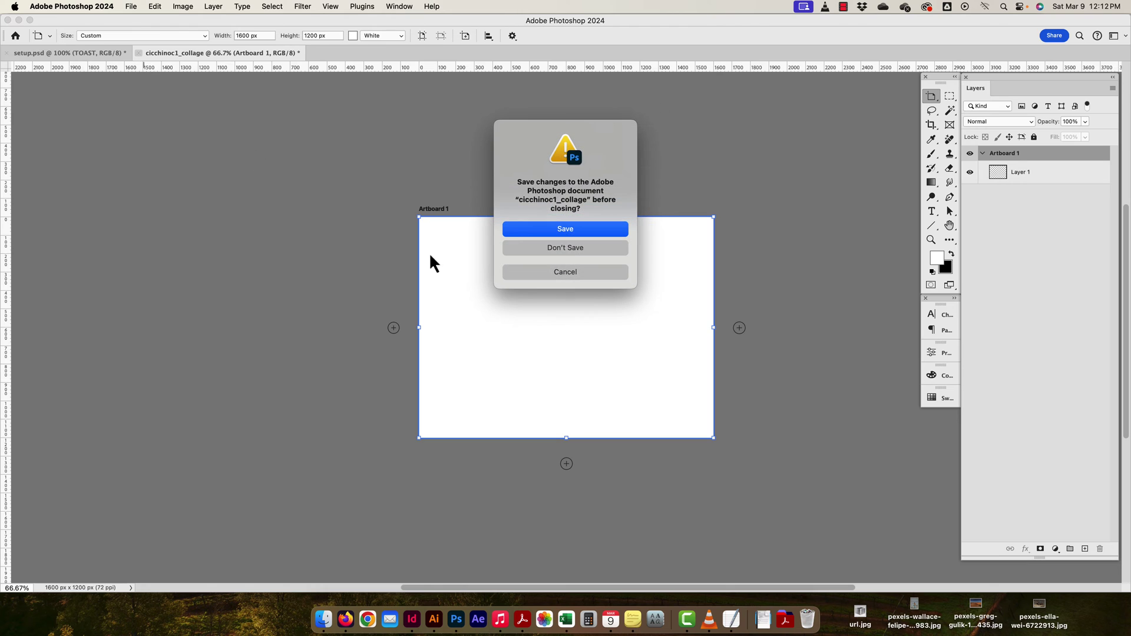
click(559, 248)
key(super+n)
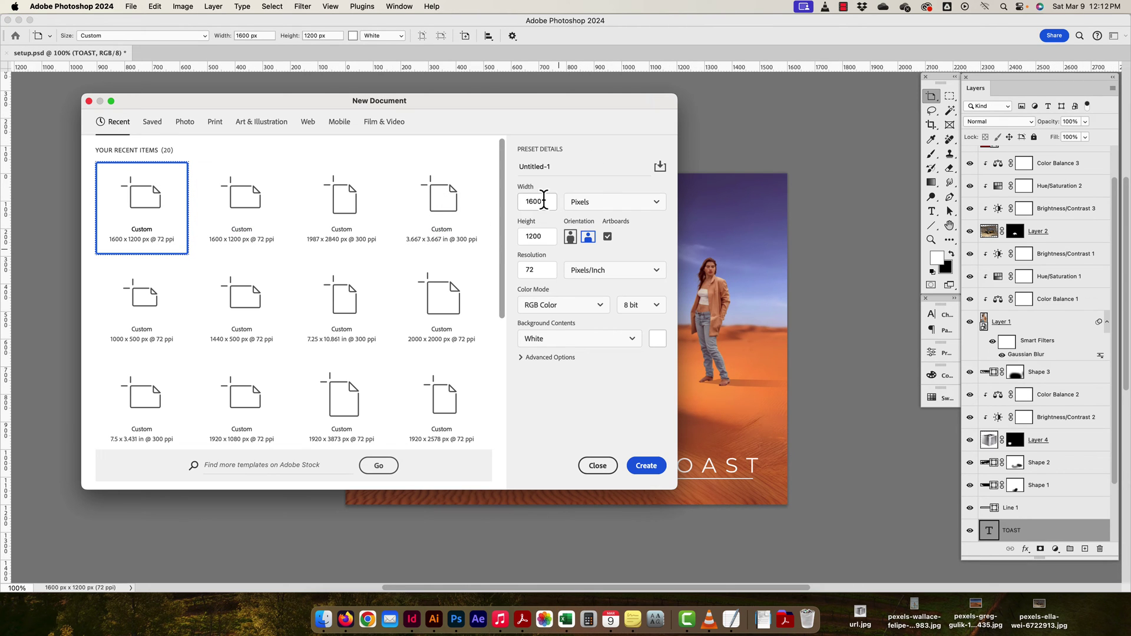
click(607, 236)
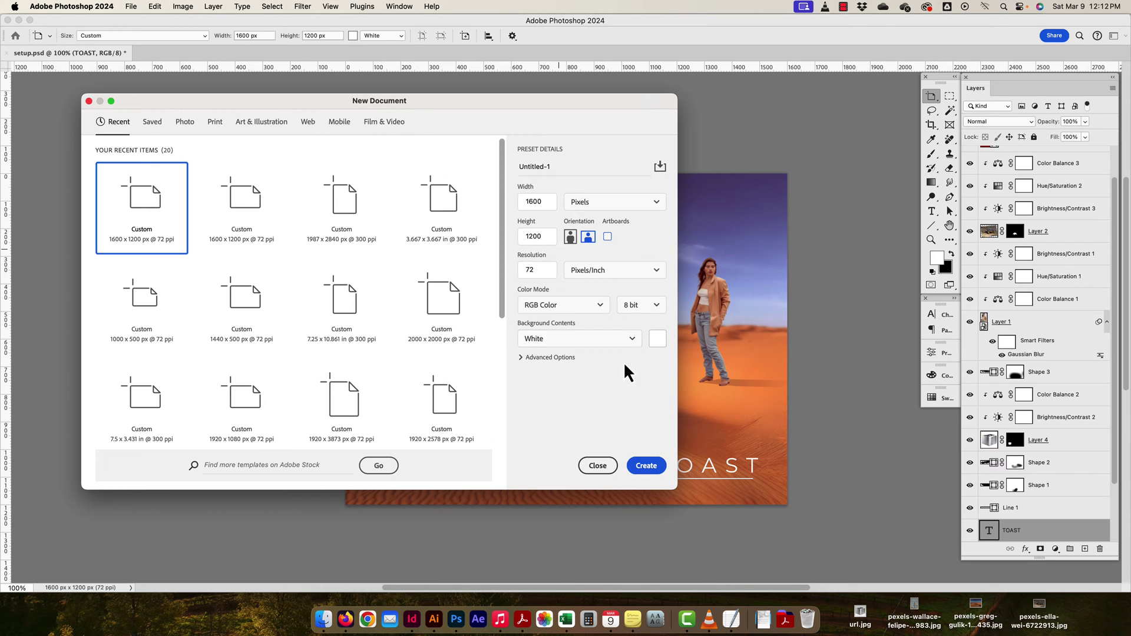
click(648, 466)
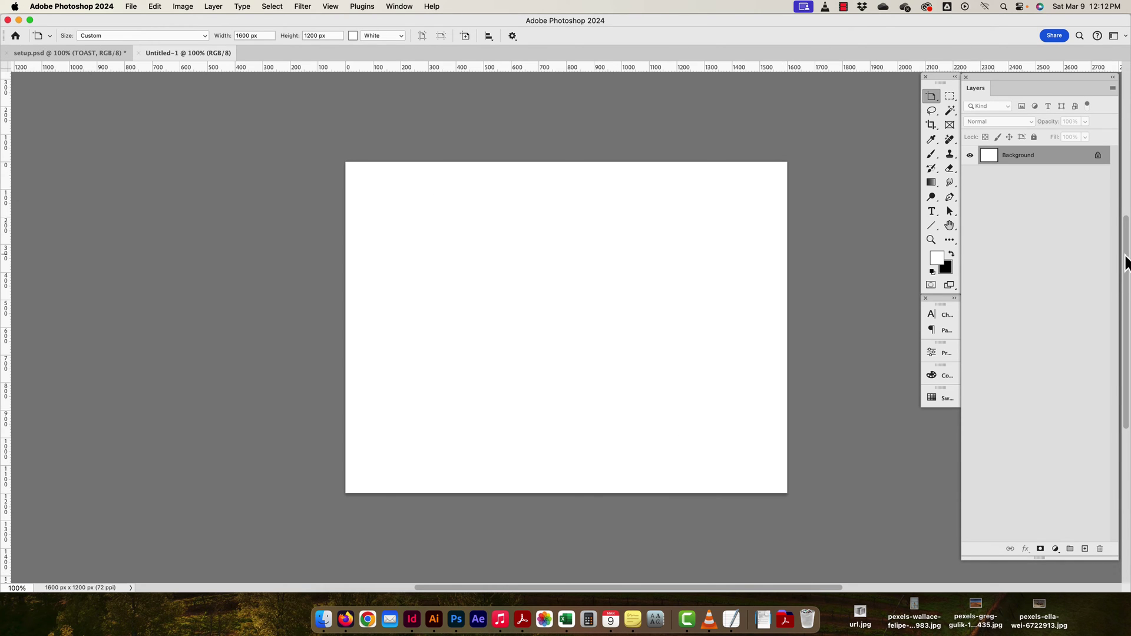
Unlock the Background layer and convert it into a 1600 × 1200 px artboard with the default name.
click(1097, 155)
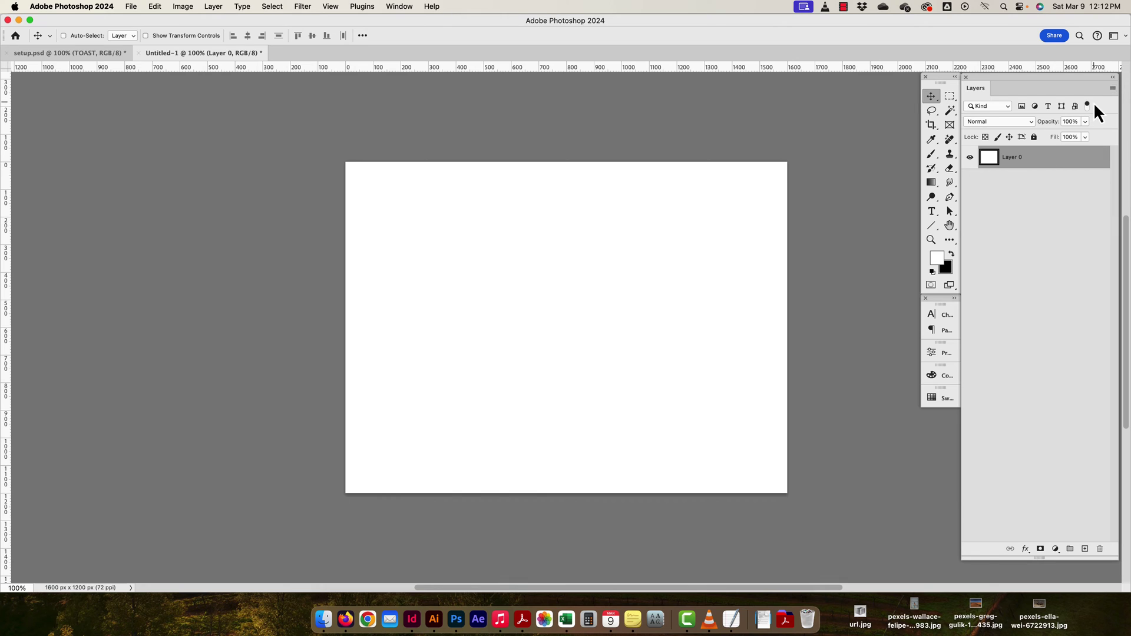
click(1112, 88)
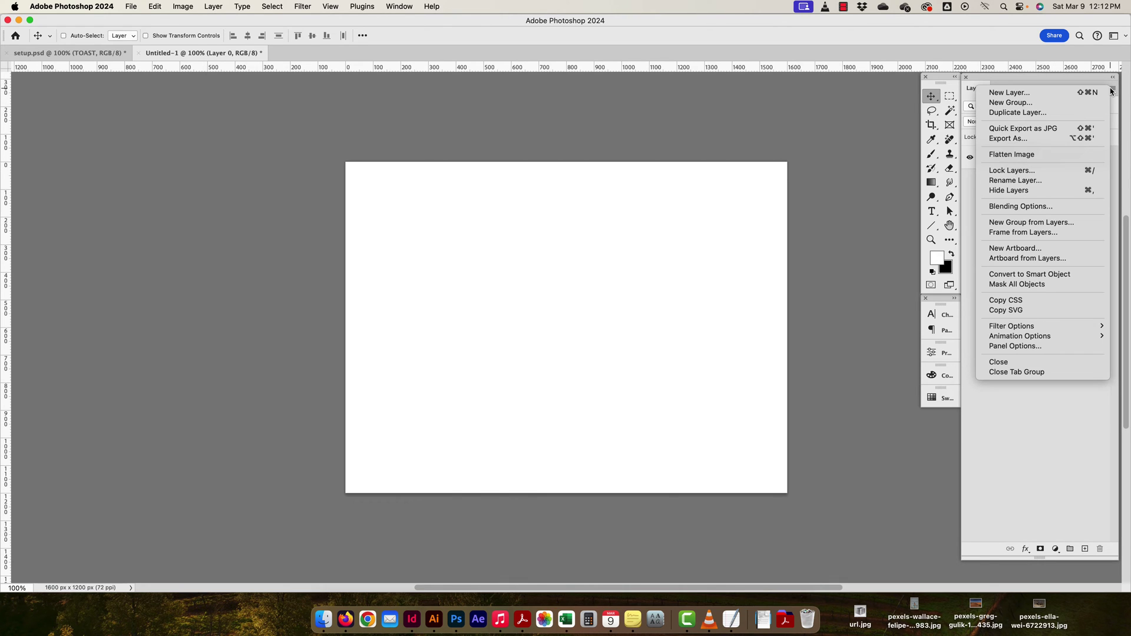
click(1025, 260)
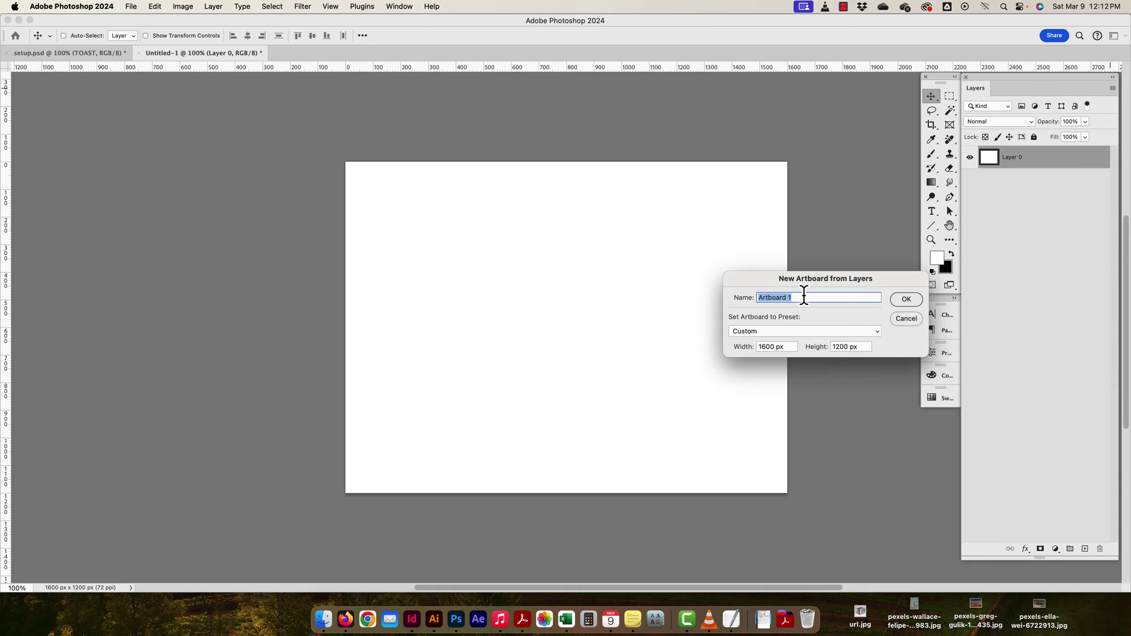
click(910, 299)
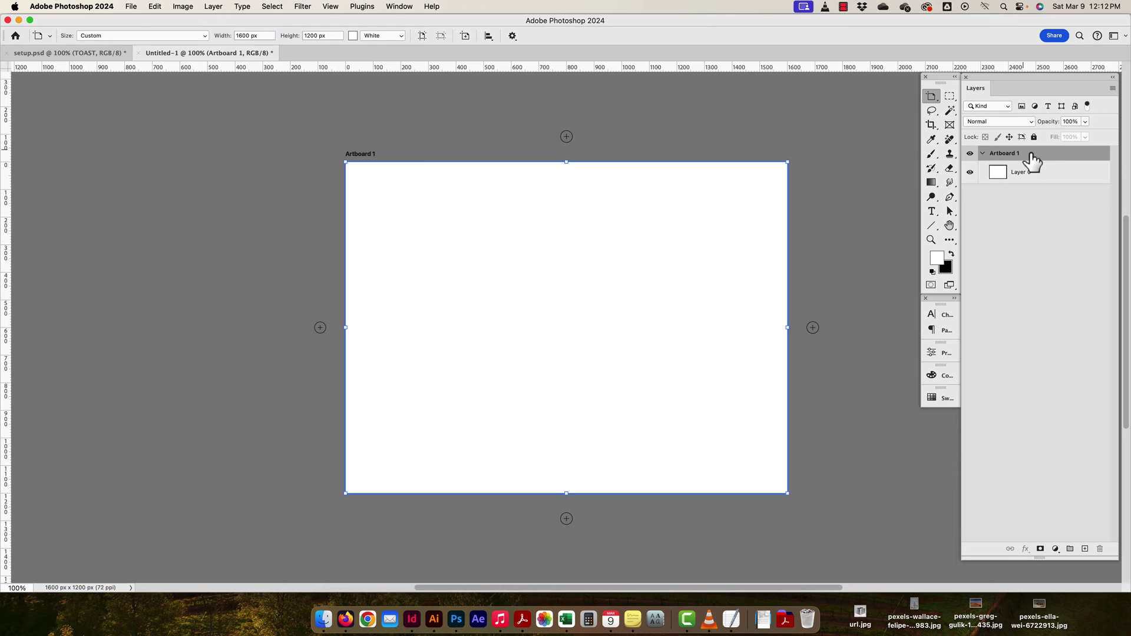
click(982, 154)
click(982, 153)
Rename the artboard "workspace 1 1600x1200".
double_click(1004, 153)
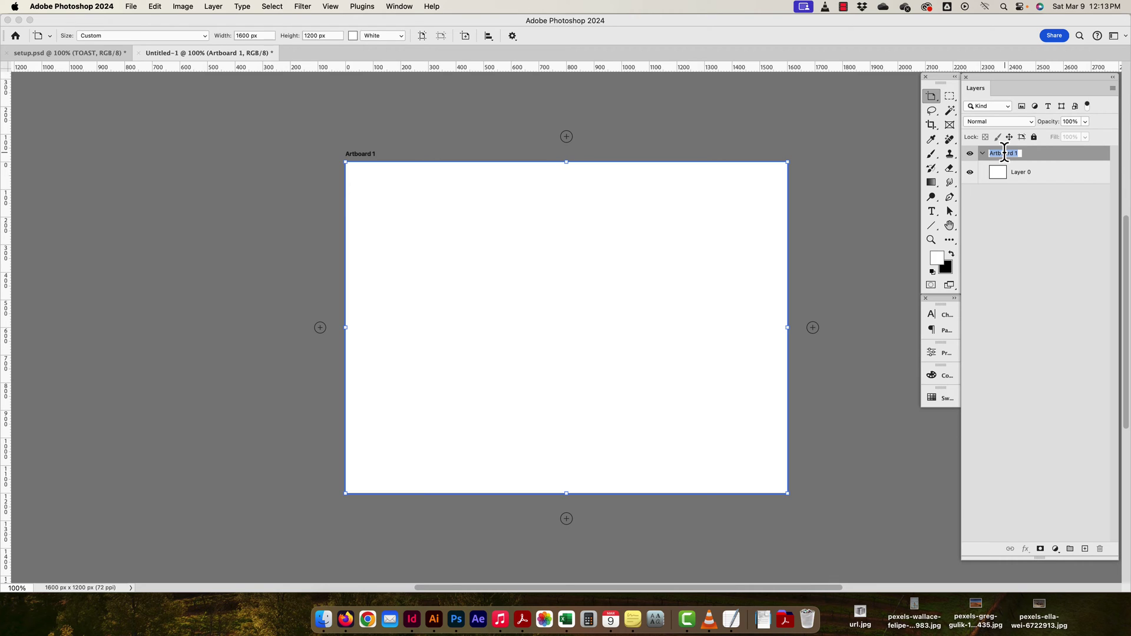
key(BackSpace)
text(workspace 1 1600x1200)
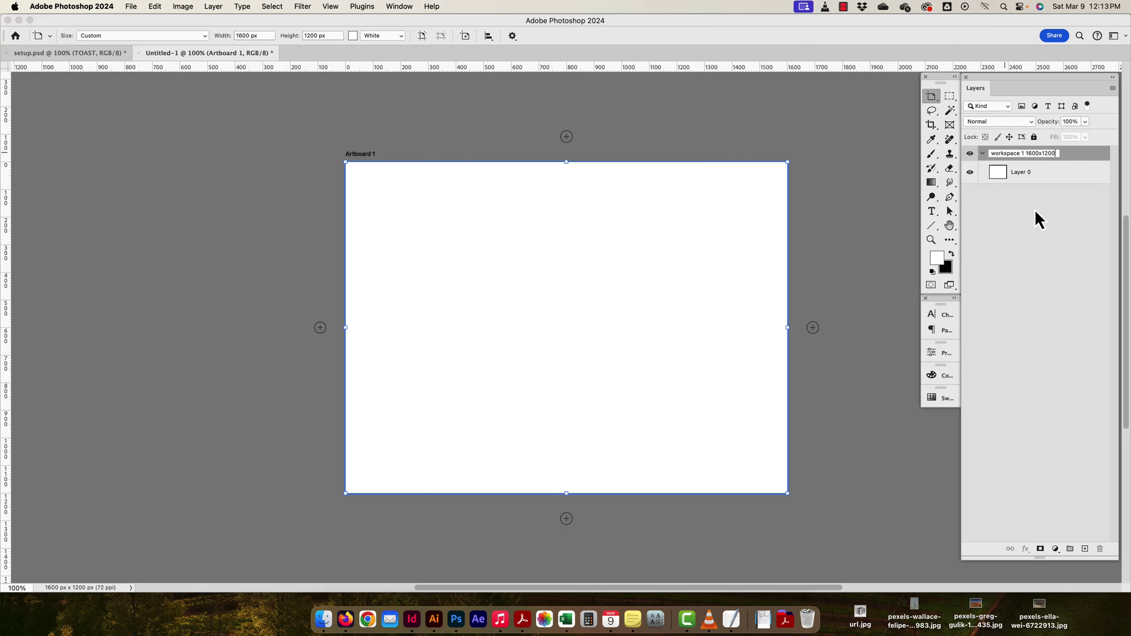
key(Return)
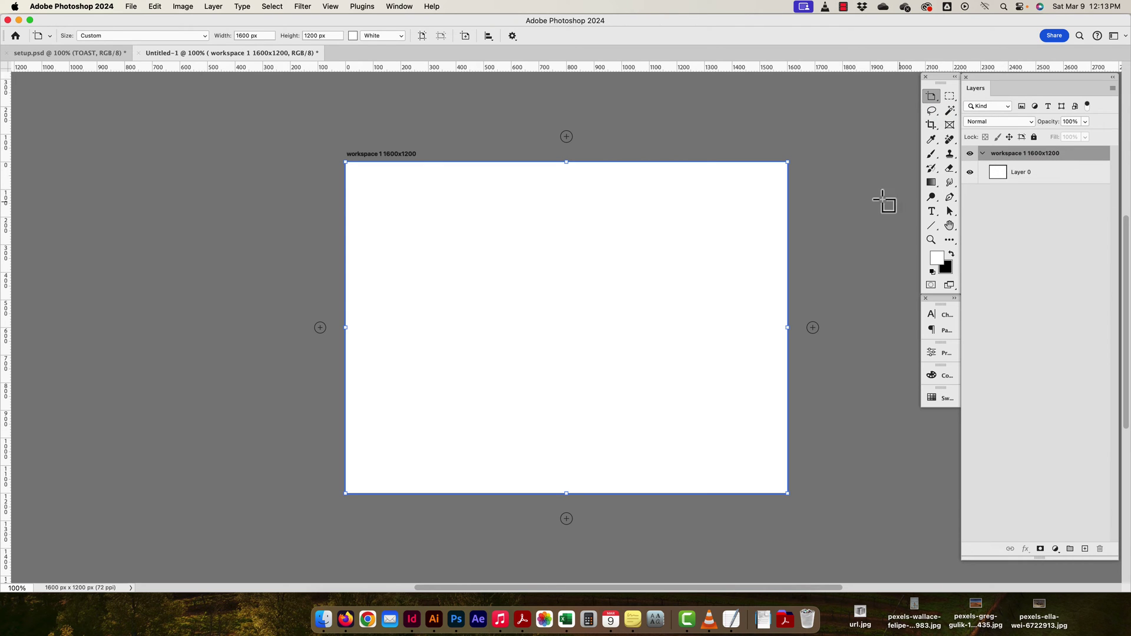
Add two artboards to the right of the workspace artboard, one above the last, and one left of that one.
key(super+minus)
key(super+minus)
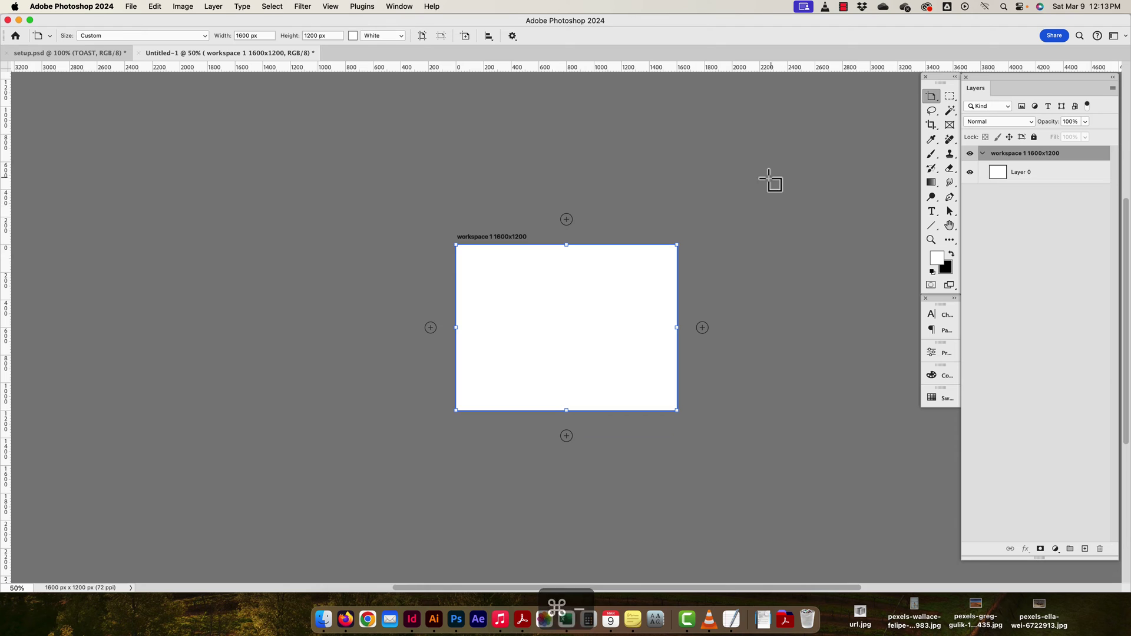
drag(768, 177, 542, 151)
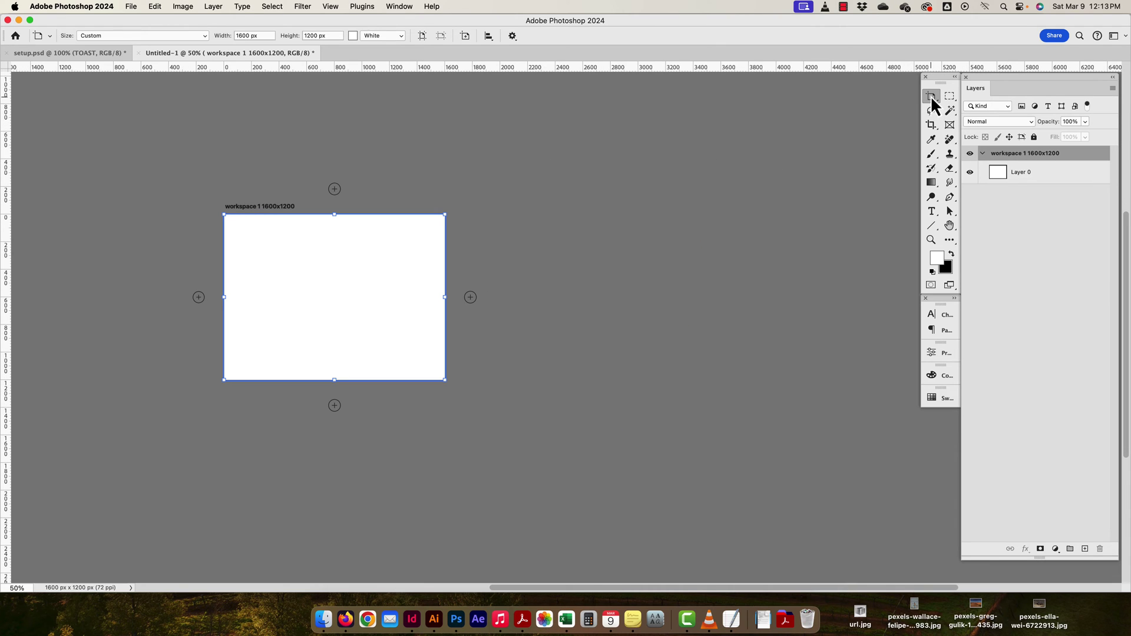
click(932, 95)
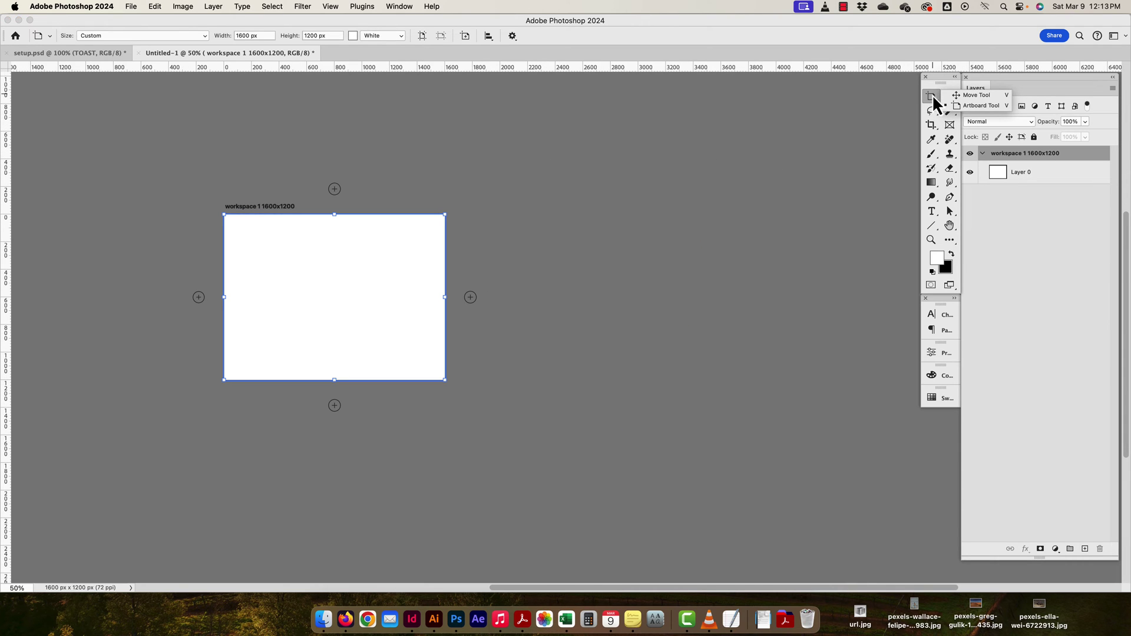
click(470, 297)
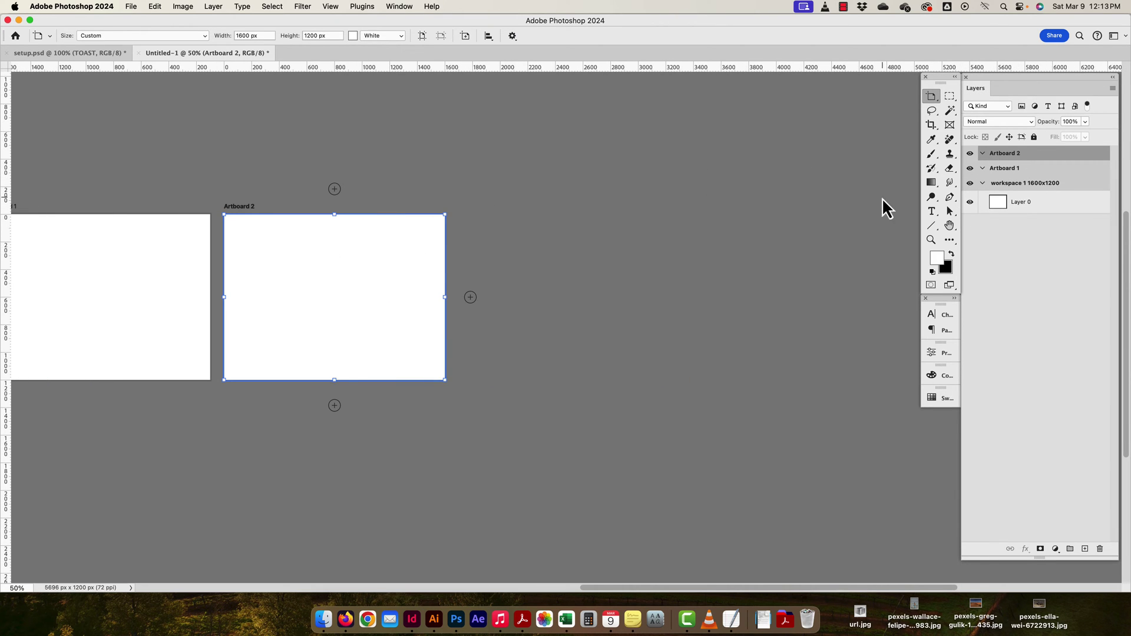
click(334, 189)
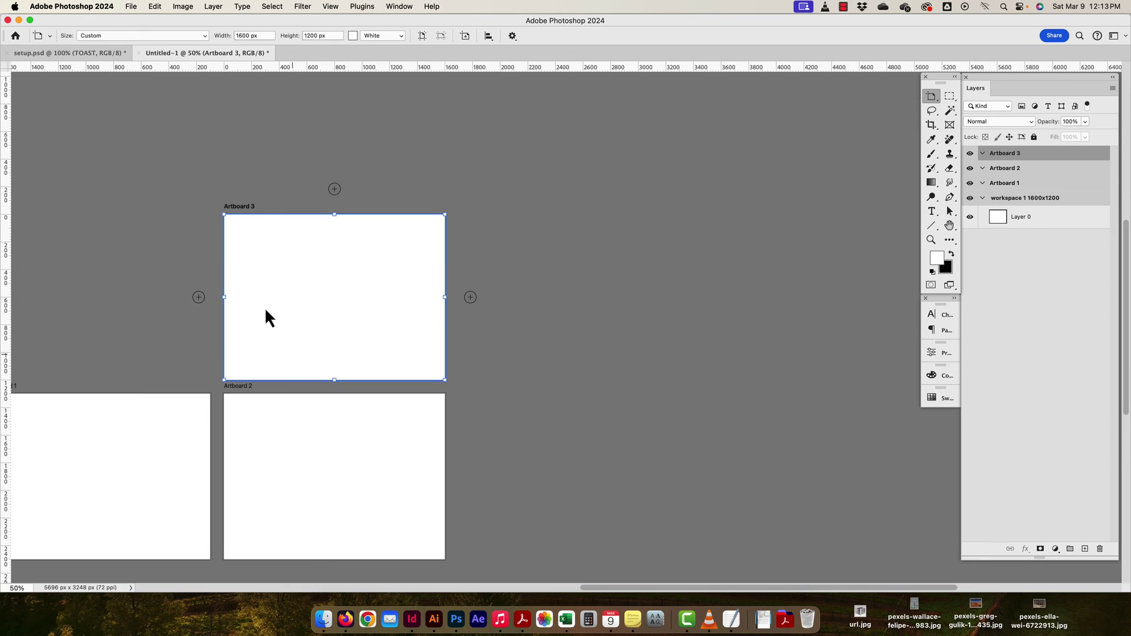
click(198, 298)
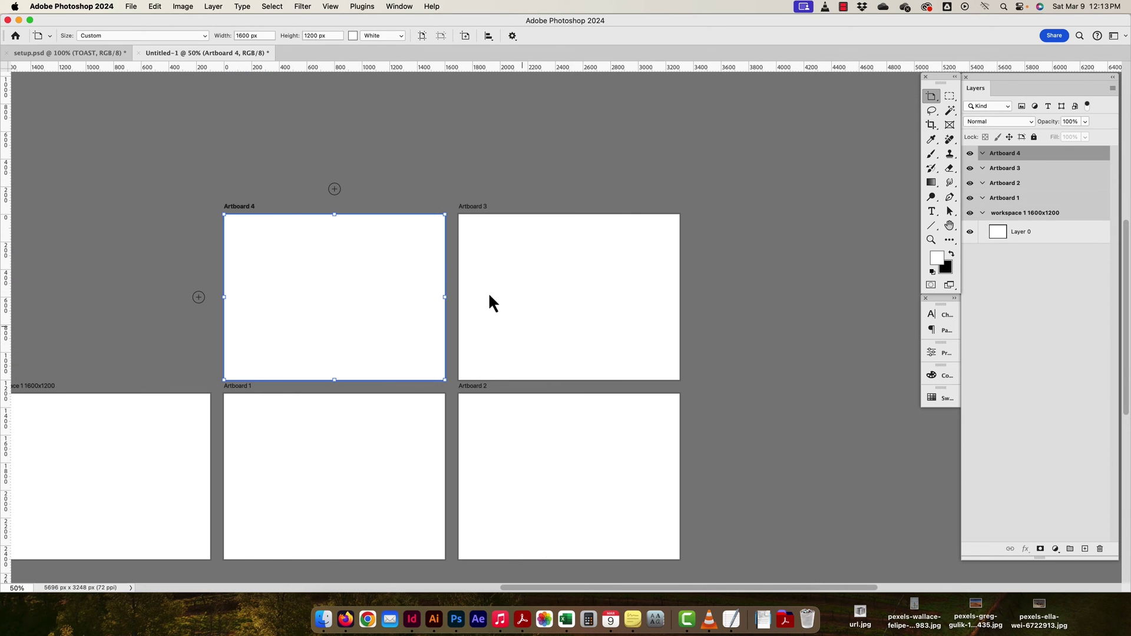
Undo the four added artboards, keeping only the renamed workspace artboard.
key(super+z)
key(super+z)
key(super+z)
key(super+z)
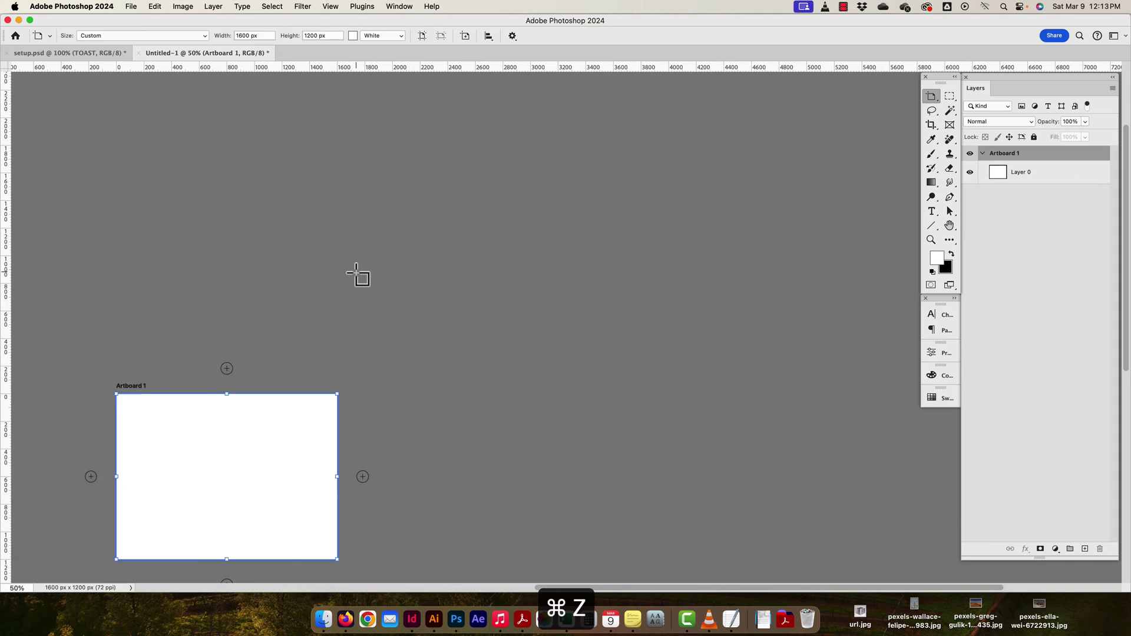
key(shift+super+z)
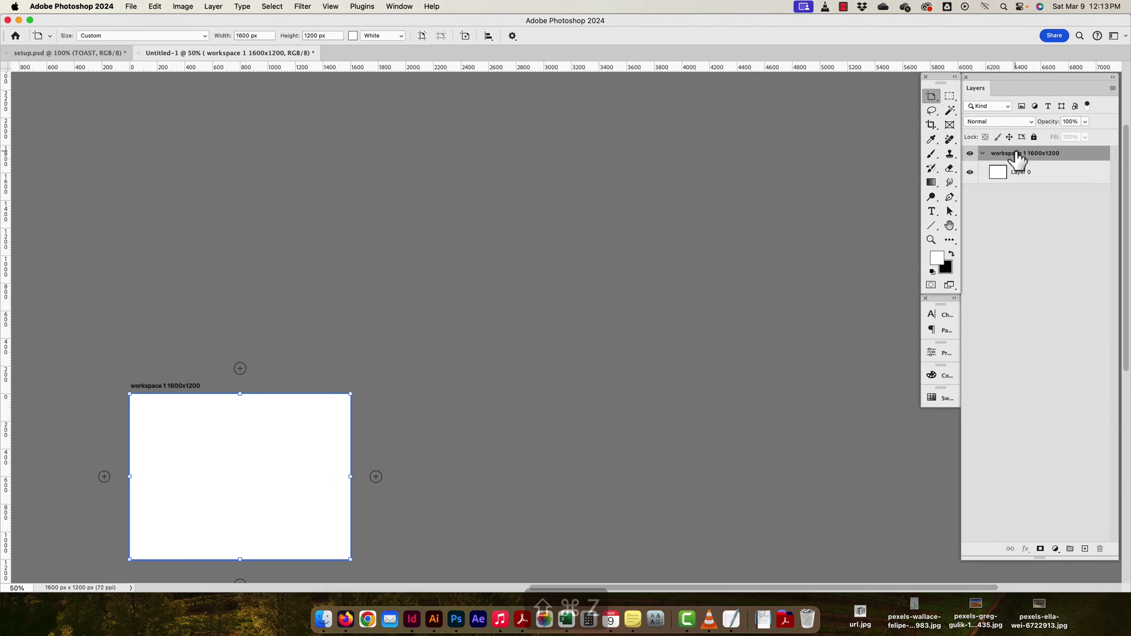
scroll(285, 414, down, 4)
scroll(285, 414, left, 2)
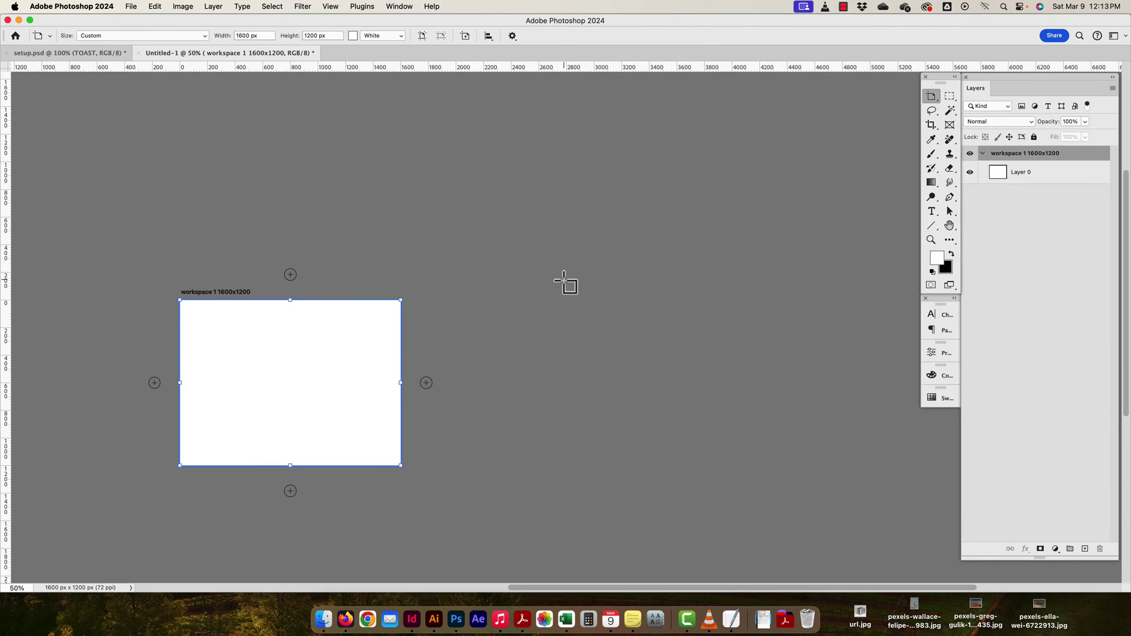
Draw a freehand artboard of about 2046 × 1796 px to the right of the workspace artboard and undo it.
drag(465, 287, 748, 535)
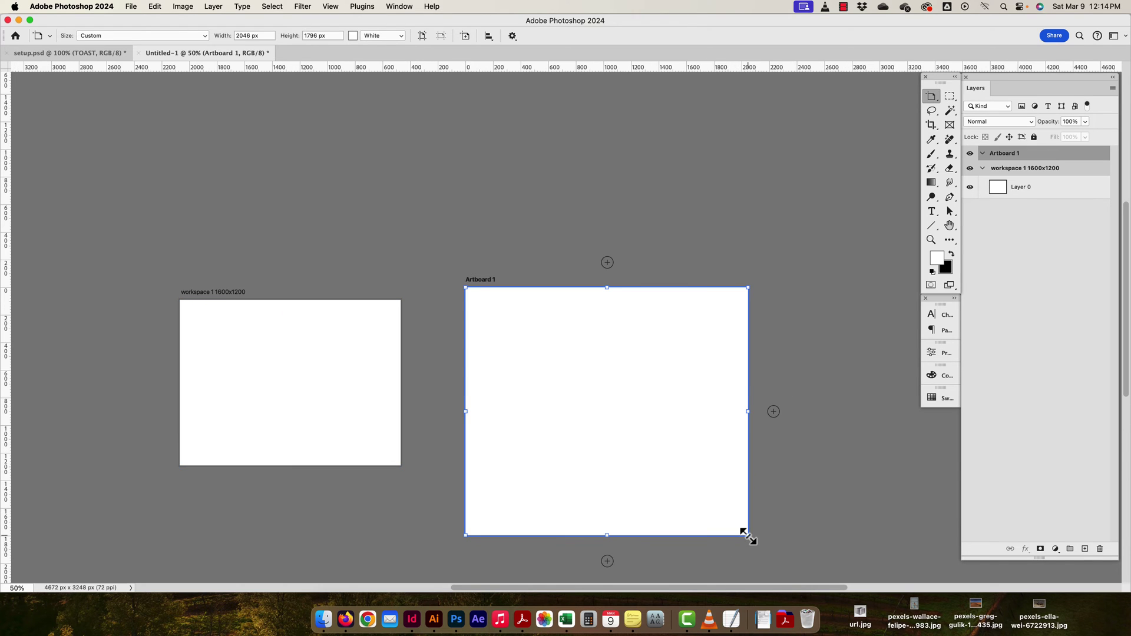
key(super+z)
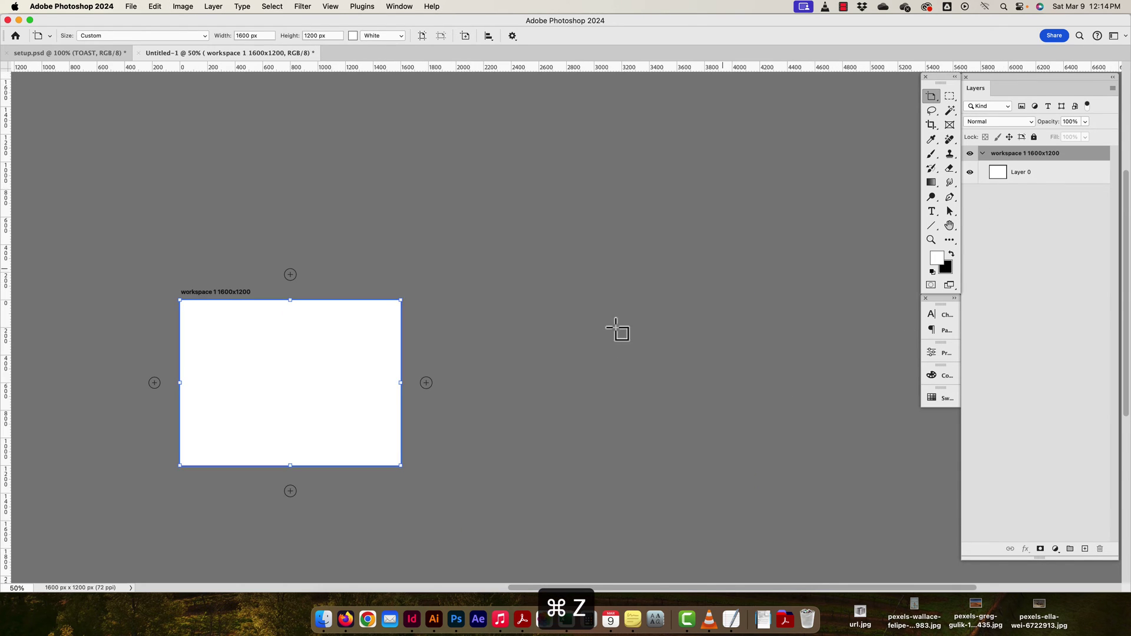
Shrink the workspace artboard to 500 px high and restore its height to 1200 px through its properties.
drag(289, 465, 292, 369)
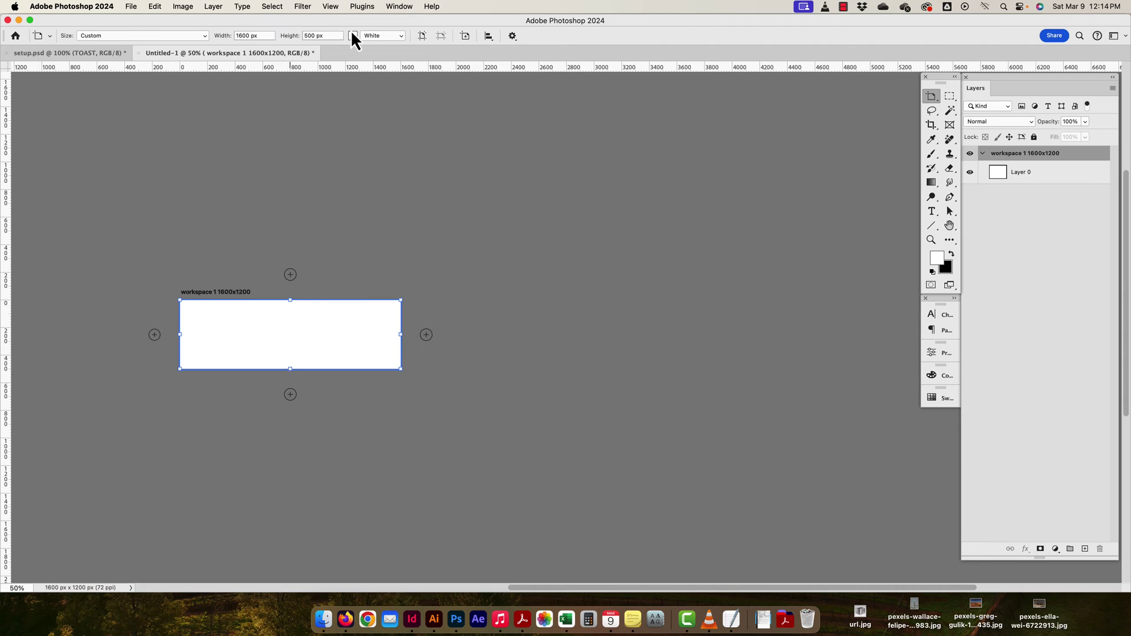
click(942, 356)
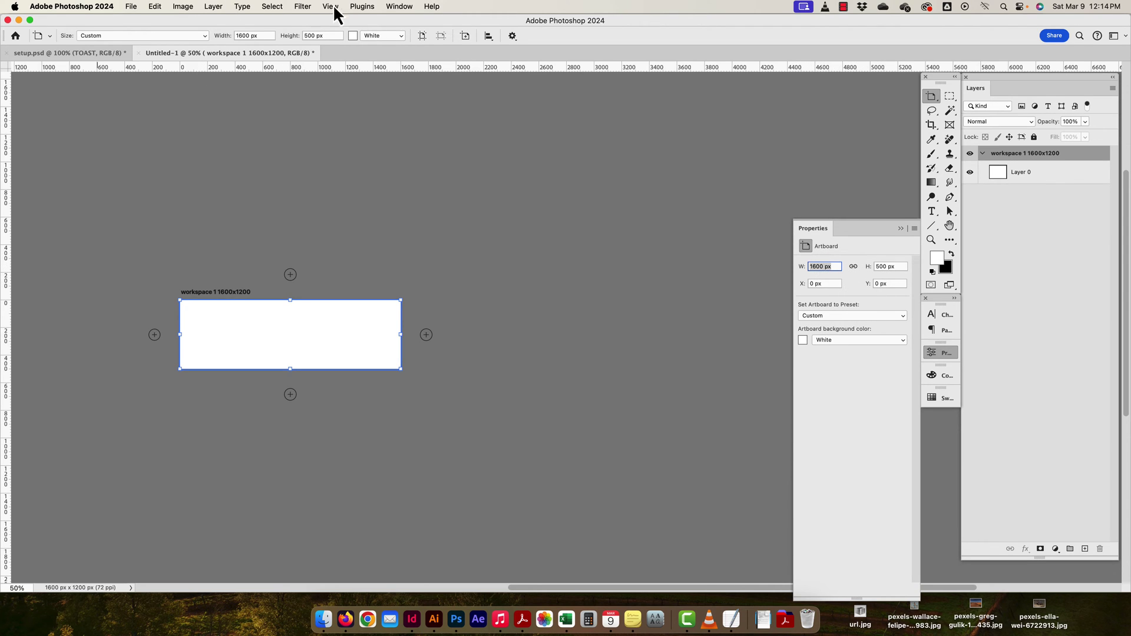
click(398, 7)
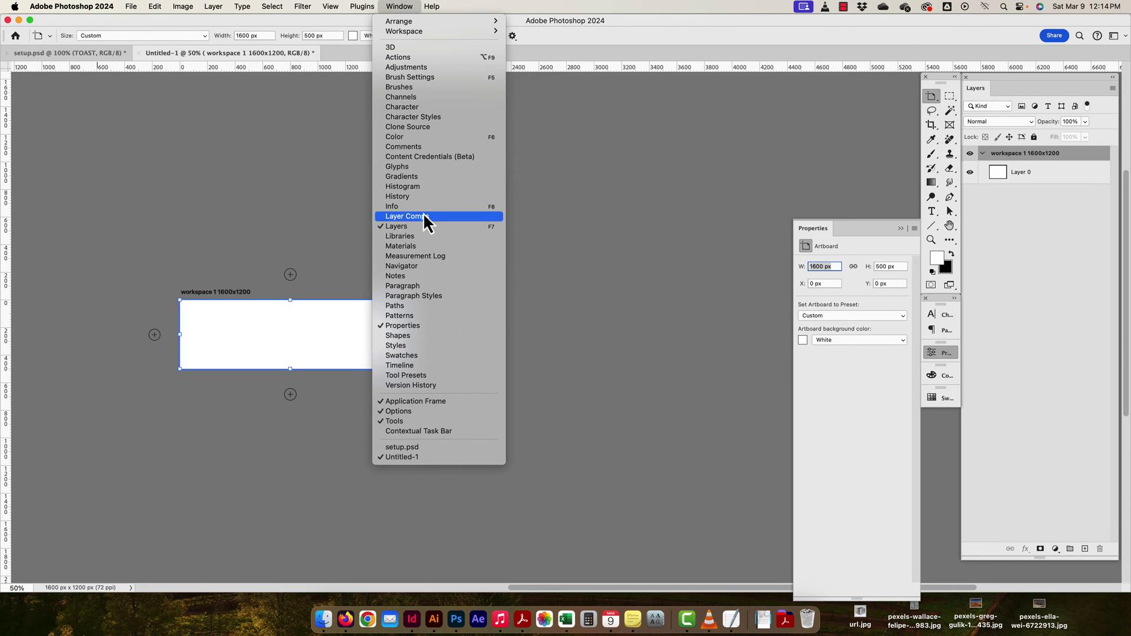
click(858, 233)
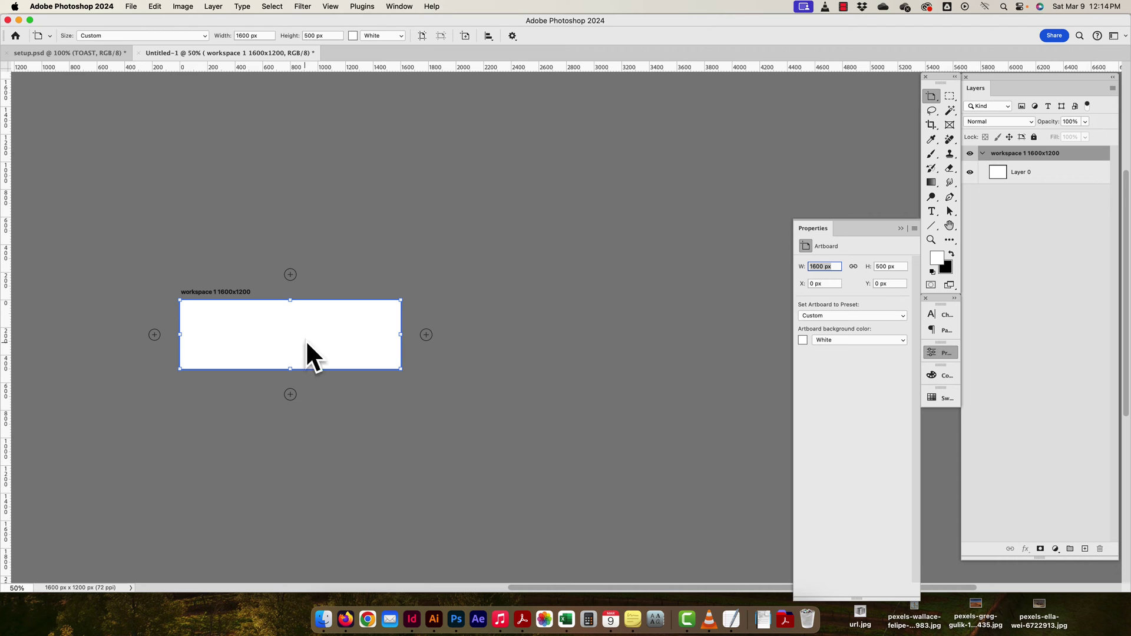
click(886, 266)
text(1200)
key(Return)
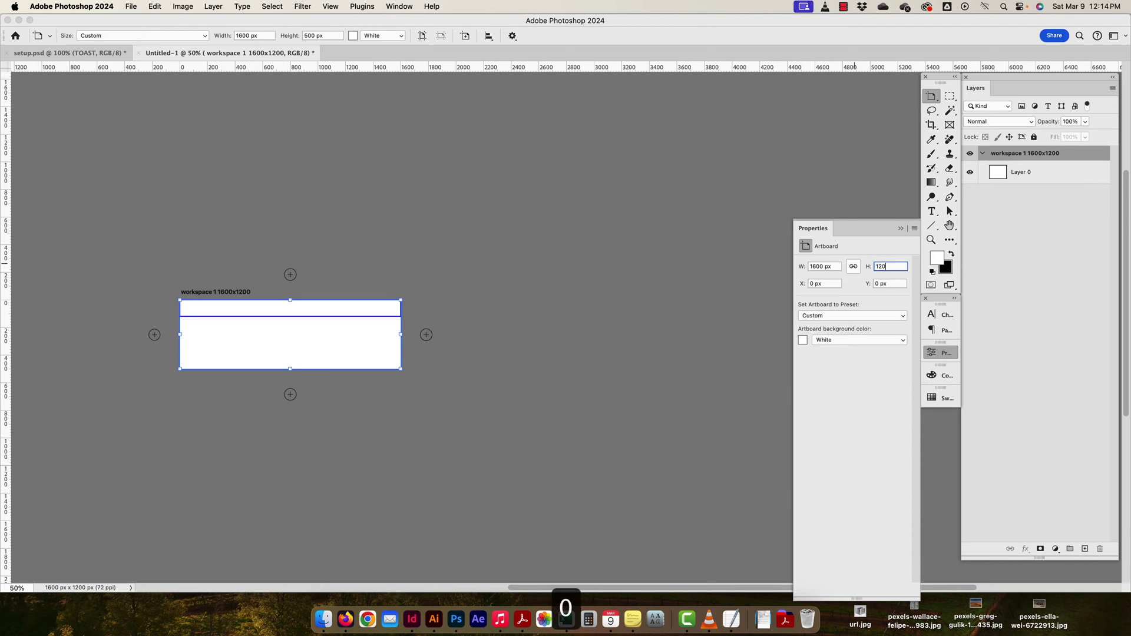
key(ctrl+Up)
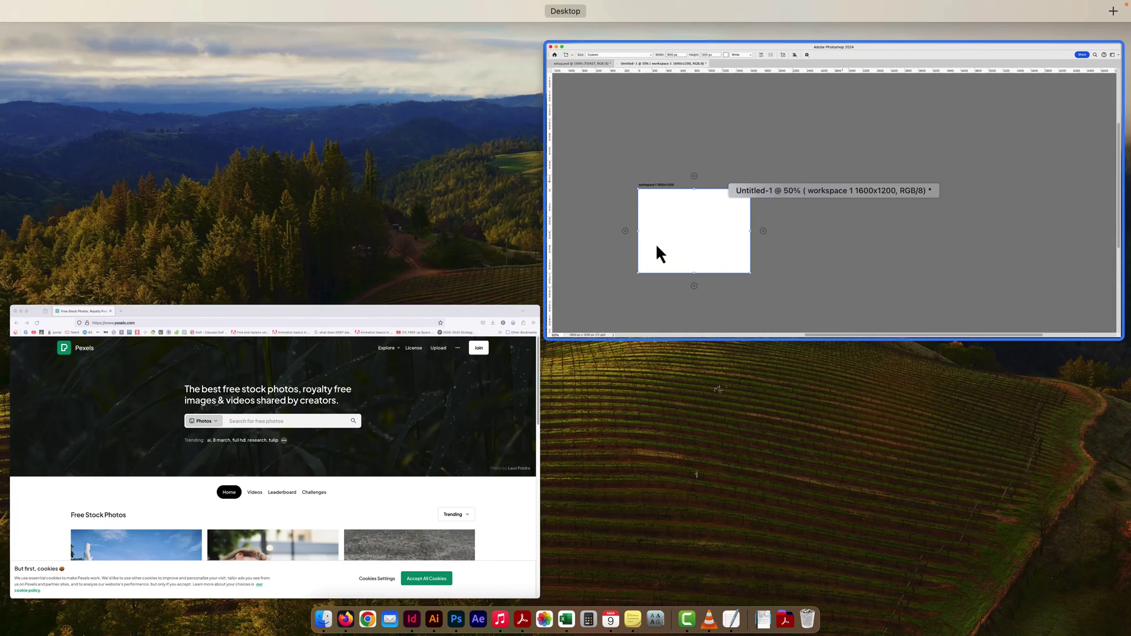
click(656, 252)
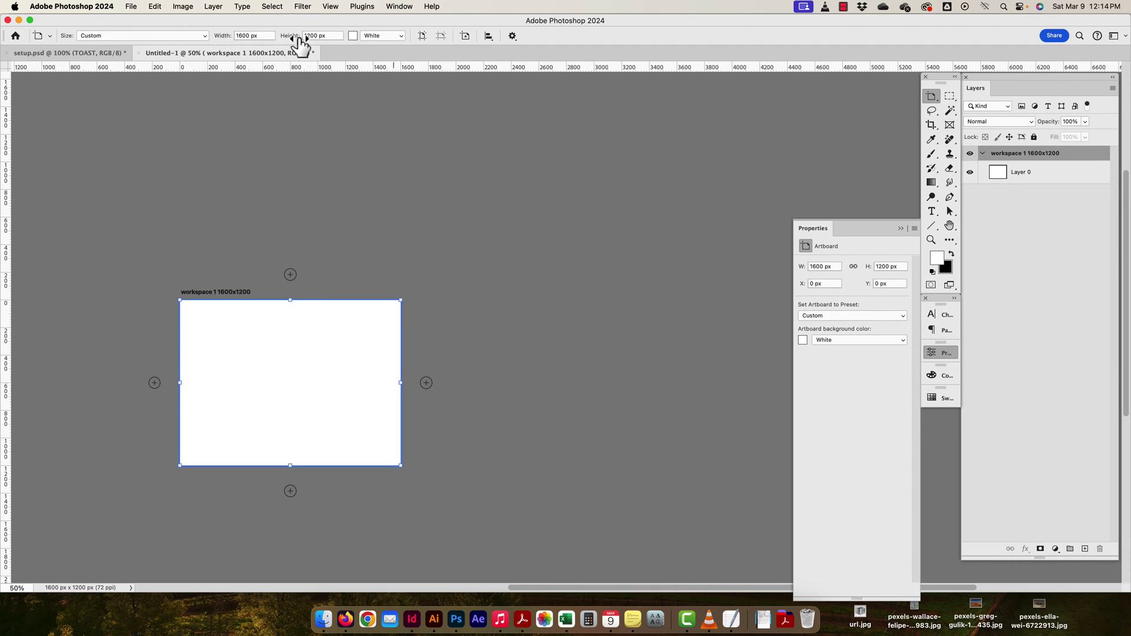
Collapse the workspace 1 artboard in the layer list and duplicate the artboard.
click(1029, 214)
click(984, 153)
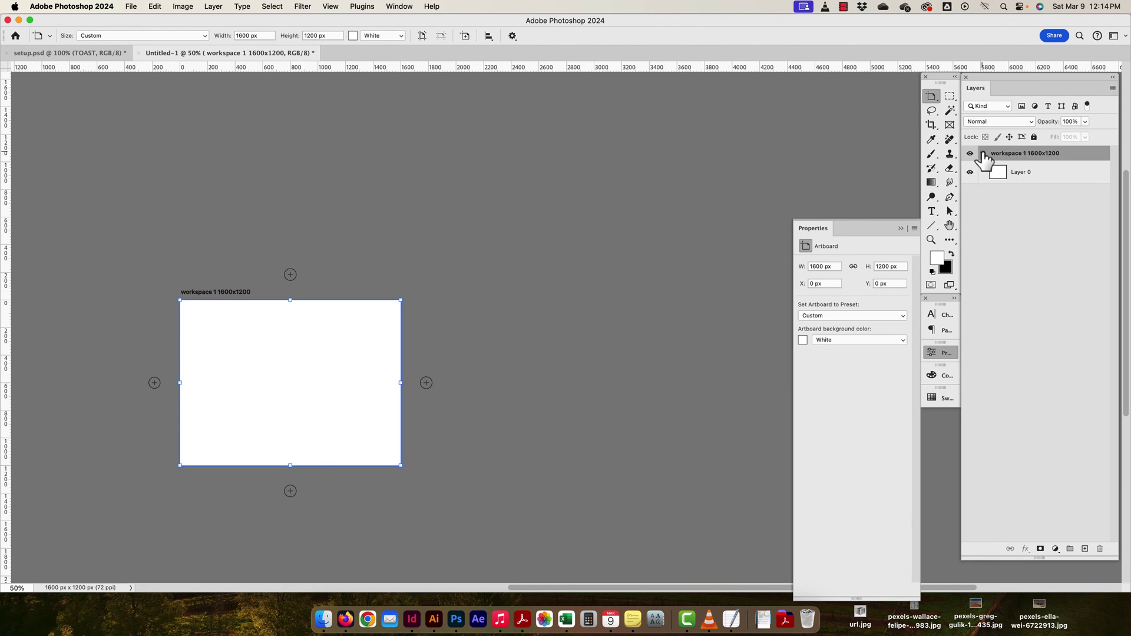
click(983, 153)
click(1112, 87)
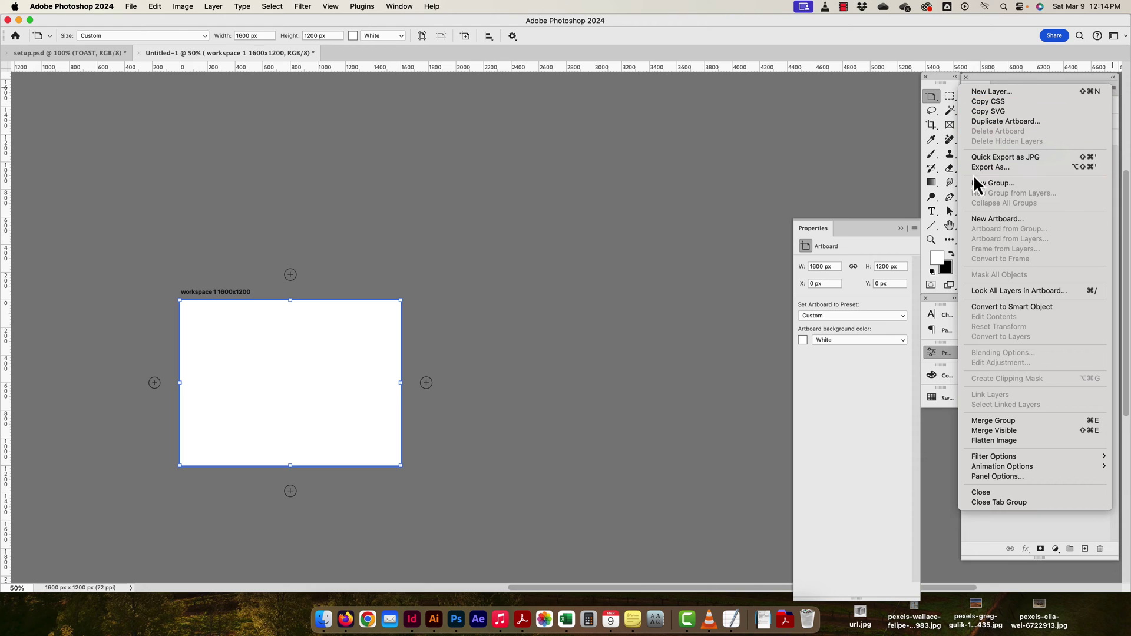
click(877, 242)
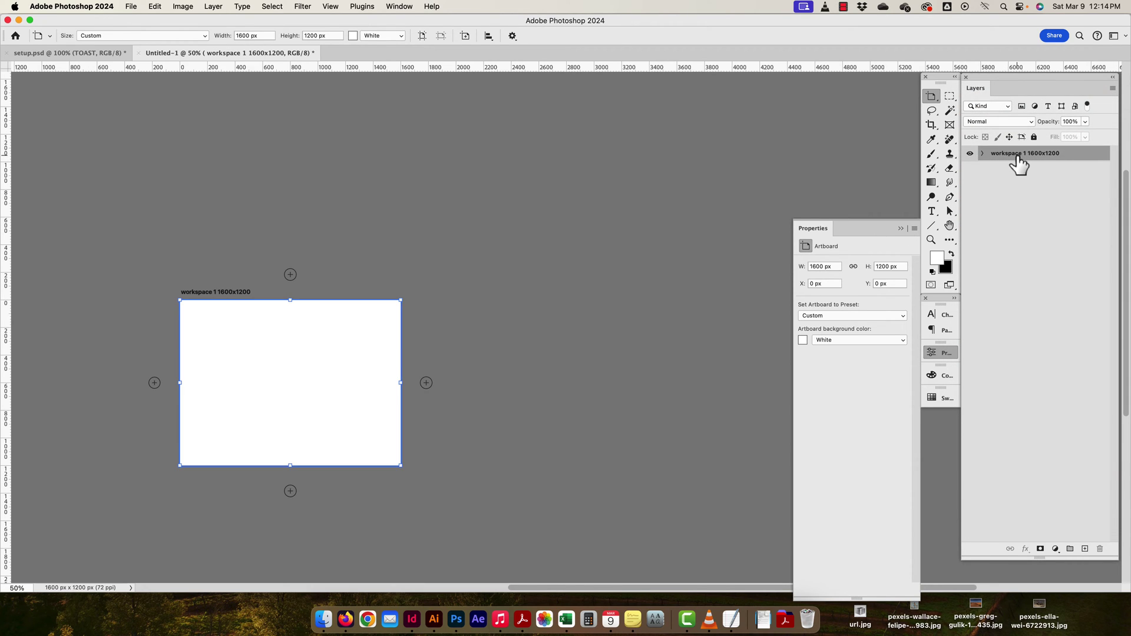
key(super+j)
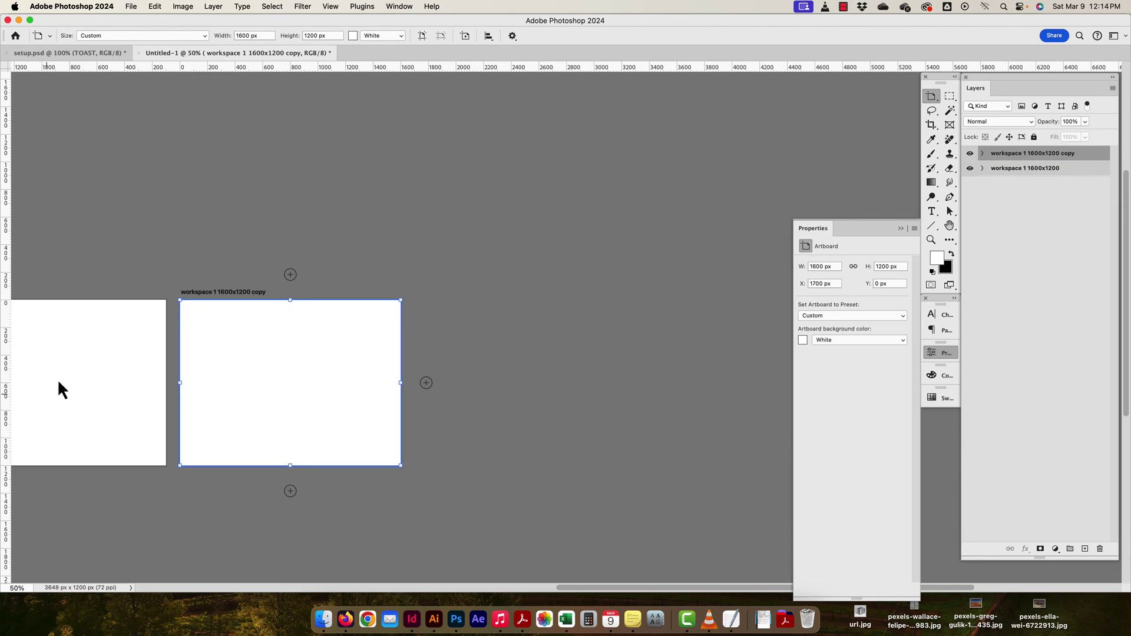
Rename the copied artboard "workspace 2 1600x1200" and move it below workspace 1 in the layer order.
double_click(1046, 154)
click(1024, 153)
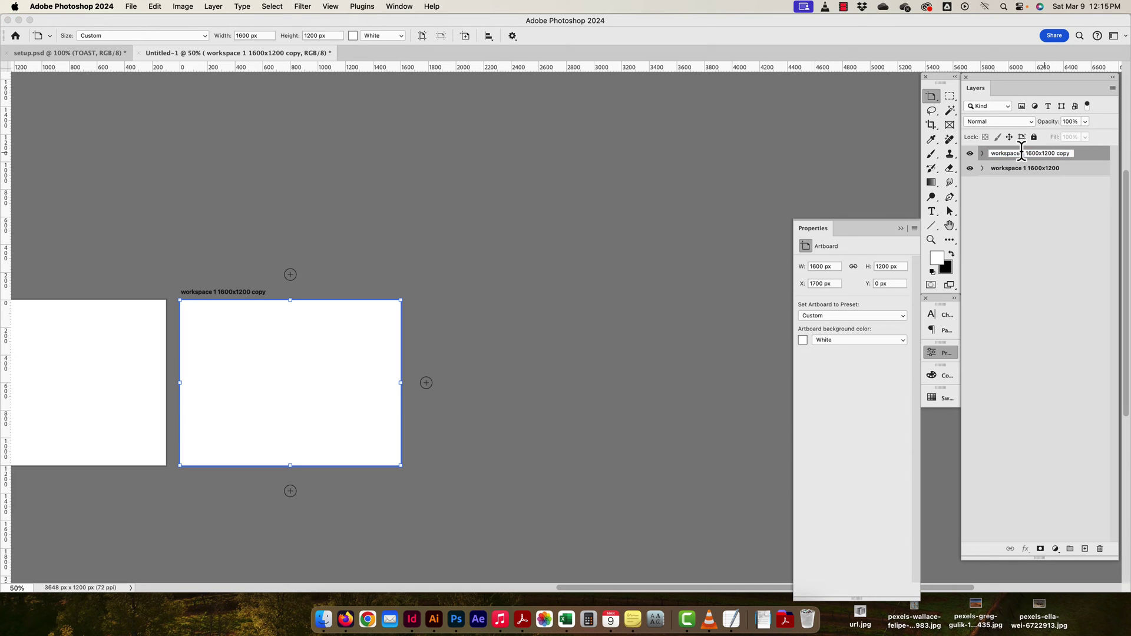
key(BackSpace)
text(2)
drag(1075, 156, 1074, 180)
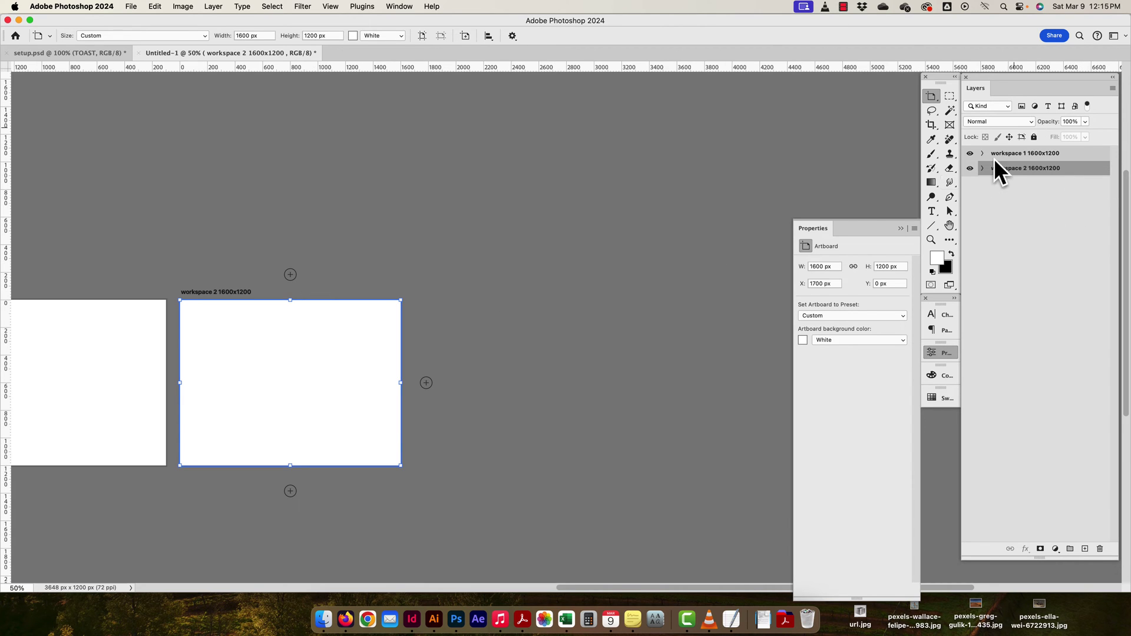
Duplicate the workspace 2 artboard below itself in the layer order and rename the copy "workspace 3 1600x1200".
scroll(436, 277, left, 5)
scroll(436, 278, down, 2)
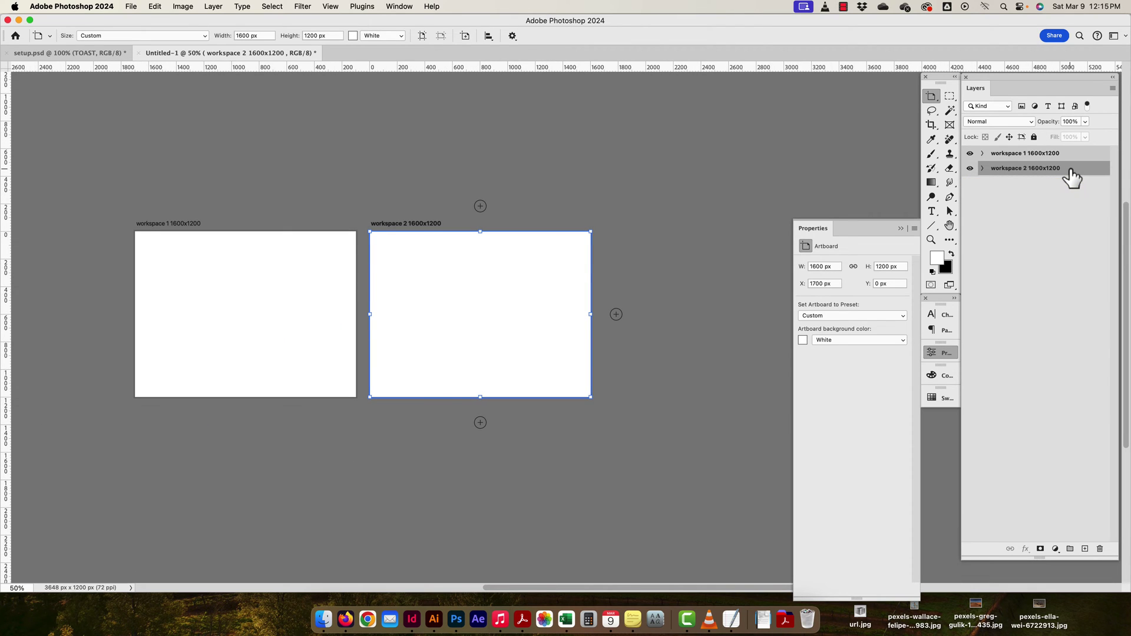
alt+drag(1070, 176, 1070, 187)
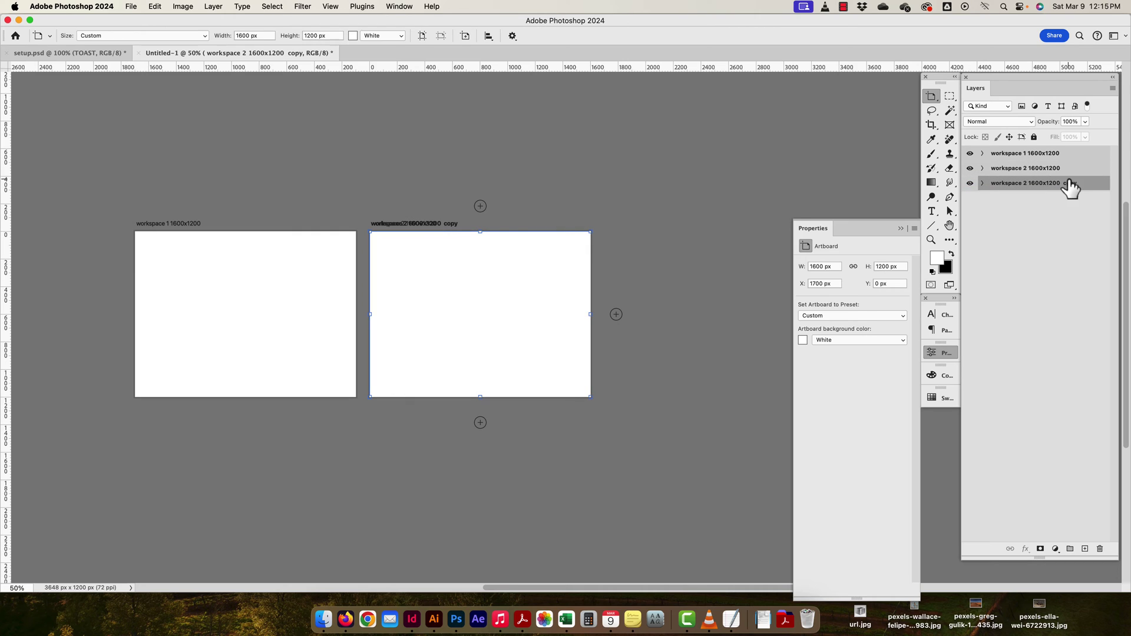
double_click(1037, 183)
click(1024, 183)
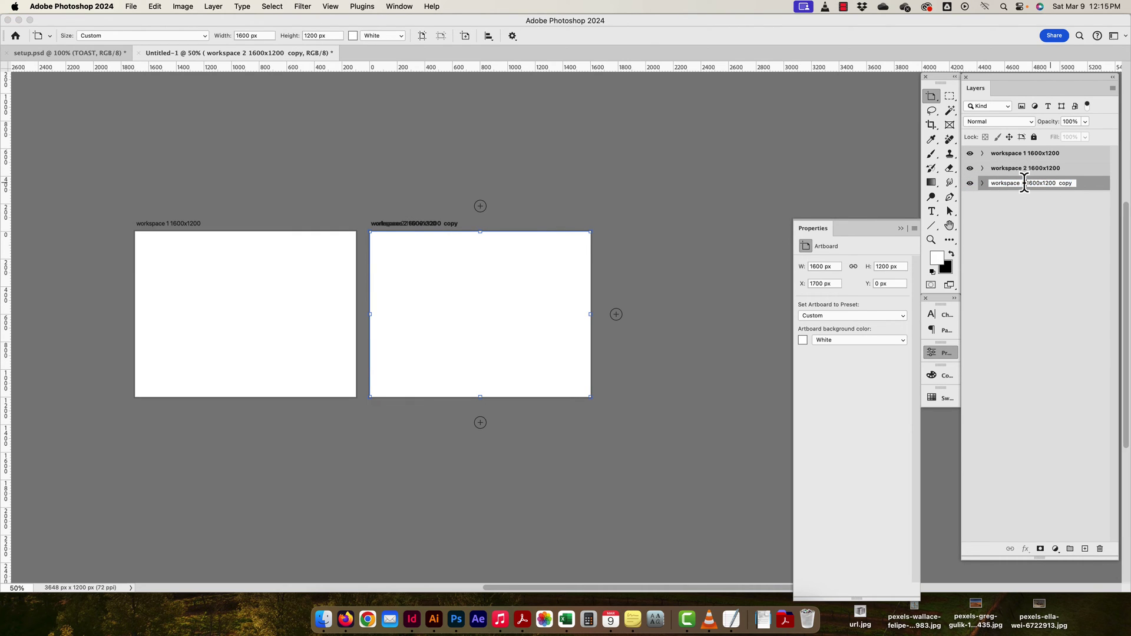
key(BackSpace)
text(3)
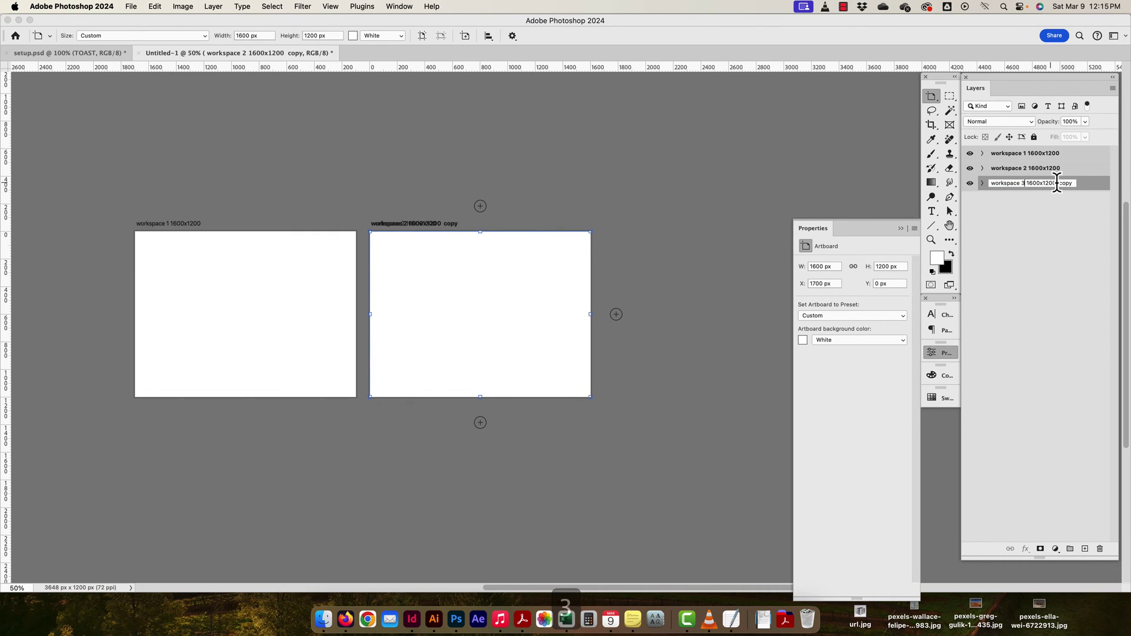
drag(1057, 183, 1076, 182)
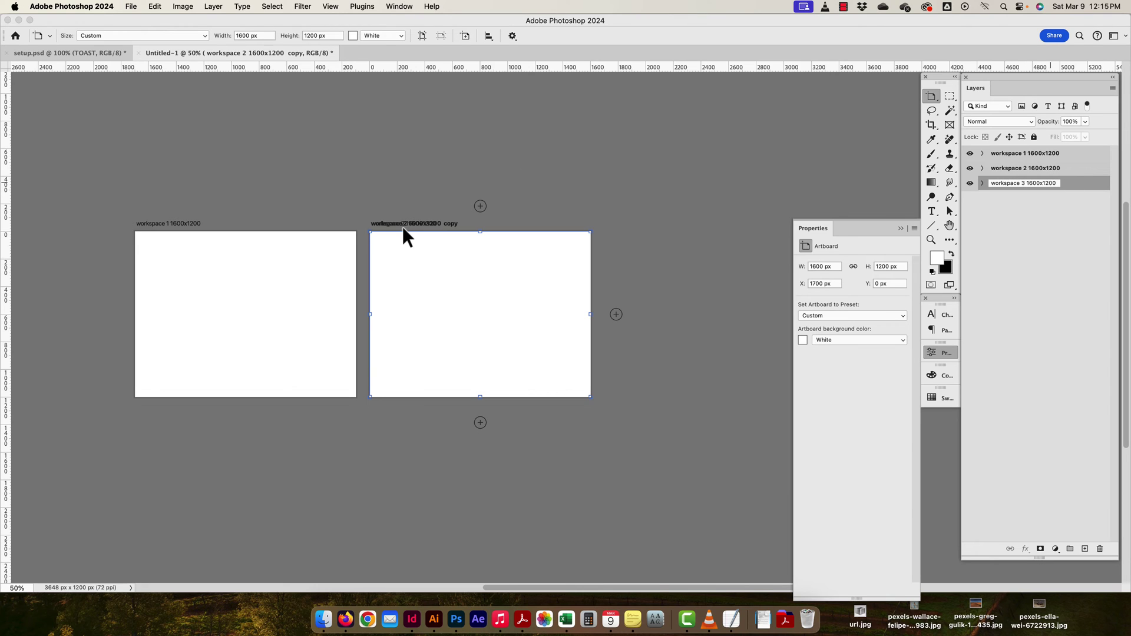
click(1076, 187)
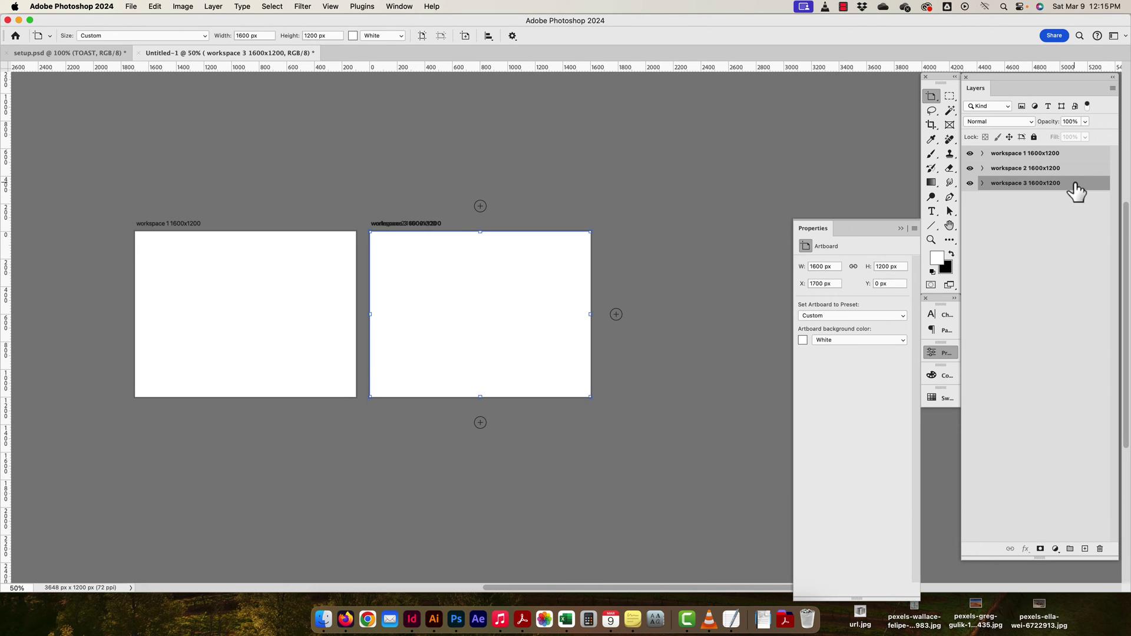
Move the overlapping workspace 2 artboard out to the right of workspace 3, at about X 3401 px.
drag(389, 228, 453, 246)
key(super+minus)
key(super+minus)
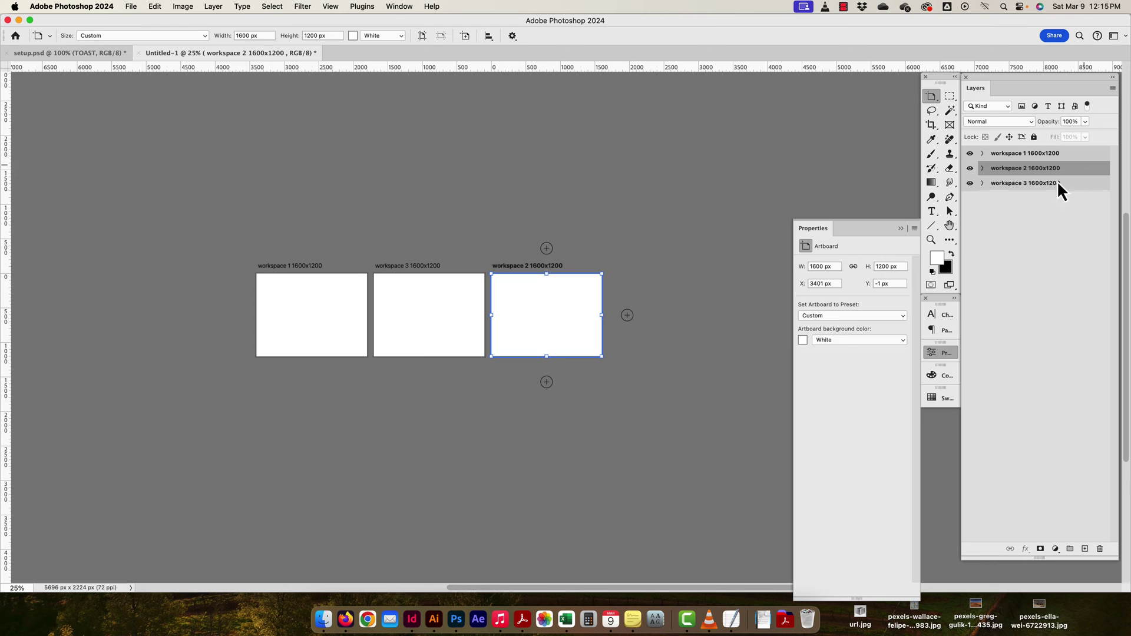
Compare how the Artboard tool and the Move tool select the three artboards by their name labels.
click(412, 272)
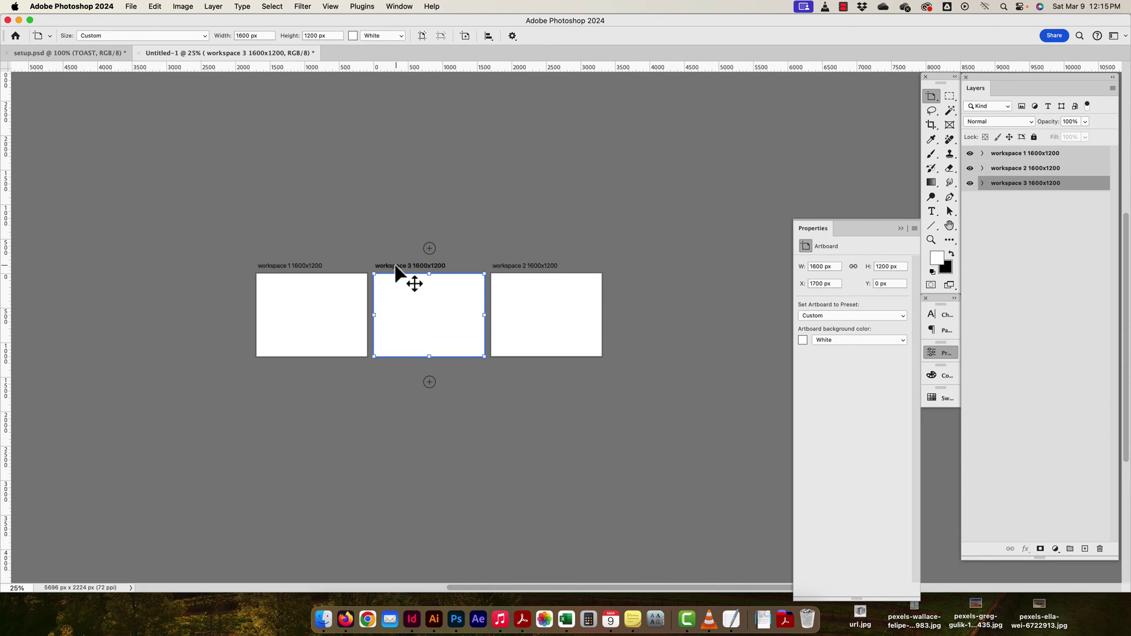
click(531, 268)
click(437, 278)
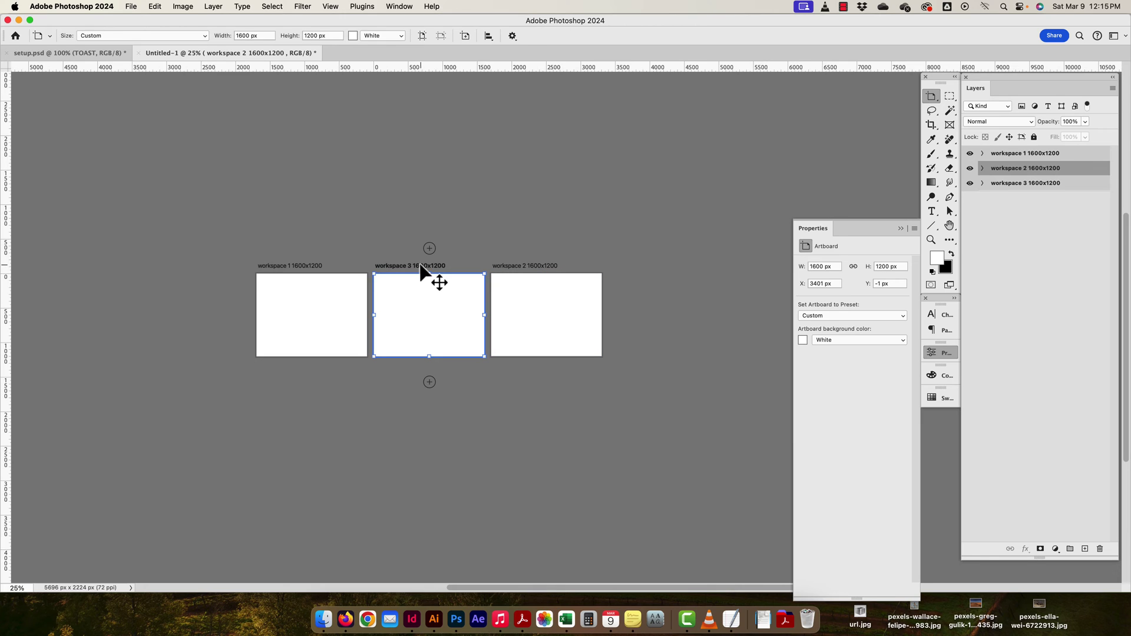
click(288, 278)
key(v)
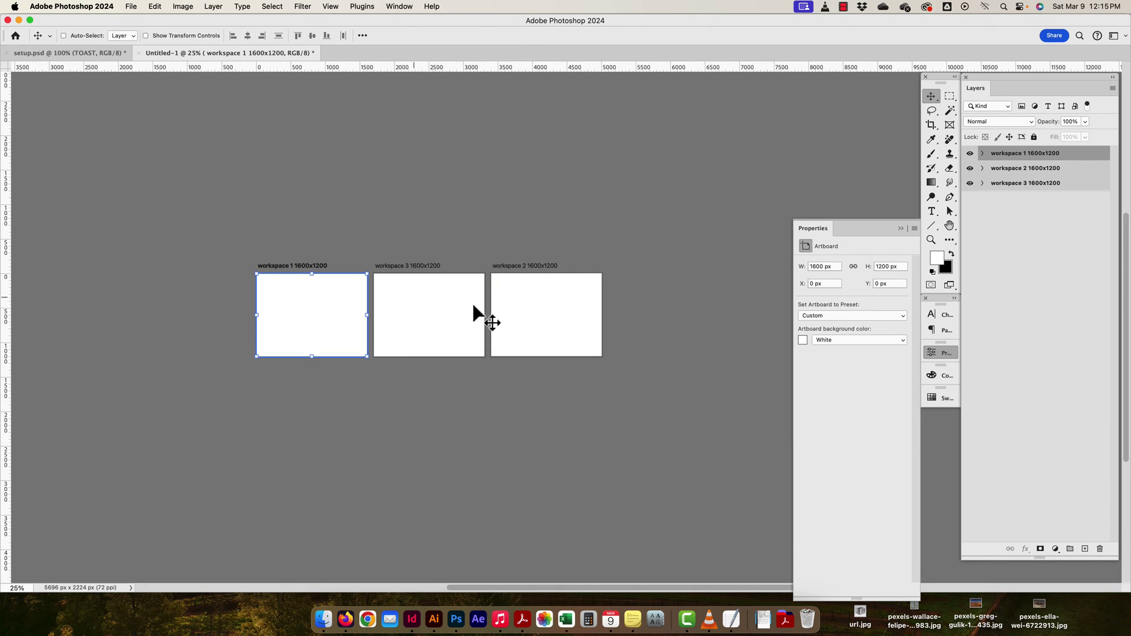
click(535, 276)
key(shift+v)
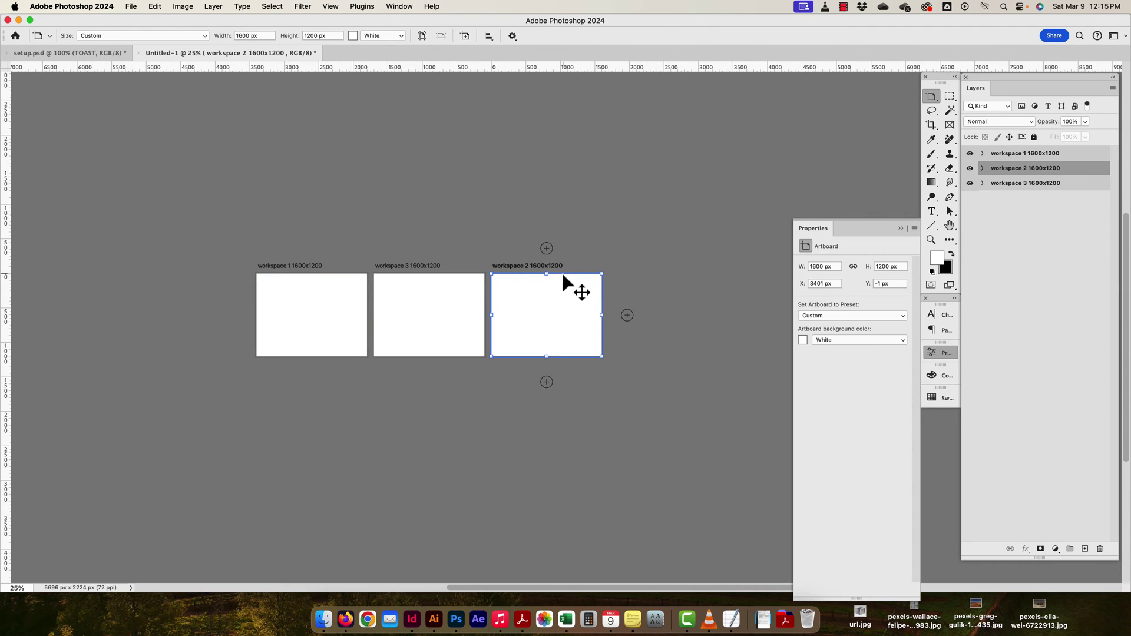
click(435, 273)
key(v)
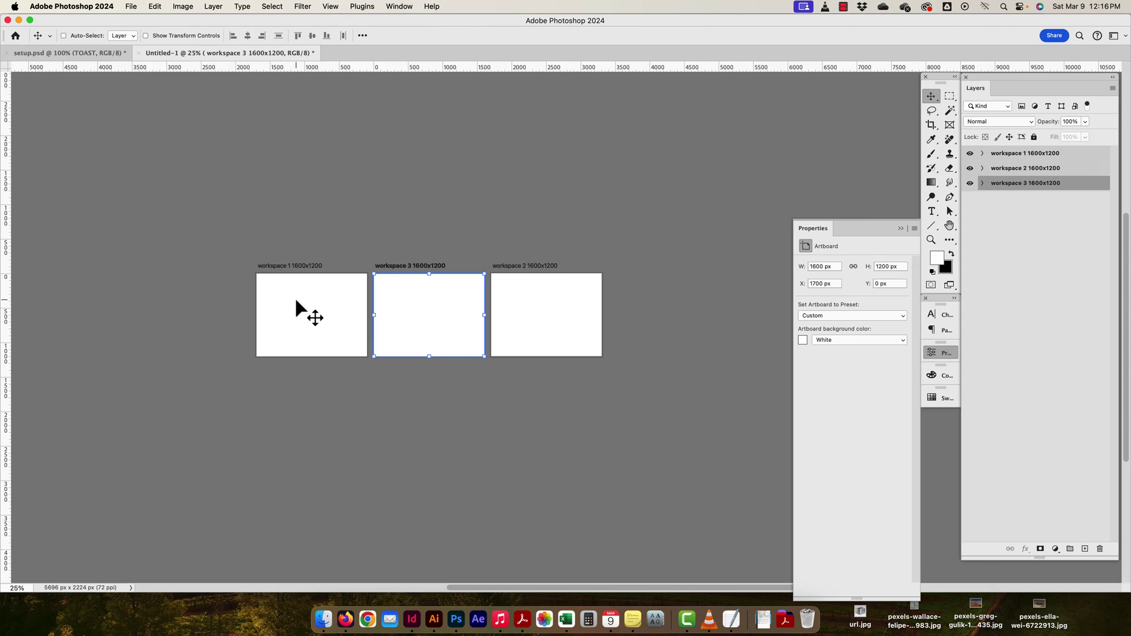
key(shift+v)
click(522, 265)
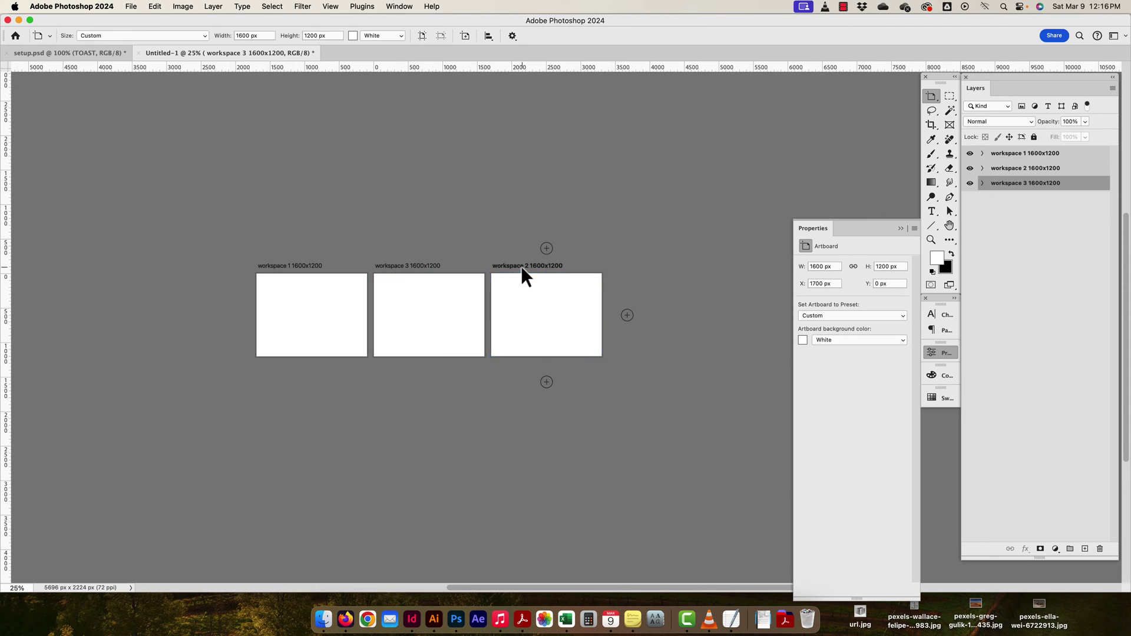
click(403, 265)
click(306, 265)
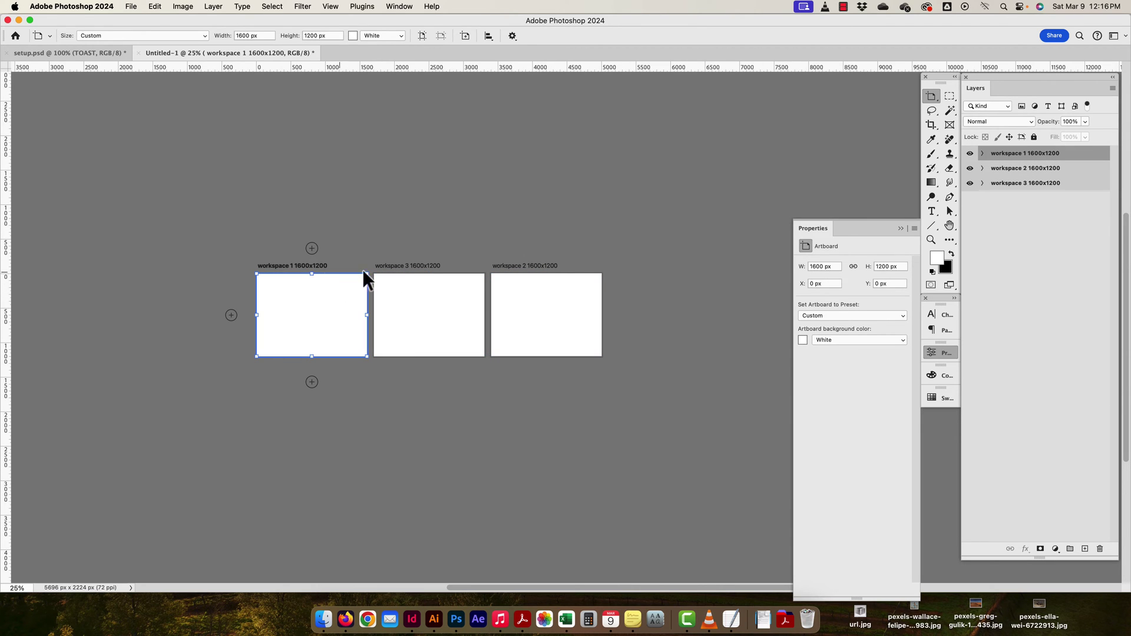
click(422, 272)
click(515, 281)
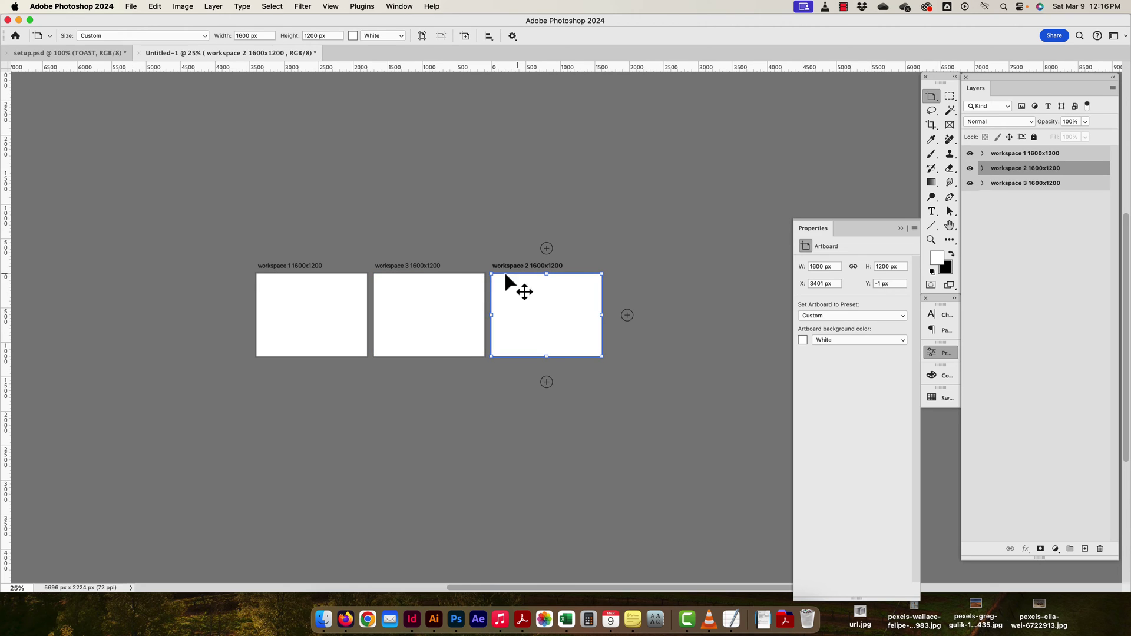
Arrange the artboards in numerical order in a row, with workspace 2 at about X 2053 px and workspace 3 at about X 4102 px.
drag(454, 274, 718, 274)
drag(575, 275, 483, 275)
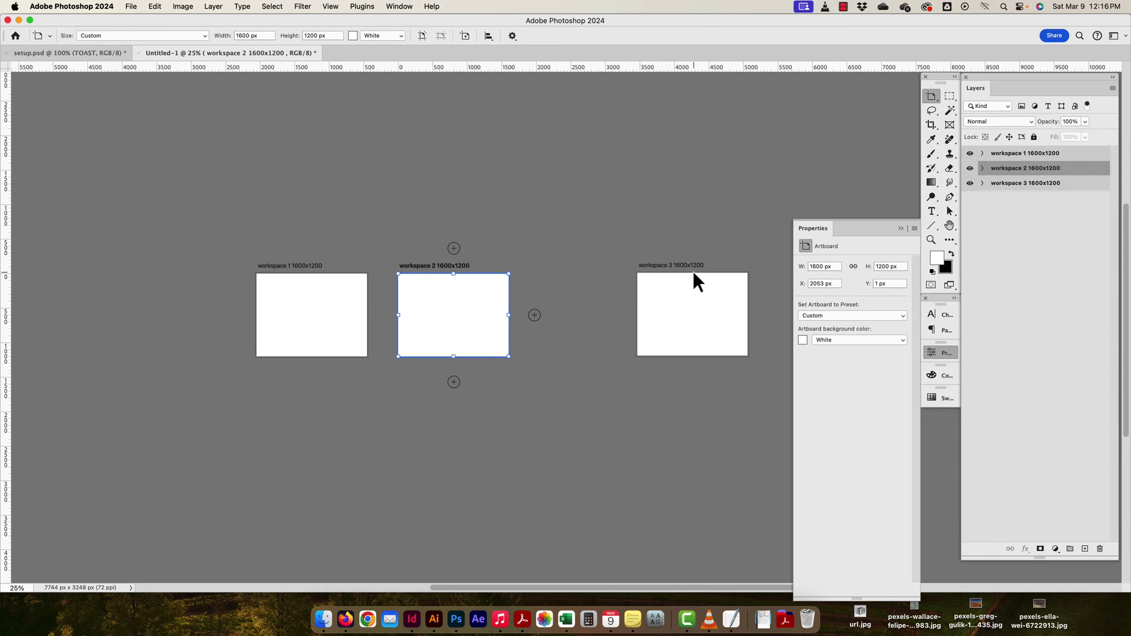
drag(693, 272, 594, 270)
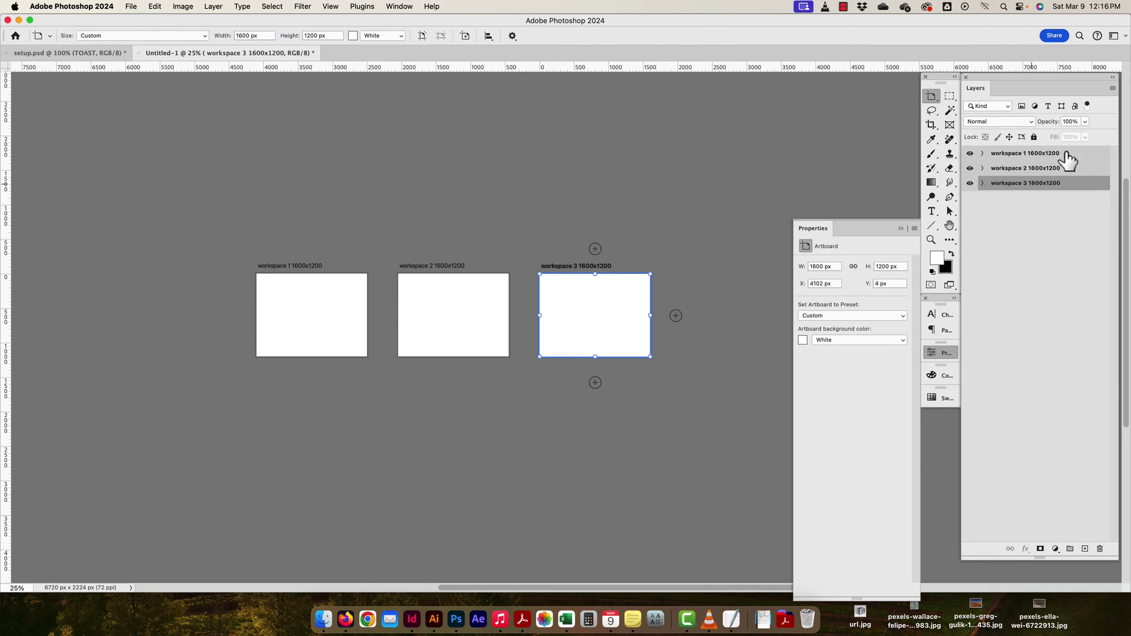
Copy the workspace 3 artboard to below workspace 1, at X 0 and about Y 1857 px, and move the copy last in the layer order.
drag(558, 275, 290, 399)
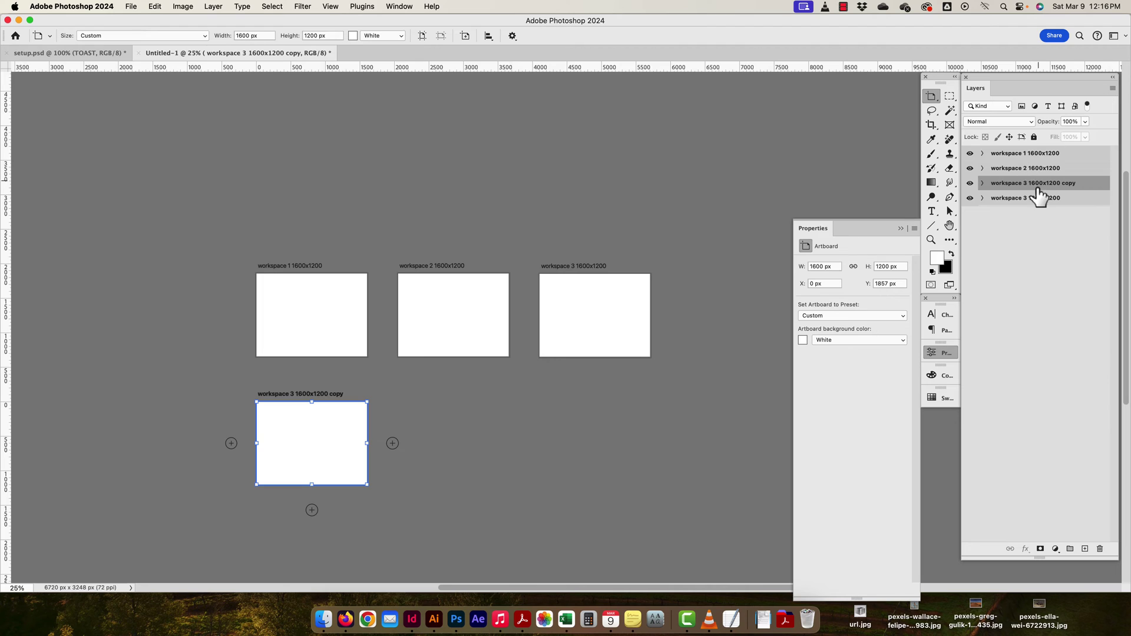
drag(1035, 187, 1036, 214)
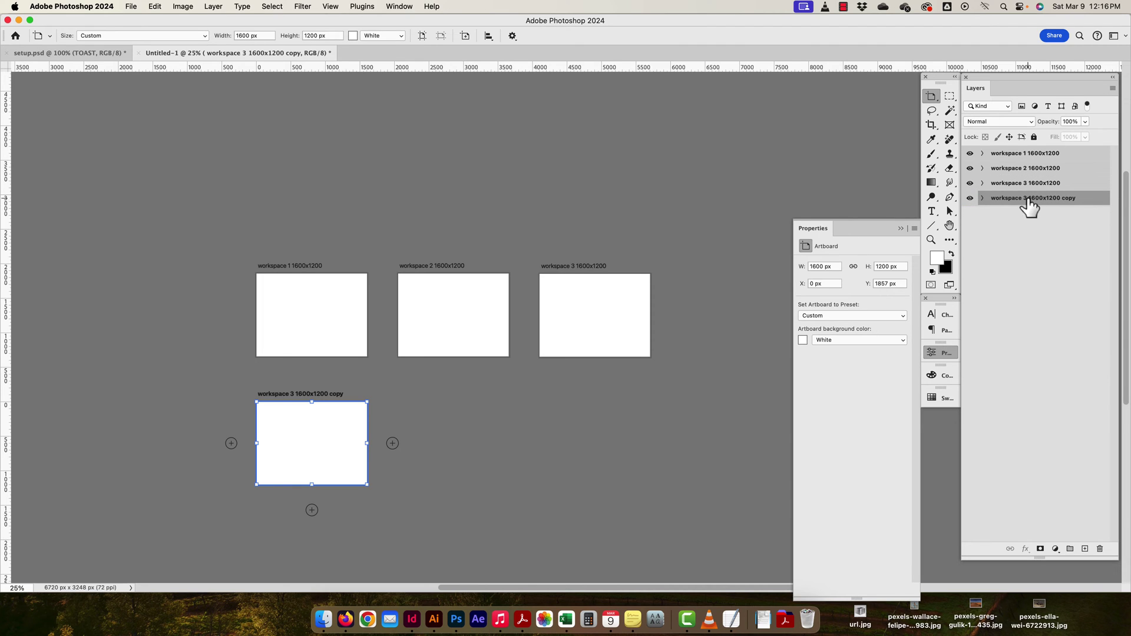
Rename the copied workspace 3 artboard to "instagram 1080x1350".
double_click(1027, 198)
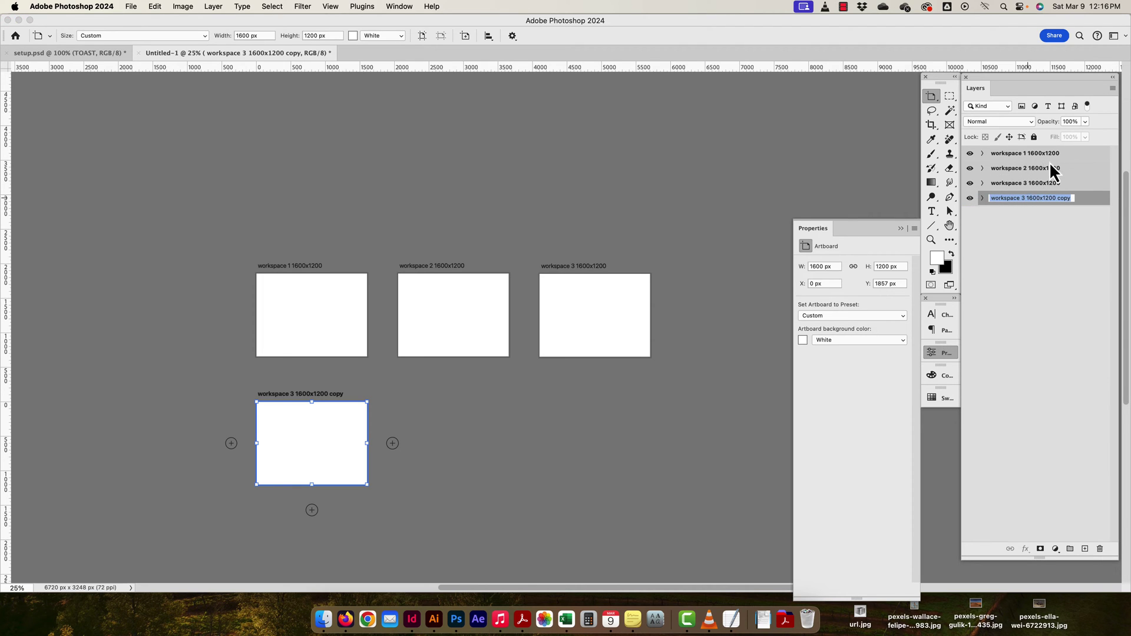
click(1019, 198)
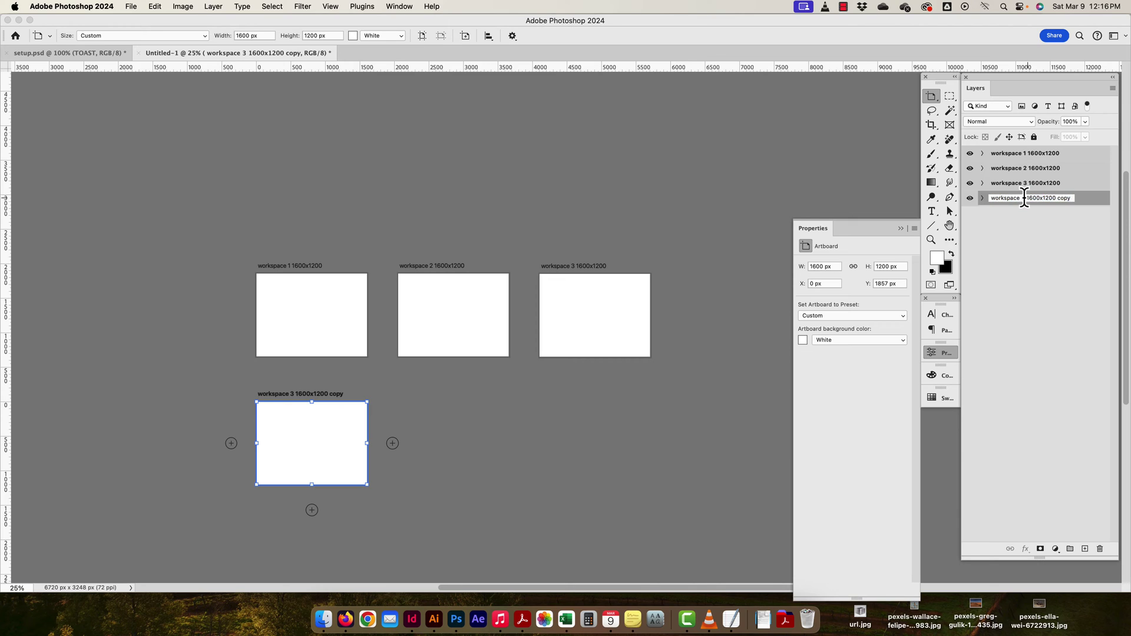
drag(1025, 198, 971, 206)
text(instagram)
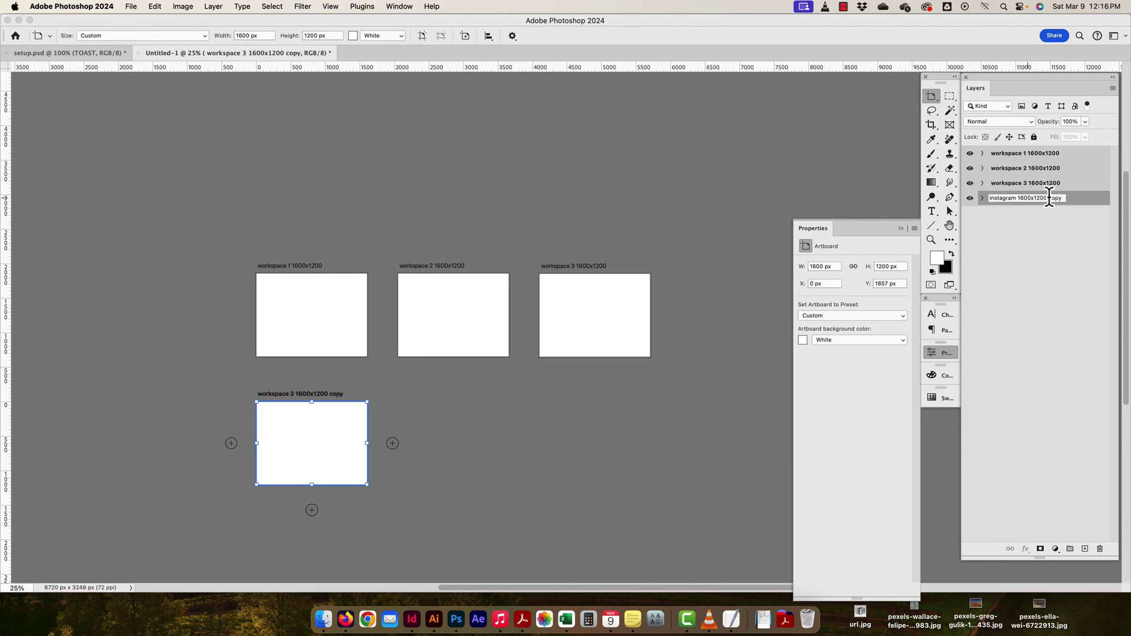
drag(1049, 197, 1080, 198)
key(BackSpace)
text(8)
text(80)
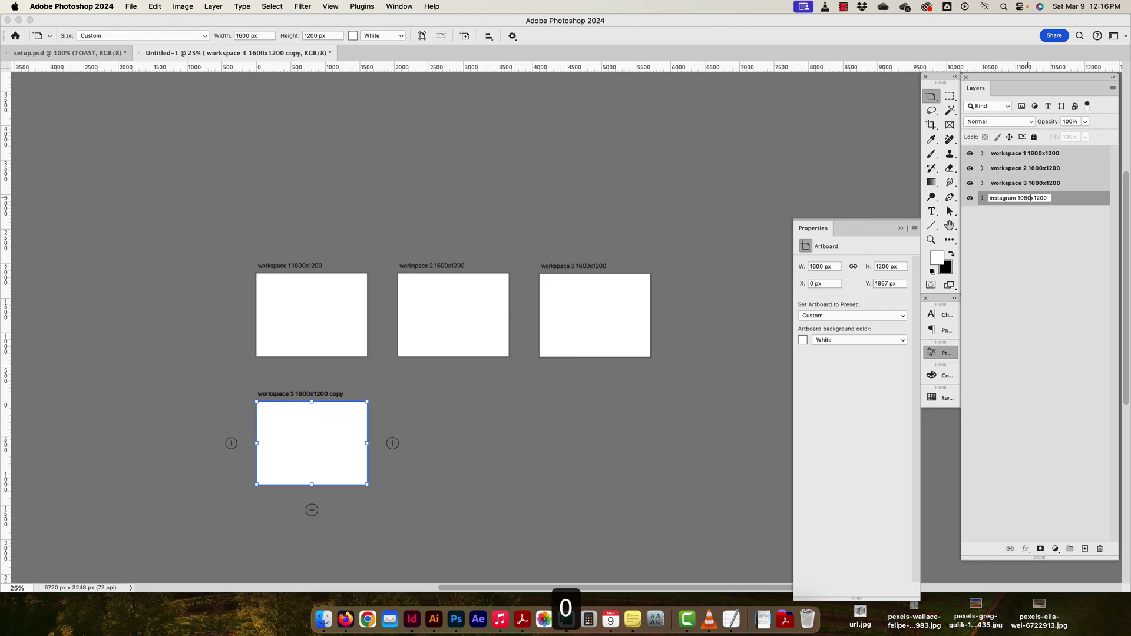
drag(1048, 198, 1036, 198)
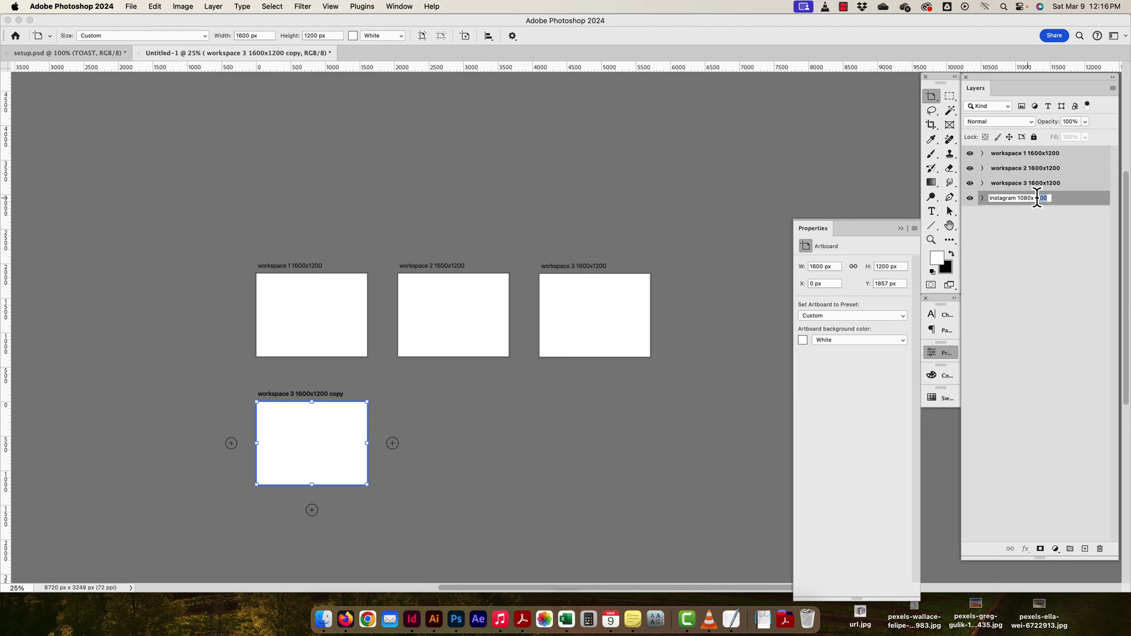
text(350)
click(1055, 201)
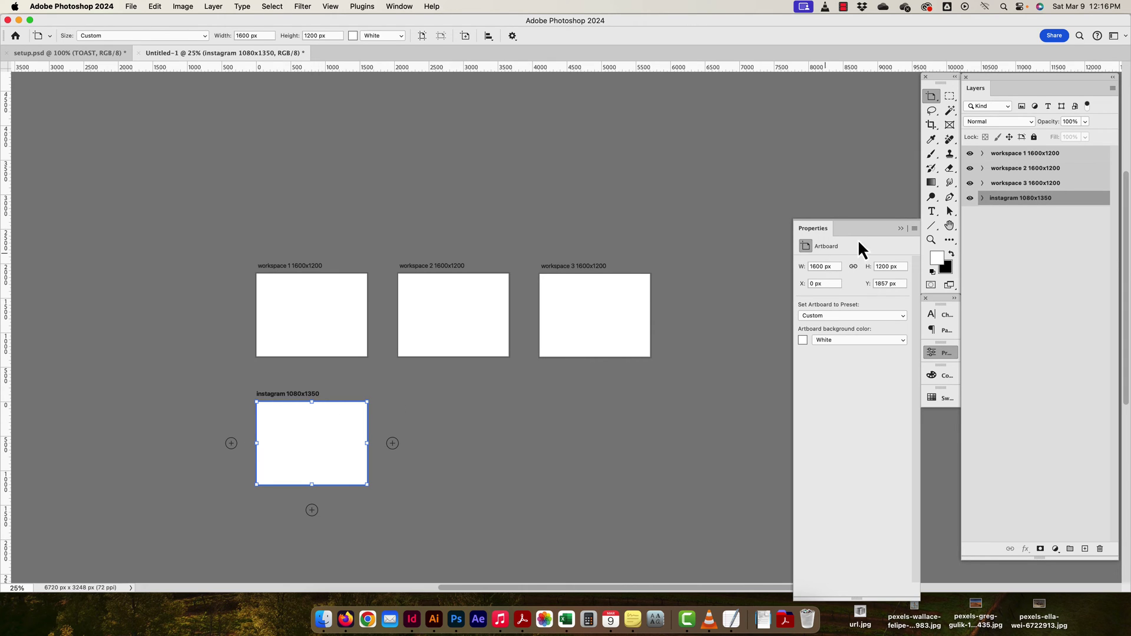
Set the Instagram artboard's size to 1080 px wide and 1350 px high.
click(831, 266)
text(1080)
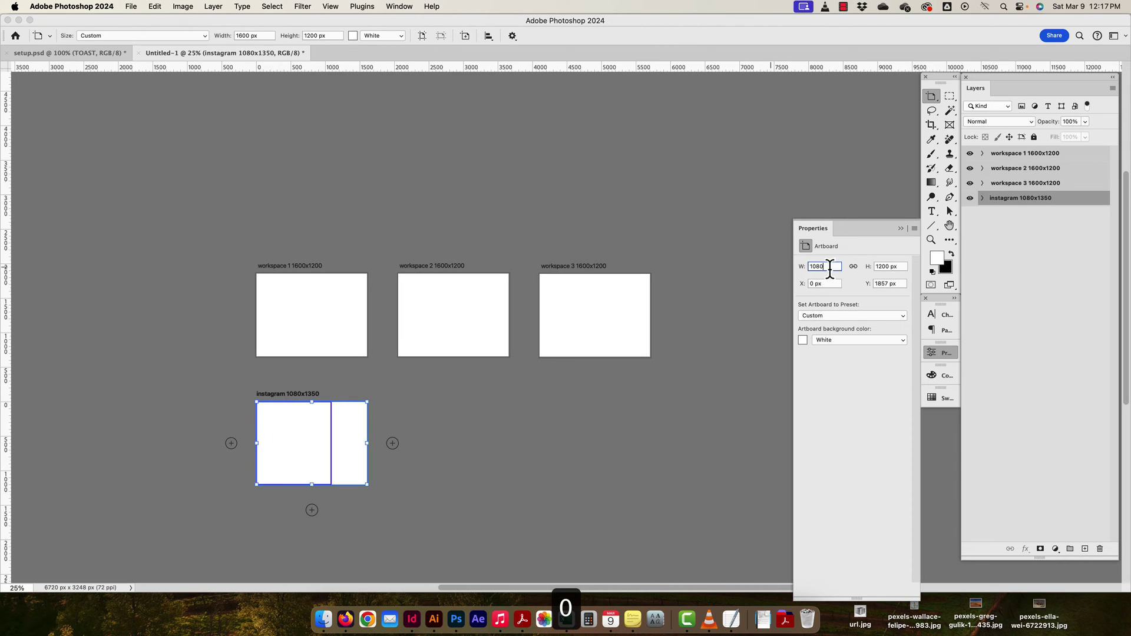
click(891, 268)
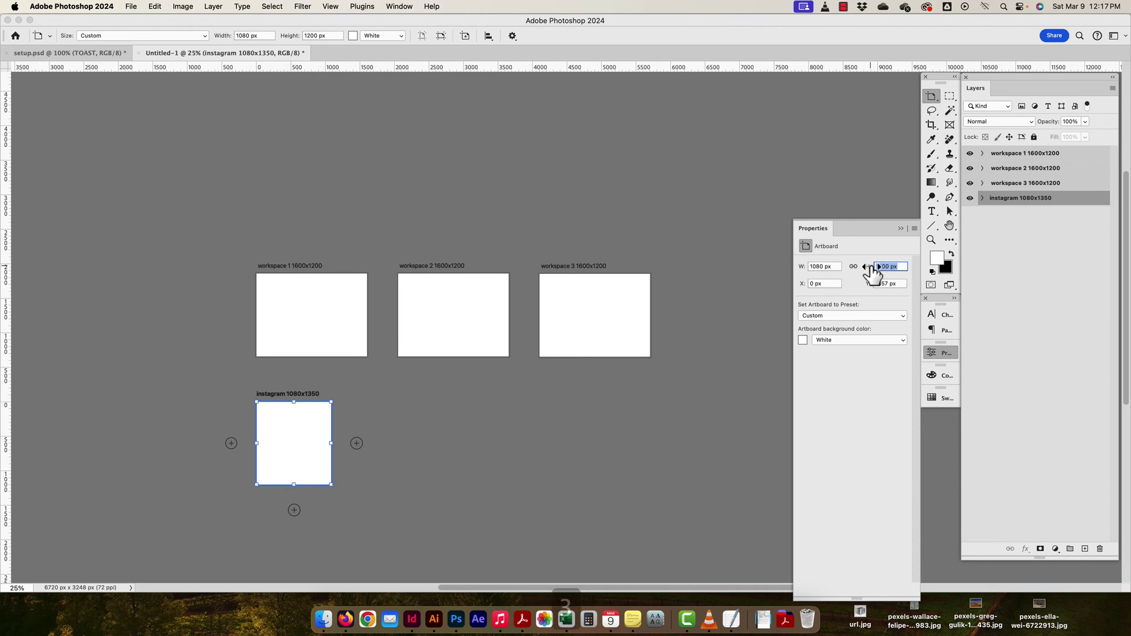
text(1350)
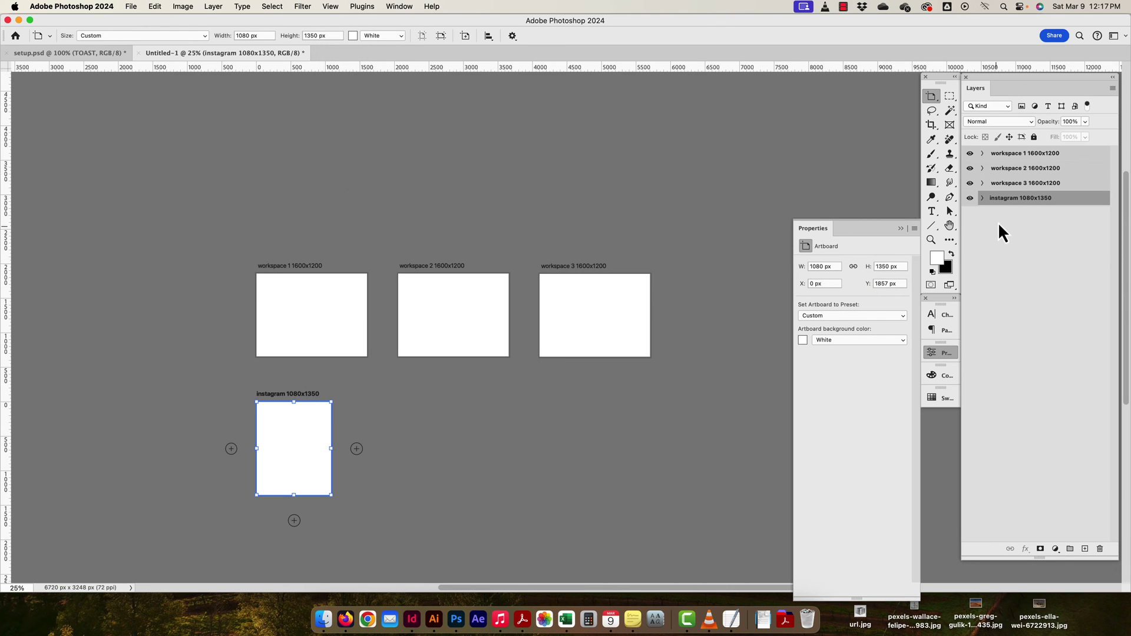
Copy the Instagram artboard to below workspace 2, at about X 2045 px and Y 1857 px, and move the copy last in the layer order.
drag(285, 467, 435, 450)
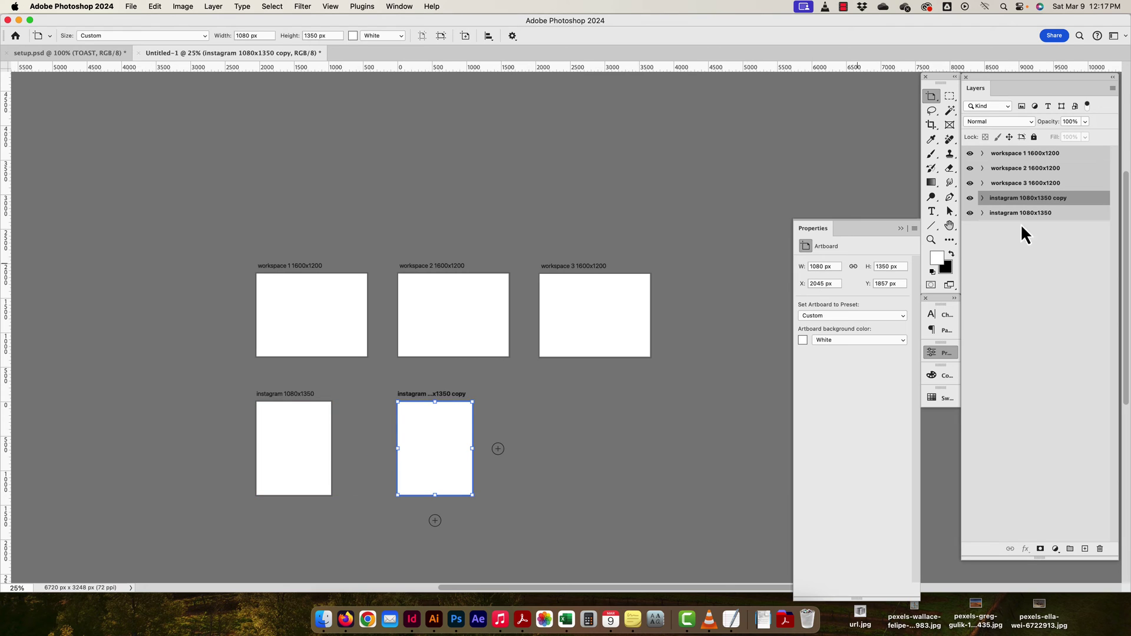
drag(1017, 202, 1014, 219)
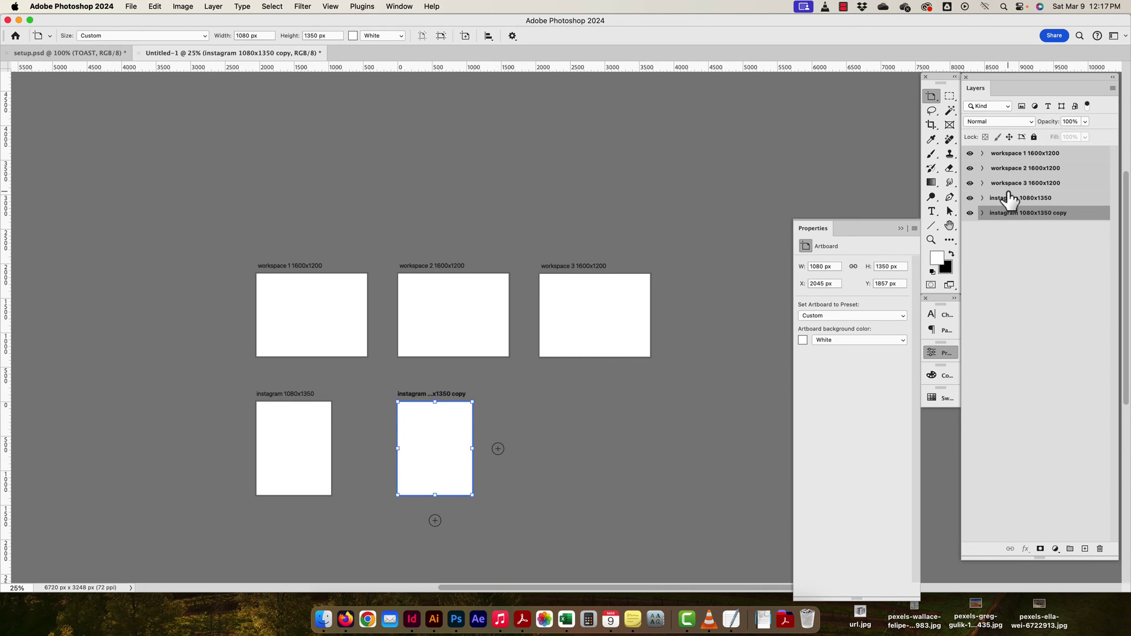
double_click(1012, 213)
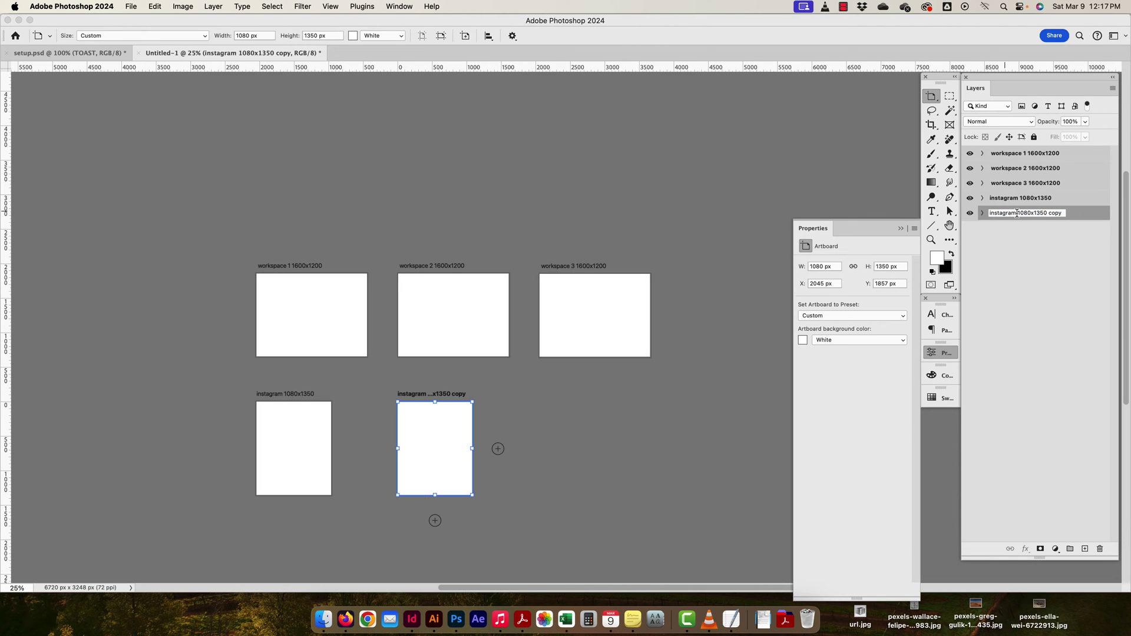
drag(1017, 213, 972, 214)
text(fcebook)
key(super+a)
text(a)
key(super+z)
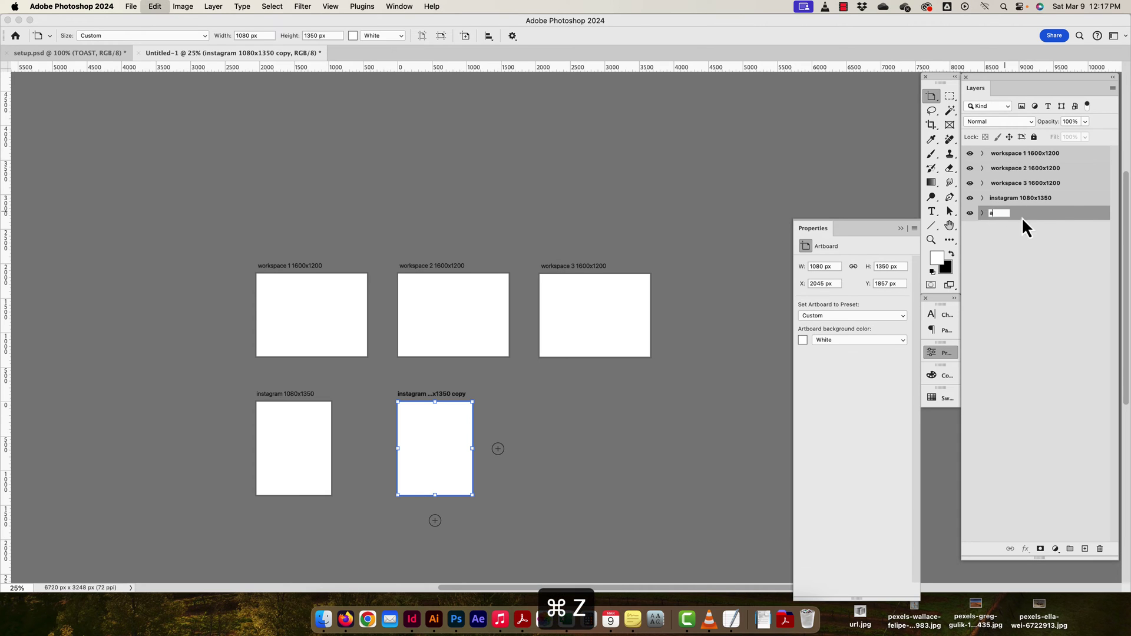
key(super+z)
key(shift+super+z)
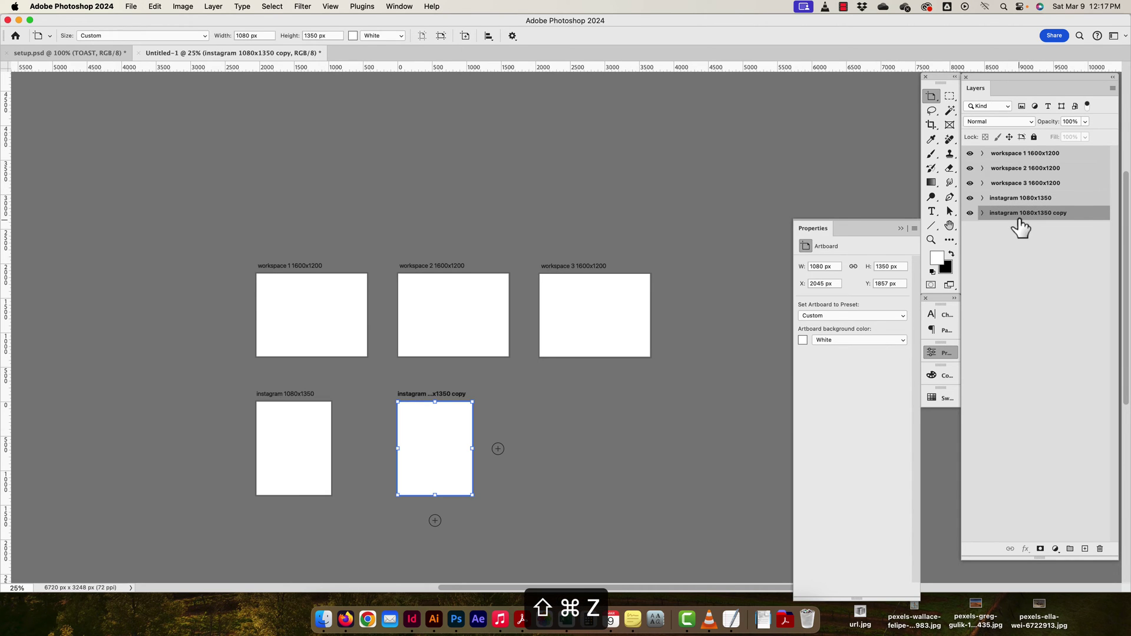
Rename the Instagram artboard copy to "facebook 1200x628".
double_click(1016, 212)
click(1014, 213)
drag(1014, 213, 971, 213)
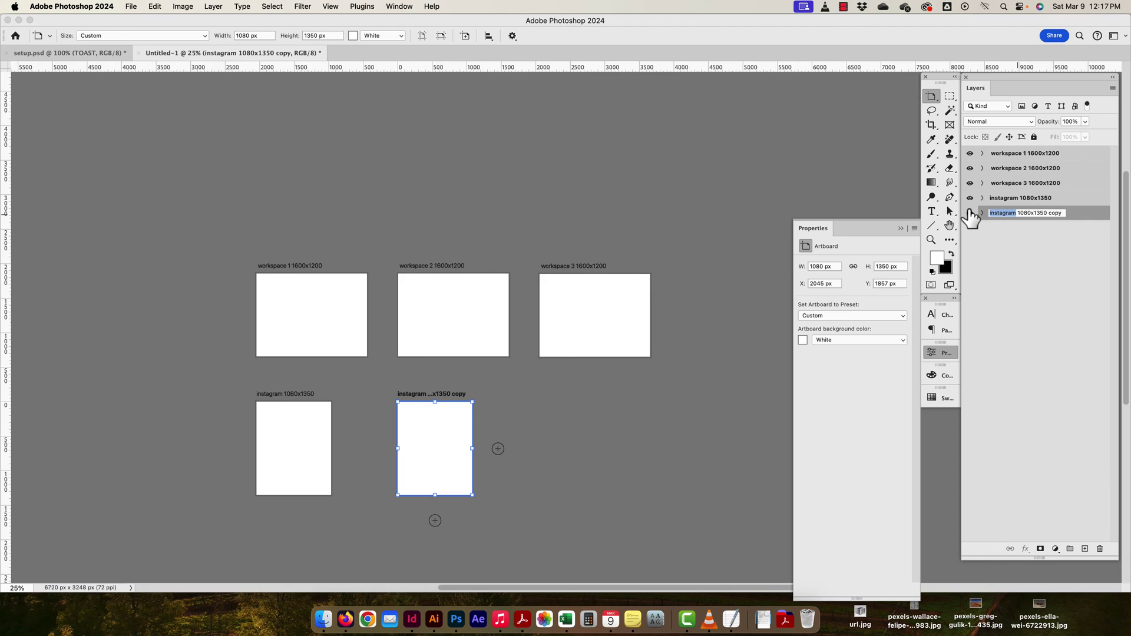
text(facebook)
drag(1028, 213, 1021, 213)
text(200)
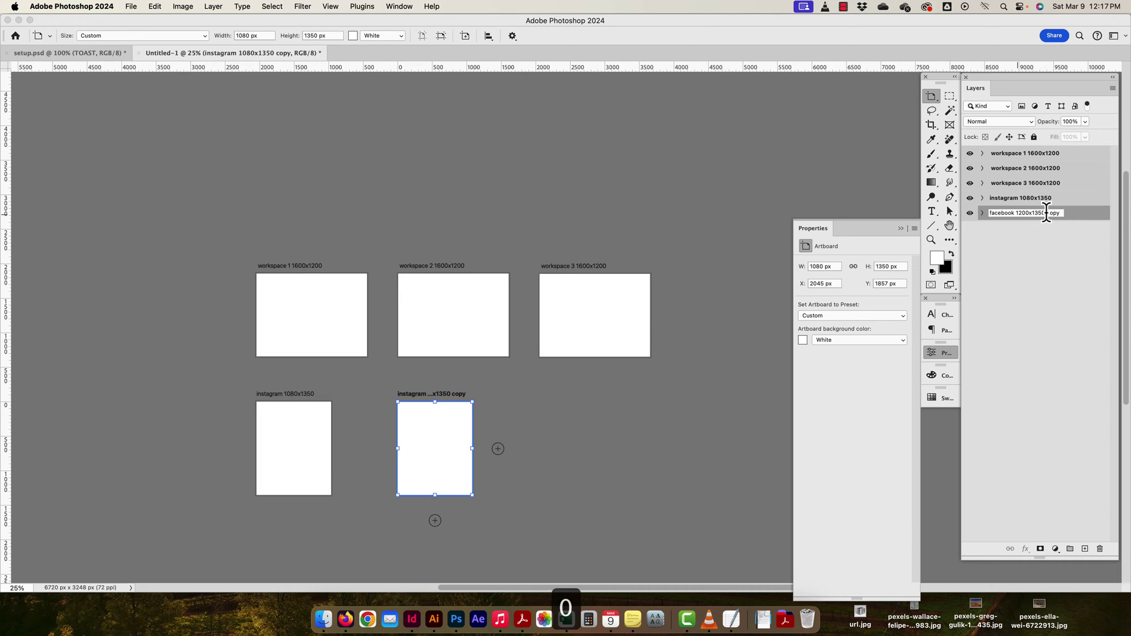
drag(1063, 213, 1031, 216)
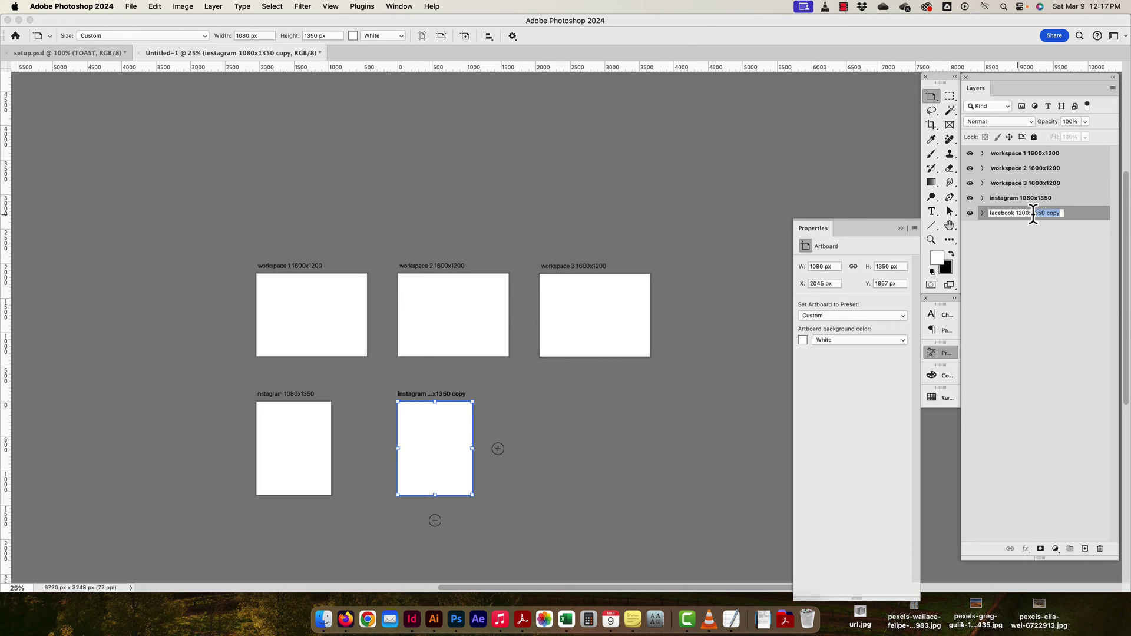
text(628)
key(Return)
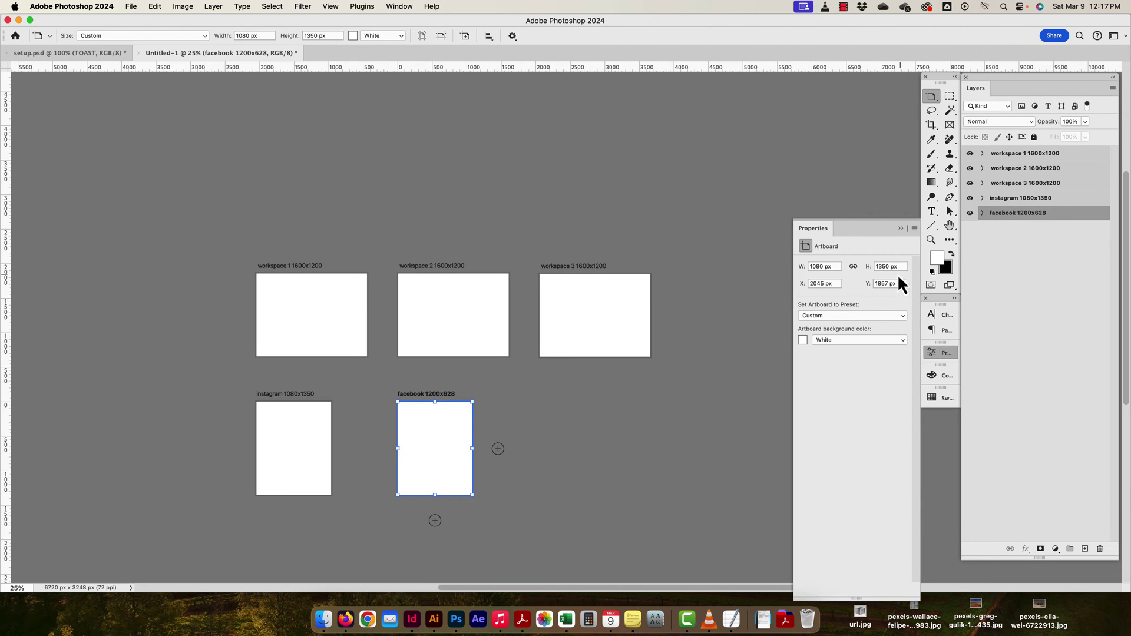
Set the Facebook artboard's size to 1200 px wide and 628 px high.
click(835, 266)
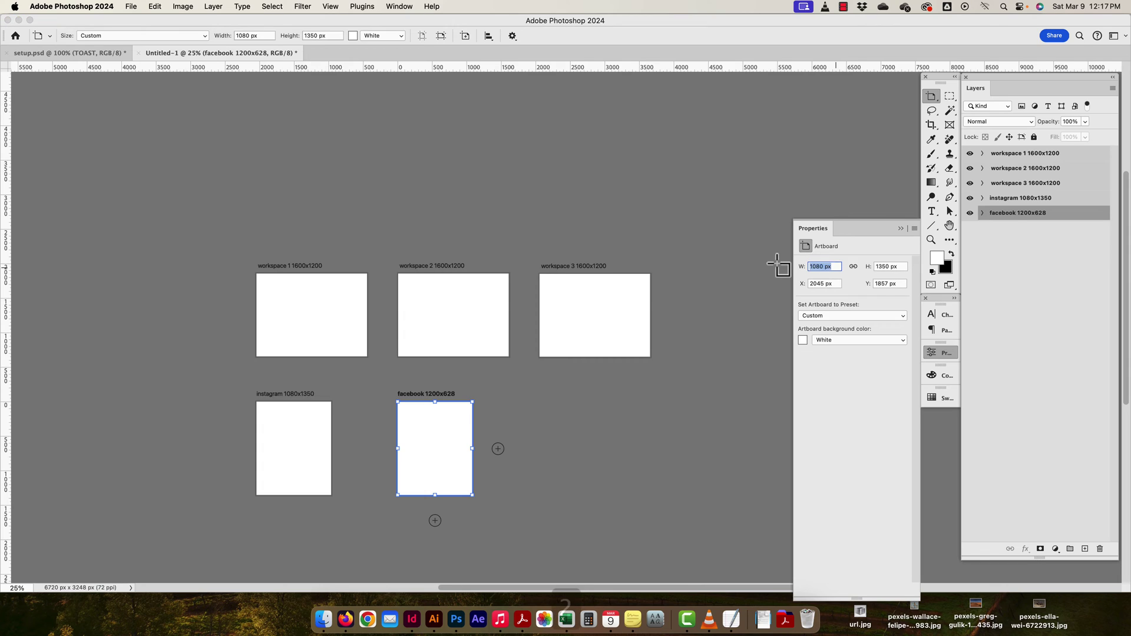
text(1200)
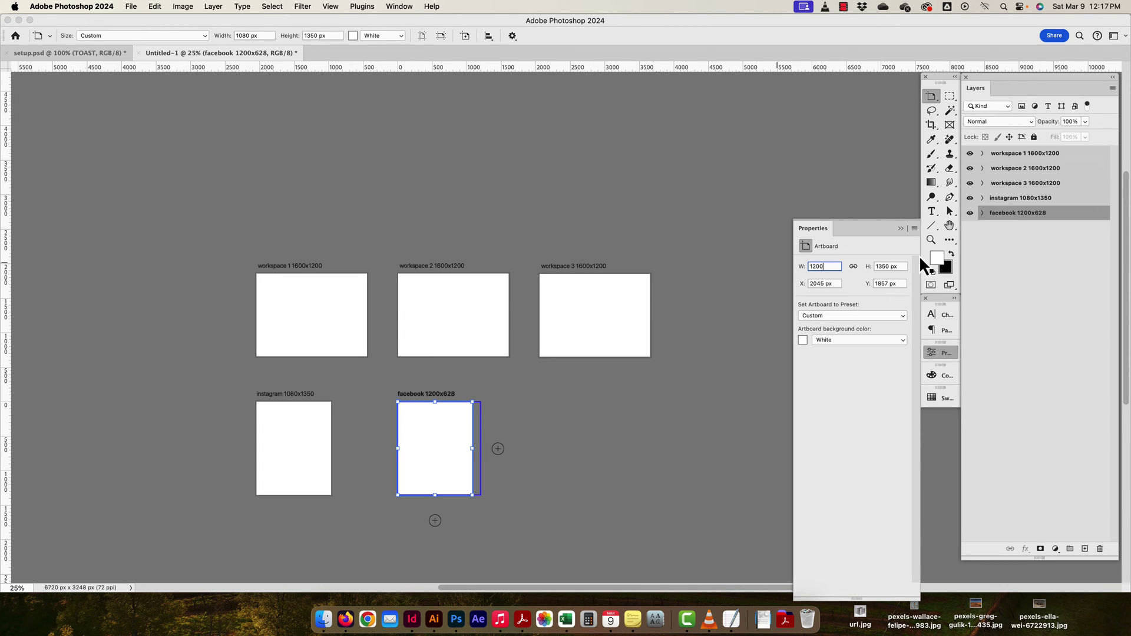
click(897, 266)
text(628)
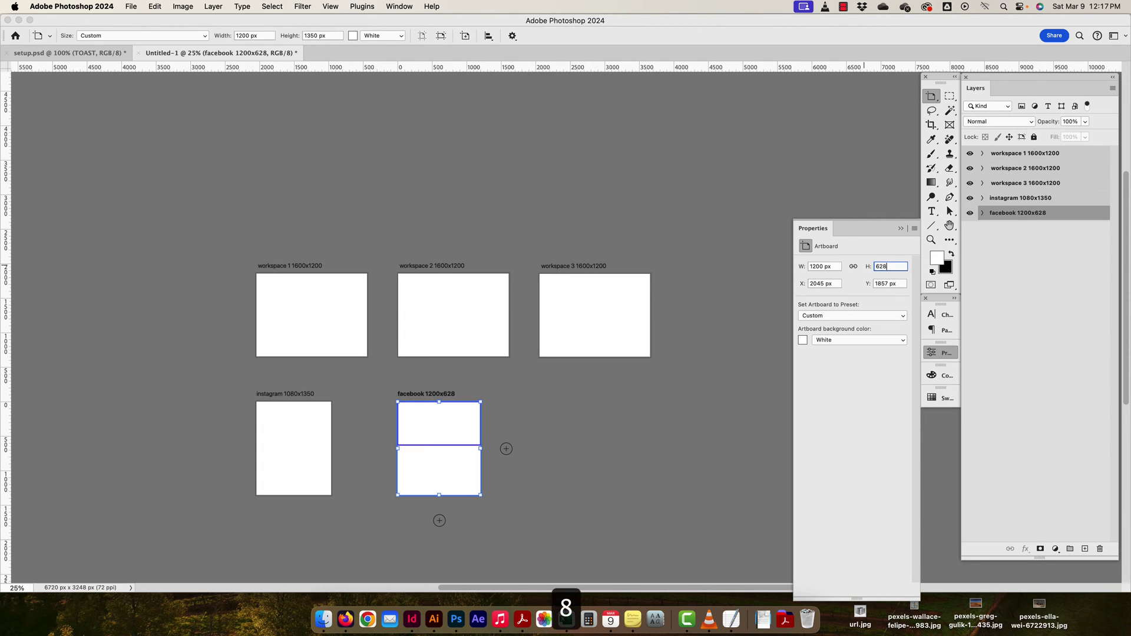
key(Return)
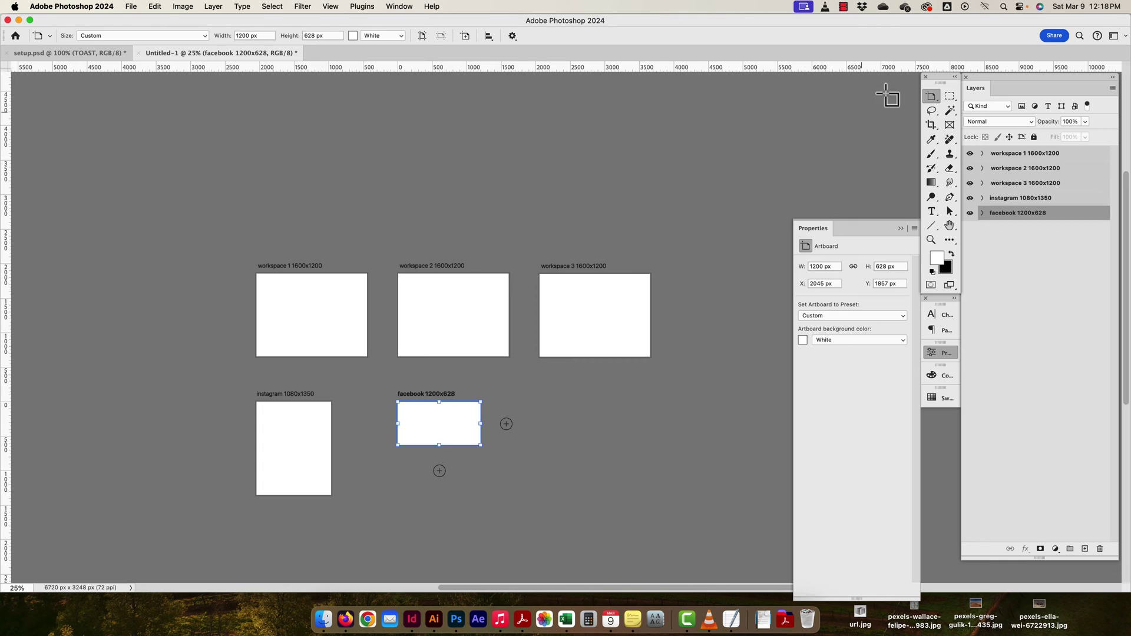
Switch to the Move tool and examine the overall layout of the artboards at far and near magnification.
click(932, 97)
click(972, 96)
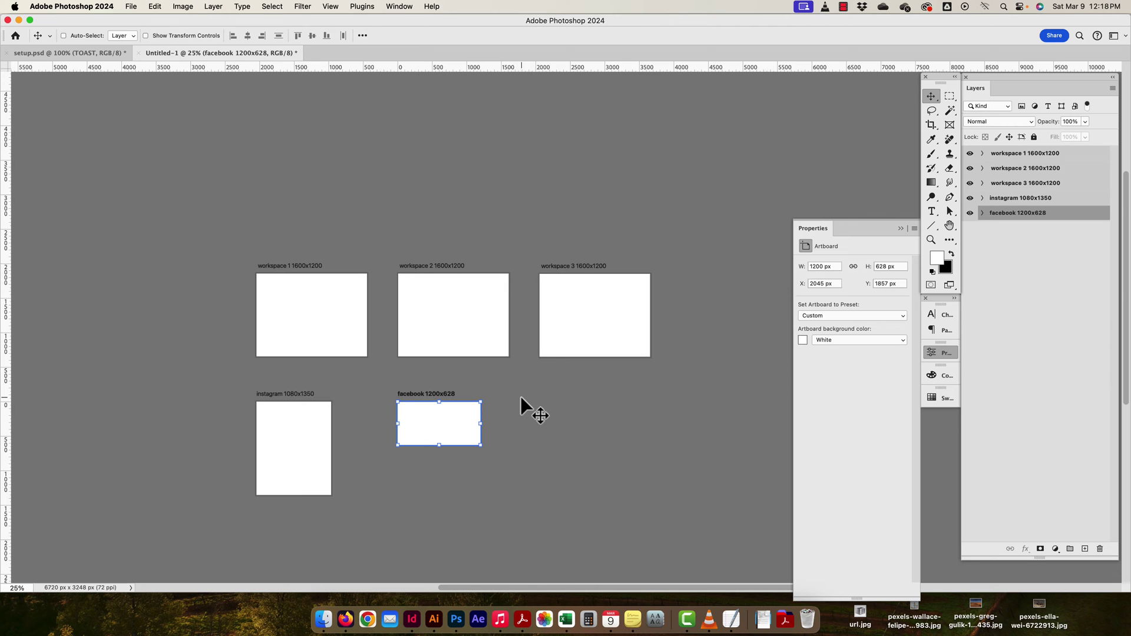
key(super+minus)
key(super+minus)
key(super+minus)
key(super+minus)
key(super+minus)
key(super+minus)
key(super+minus)
key(super+minus)
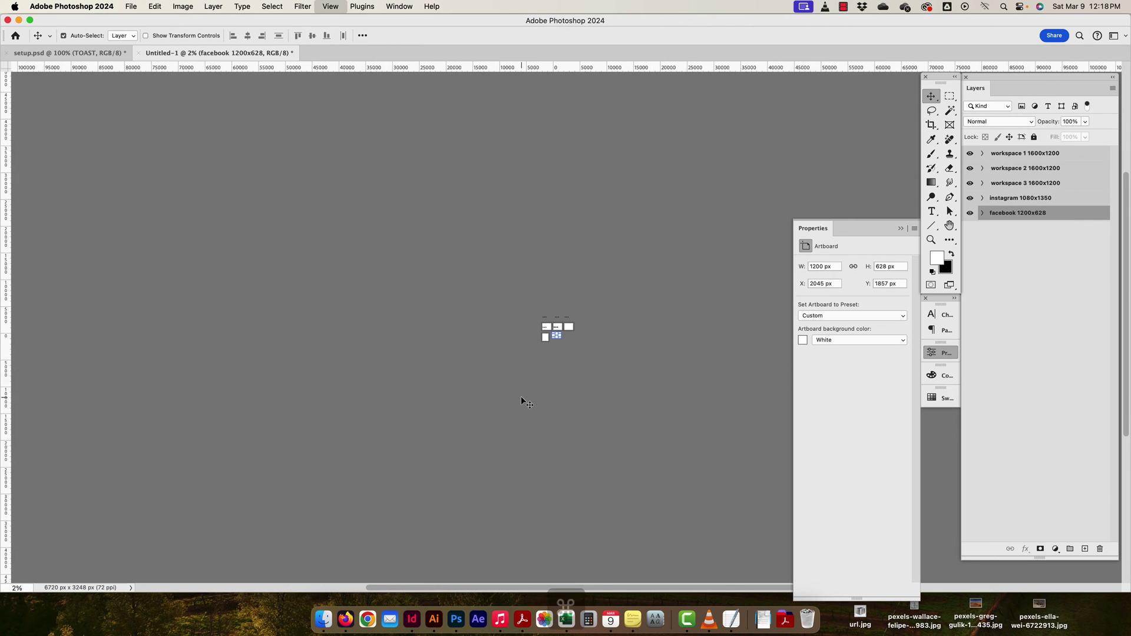
key(super+plus)
key(super+plus)
key(super+plus)
key(super+plus)
key(super+plus)
key(super+plus)
key(super+plus)
key(super+plus)
key(super+plus)
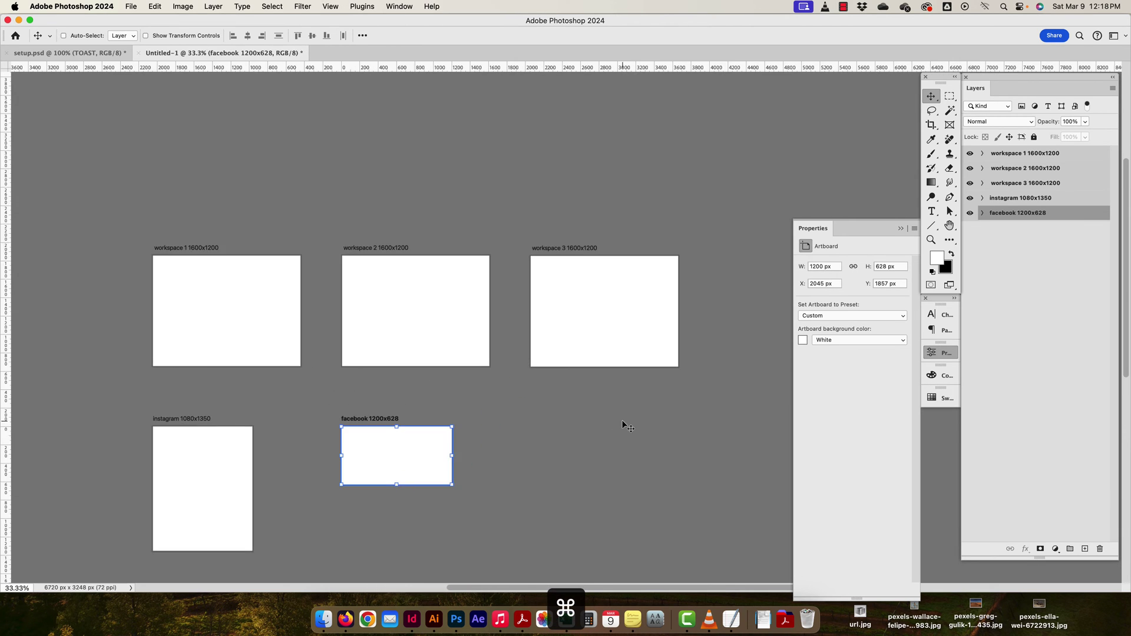
scroll(622, 422, down, 3)
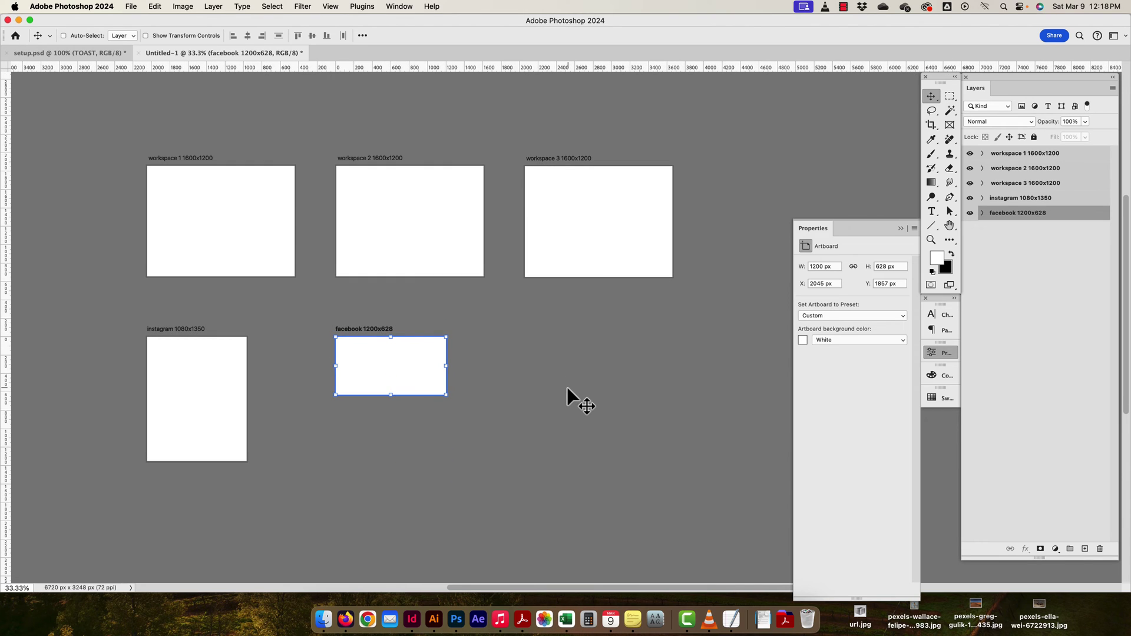
Deselect the artboards and inspect the layers inside workspace 2, workspace 3, Instagram and Facebook, leaving each artboard collapsed.
click(1054, 259)
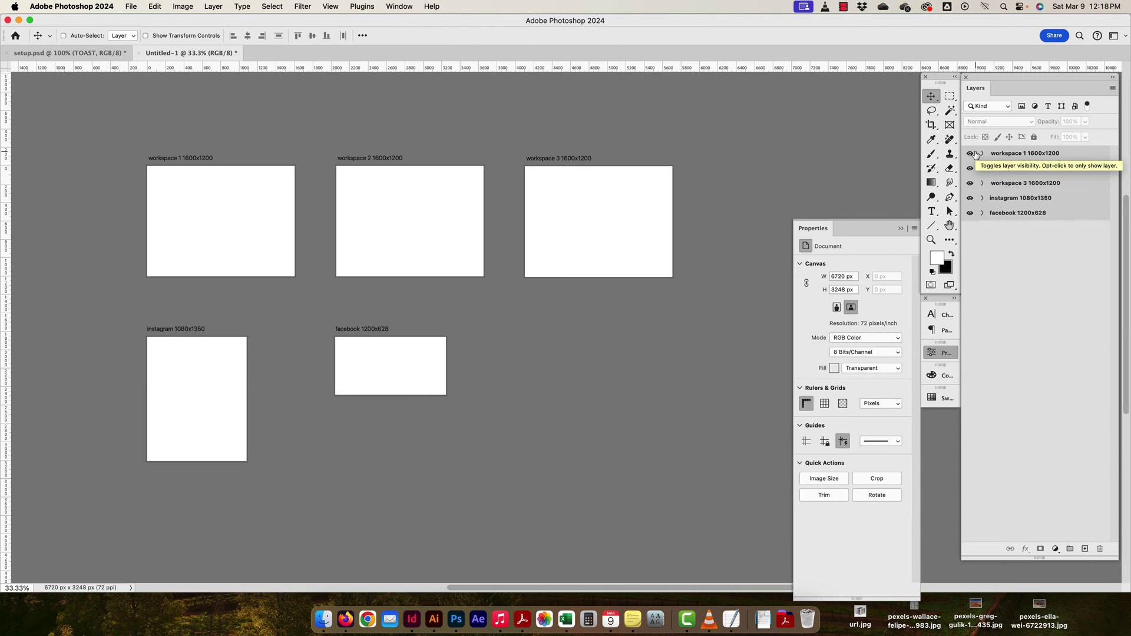
click(982, 169)
click(982, 169)
click(982, 168)
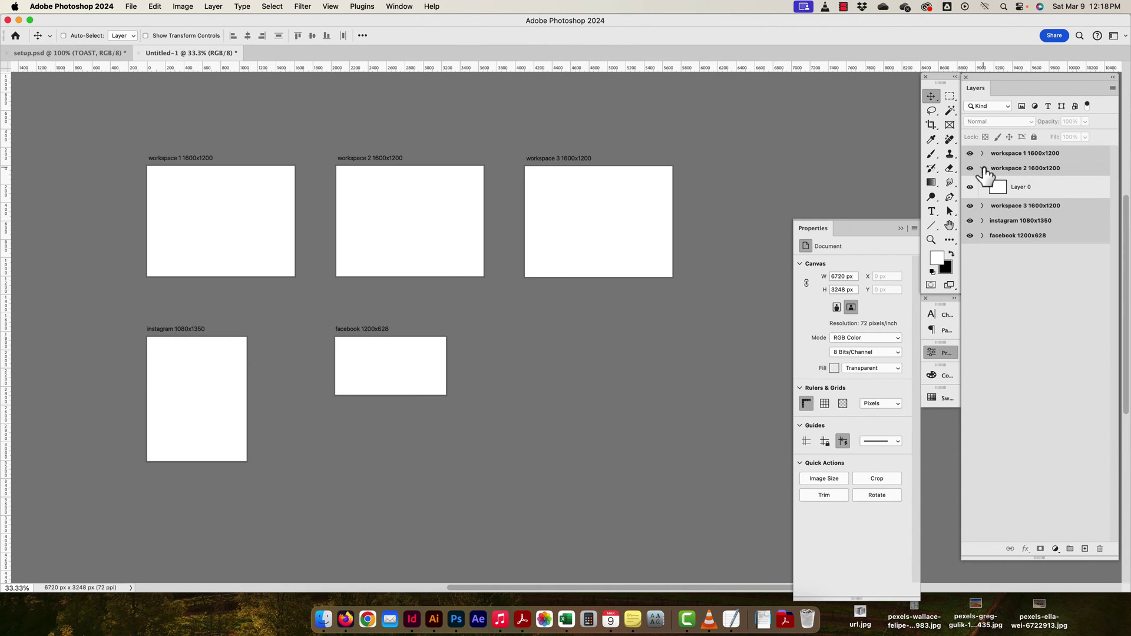
click(982, 169)
click(981, 183)
click(982, 183)
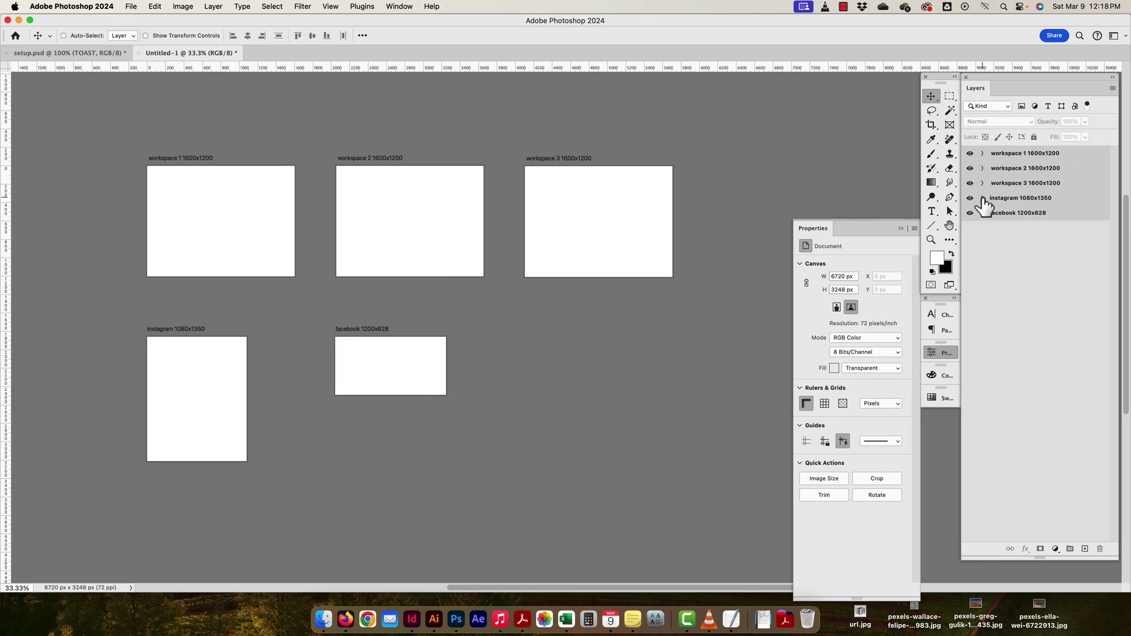
click(982, 198)
click(982, 199)
click(983, 217)
click(982, 213)
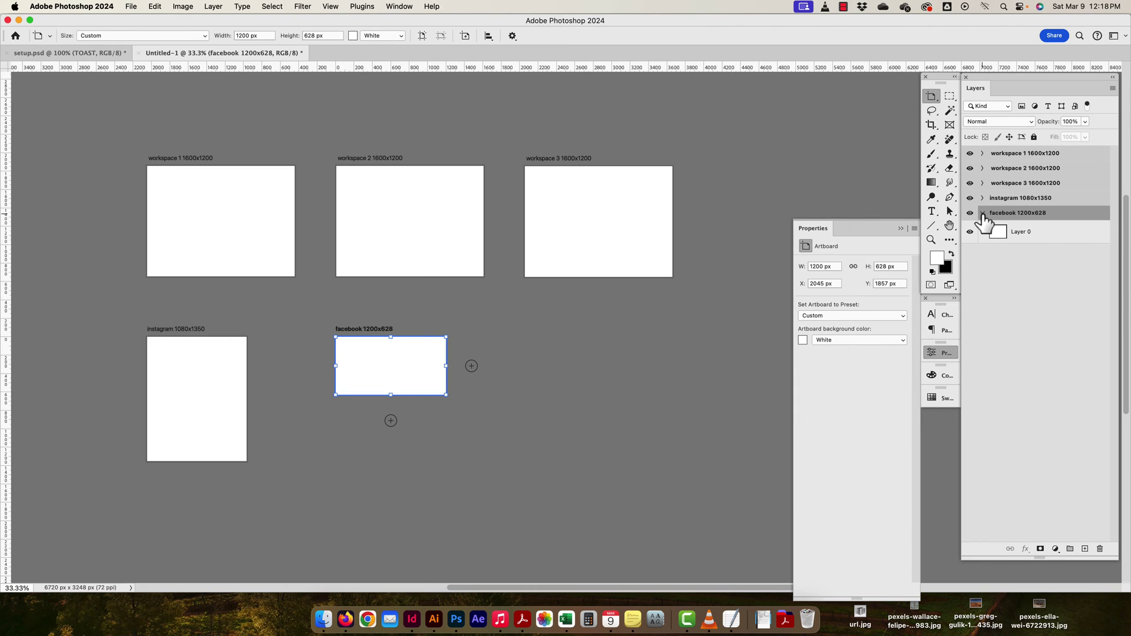
click(982, 214)
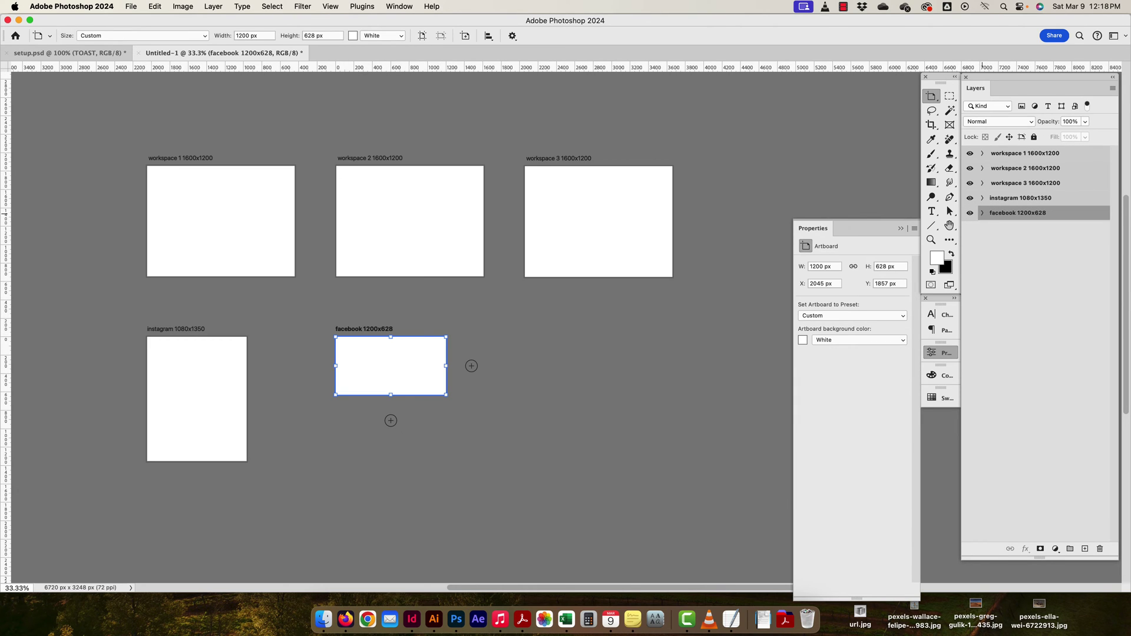
Give the workspace 1, workspace 2 and workspace 3 artboards a red color label in the layer list.
right_click(969, 154)
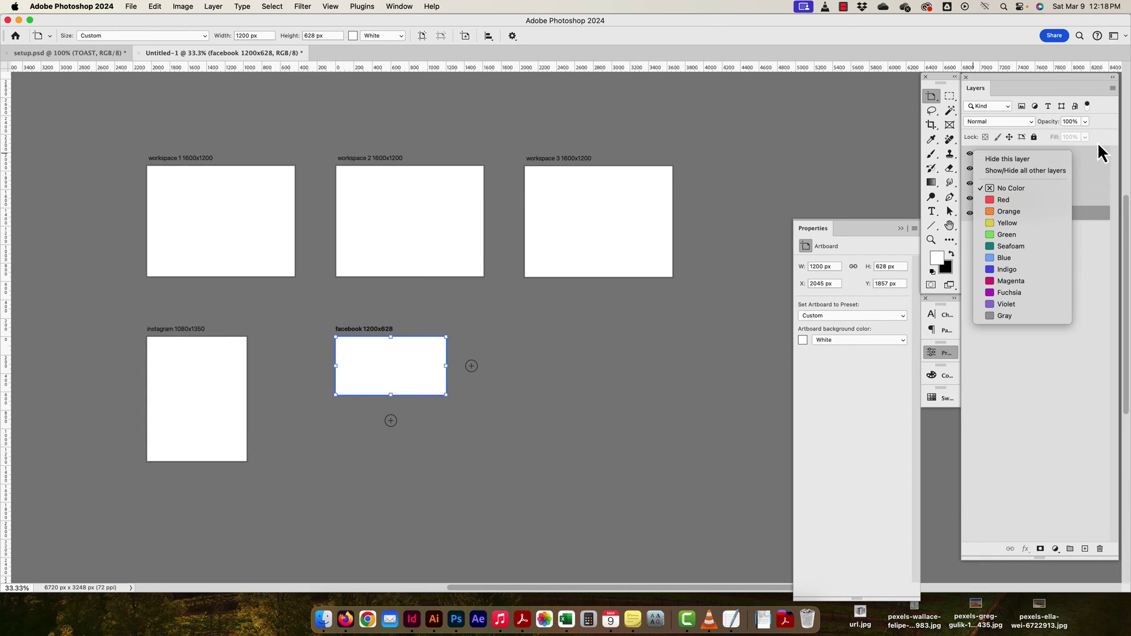
click(1090, 155)
shift+click(1062, 184)
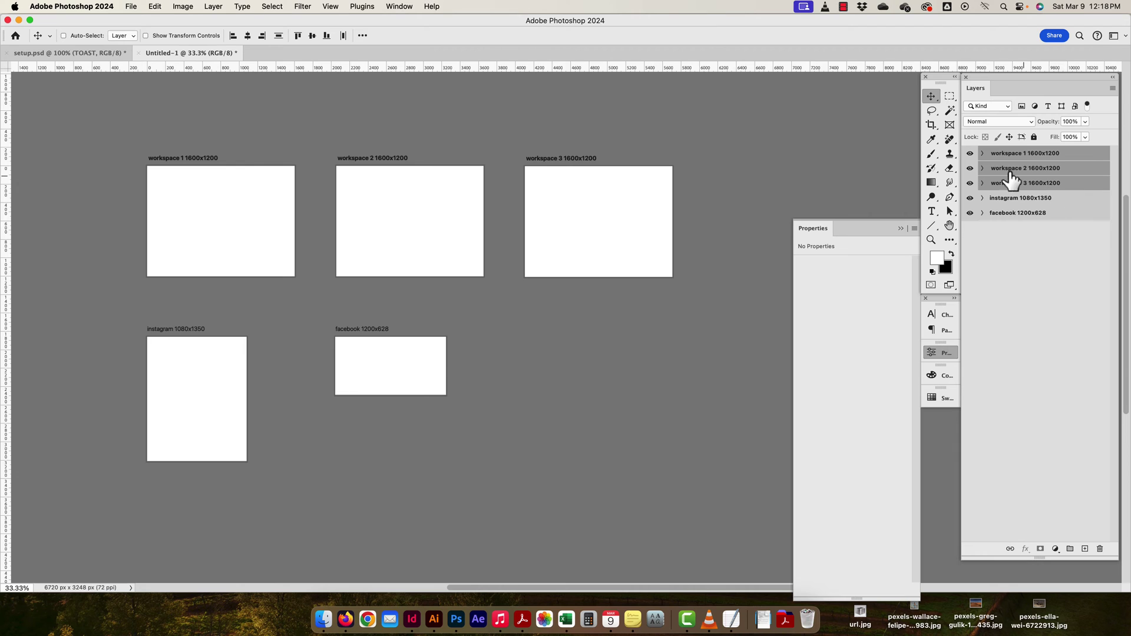
right_click(968, 152)
click(988, 199)
click(1008, 298)
Change the workspace 2 artboard's color label to orange.
click(976, 169)
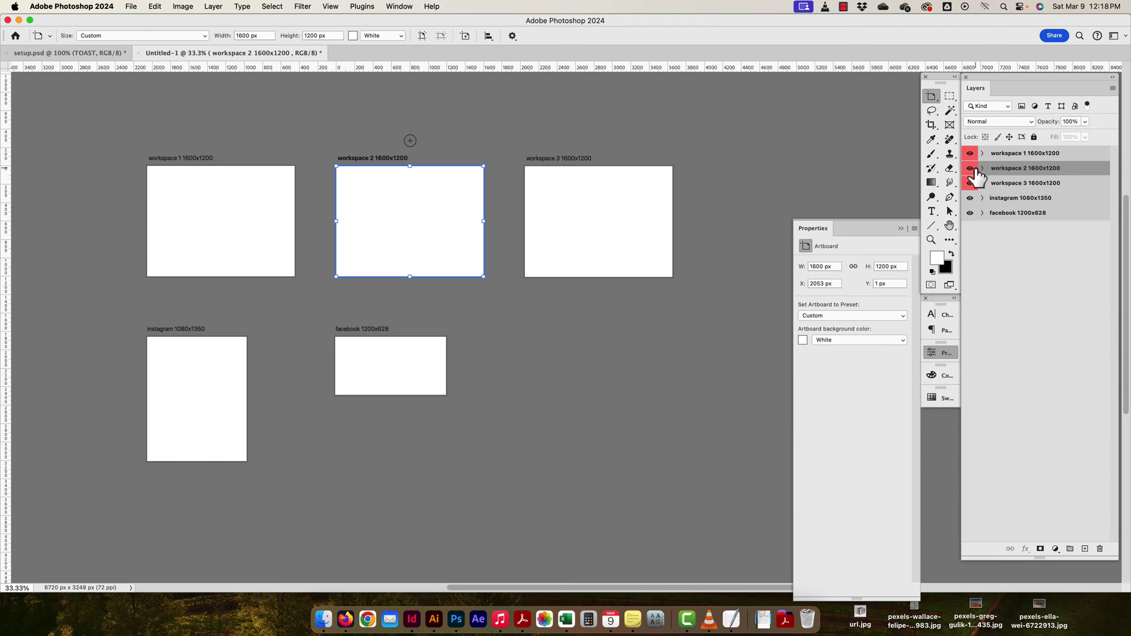
right_click(973, 170)
click(995, 225)
Change the workspace 3 artboard's color label to yellow.
click(970, 183)
click(970, 183)
right_click(970, 183)
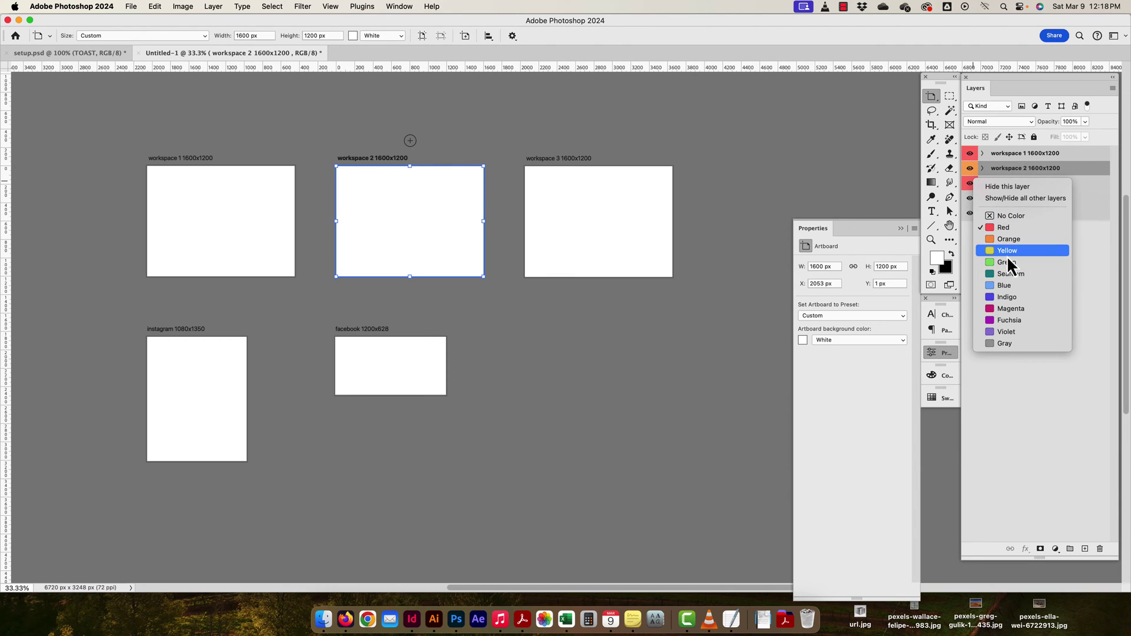
click(1006, 254)
Label the Instagram artboard green and the Facebook artboard seafoam in the layer list, leaving no artboard selected.
right_click(970, 199)
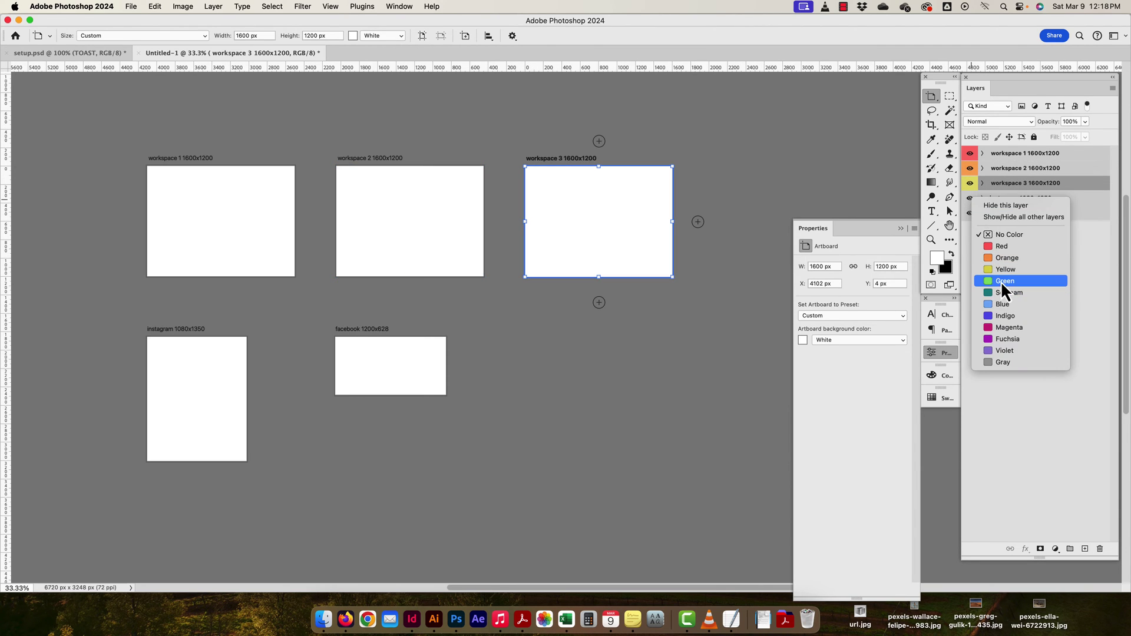
click(1000, 281)
right_click(969, 213)
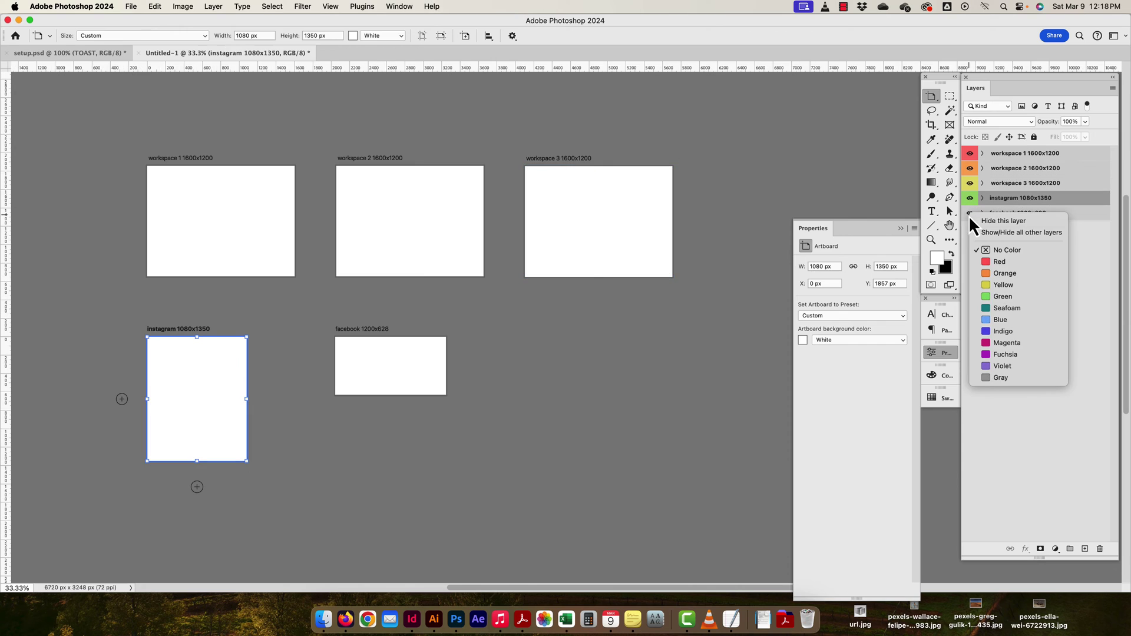
click(995, 308)
click(999, 266)
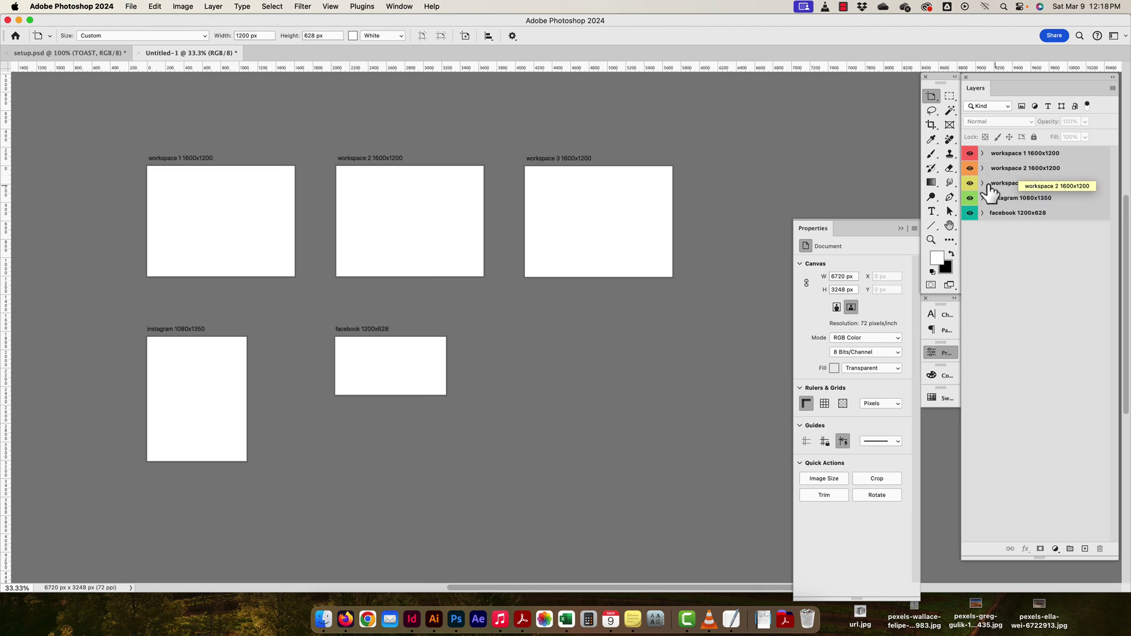
Select the workspace 1, workspace 2 and workspace 3 artboards together and set their shared color label to red.
click(1005, 156)
shift+click(1013, 183)
right_click(969, 168)
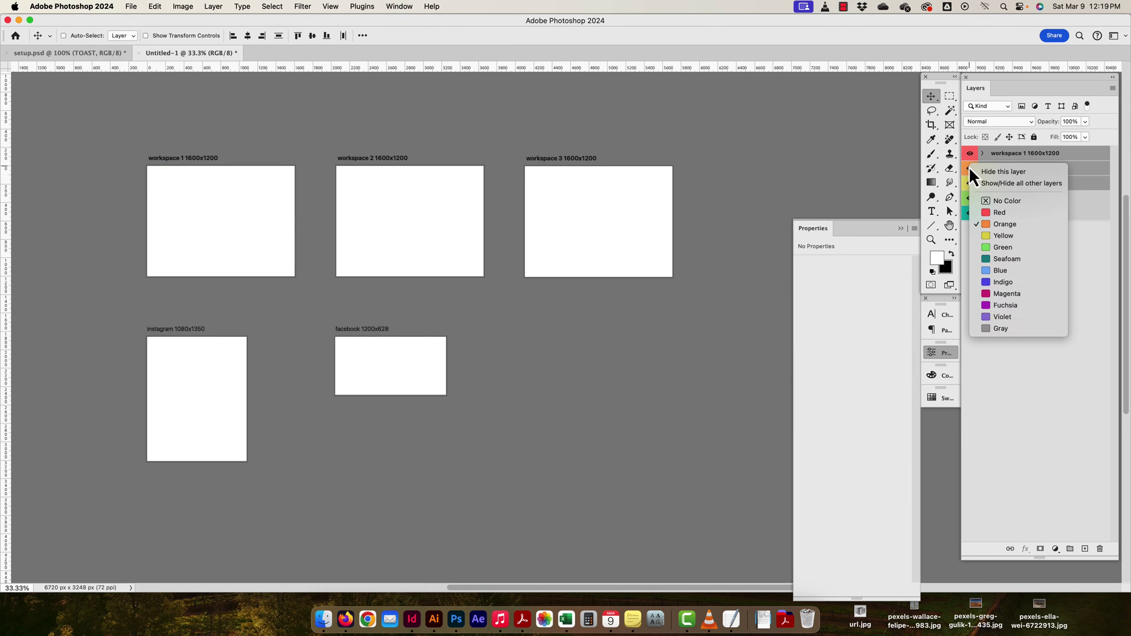
click(987, 213)
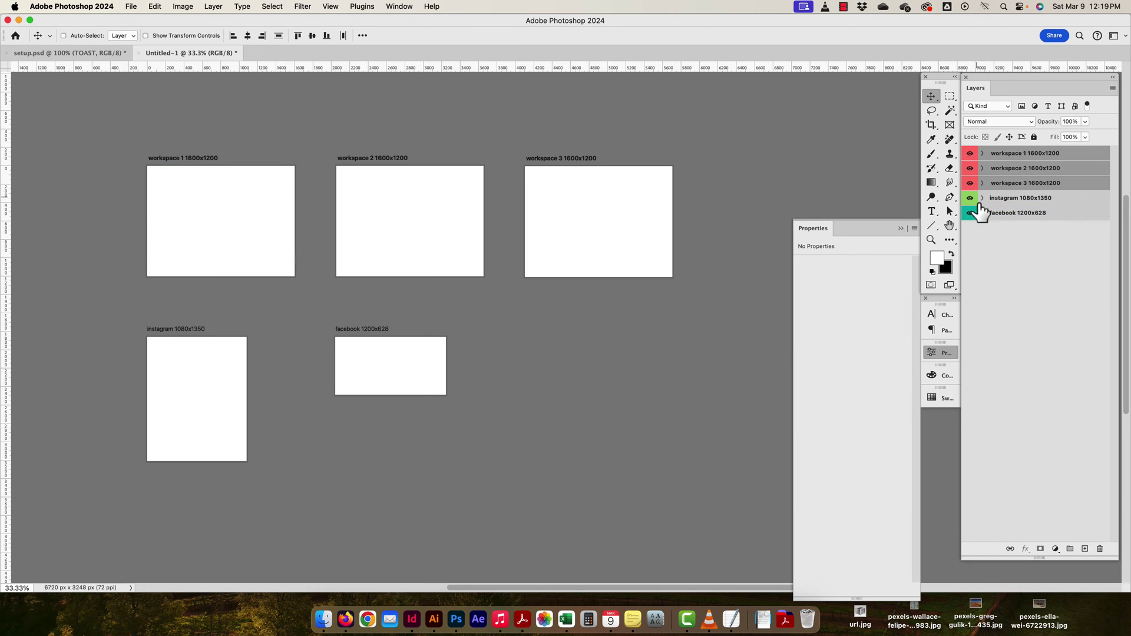
right_click(999, 155)
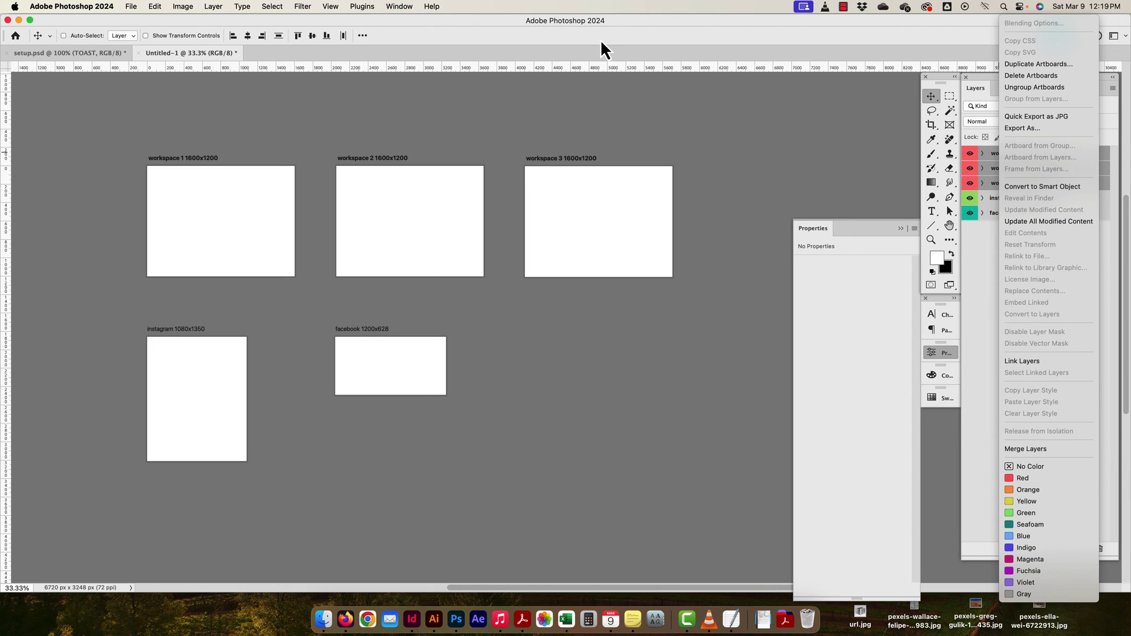
click(974, 419)
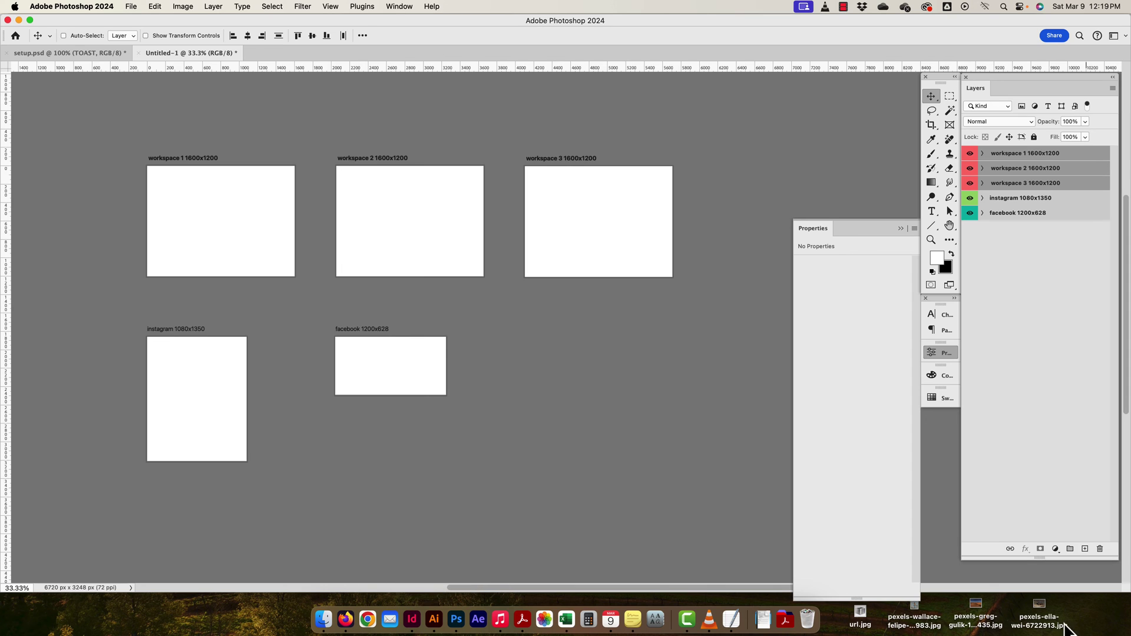
Switch to the Pexels home page in Firefox, reload it and accept all cookies.
click(345, 620)
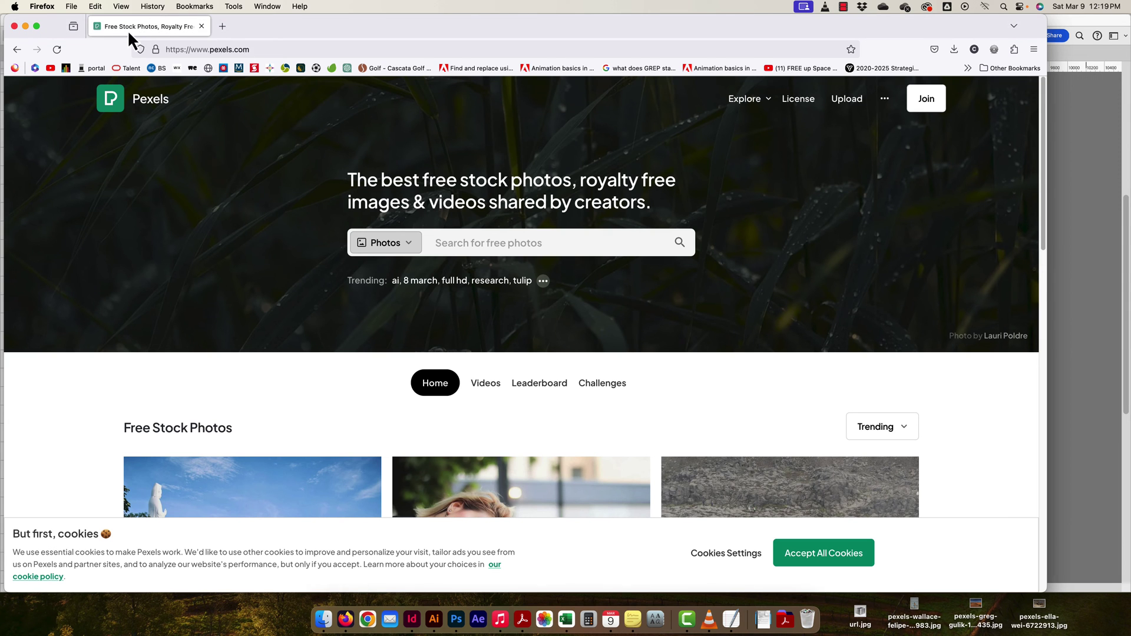
key(super+r)
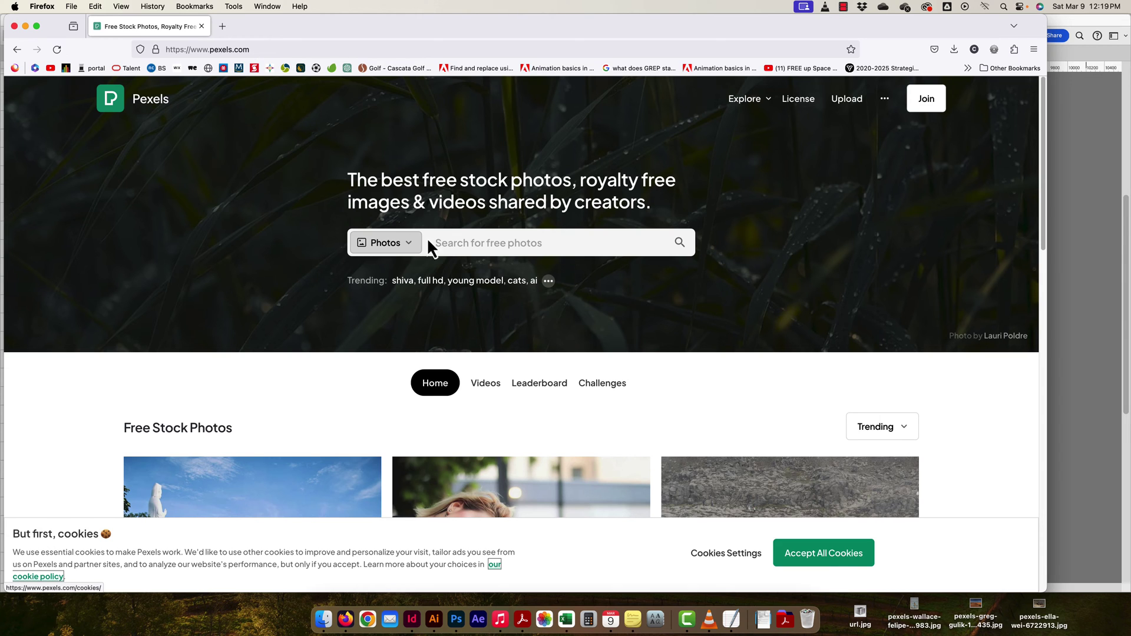
click(454, 248)
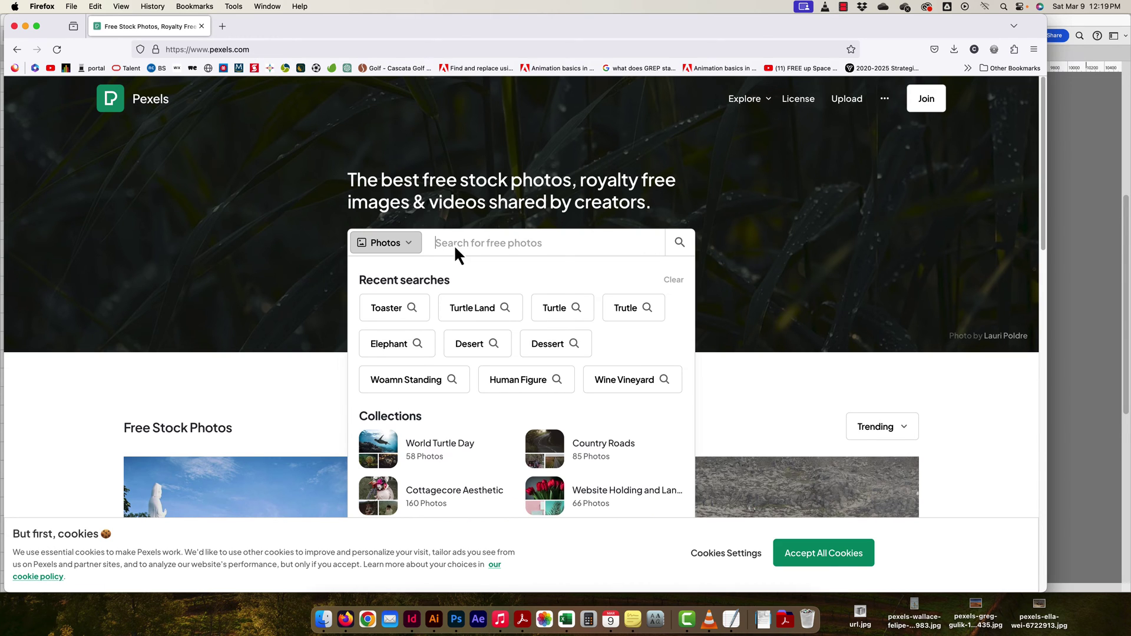
click(814, 556)
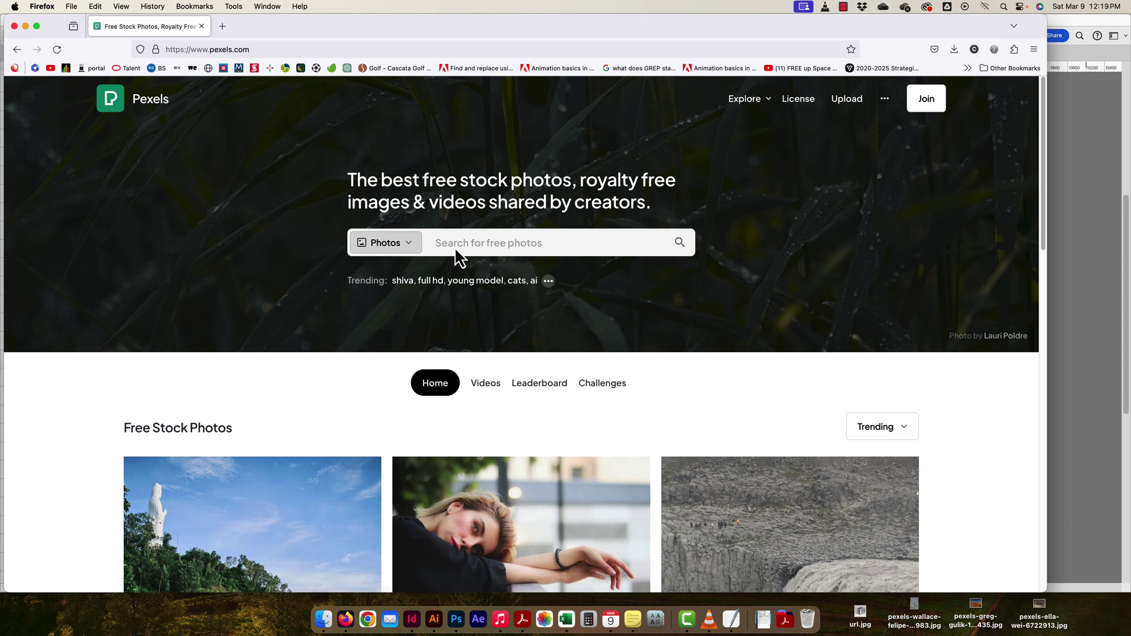
Search the Pexels photo library for "human".
click(455, 249)
text(human)
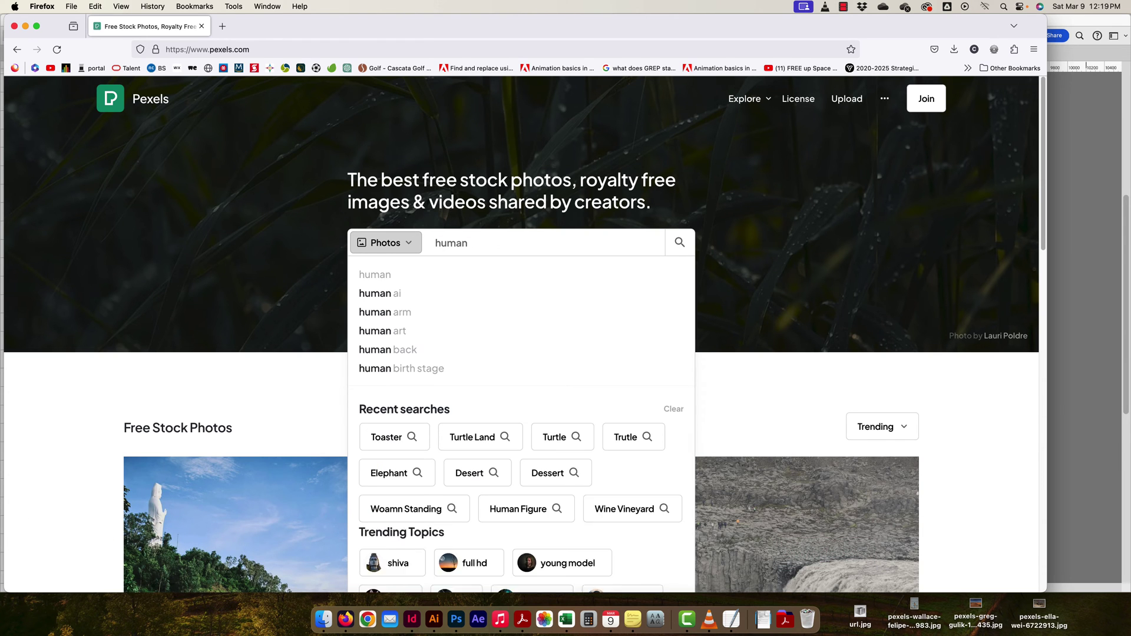
key(Return)
Examine the human photo results, comparing the full-figure and portrait pictures as possible collage material.
scroll(575, 242, down, 10)
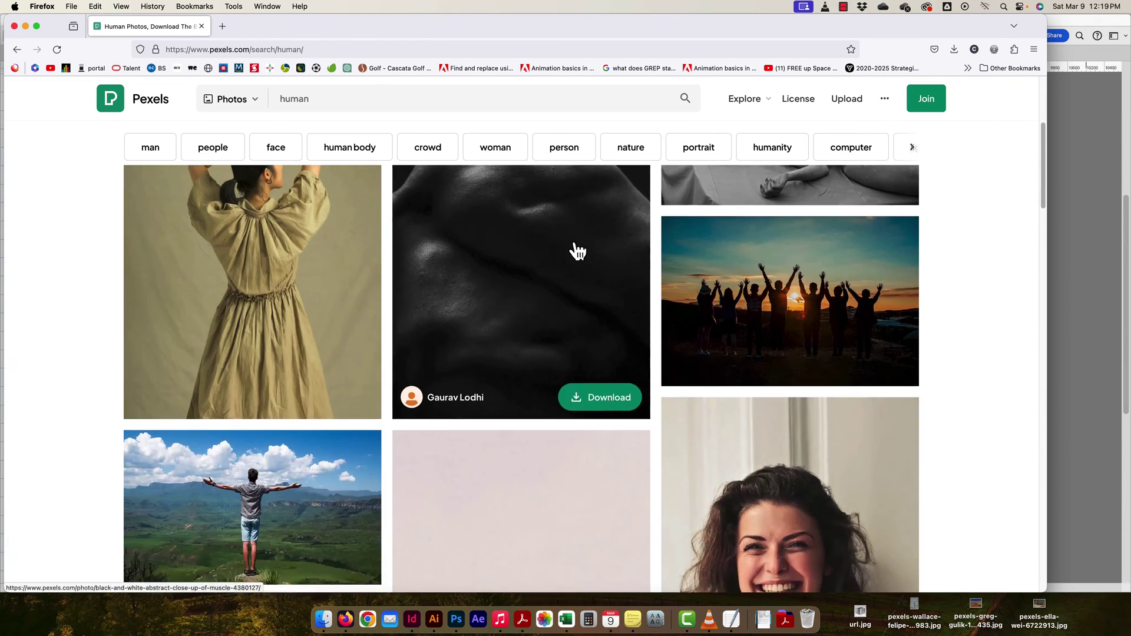
scroll(572, 244, down, 2)
scroll(187, 253, up, 3)
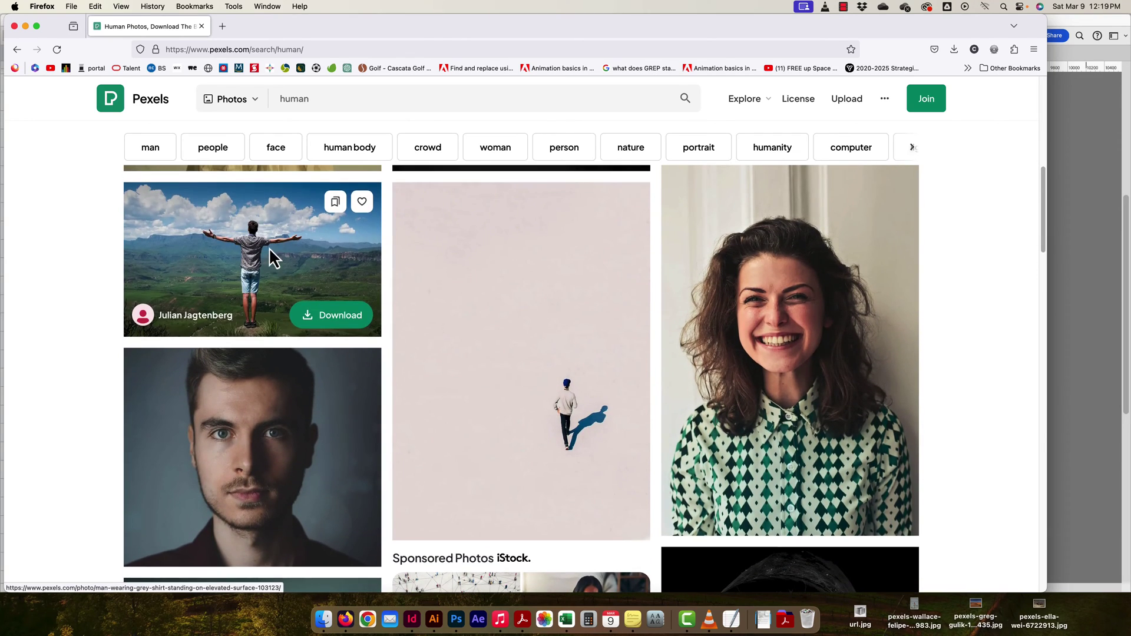
scroll(570, 309, down, 2)
scroll(570, 309, down, 3)
scroll(613, 313, up, 3)
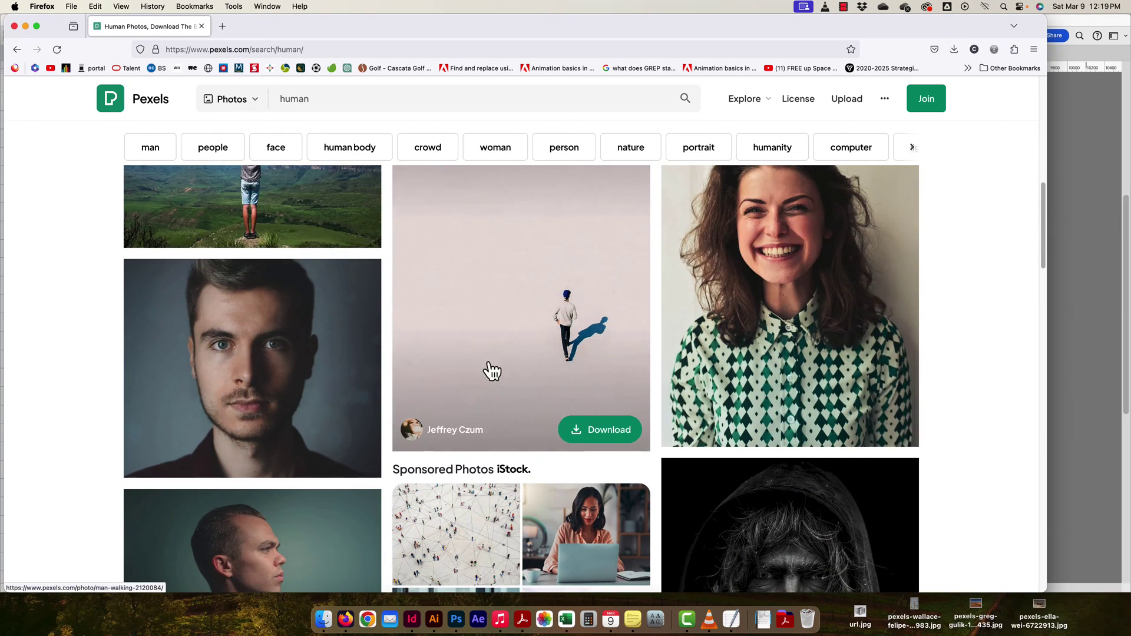
scroll(86, 365, down, 5)
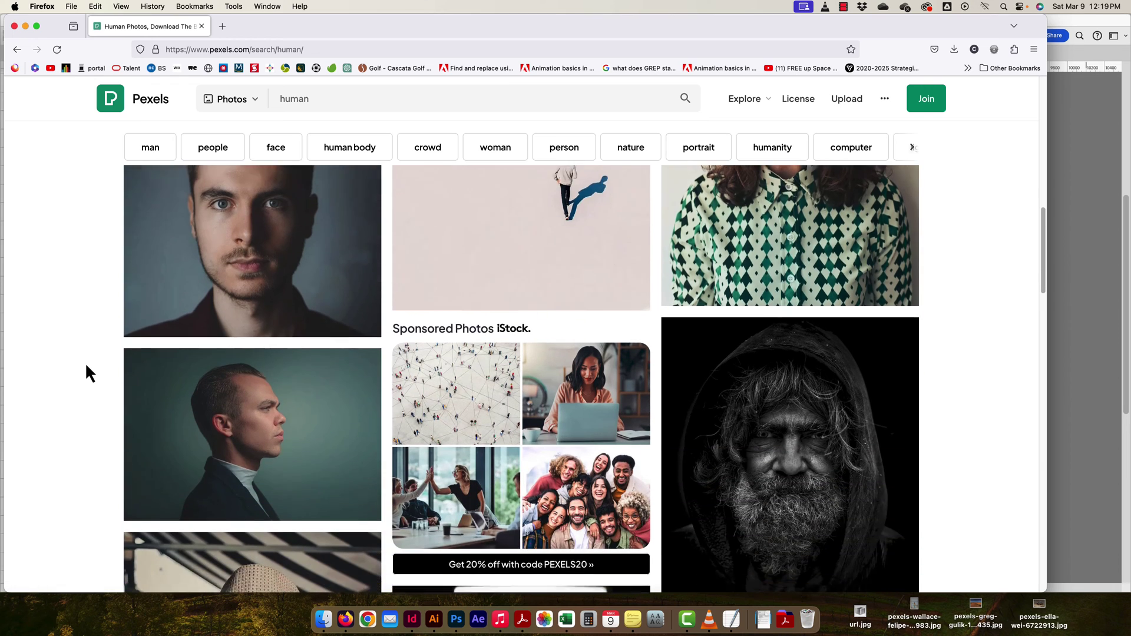
scroll(85, 362, down, 3)
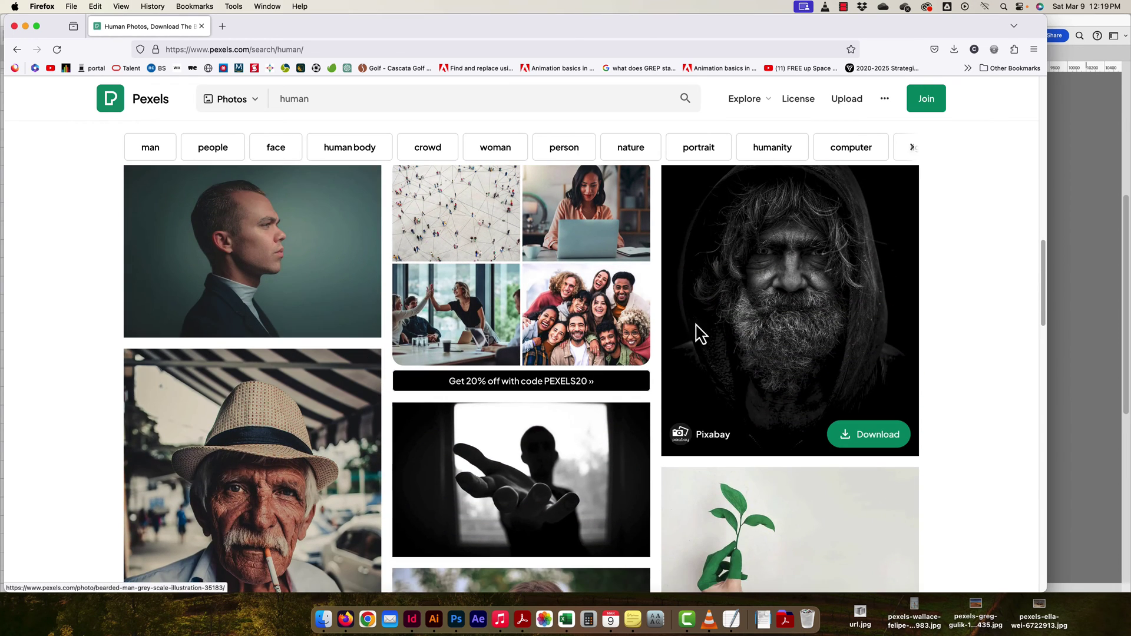
scroll(939, 302, down, 5)
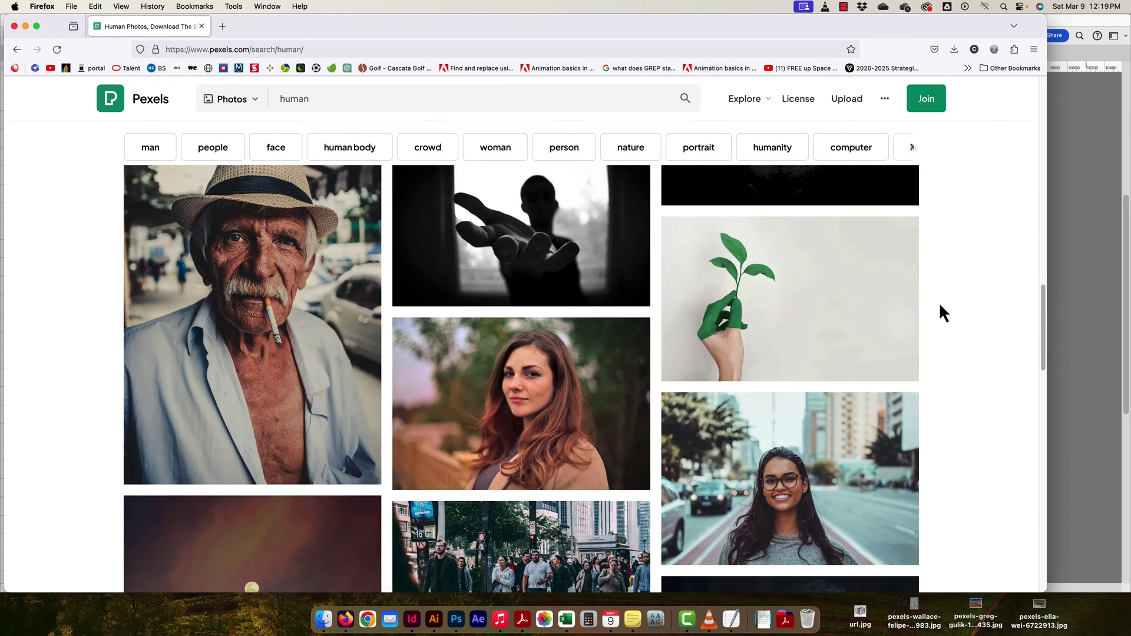
scroll(935, 309, up, 10)
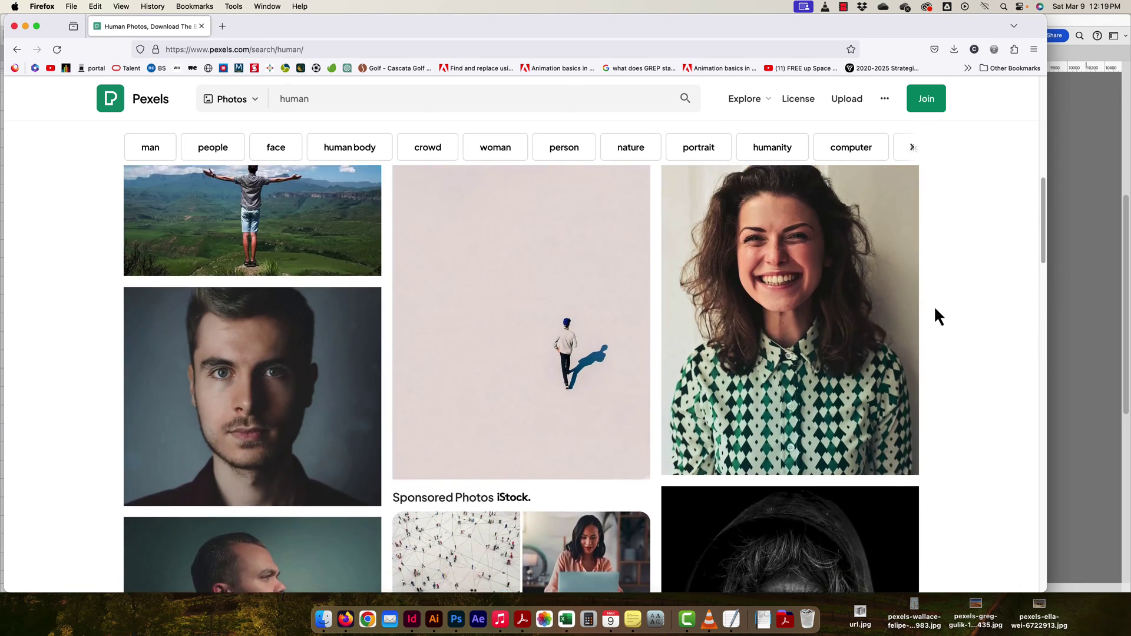
scroll(934, 305, up, 1)
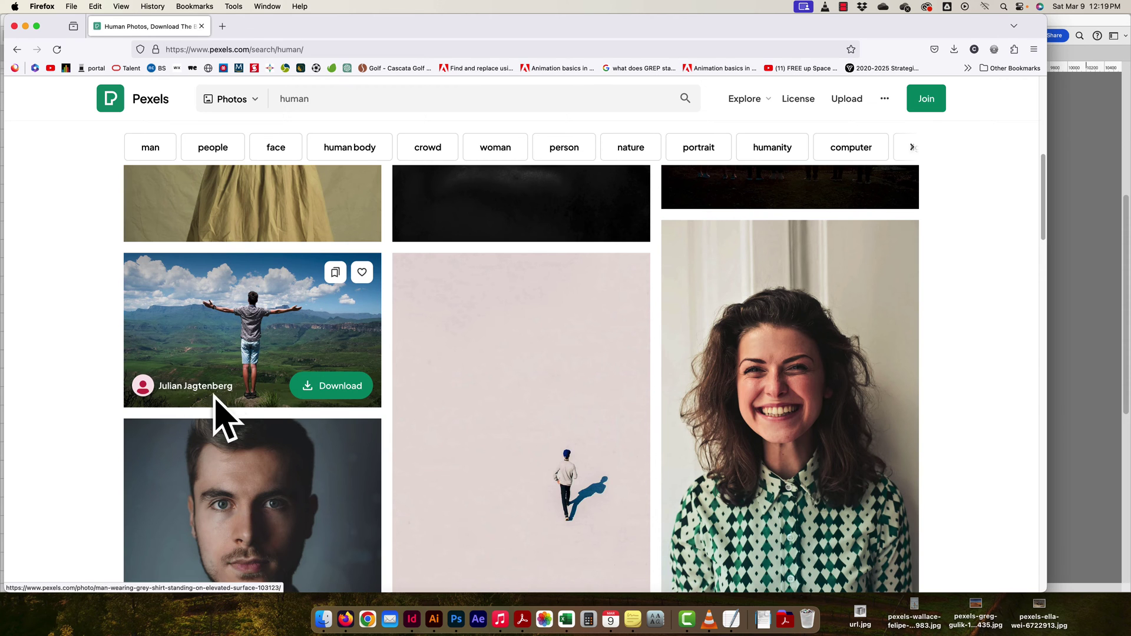
scroll(458, 371, down, 10)
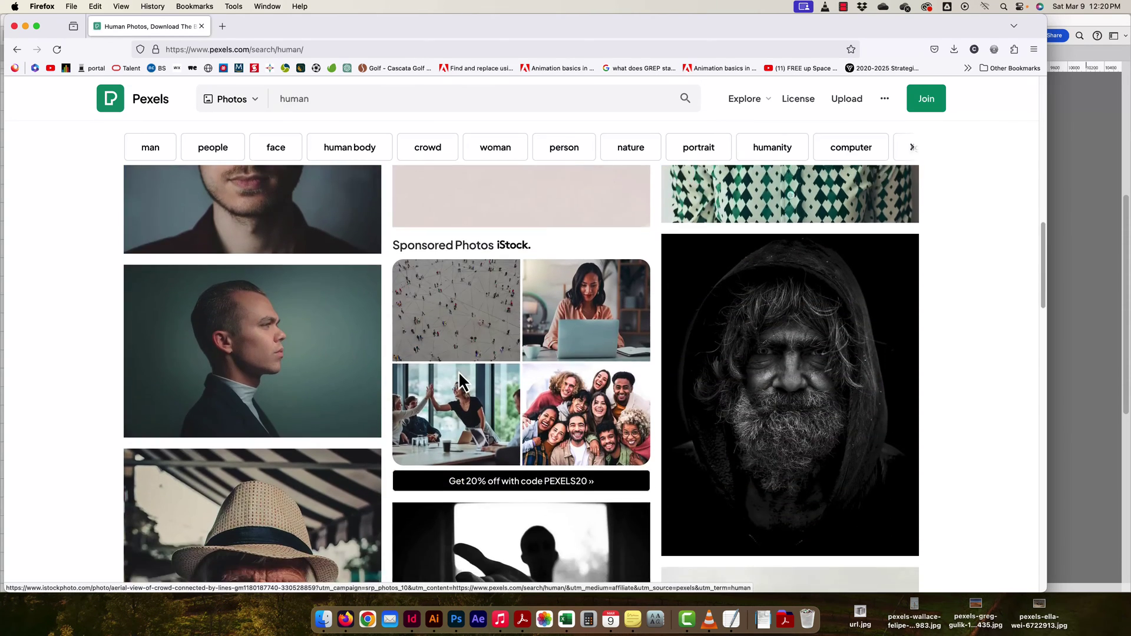
scroll(458, 373, down, 15)
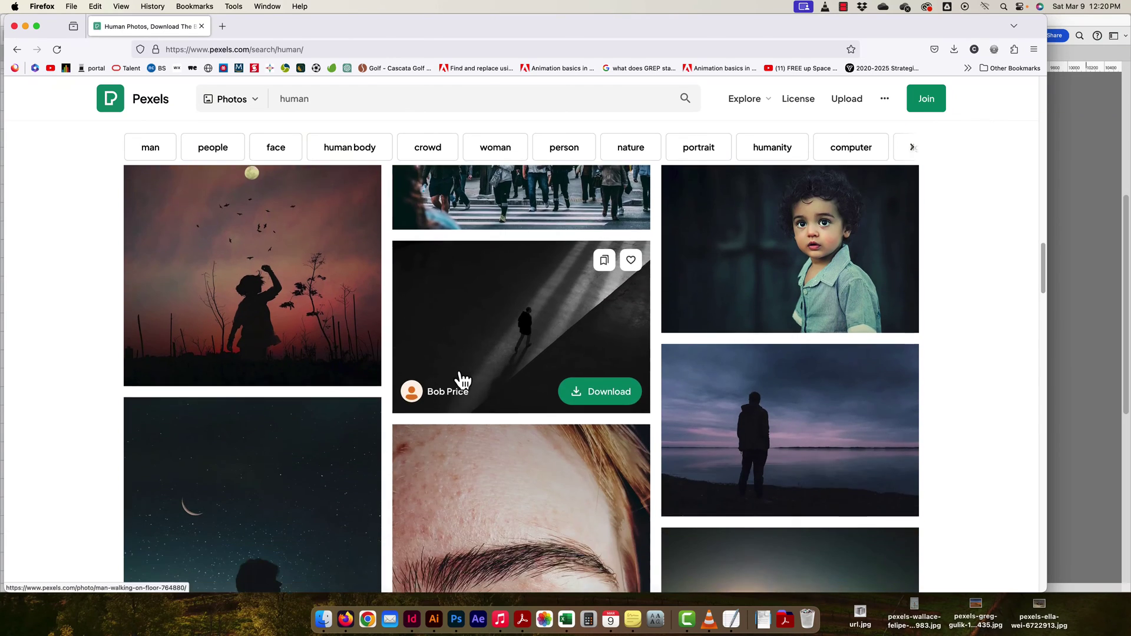
scroll(938, 421, up, 3)
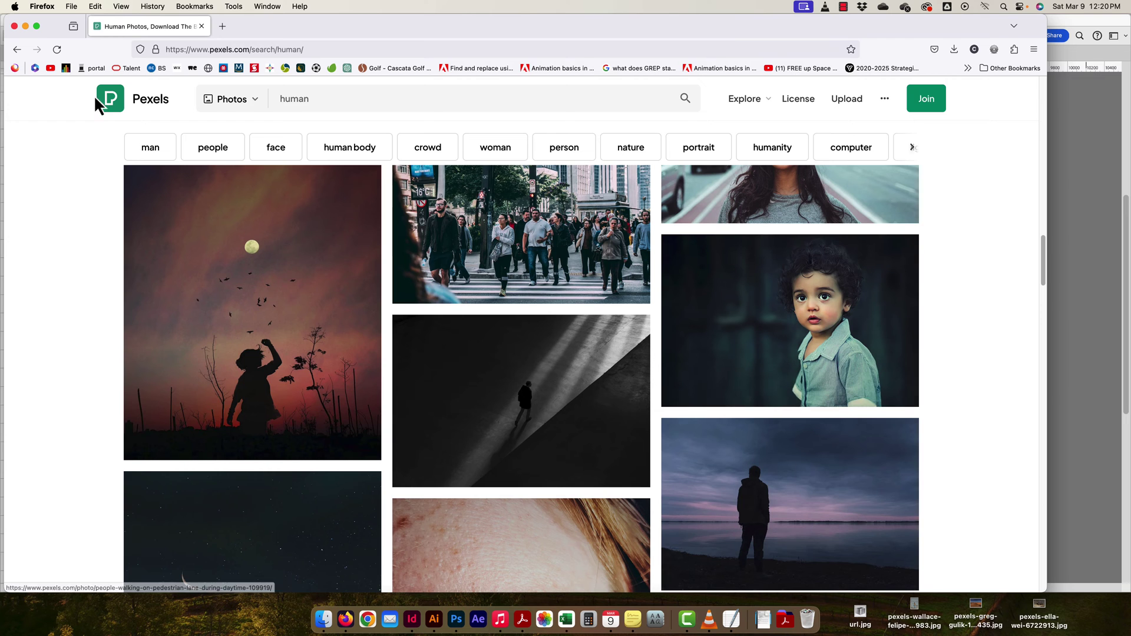
Minimize the browser, collapse the Properties panel in Photoshop and select the desert photo file on the desktop.
click(26, 26)
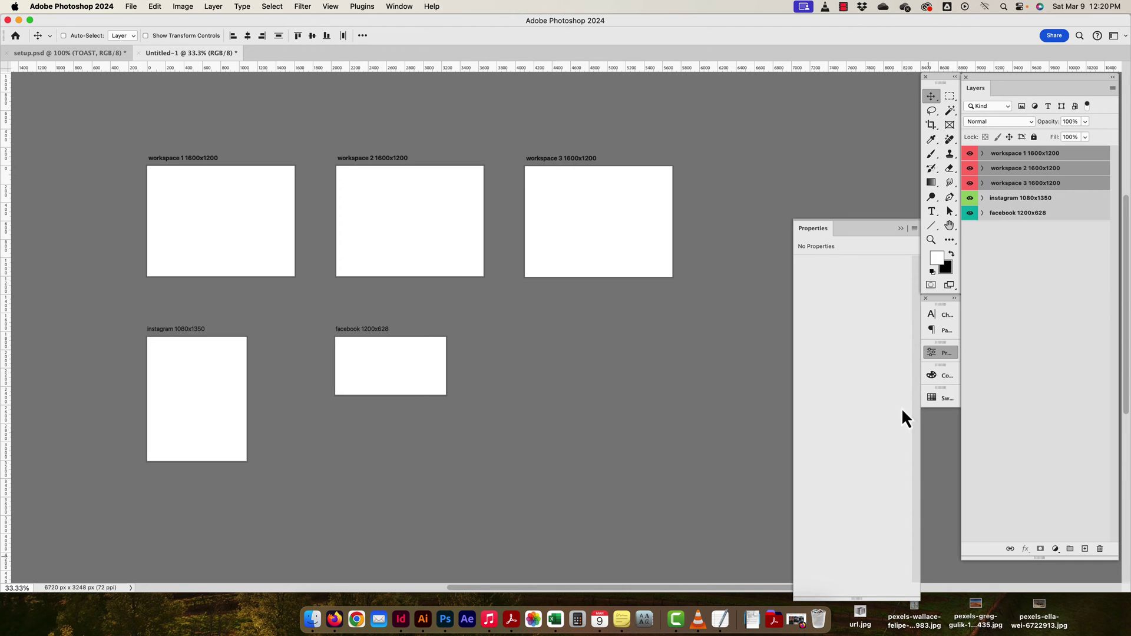
click(827, 233)
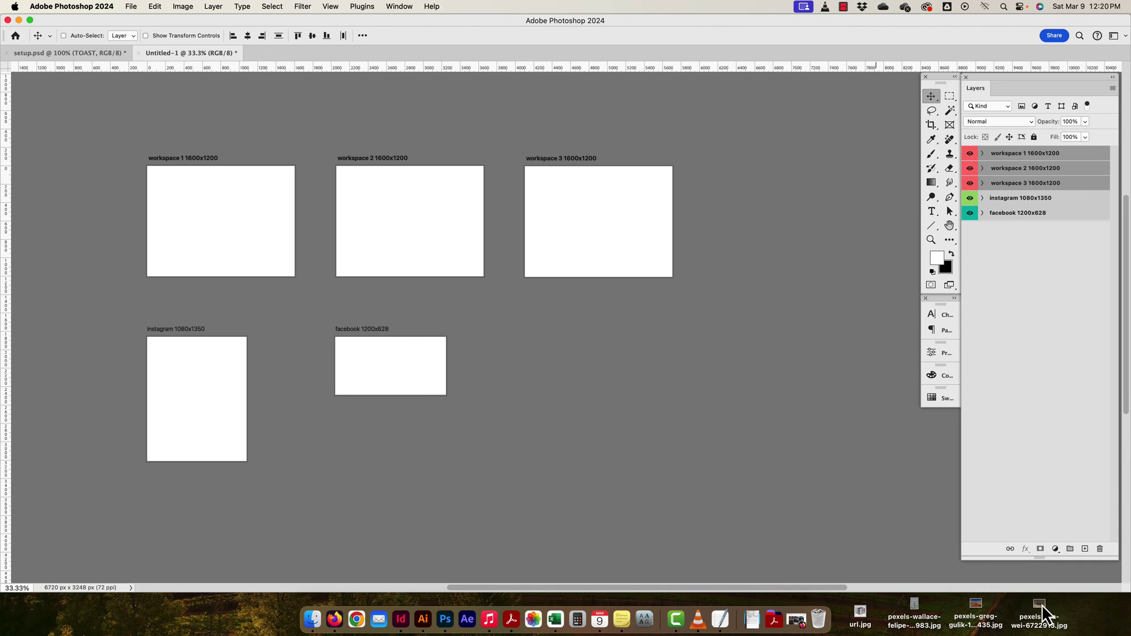
click(976, 614)
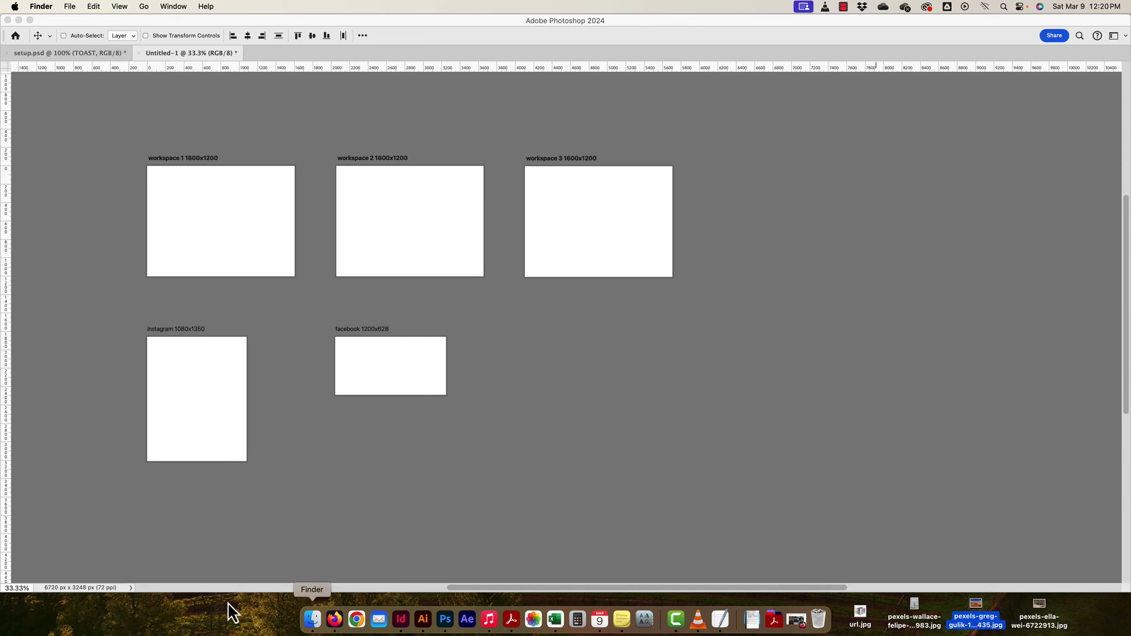
Review the Pexels results in Firefox and the photo files on the desktop again, and return to Photoshop.
click(339, 623)
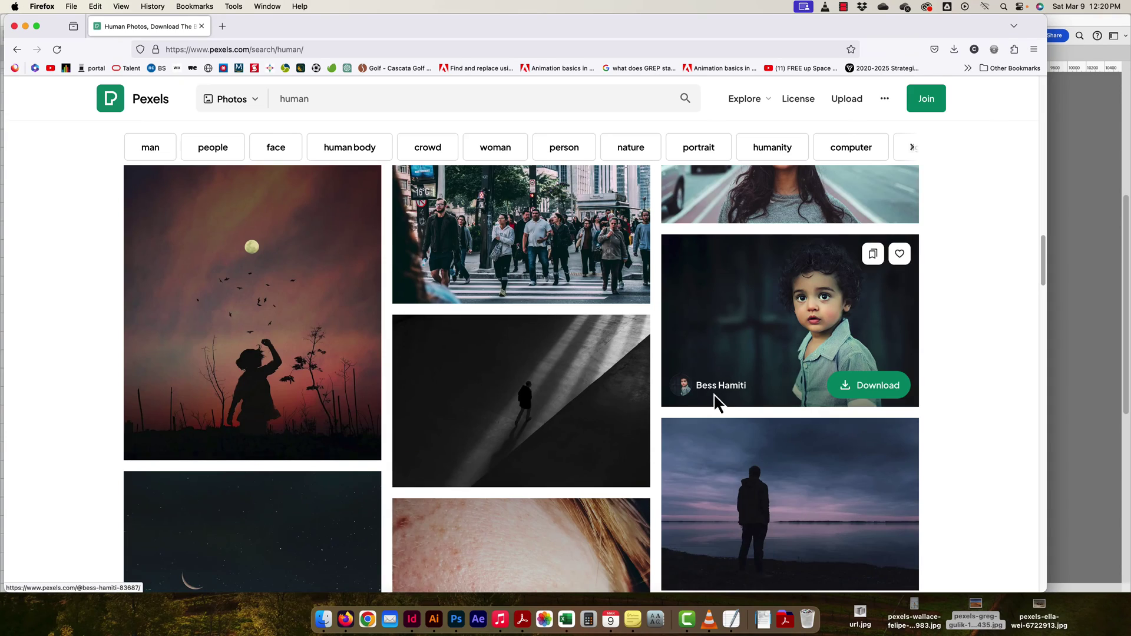
scroll(459, 247, up, 5)
scroll(240, 339, up, 3)
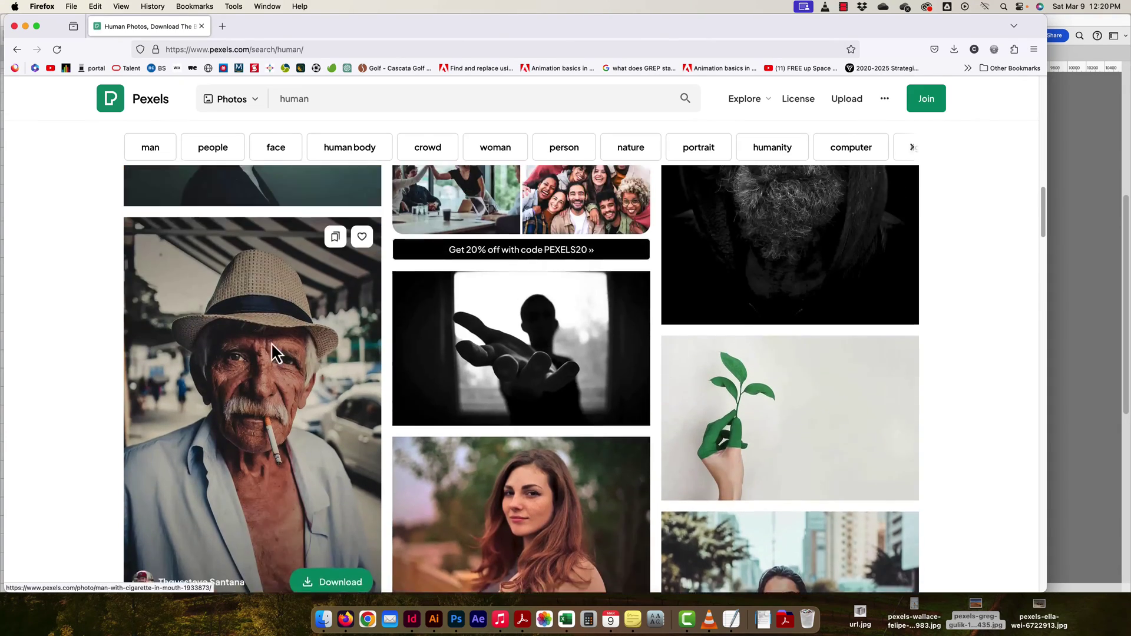
click(973, 621)
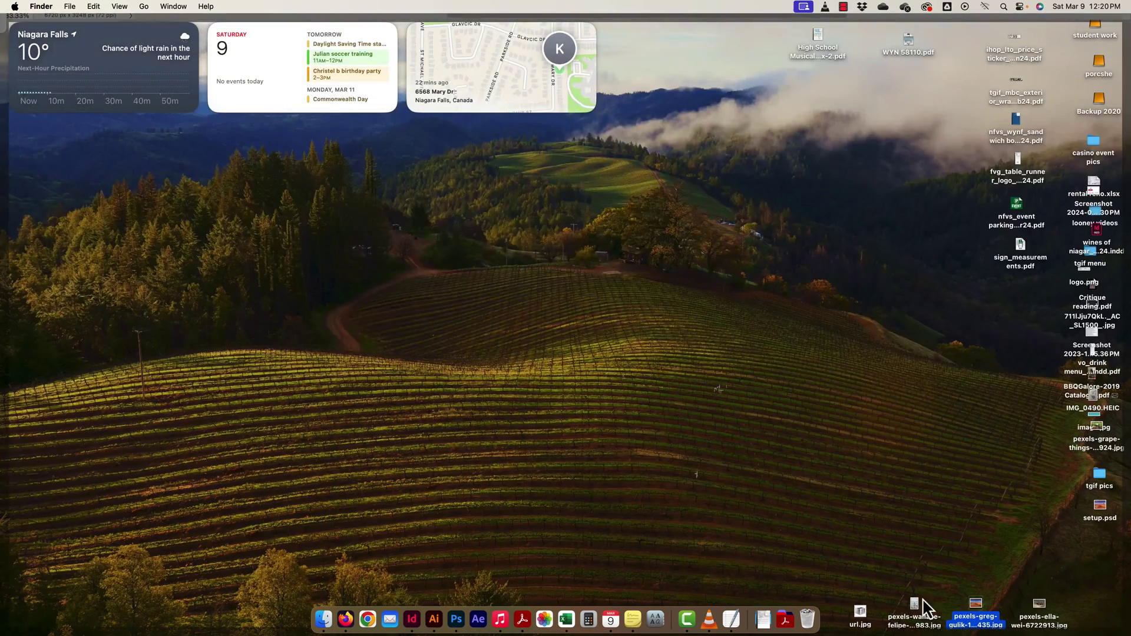
click(883, 598)
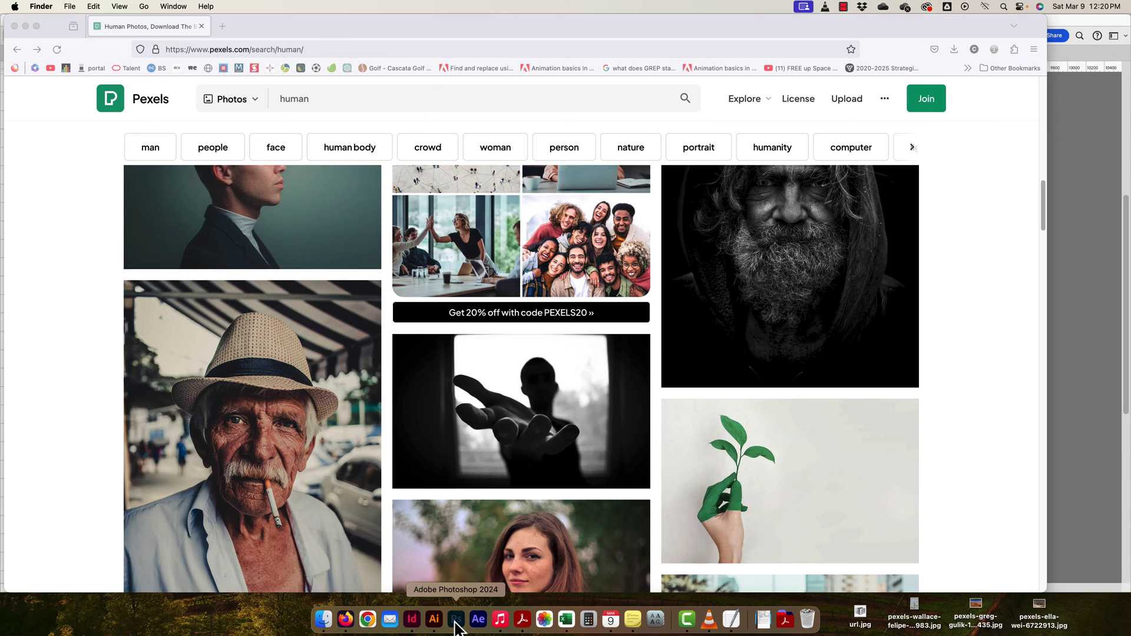
click(457, 620)
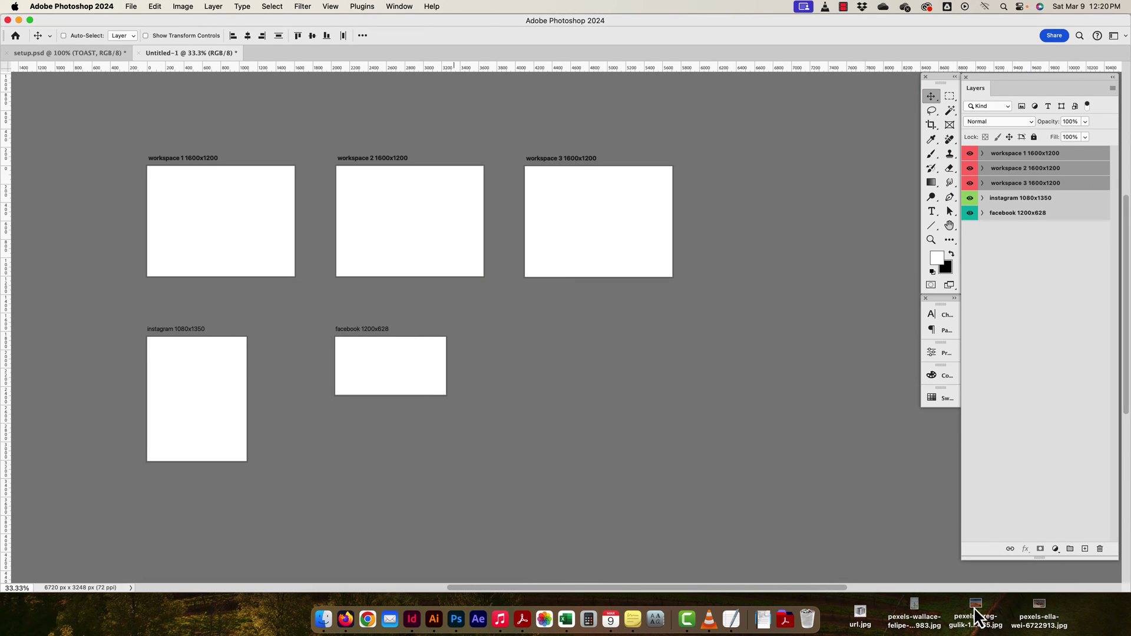
Deselect all artboards and place the desert photo from the desktop as a separate layer in the collage document.
mouse_move(976, 615)
mouse_down()
mouse_move(930, 613)
mouse_move(868, 306)
mouse_move(693, 323)
mouse_move(772, 302)
mouse_move(700, 351)
mouse_move(734, 324)
mouse_move(798, 146)
mouse_move(841, 559)
mouse_move(987, 604)
mouse_move(982, 613)
mouse_up()
click(1014, 366)
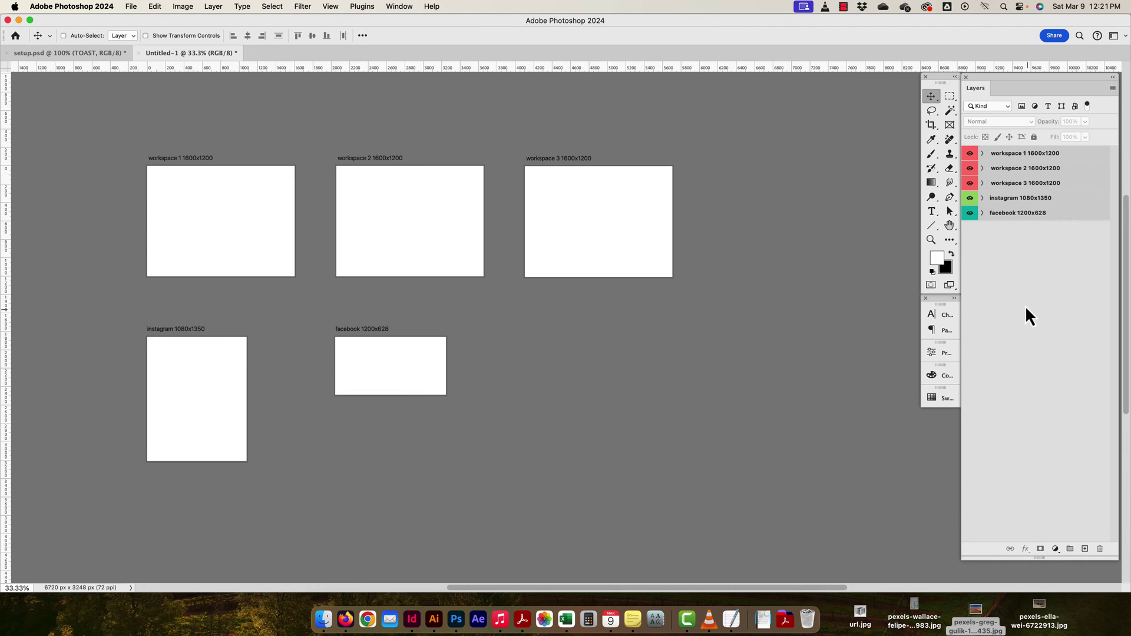
click(1007, 216)
click(1003, 184)
click(1002, 294)
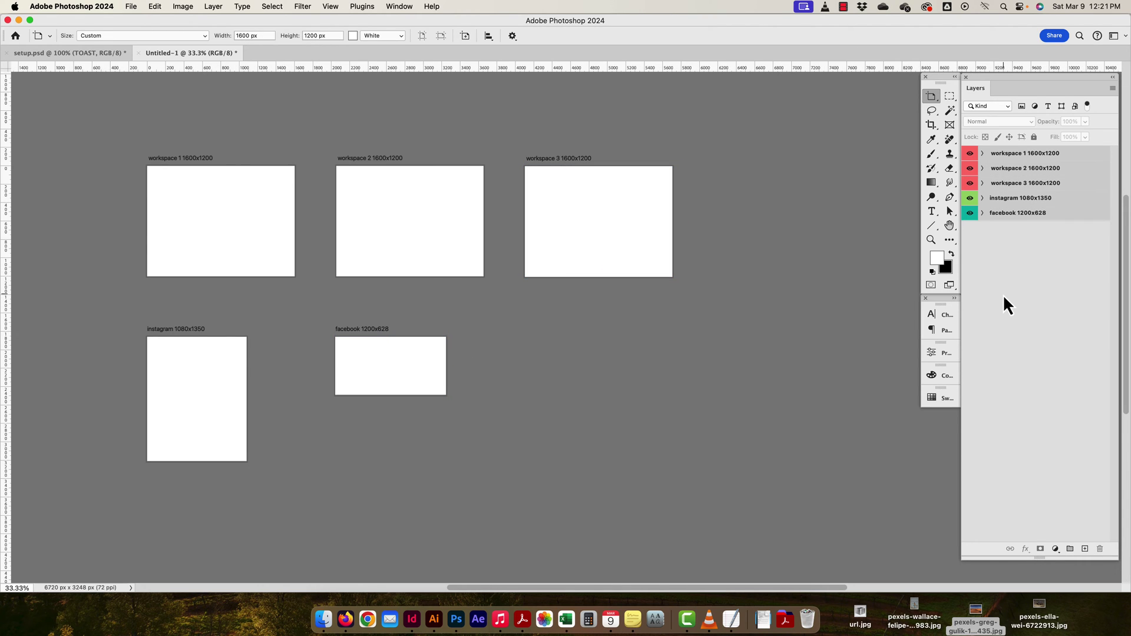
drag(975, 609, 764, 331)
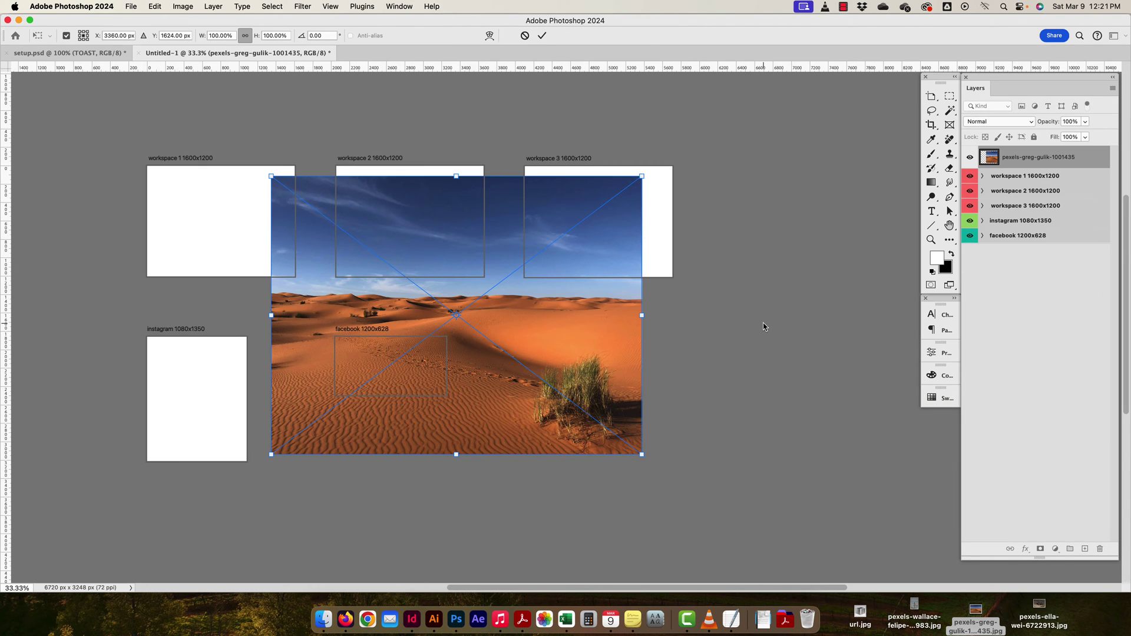
Move the placed desert photo above the workspace artboards, commit the placement and leave a gap beneath it.
drag(330, 325, 600, 470)
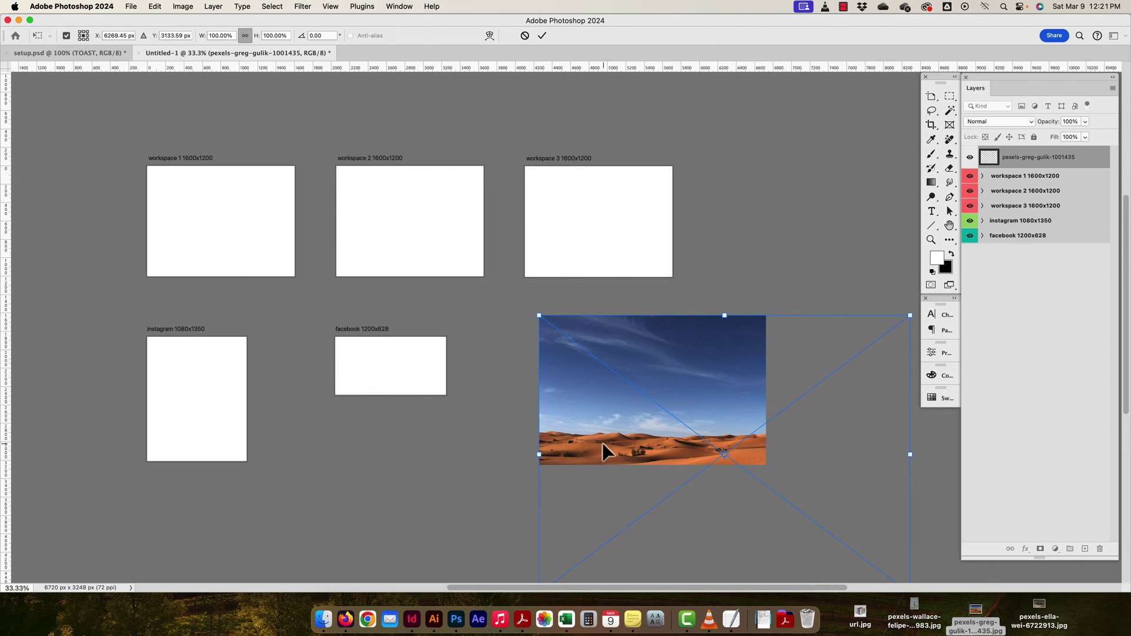
key(super+minus)
key(super+minus)
drag(601, 386, 404, 139)
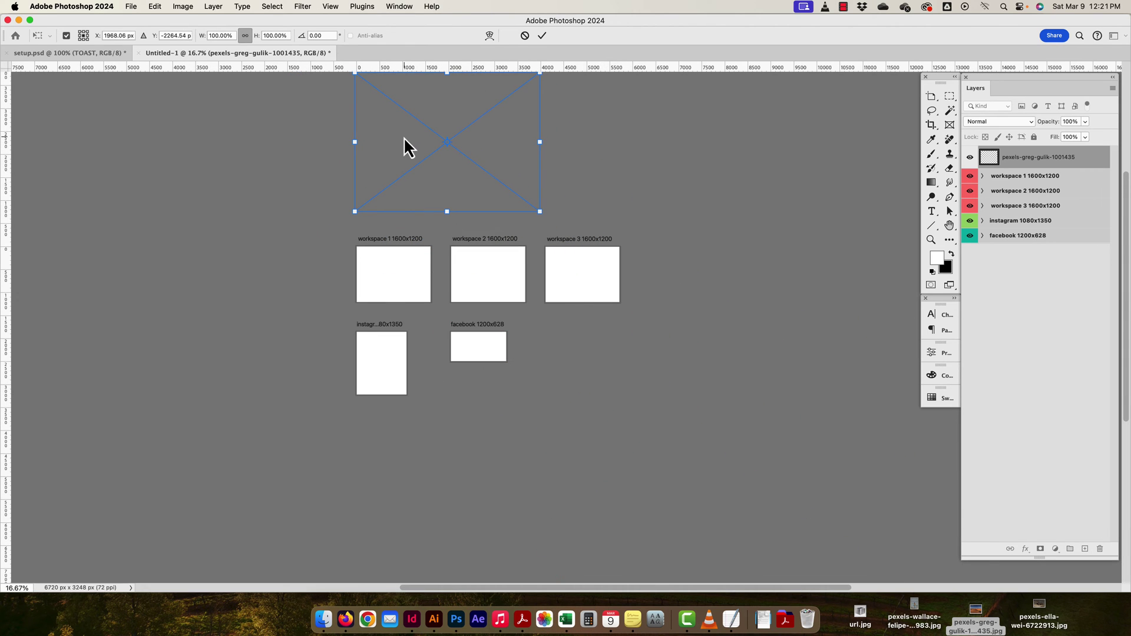
scroll(514, 293, up, 3)
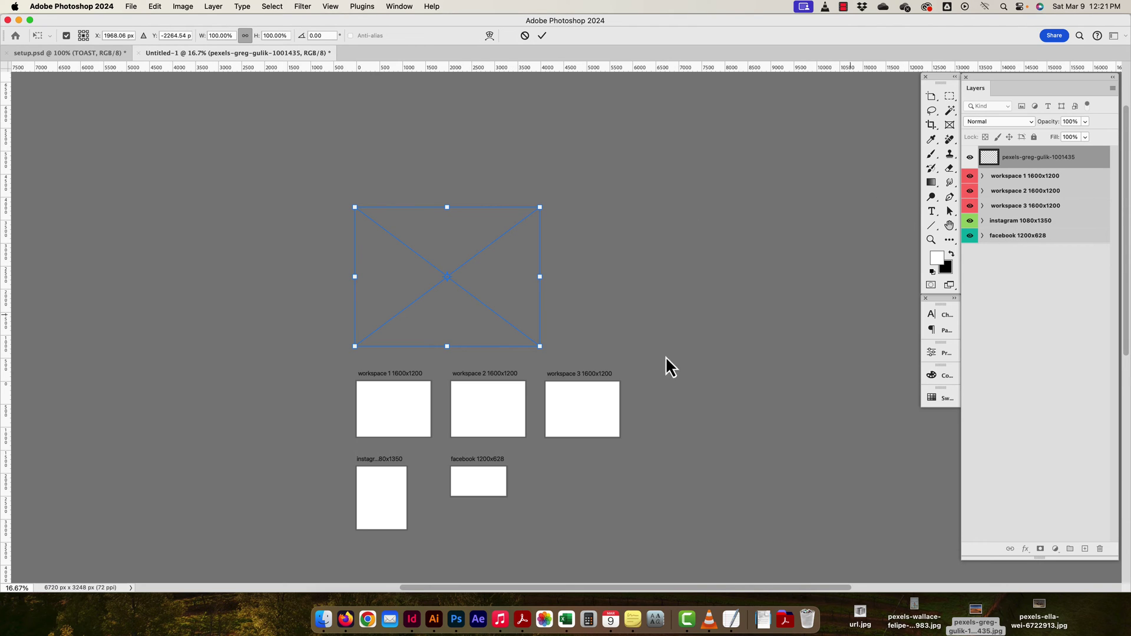
drag(437, 302, 437, 299)
key(Return)
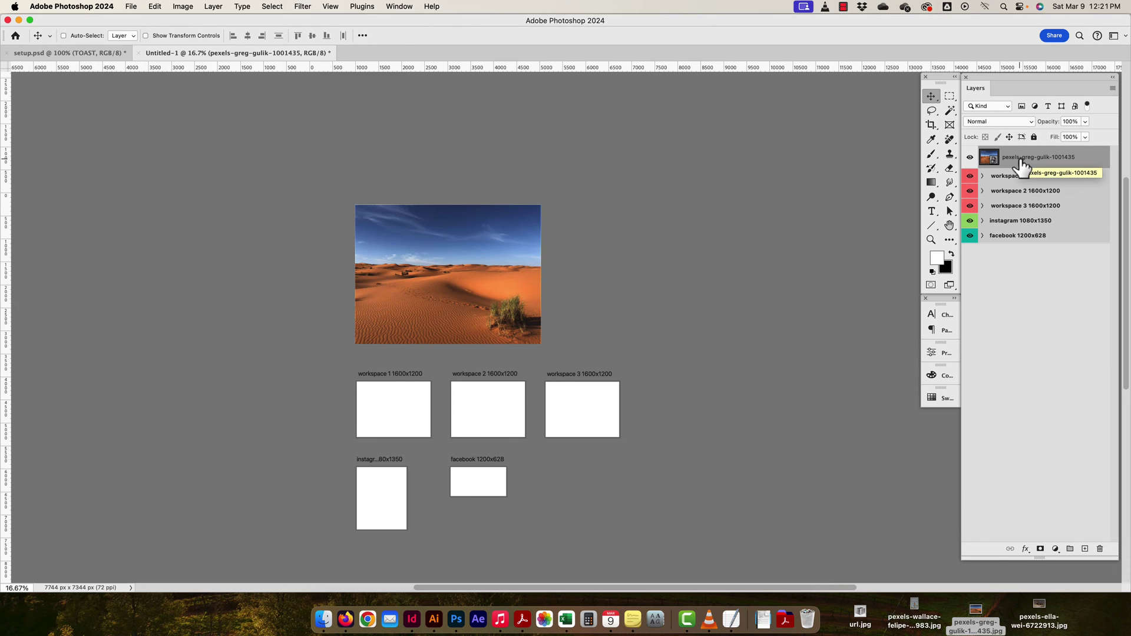
drag(507, 239, 507, 221)
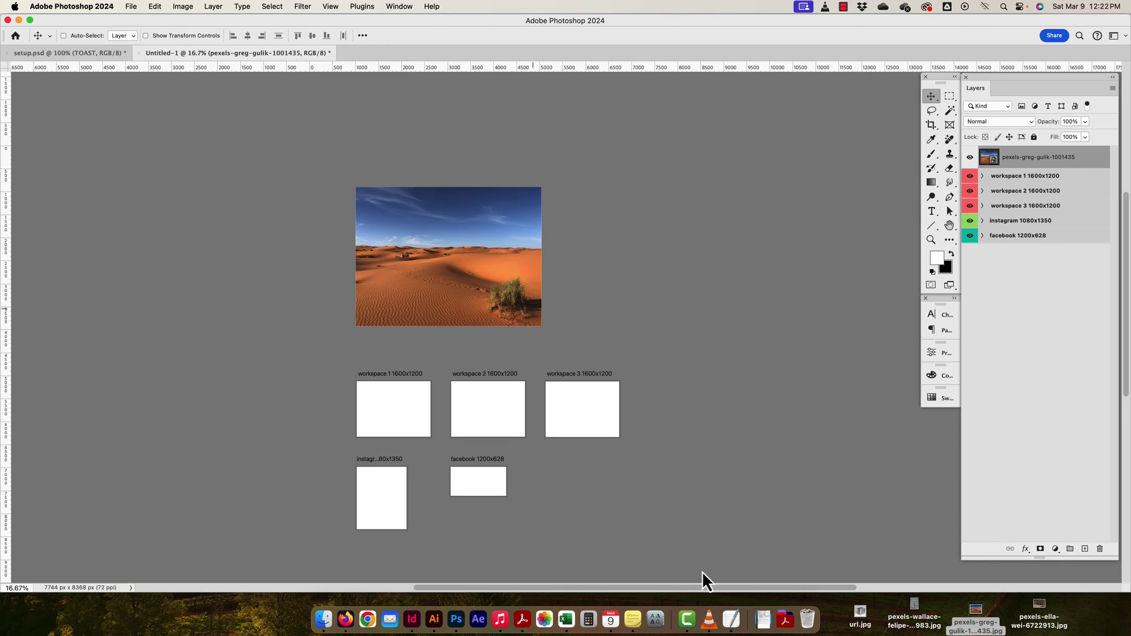
Open the desert JPG as its own document and copy its image into the collage document beside the placed photo.
drag(993, 624, 457, 619)
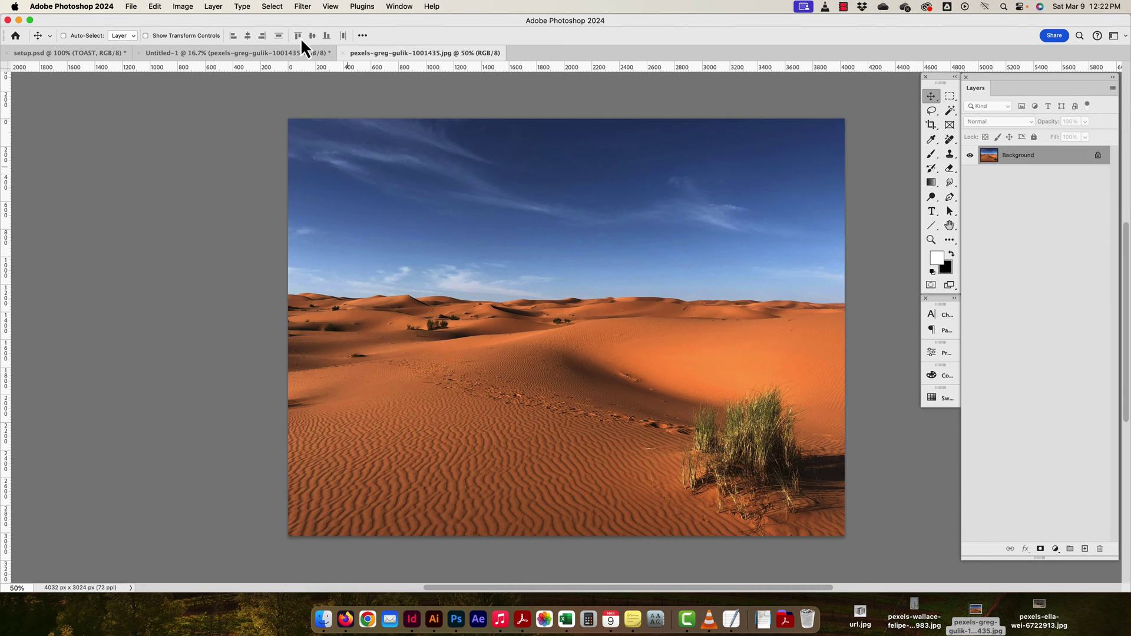
click(128, 6)
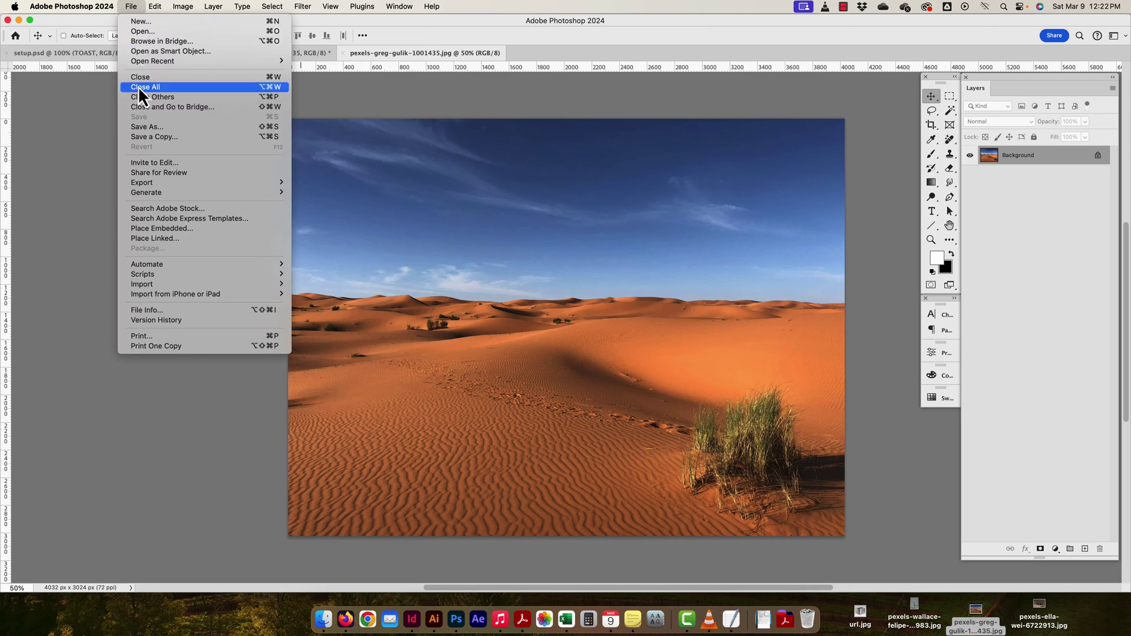
click(496, 164)
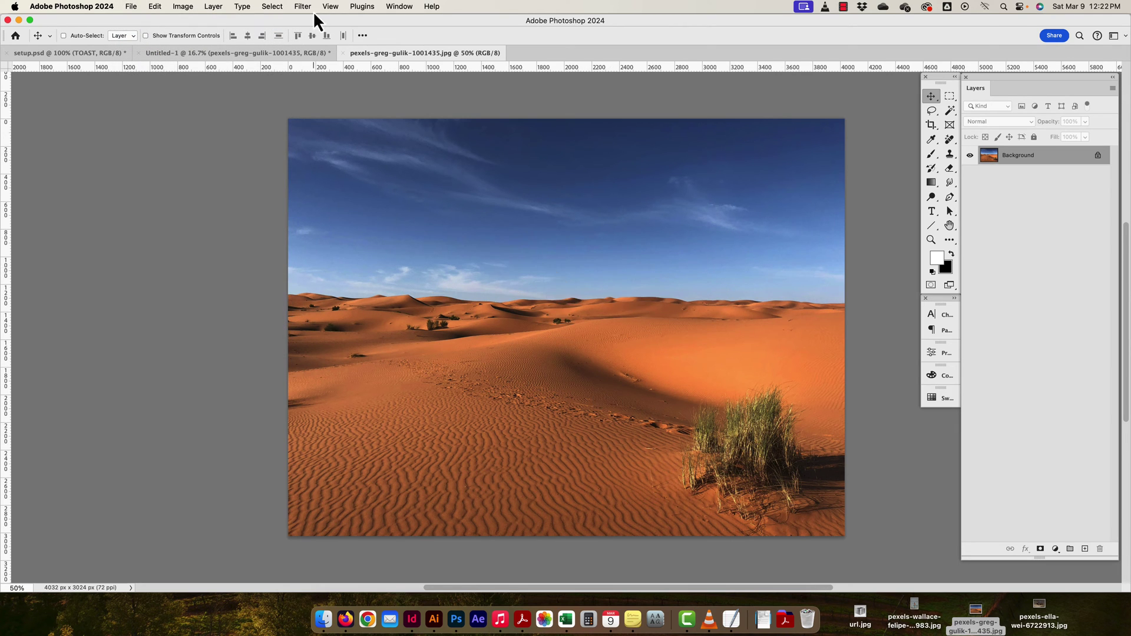
drag(467, 278, 303, 70)
drag(722, 277, 662, 271)
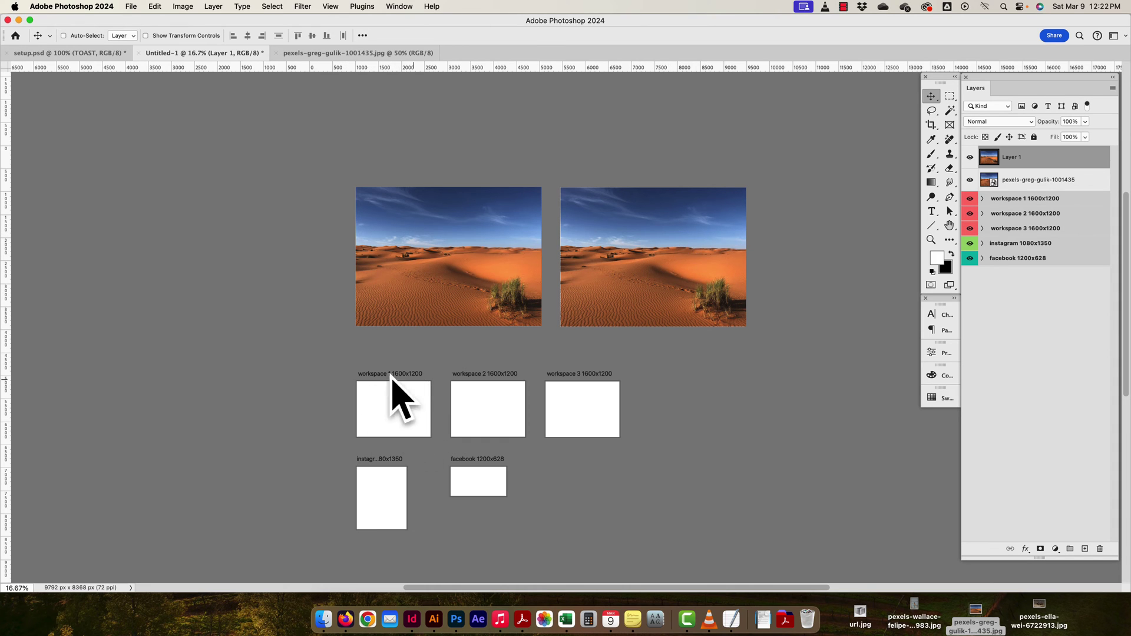
Delete the copied desert image layer and move the placed desert photo farther above the workspace artboards.
key(BackSpace)
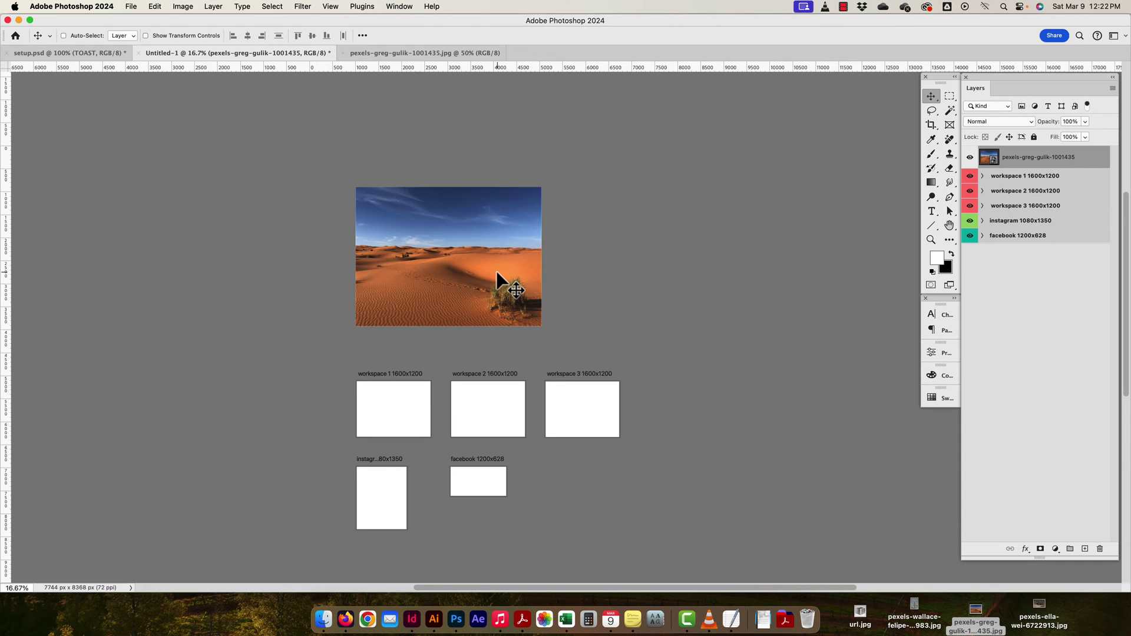
drag(495, 270, 497, 228)
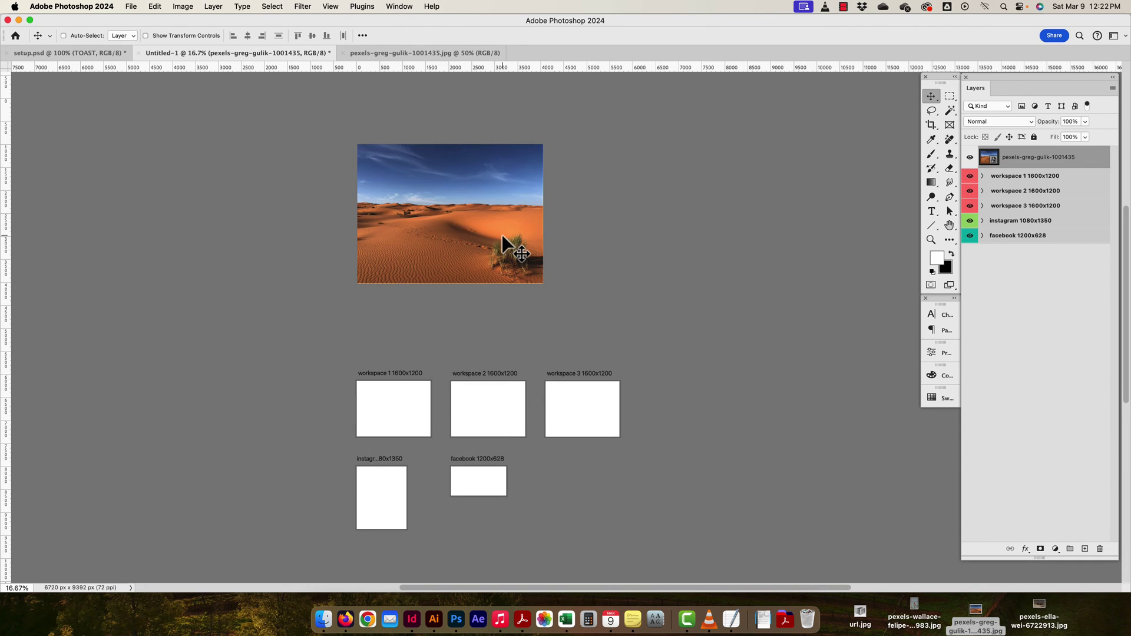
Unlock the background layer in the desert JPG, and try pasting its image into the collage document before deleting the pasted copy.
click(386, 54)
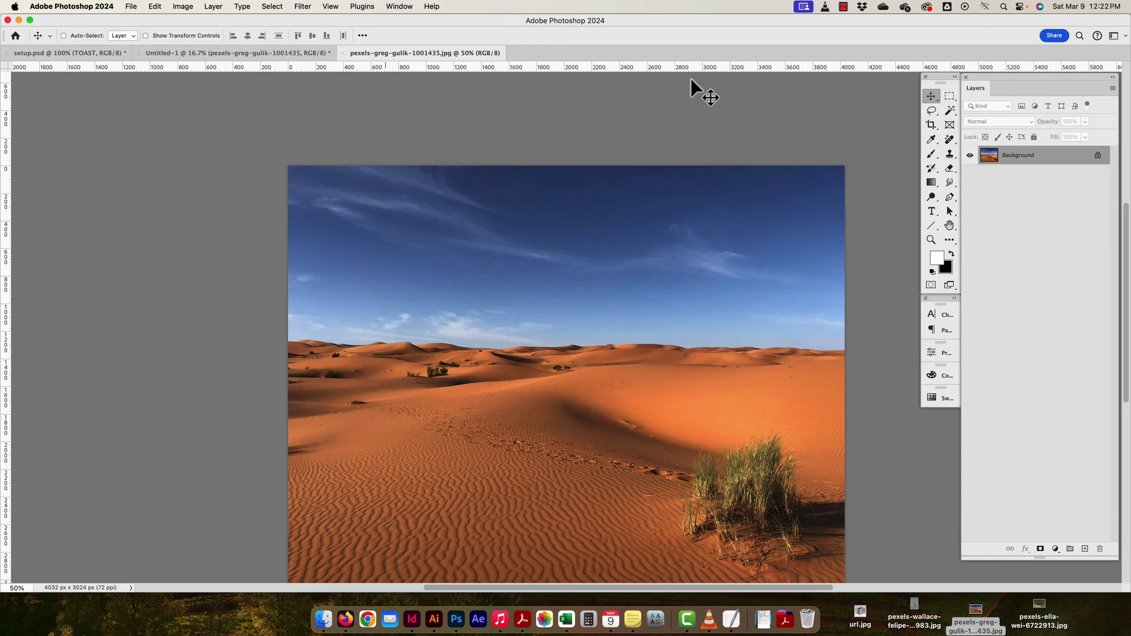
click(1097, 155)
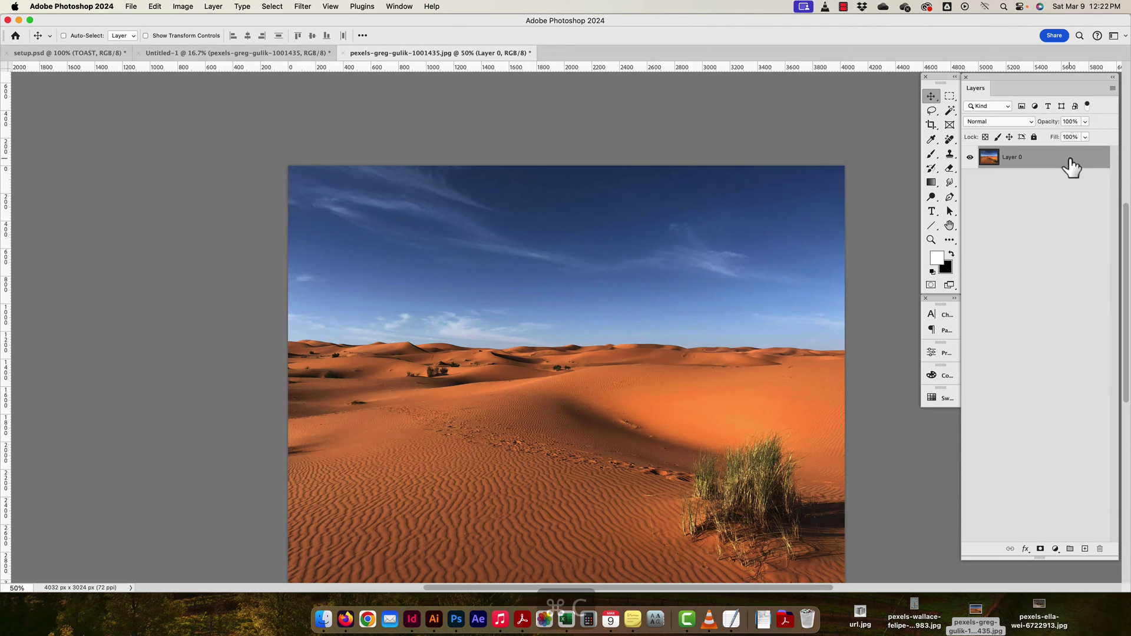
key(super+c)
click(233, 53)
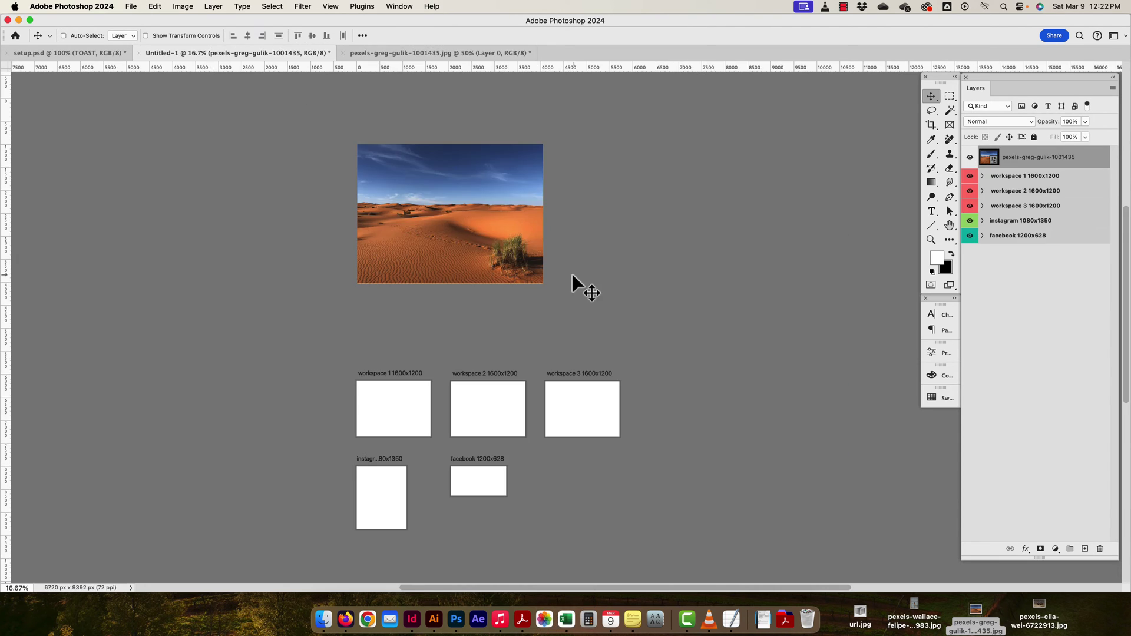
key(super+v)
drag(555, 302, 696, 196)
key(BackSpace)
Create a custom 4032 x 3024 px artboard named "landscape" from the desert photo layer and move it up and left, away from the workspaces.
click(1111, 88)
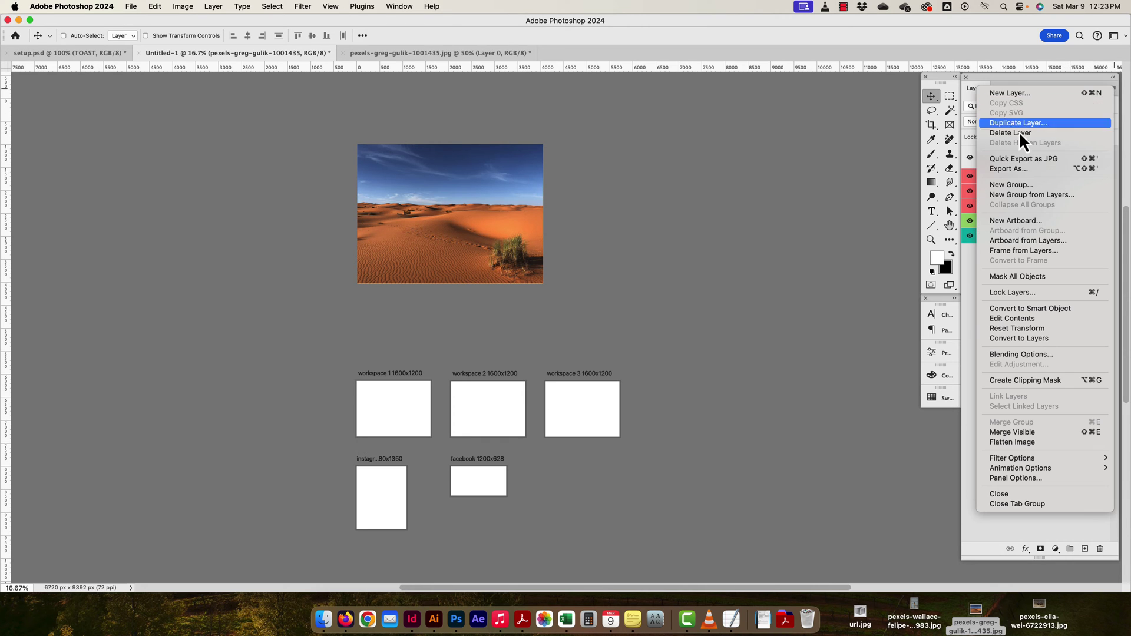
click(968, 165)
right_click(1050, 154)
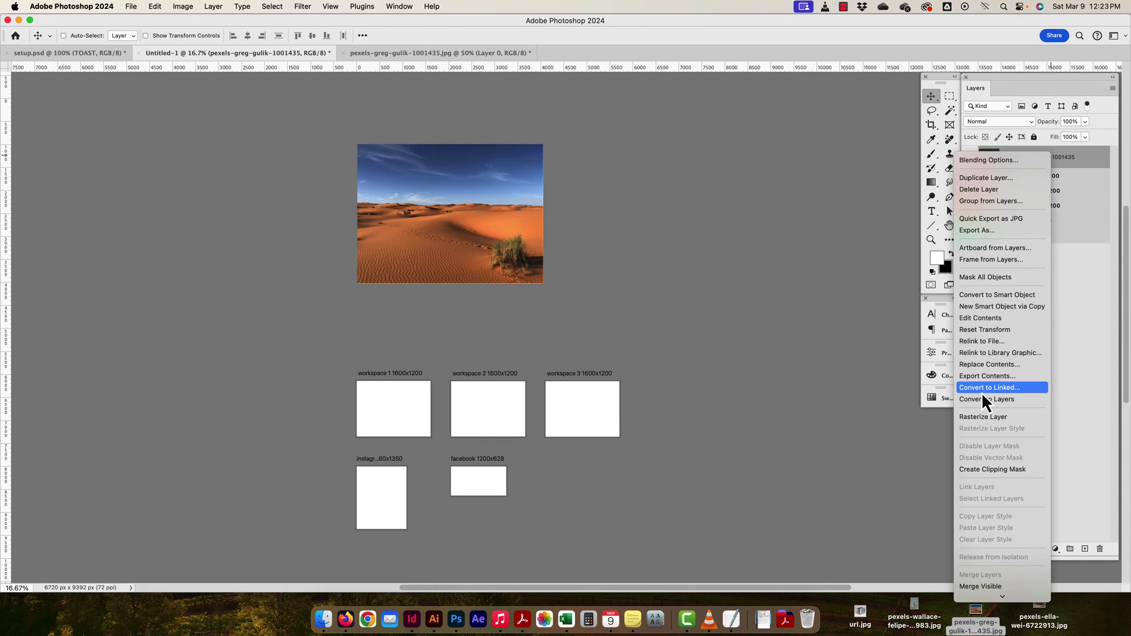
click(986, 248)
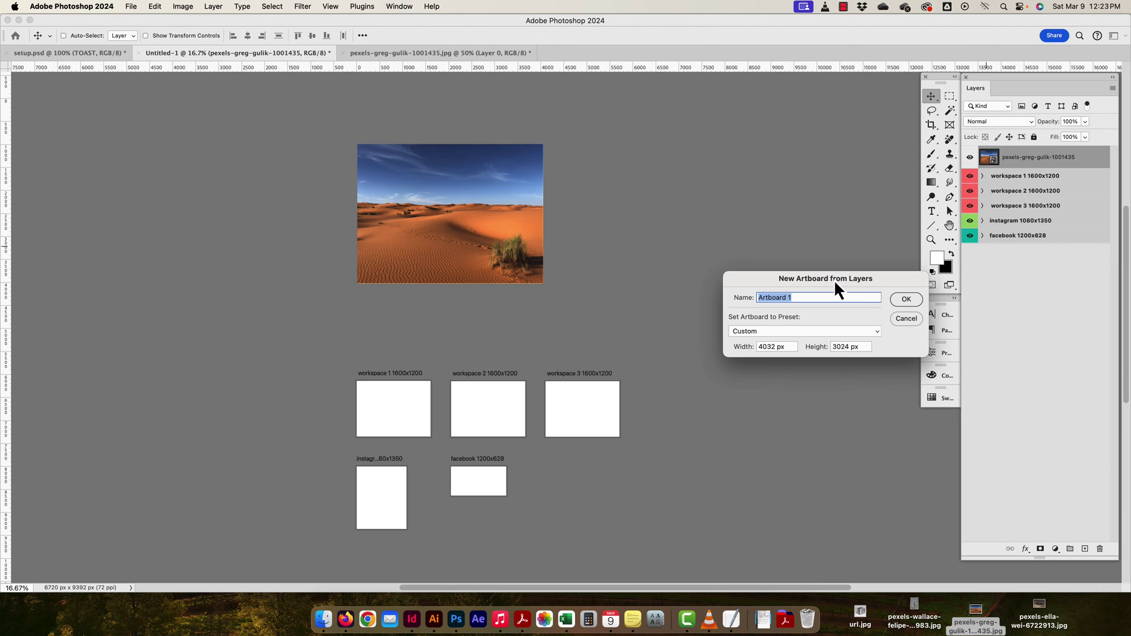
text(landscape)
click(871, 333)
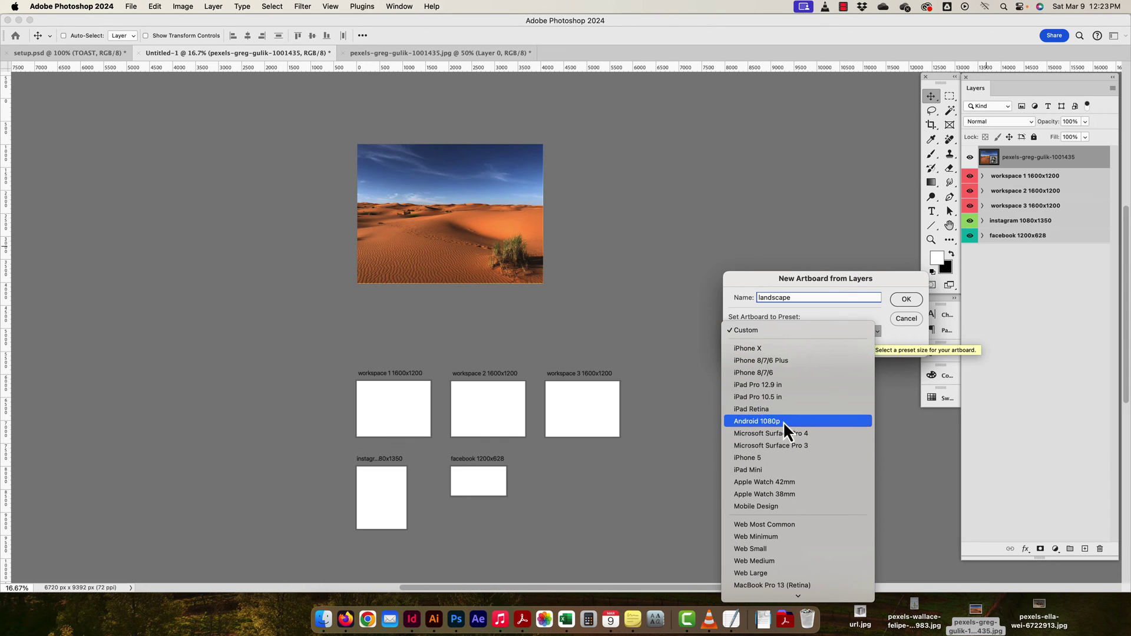
scroll(780, 443, down, 5)
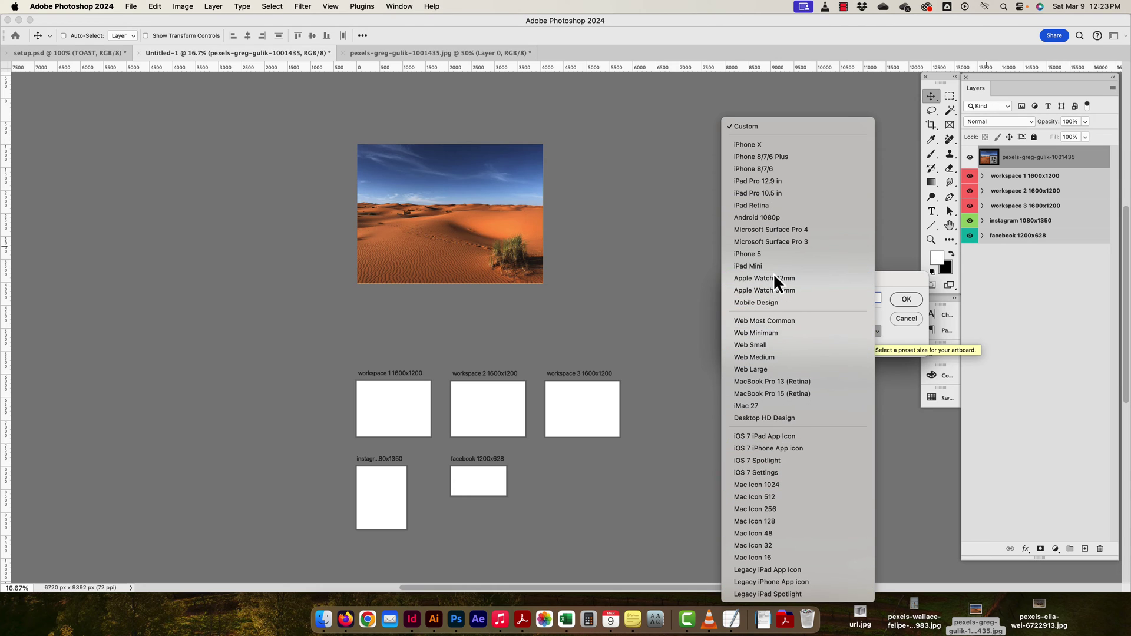
click(905, 273)
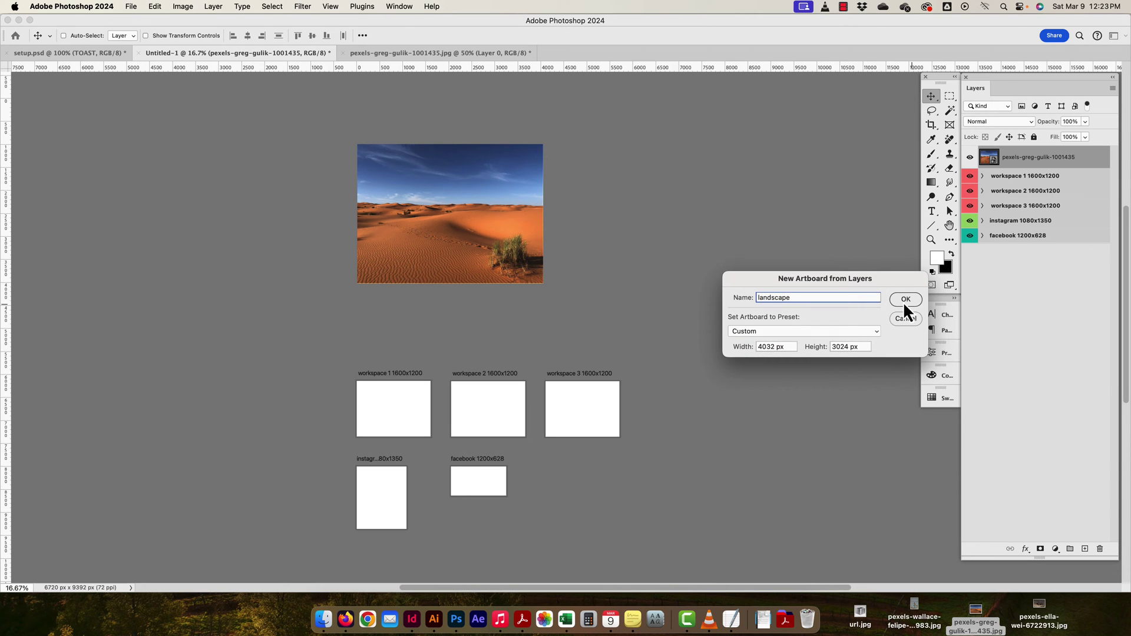
click(904, 300)
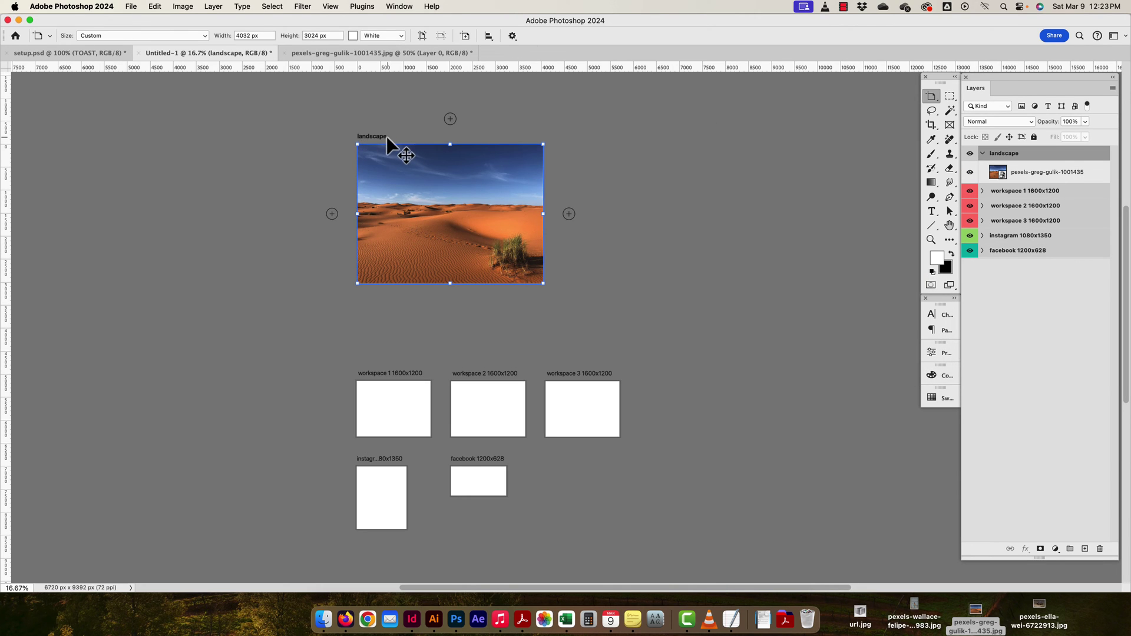
drag(383, 134, 212, 107)
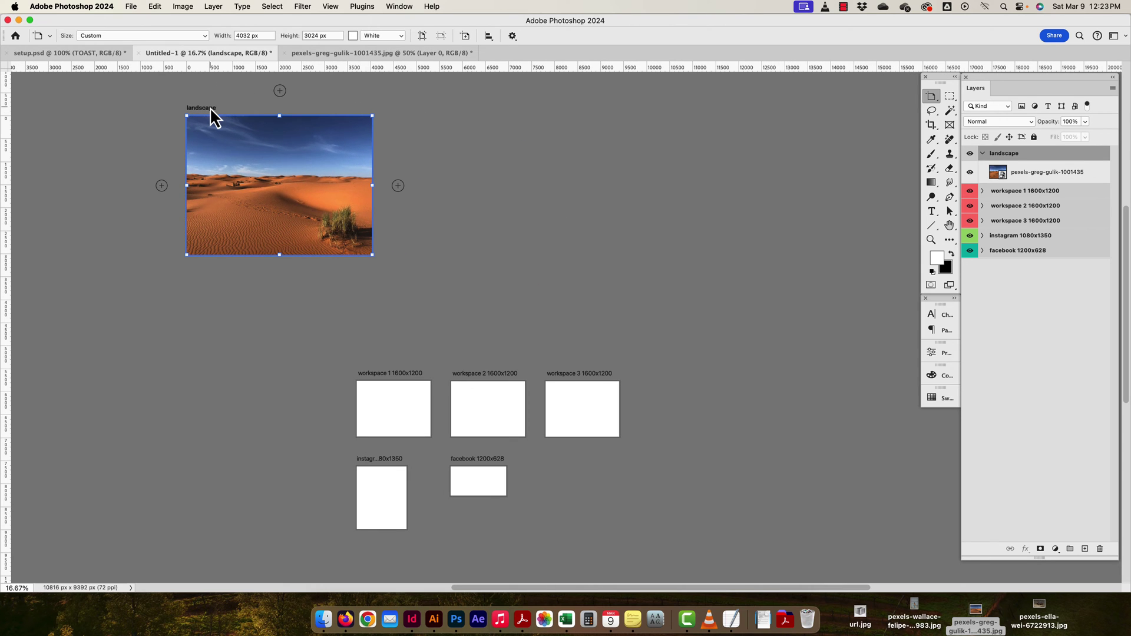
Try placing the tortoise photo from the desktop while the landscape artboard is active, and undo the placement.
click(1069, 615)
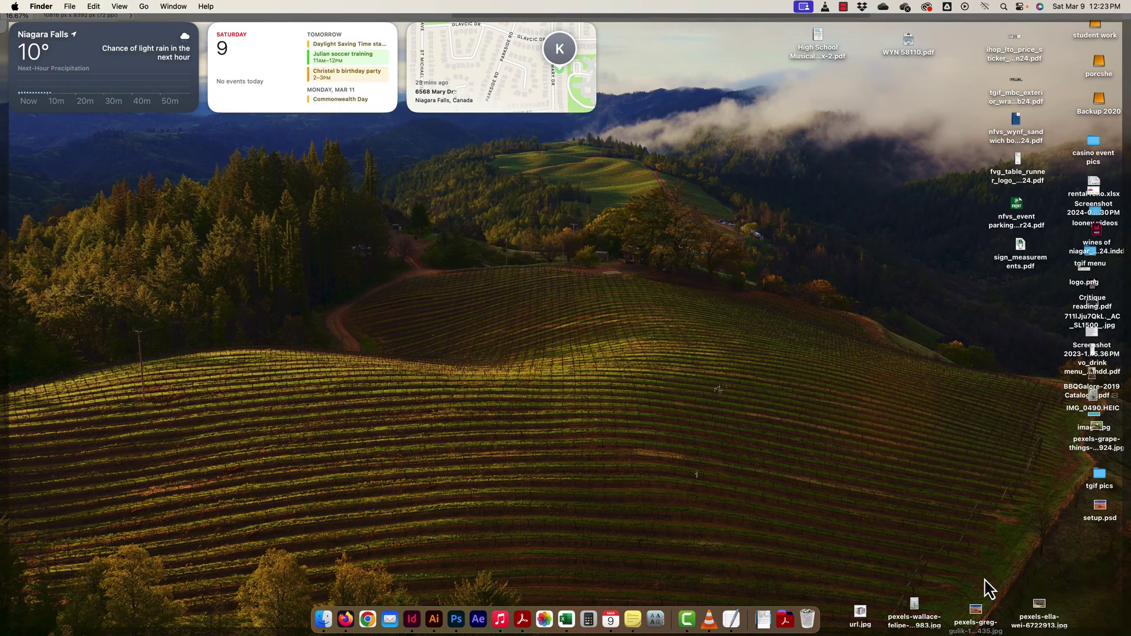
click(1051, 629)
drag(1041, 616, 483, 156)
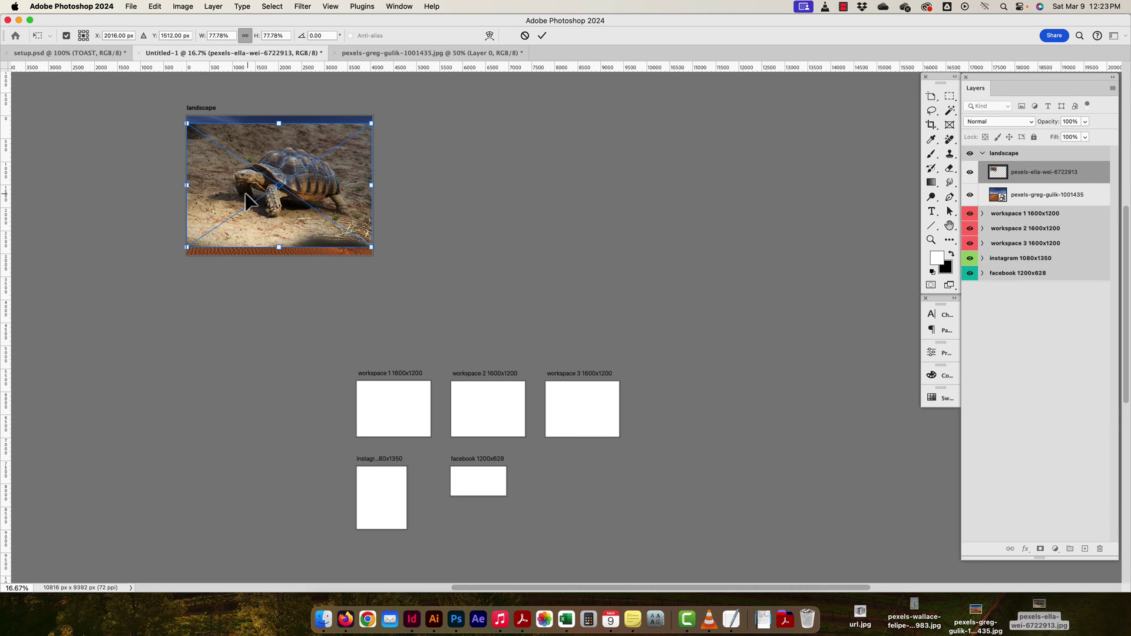
key(super+z)
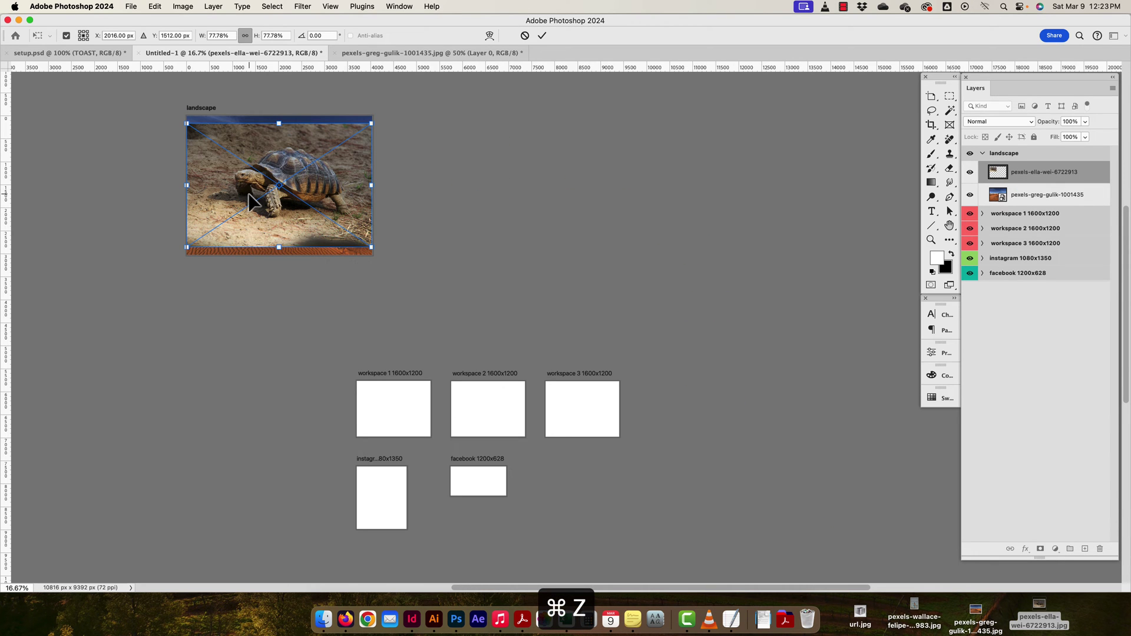
key(super+z)
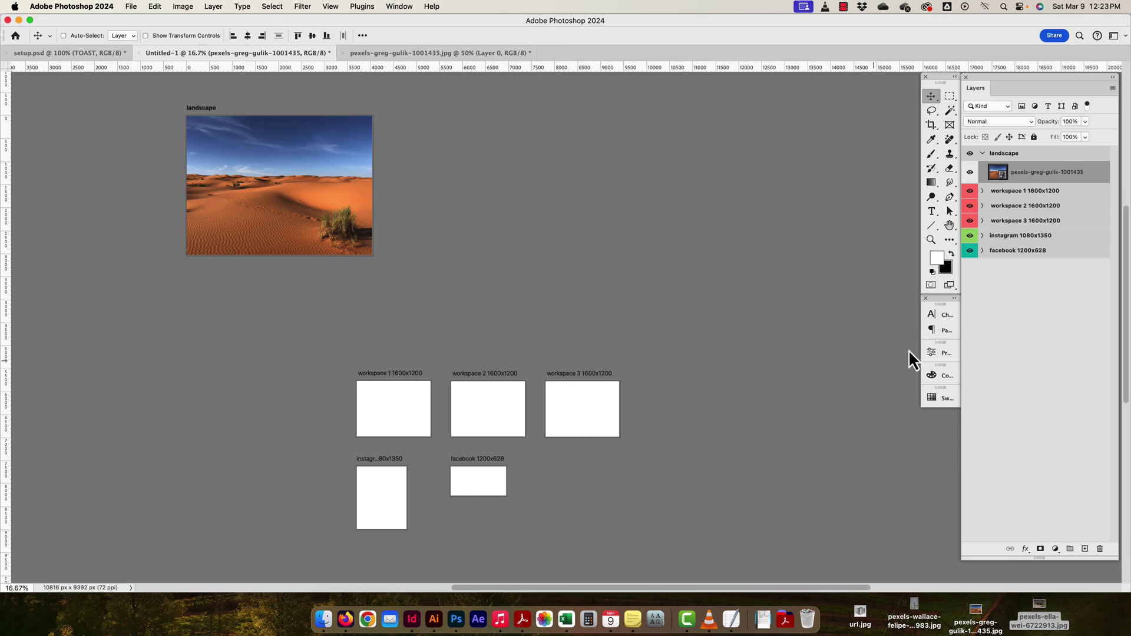
Place the tortoise photo from the desktop into the workspace 3 artboard and commit it at 30.86% scale.
click(1026, 156)
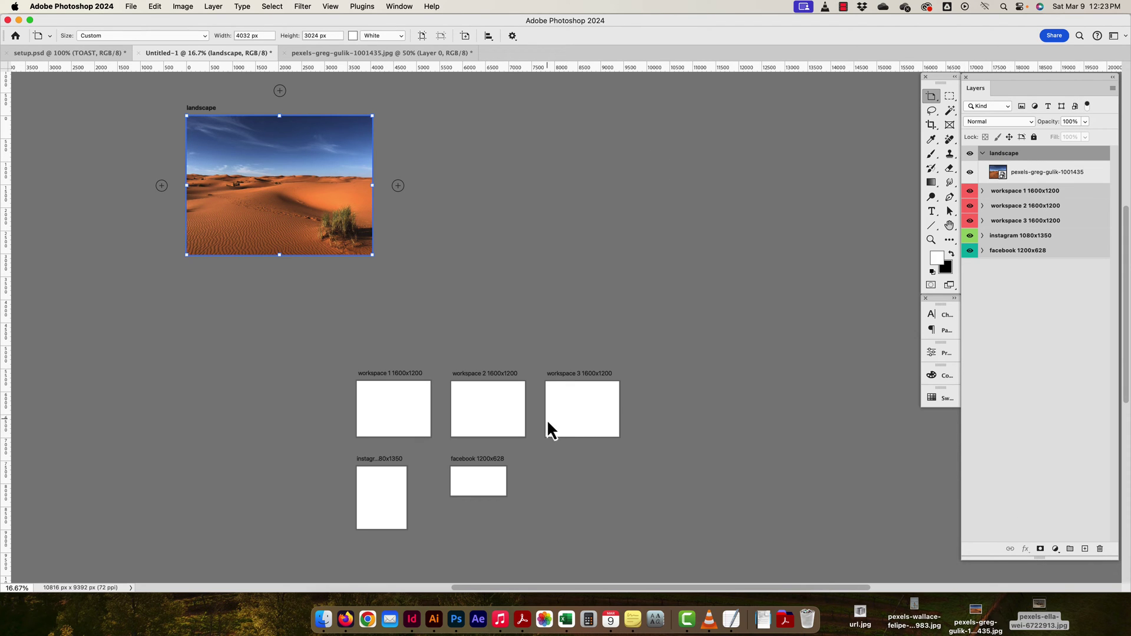
click(576, 372)
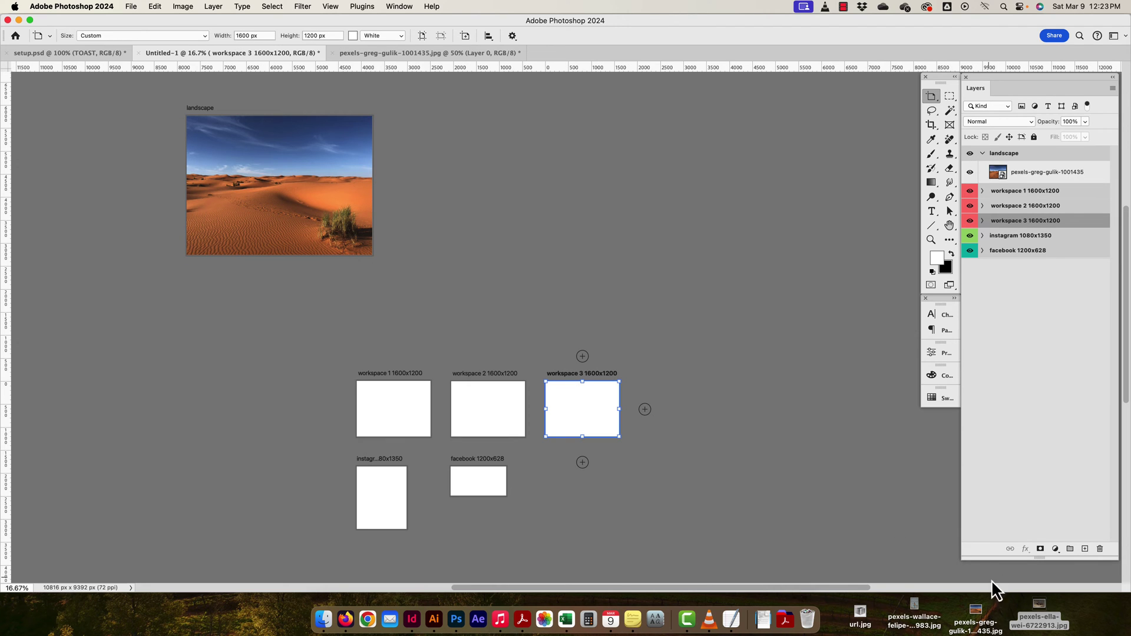
drag(1039, 606, 741, 459)
drag(742, 407, 740, 403)
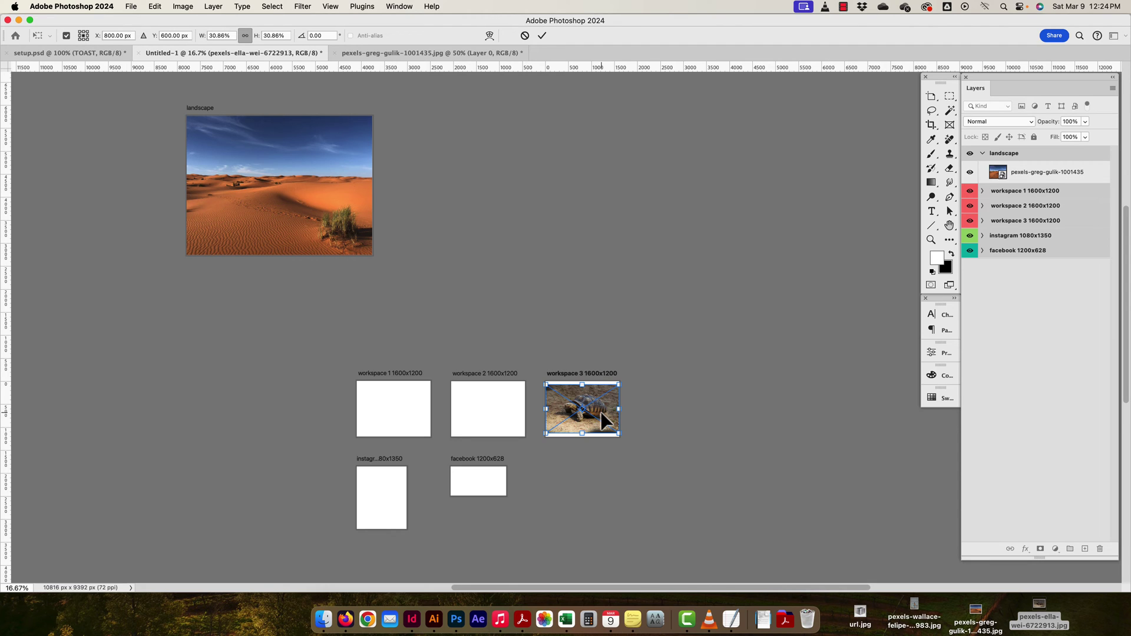
scroll(601, 419, left, 2)
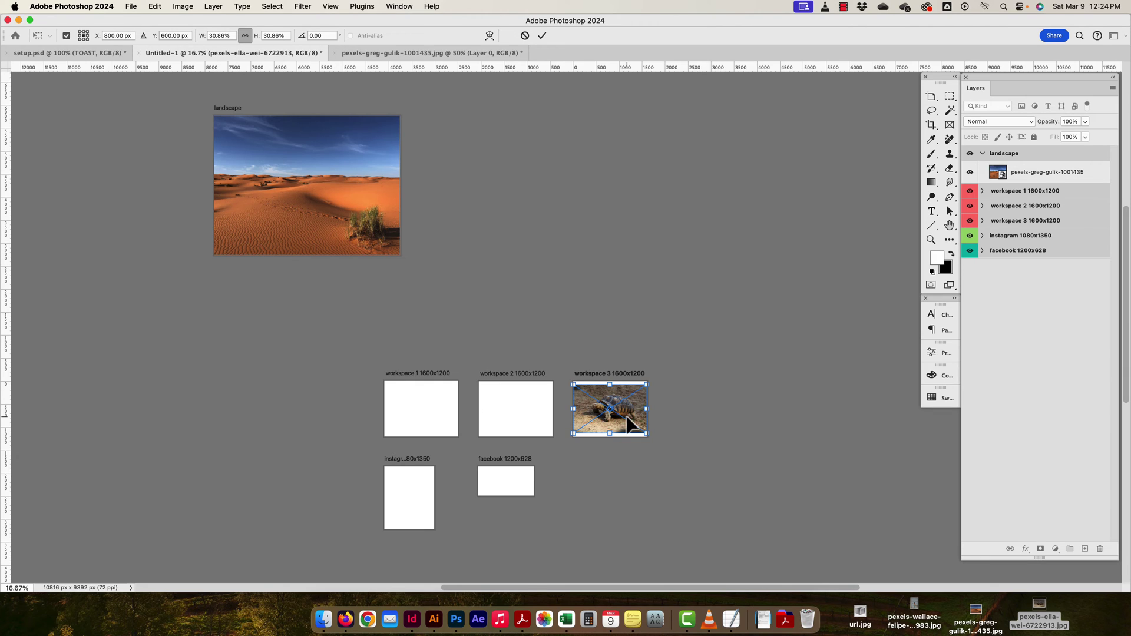
key(Return)
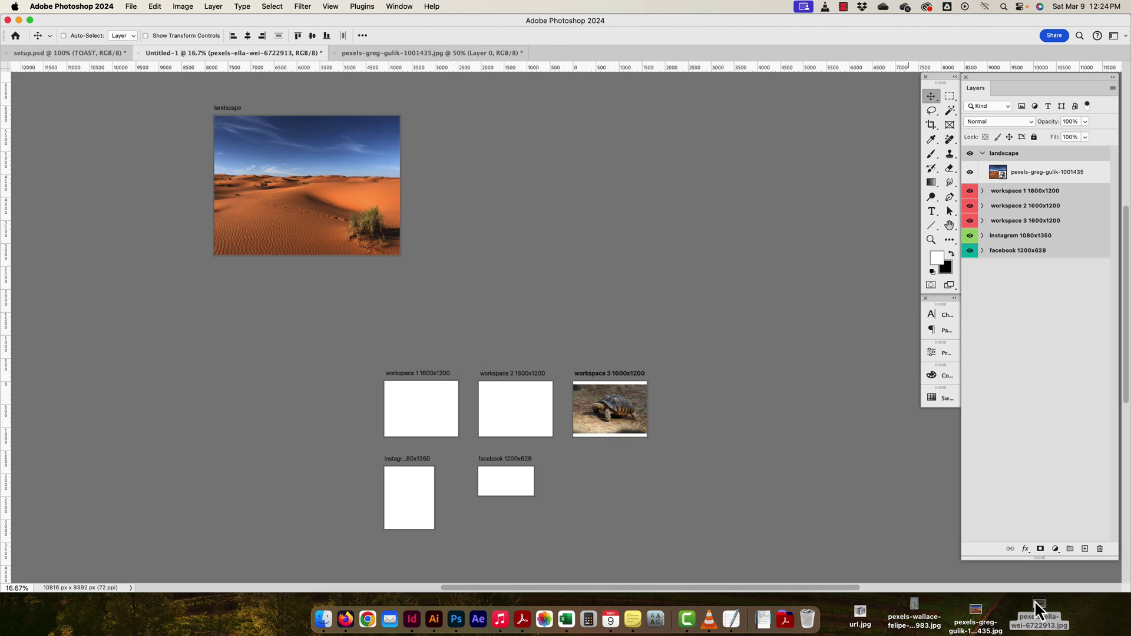
Place the tortoise photo at 100% scale on the empty canvas beside the landscape artboard, and delete its earlier copy from workspace 3.
click(1048, 336)
drag(1046, 629, 635, 191)
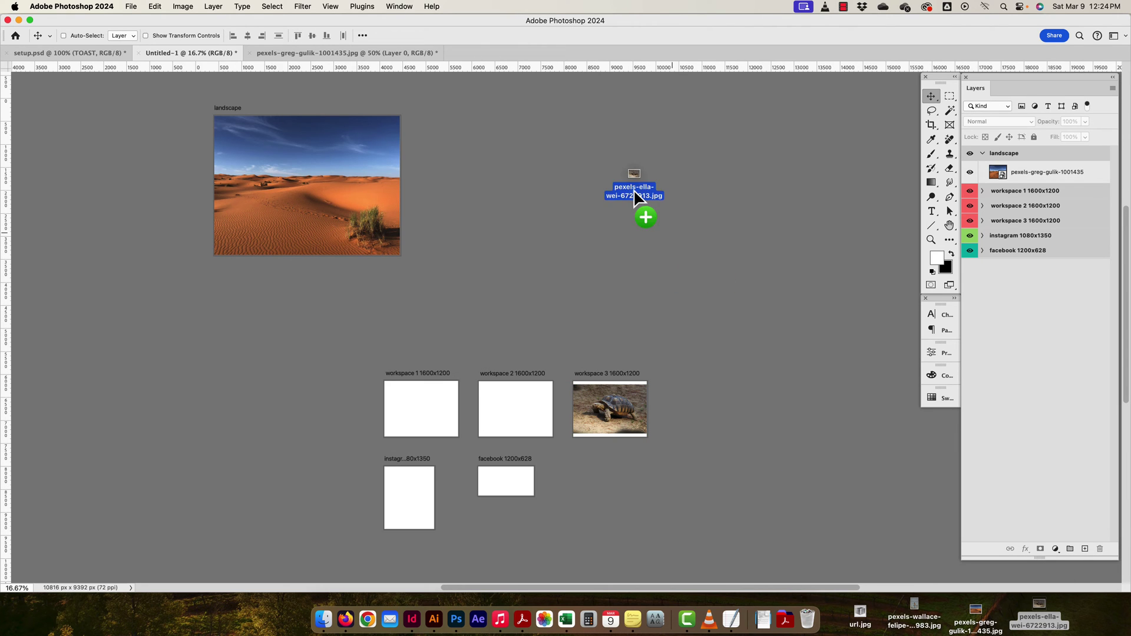
drag(497, 350, 619, 226)
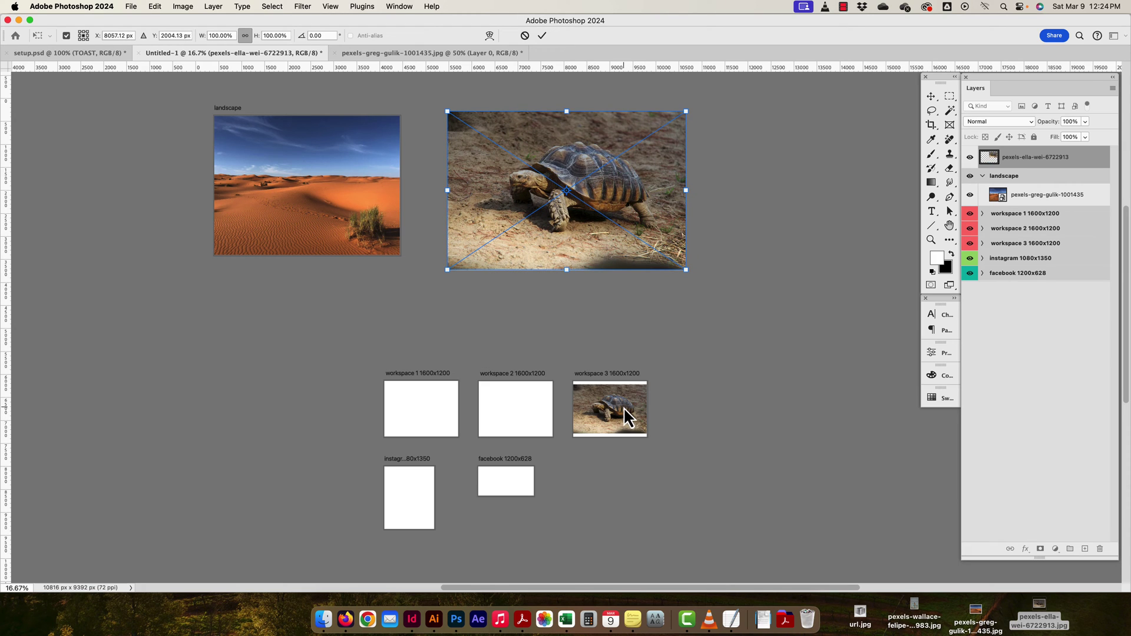
key(Return)
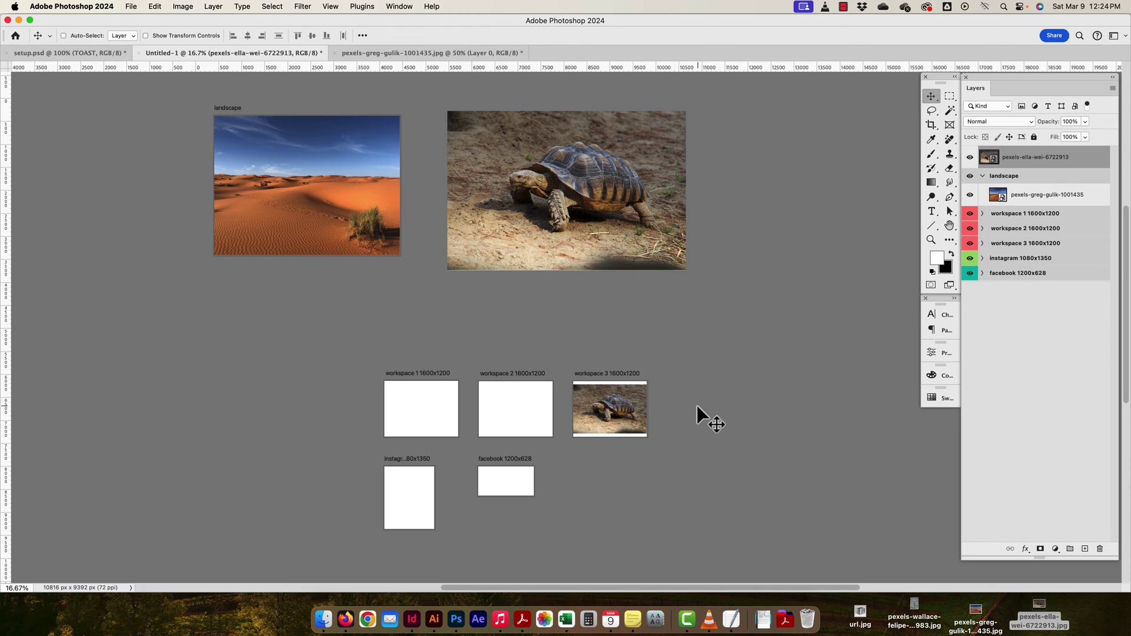
super+click(616, 415)
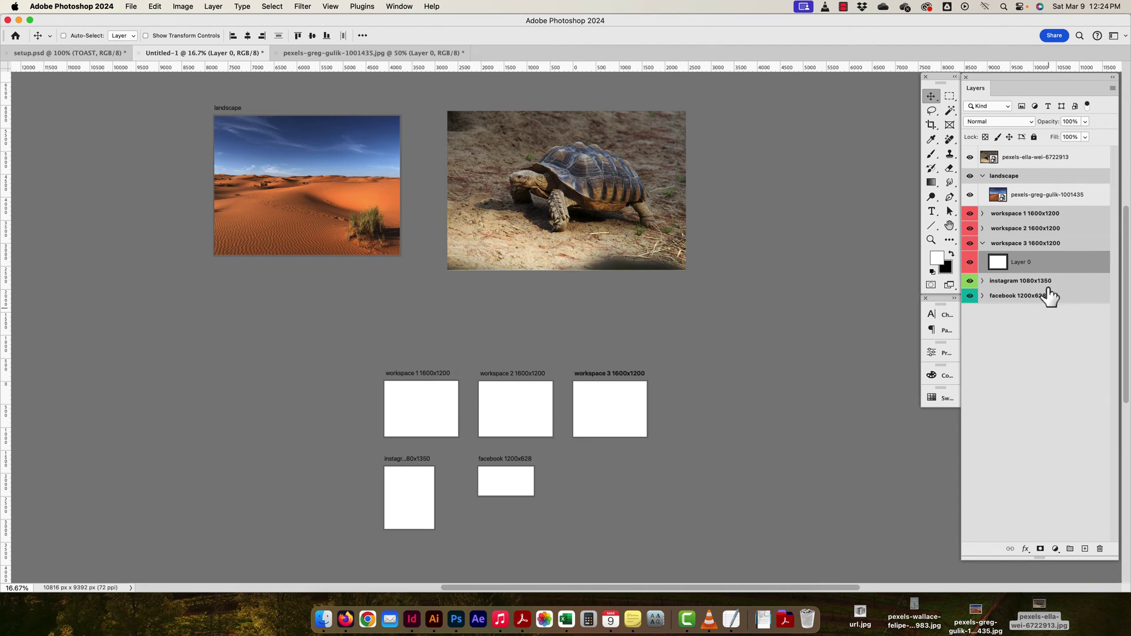
Align the tortoise photo with the landscape artboard, turn it into a custom 5184 x 3456 px artboard named "natural" and shift it slightly closer.
super+click(494, 218)
drag(557, 196, 555, 194)
right_click(1084, 159)
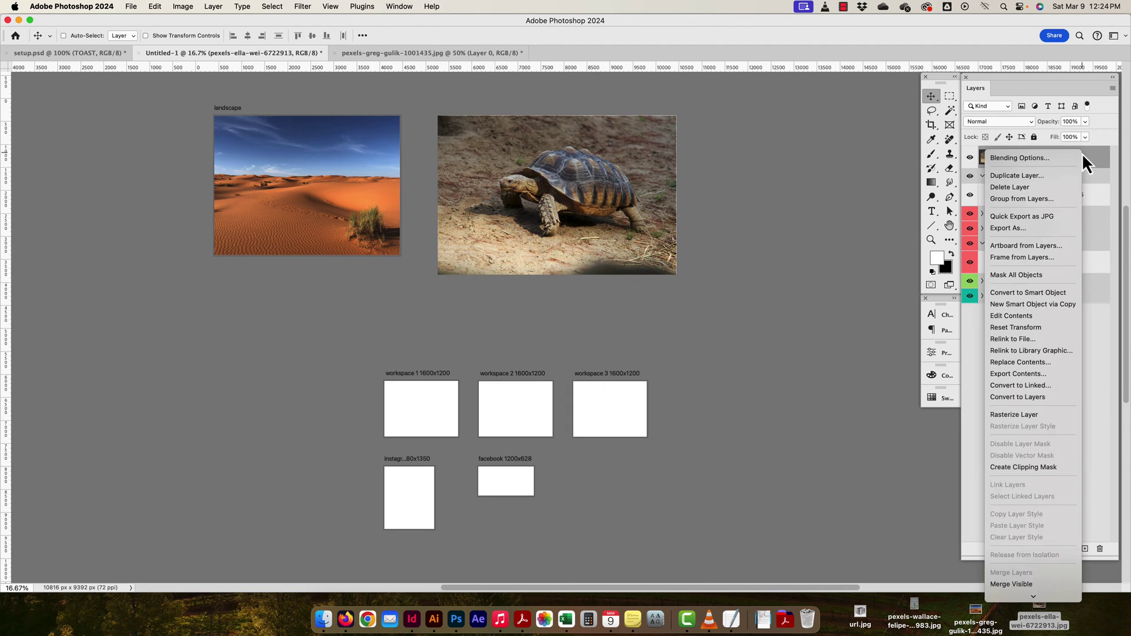
click(1037, 246)
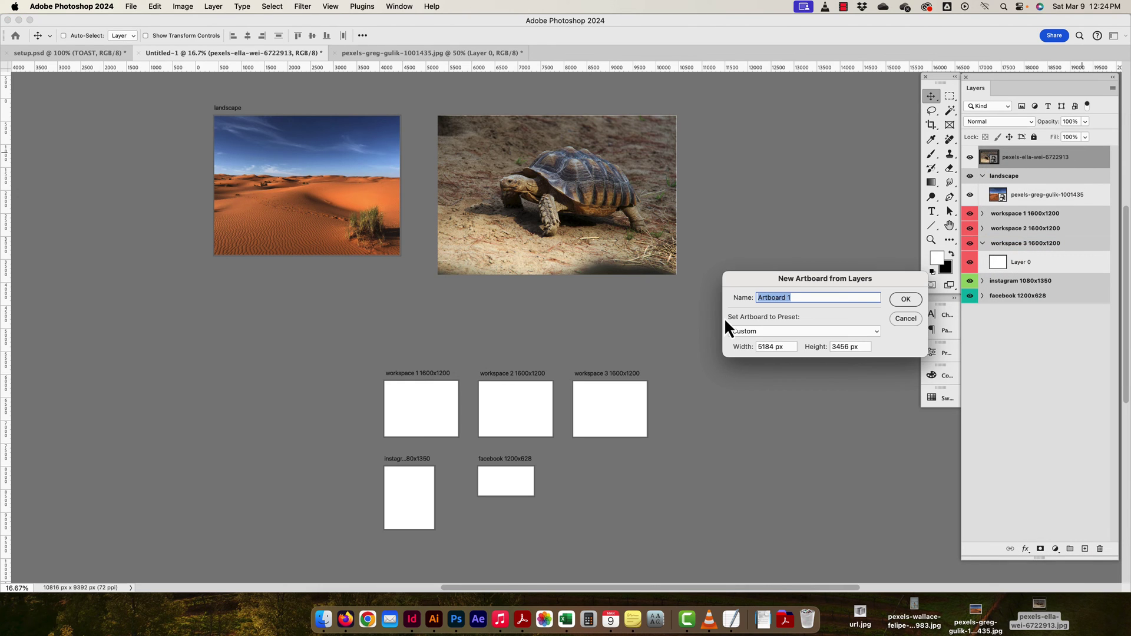
text(natural)
click(907, 299)
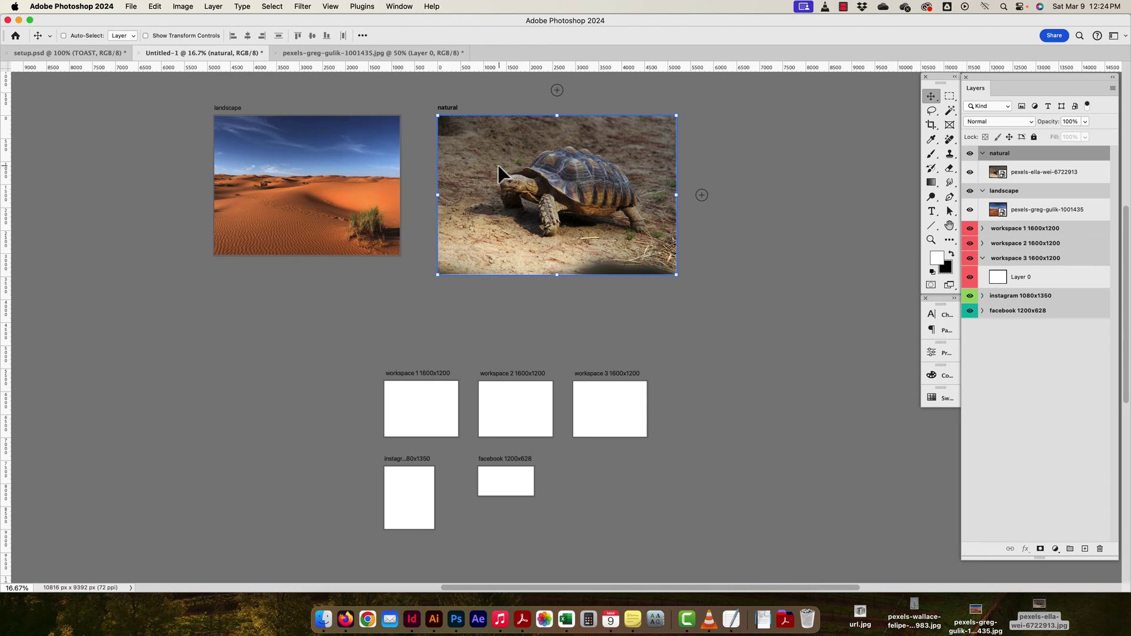
drag(497, 165, 490, 164)
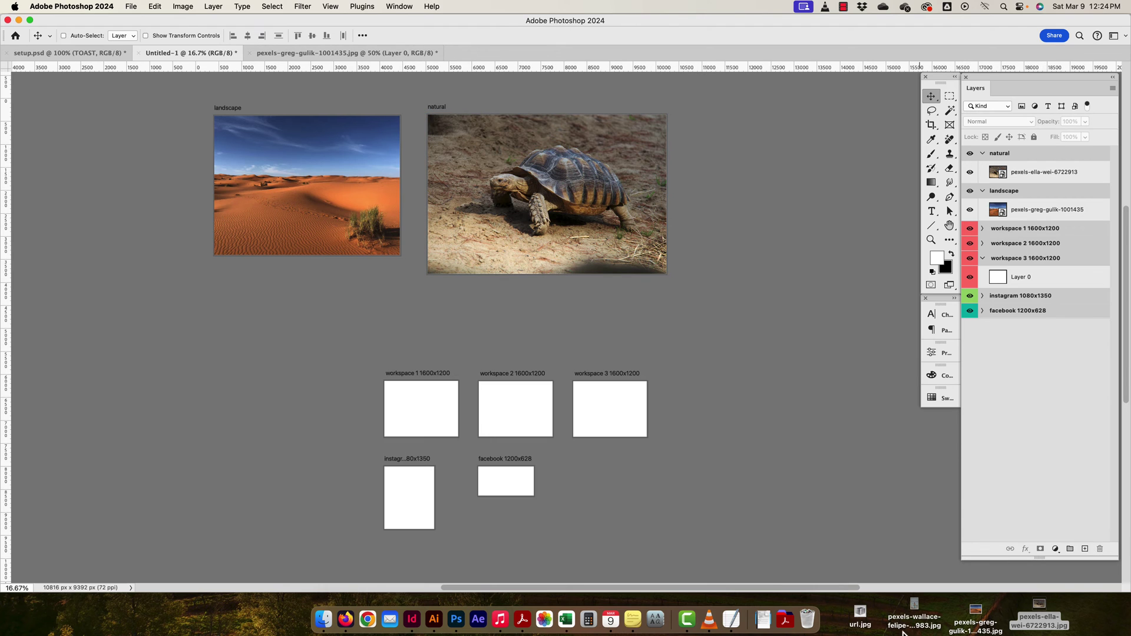
Place the portrait photo of the woman from the desktop on the empty canvas beside the natural artboard and commit it.
click(914, 615)
drag(915, 615, 775, 177)
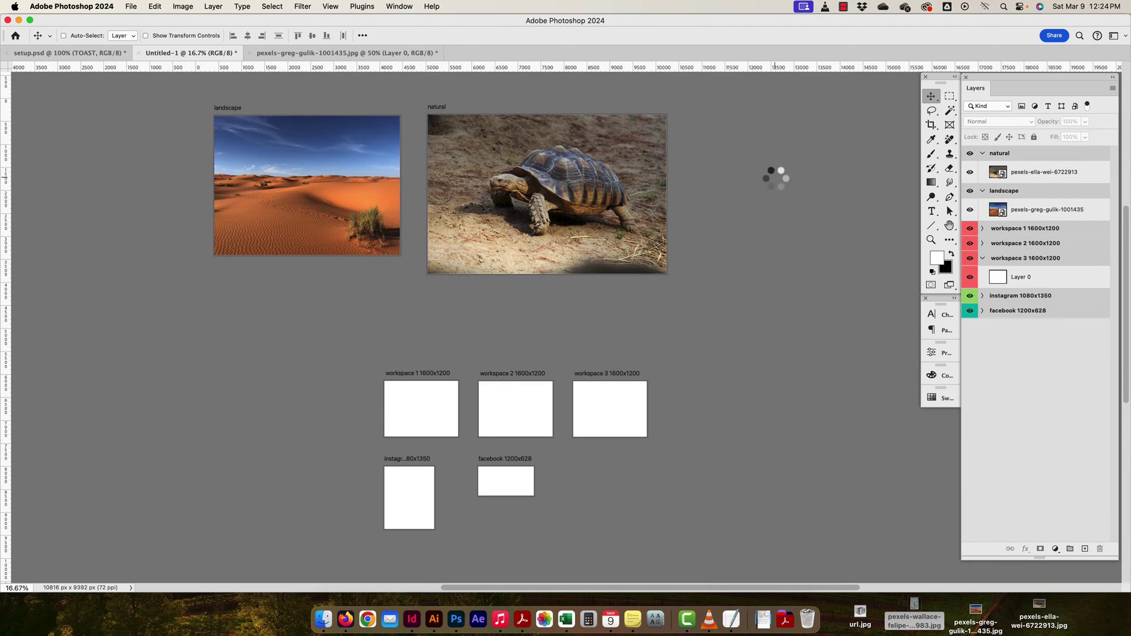
drag(416, 313, 733, 214)
key(Return)
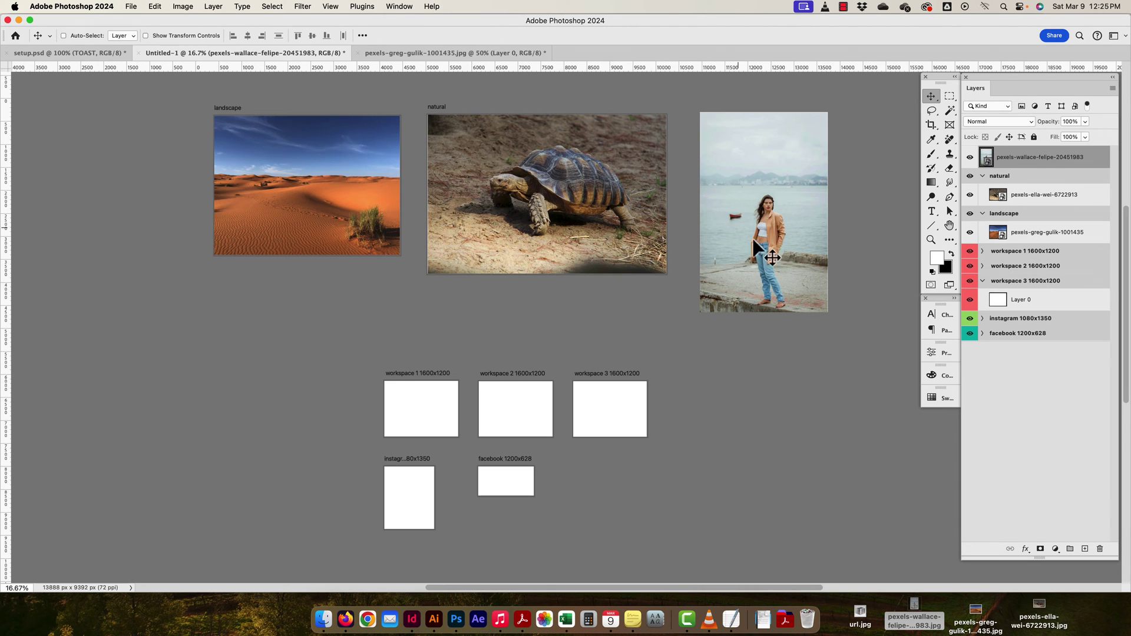
Create a custom 2773 x 4344 px artboard named "human" from the woman photo's layer.
right_click(1041, 156)
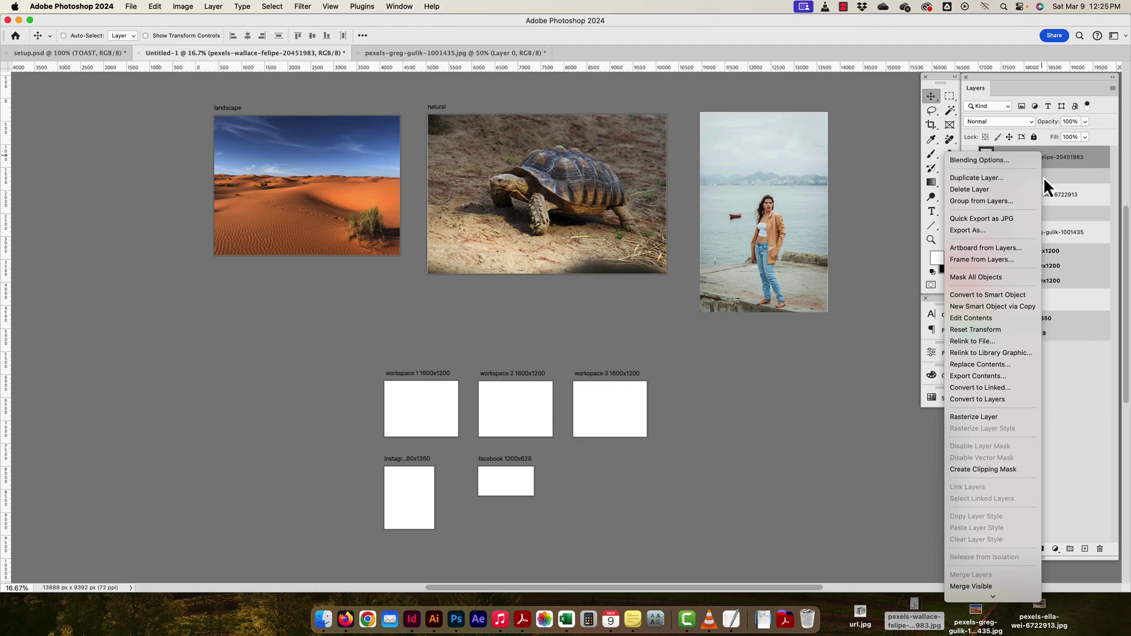
click(981, 247)
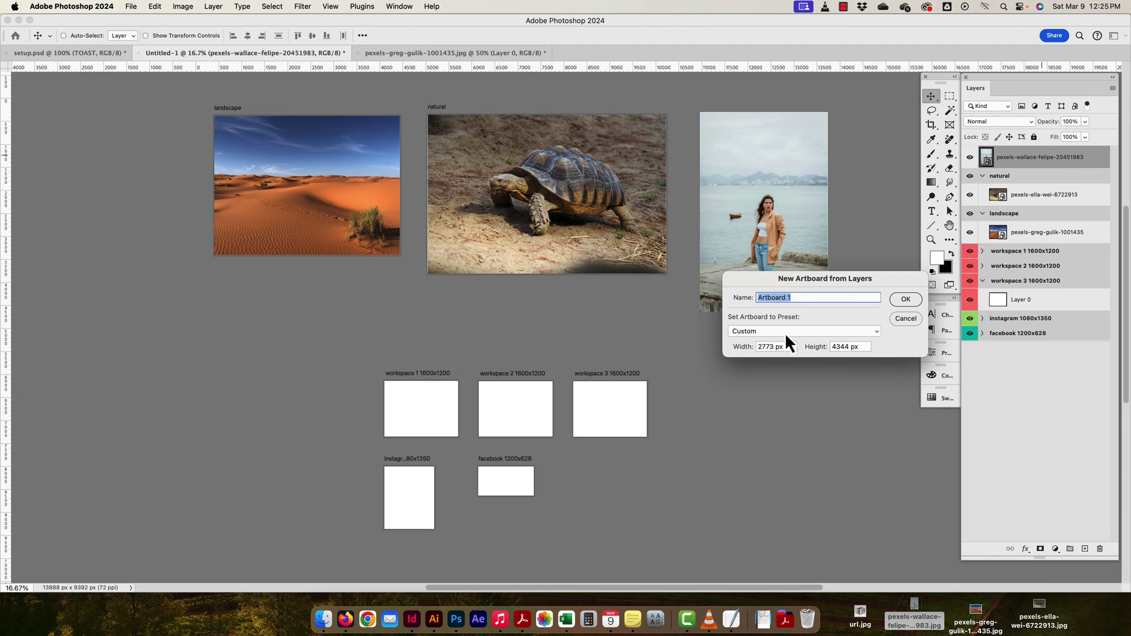
text(human)
key(Return)
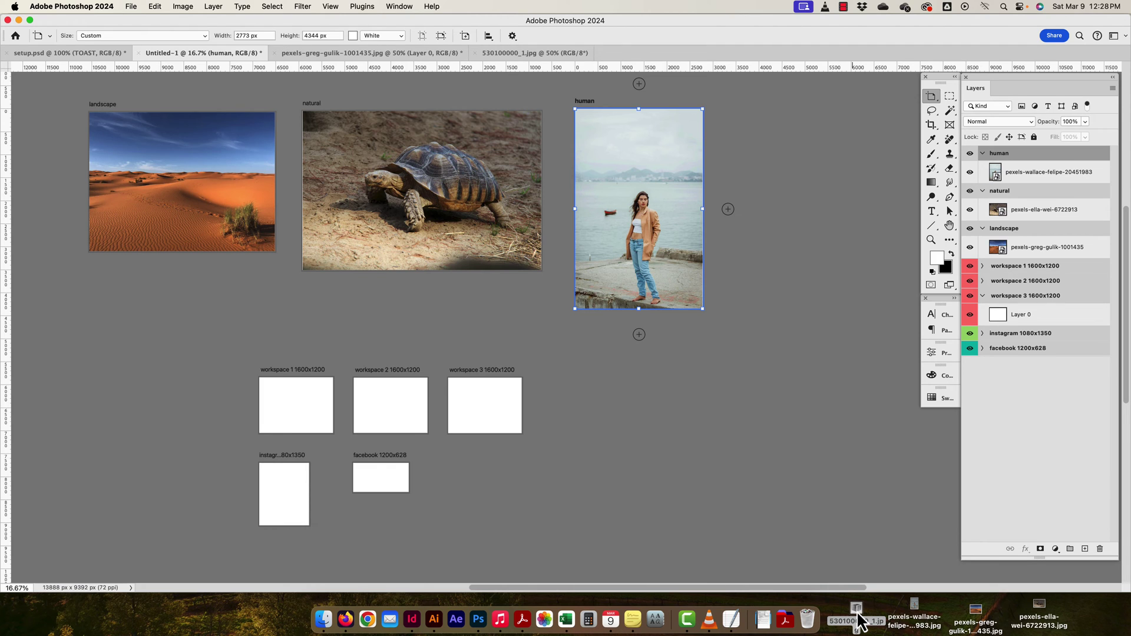
drag(859, 621, 797, 238)
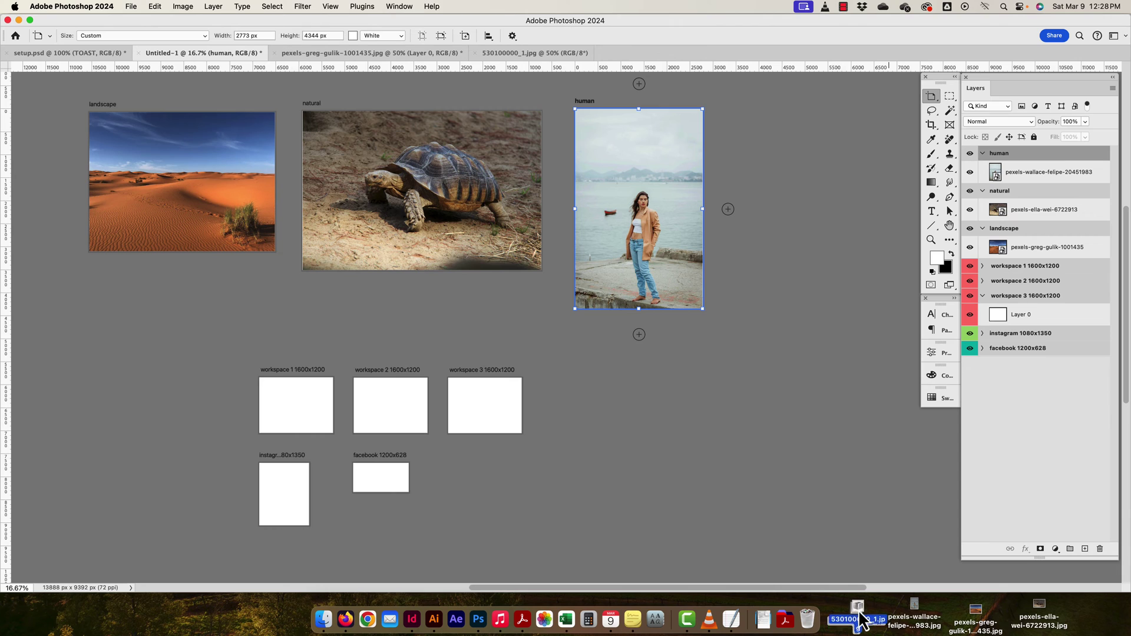
click(1030, 462)
drag(858, 621, 813, 331)
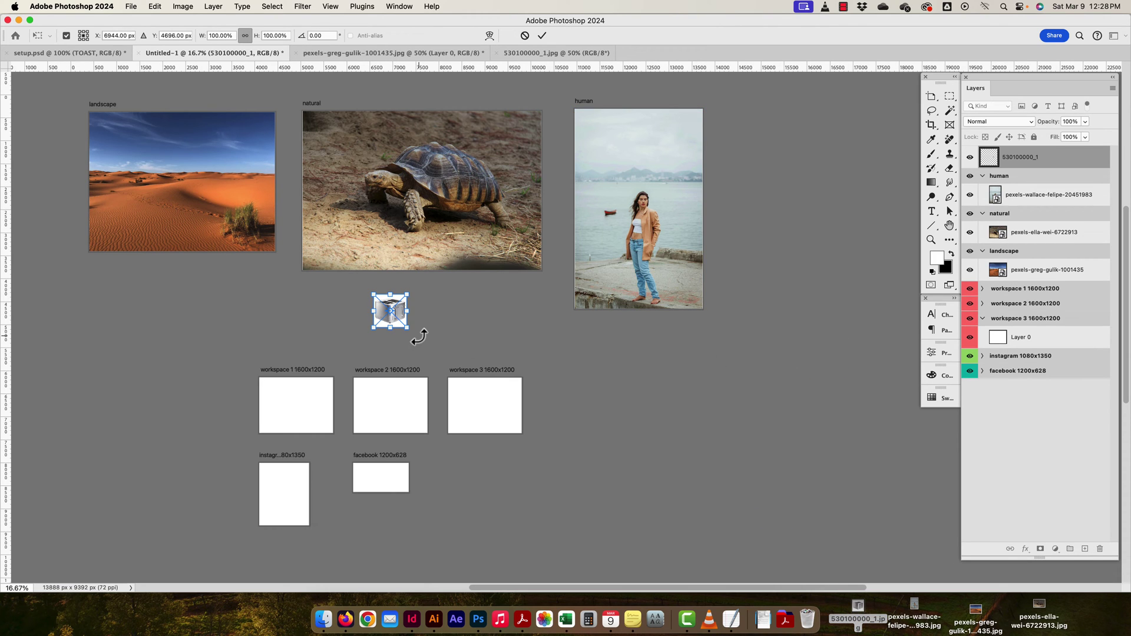
key(Escape)
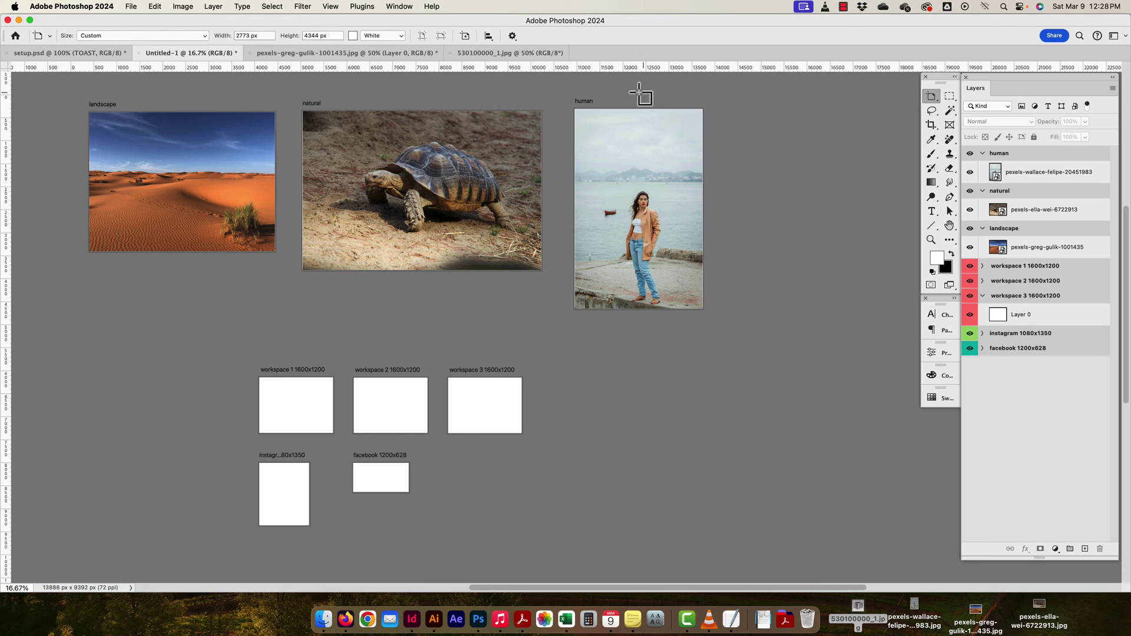
Unlock the background layer in 530100000_1.jpg and copy the toaster image into the collage document, positioned beside the human artboard.
click(450, 53)
drag(858, 609, 474, 629)
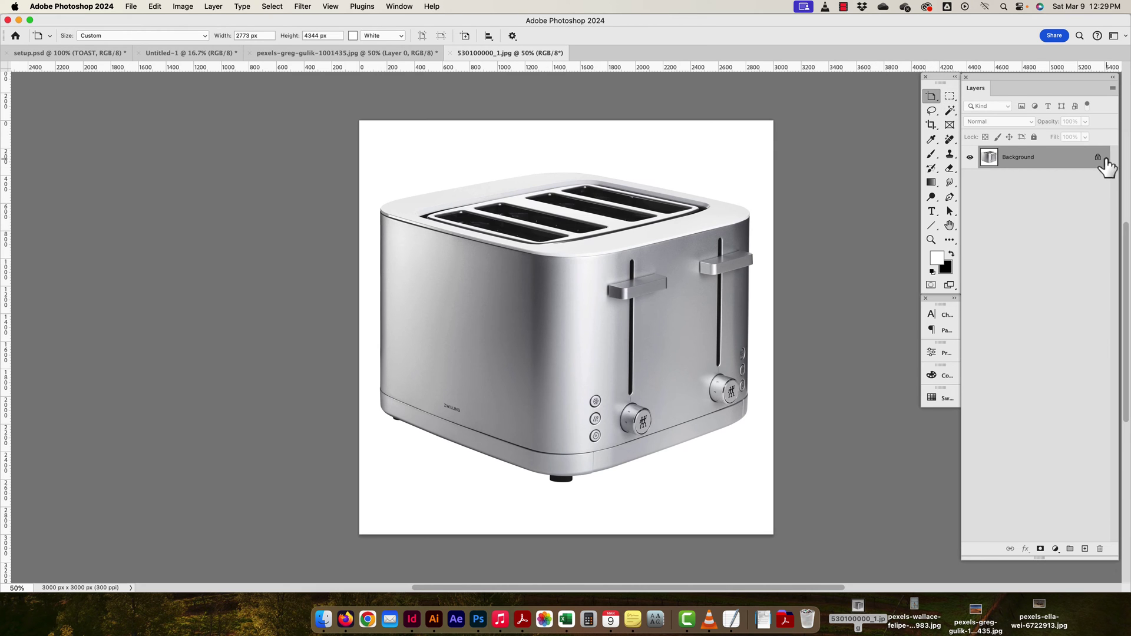
click(1097, 158)
click(931, 96)
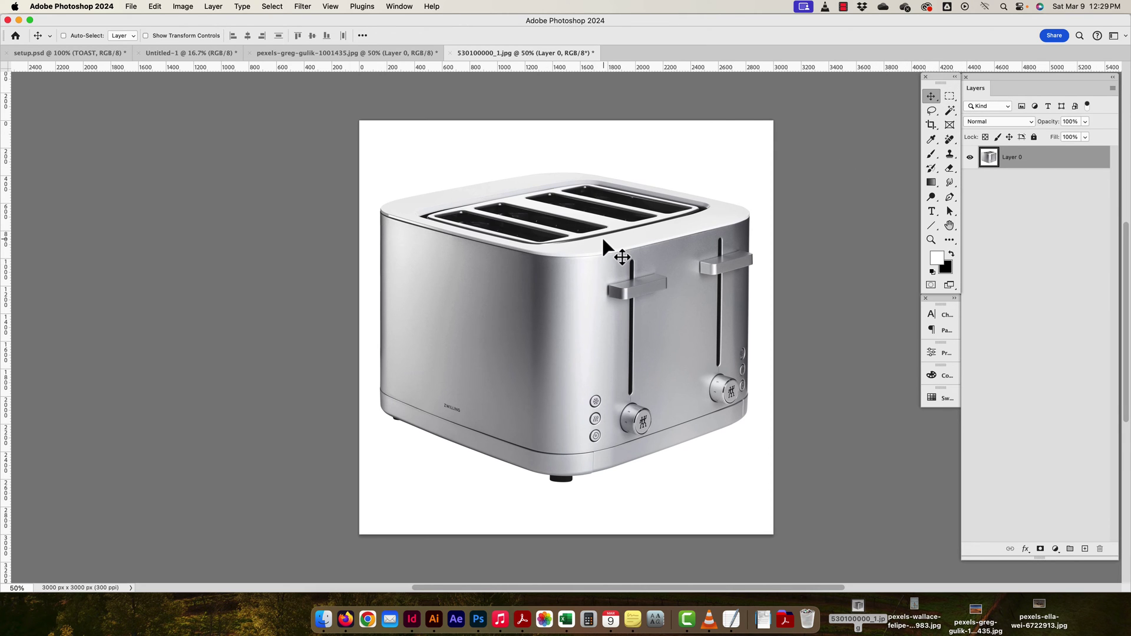
drag(603, 235, 274, 109)
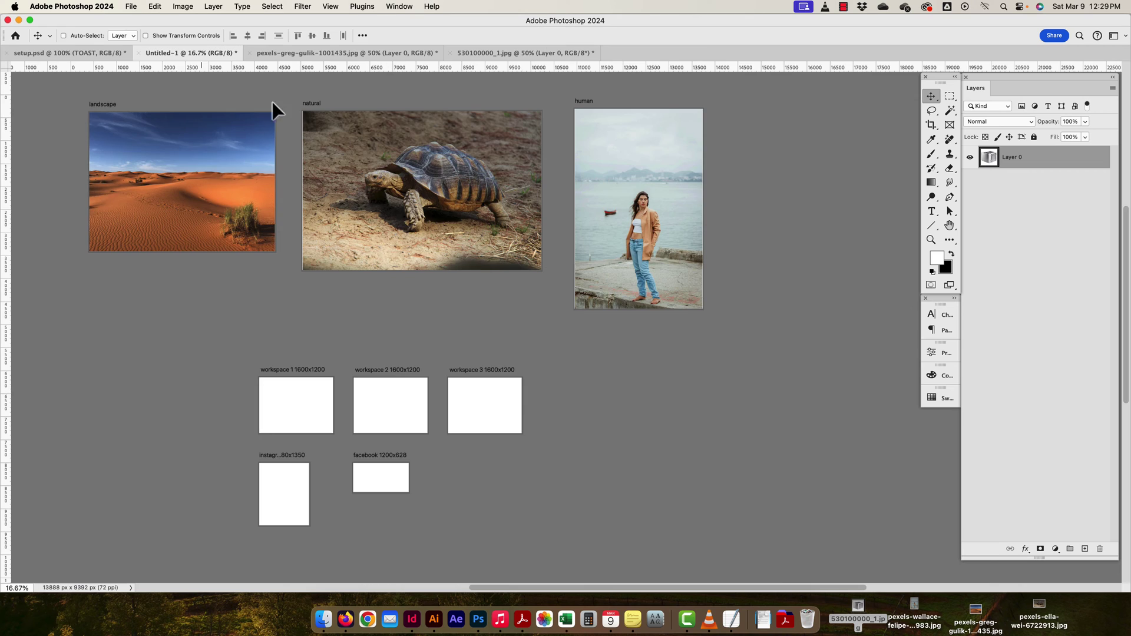
drag(620, 403, 805, 203)
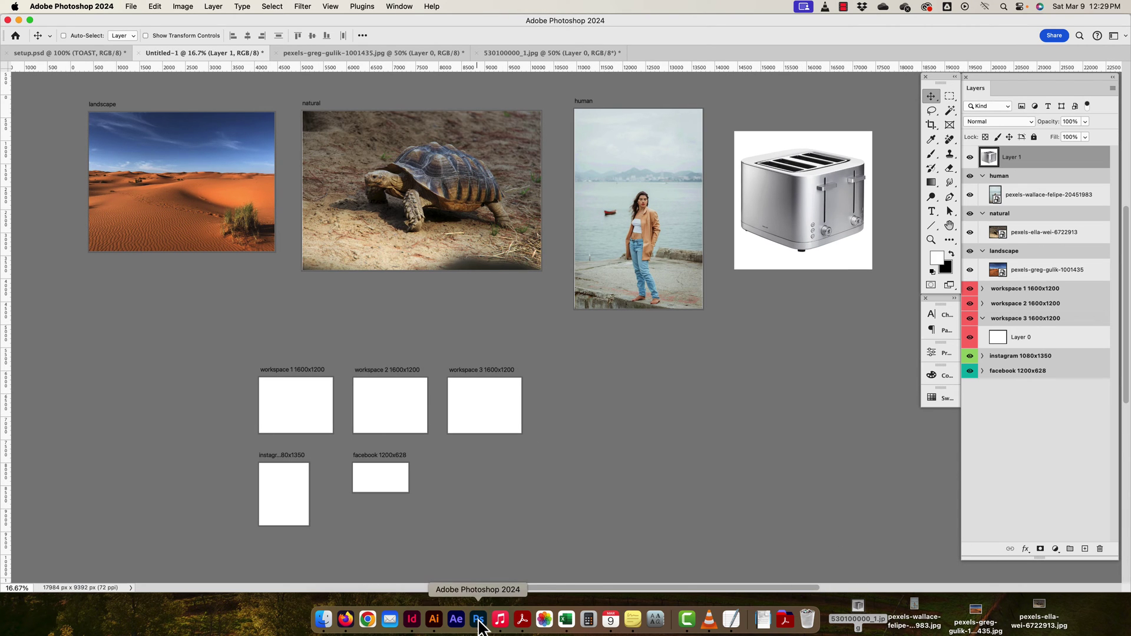
Move the toaster image up level with the human artboard and create a custom 3000 x 3000 px artboard named "unnatural" from it.
click(126, 6)
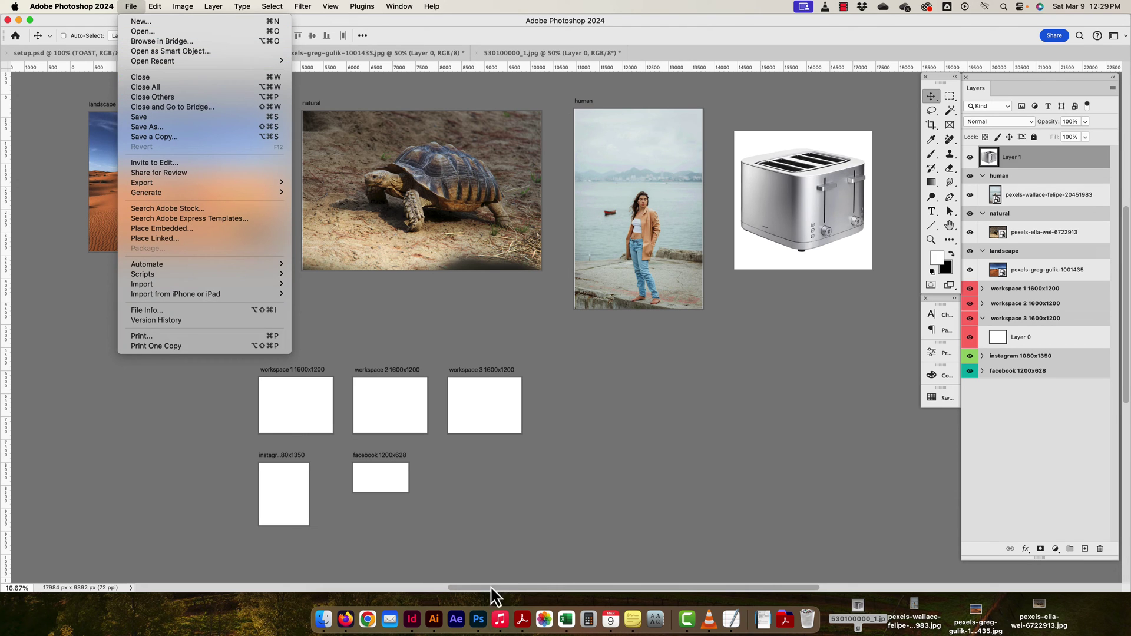
click(528, 55)
drag(797, 200, 791, 176)
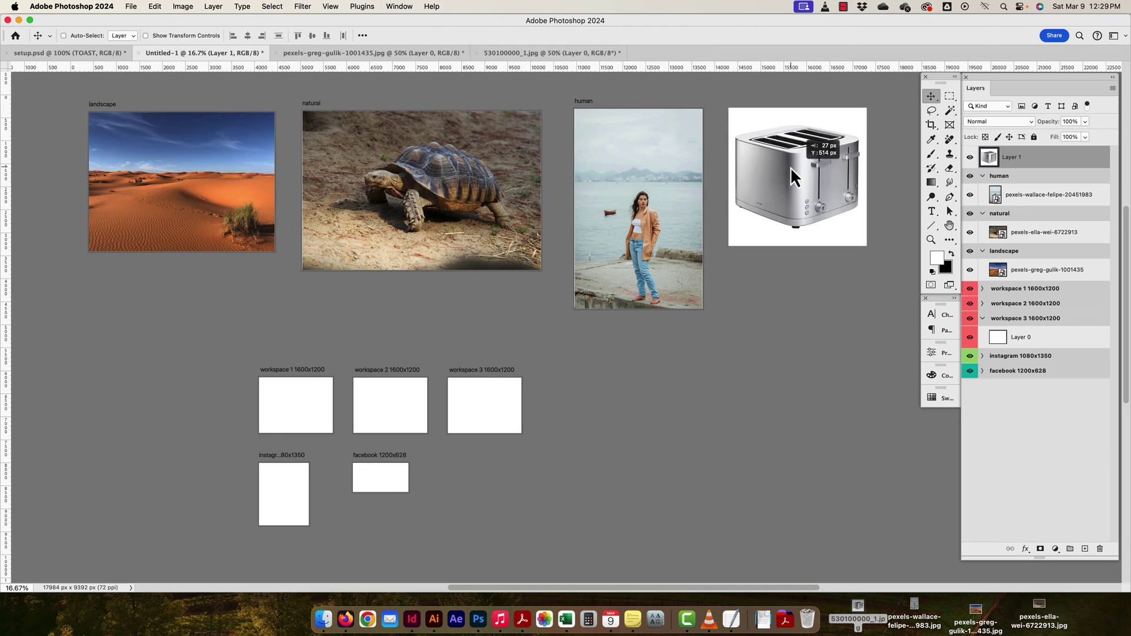
right_click(1080, 159)
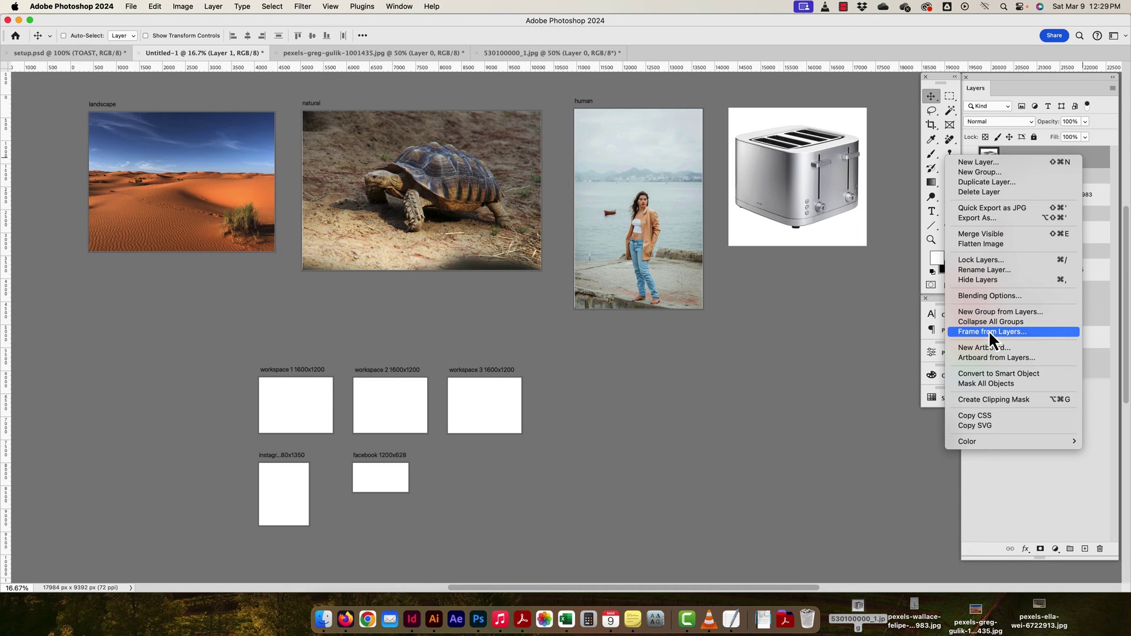
click(987, 357)
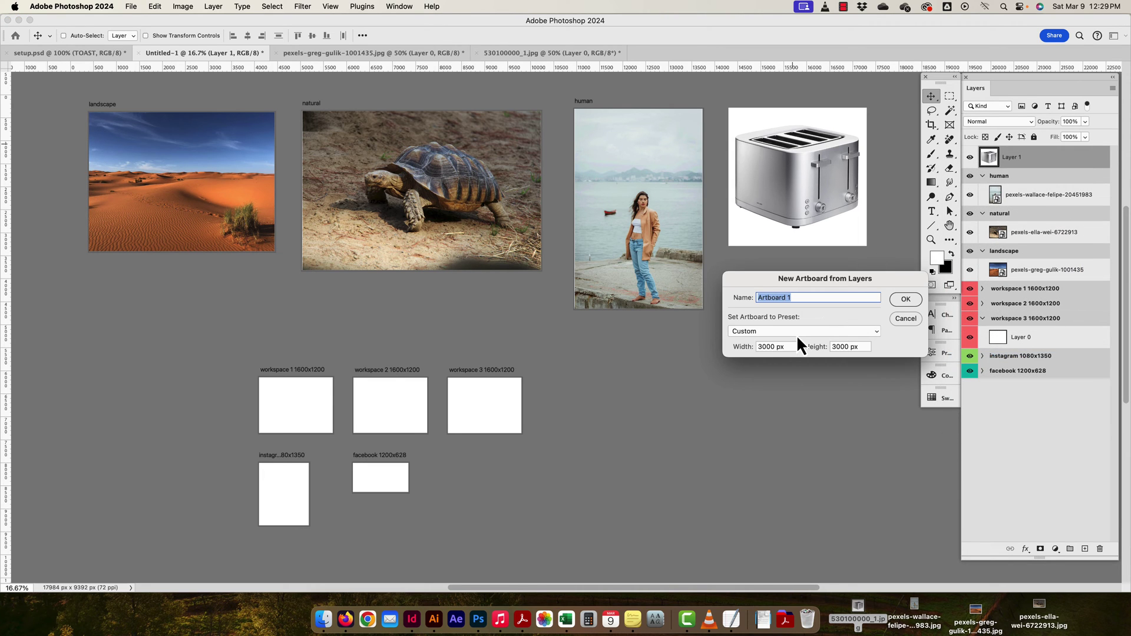
text(unnatural)
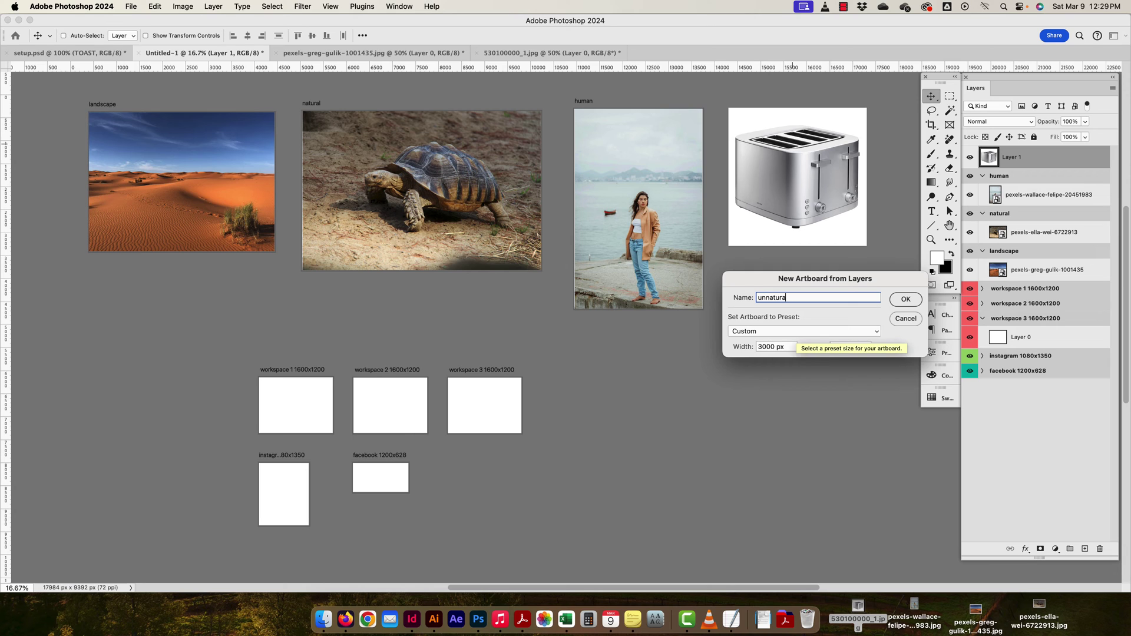
click(905, 300)
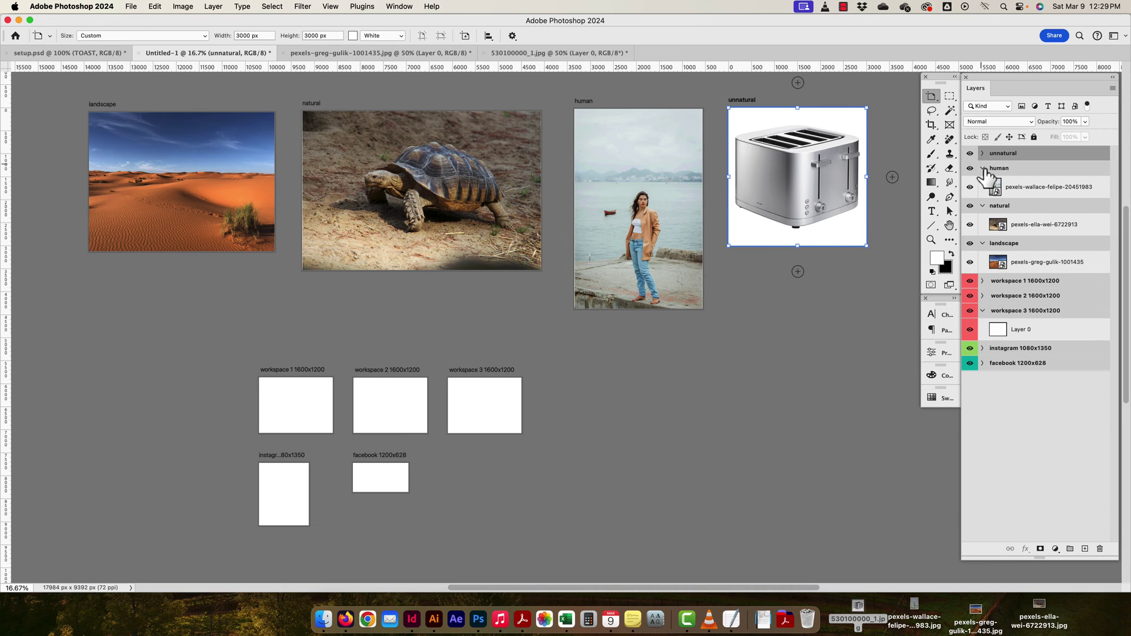
Collapse the human, natural and landscape artboards in the layer list, and re-expand all four photo artboards to show their contents.
click(982, 168)
click(982, 184)
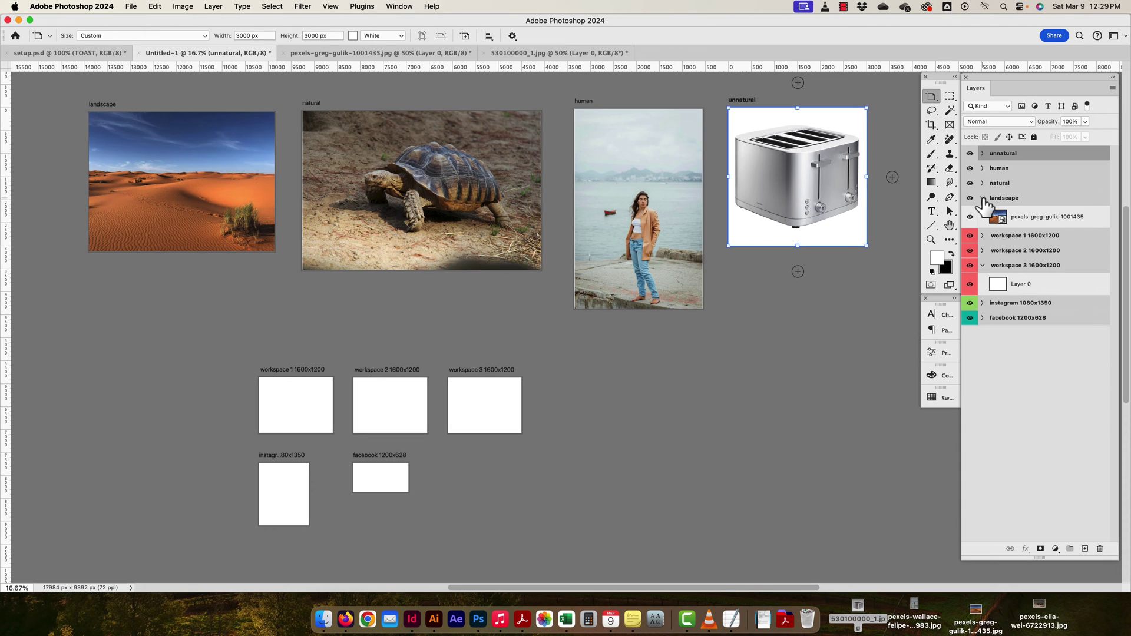
click(982, 197)
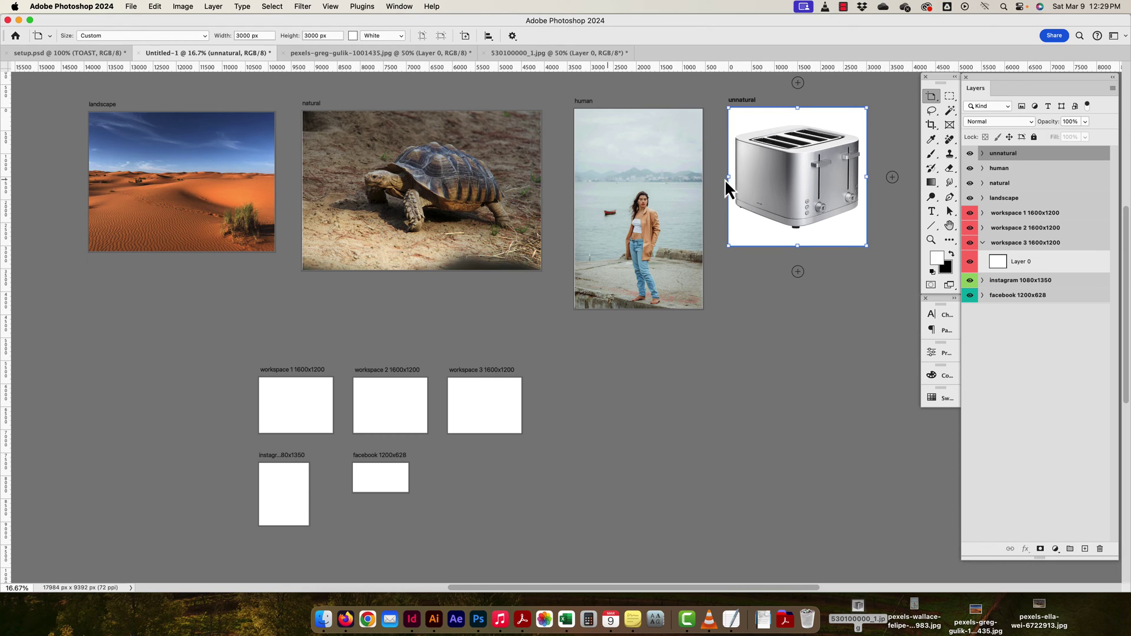
click(982, 154)
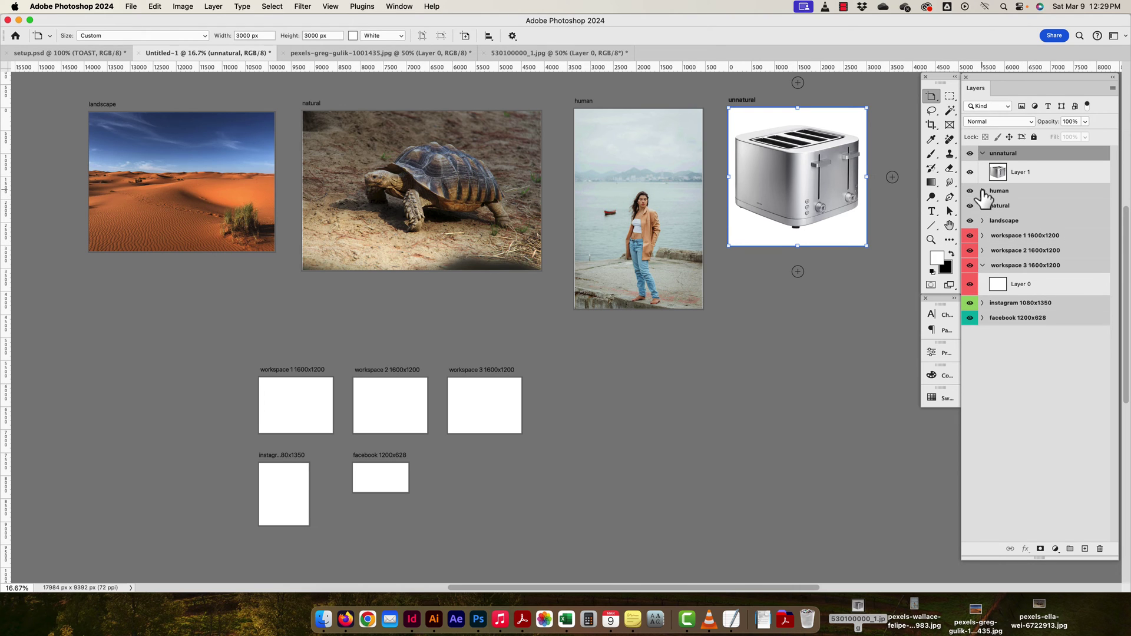
click(981, 190)
click(982, 228)
click(982, 265)
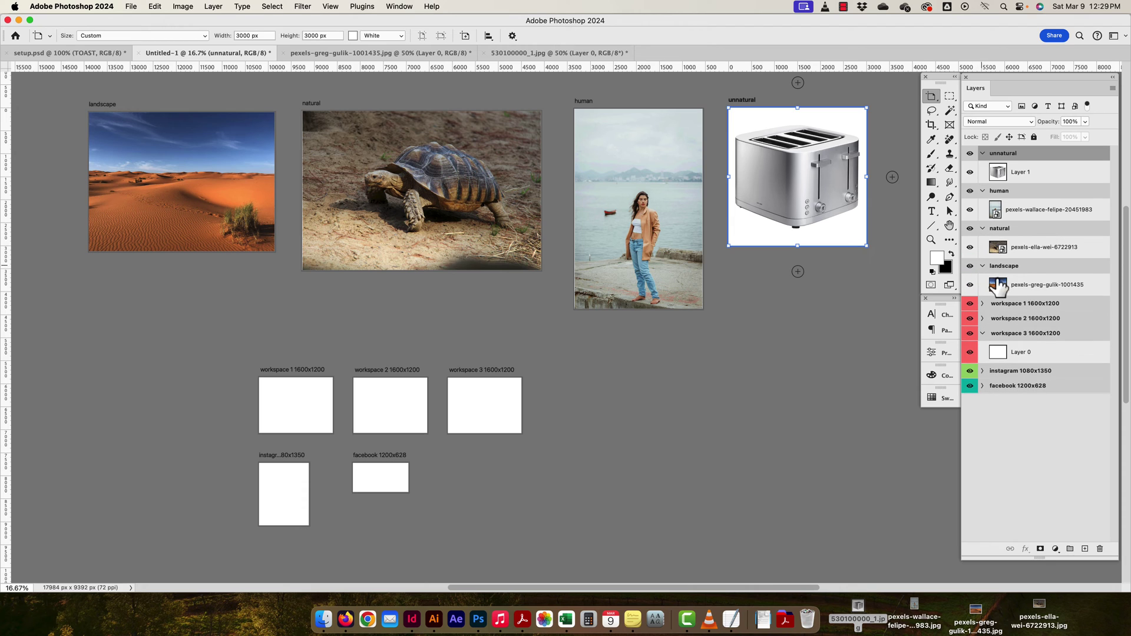
Convert the toaster layer in the unnatural artboard to a smart object.
click(1005, 172)
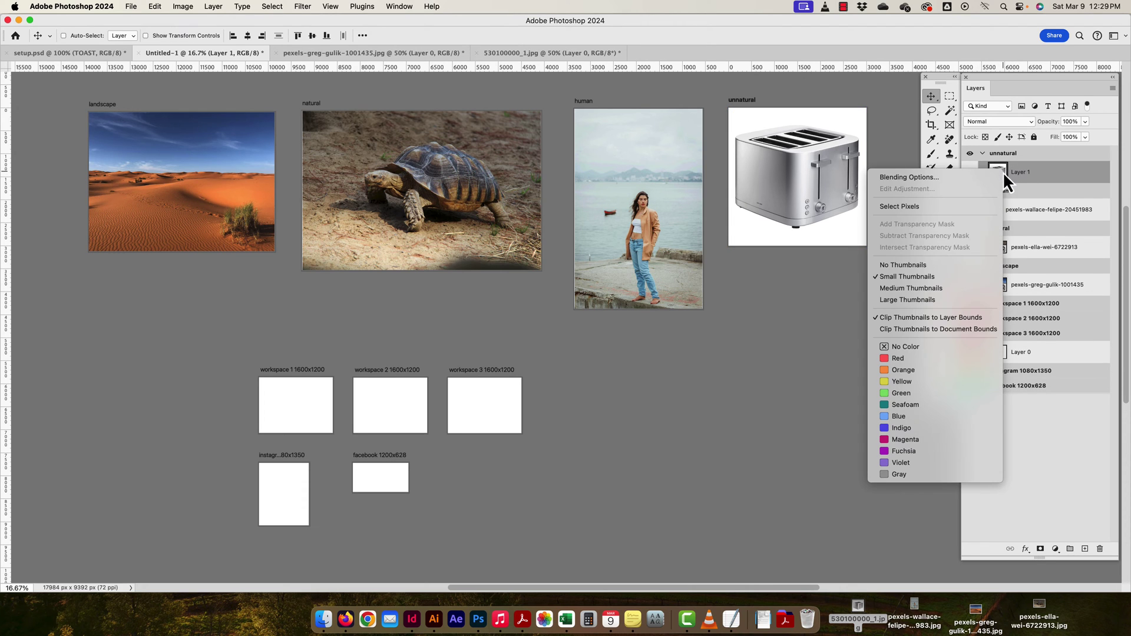
right_click(1002, 172)
click(1069, 170)
right_click(1057, 170)
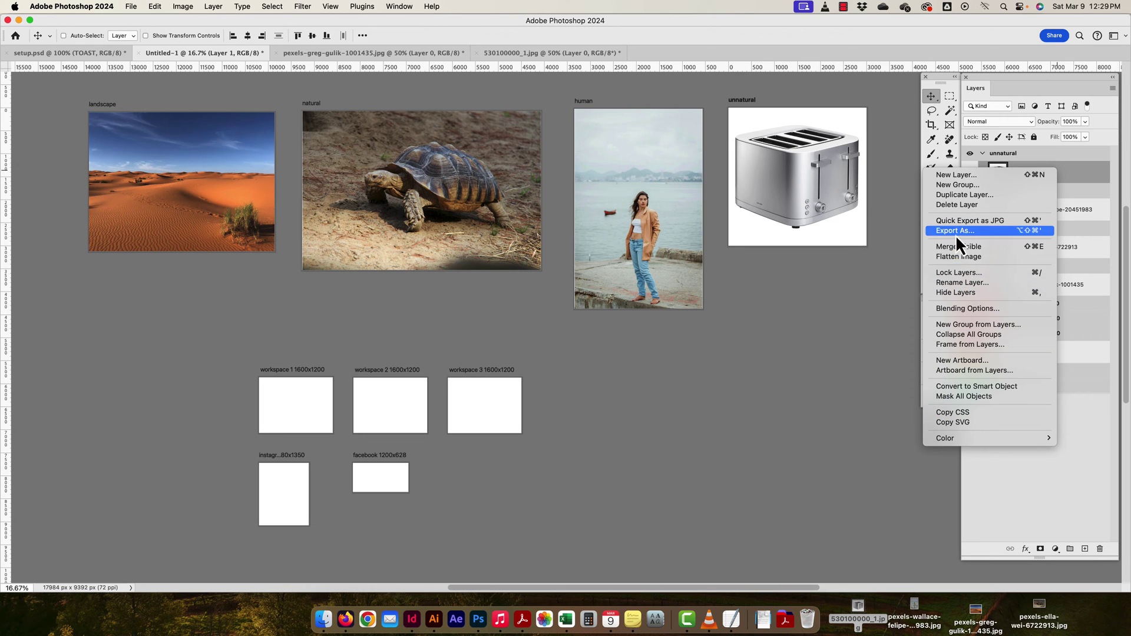
click(967, 386)
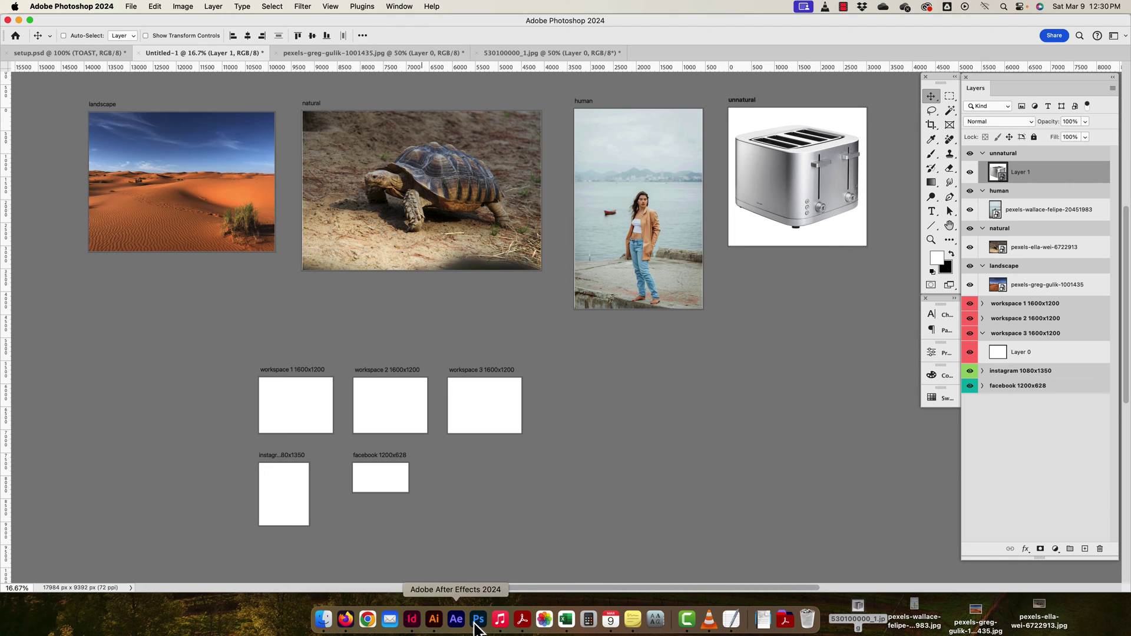
Switch to Firefox and close the image information tab and the toaster JPEG tab, returning to the Google toaster image search.
click(345, 619)
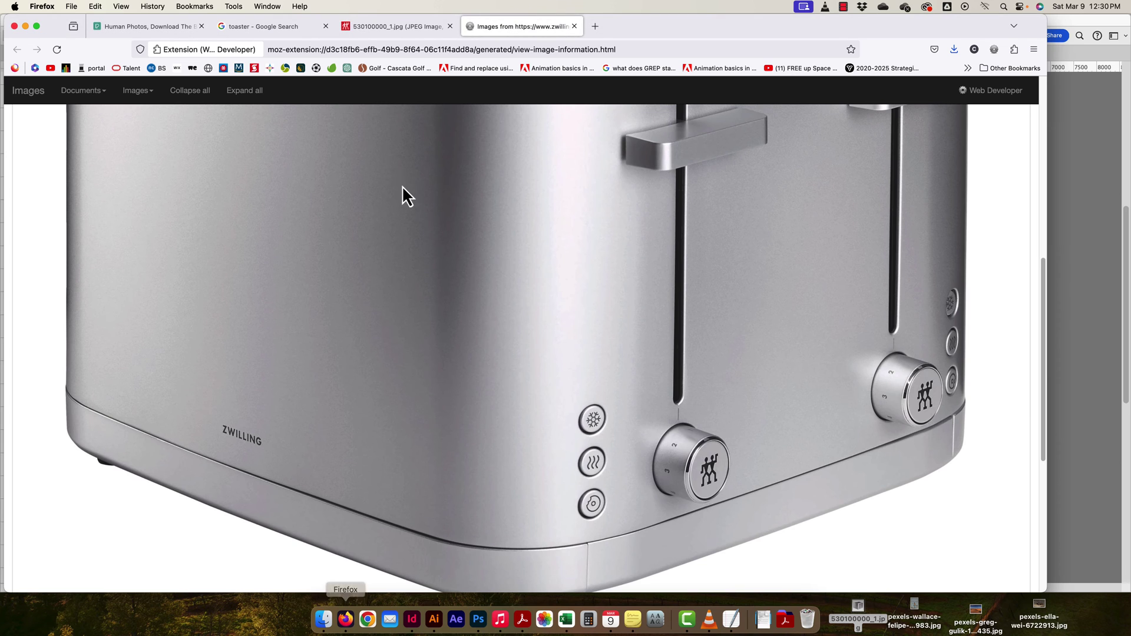
click(575, 26)
click(450, 26)
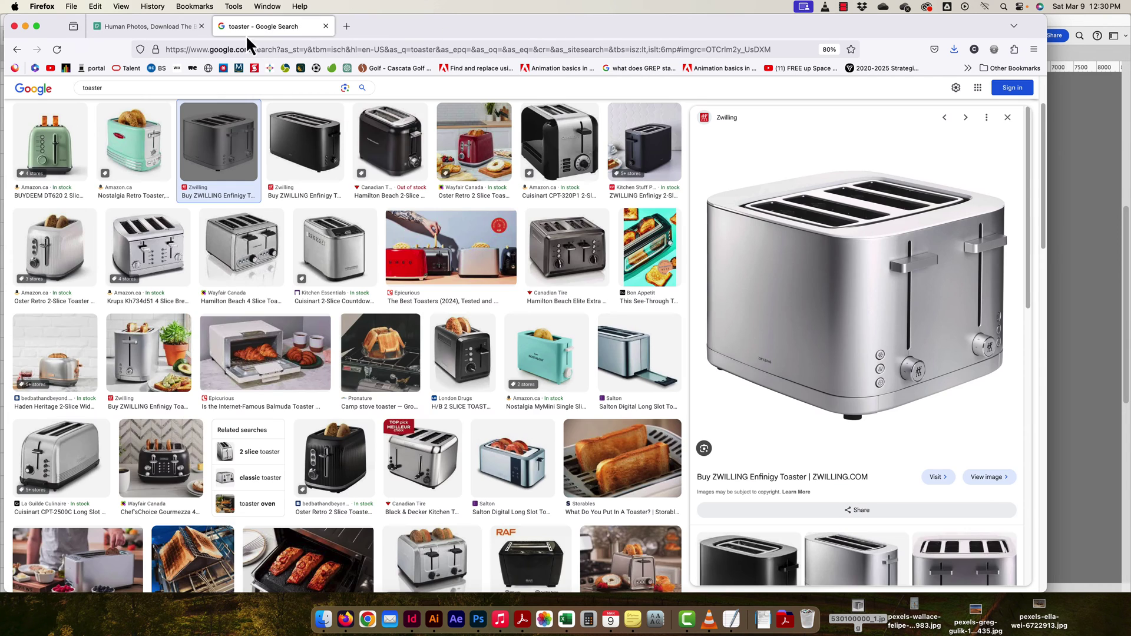
Close the old toaster results tab and search Google Images for "toaster" in a new tab.
click(326, 26)
key(super+t)
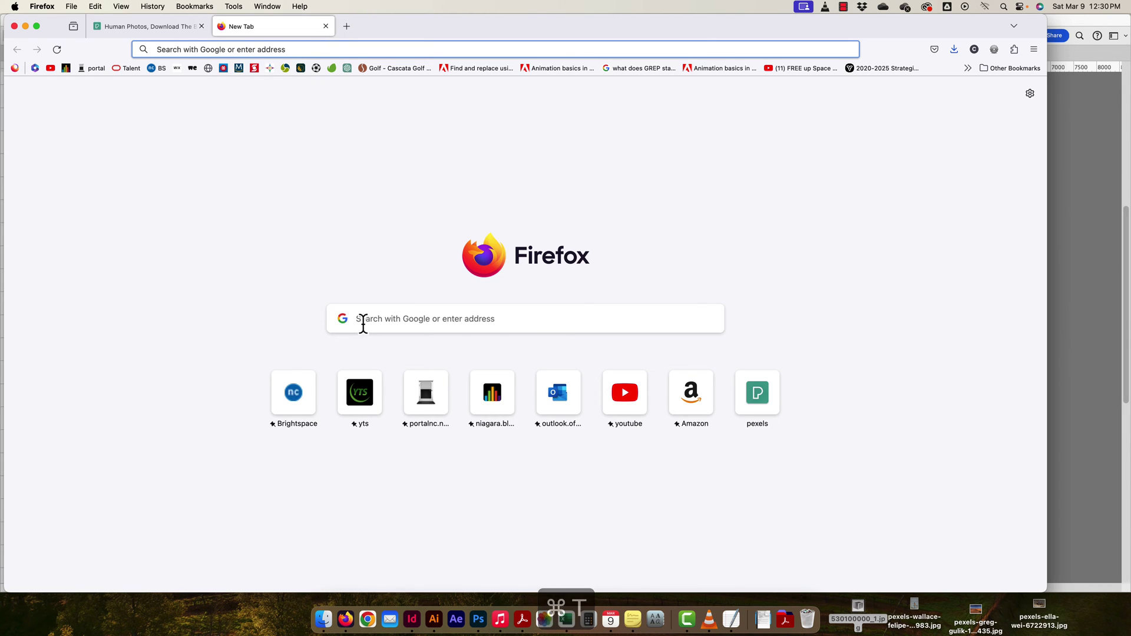
click(363, 323)
text(toaster)
key(Return)
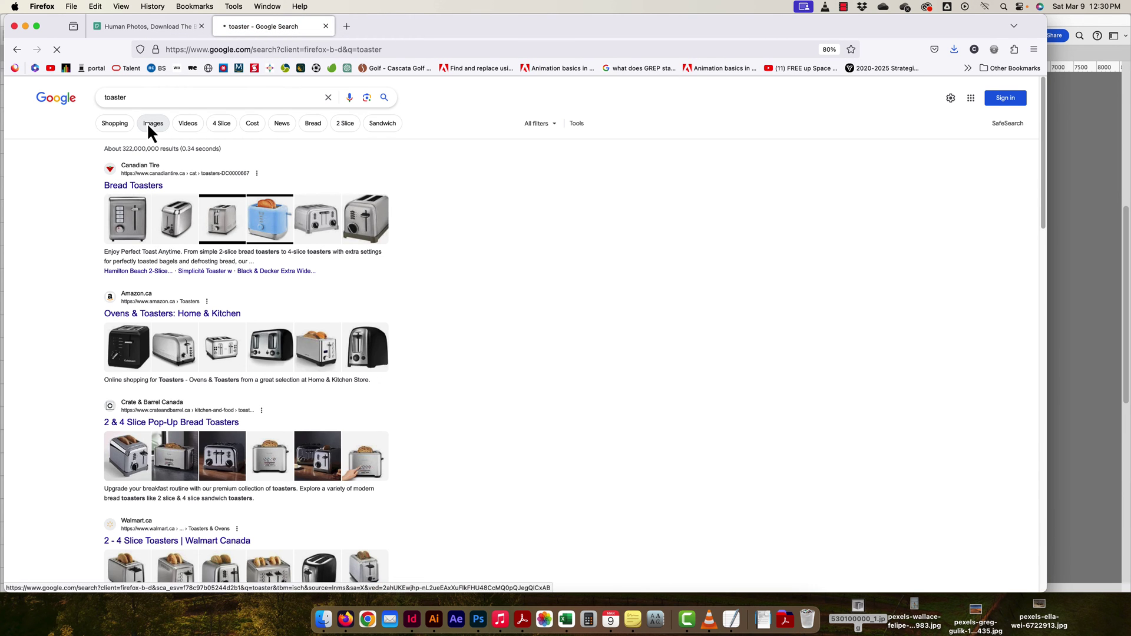
click(146, 123)
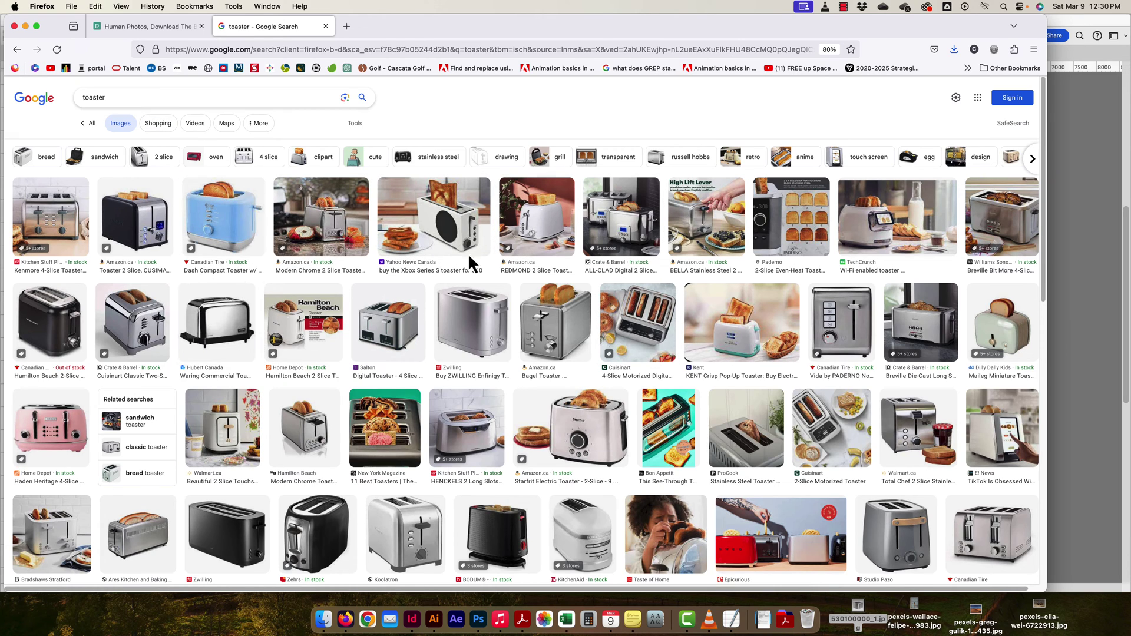
Run an advanced image search for toaster with the image size limited to Larger than 6 MP.
click(955, 97)
click(918, 281)
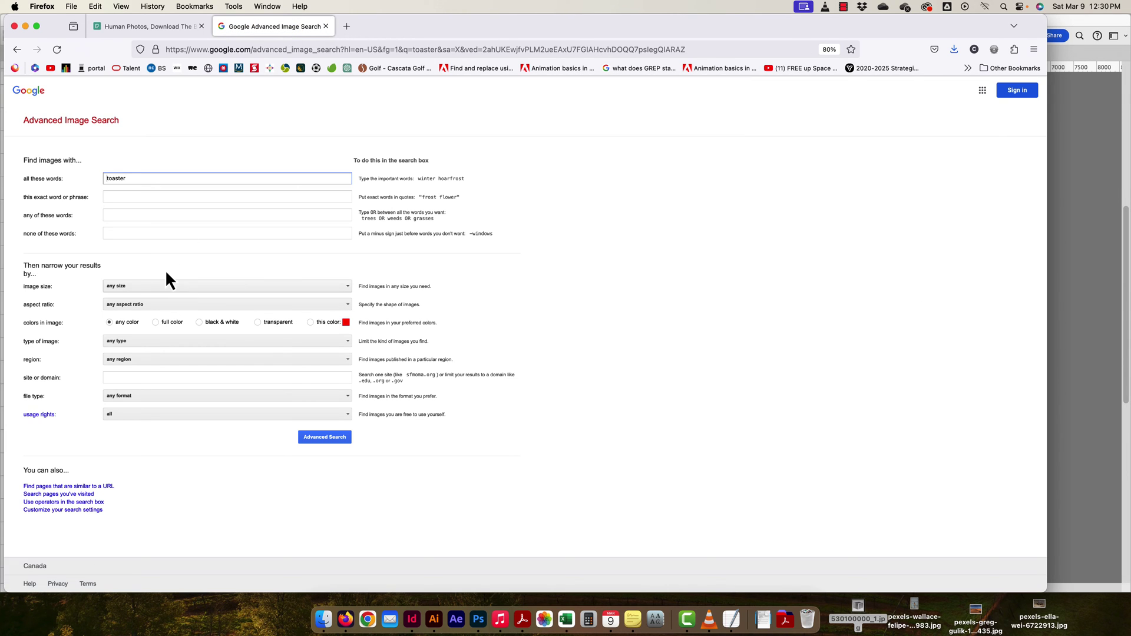
click(204, 289)
scroll(348, 318, down, 1)
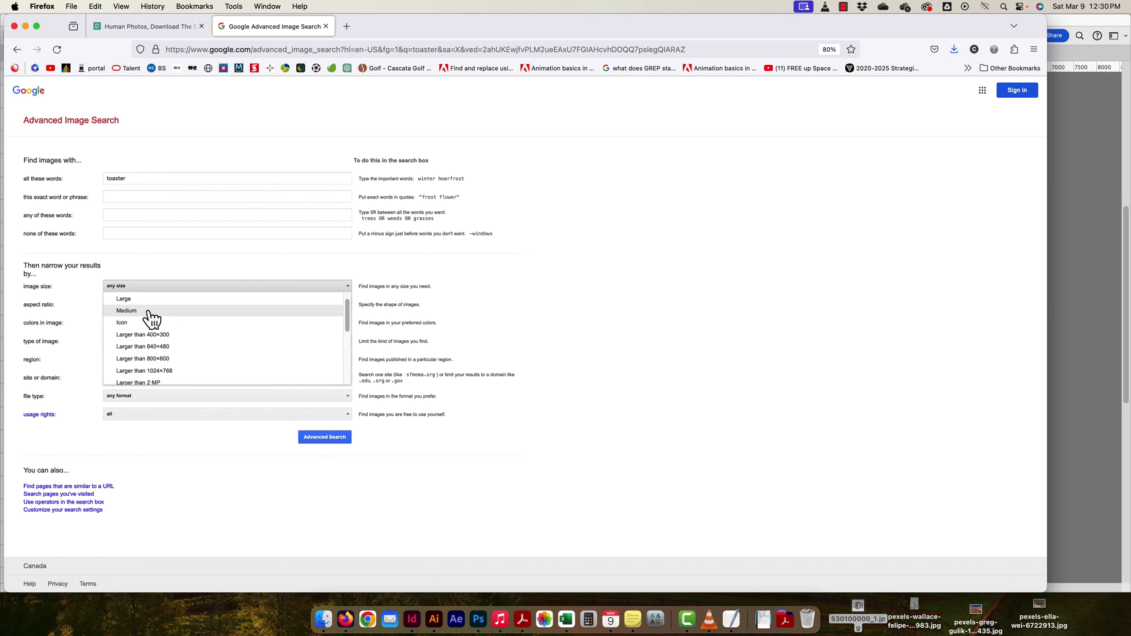
scroll(346, 332, down, 2)
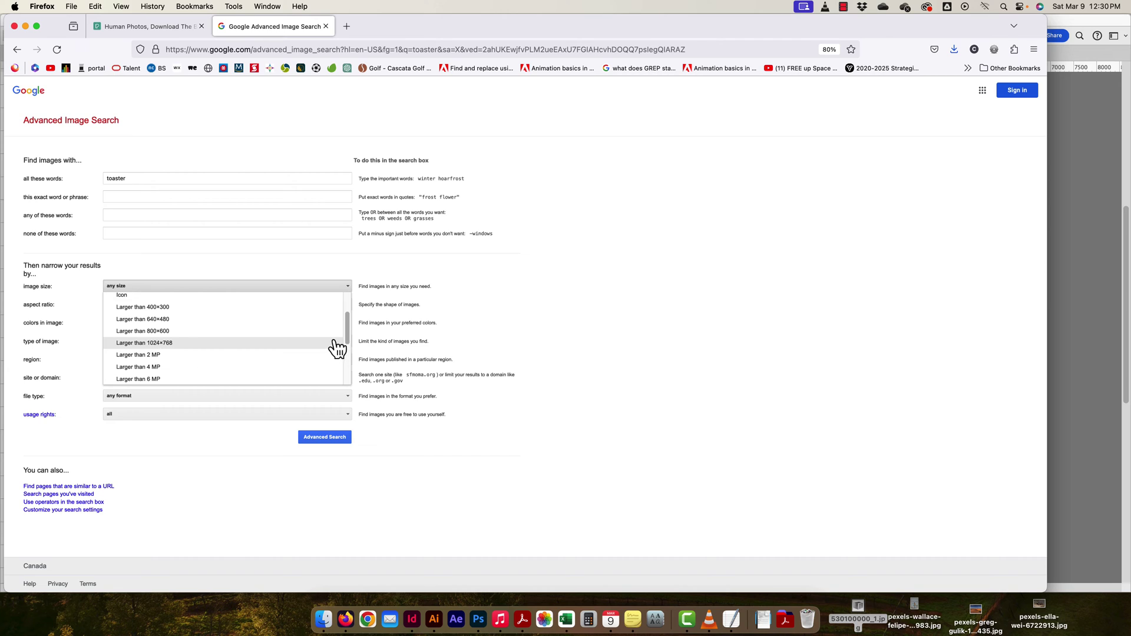
drag(347, 339, 348, 349)
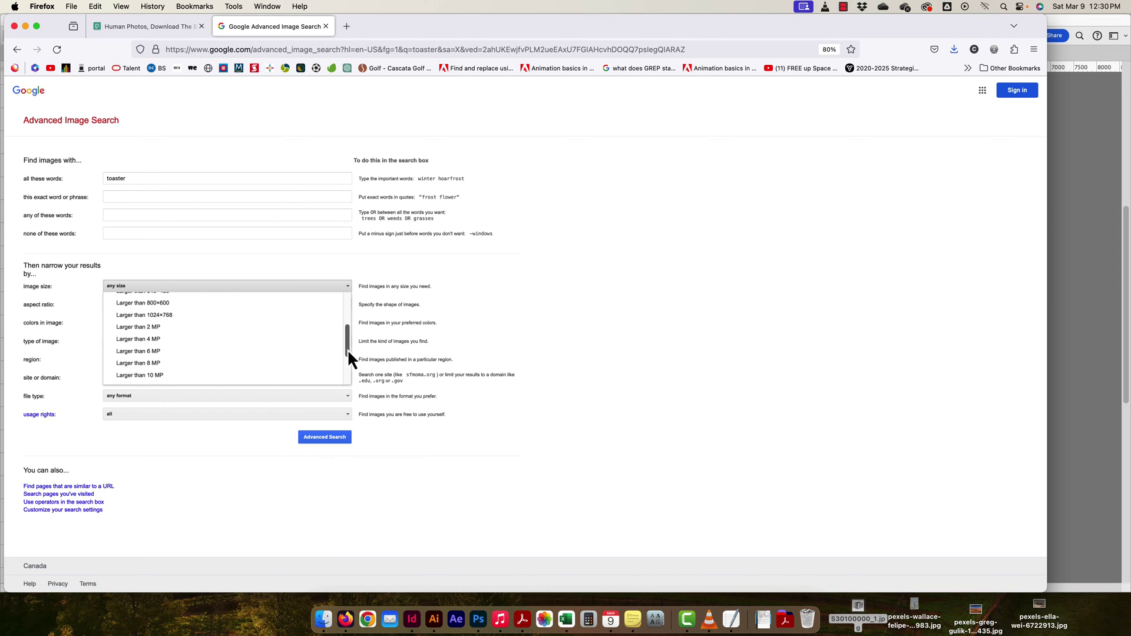
click(148, 352)
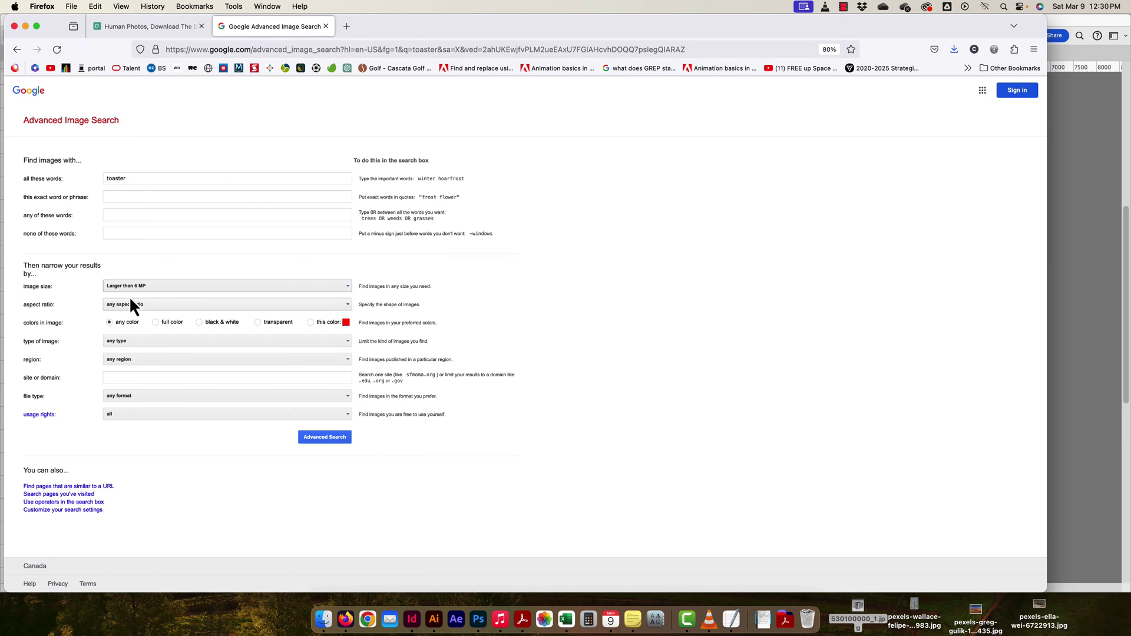
click(333, 436)
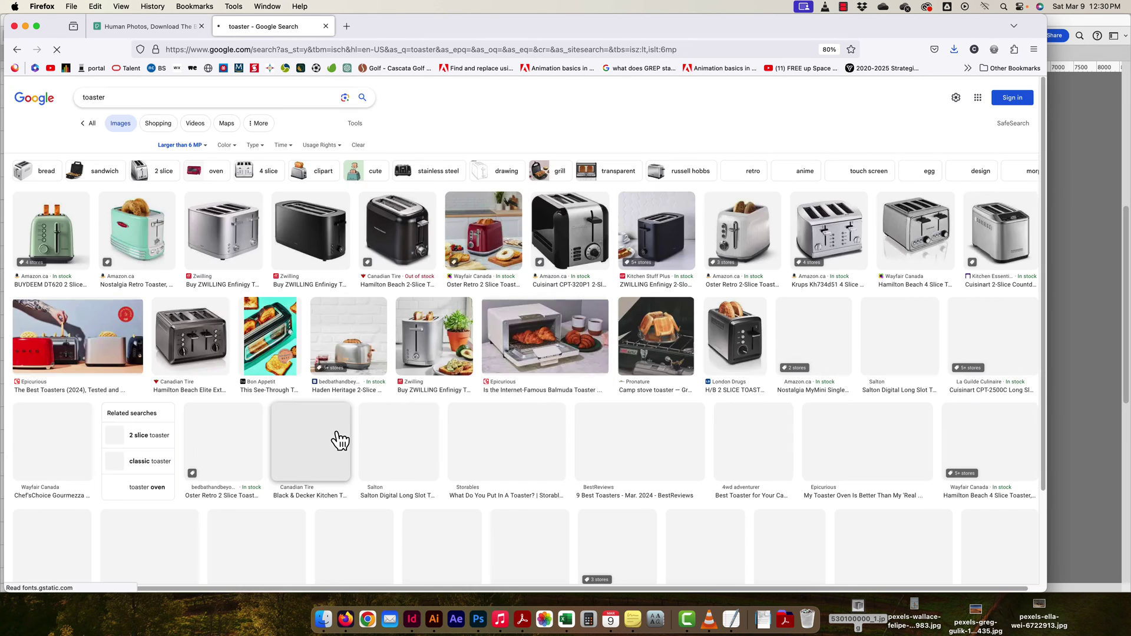
Open the full-size image of the silver Zwilling toaster, copy its image link and close the image's tab.
click(239, 220)
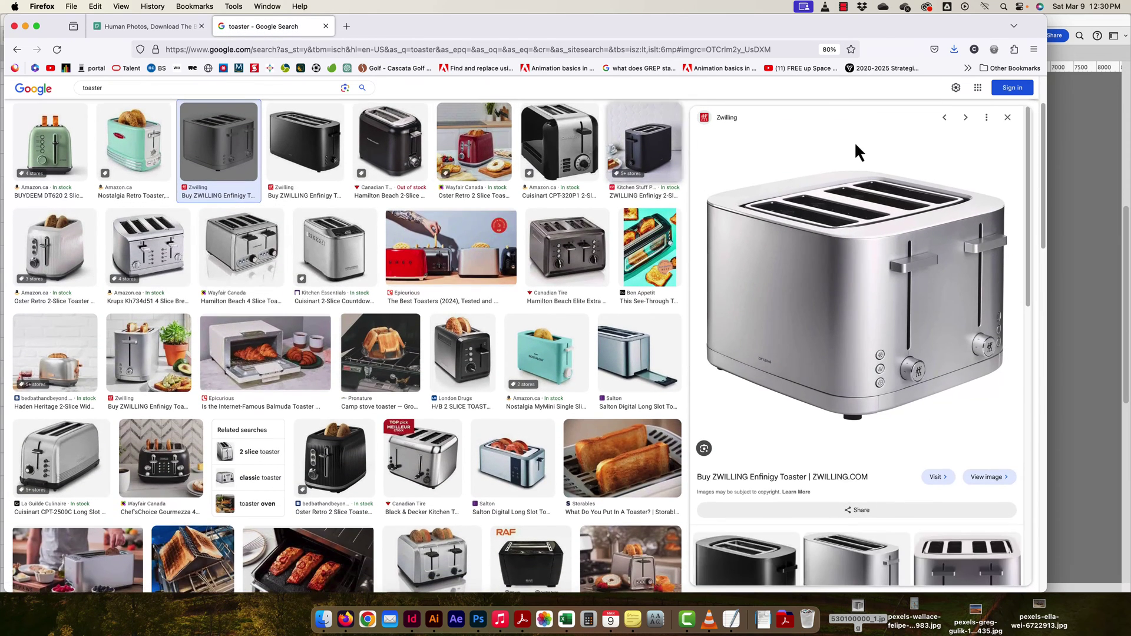
click(991, 476)
right_click(503, 247)
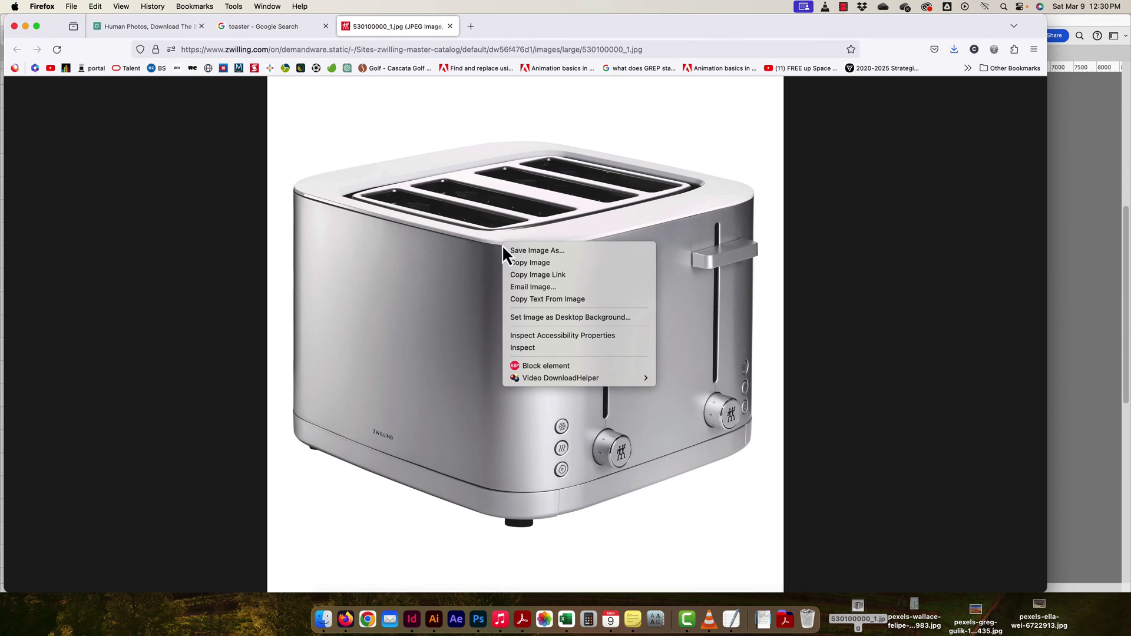
click(556, 274)
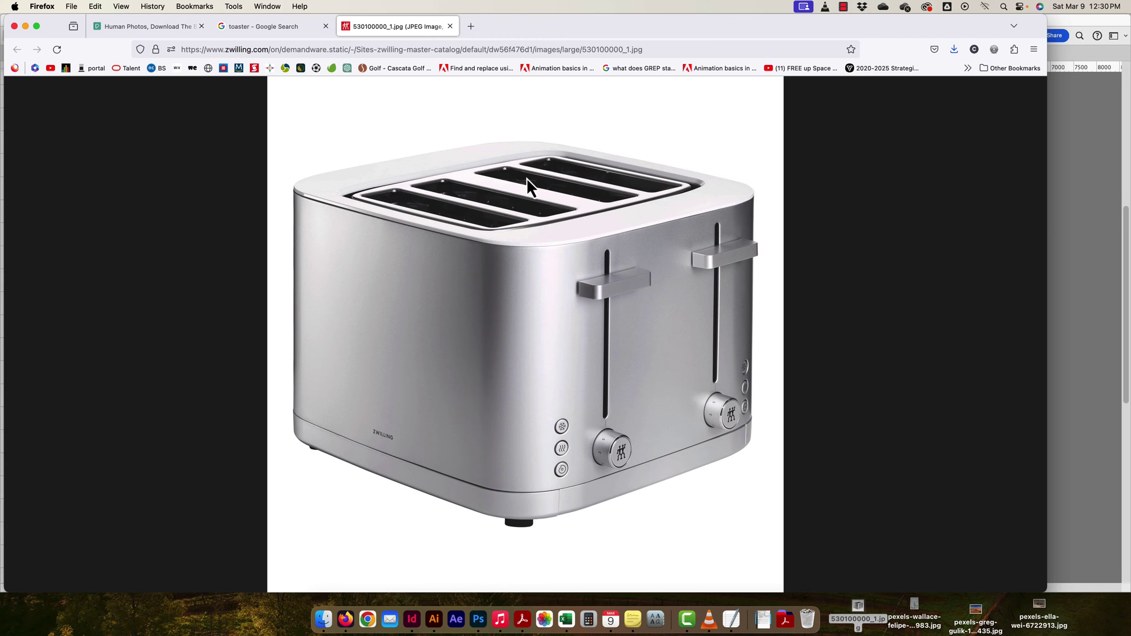
click(450, 26)
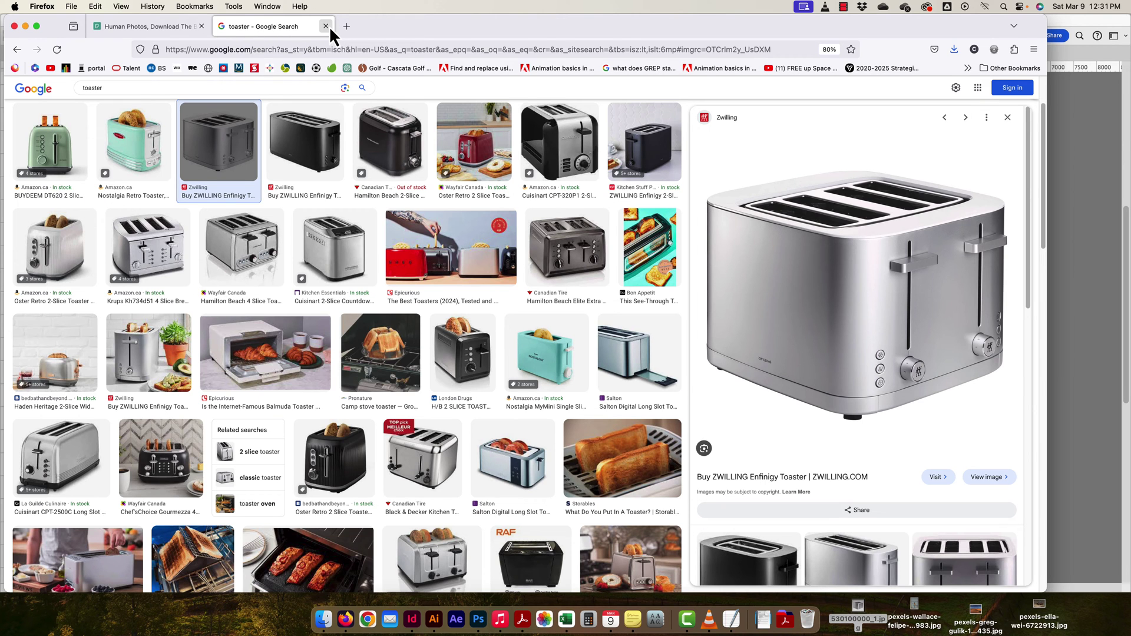
Switch back to Photoshop and collapse the landscape, natural, human, unnatural and workspace 3 artboards in the layer list.
click(25, 26)
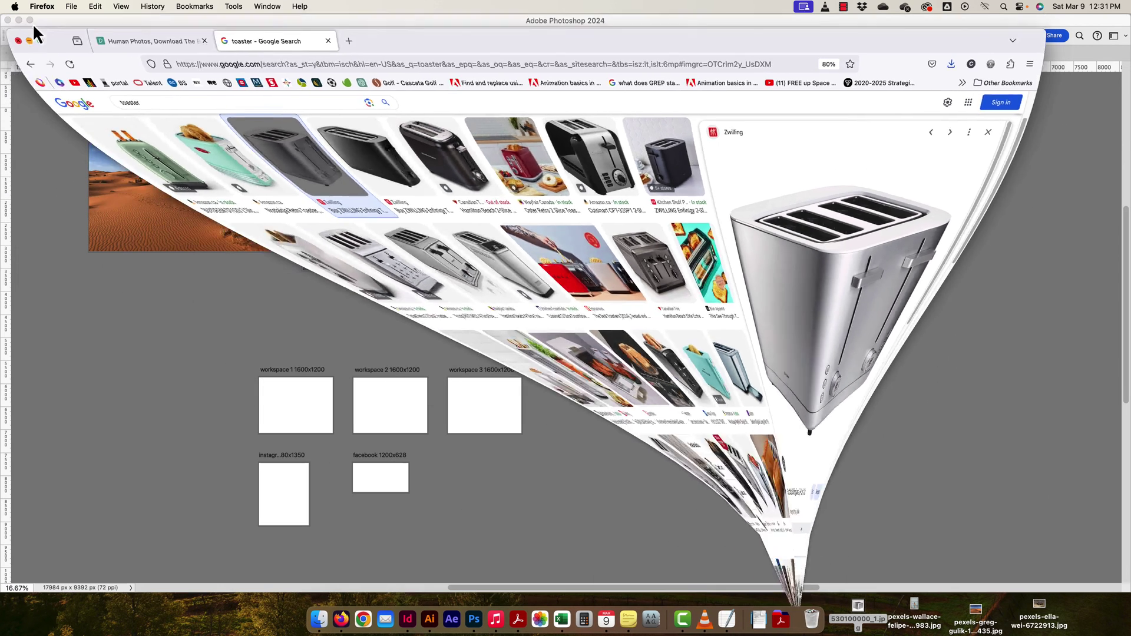
click(369, 292)
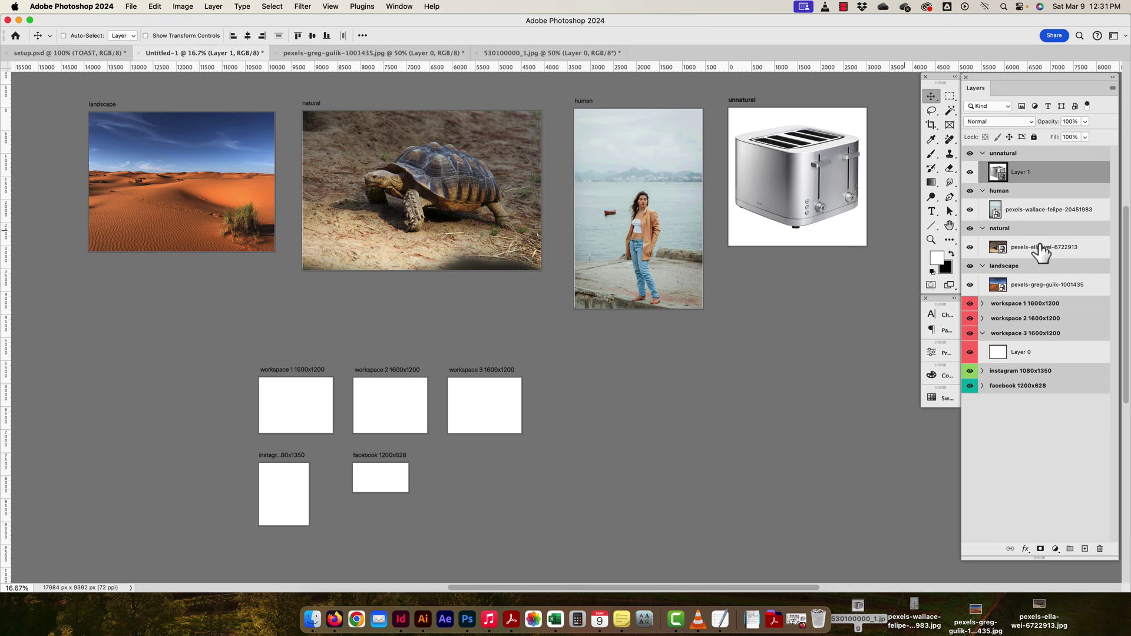
click(982, 266)
click(981, 228)
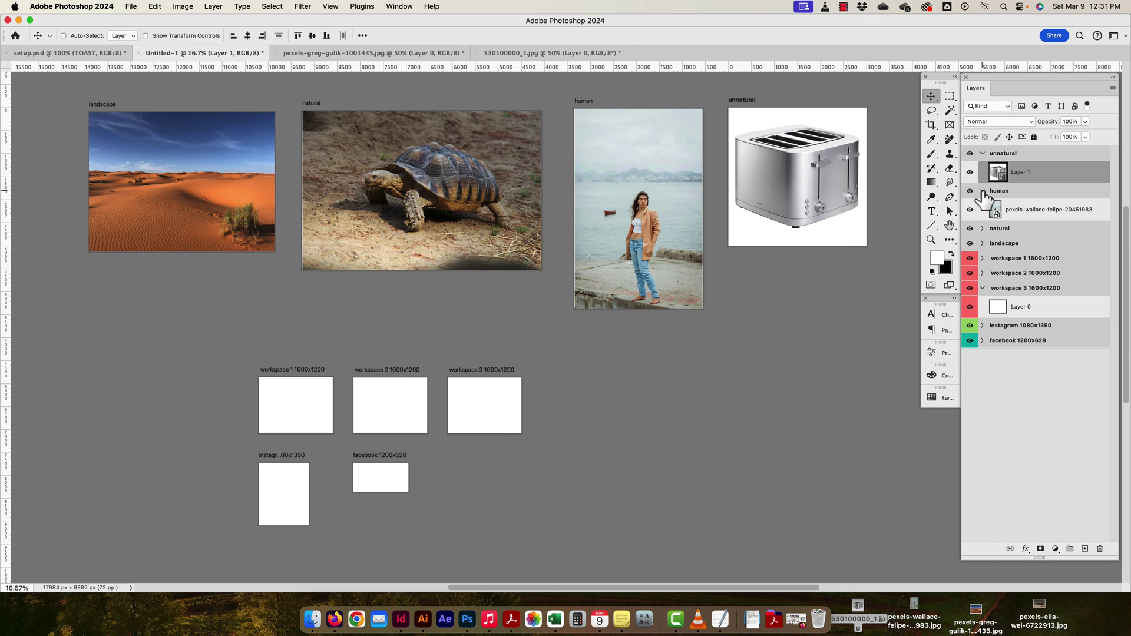
click(981, 190)
click(982, 153)
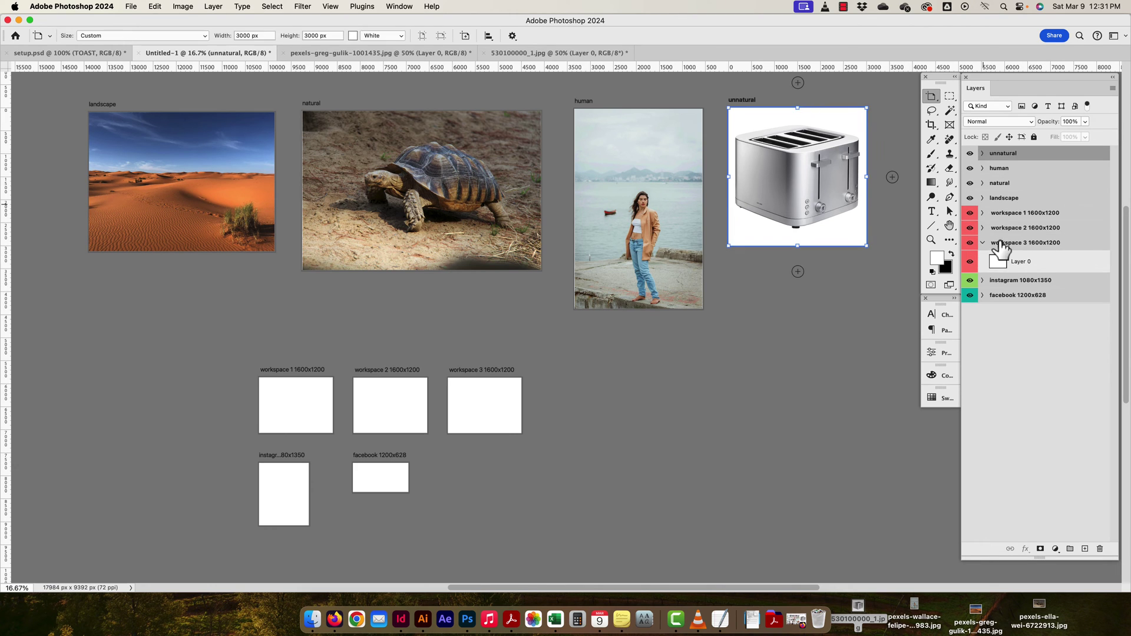
click(982, 242)
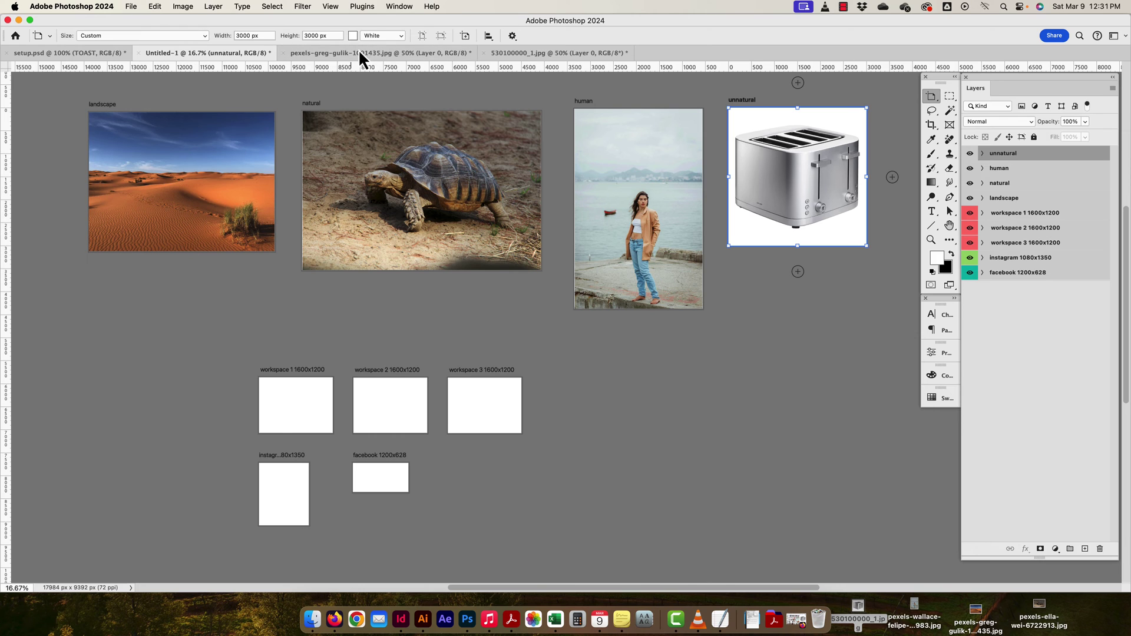
Review the finished desert composite in setup.psd, activate the Move tool and return to the Untitled-1 document.
click(83, 54)
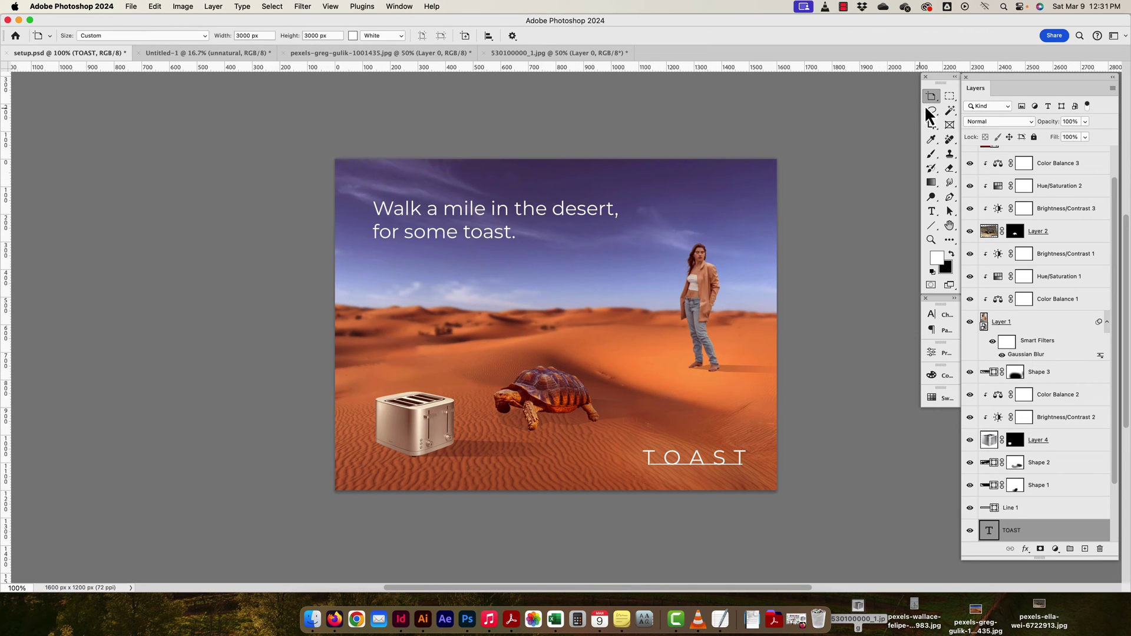
drag(931, 97, 995, 96)
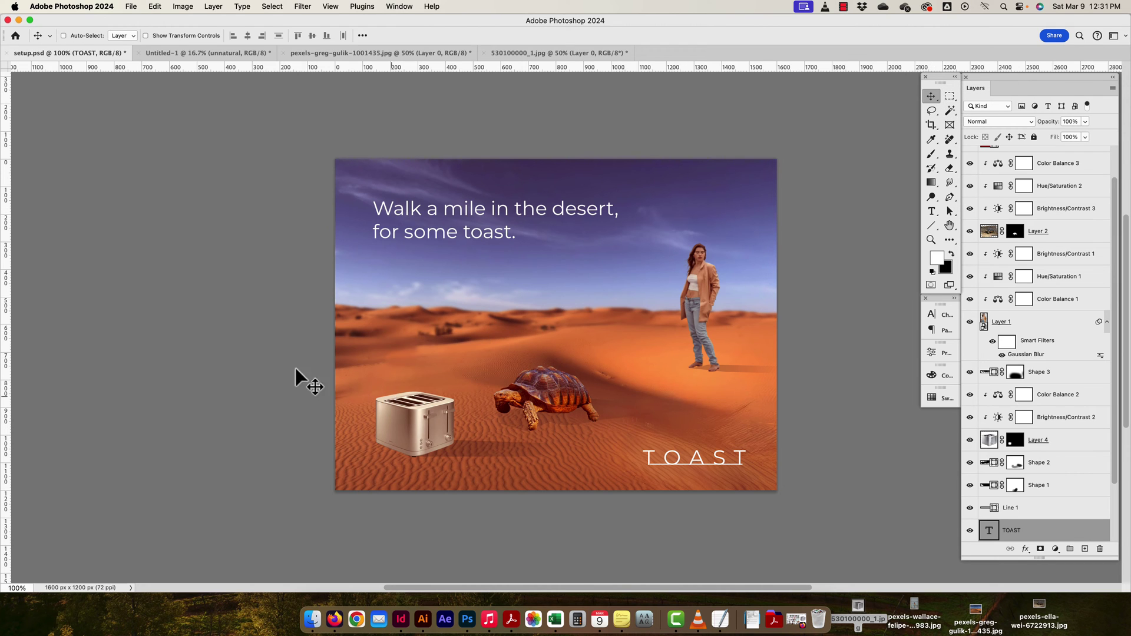
click(265, 54)
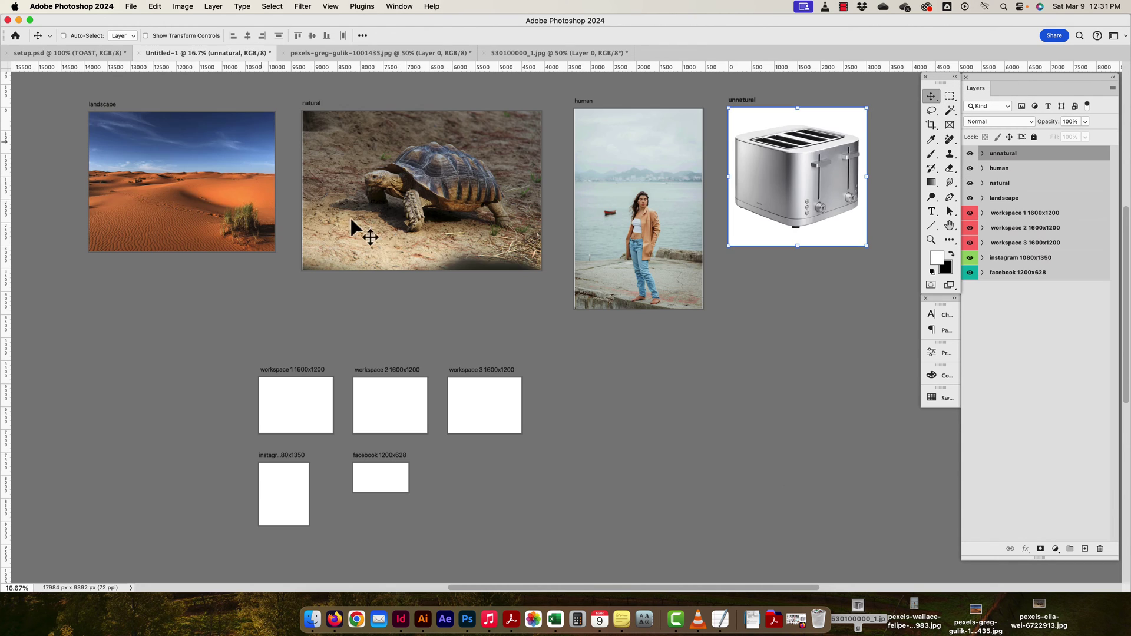
Duplicate the desert photo from the landscape artboard into the workspace 1 artboard.
super+click(171, 178)
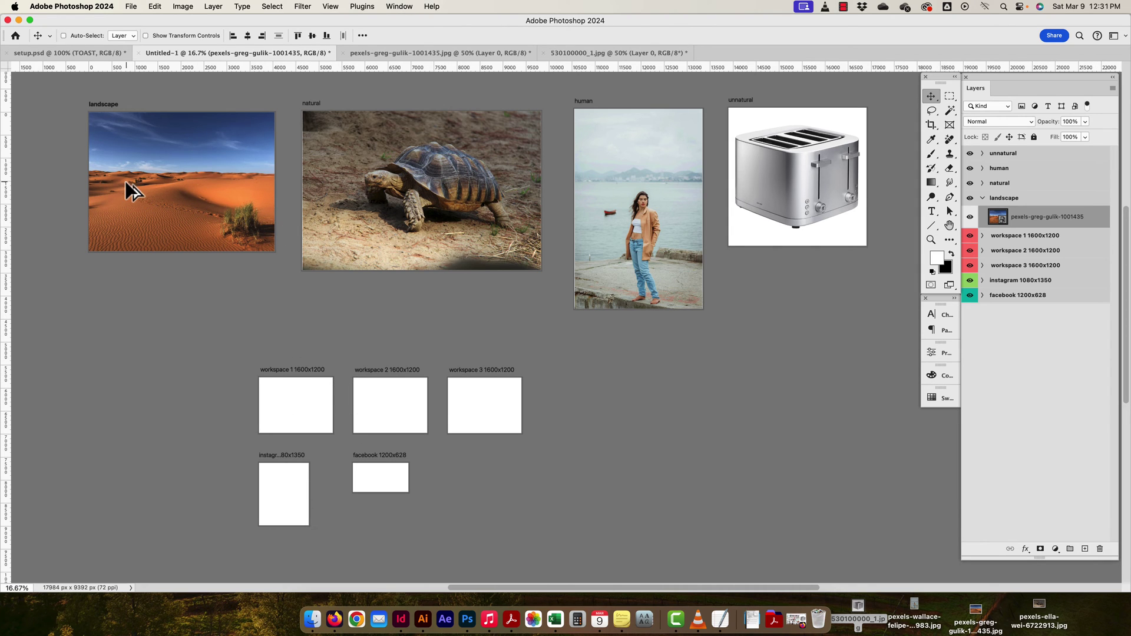
key(super+equal)
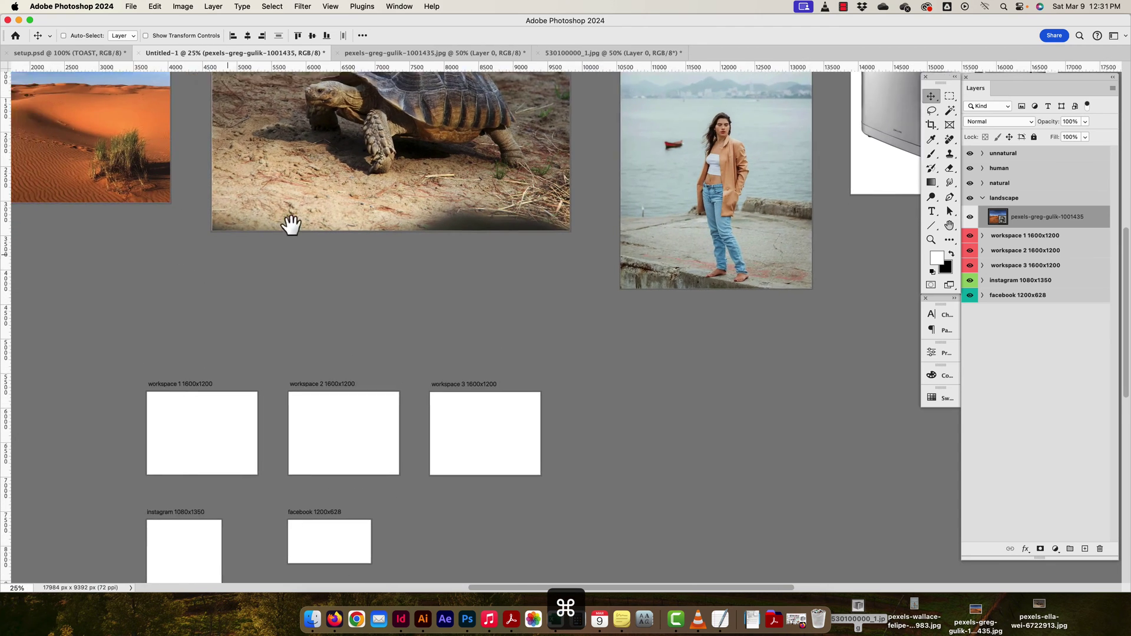
key(super+minus)
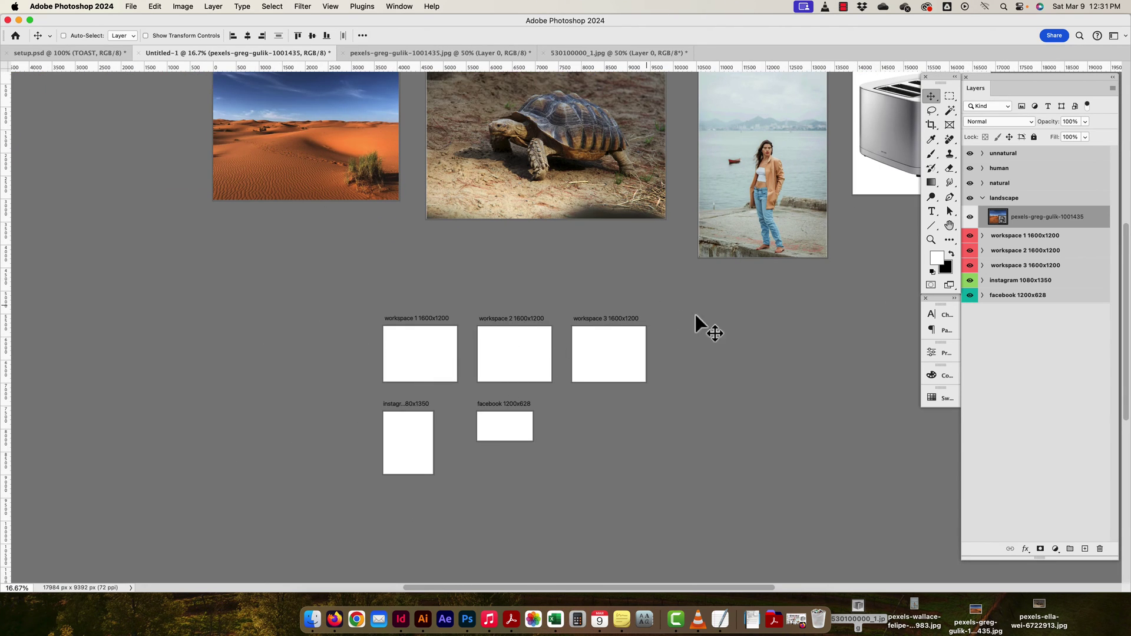
drag(256, 146, 390, 366)
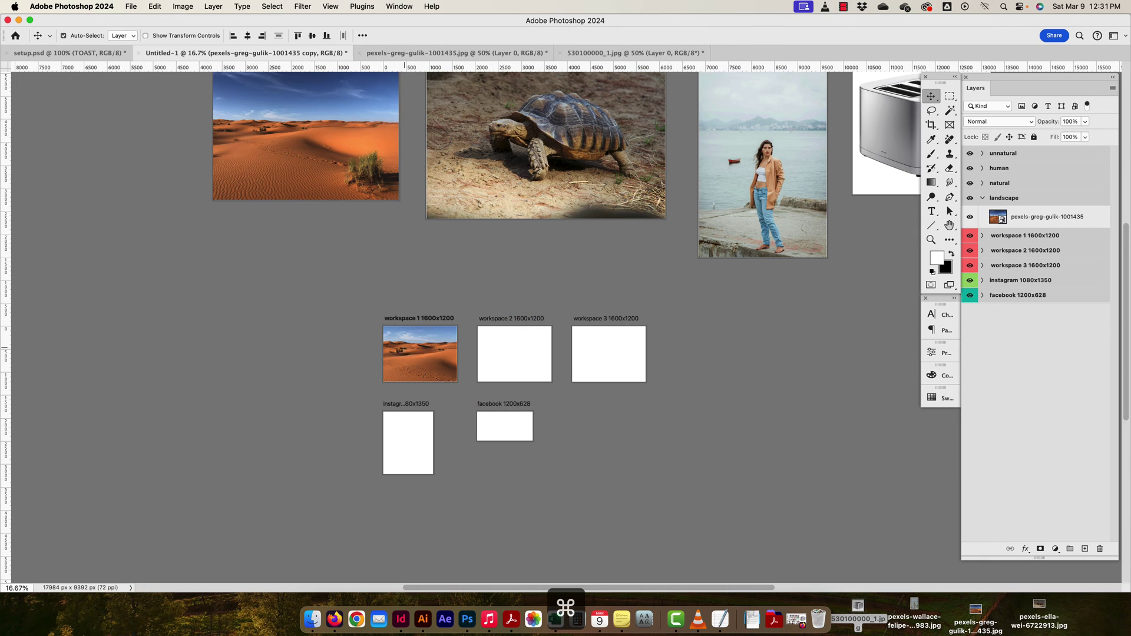
Try moving the desert copy across workspace 1, onto workspace 2, and back to the right side of workspace 1.
key(super+equal)
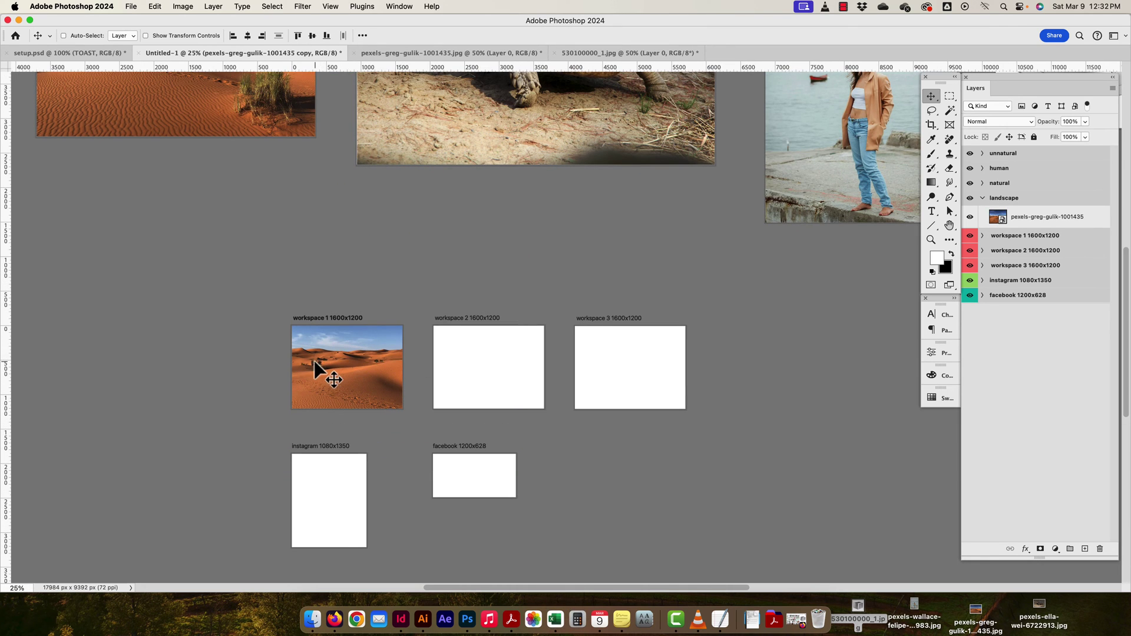
drag(321, 360, 448, 366)
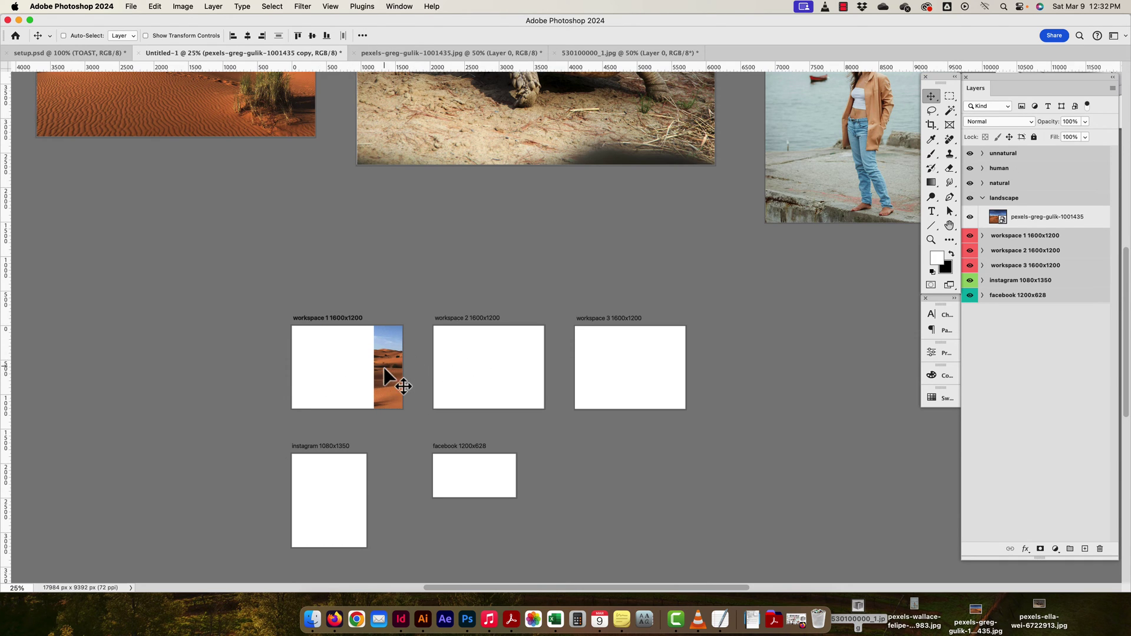
drag(382, 384, 441, 370)
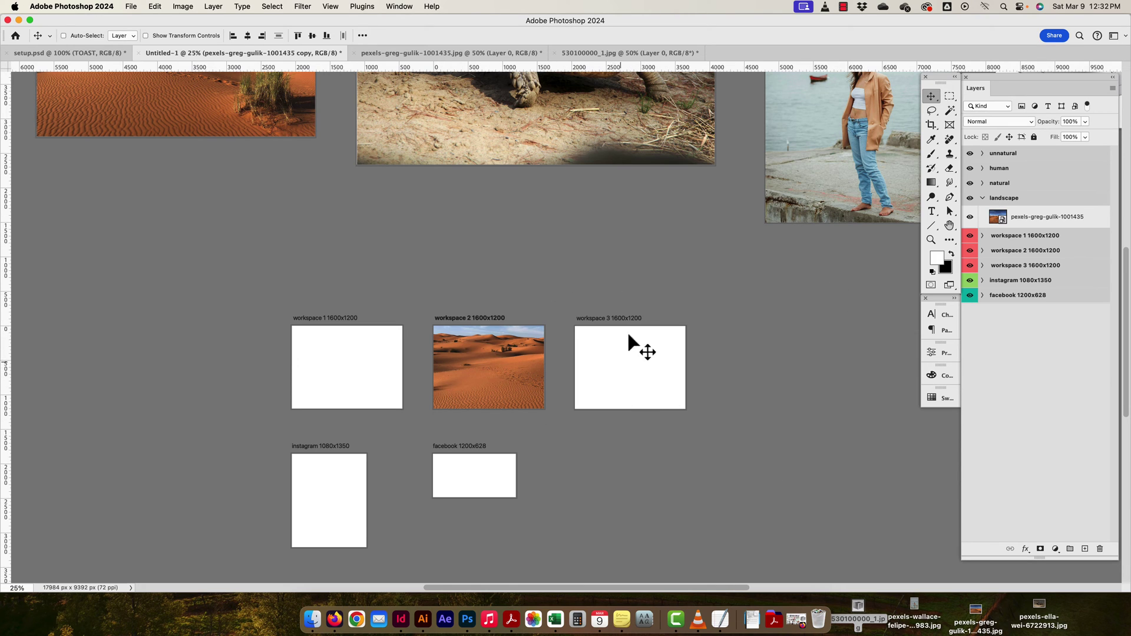
drag(467, 382, 405, 434)
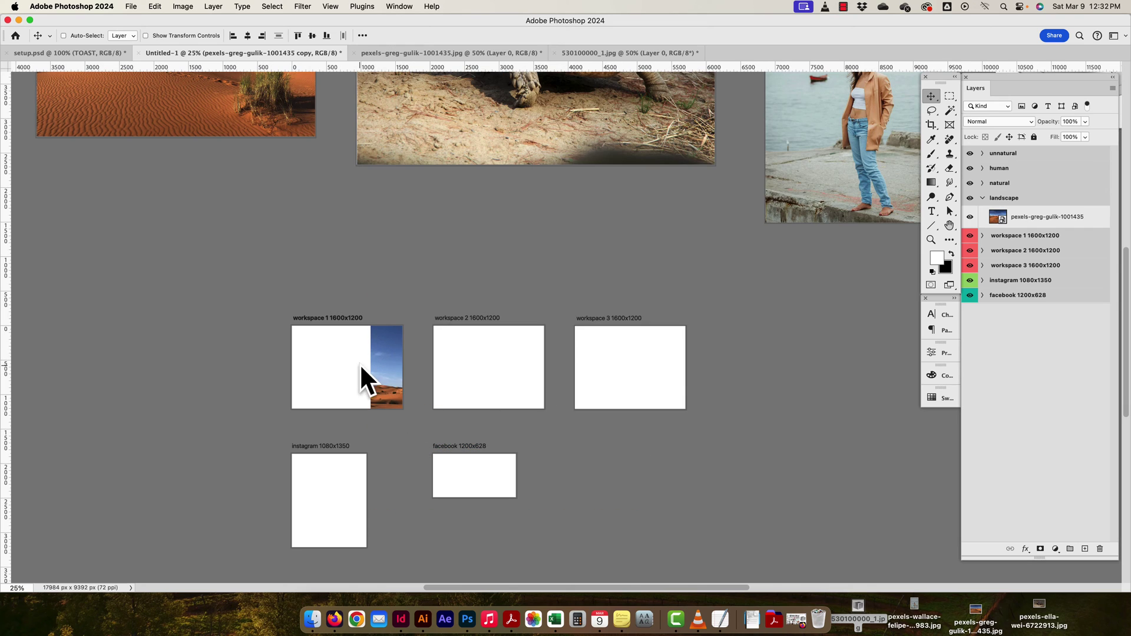
Duplicate the desert copy layer from workspace 1 into workspace 2 and workspace 3, above each artboard's Layer 0.
click(1048, 221)
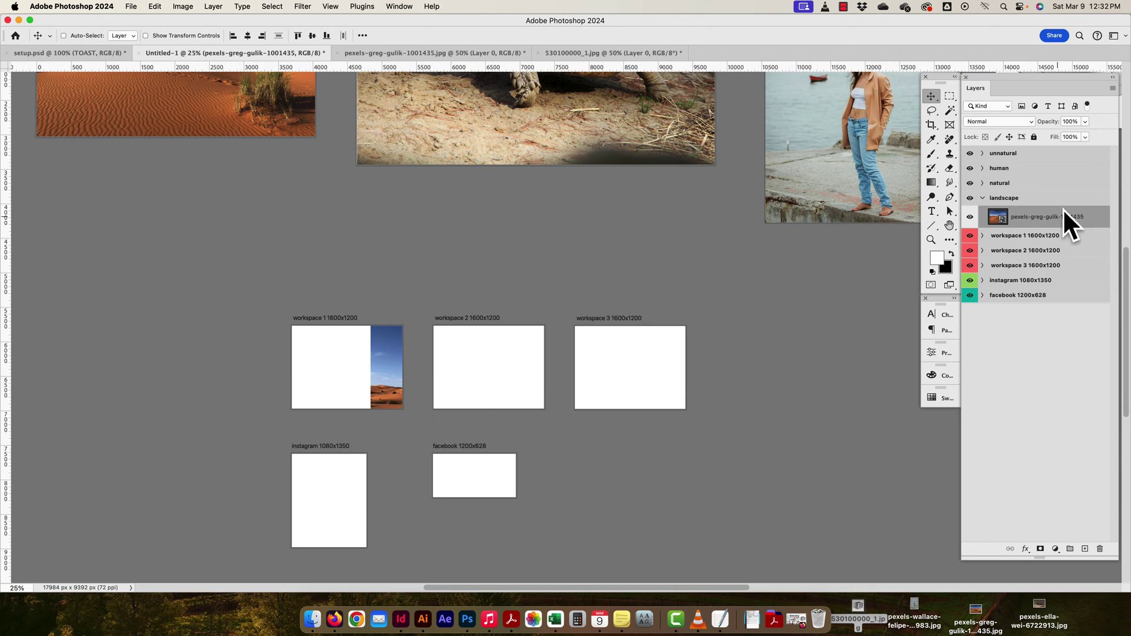
key(super)
super+click(385, 348)
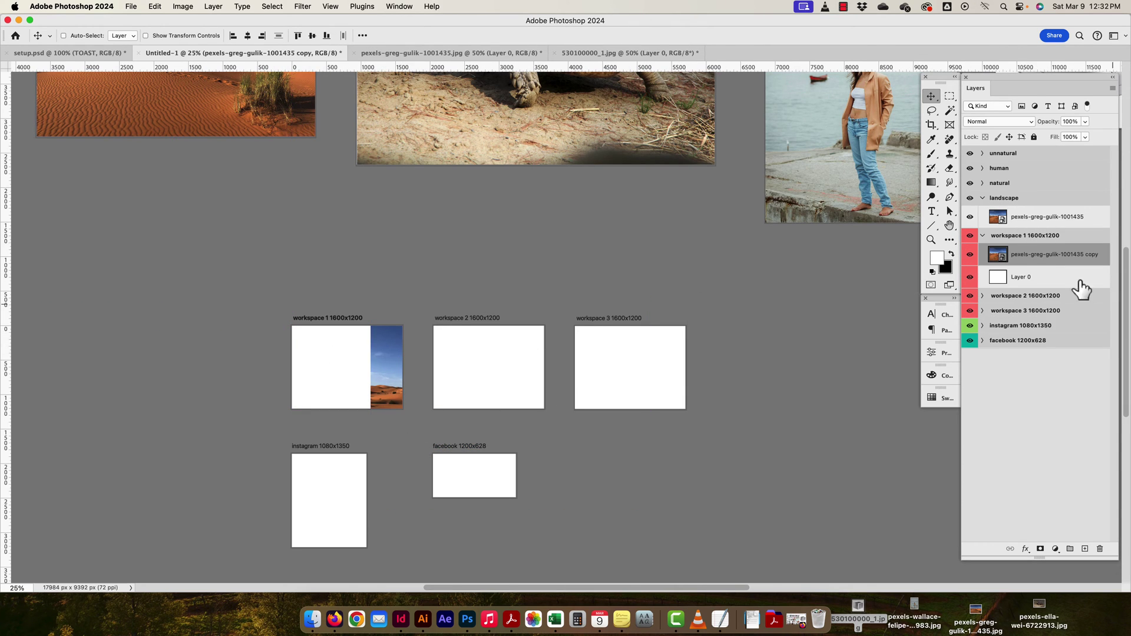
click(983, 296)
shift+click(1030, 277)
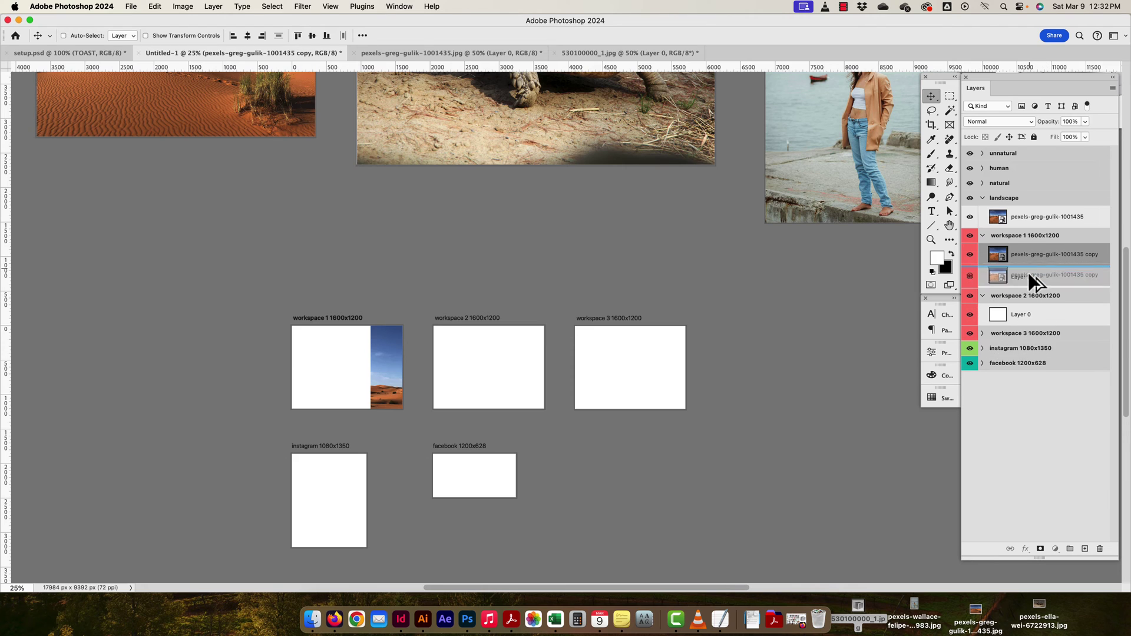
drag(1030, 277, 1045, 364)
click(982, 356)
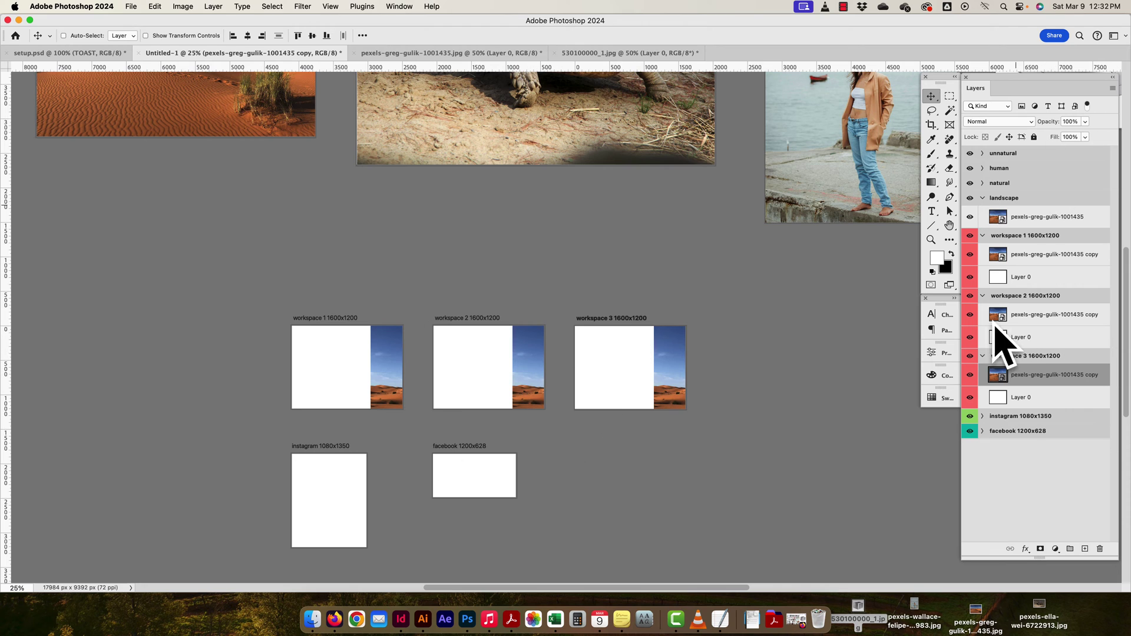
Undo the desert layer duplicates in workspace 2 and workspace 3.
key(super+z)
key(super+z)
key(super+z)
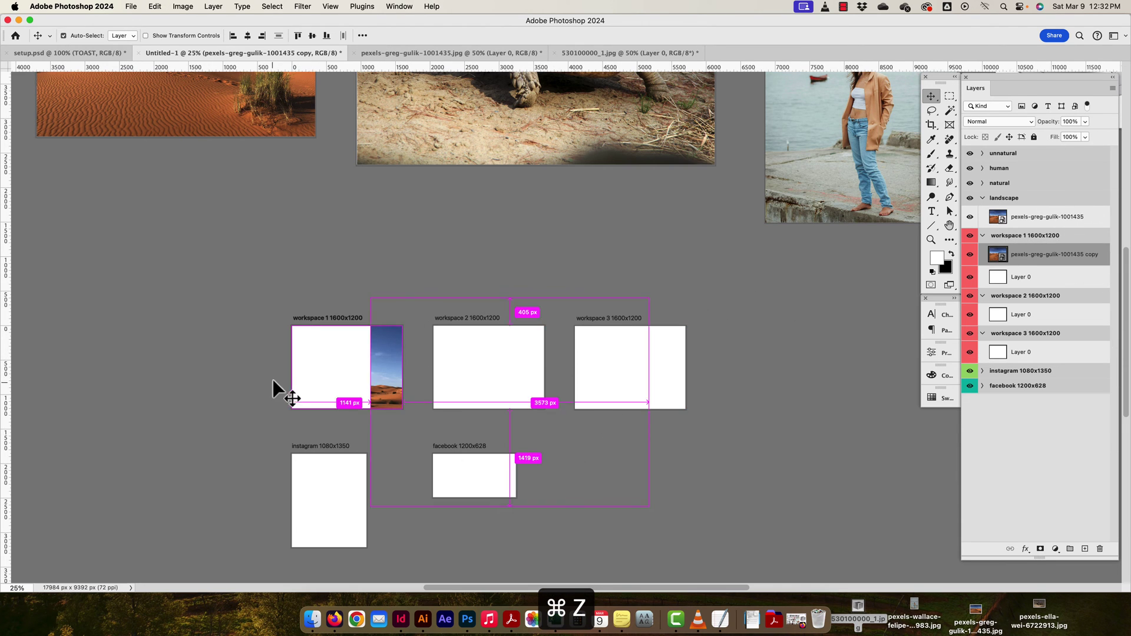
key(super+z)
Move the desert copy left so it fills the whole workspace 1 artboard.
drag(476, 369, 316, 370)
key(super+y)
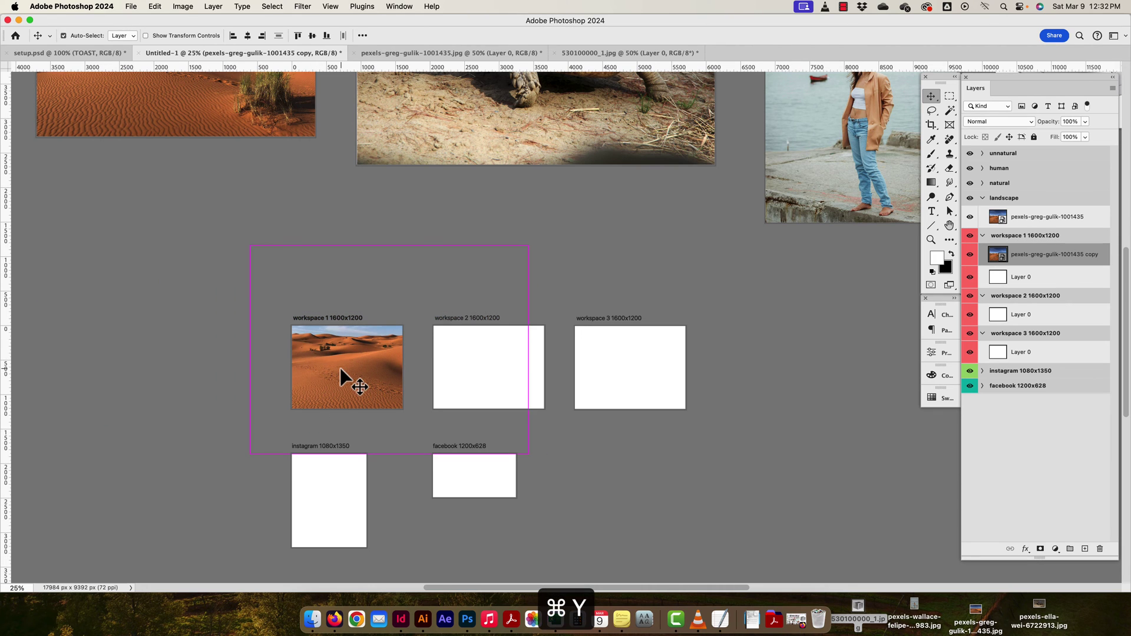
Scale the desert copy down and reposition it so the whole scene, with sky and shrub, fills workspace 1.
key(super+t)
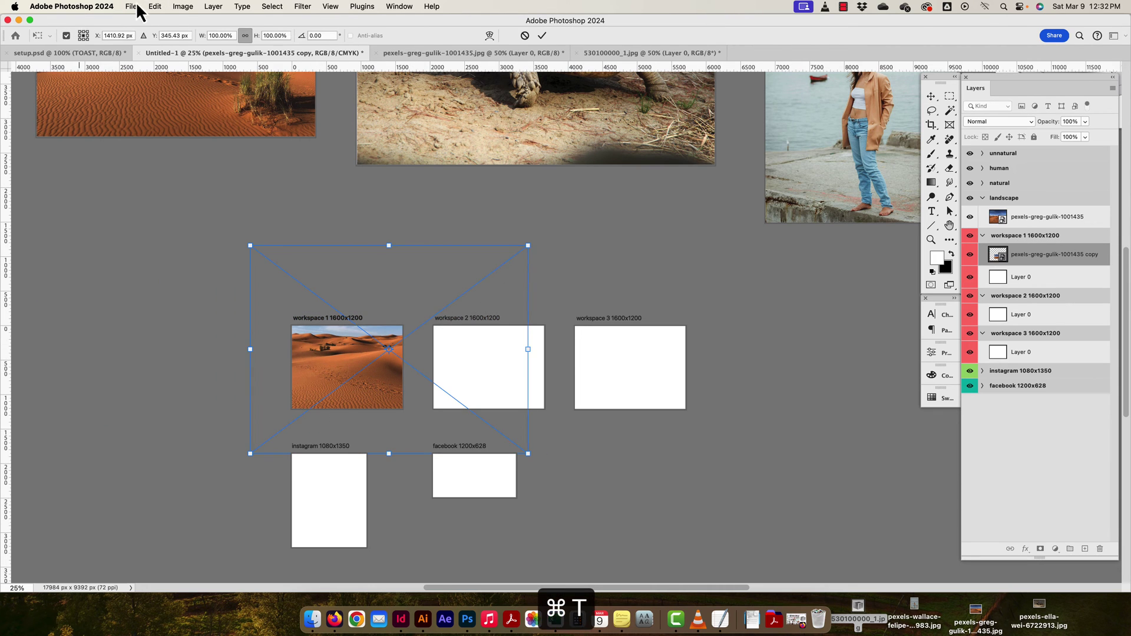
click(155, 6)
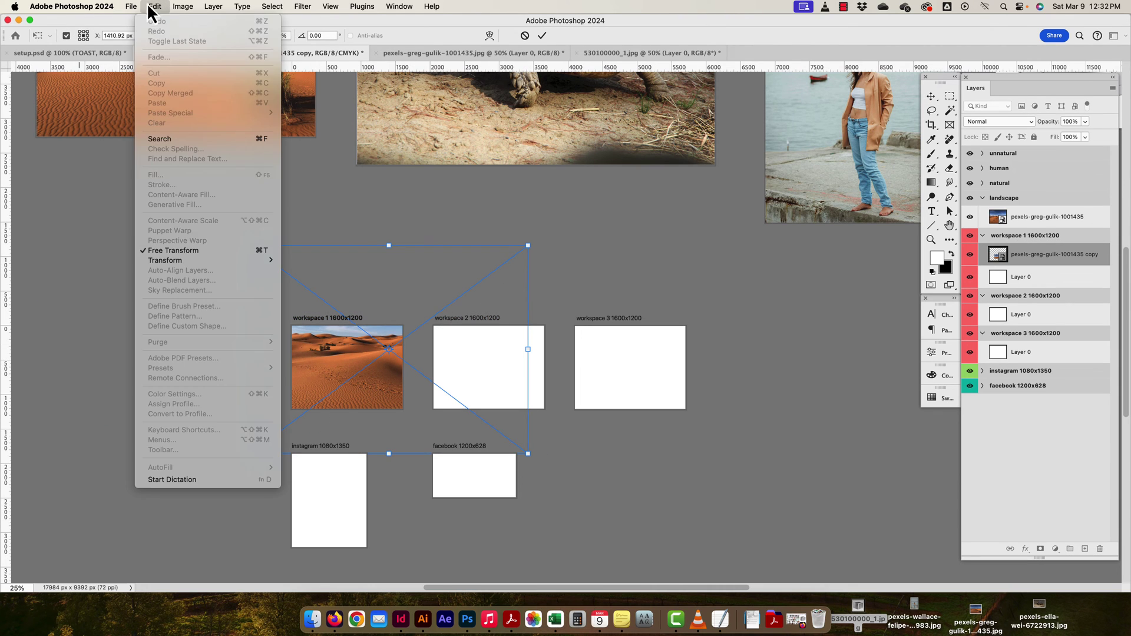
click(516, 256)
drag(524, 244, 398, 341)
drag(434, 300, 382, 344)
key(Return)
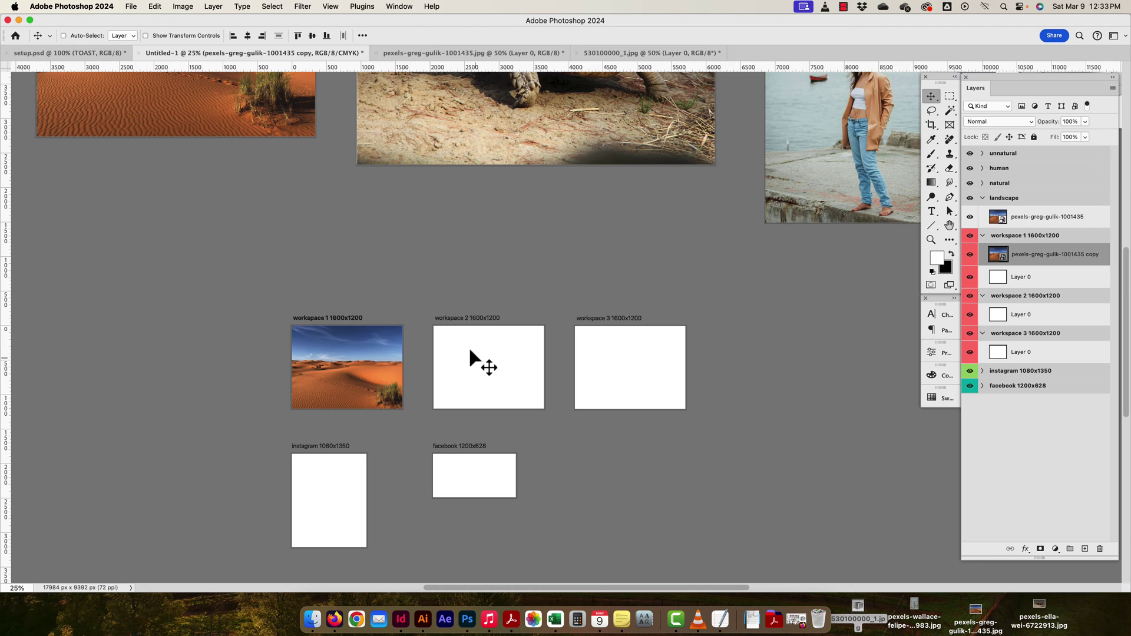
Rename the desert copy layer in workspace 1 as landscape.
key(super+minus)
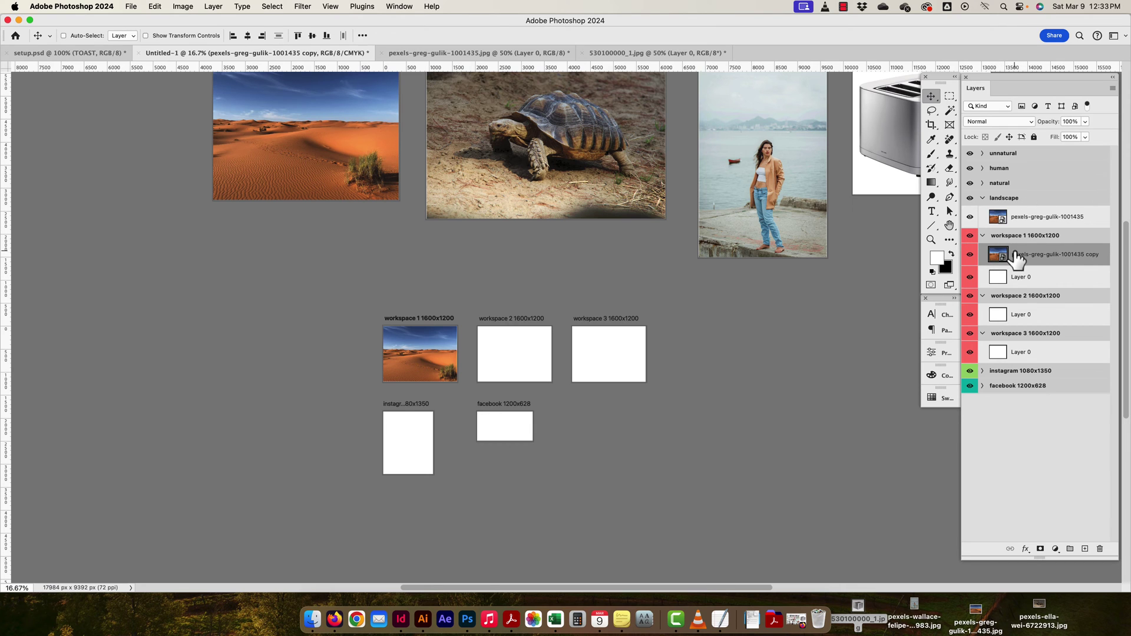
double_click(1030, 255)
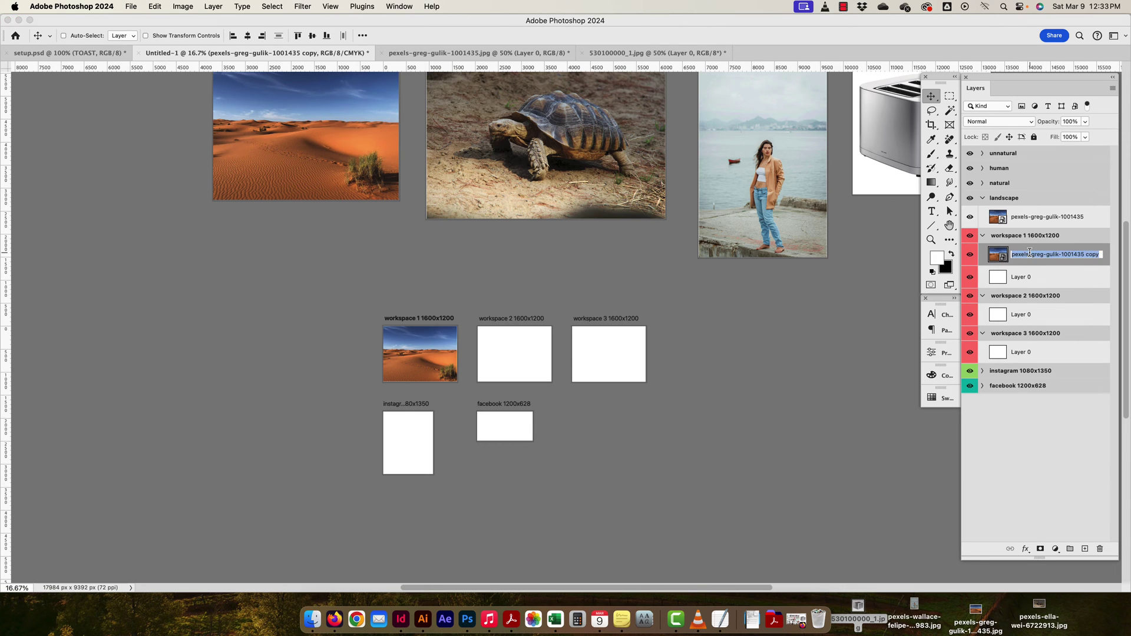
text(landscape)
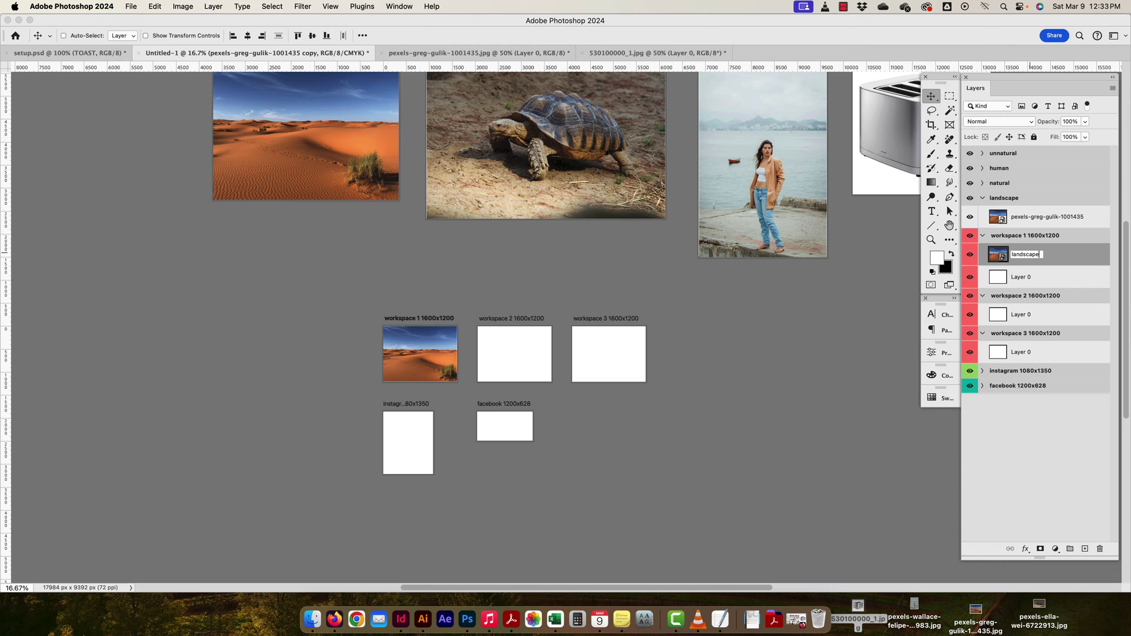
key(Return)
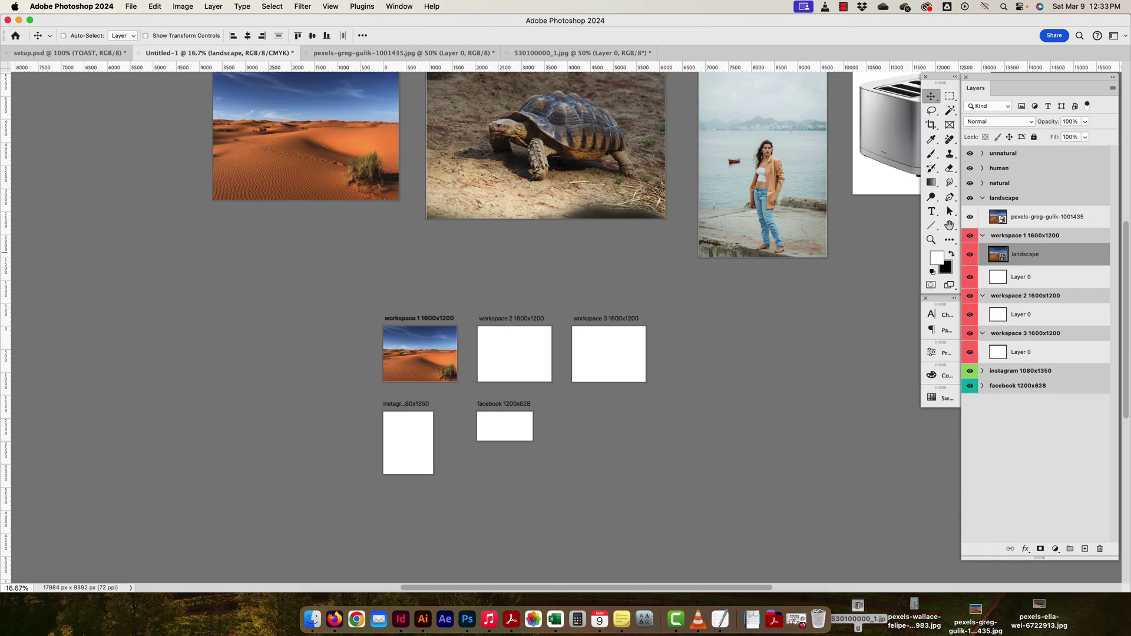
Rasterize the landscape smart object layer in workspace 1.
right_click(1006, 266)
right_click(1065, 259)
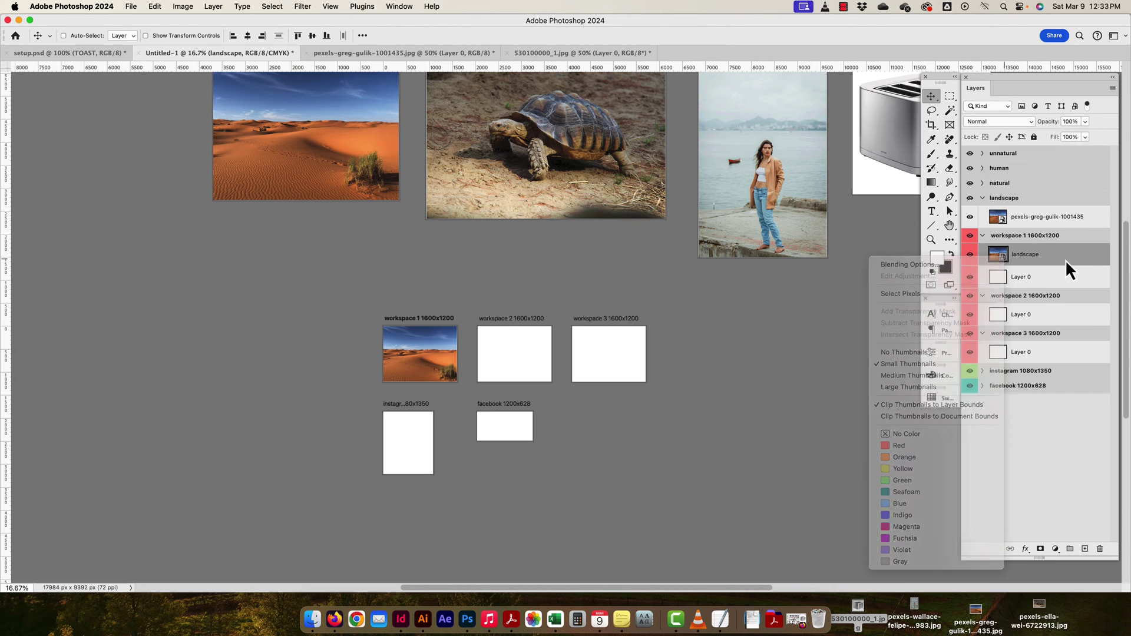
right_click(1065, 259)
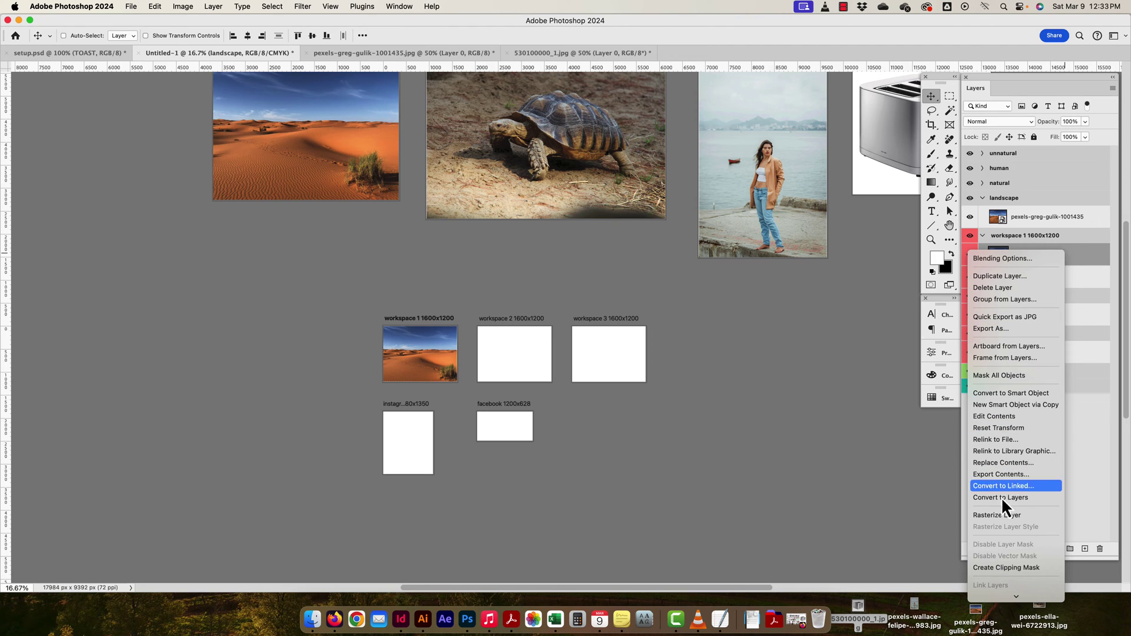
click(1001, 516)
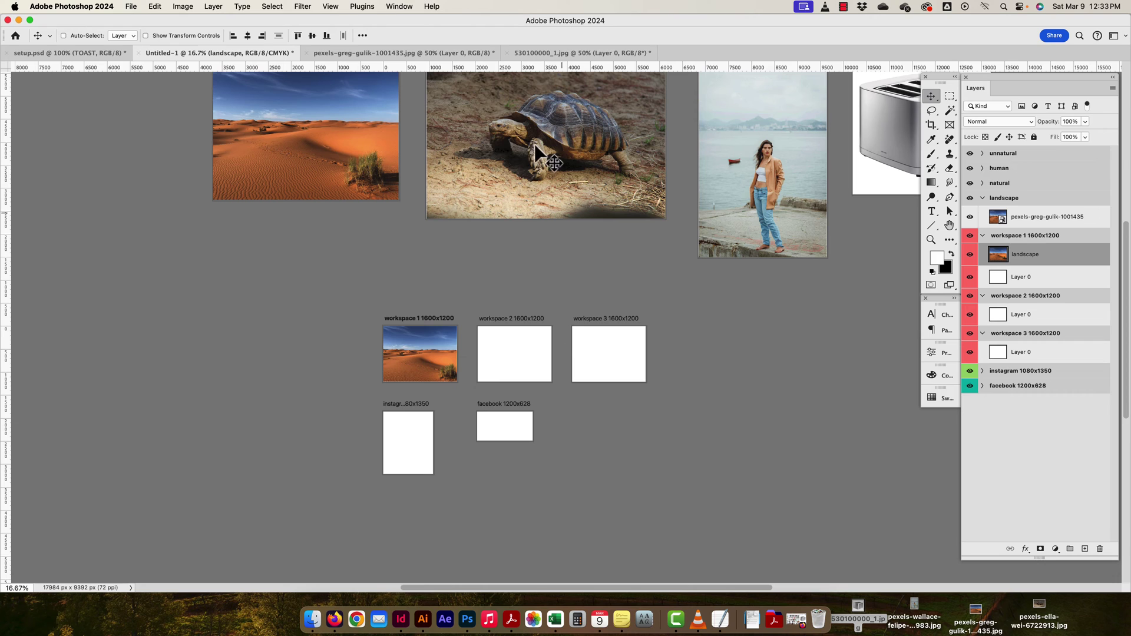
Copy the tortoise photo layer from the natural artboard into workspace 1, above landscape, and rasterize the copy.
super+click(567, 136)
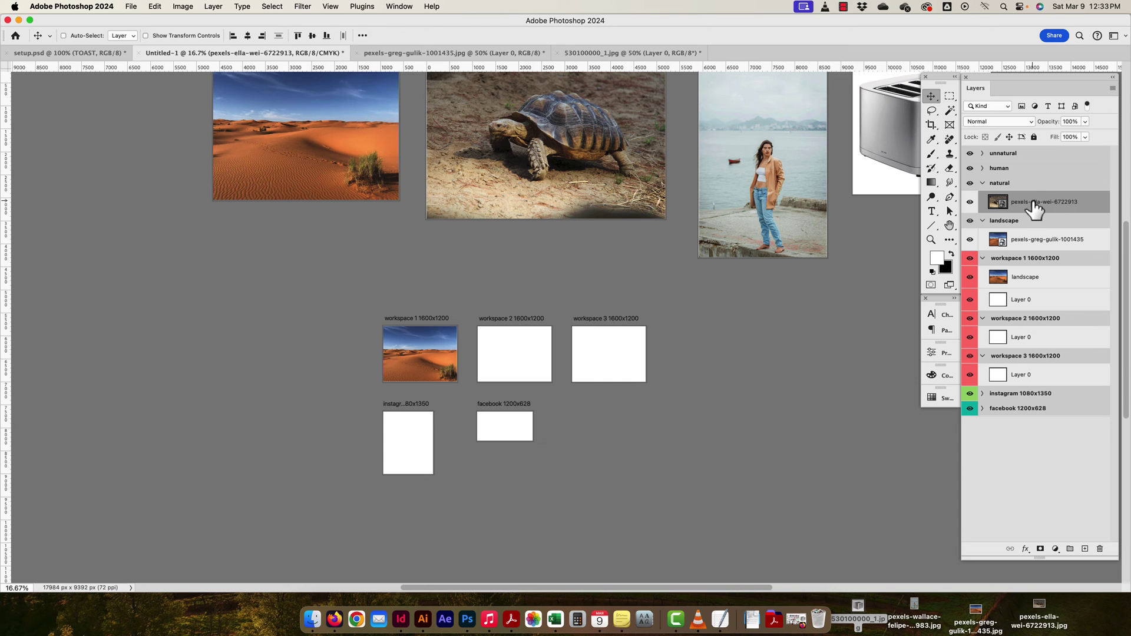
drag(1034, 210, 1028, 277)
right_click(1018, 278)
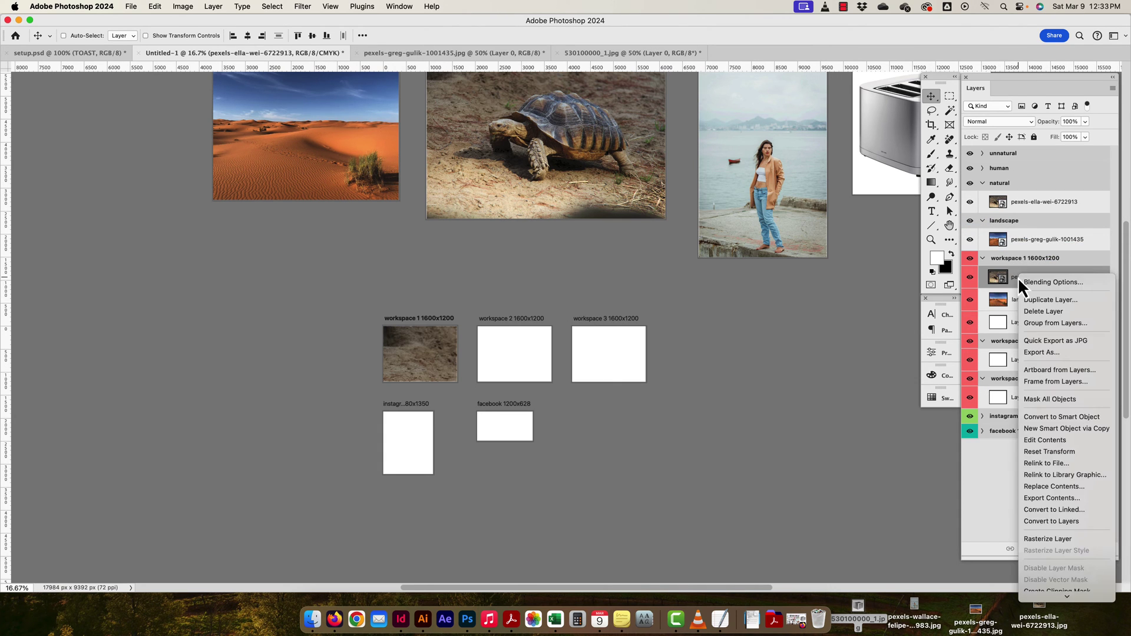
click(1052, 538)
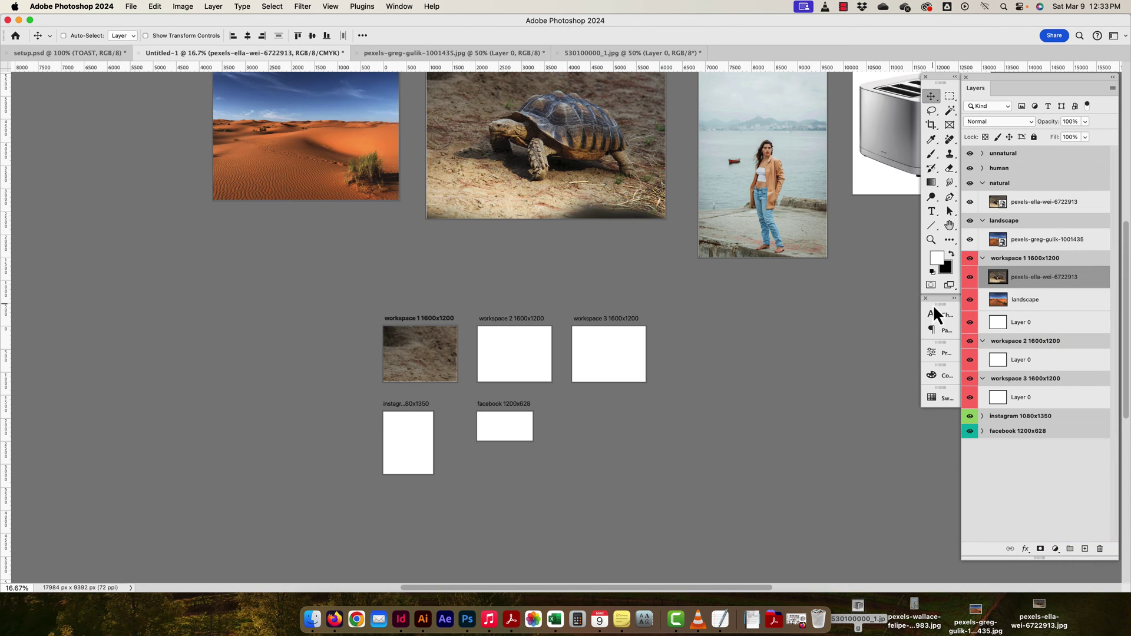
Scale the tortoise copy to about 38% and position it so the tortoise fits inside workspace 1.
key(super+t)
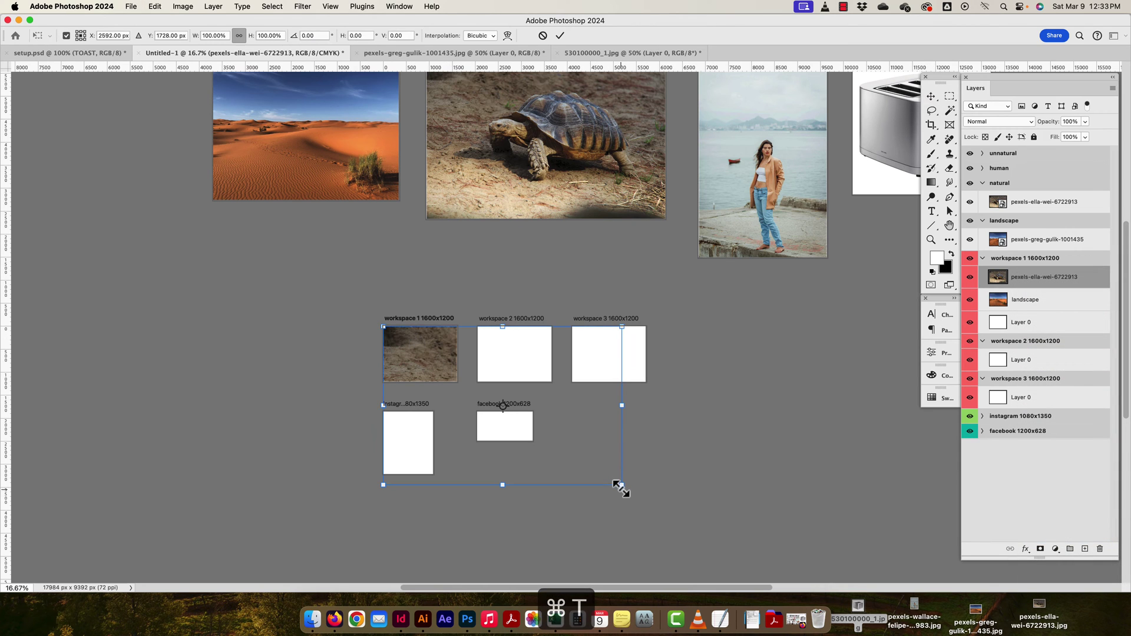
drag(621, 487, 436, 355)
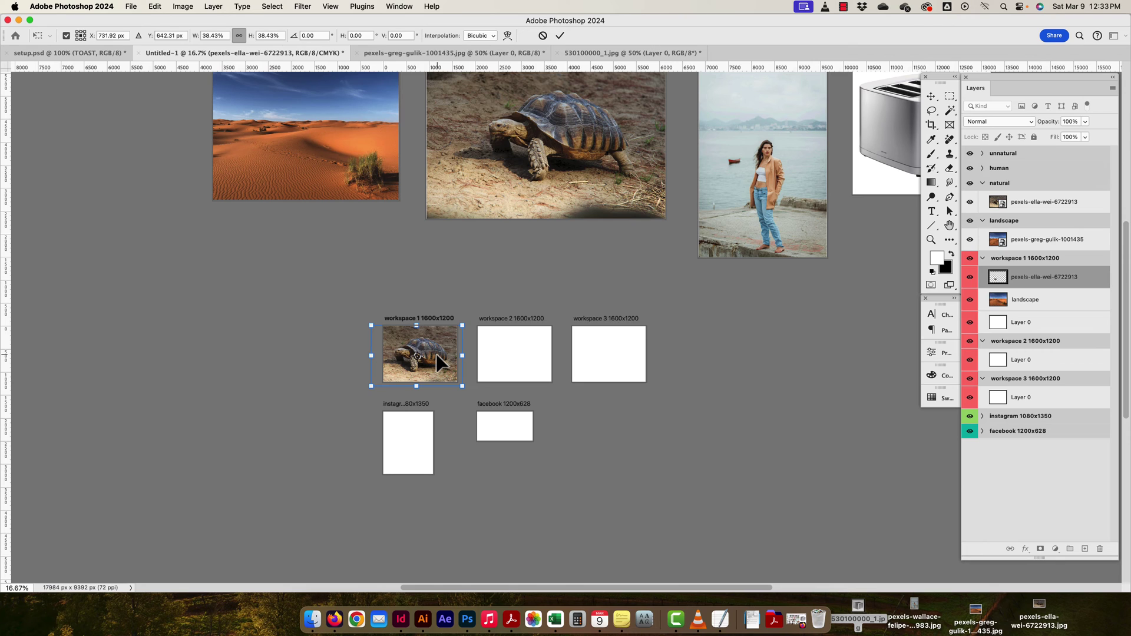
key(Return)
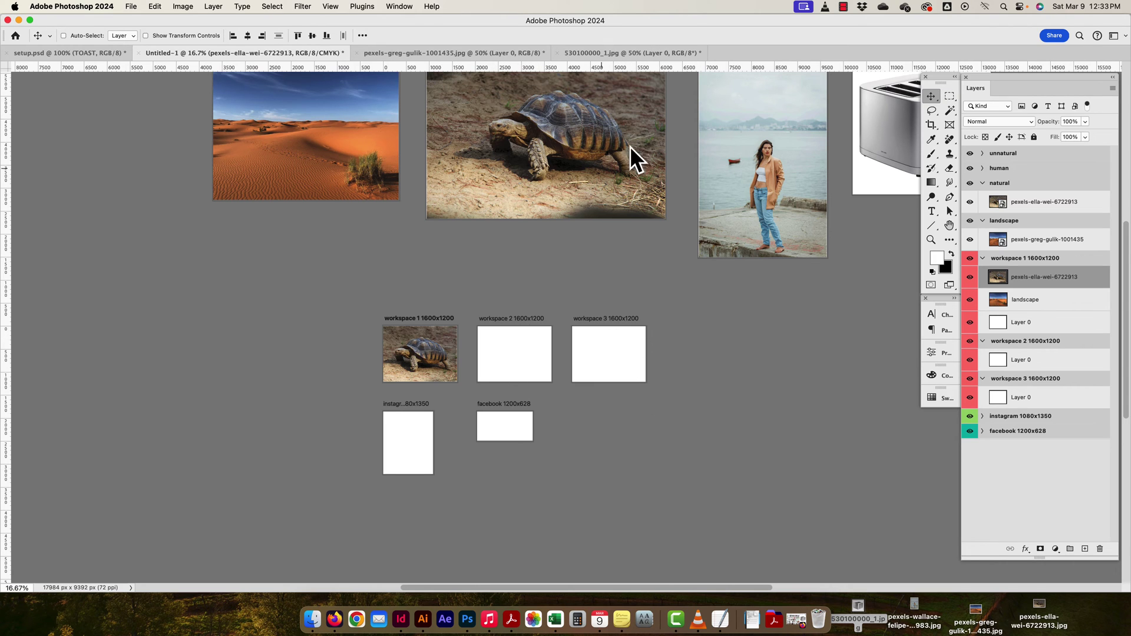
Copy the woman photo from the human artboard into workspace 1 and scale it to about 41%, centered on the artboard.
super+click(745, 175)
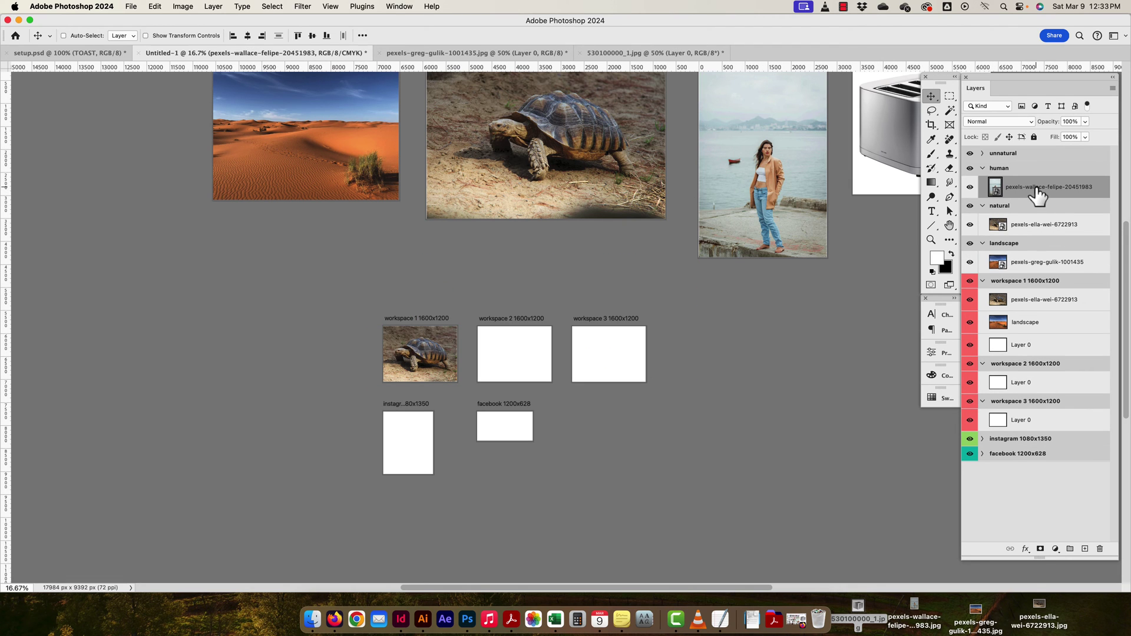
drag(1037, 195, 1028, 296)
key(super+t)
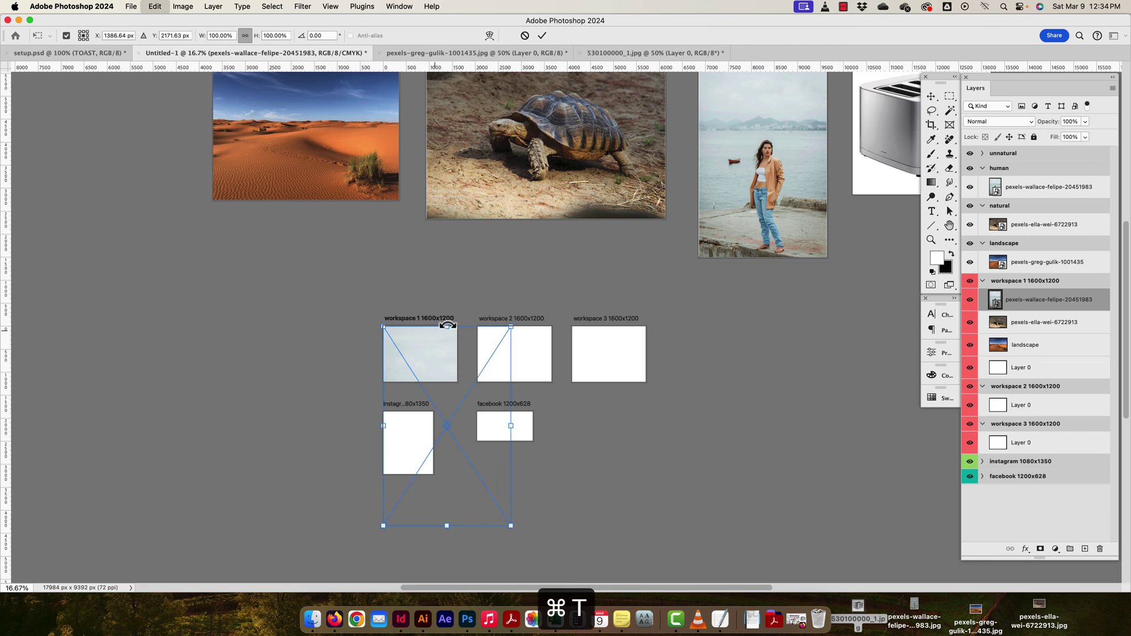
drag(513, 523, 428, 352)
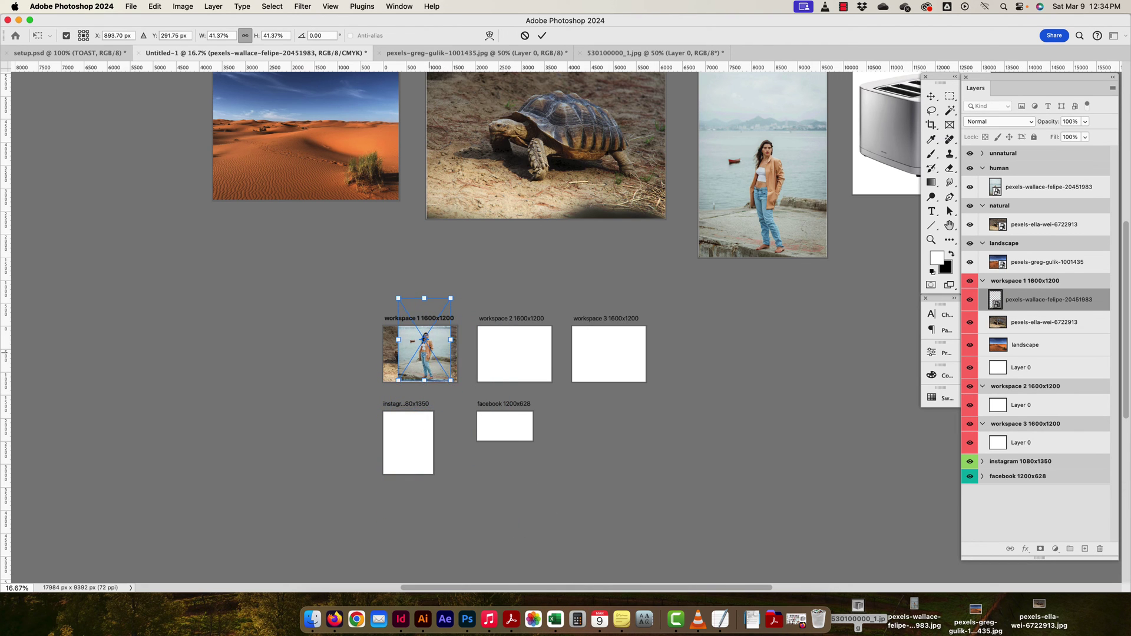
key(Return)
Copy the toaster's Layer 1 from the unnatural artboard into workspace 1 and scale it to about 44%, centered on the artboard.
click(917, 103)
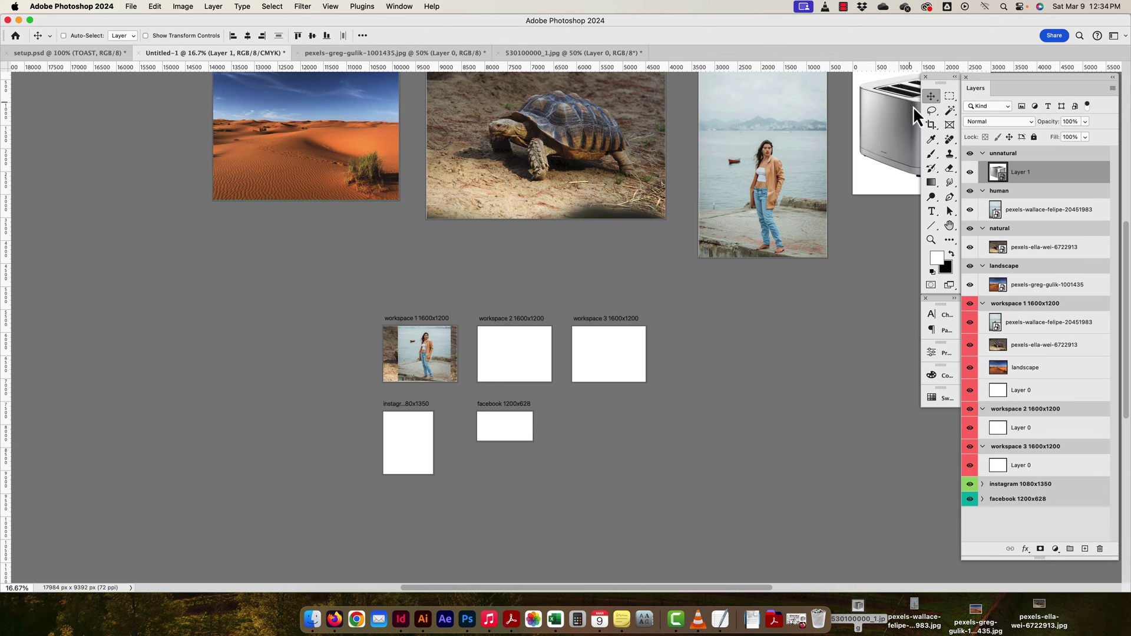
drag(1029, 172, 1030, 318)
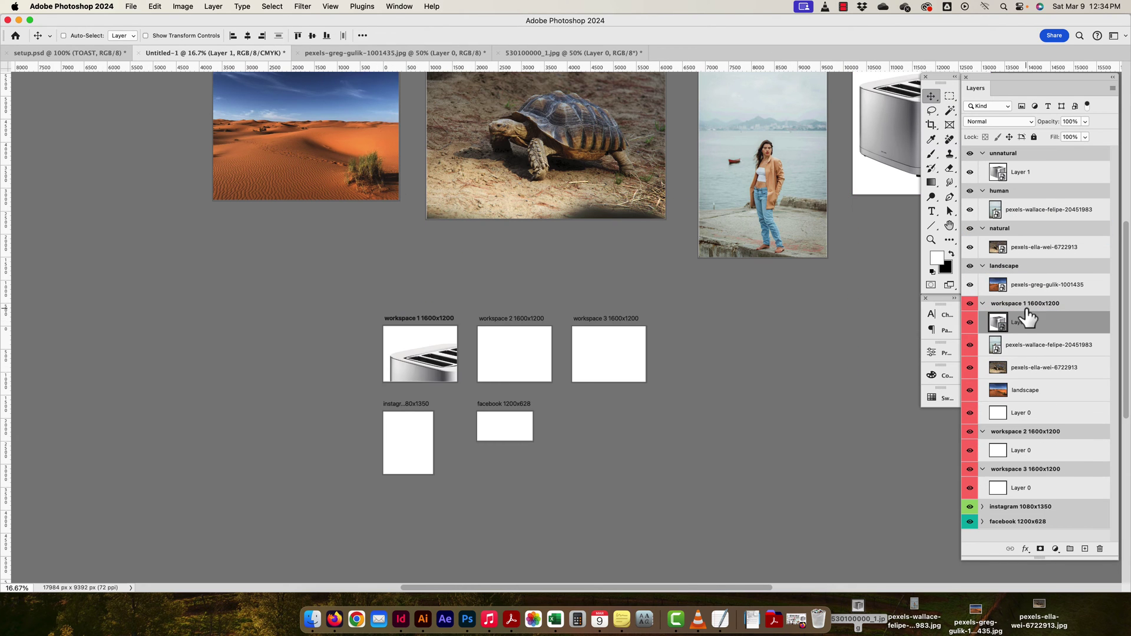
key(super+t)
mouse_move(488, 290)
mouse_down()
mouse_move(496, 303)
mouse_move(471, 307)
mouse_up()
drag(408, 330, 429, 345)
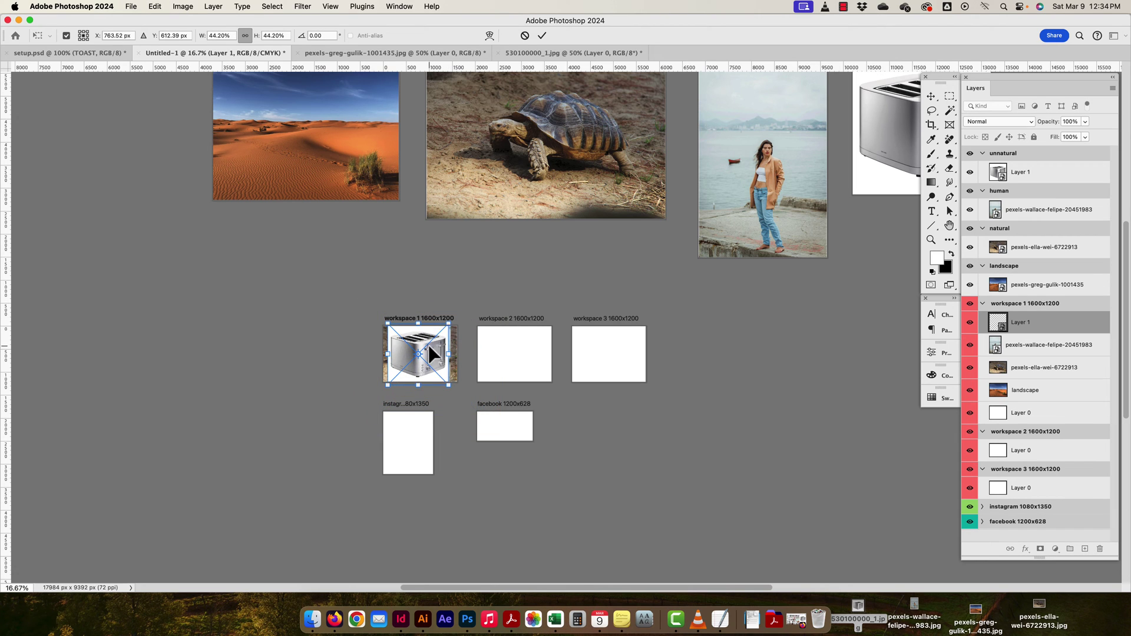
key(Return)
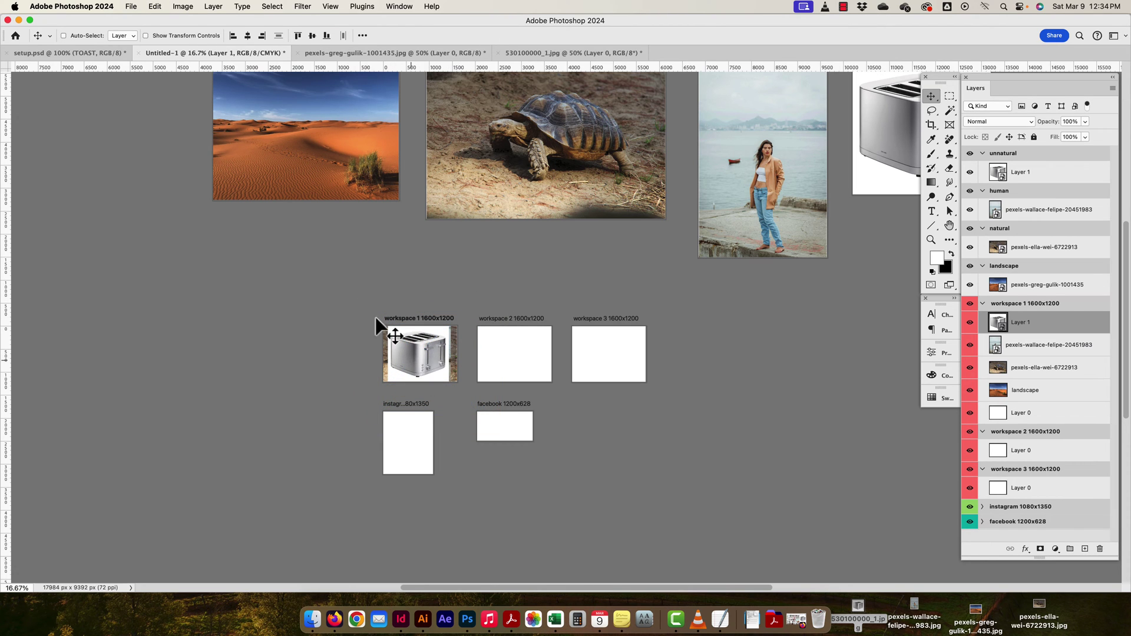
Try moving the toaster toward the lower-right corner of workspace 1 and back over its center.
scroll(471, 295, left, 2)
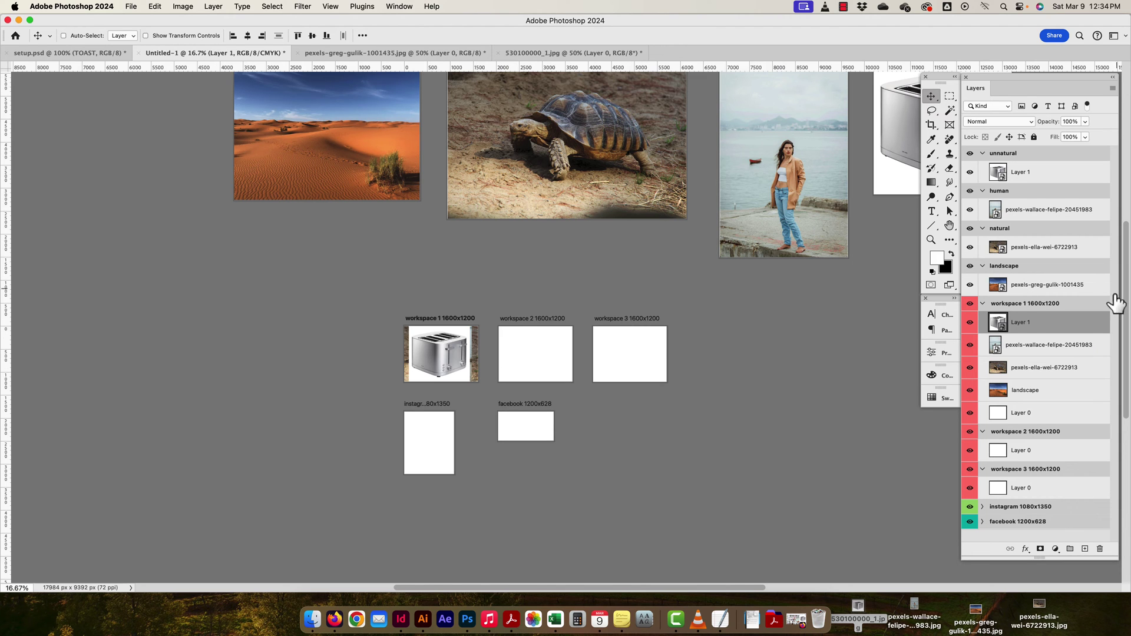
key(super+plus)
key(super+plus)
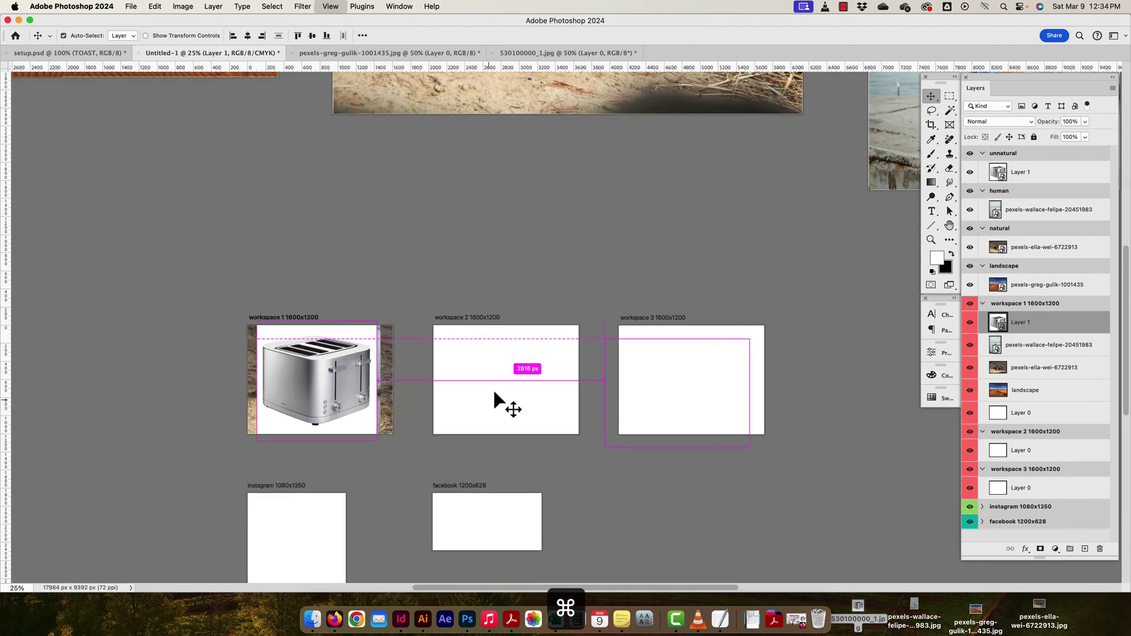
drag(421, 406, 515, 371)
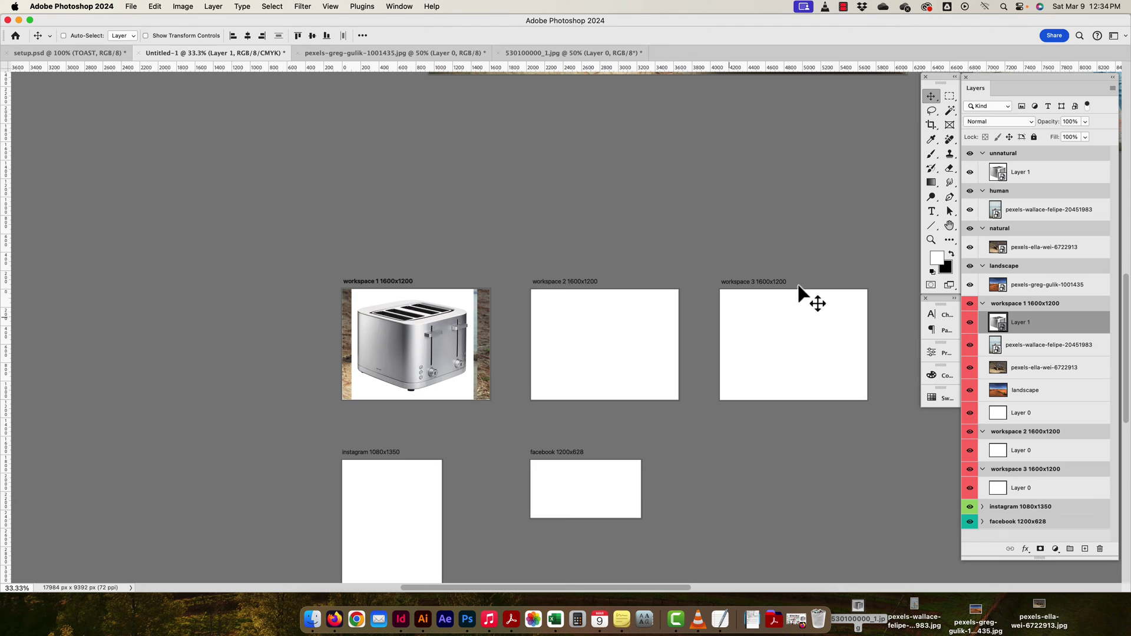
drag(392, 343, 380, 374)
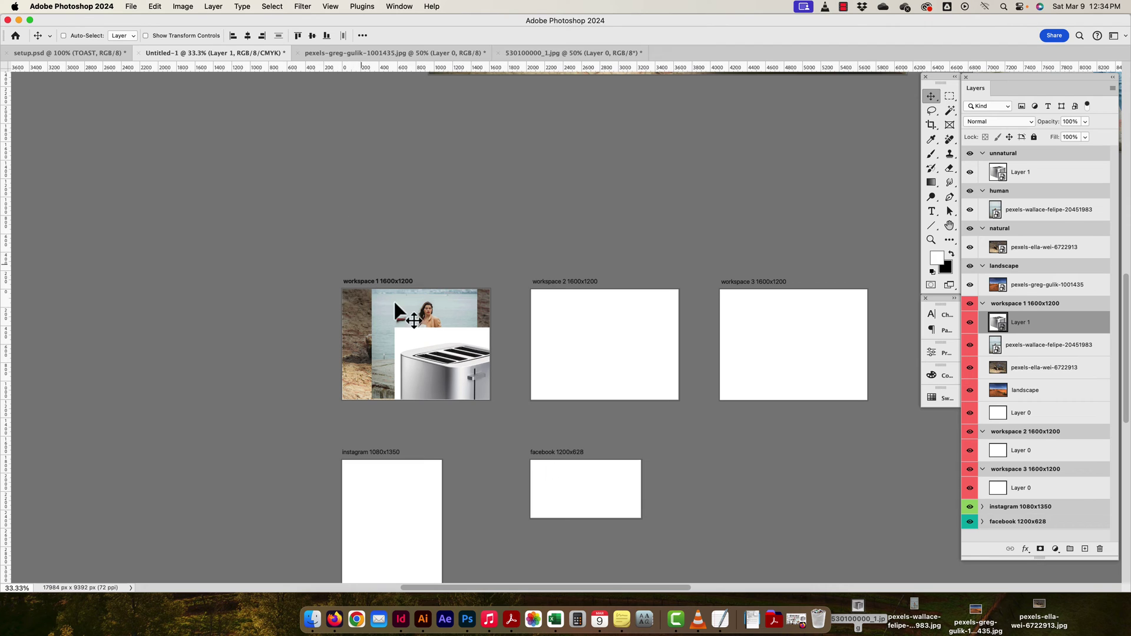
drag(446, 363, 408, 327)
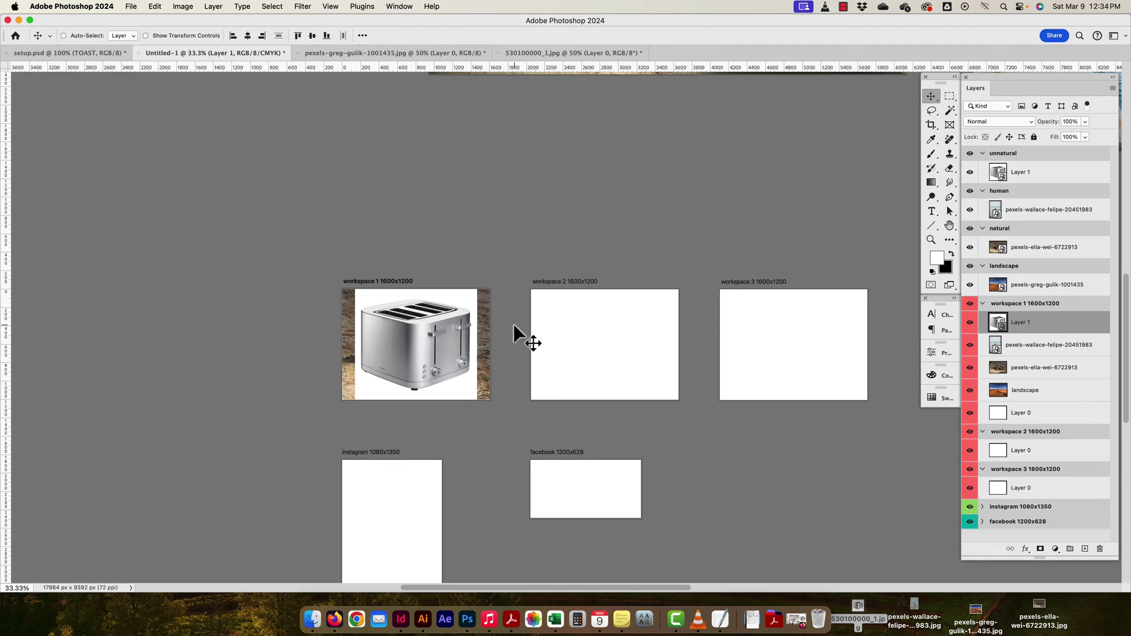
Rasterize the toaster layer and the woman photo layer in workspace 1.
right_click(1055, 335)
scroll(1000, 531, down, 2)
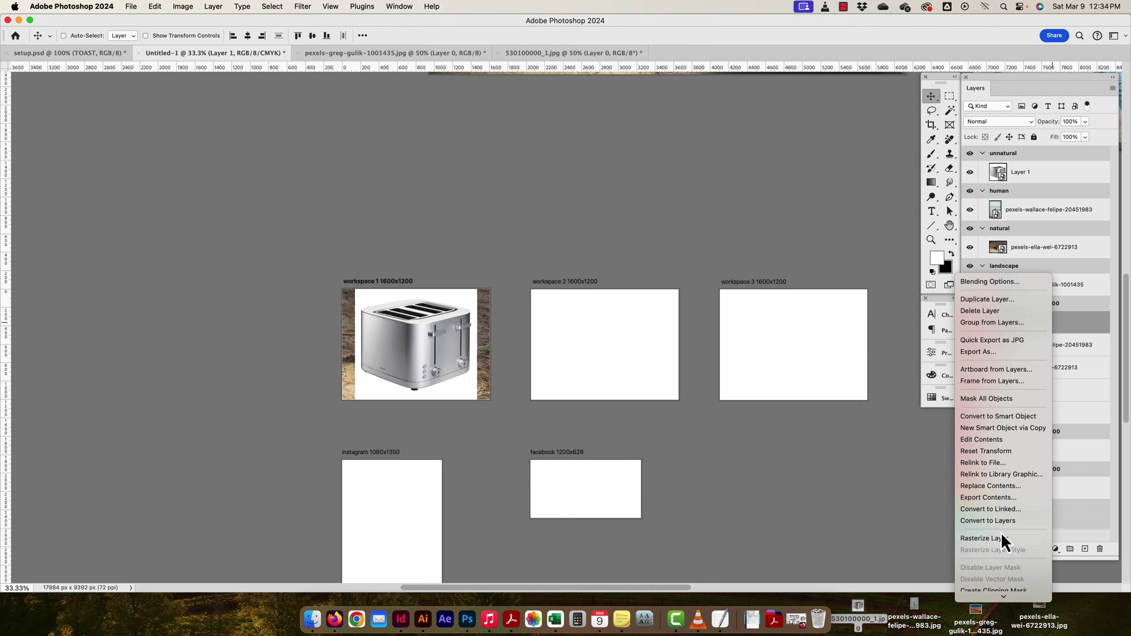
click(1060, 342)
click(1060, 345)
right_click(1066, 341)
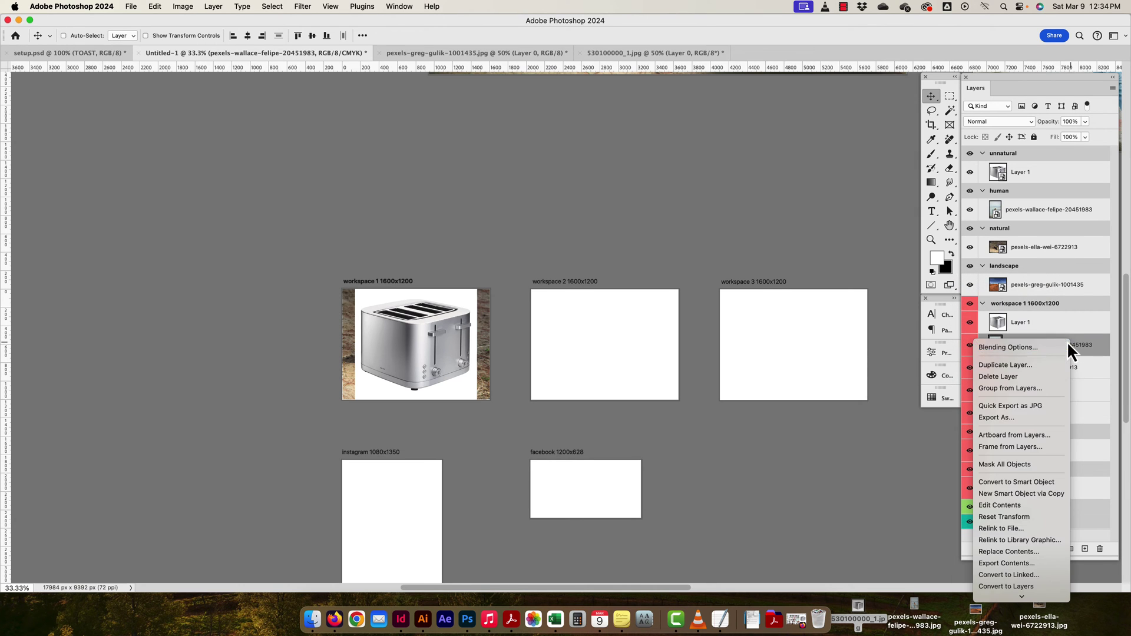
mouse_move(1012, 604)
click(1013, 513)
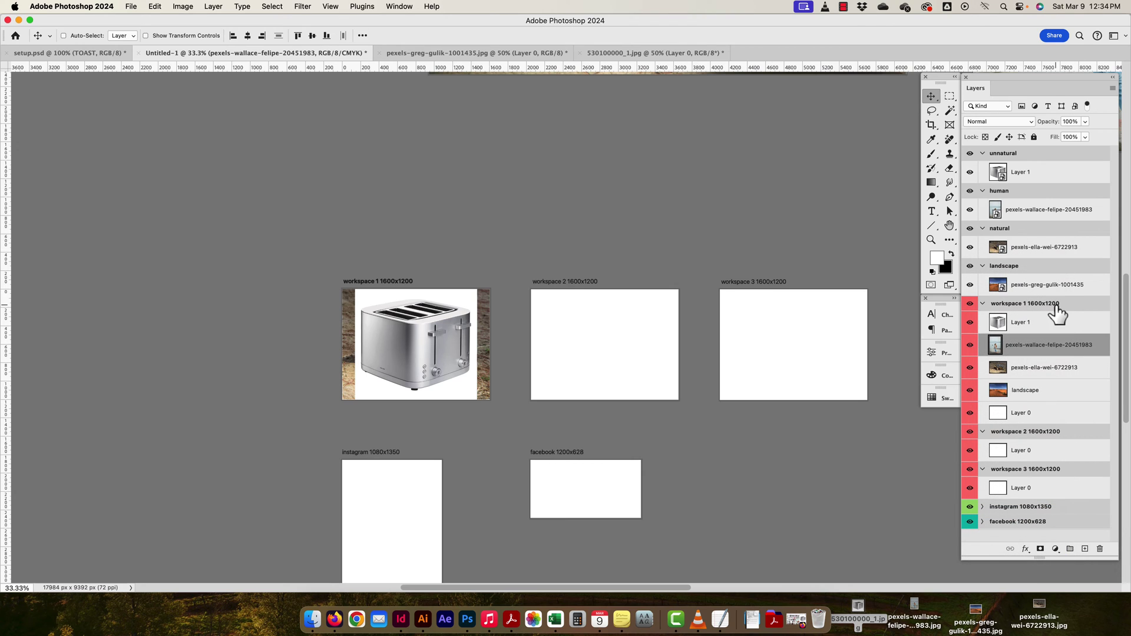
Remove the background from the toaster's Layer 1 in workspace 1 and move the cut-out toaster left.
click(1059, 325)
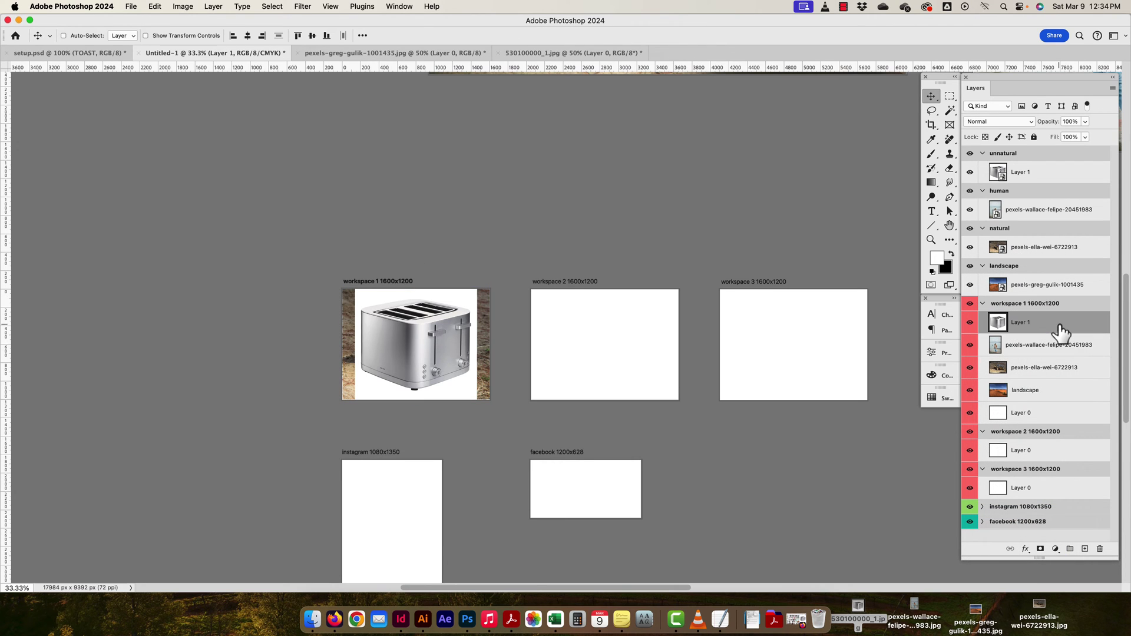
click(946, 352)
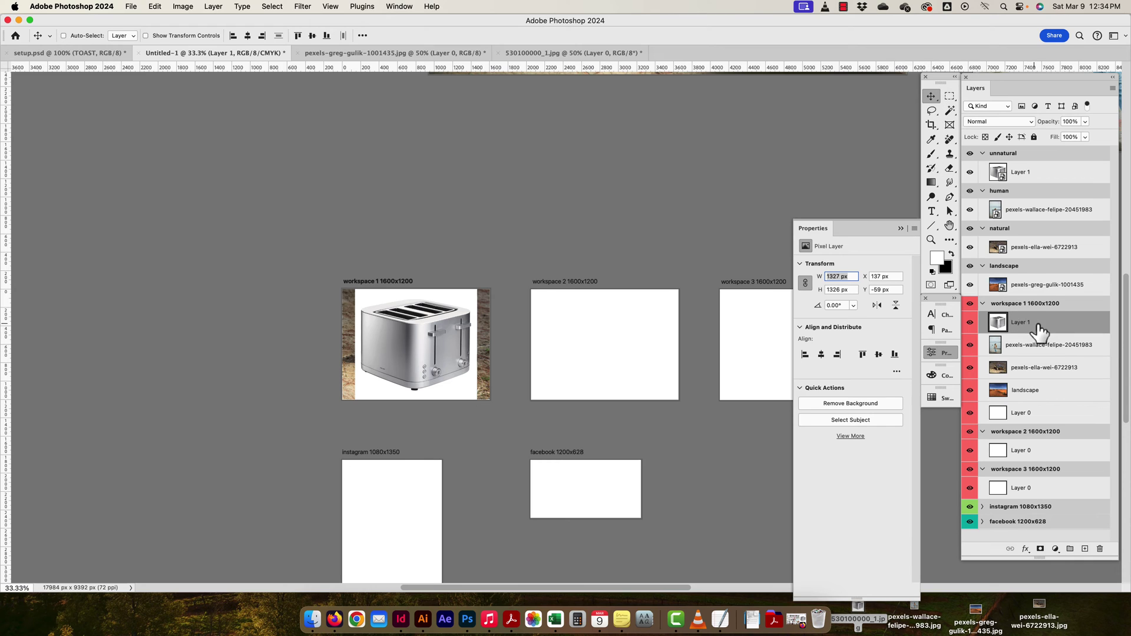
click(850, 403)
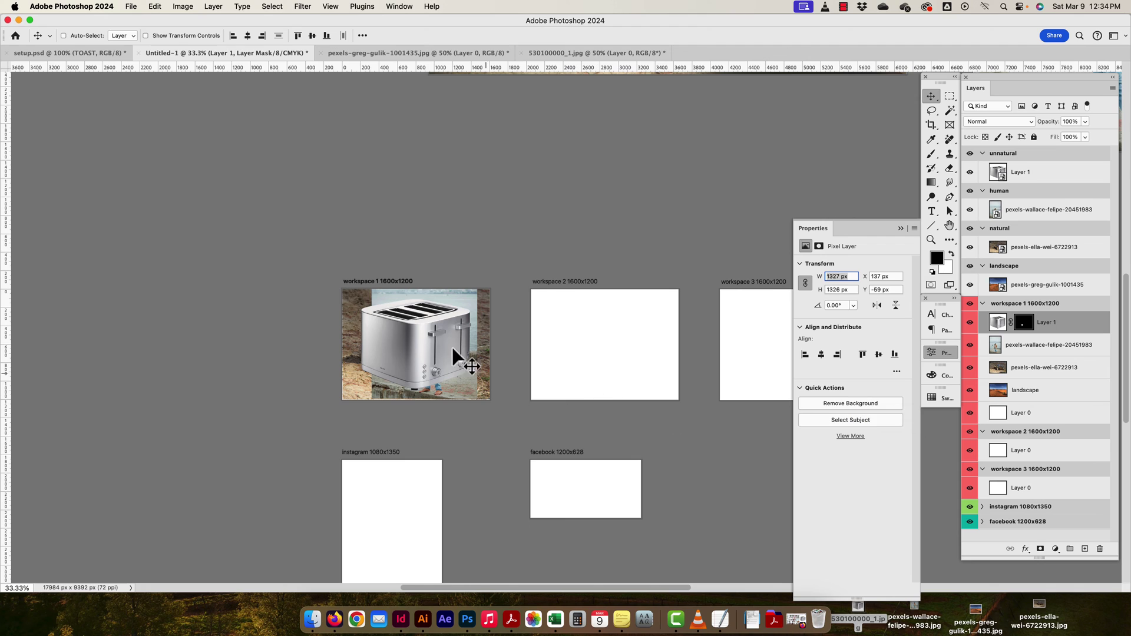
drag(452, 349, 424, 348)
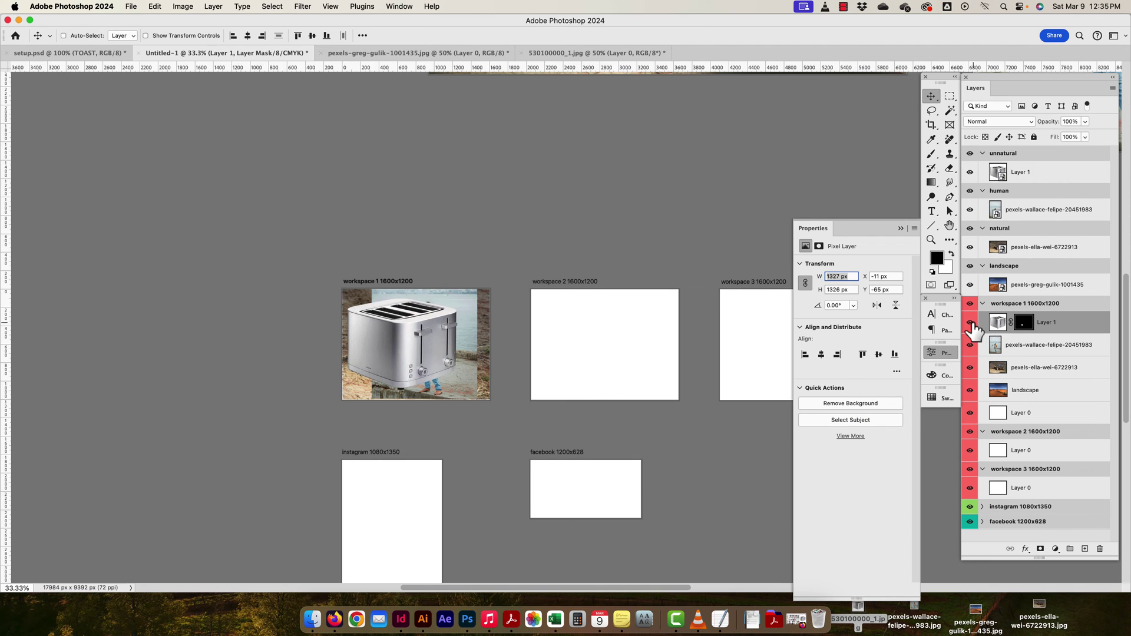
Hide the toaster's Layer 1 in workspace 1 and select the woman photo layer beneath it.
click(969, 323)
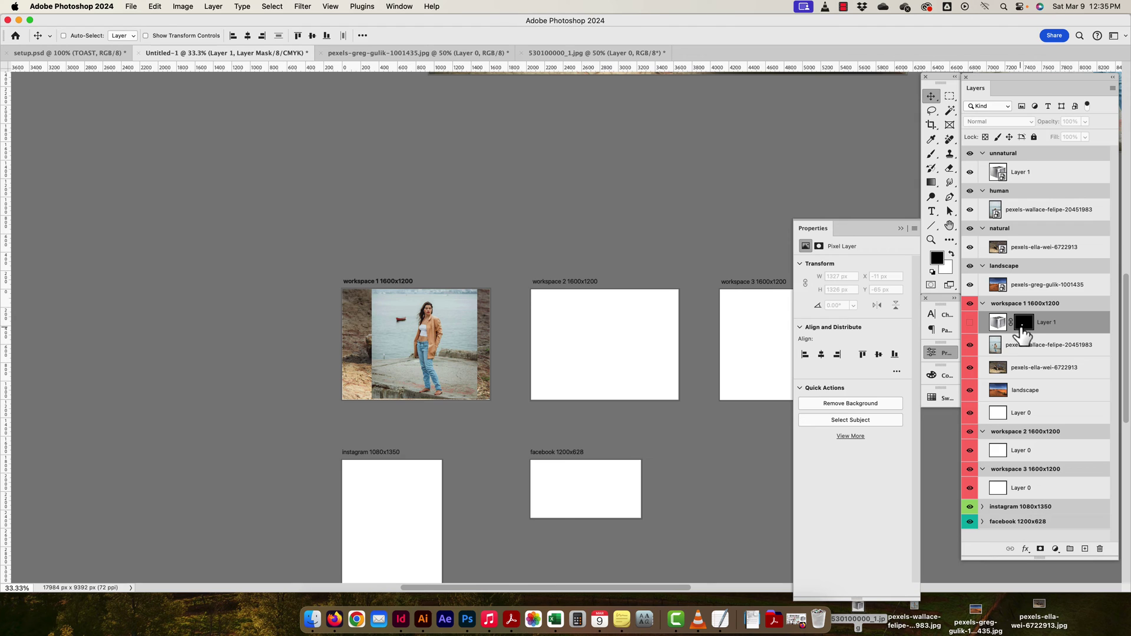
click(1059, 352)
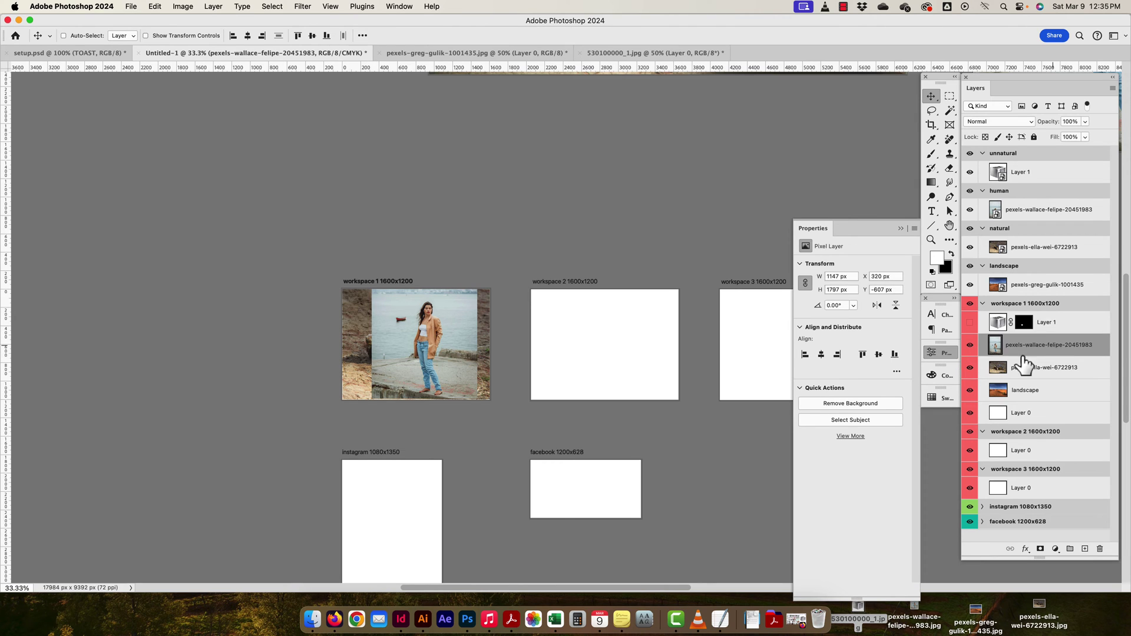
Rename the layer with the woman's photo in the workspace 1 artboard as human.
double_click(1036, 346)
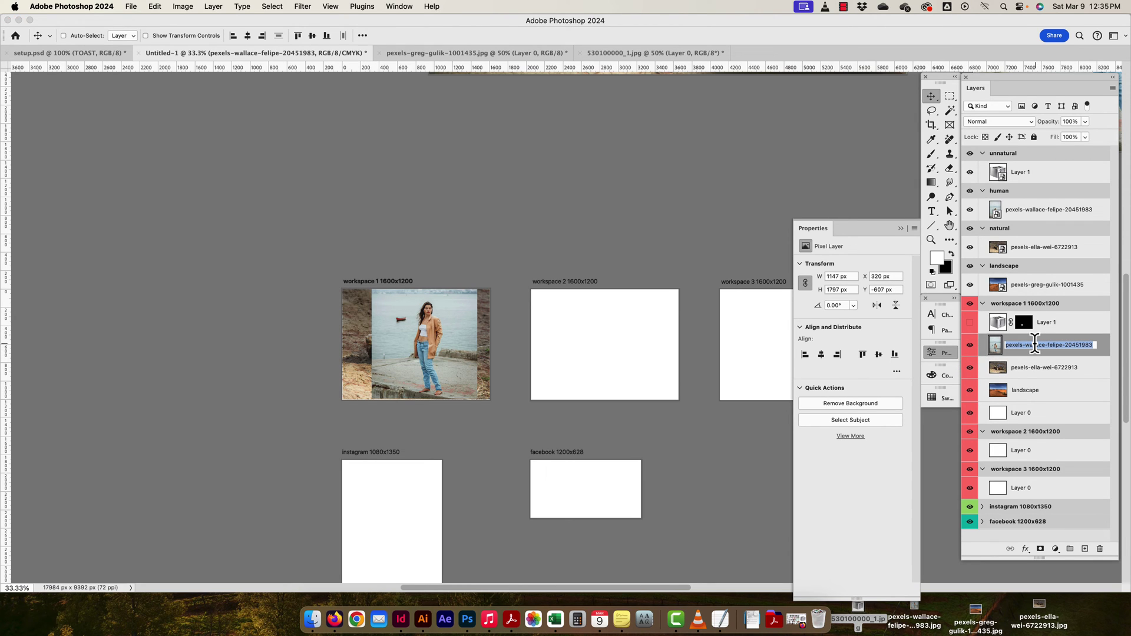
text(humna)
key(Return)
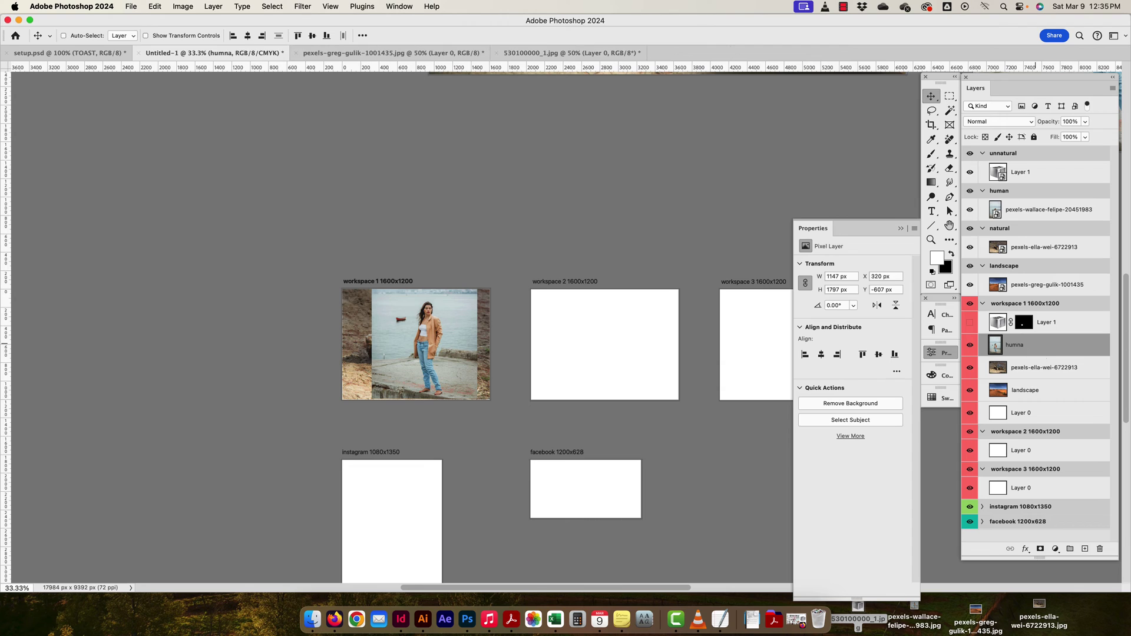
double_click(1014, 346)
text(h)
double_click(1014, 346)
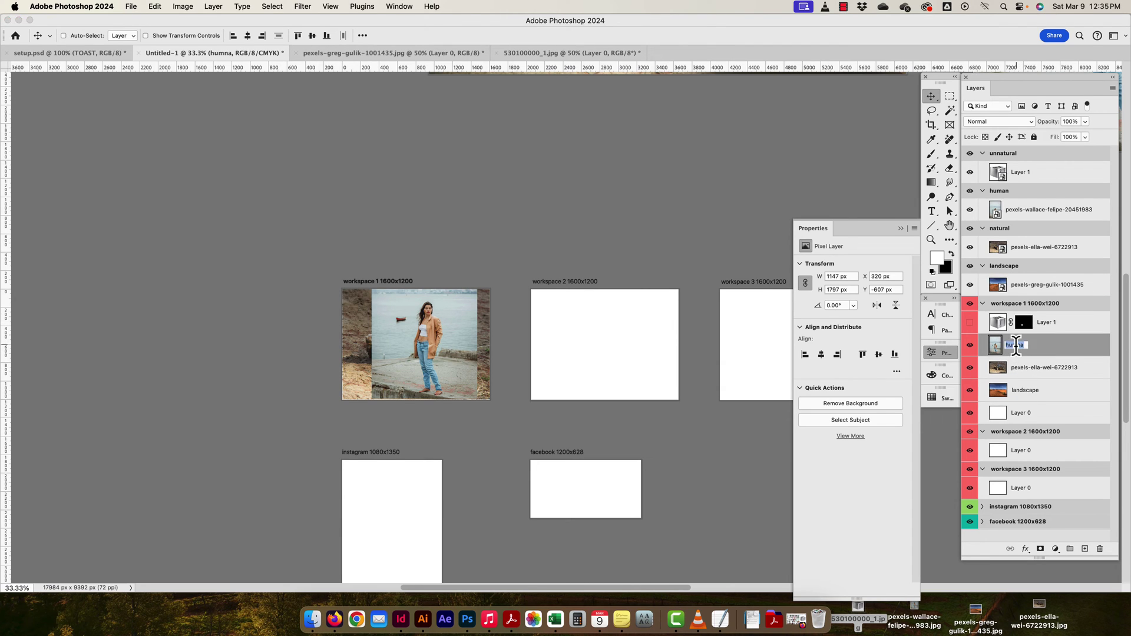
text(human)
Rename the masked Layer 1 in the workspace 1 artboard as toaster.
double_click(1046, 322)
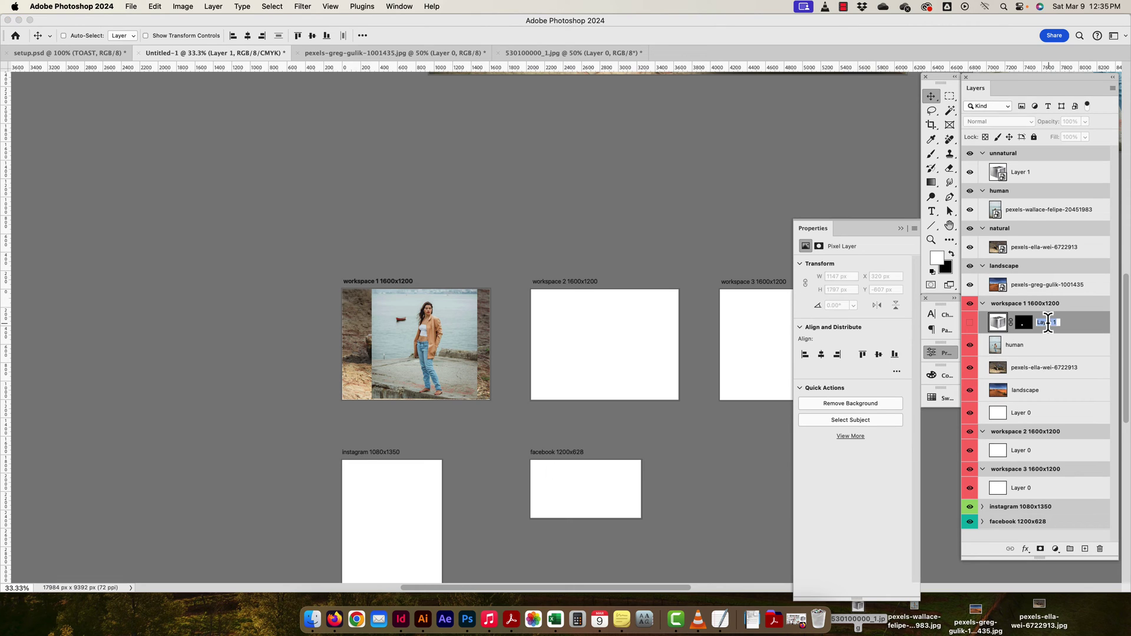
text(toasterf)
key(Return)
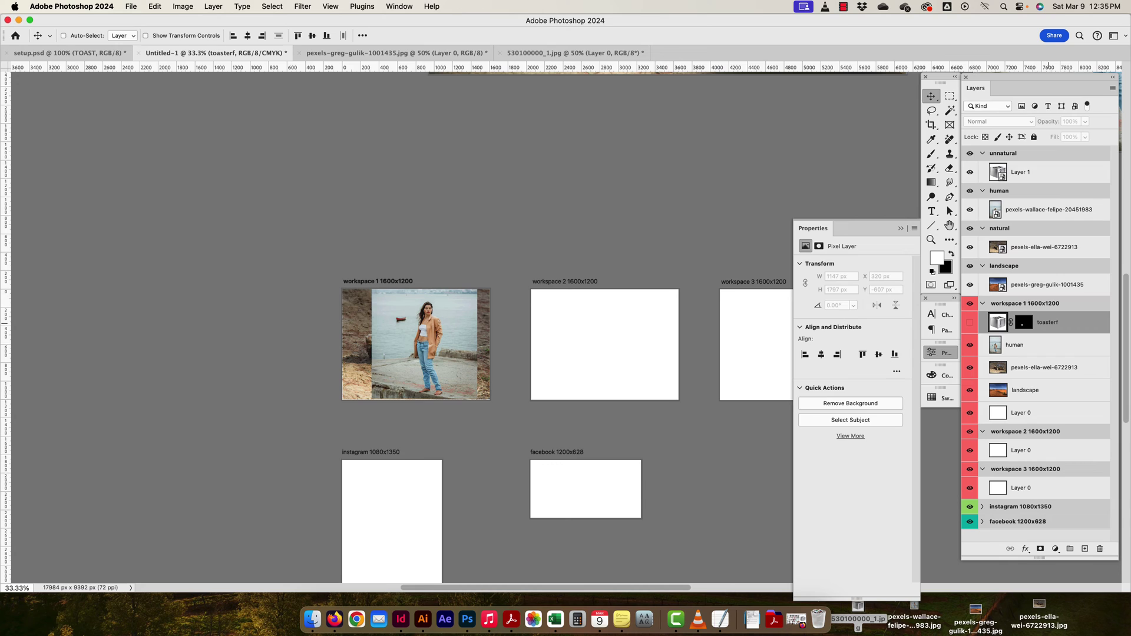
double_click(1048, 323)
key(BackSpace)
key(Return)
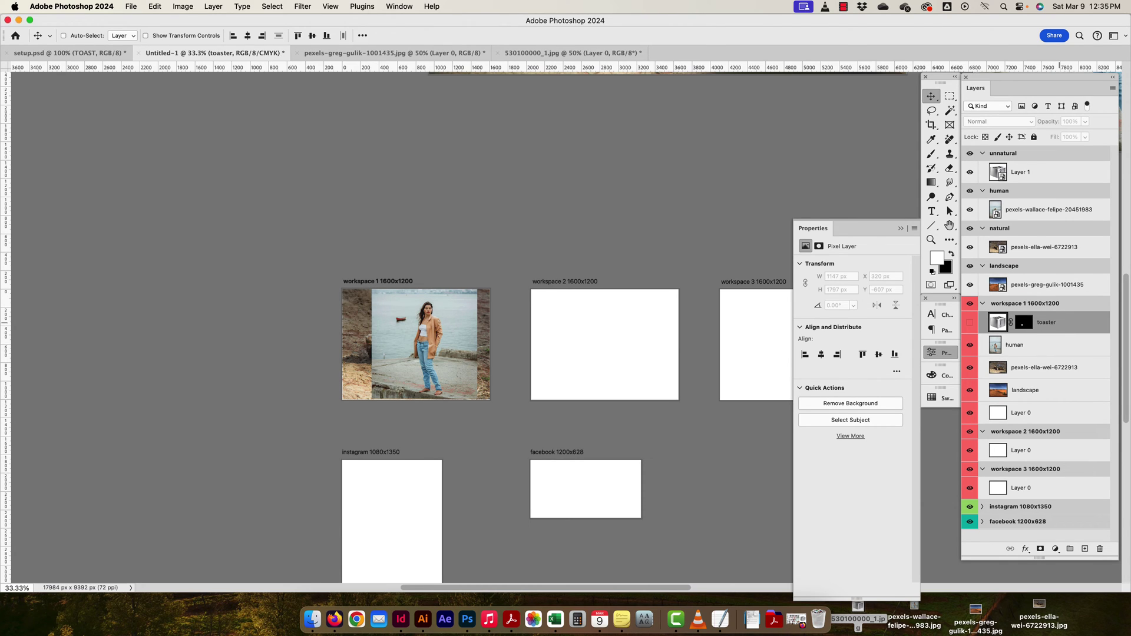
Rename the tortoise photo layer in the workspace 1 artboard as turtle.
double_click(1037, 368)
text(turtle)
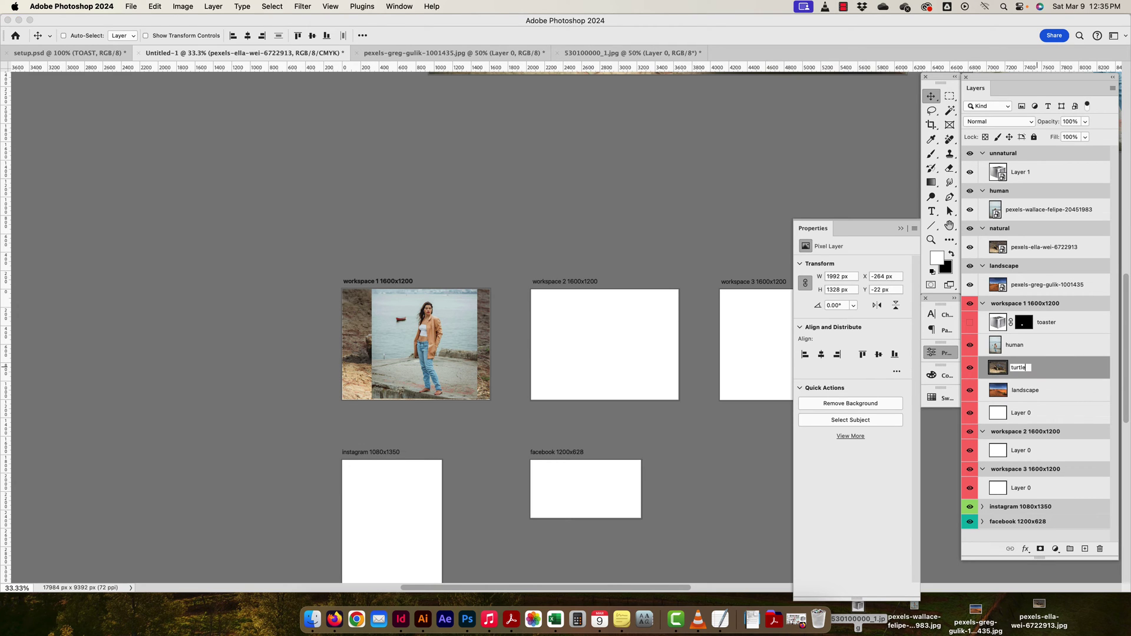
key(Return)
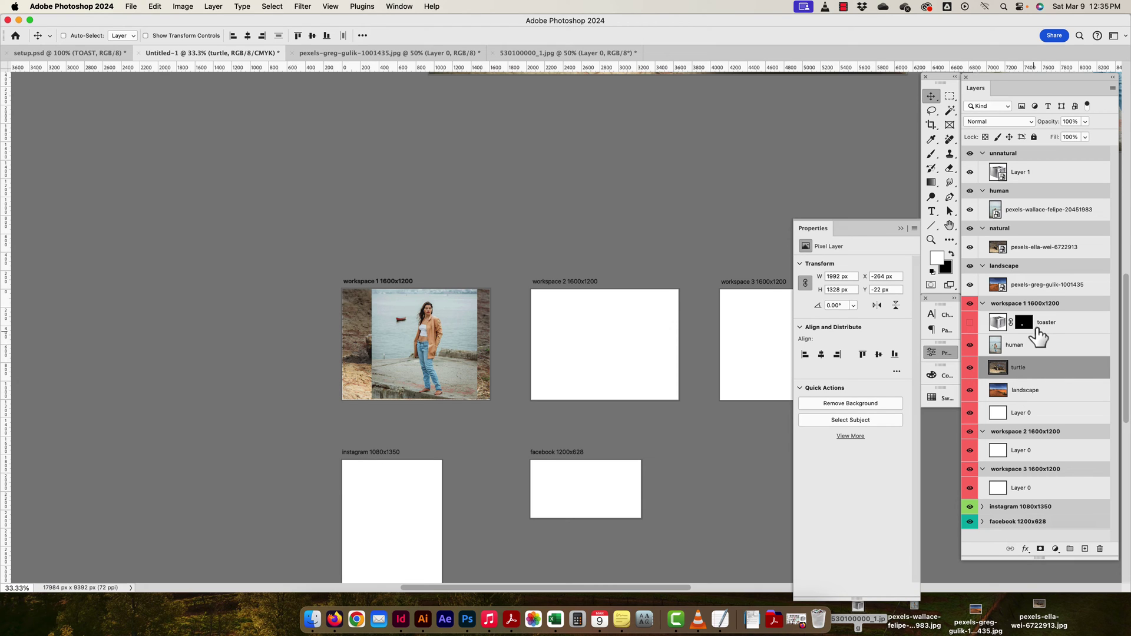
Select the subject of the human layer automatically and add a layer mask from that selection.
click(1044, 347)
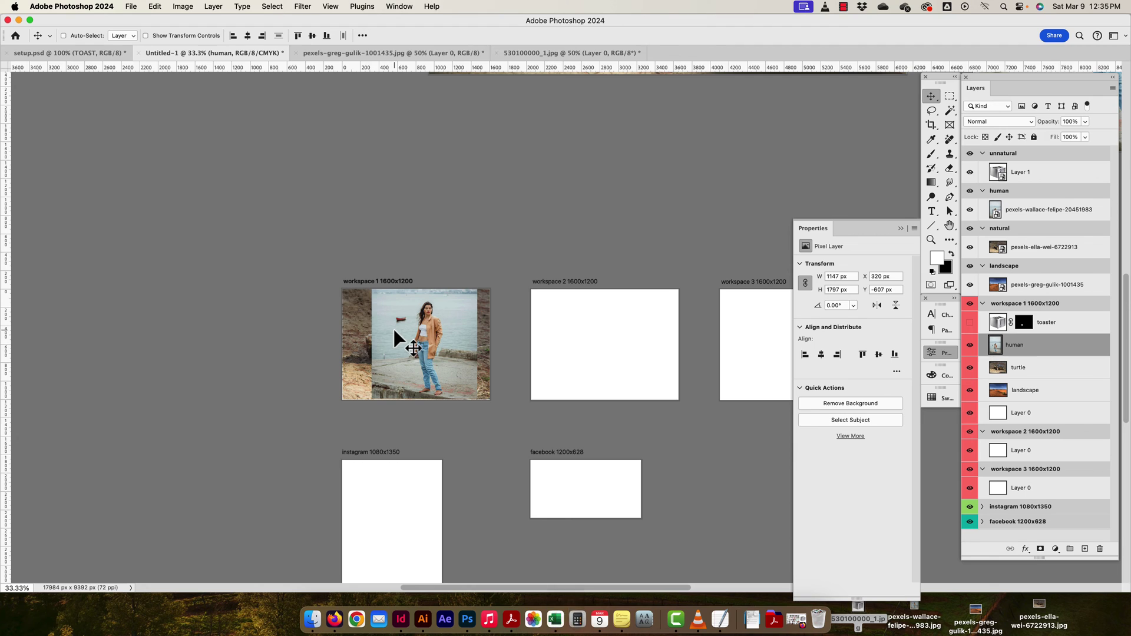
key(super+1)
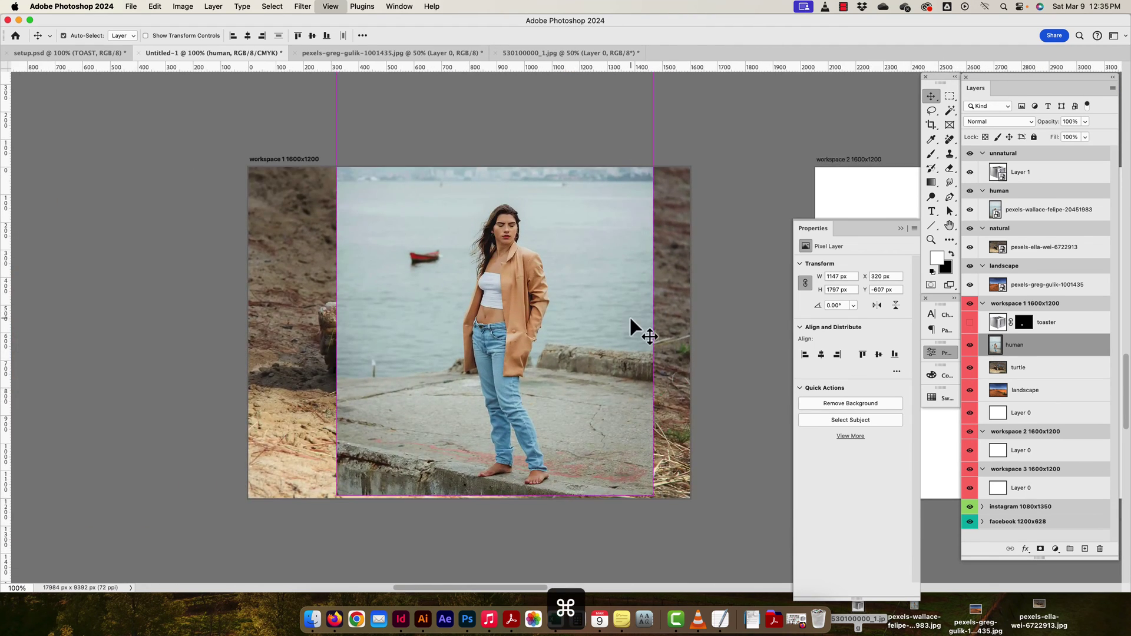
key(super+equal)
key(super+minus)
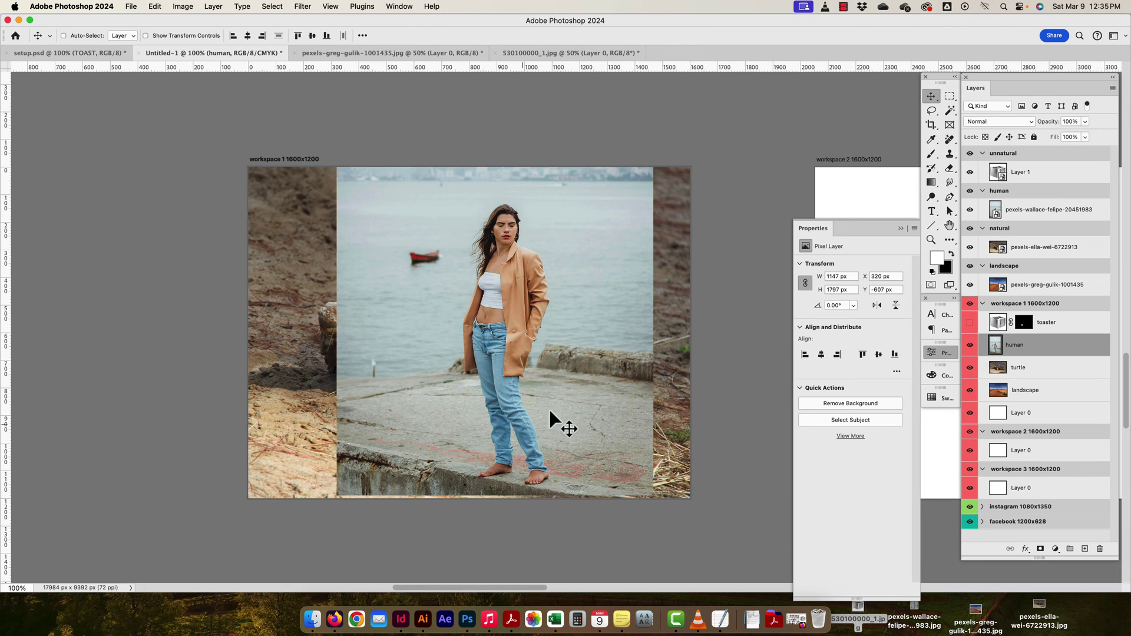
click(849, 419)
click(1039, 549)
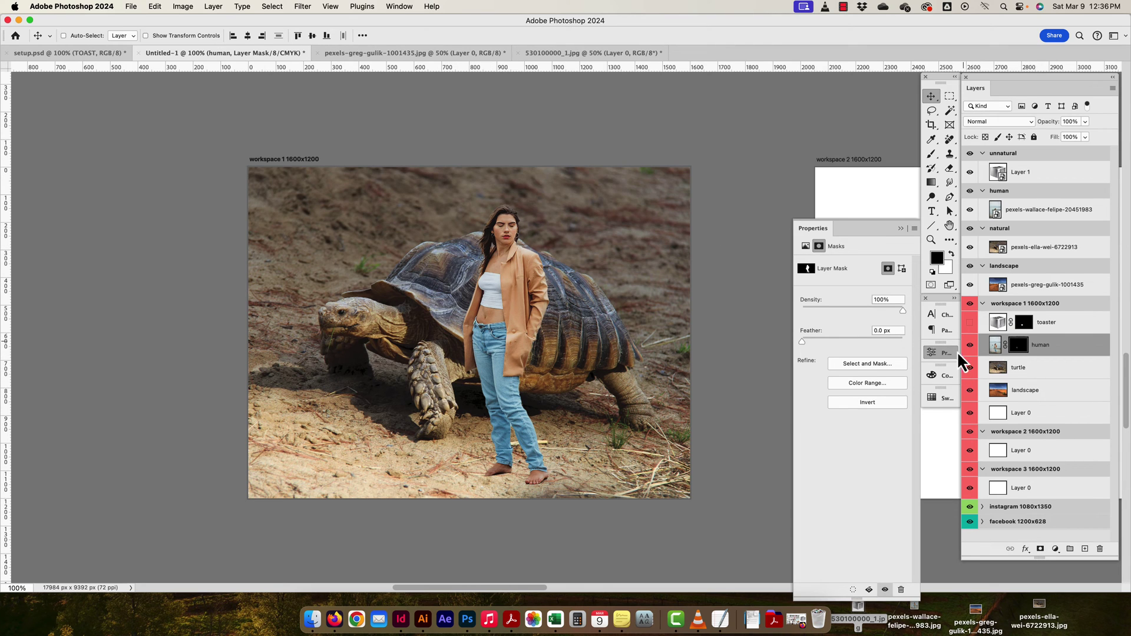
Target the human layer's mask around the woman's feet and activate the Brush tool with black as foreground.
click(1013, 347)
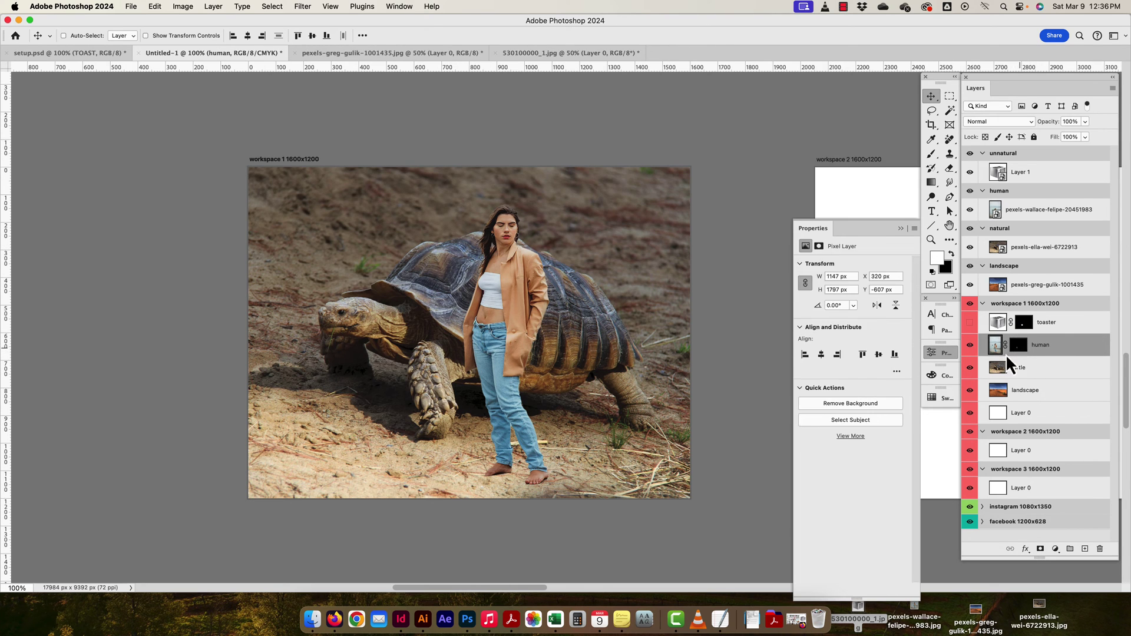
scroll(498, 474, up, 10)
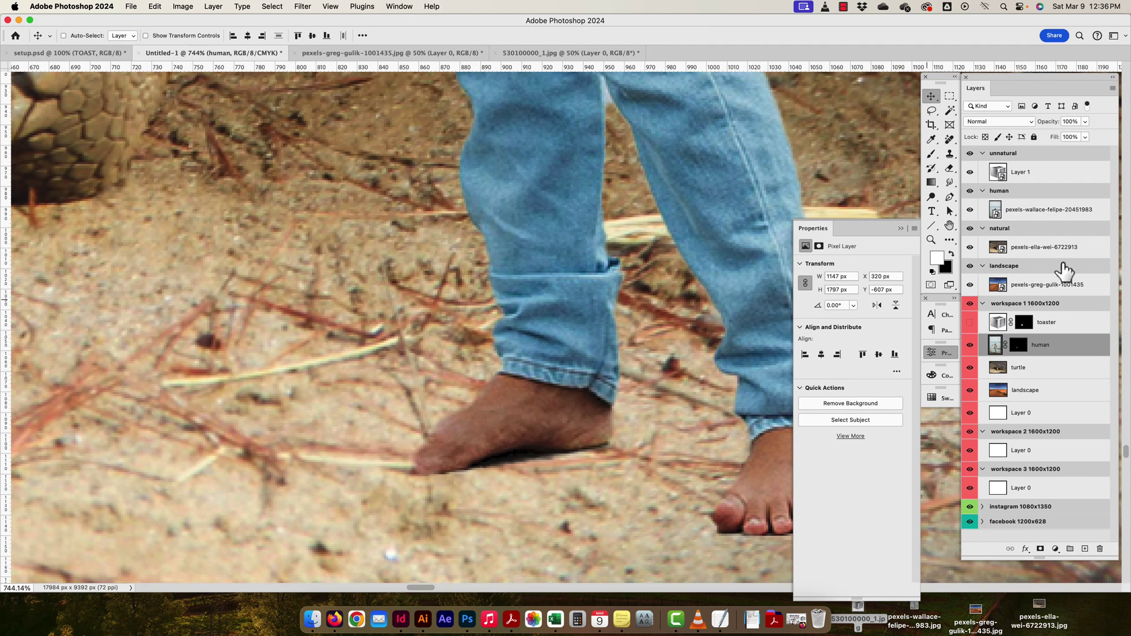
click(1020, 347)
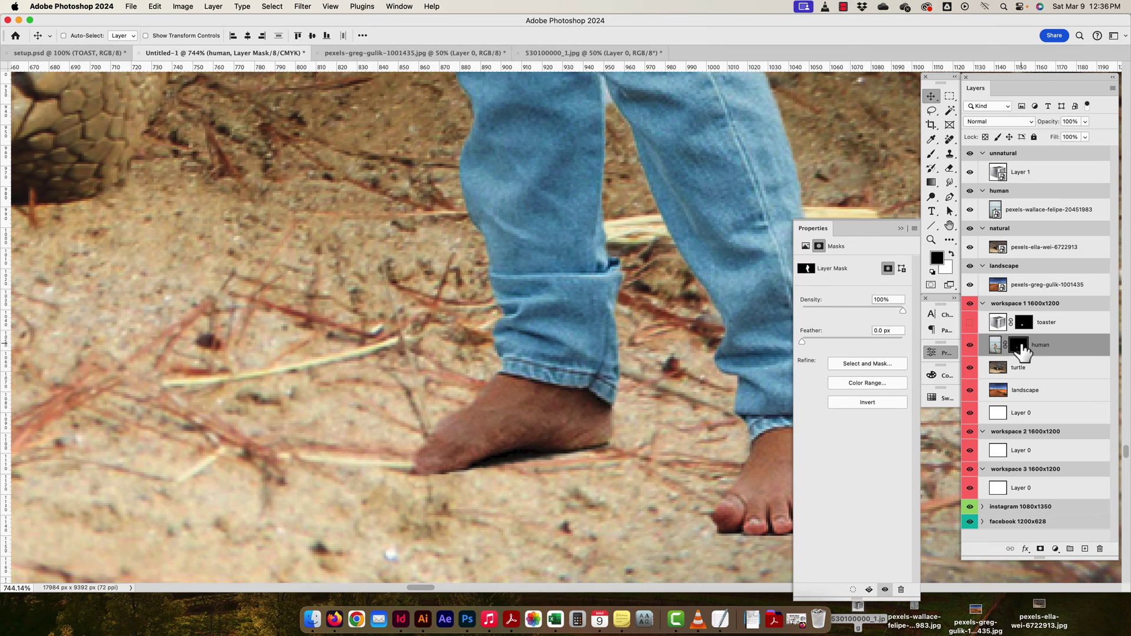
key(i)
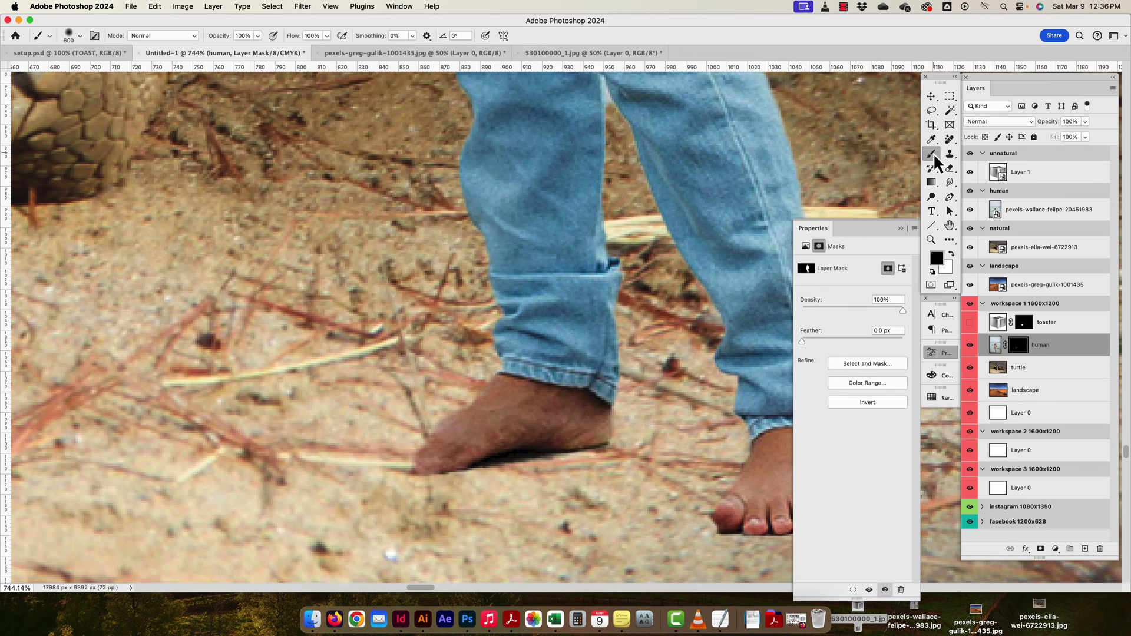
click(937, 260)
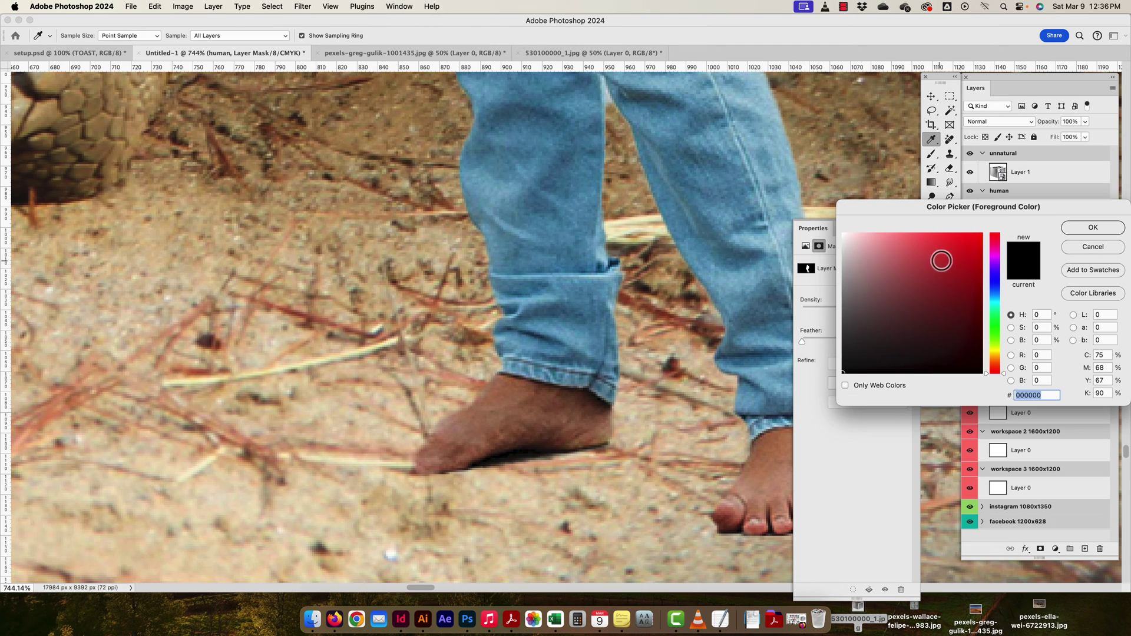
click(1088, 246)
key(b)
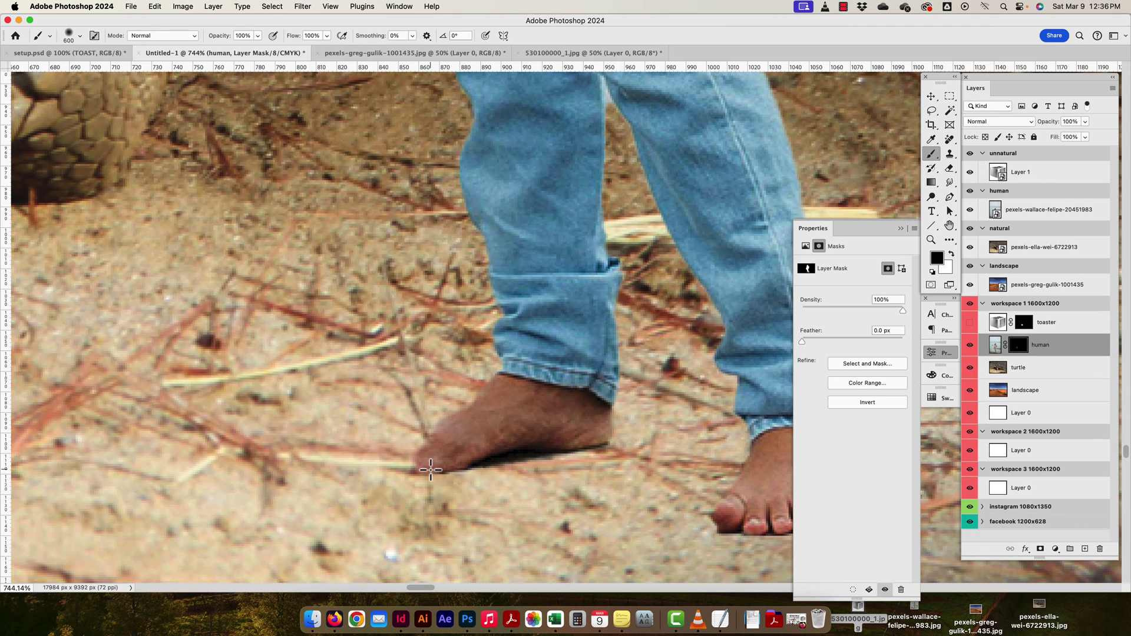
Set the soft brush to 41 px and paint black on the mask over the front of the woman's rear foot.
key(bracketleft)
key(bracketleft)
key(bracketleft)
key(bracketleft)
key(bracketleft)
key(bracketleft)
key(bracketleft)
key(bracketleft)
key(bracketleft)
scroll(430, 468, left, 2)
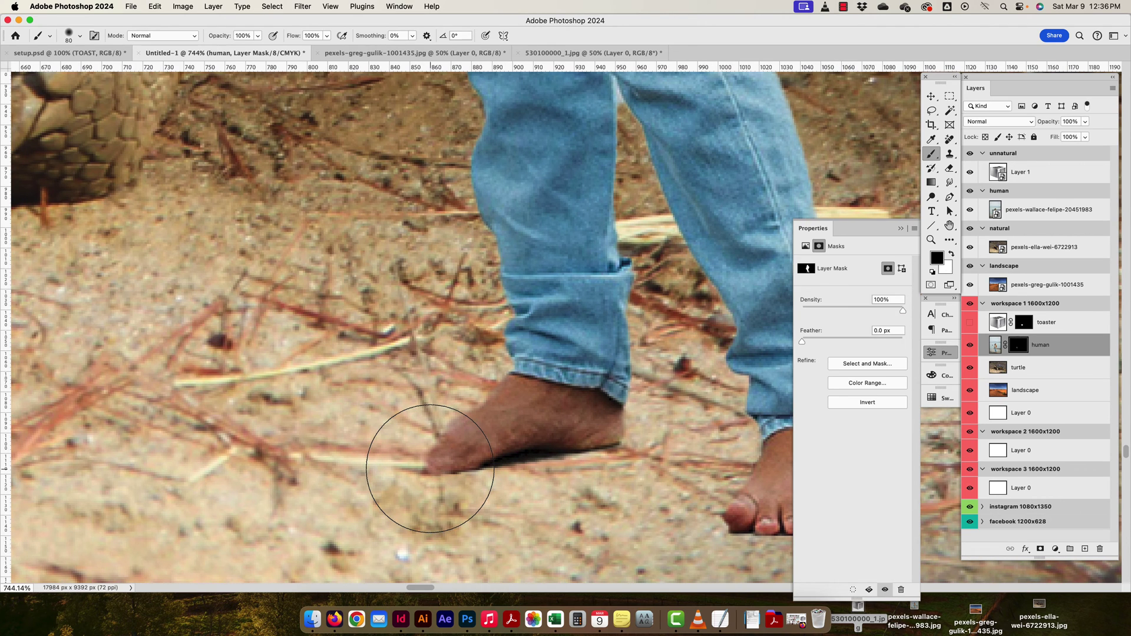
key(bracketright)
key(bracketright)
key(bracketright)
key(bracketright)
key(bracketright)
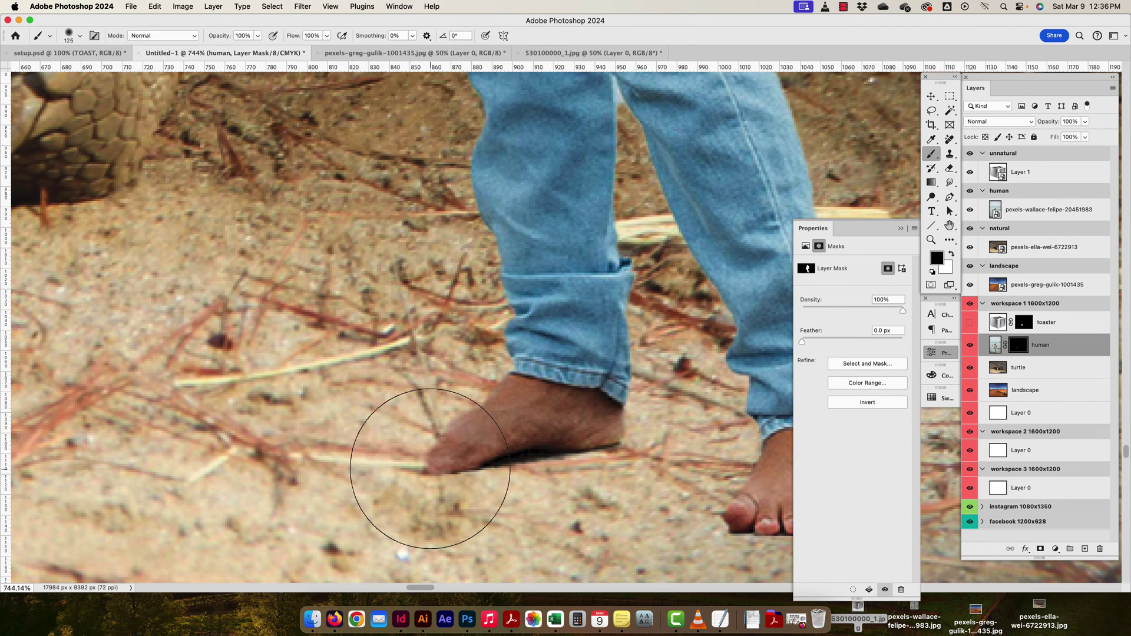
key(bracketleft)
key(bracketleft)
key(bracketleft)
key(bracketleft)
key(bracketleft)
key(bracketleft)
key(bracketleft)
key(bracketleft)
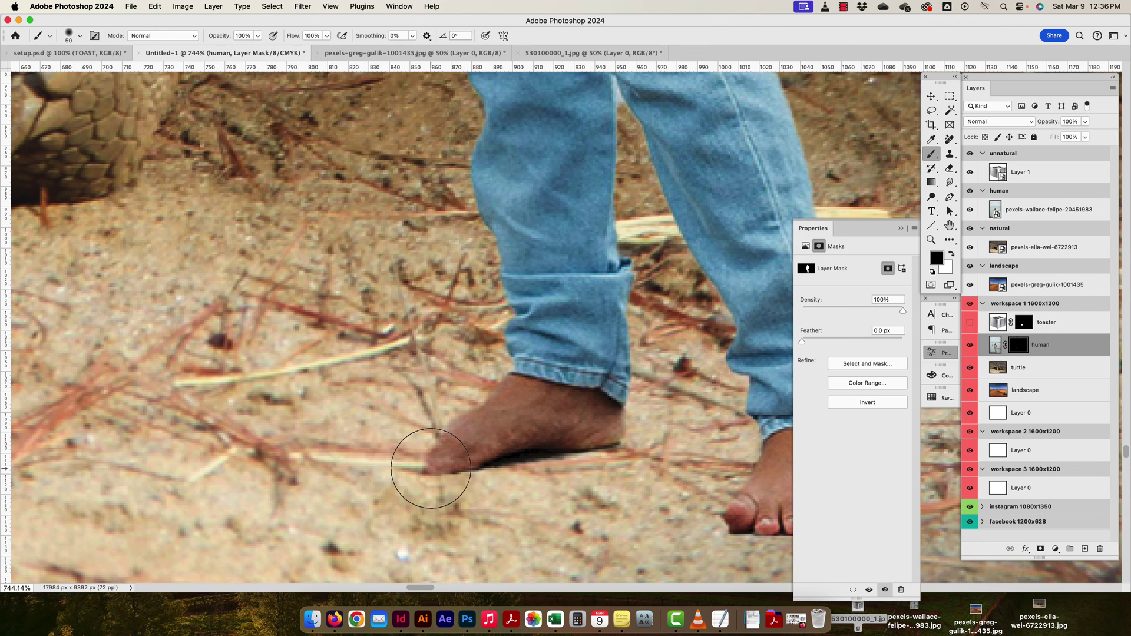
key(bracketright)
key(bracketright)
key(bracketright)
key(bracketright)
key(bracketright)
key(bracketright)
key(bracketleft)
key(bracketleft)
key(bracketleft)
key(bracketleft)
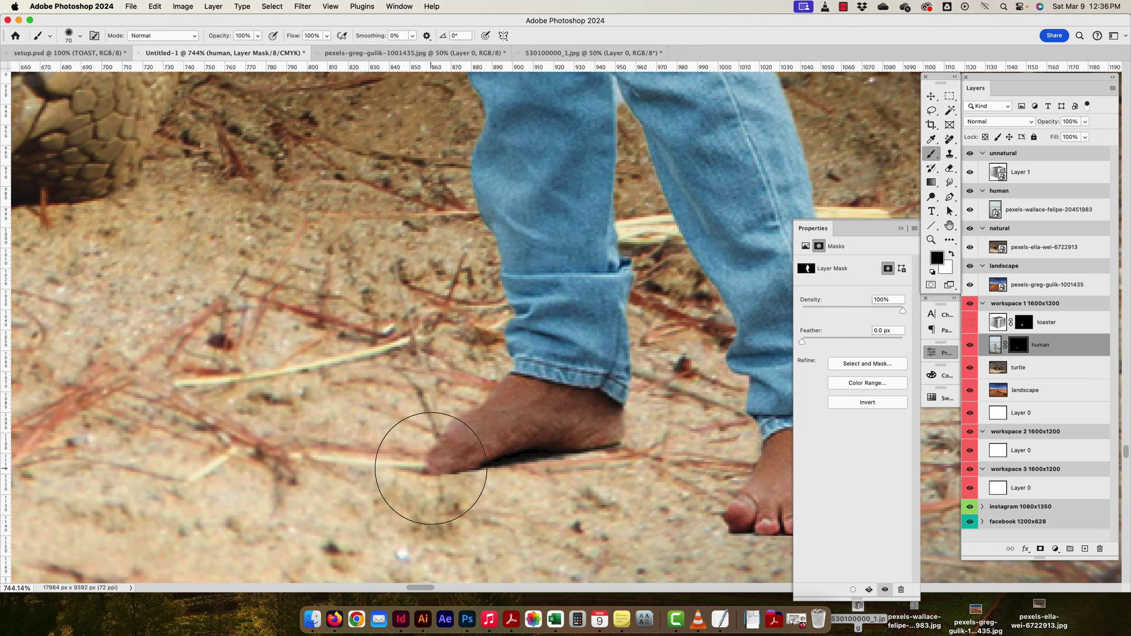
right_click(430, 468)
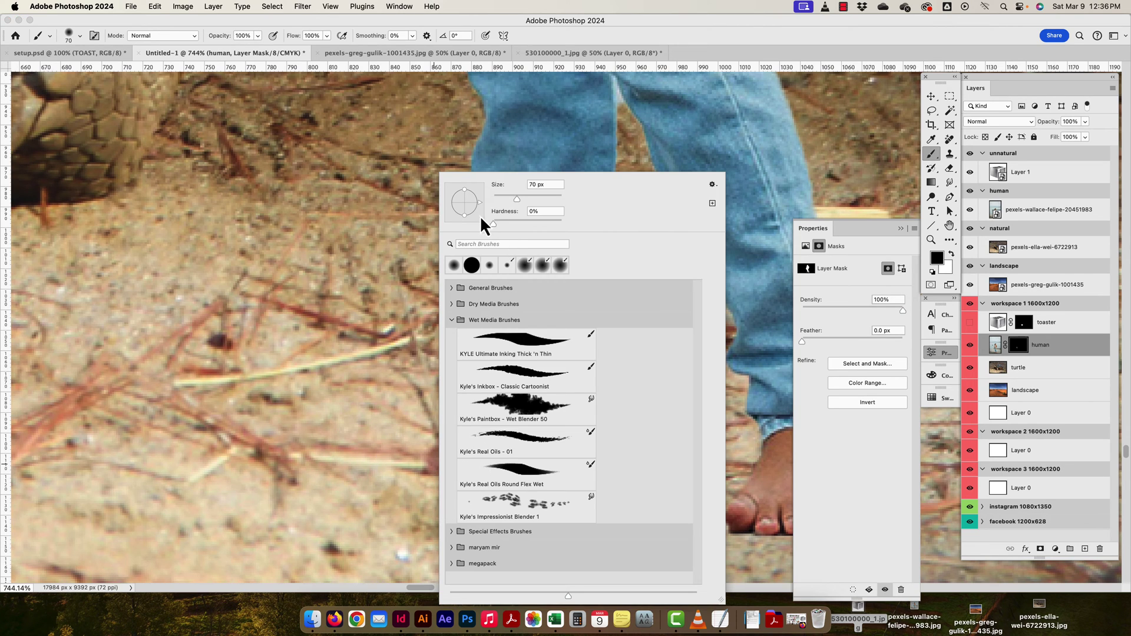
drag(512, 197, 506, 199)
key(Tab)
key(Return)
mouse_move(406, 489)
mouse_down()
mouse_move(399, 457)
mouse_move(439, 449)
mouse_move(422, 470)
mouse_up()
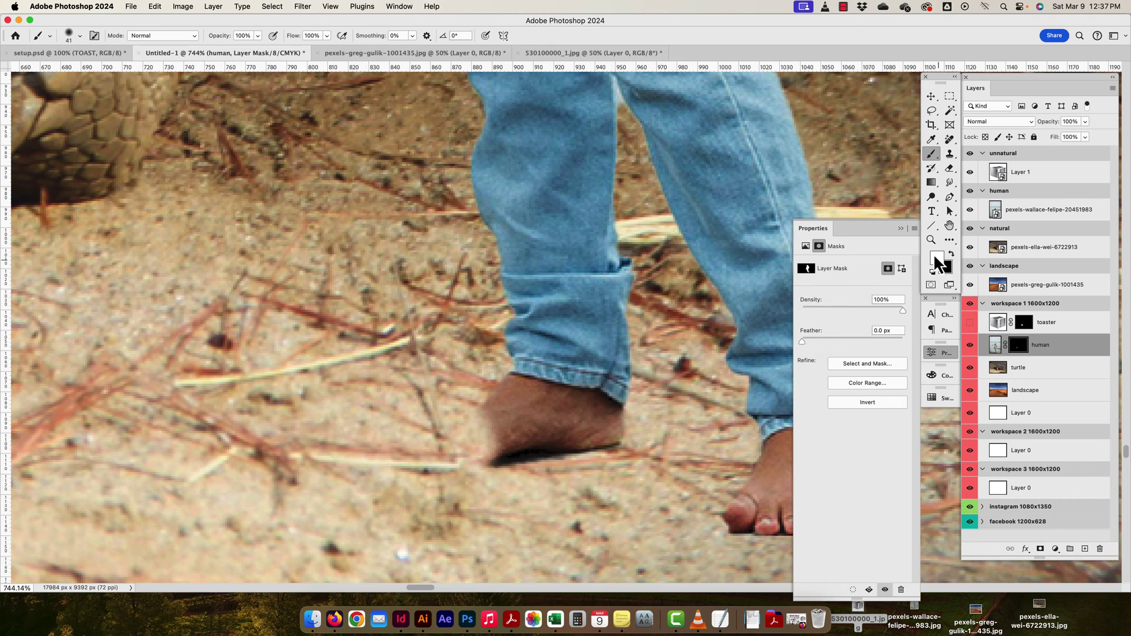
Reduce the brush to 9 px and paint white on the mask to restore the foot and its toes.
key([)
key([)
key([)
key([)
key([)
key([)
key([)
key([)
mouse_move(480, 422)
mouse_down()
mouse_move(442, 443)
mouse_move(528, 435)
mouse_move(421, 460)
mouse_move(487, 416)
mouse_move(361, 459)
mouse_move(448, 444)
mouse_move(384, 462)
mouse_move(490, 463)
mouse_move(381, 473)
mouse_move(417, 473)
mouse_move(381, 460)
mouse_move(449, 425)
mouse_up()
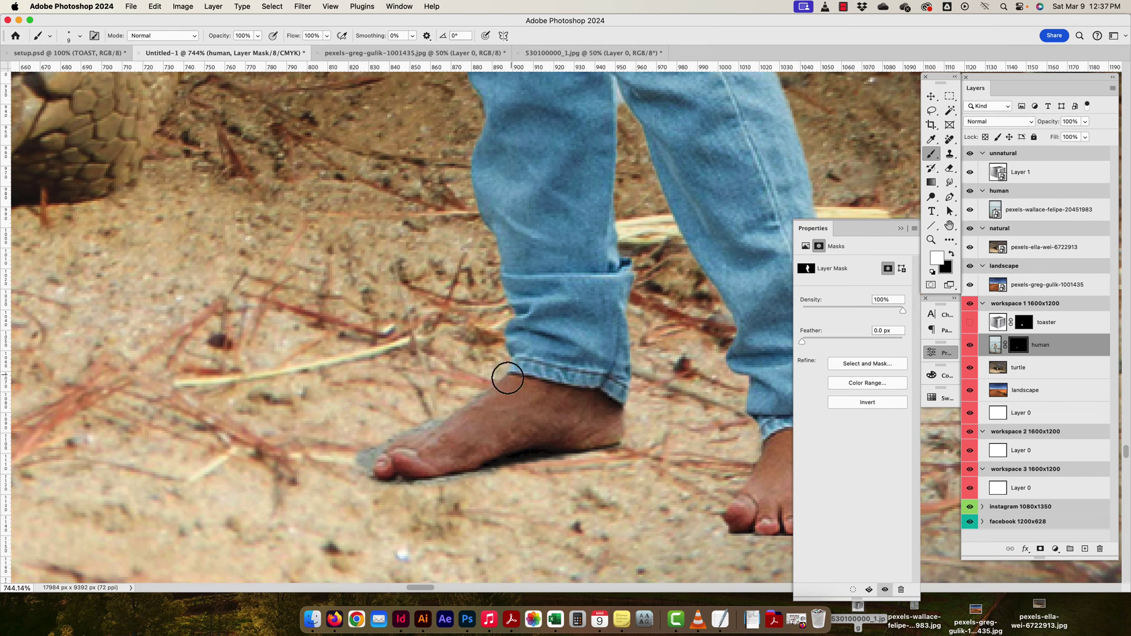
drag(391, 460, 444, 475)
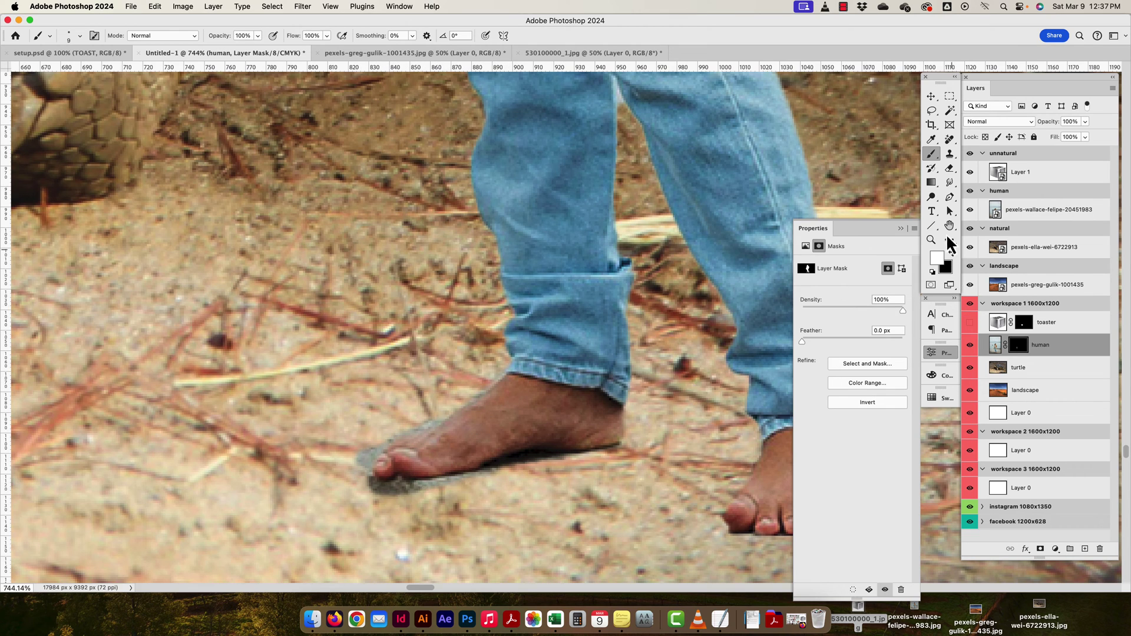
Paint black on the mask around the restored foot to hide the leftover grey background.
mouse_move(421, 487)
mouse_down()
mouse_move(489, 471)
mouse_move(379, 490)
mouse_move(361, 472)
mouse_move(376, 444)
mouse_move(427, 409)
mouse_move(430, 419)
mouse_move(361, 462)
mouse_move(373, 482)
mouse_up()
key(super+minus)
key(super+minus)
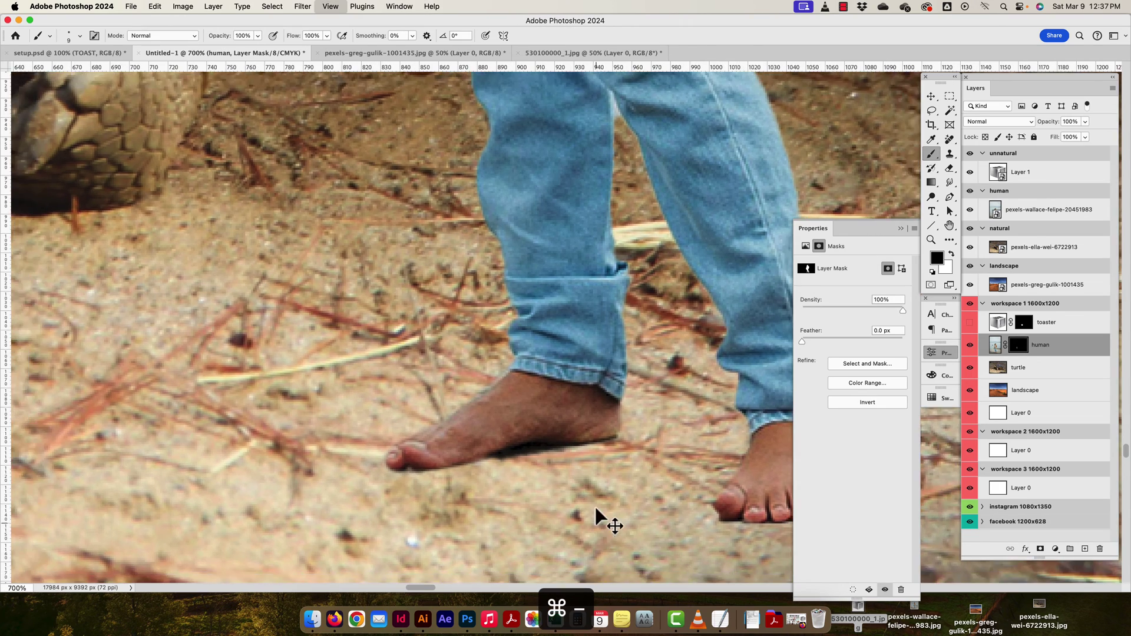
Clean up the mask in the gap between the jeans legs with a 2 px black brush.
drag(596, 321, 628, 404)
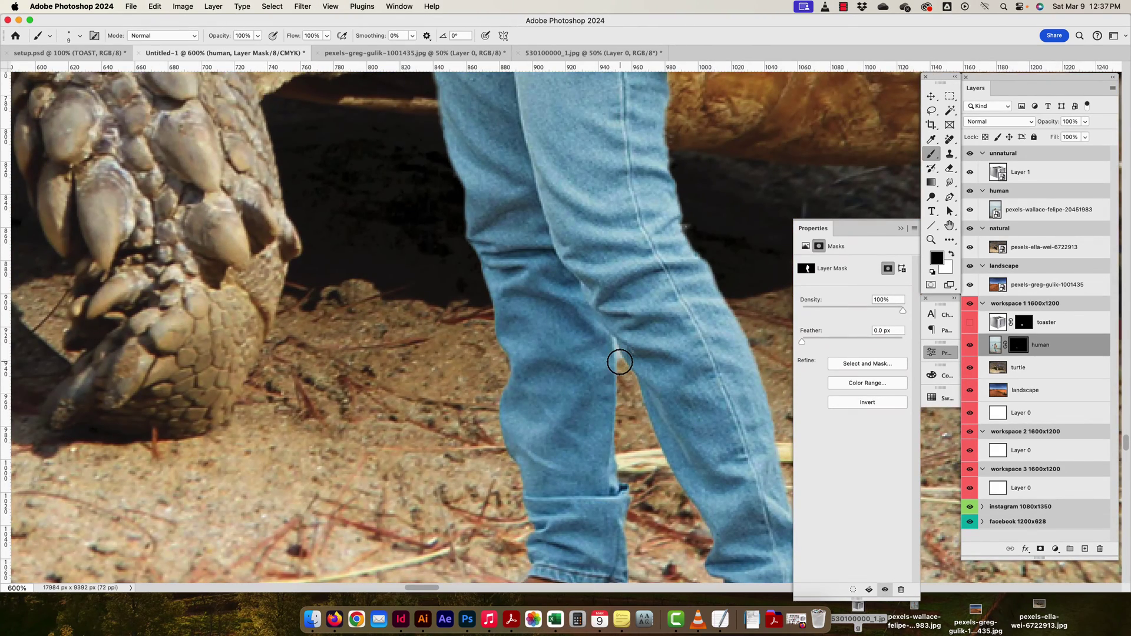
key(bracketleft)
key(bracketleft)
key(bracketleft)
scroll(572, 309, up, 15)
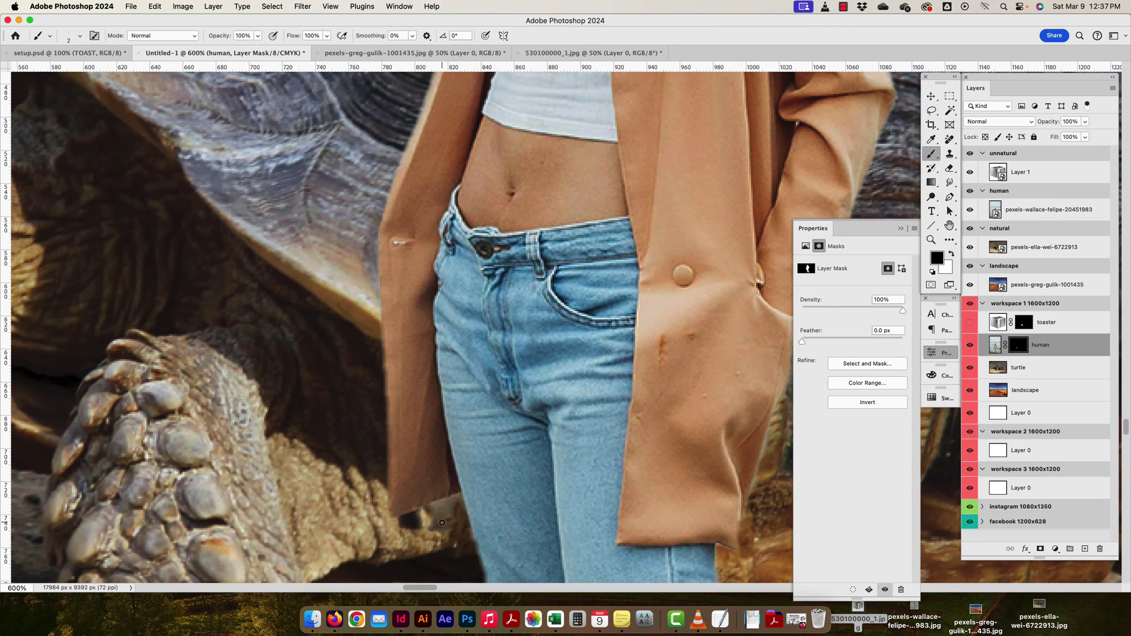
Enlarge the brush and paint black on the mask below the jacket hem beside the jeans.
key(bracketright)
key(bracketright)
key(bracketright)
mouse_move(440, 527)
mouse_down()
mouse_move(452, 510)
mouse_move(433, 515)
mouse_move(456, 506)
mouse_up()
Enlarge the brush to 10 px and paint white on the mask to restore the jacket collar beside the neck.
scroll(399, 301, up, 15)
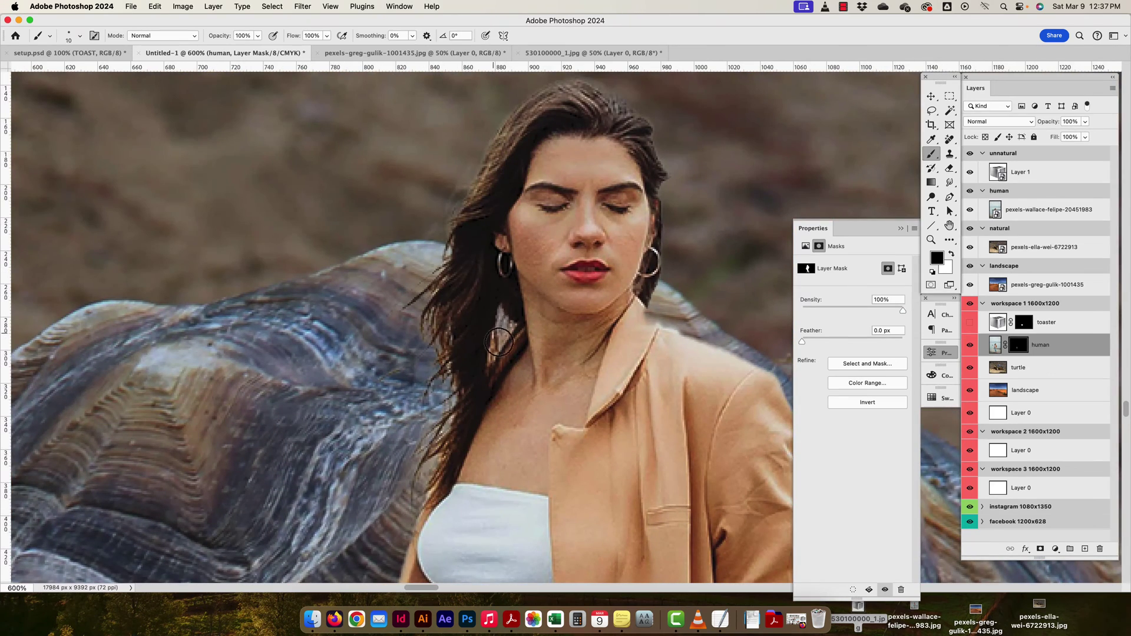
drag(739, 288, 484, 197)
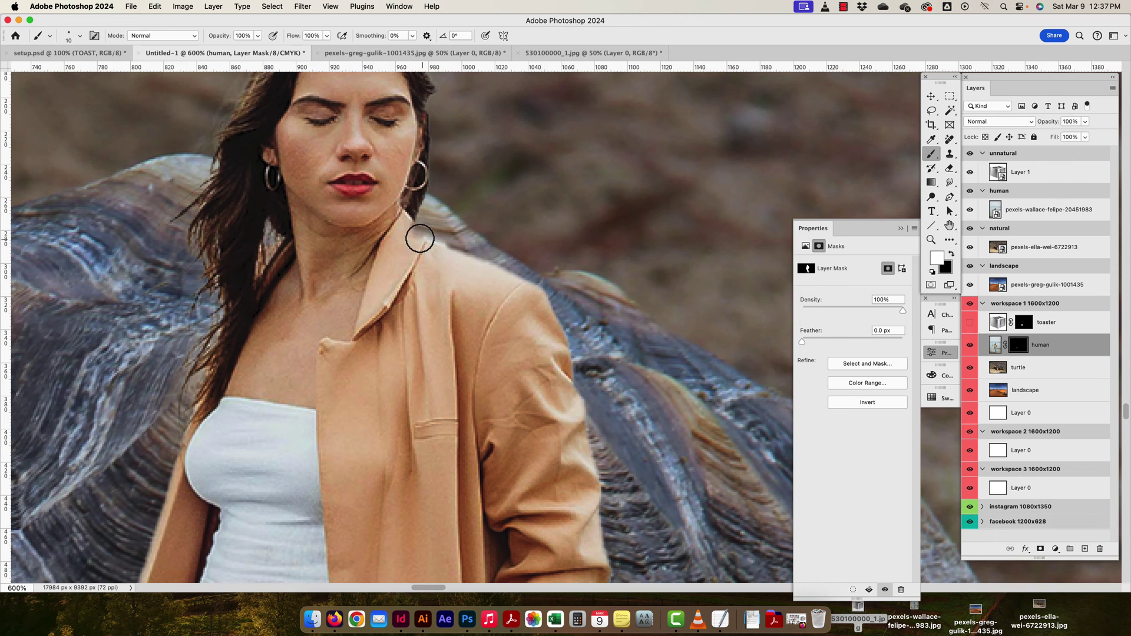
mouse_move(419, 238)
mouse_down()
mouse_move(411, 229)
mouse_move(431, 248)
mouse_up()
drag(538, 411, 507, 189)
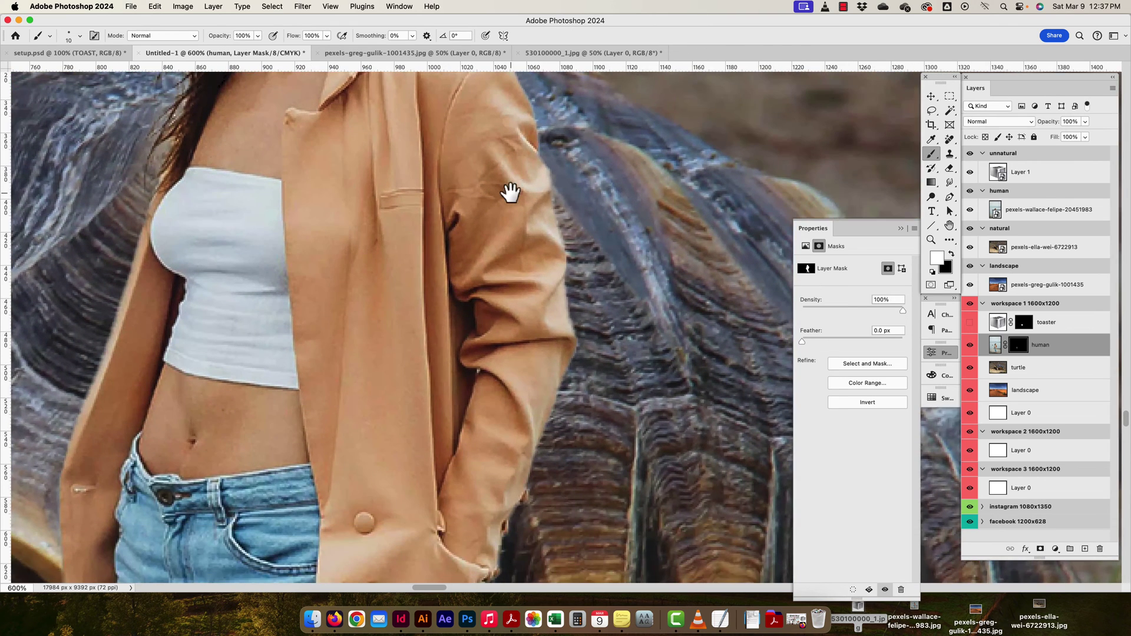
key(x)
Inspect the masked edges of the jacket and jeans, and check the whole workspace 1 composite.
drag(528, 144, 556, 362)
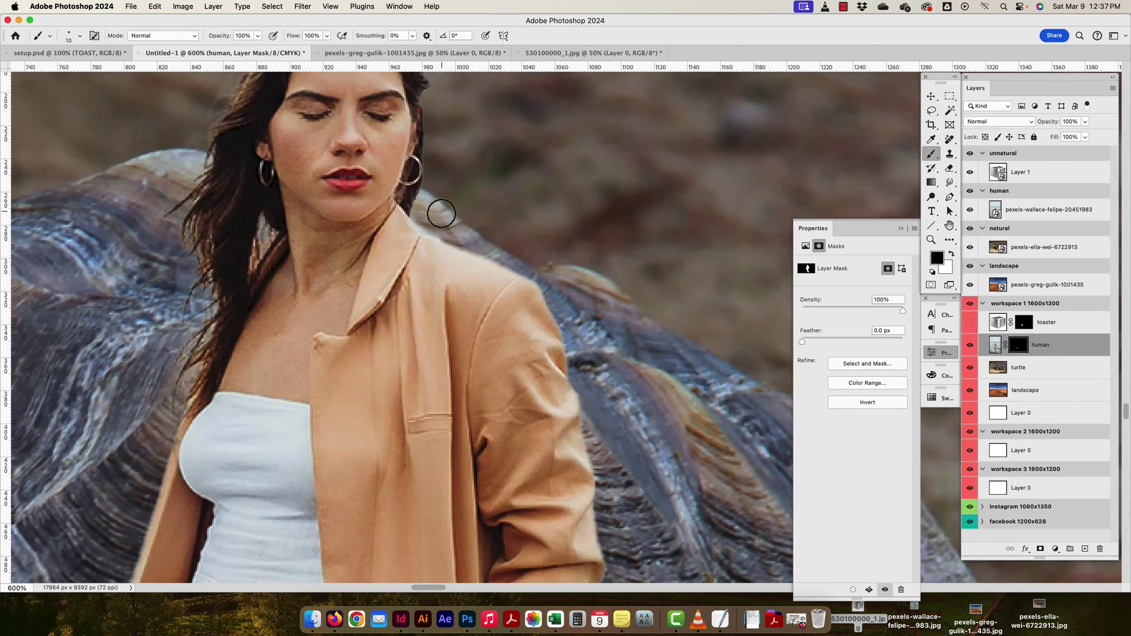
scroll(420, 222, down, 10)
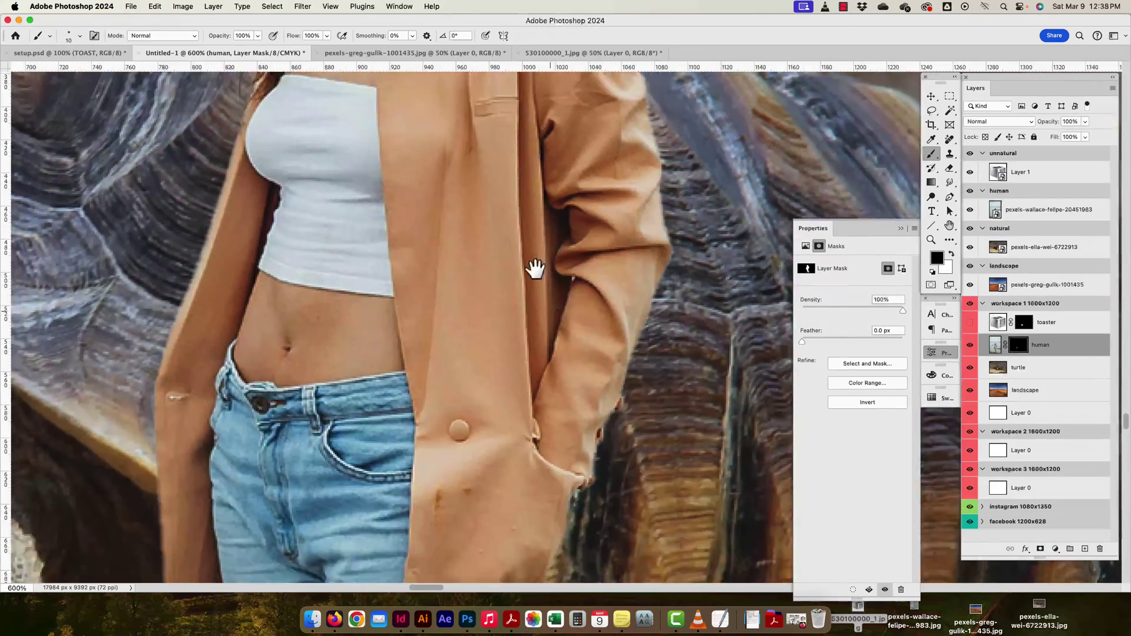
scroll(523, 398, down, 5)
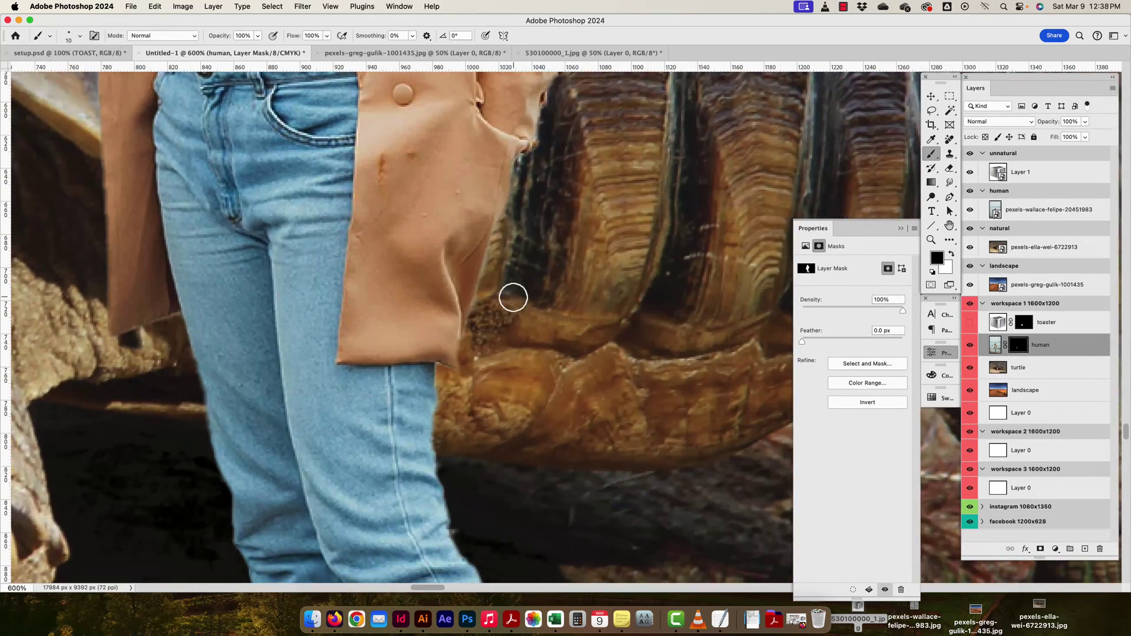
key(super+minus)
key(super+minus)
key(super+minus)
key(super+minus)
key(super+minus)
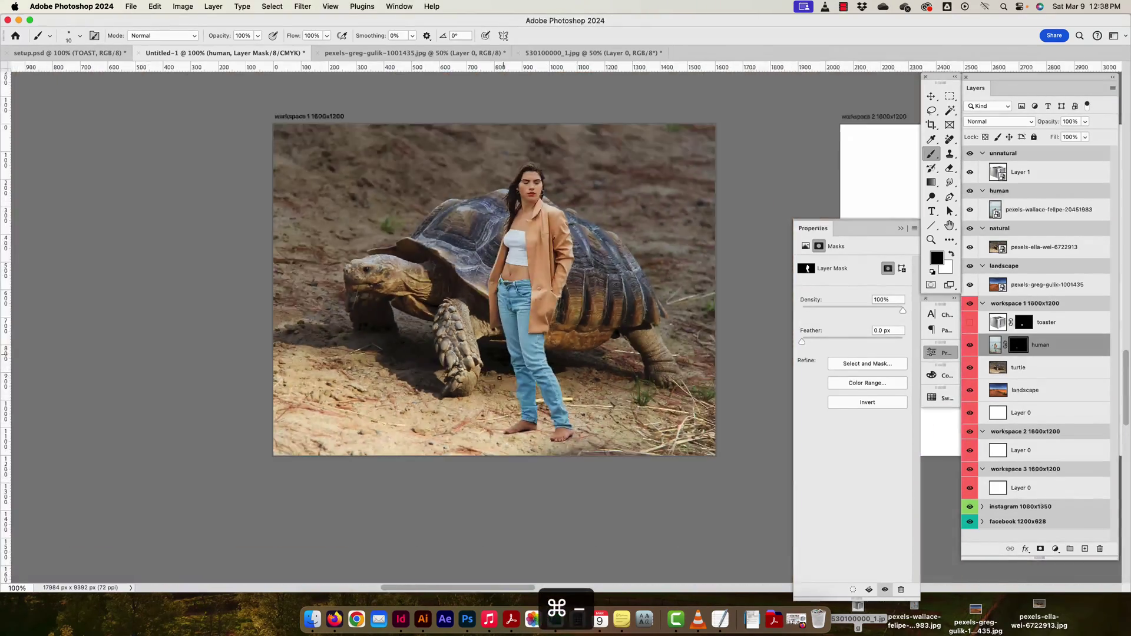
Remove the background from the turtle layer so the landscape layer shows around the tortoise.
click(933, 96)
click(1040, 371)
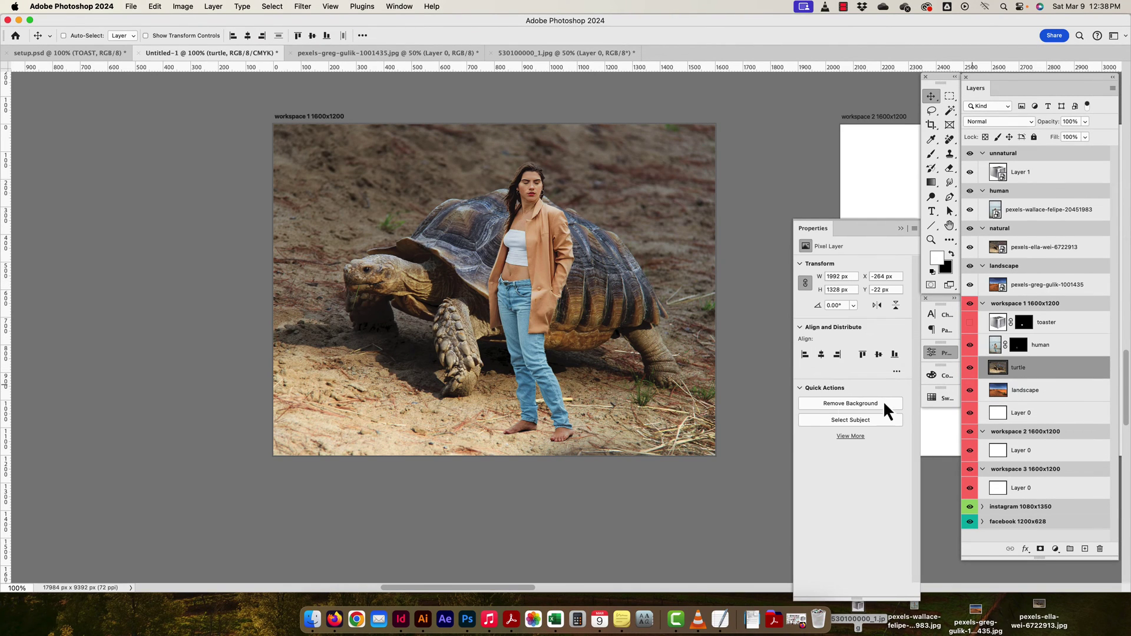
click(838, 402)
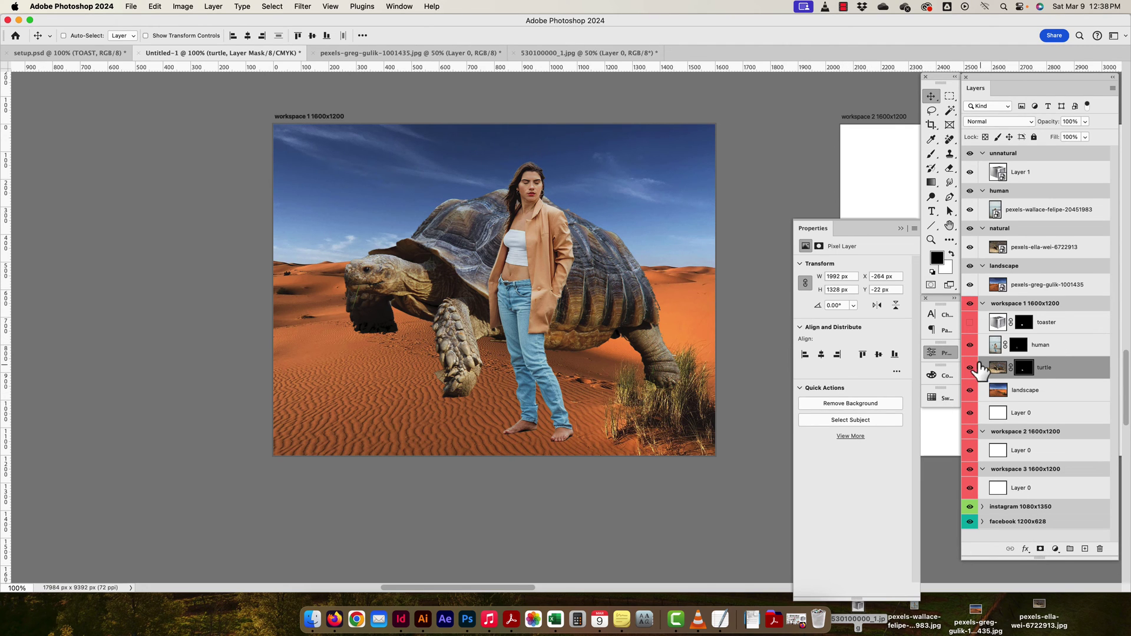
Check the bare landscape by briefly hiding the human and turtle layers, and make the toaster layer visible.
click(970, 345)
click(970, 369)
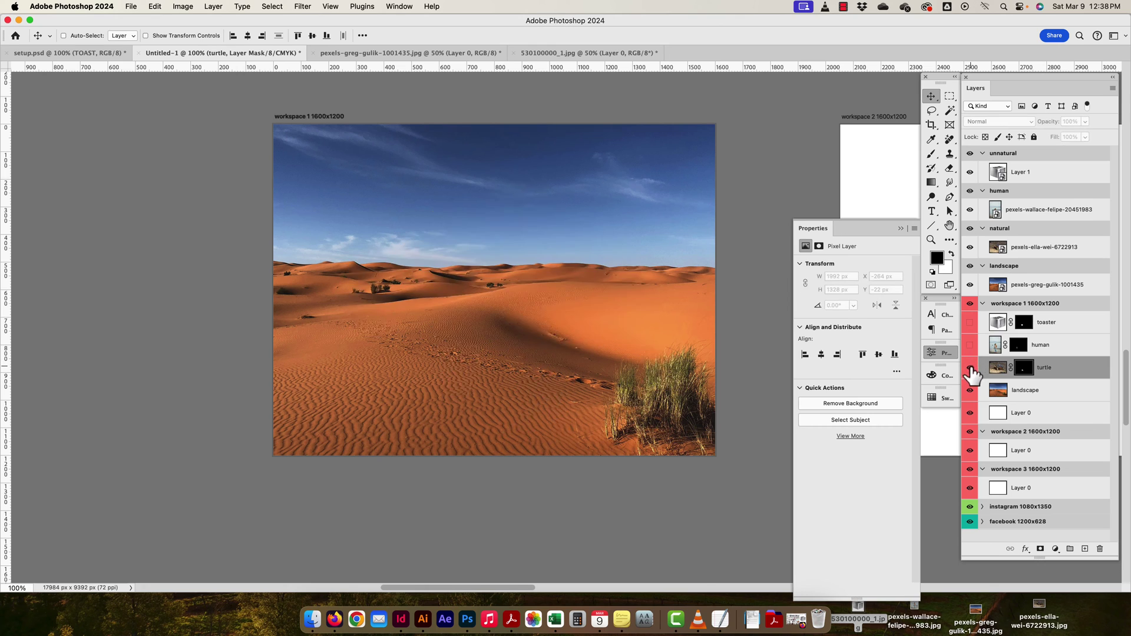
click(970, 369)
click(970, 345)
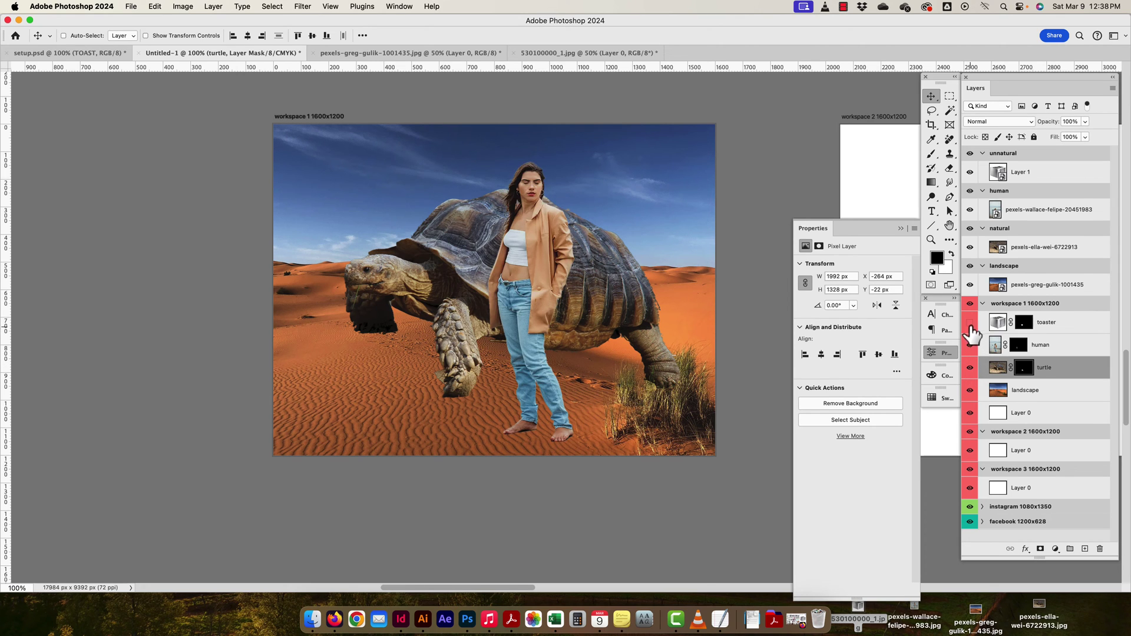
click(970, 322)
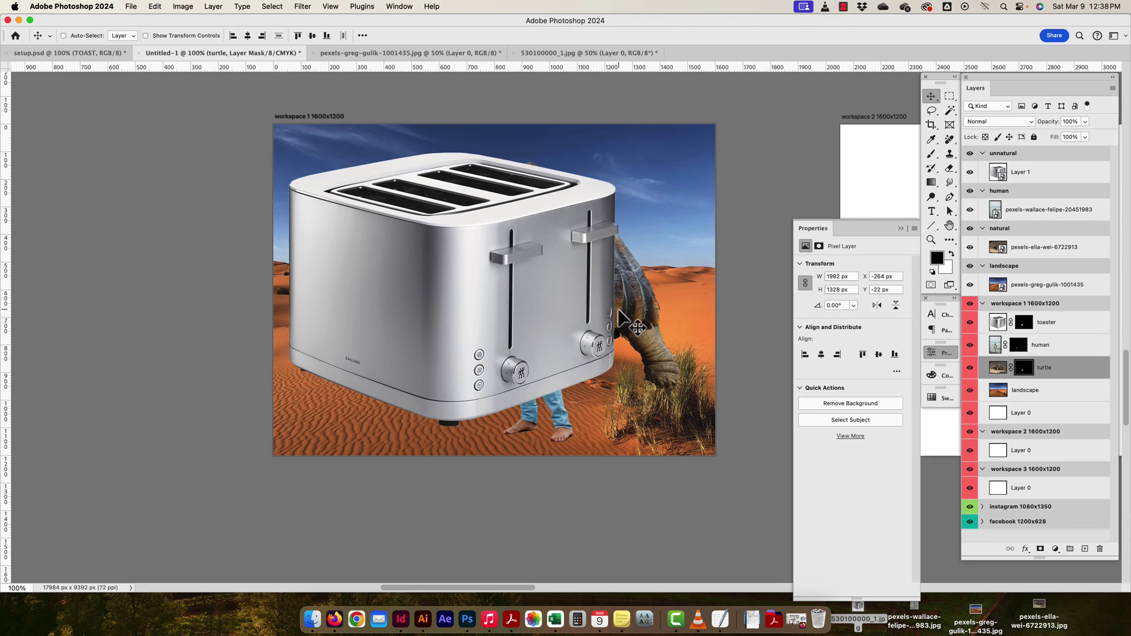
Look over the workspace artboards together with the landscape, natural, human and unnatural source artboards.
key(super+minus)
key(super+minus)
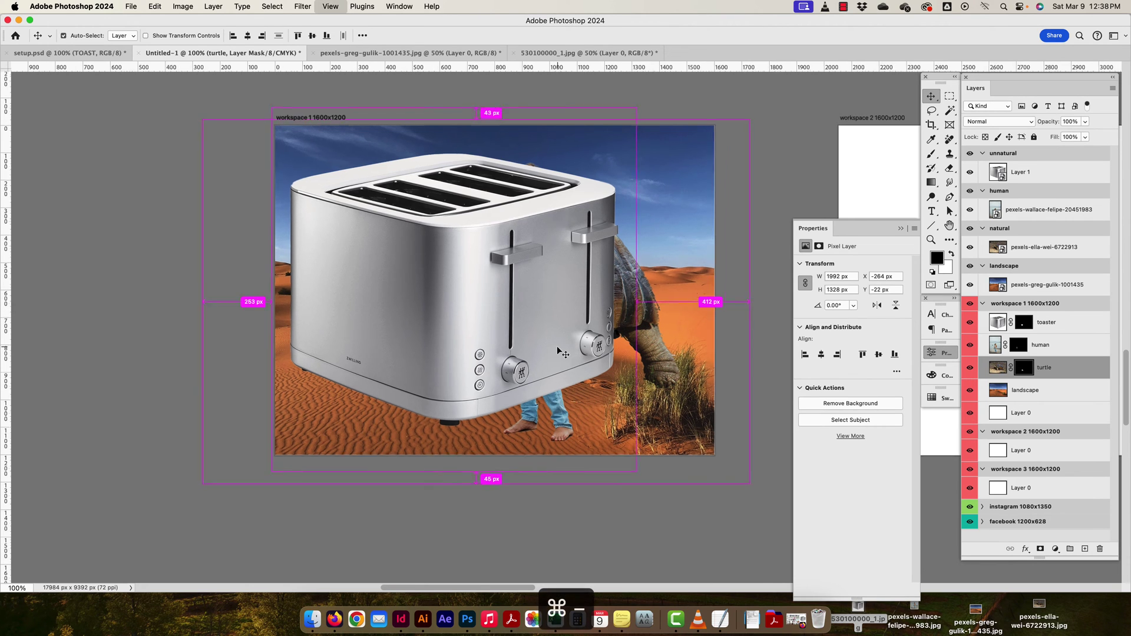
drag(570, 333, 437, 443)
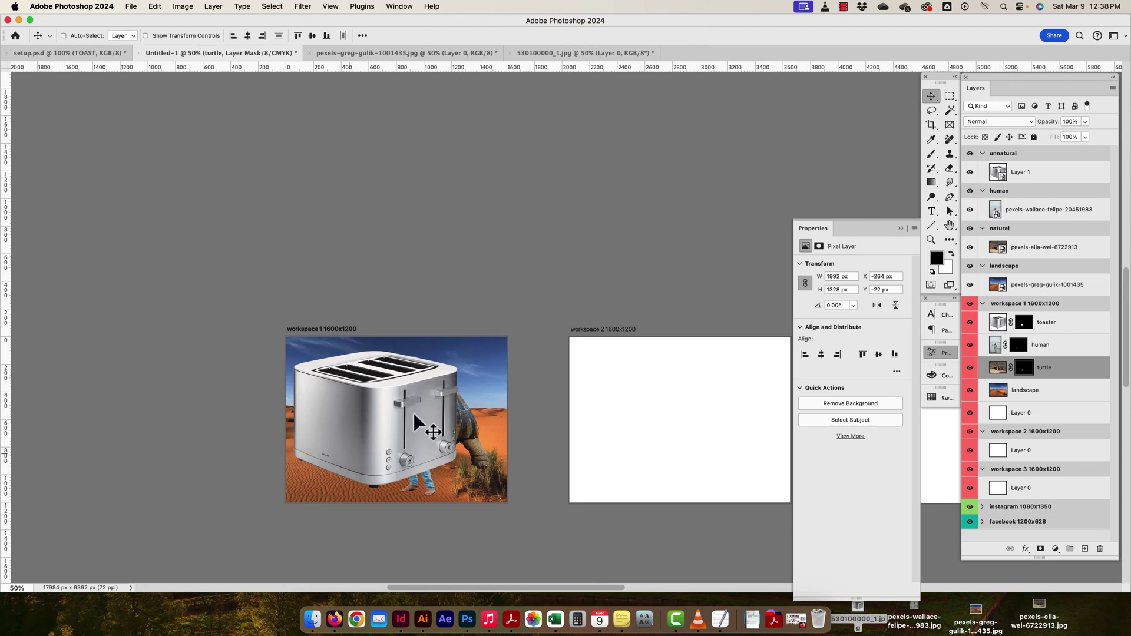
drag(592, 407, 539, 335)
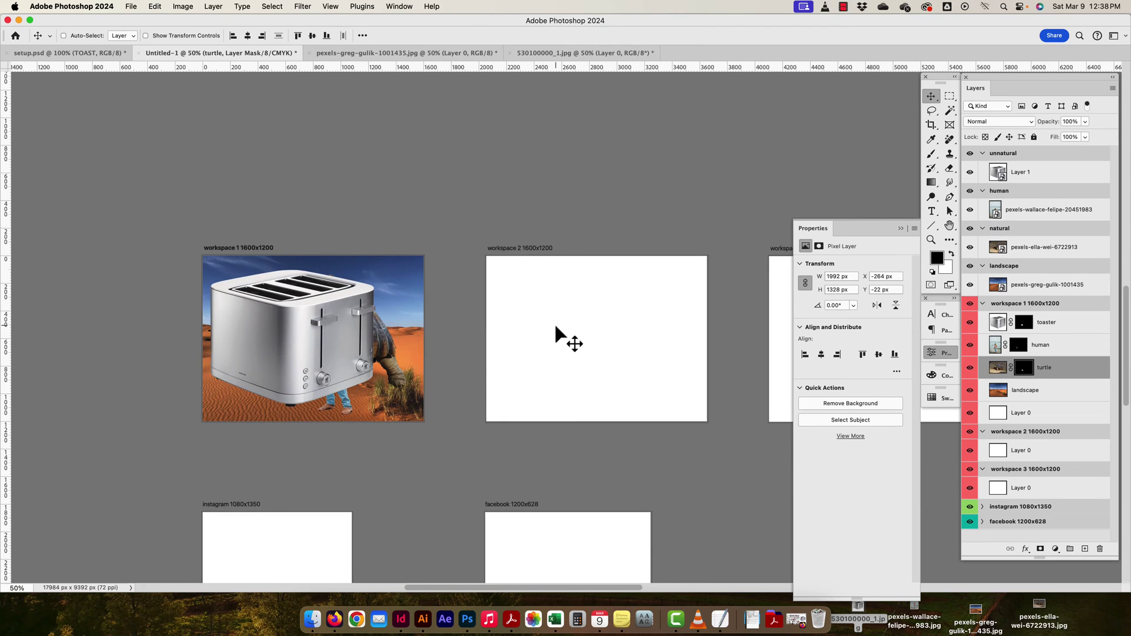
key(super+minus)
key(super+minus)
key(super+minus)
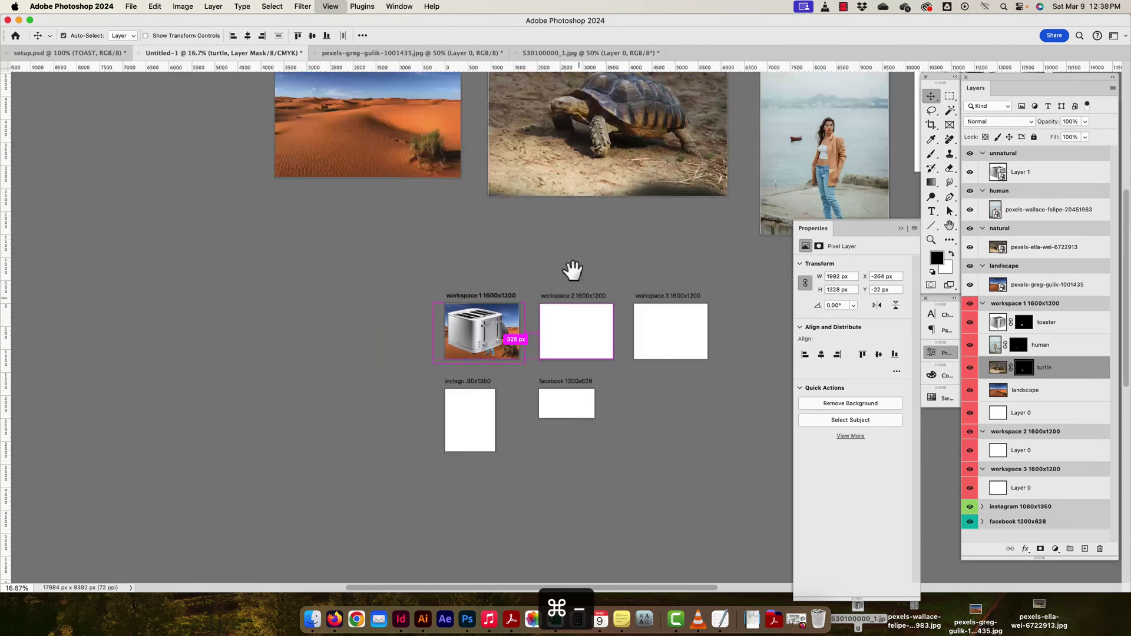
drag(618, 341, 398, 323)
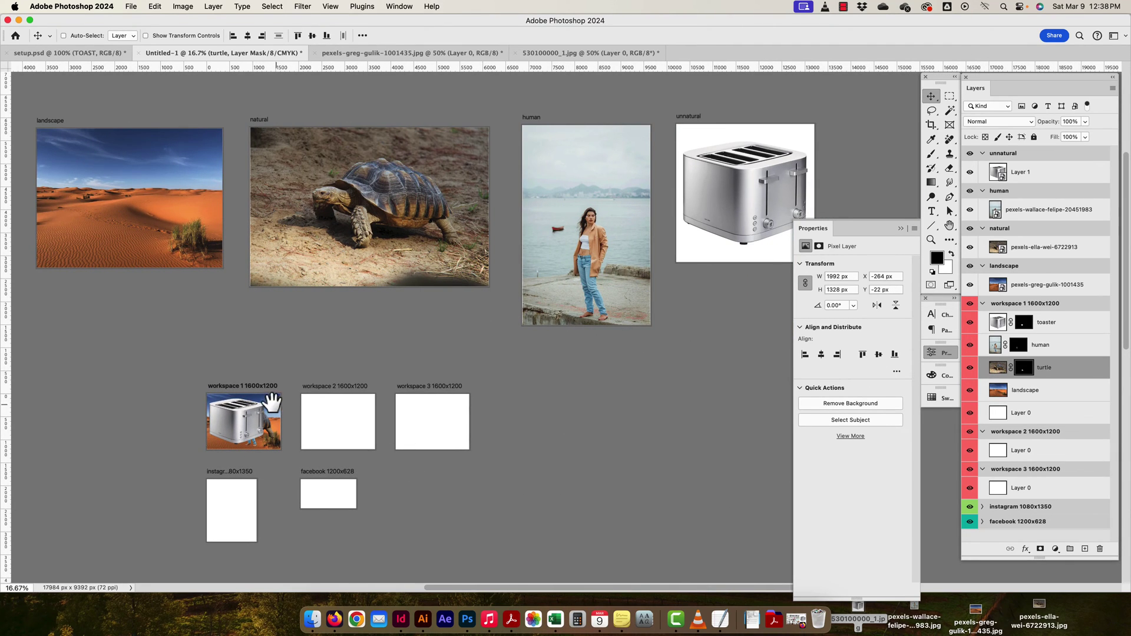
Using the layout in setup.psd as reference, scale the toaster to about 466 px square near workspace 1's lower-left corner.
drag(259, 404, 418, 370)
key(super+plus)
key(super+plus)
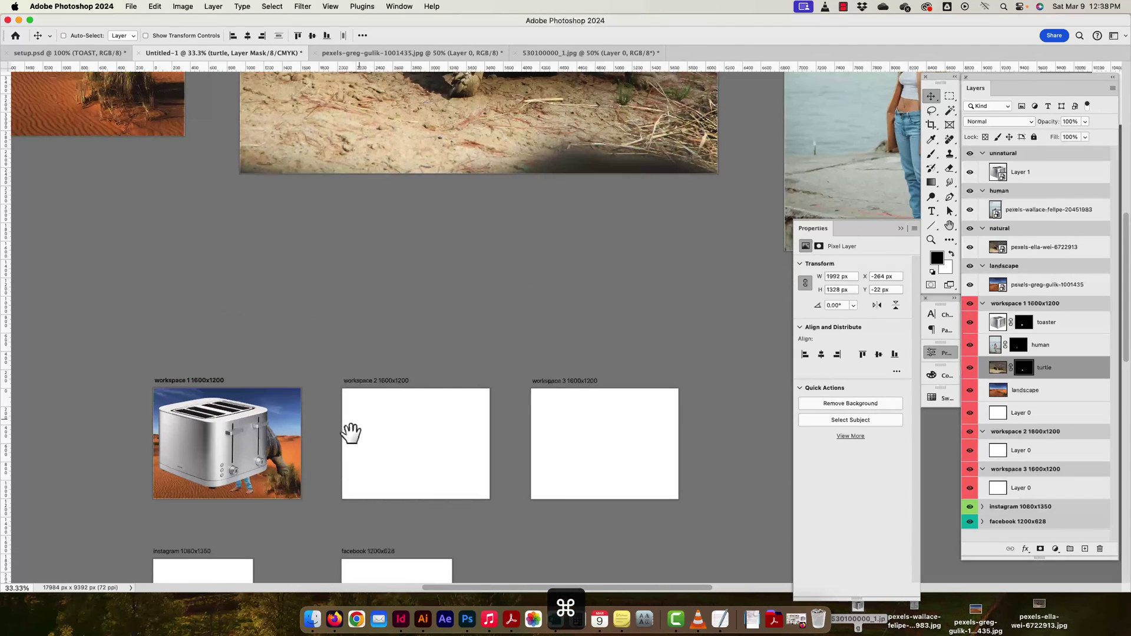
drag(351, 434, 519, 316)
super+click(410, 314)
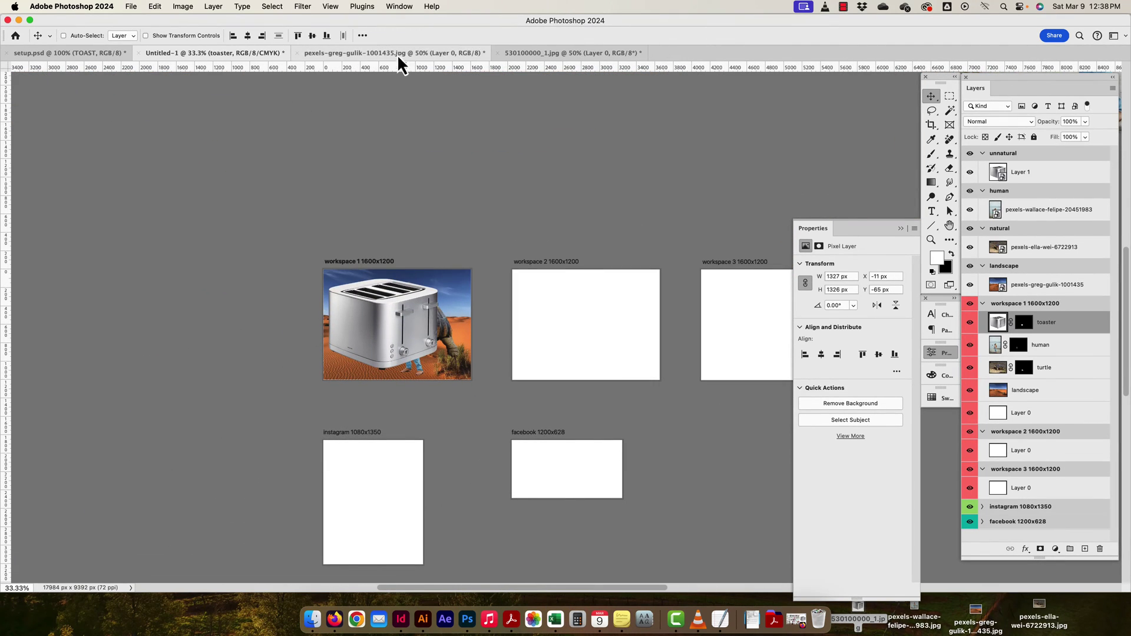
click(48, 53)
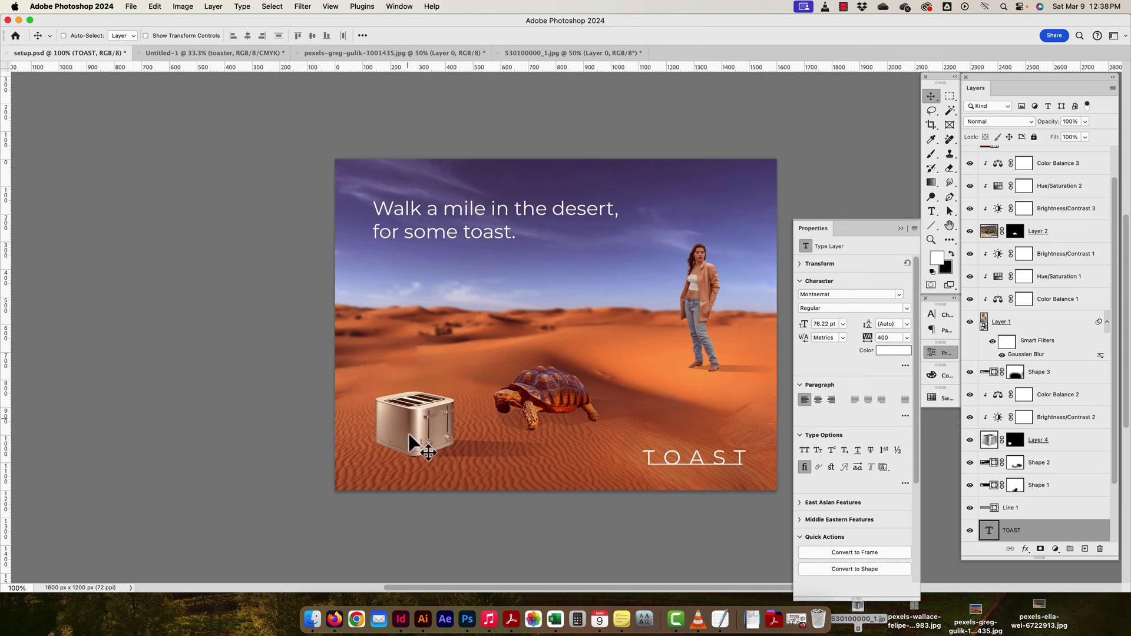
click(210, 54)
key(super+t)
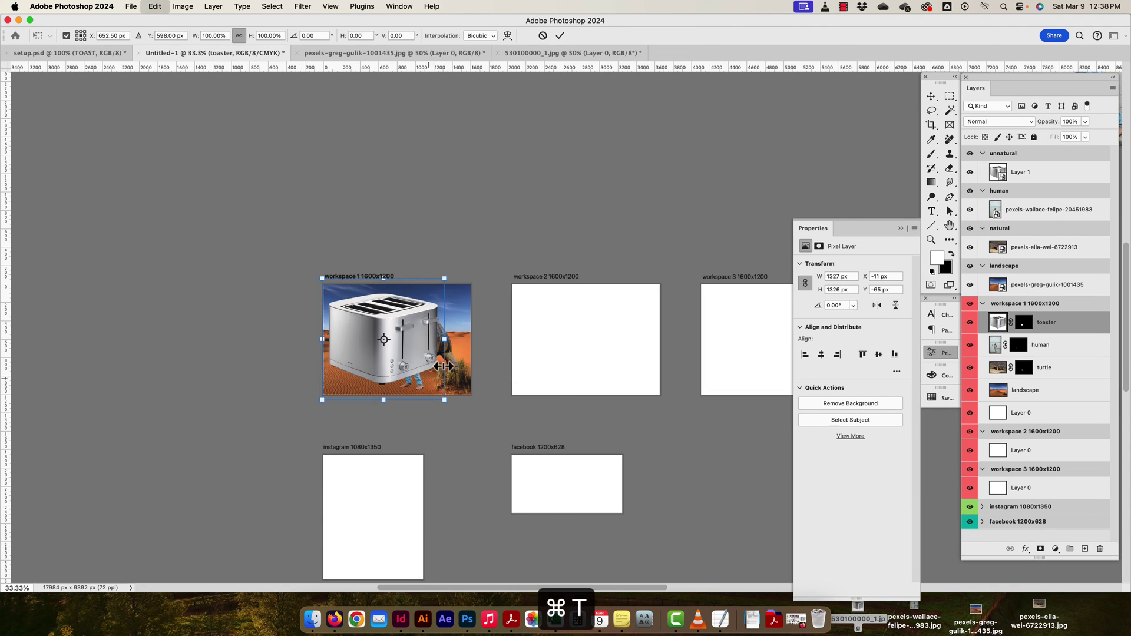
drag(442, 284, 362, 363)
key(Return)
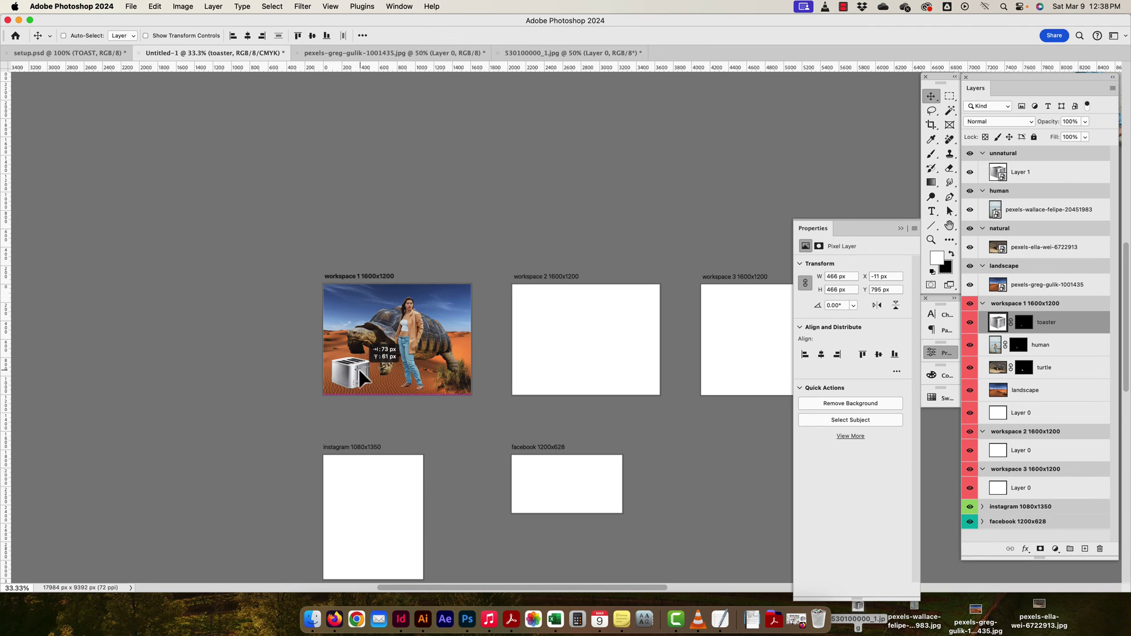
Scale the turtle layer down to about 781 by 520 px and place the tortoise just right of the toaster.
super+click(476, 301)
key(super+t)
drag(482, 282, 426, 347)
key(Return)
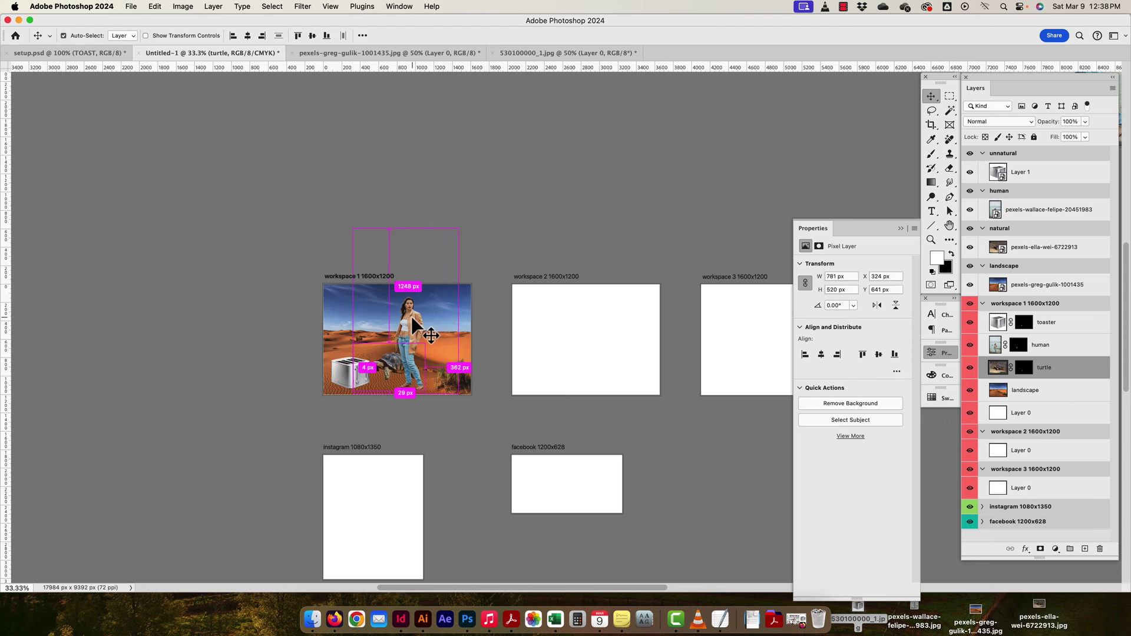
Scale the human layer down to about 699 by 1095 px and move the woman onto the dunes at the right.
super+click(425, 347)
key(super+t)
drag(352, 393, 424, 350)
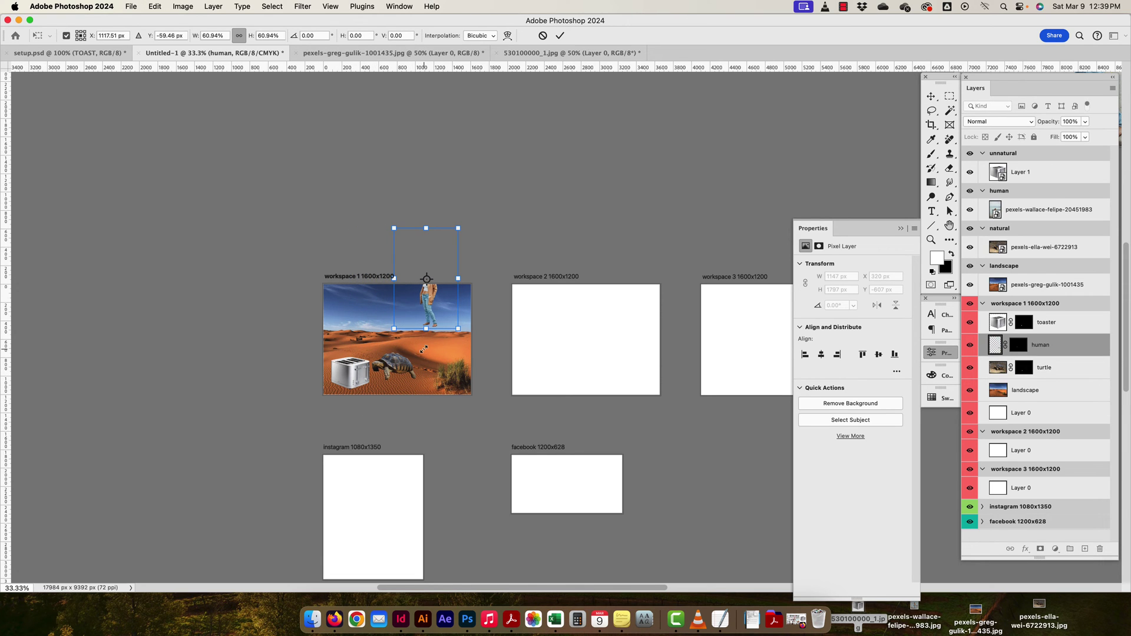
key(Return)
drag(435, 312, 446, 334)
Enlarge the human layer proportionally to about 733 by 1149 px with Free Transform.
click(155, 7)
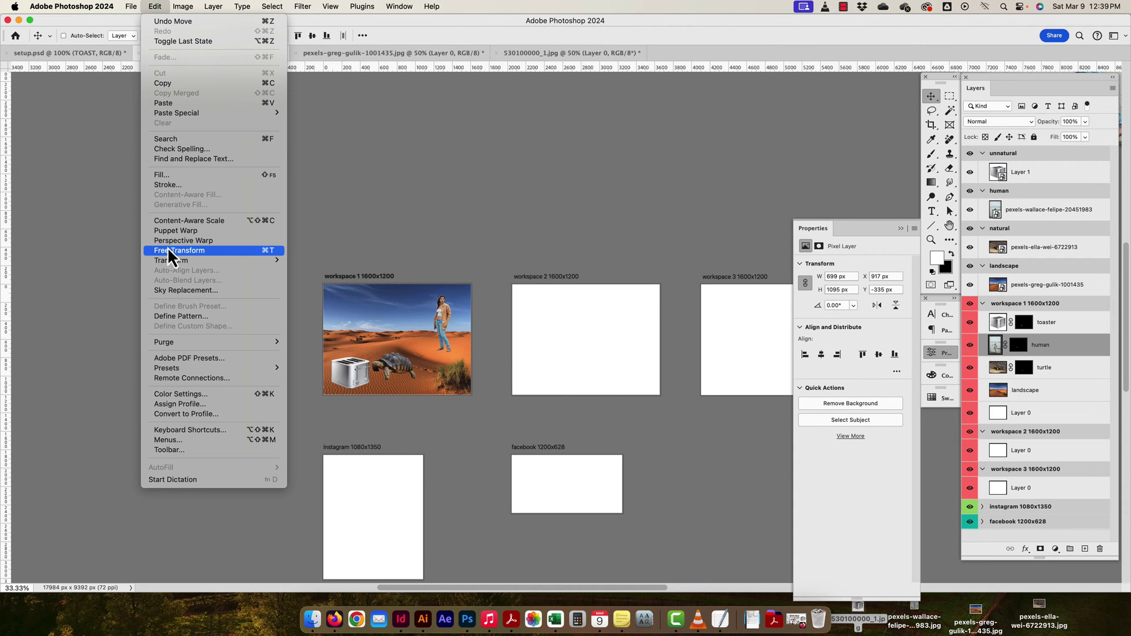
click(436, 241)
key(super+plus)
key(super+plus)
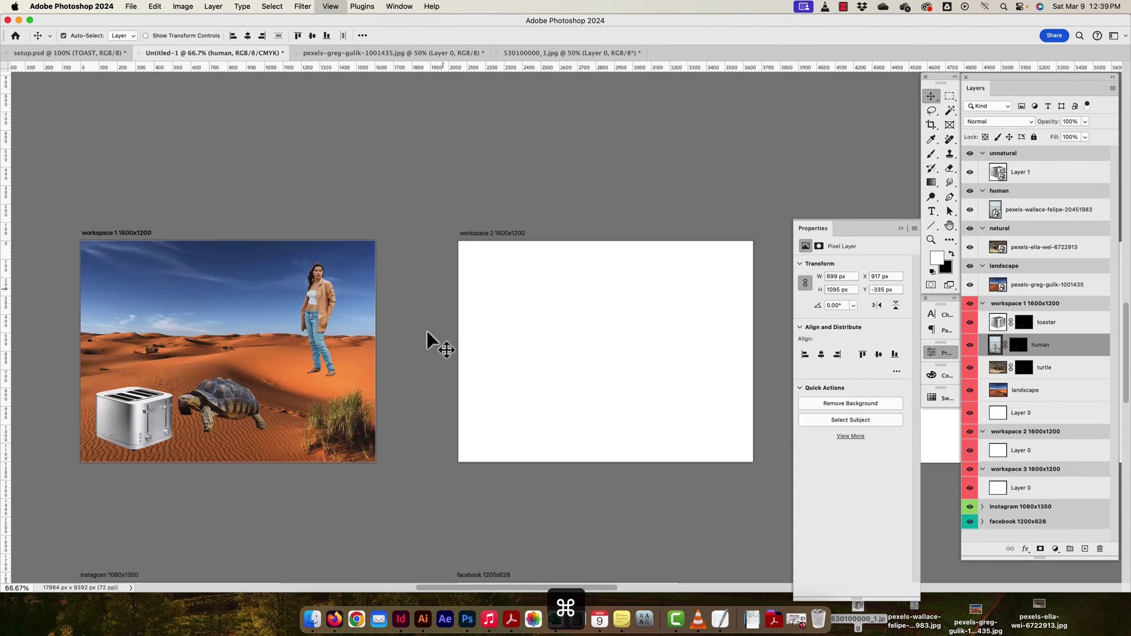
scroll(518, 304, left, 1)
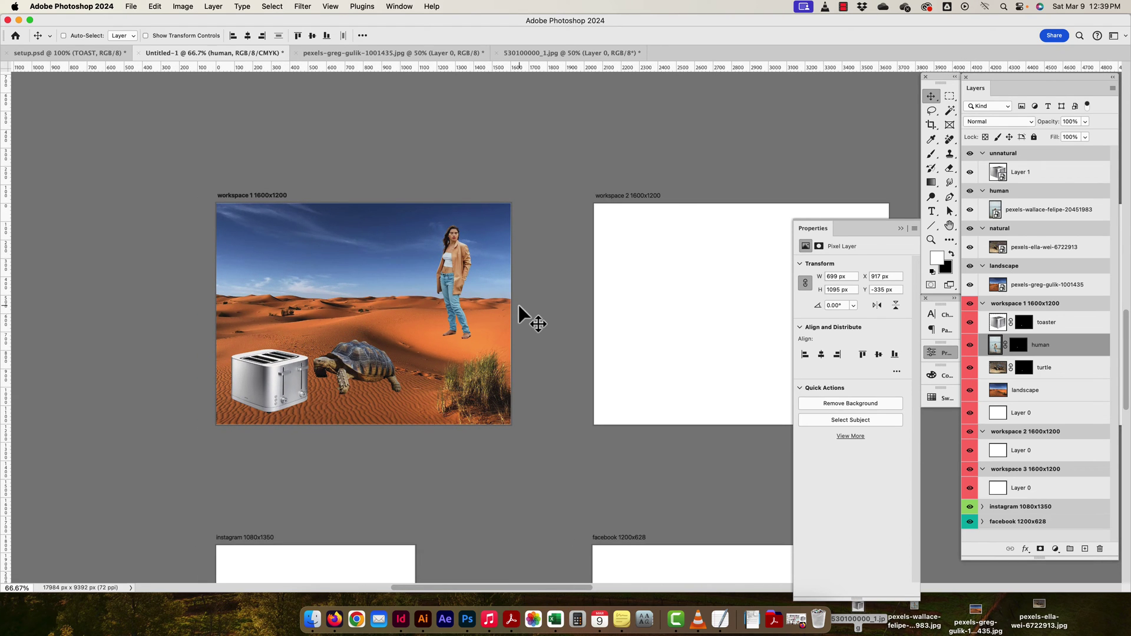
key(super+t)
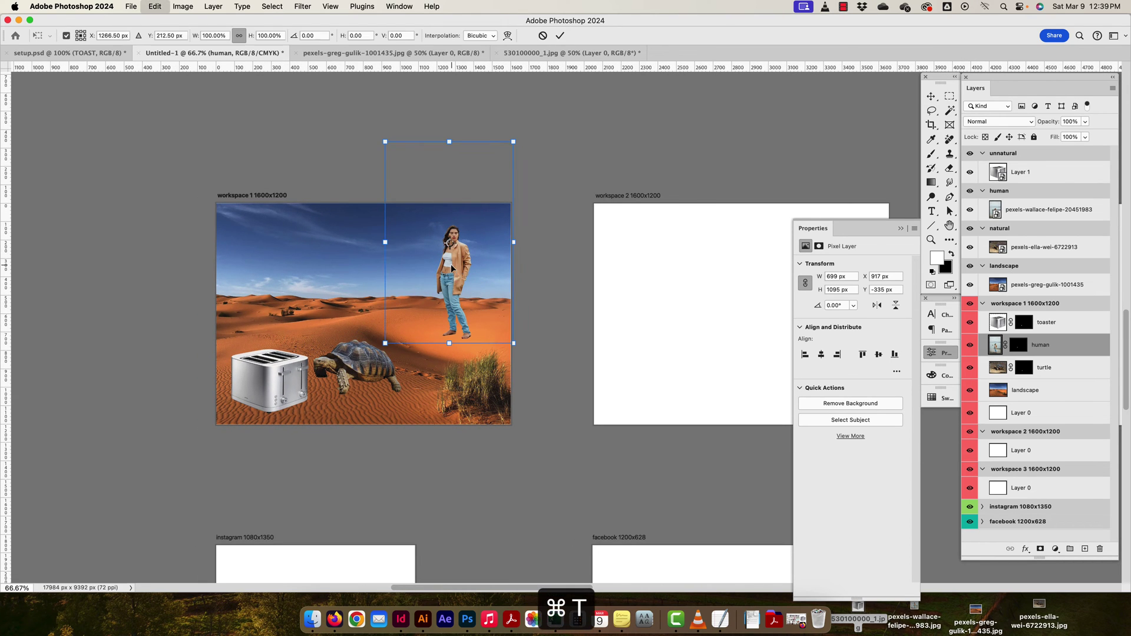
mouse_move(513, 142)
mouse_down()
mouse_move(461, 177)
mouse_move(425, 178)
mouse_move(495, 180)
mouse_move(499, 195)
mouse_move(486, 204)
mouse_move(505, 154)
mouse_move(530, 142)
mouse_up()
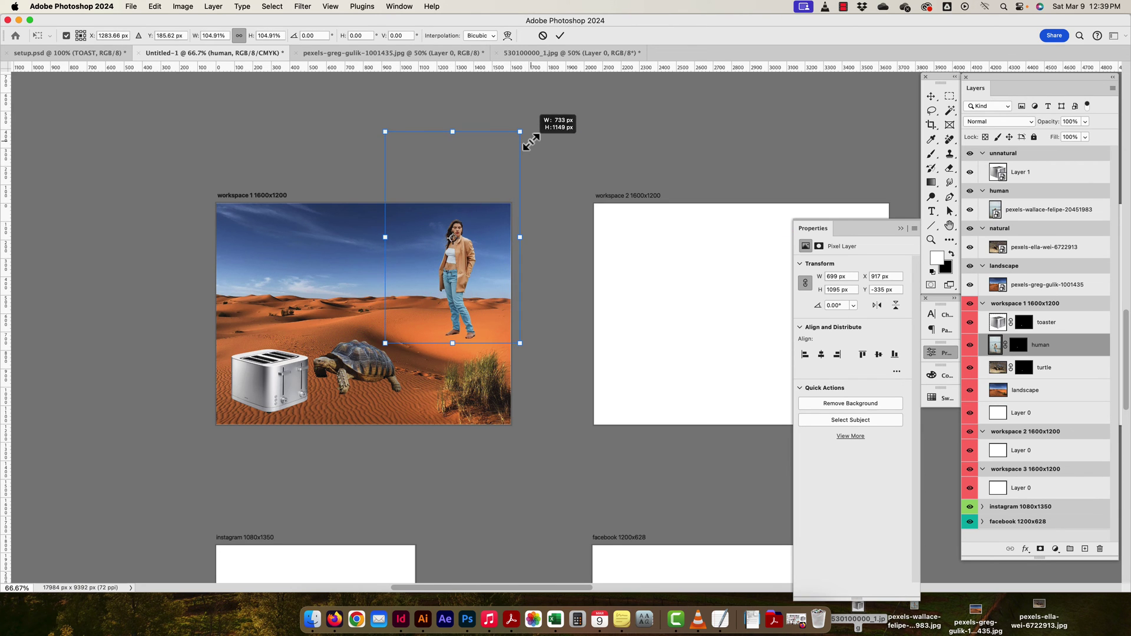
key(Return)
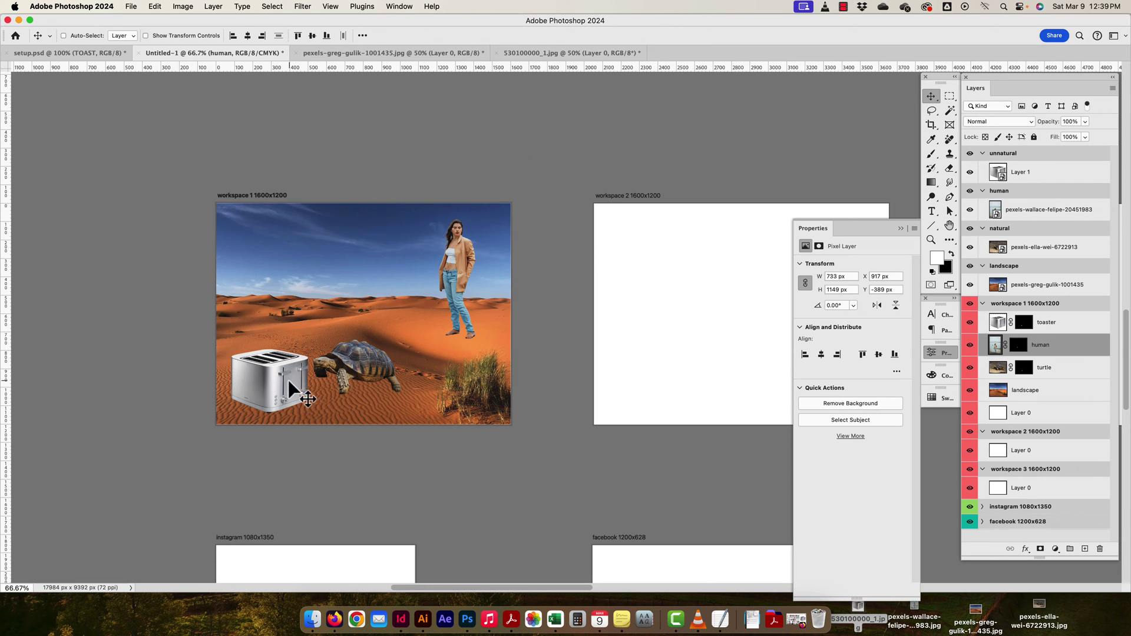
Move the tortoise up slightly and scale its layer down to about 628 by 418 px.
super+click(352, 366)
drag(359, 368, 362, 356)
key(super+t)
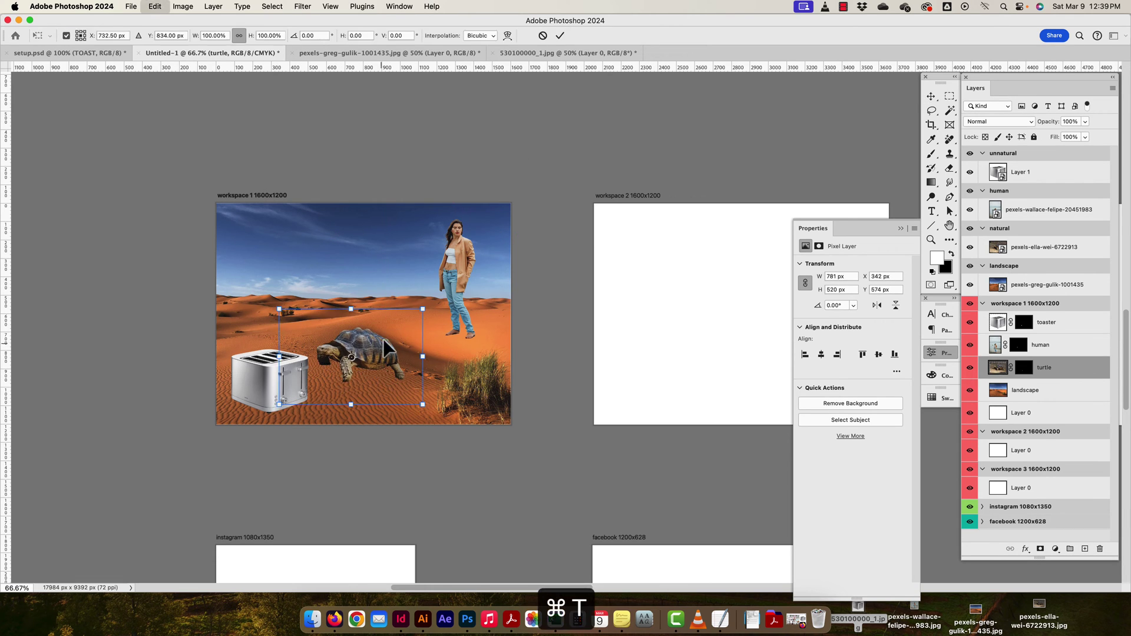
drag(423, 309, 374, 353)
key(Return)
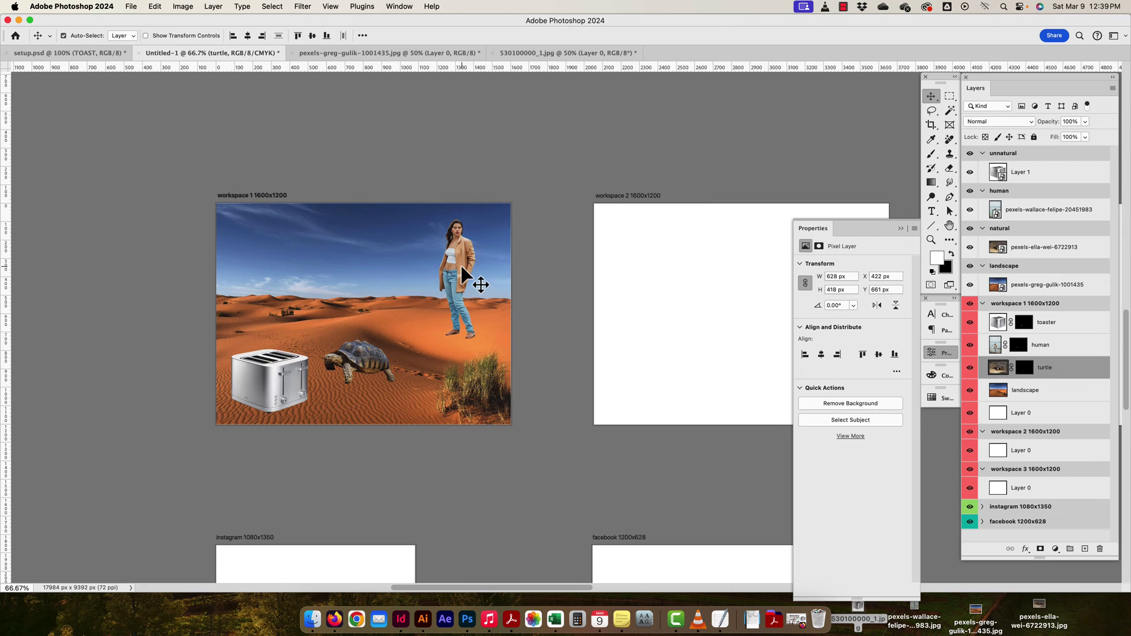
Scale the woman down slightly and reposition her on the dunes, and nudge the toaster toward the artboard's left edge.
click(461, 265)
key(super+t)
drag(384, 125, 411, 197)
key(Return)
mouse_move(466, 307)
mouse_down()
mouse_move(465, 290)
mouse_move(456, 294)
mouse_up()
click(261, 390)
drag(260, 390, 257, 390)
Move the tortoise closer to the toaster and rotate it about -5.28° to match the slope of the sand.
click(370, 355)
drag(369, 354, 361, 359)
key(super+t)
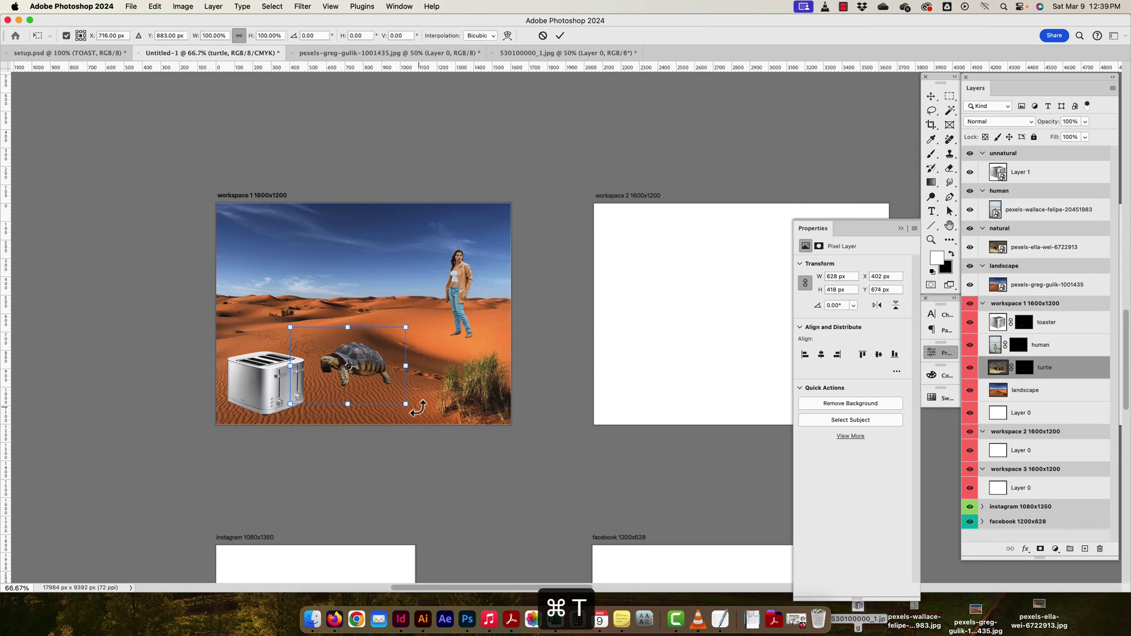
drag(420, 410, 417, 399)
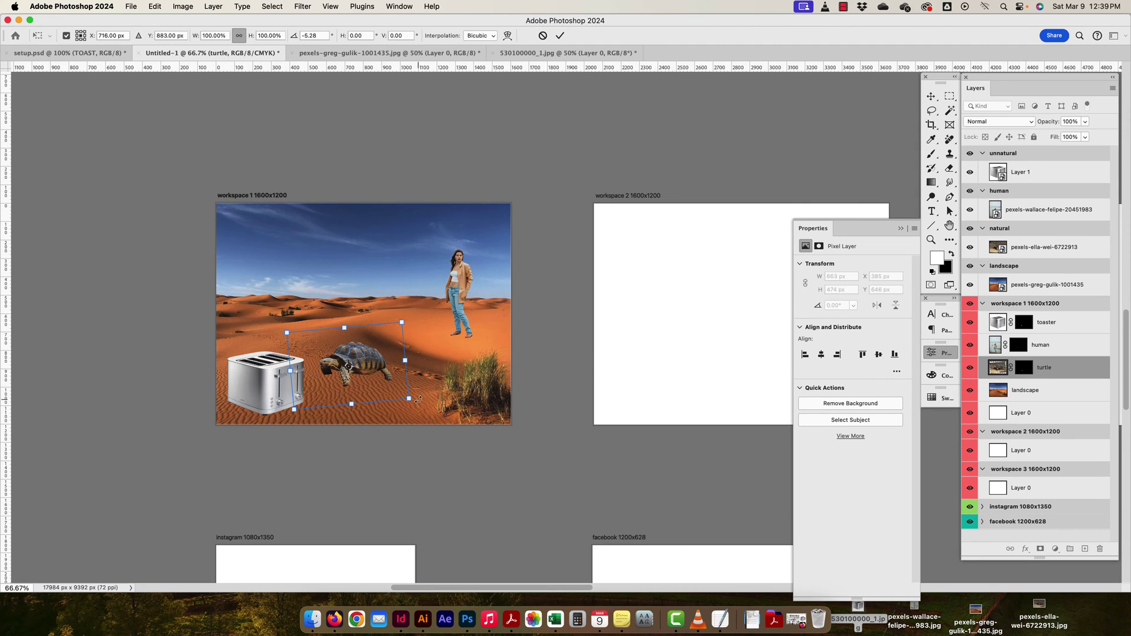
key(Return)
drag(359, 361, 358, 359)
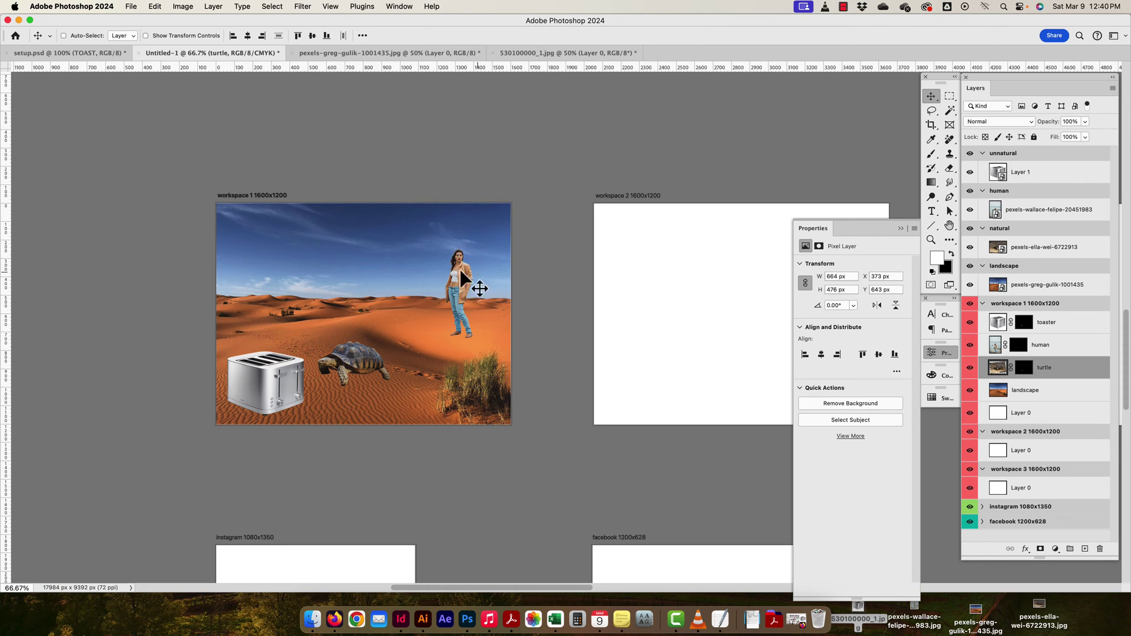
Shift the landscape image slightly left behind the composite in workspace 1, to about X -166 px.
scroll(355, 362, right, 2)
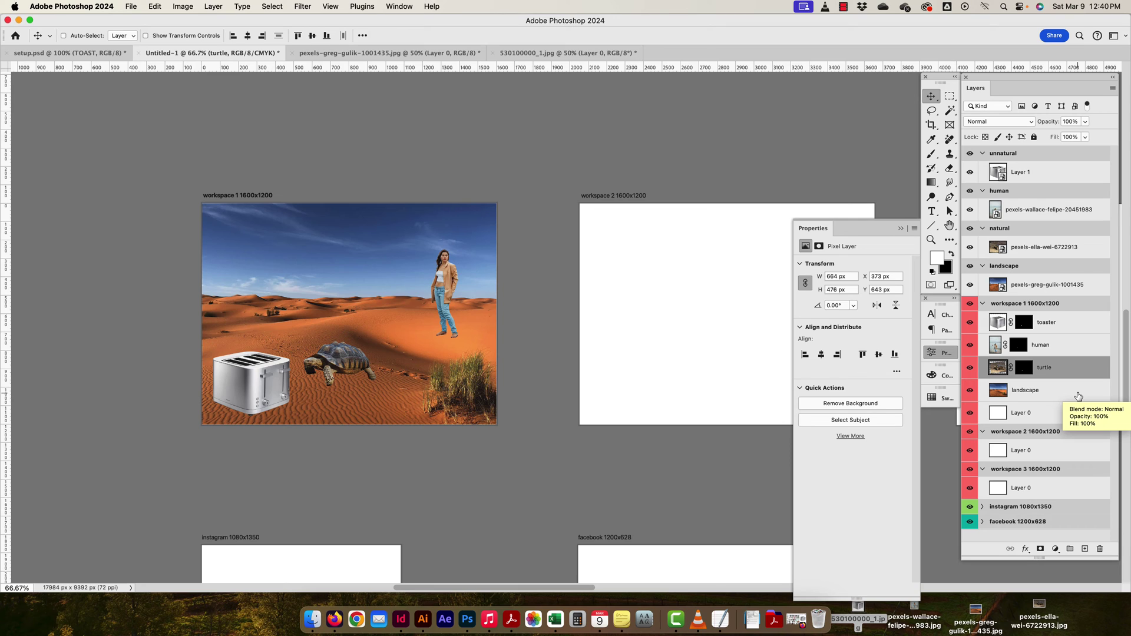
click(1064, 348)
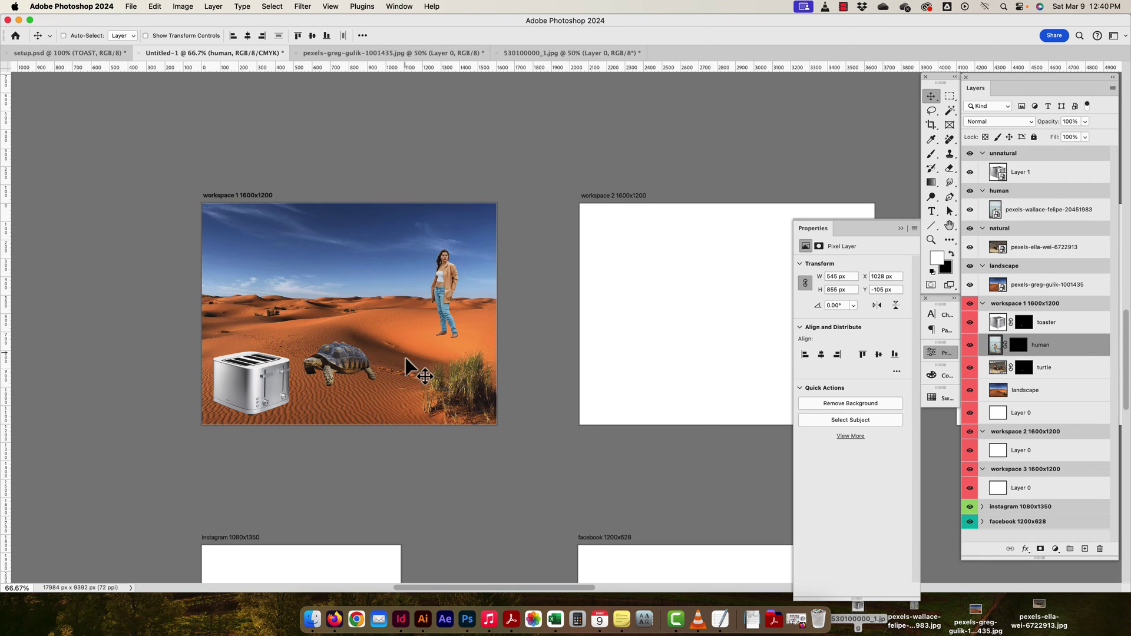
drag(461, 391, 443, 375)
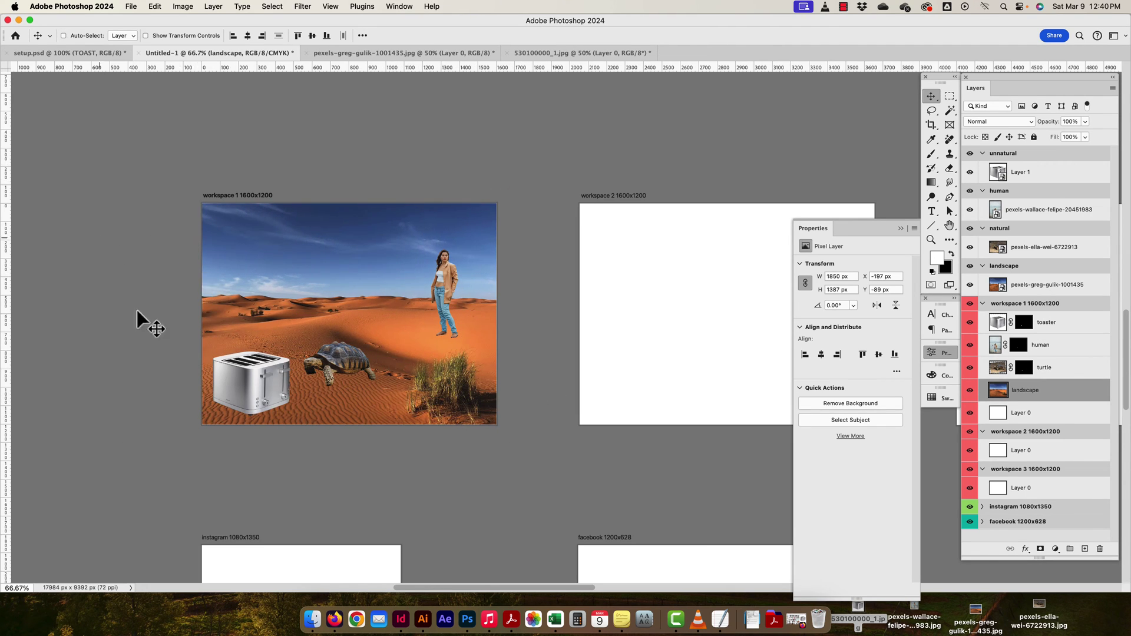
drag(372, 311, 384, 319)
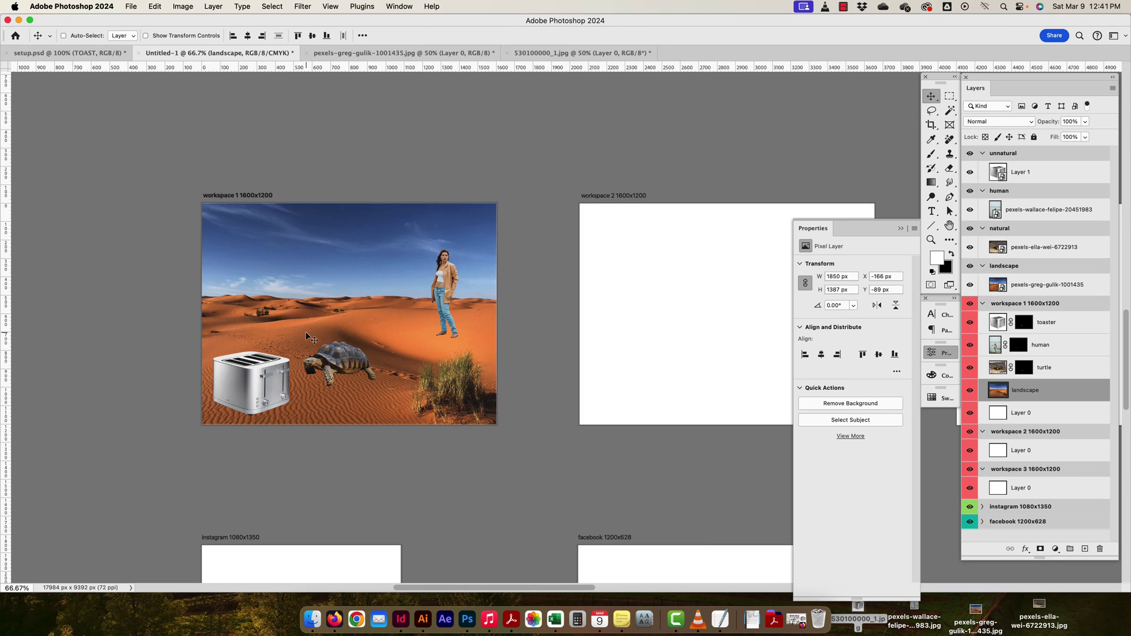
Select the human layer and move it above the toaster layer in workspace 1.
super+click(440, 289)
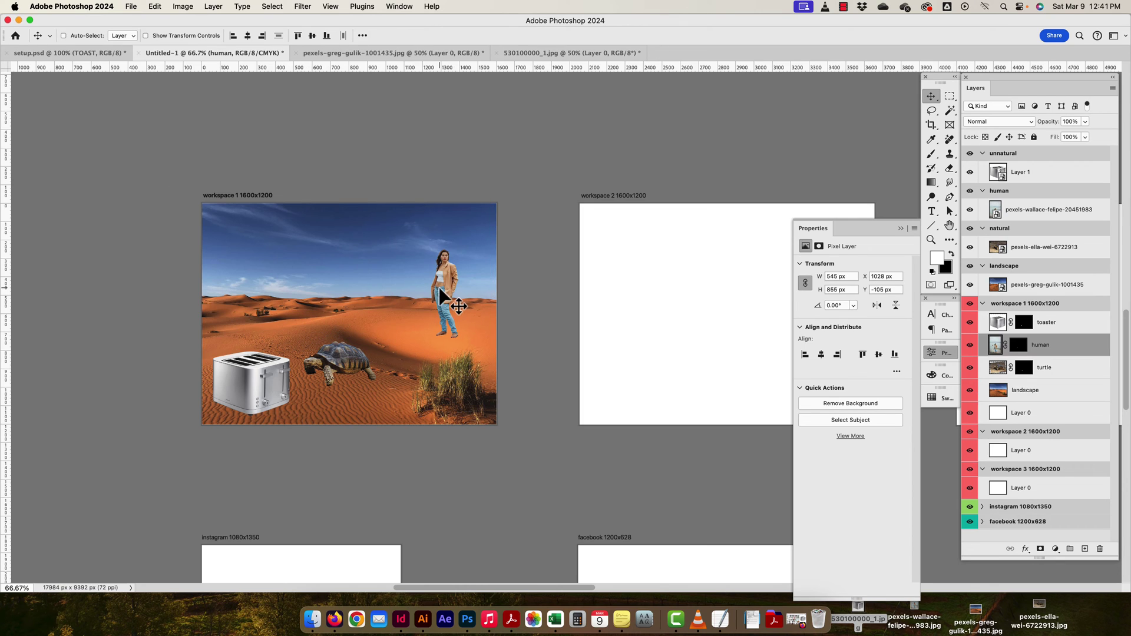
drag(1058, 352, 1061, 321)
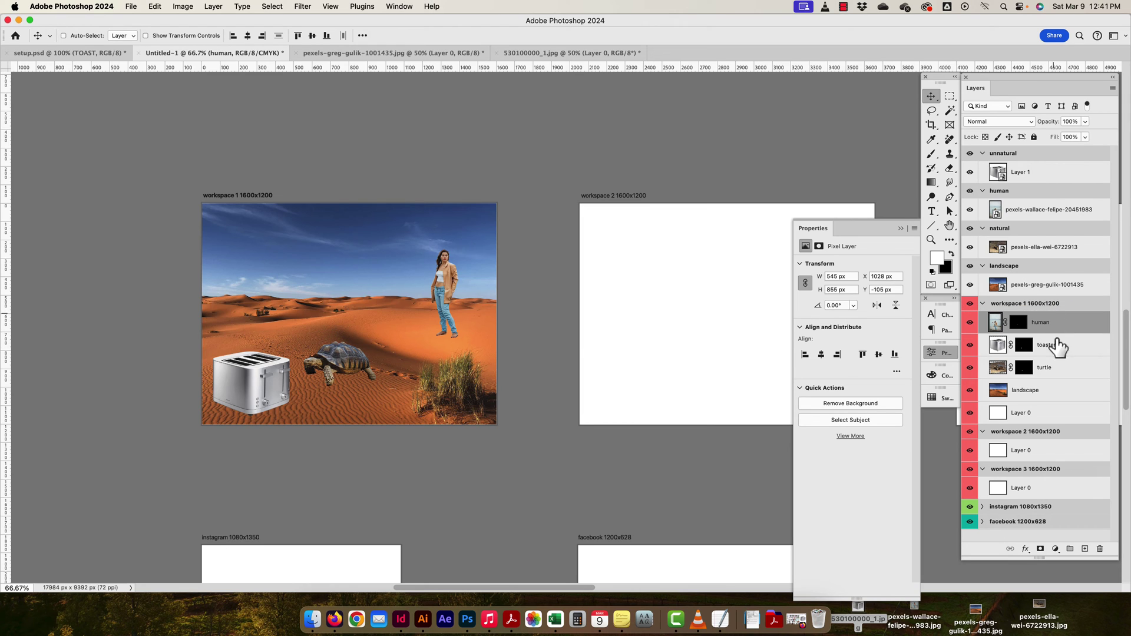
click(1055, 549)
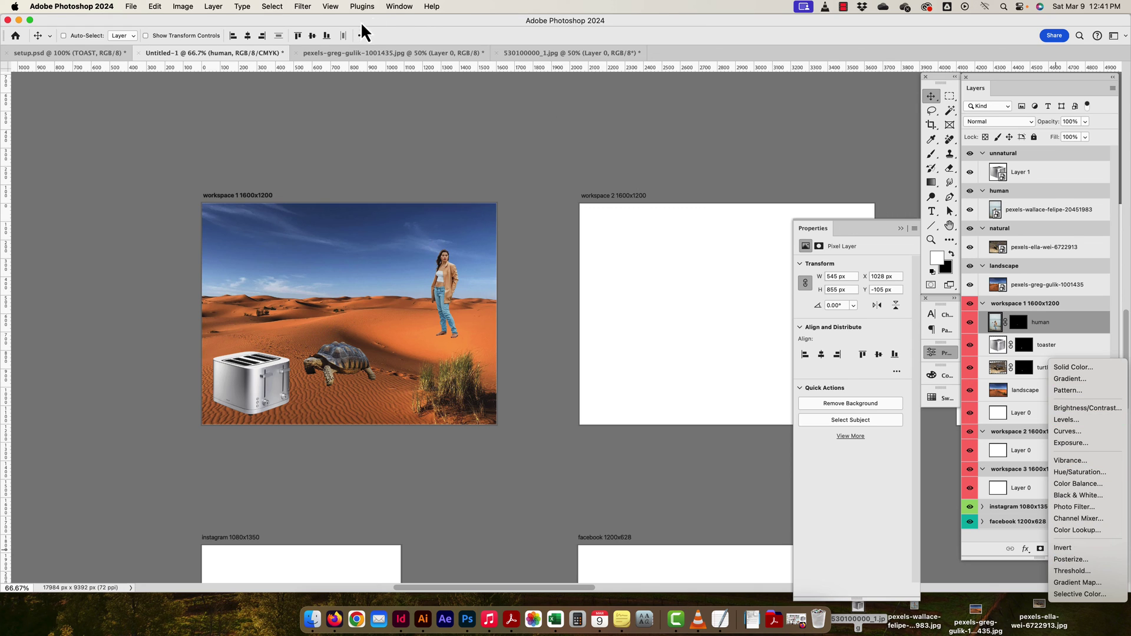
click(394, 5)
click(395, 5)
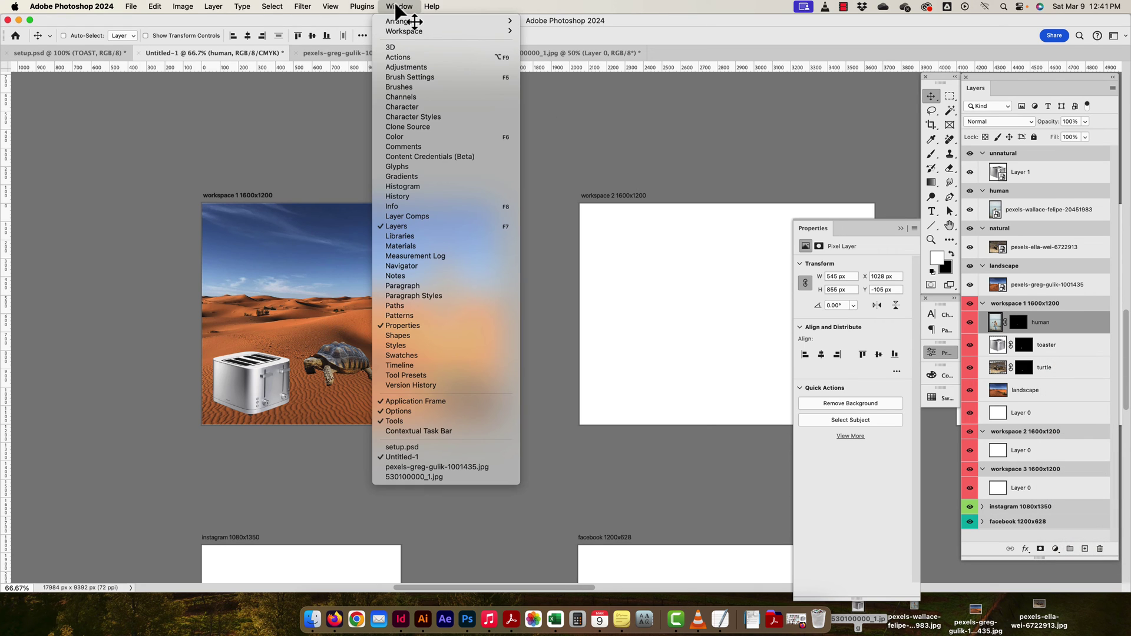
click(405, 67)
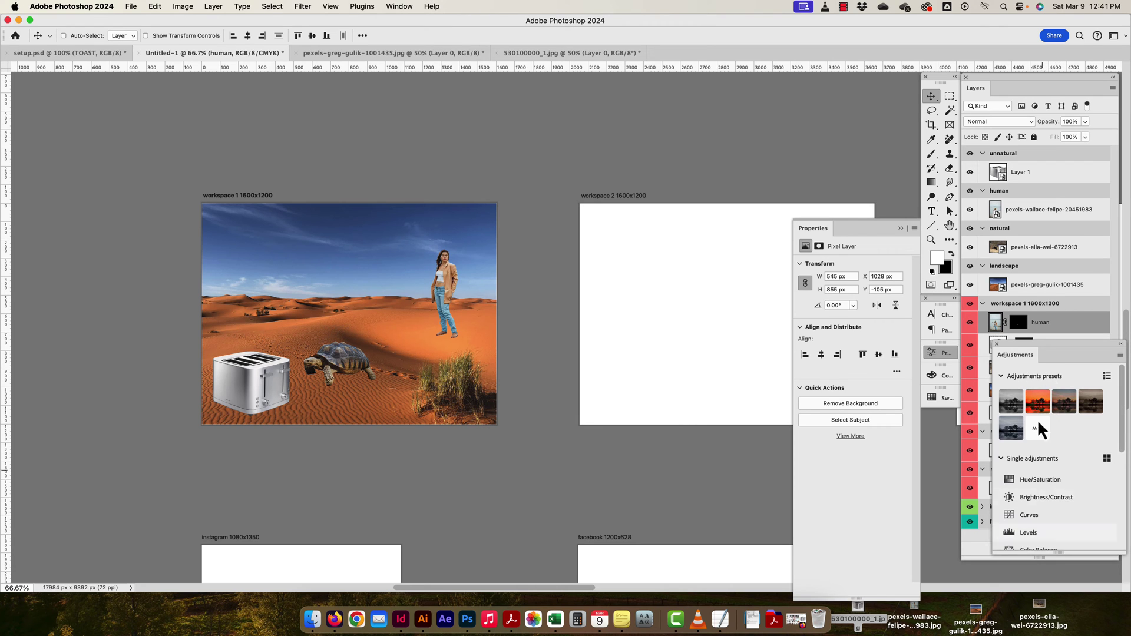
drag(1045, 341, 558, 152)
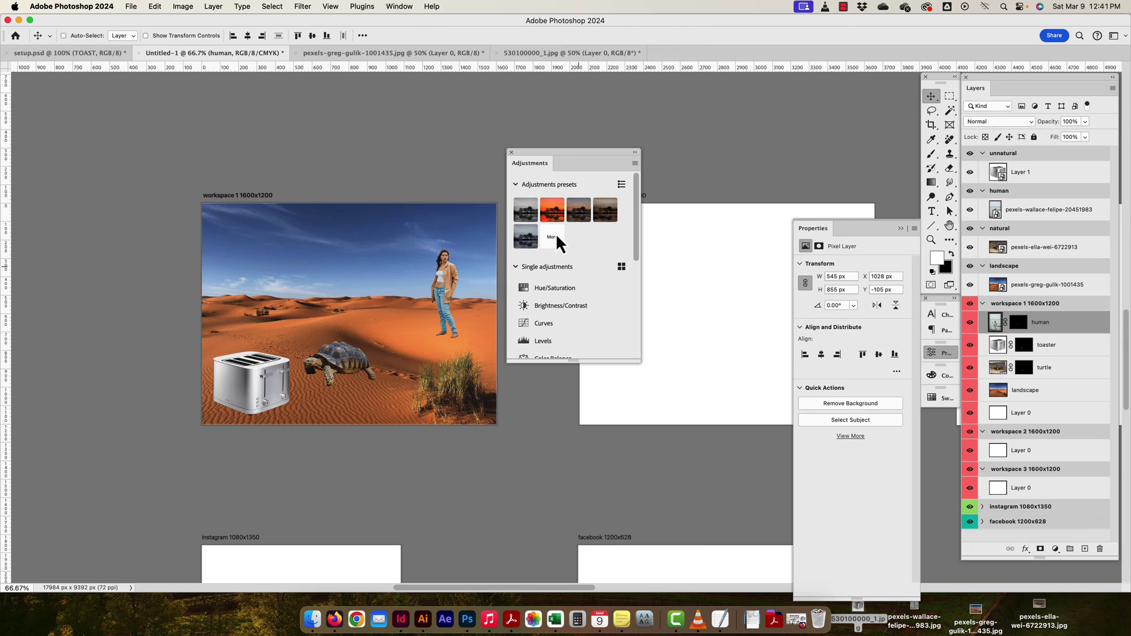
click(511, 153)
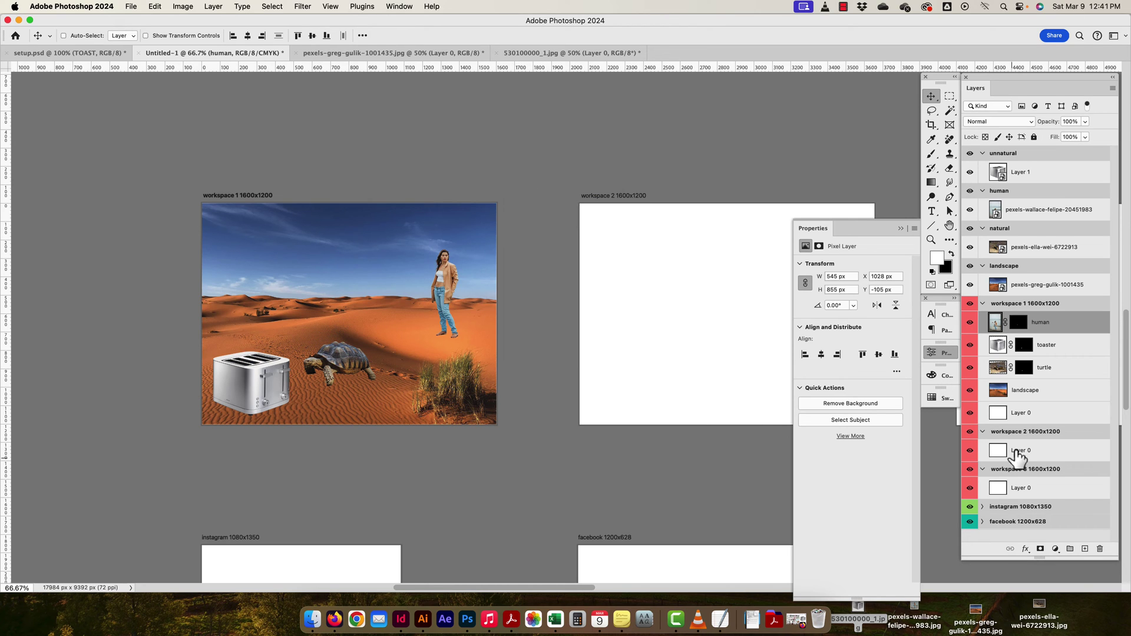
Add a Brightness/Contrast adjustment layer above the human layer and lower its brightness to -60.
click(1055, 550)
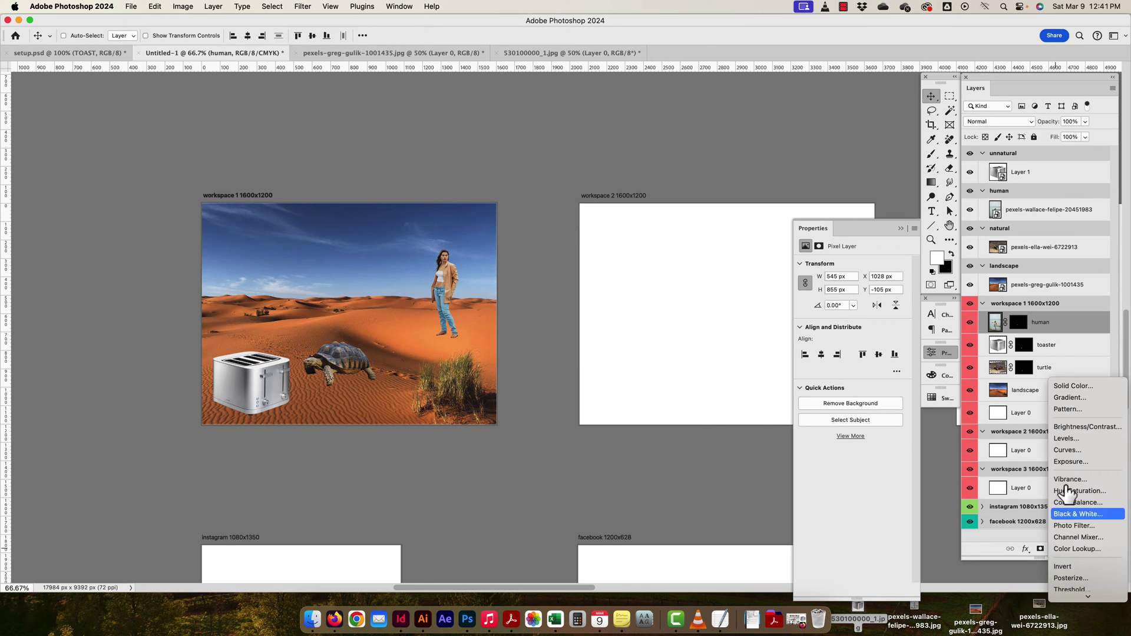
click(1066, 428)
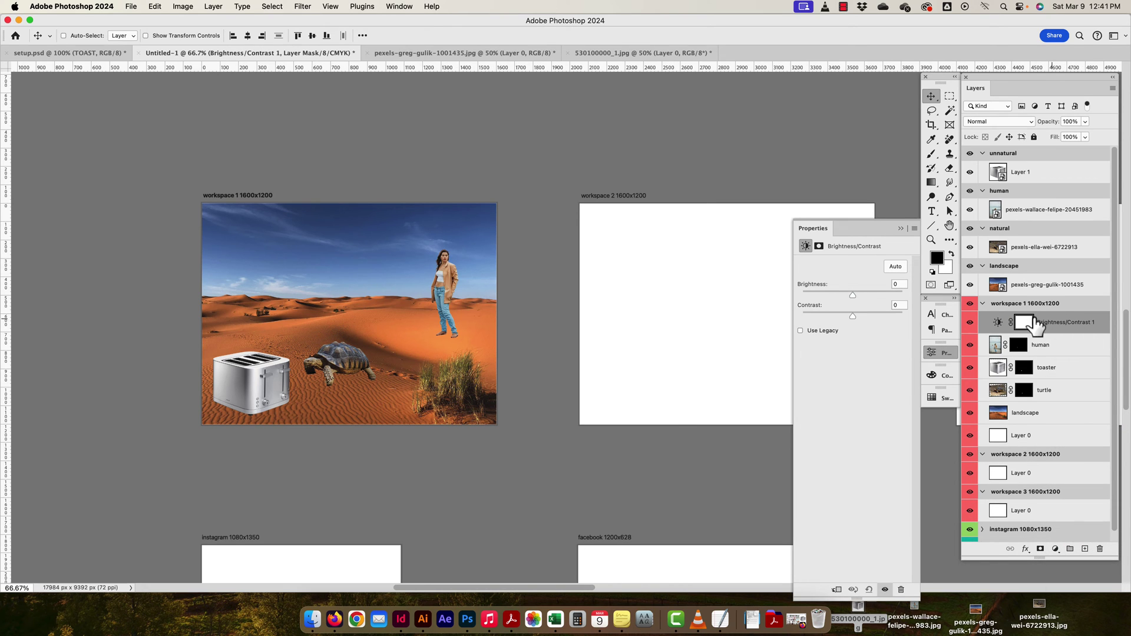
drag(850, 294, 842, 296)
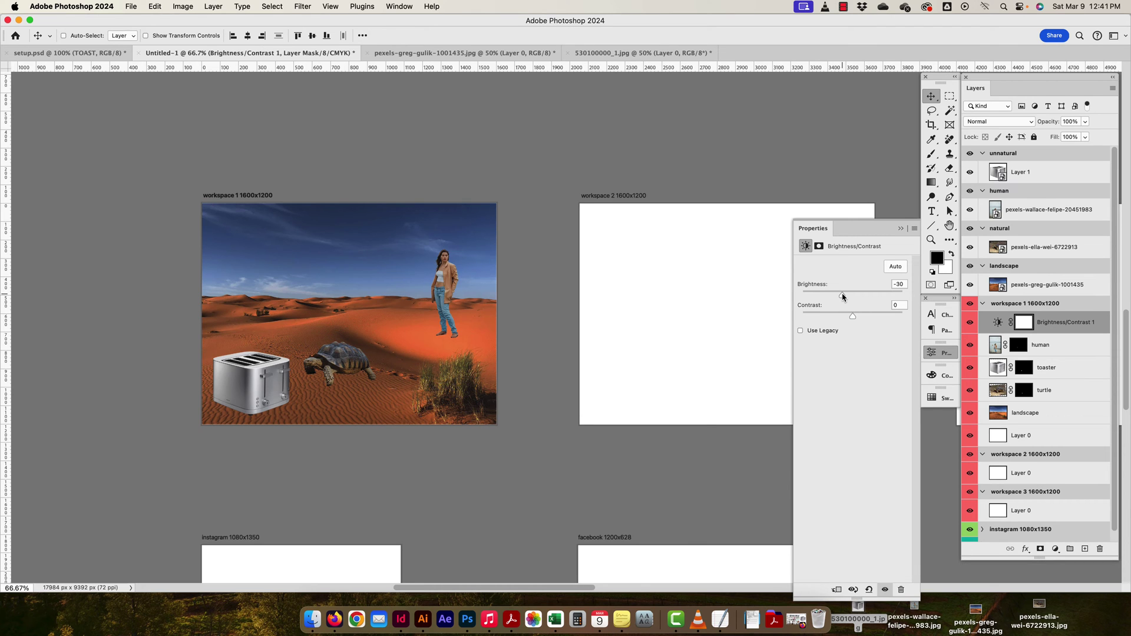
mouse_move(842, 296)
mouse_down()
mouse_move(818, 292)
mouse_move(867, 295)
mouse_move(832, 294)
mouse_up()
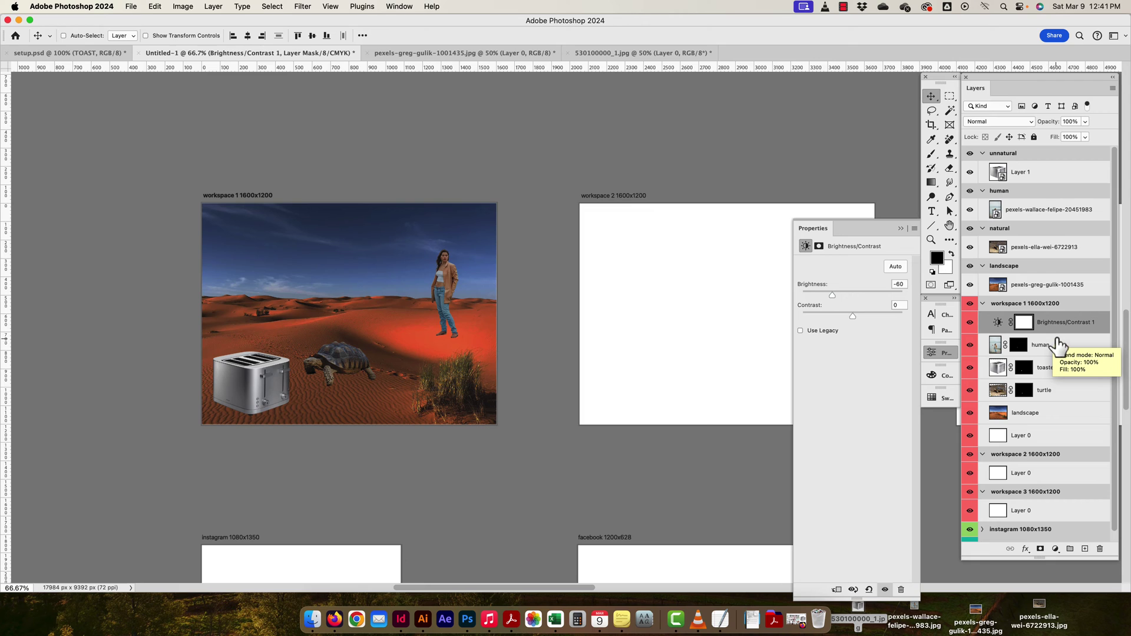
Clip the Brightness/Contrast adjustment to the human layer, release it, and clip it to that layer again.
drag(1056, 343, 1053, 329)
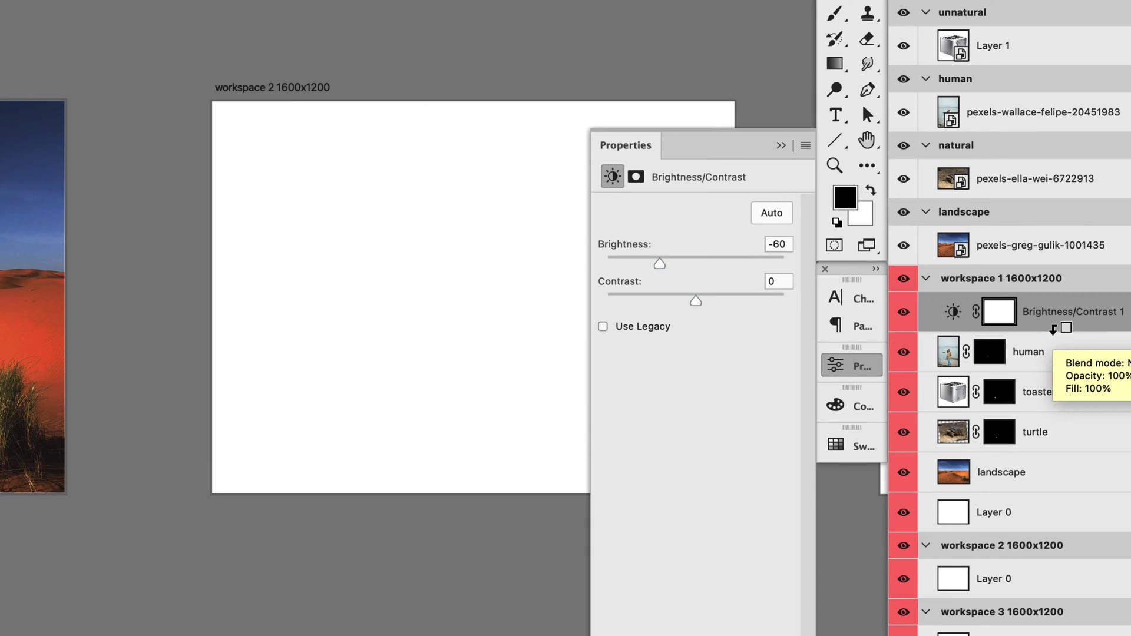
alt+click(1053, 328)
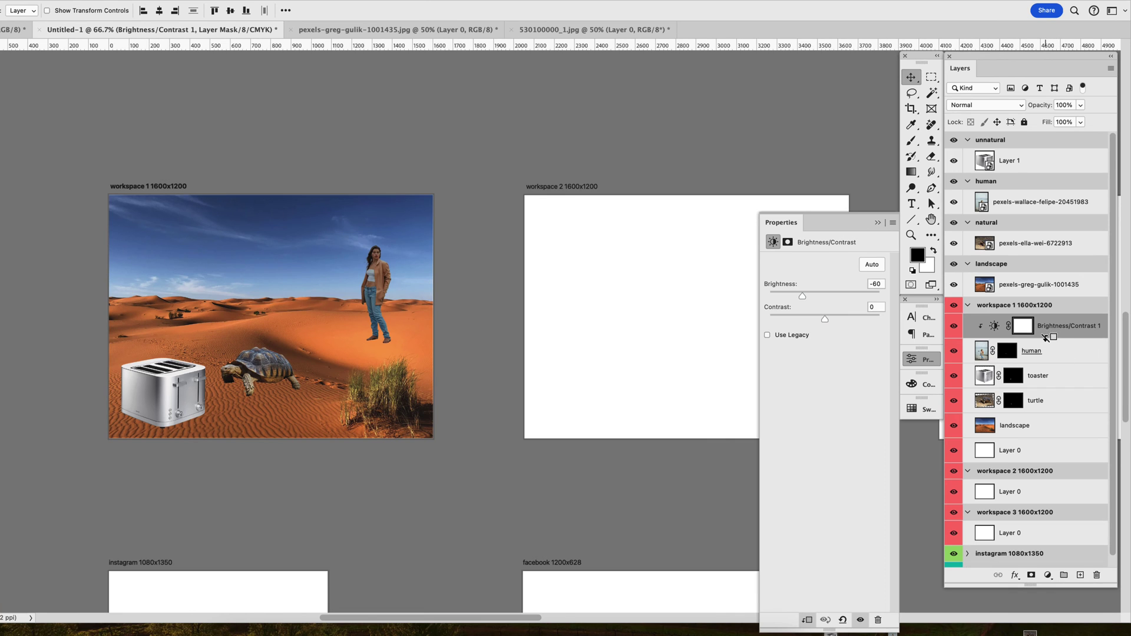
alt+click(1046, 335)
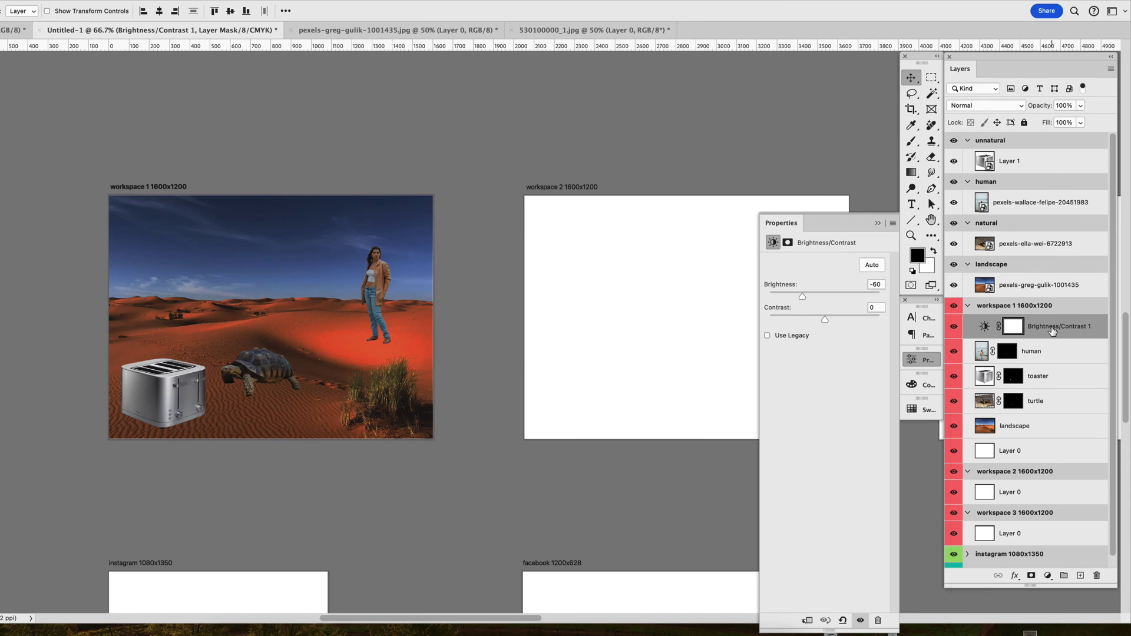
right_click(1052, 331)
click(968, 292)
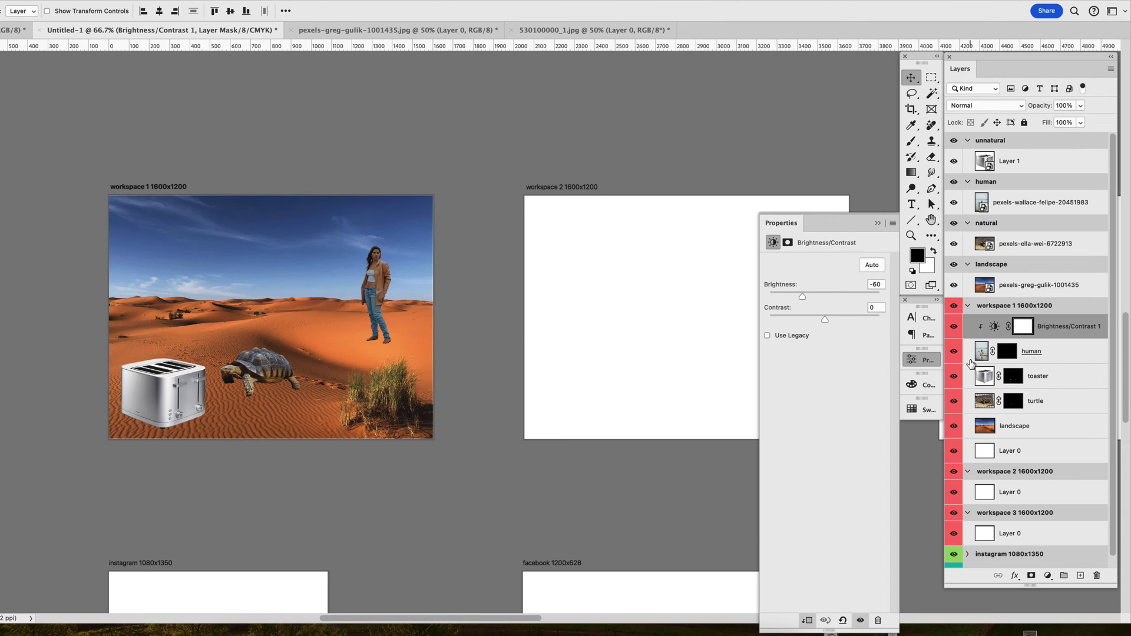
Set the woman's brightness to -19 and contrast to -22, and toggle the adjustment's visibility to compare.
drag(801, 296, 804, 320)
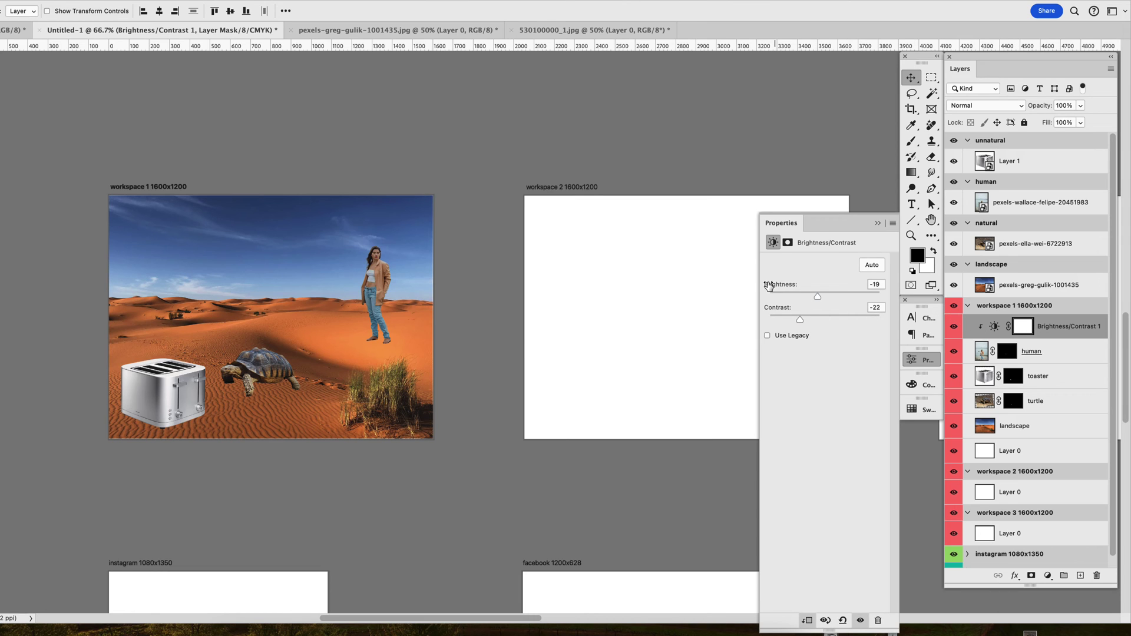
click(954, 326)
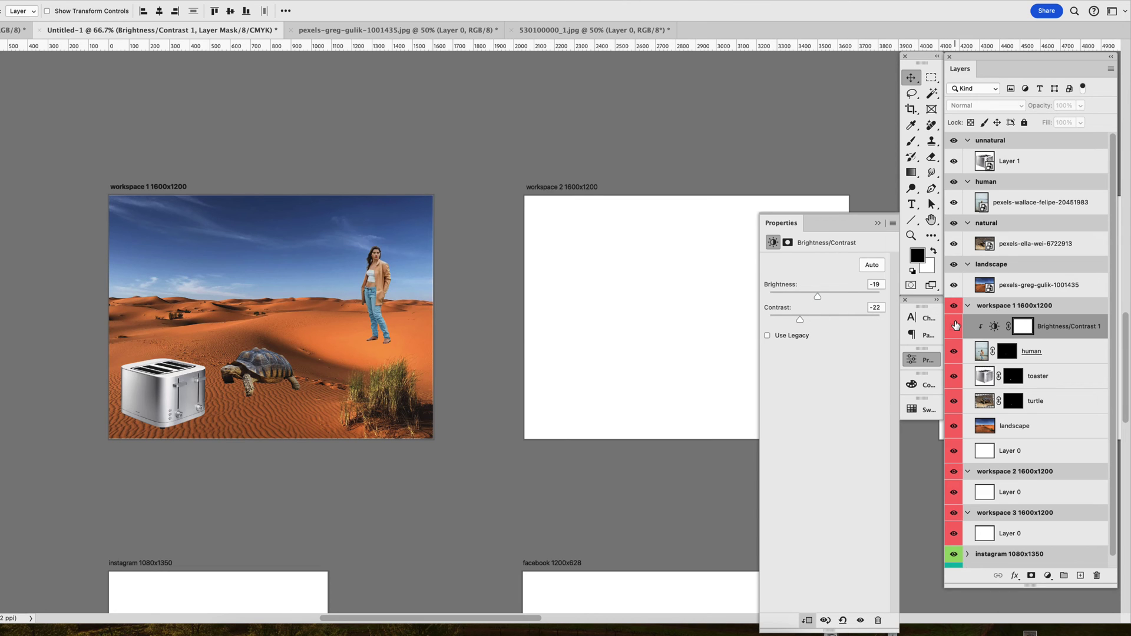
click(954, 326)
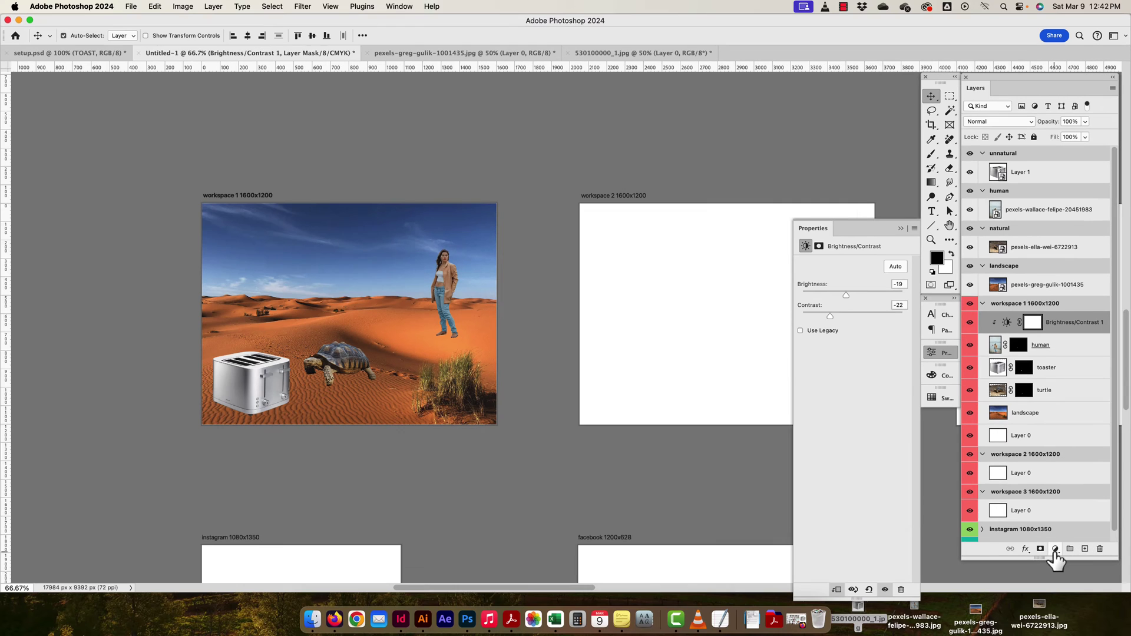
Add a Hue/Saturation adjustment with saturation lowered to -28 and clip it to the human layer.
click(1055, 553)
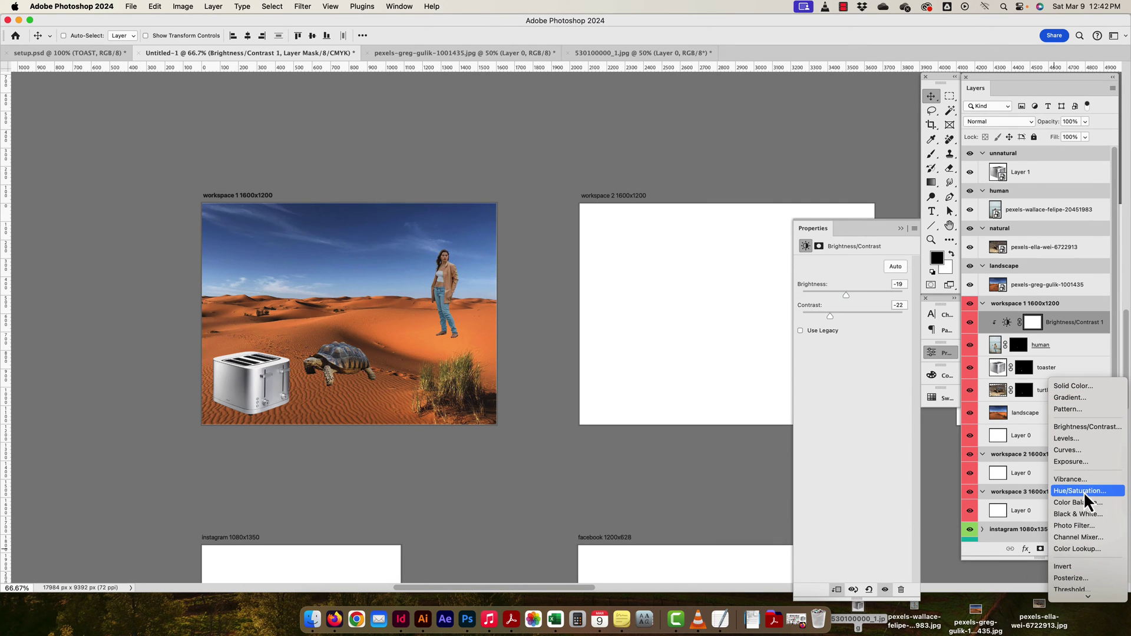
click(1083, 492)
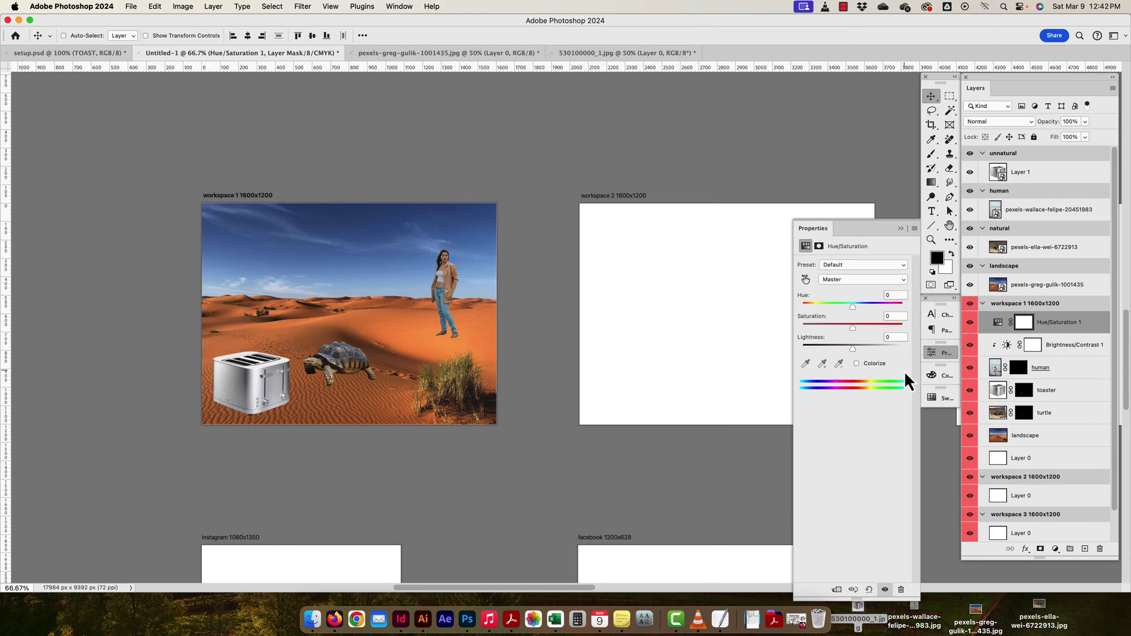
drag(853, 333, 847, 335)
mouse_move(837, 329)
mouse_down()
mouse_move(801, 328)
mouse_move(837, 328)
mouse_up()
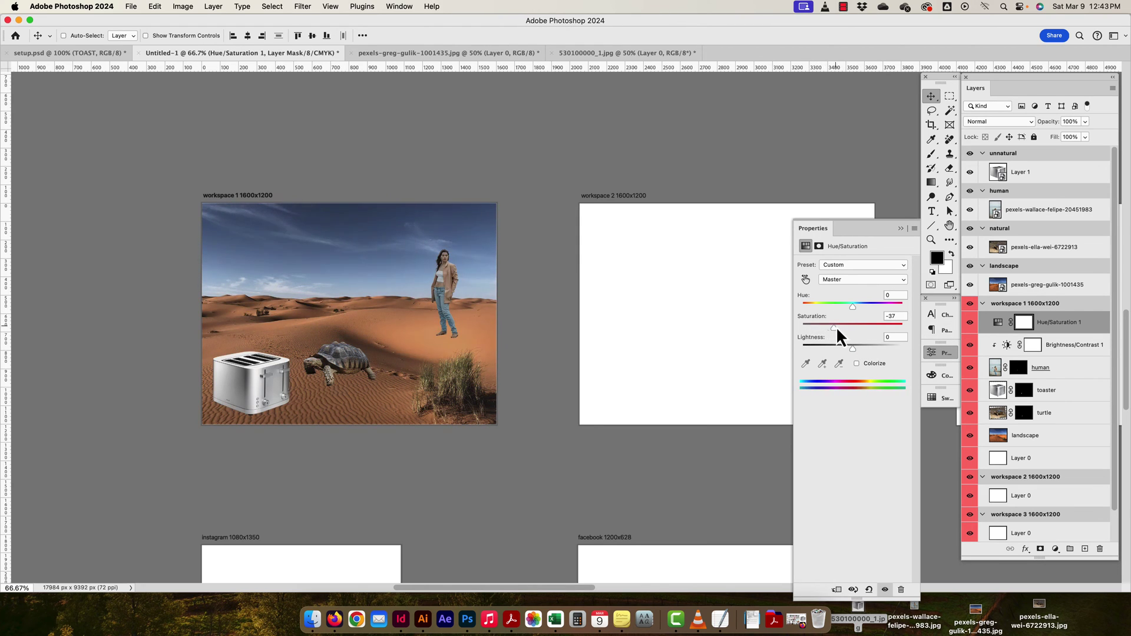
alt+click(1058, 332)
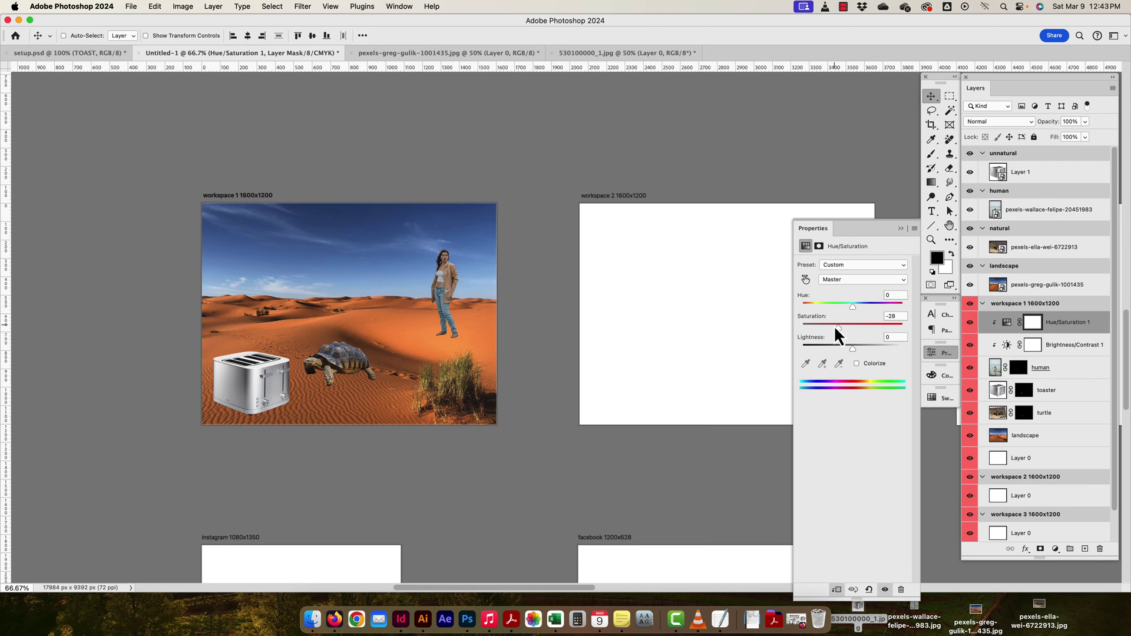
Try a hue of -17 on the woman, reset the hue to 0, and set the lightness to -8.
mouse_move(851, 306)
mouse_down()
mouse_move(821, 306)
mouse_move(867, 307)
mouse_move(843, 306)
mouse_up()
click(896, 297)
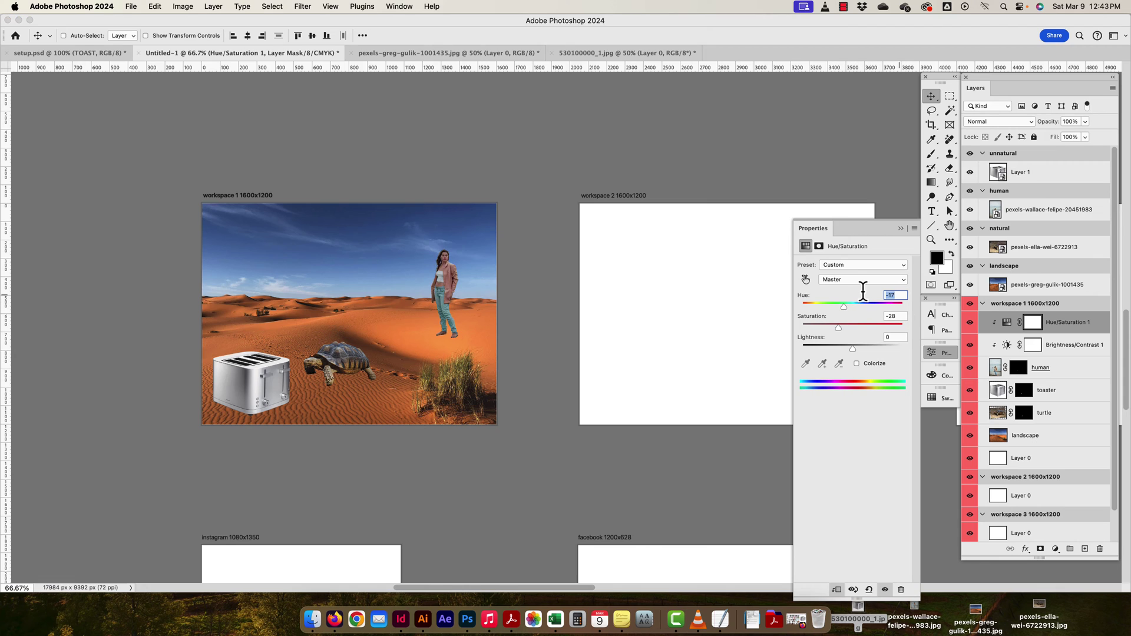
text(0)
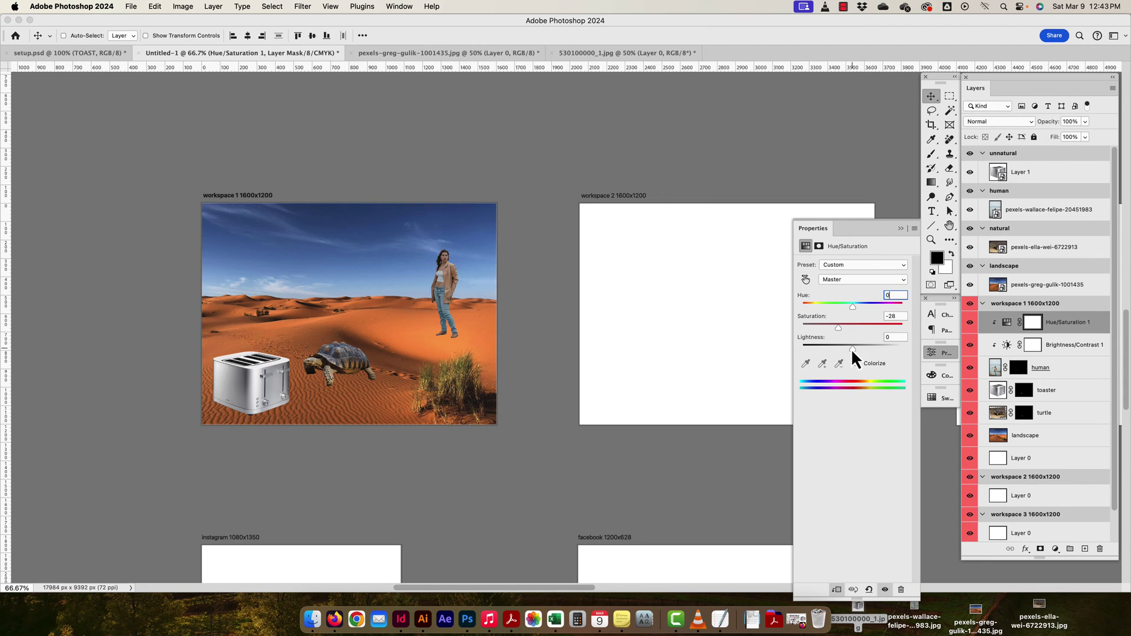
mouse_move(850, 348)
mouse_down()
mouse_move(805, 345)
mouse_move(876, 348)
mouse_move(774, 338)
mouse_move(852, 352)
mouse_move(849, 360)
mouse_up()
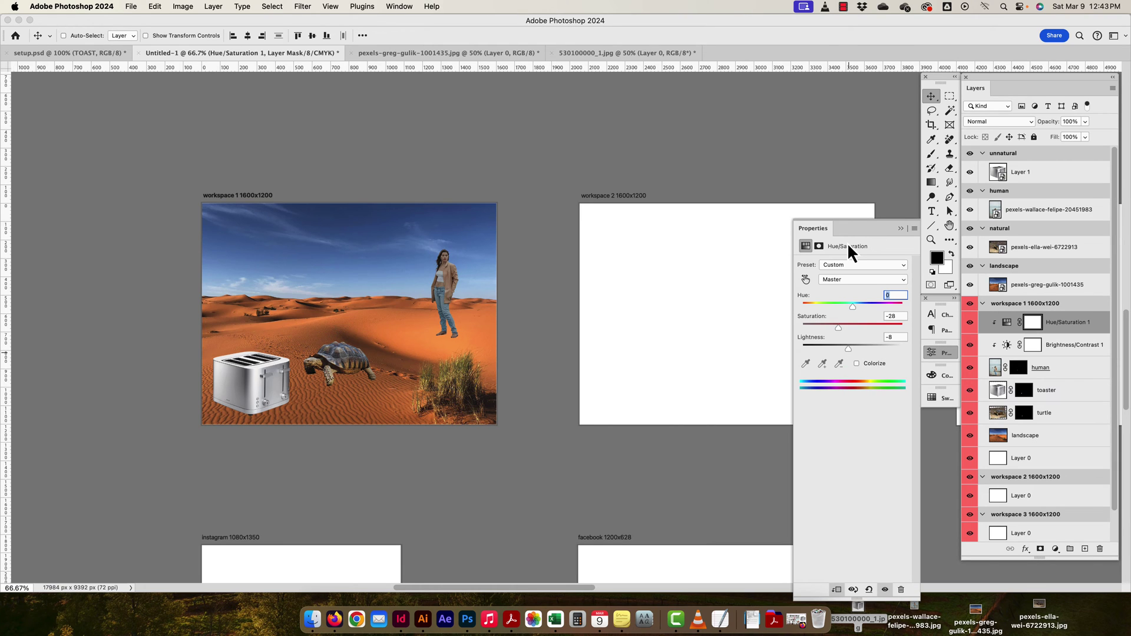
Move the turtle layer above the toaster layer in workspace 1.
scroll(860, 231, right, 1)
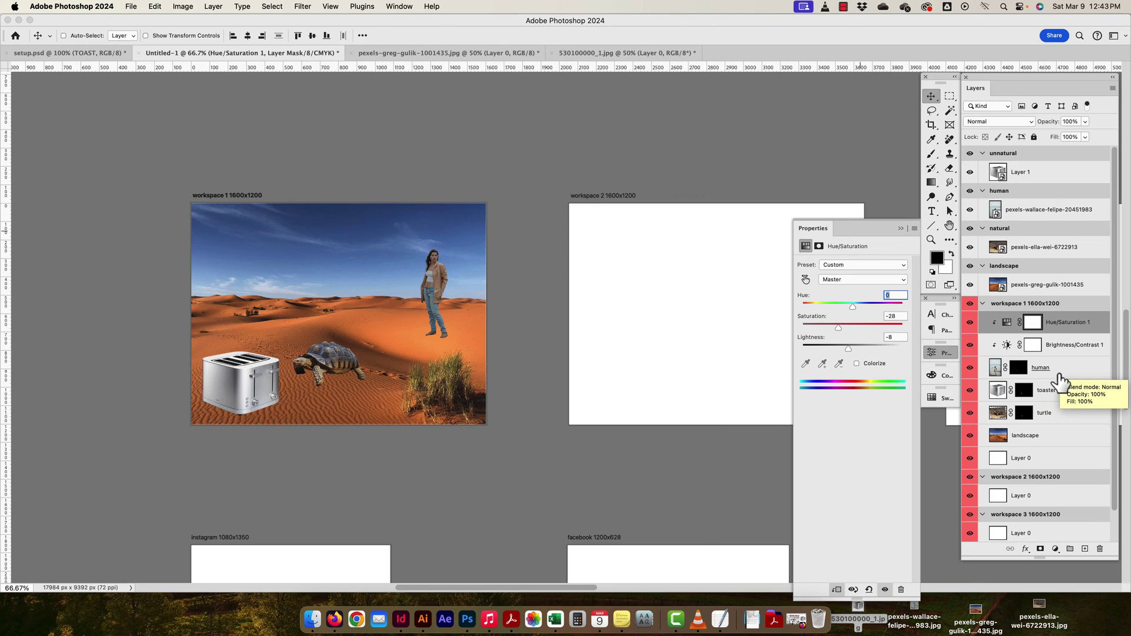
click(1059, 394)
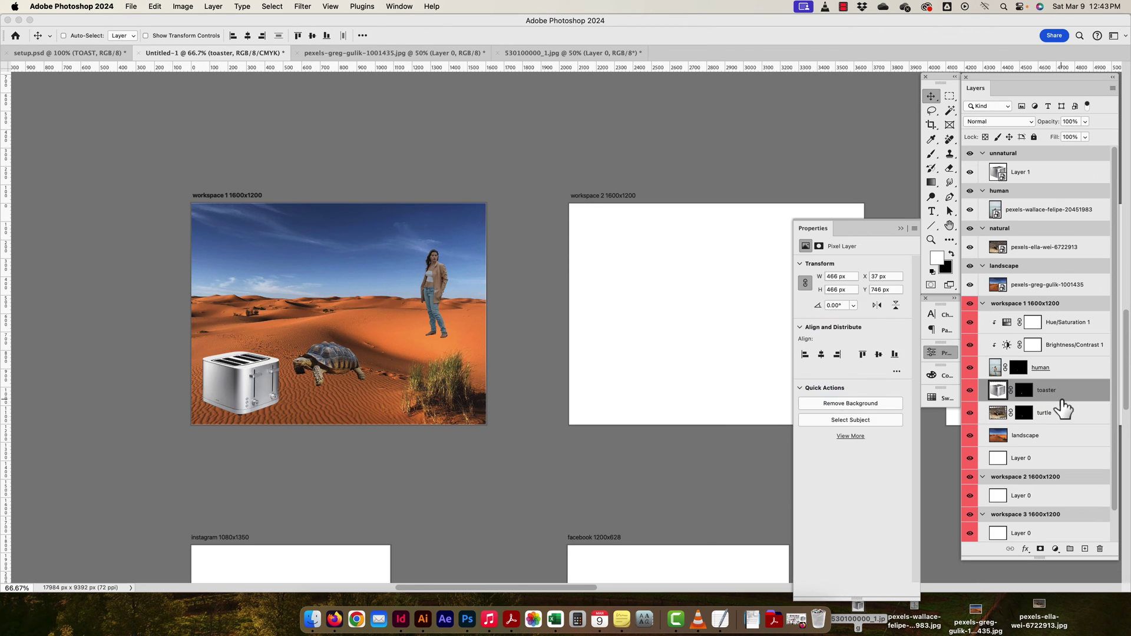
drag(1057, 422, 1054, 384)
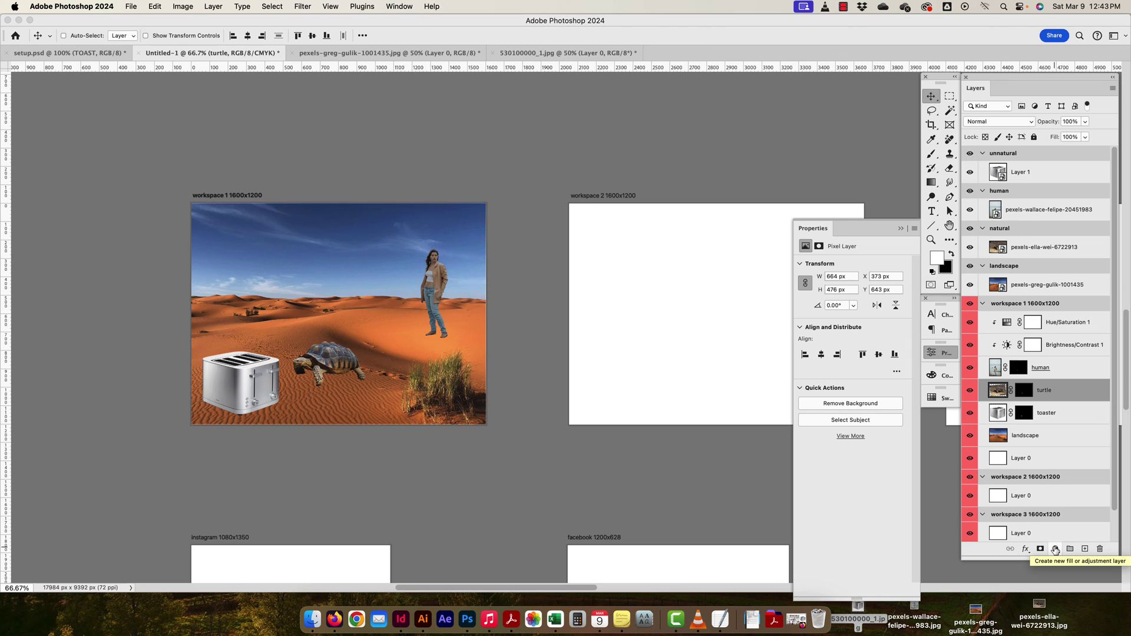
Add a Color Balance adjustment clipped to the human layer in workspace 1.
click(1072, 372)
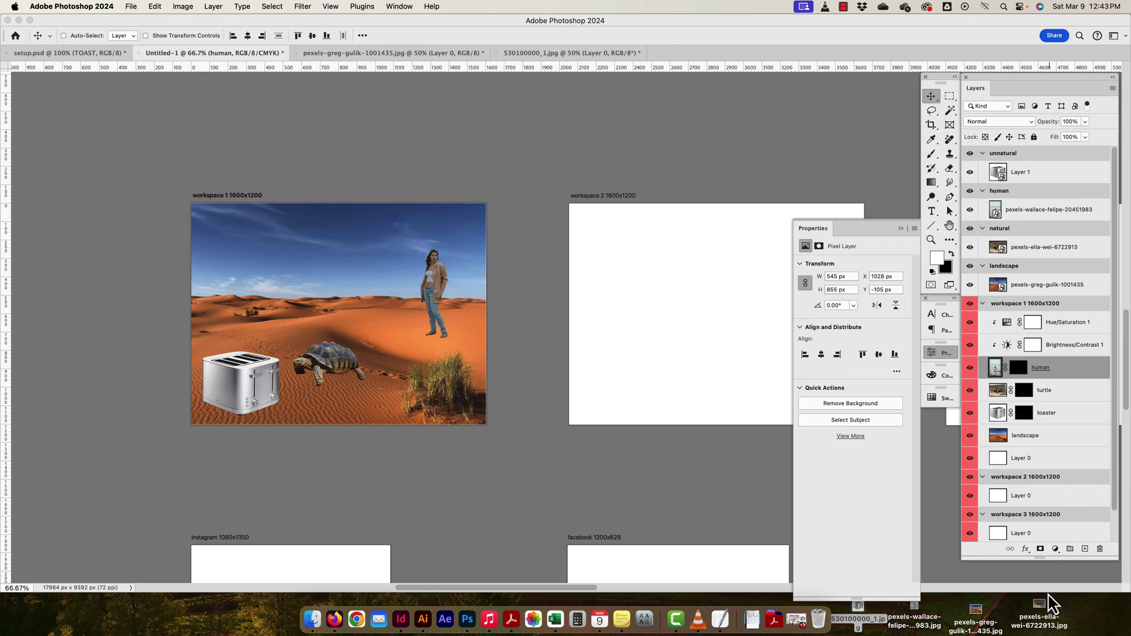
click(1040, 549)
key(super+z)
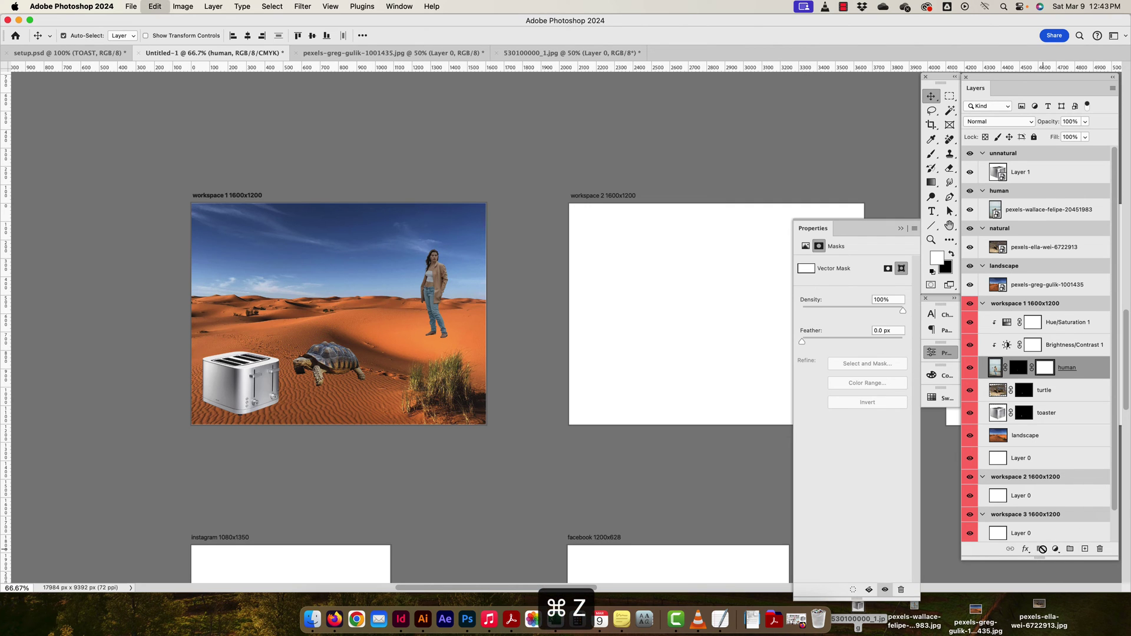
click(1055, 549)
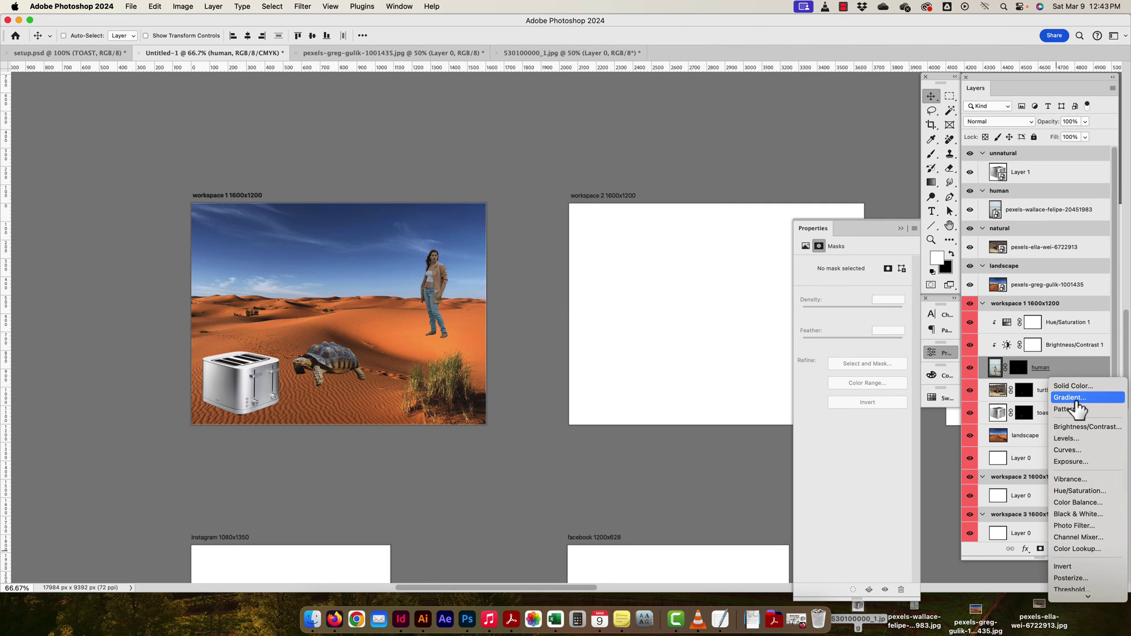
click(1067, 502)
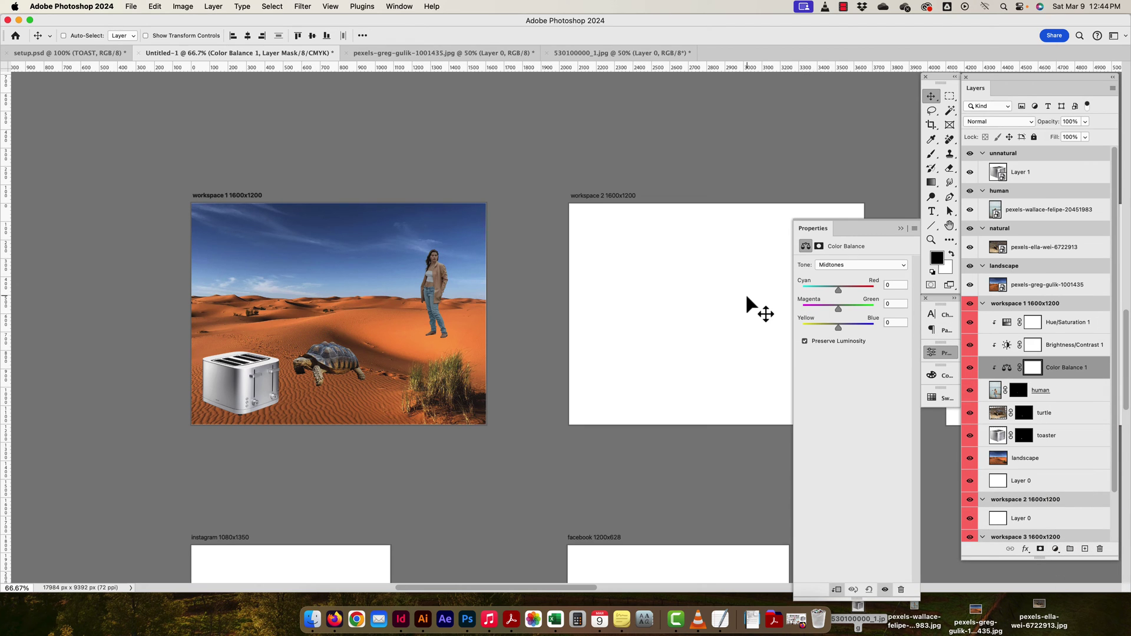
Set the woman's midtones in the Color Balance adjustment to +13 toward red and -15 toward yellow.
click(838, 266)
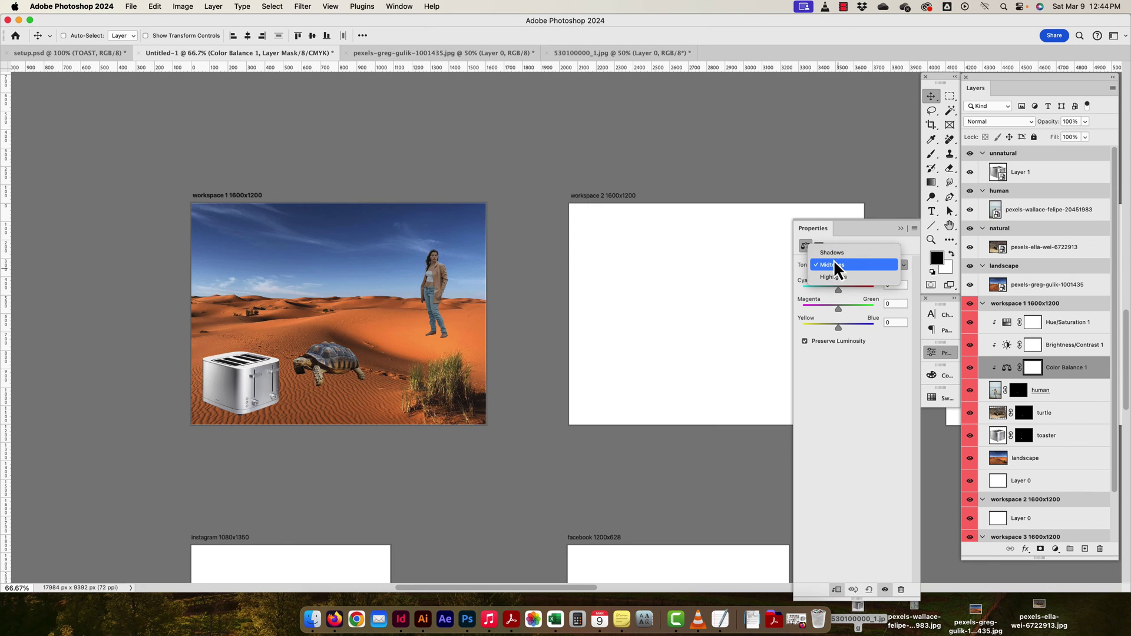
click(832, 253)
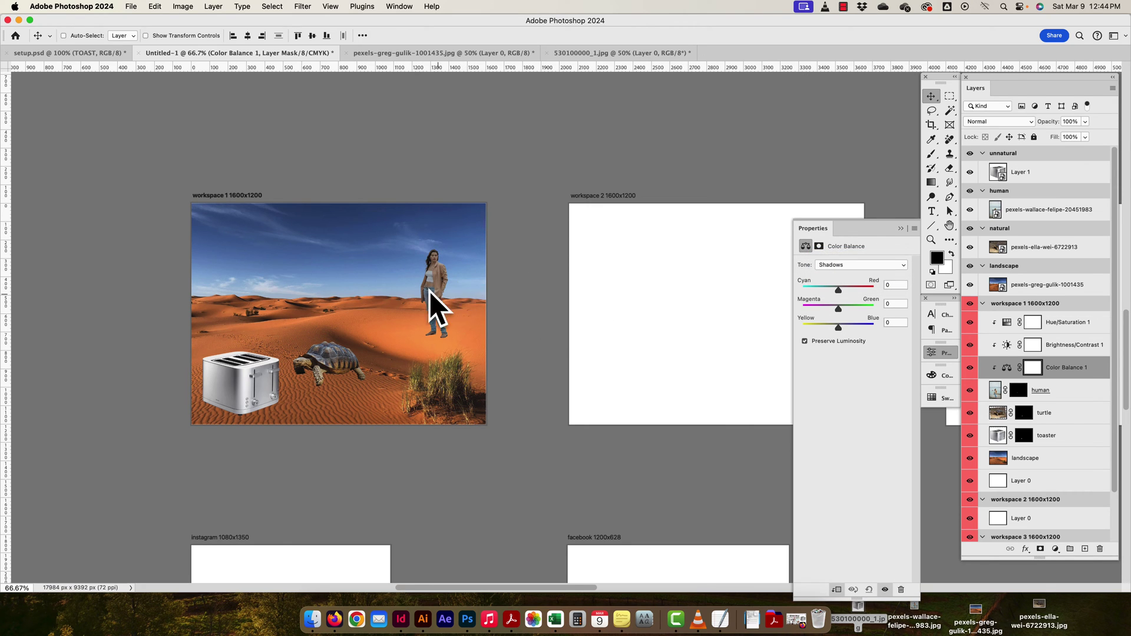
click(1078, 368)
click(843, 291)
click(832, 327)
click(843, 265)
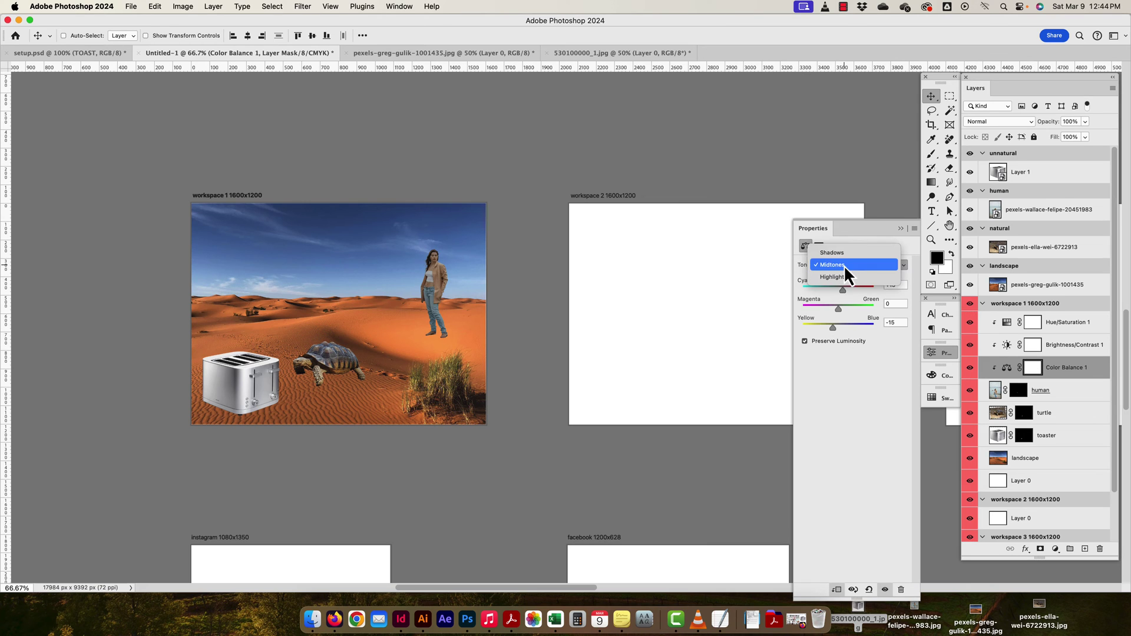
click(842, 264)
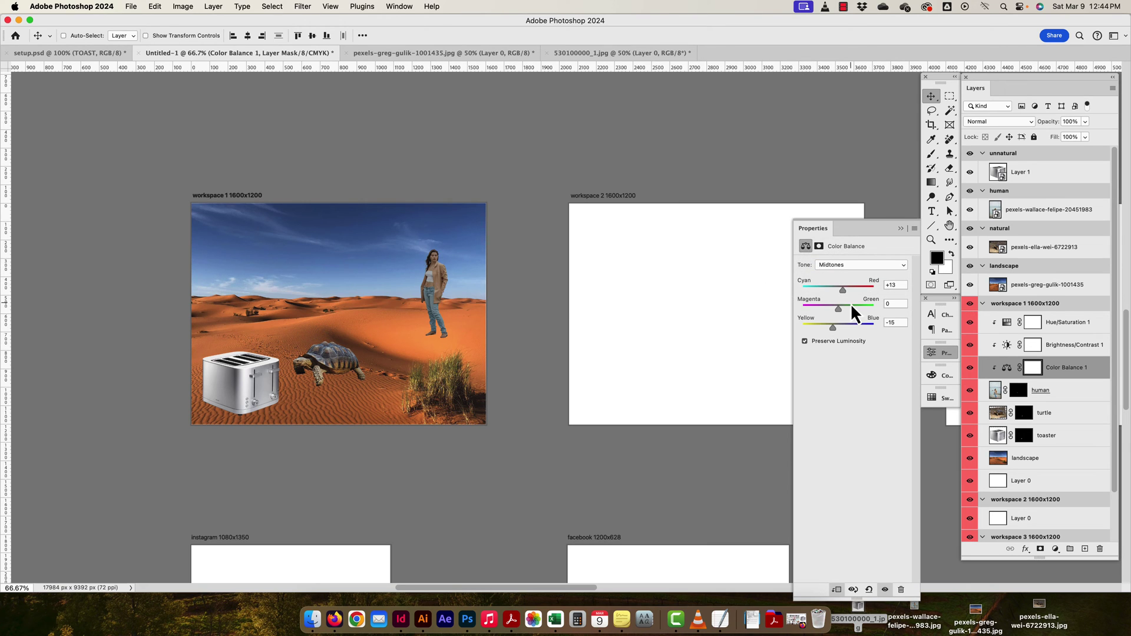
Set the woman's shadows in the Color Balance adjustment to +11 toward red and -10 toward yellow.
click(842, 266)
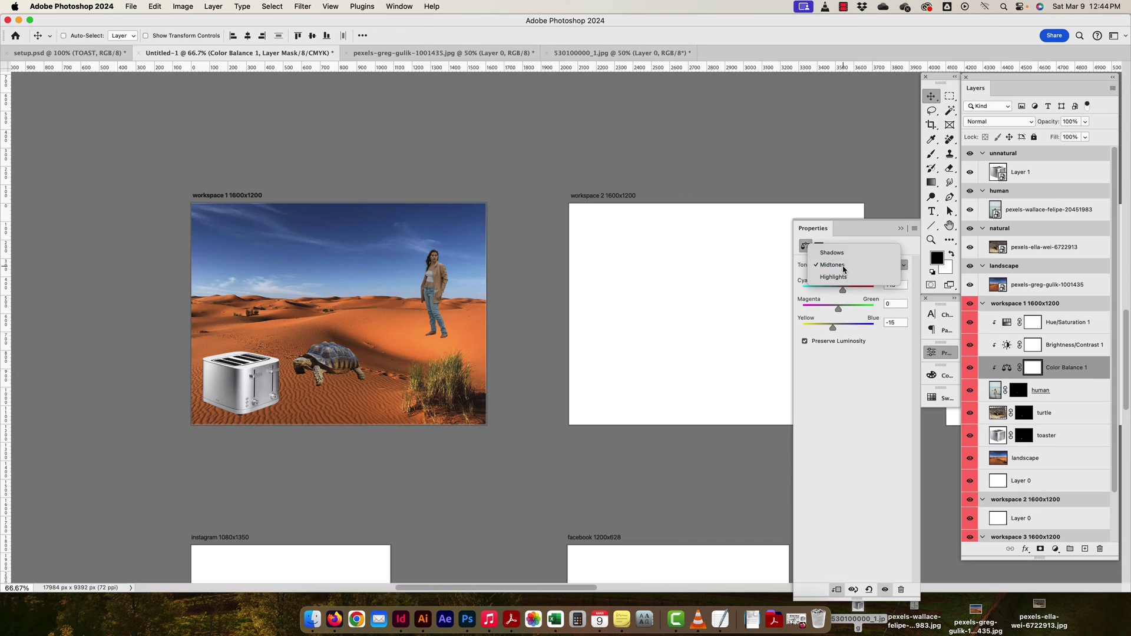
click(842, 265)
click(840, 262)
click(836, 253)
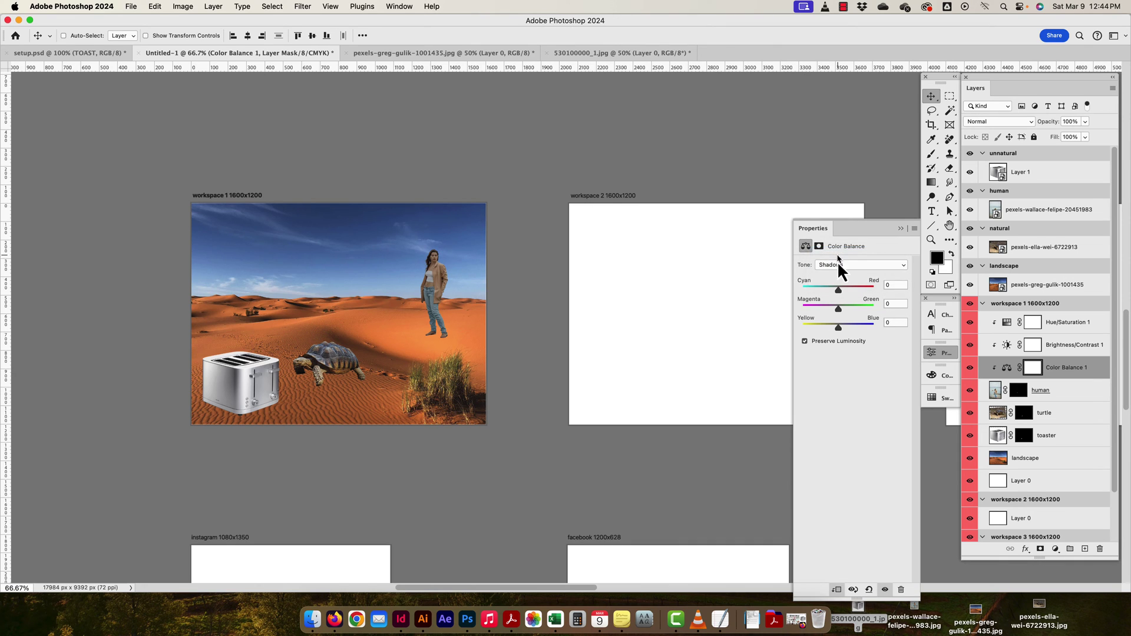
drag(840, 291, 832, 327)
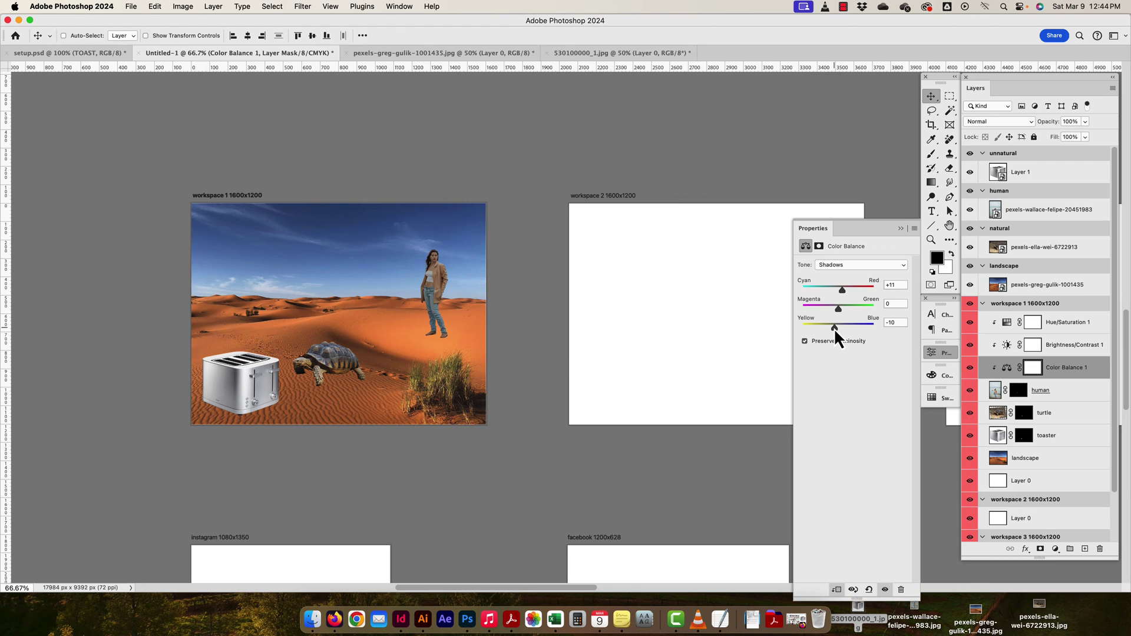
Shift the woman's highlights to +13 red and slightly toward yellow, and toggle the Color Balance adjustment's visibility to compare.
click(842, 264)
click(836, 288)
click(842, 290)
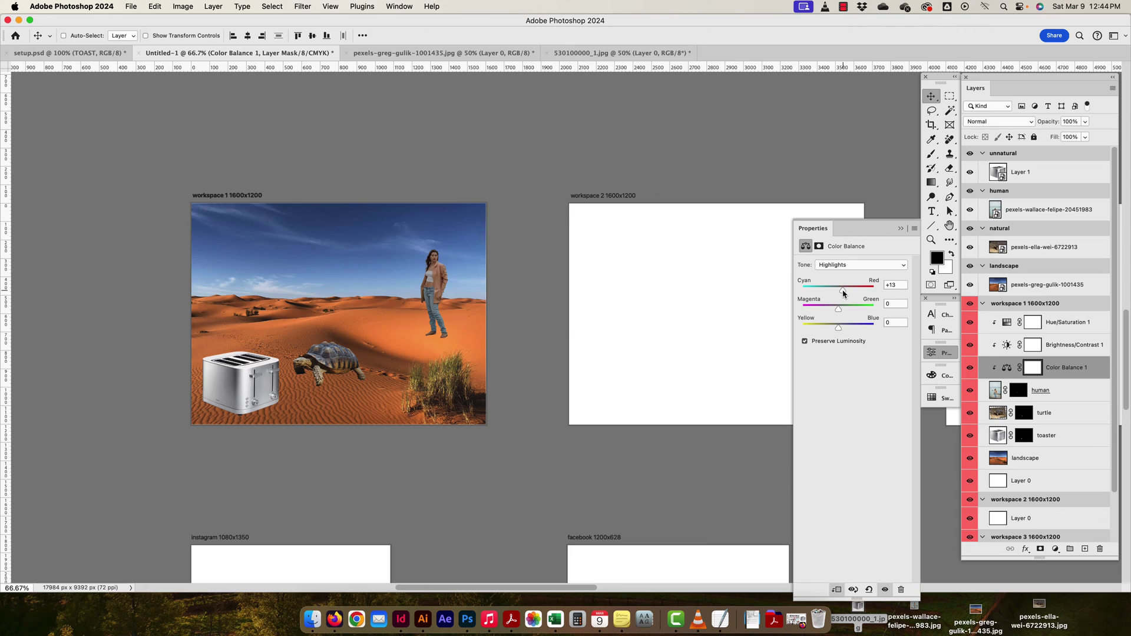
click(833, 327)
click(970, 368)
click(970, 367)
Add a Brightness/Contrast adjustment clipped to the turtle layer, with brightness -25 and contrast -18.
click(1059, 415)
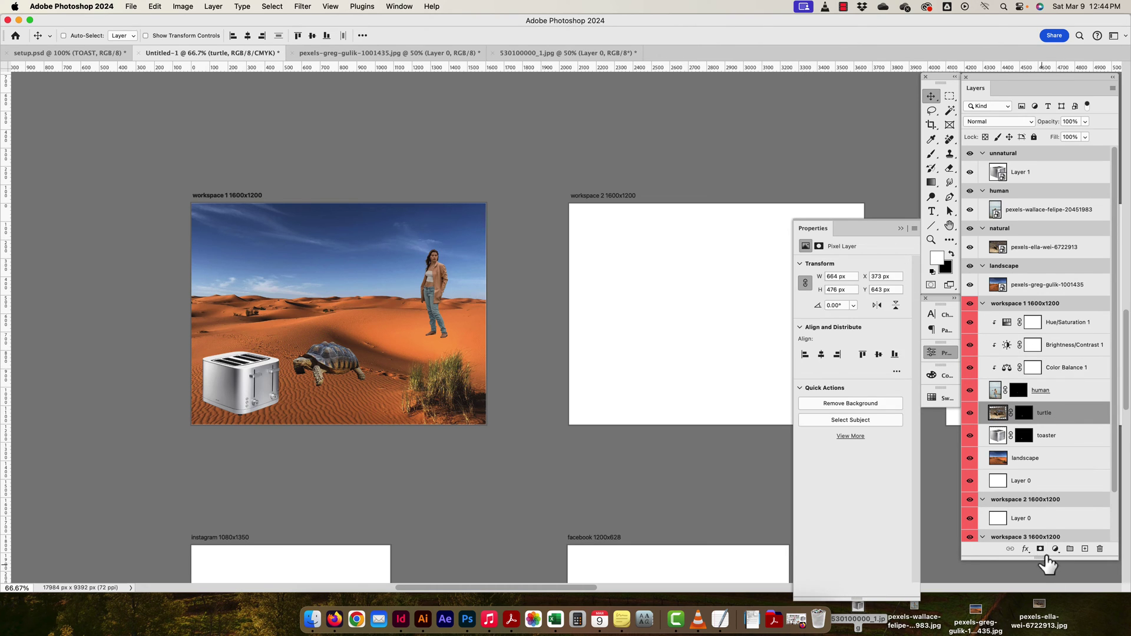
click(1054, 550)
click(1072, 429)
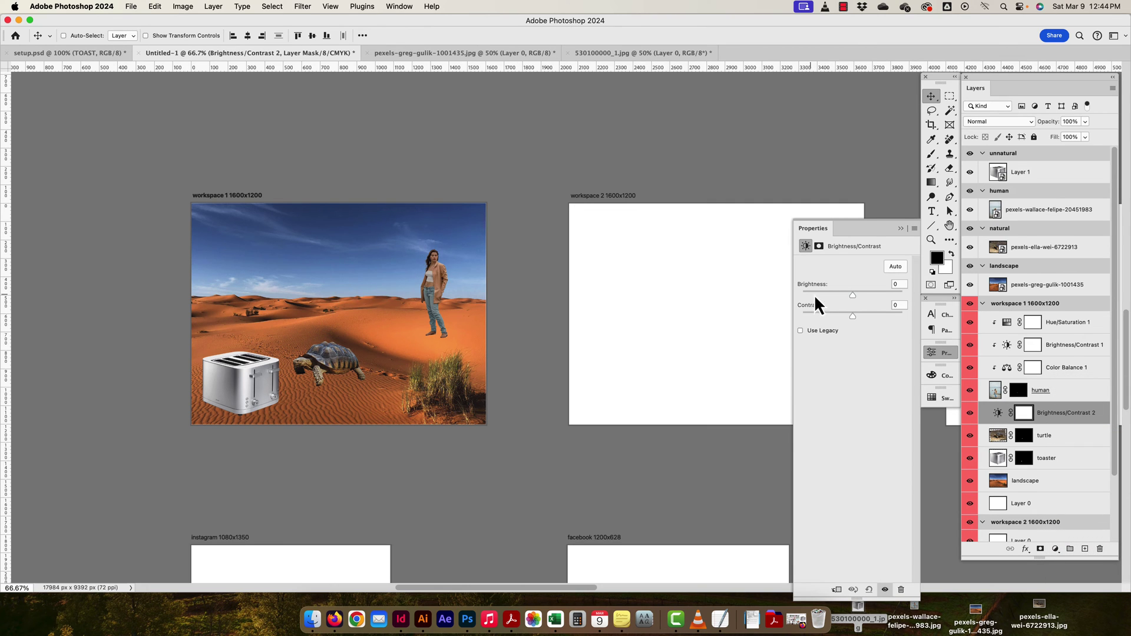
click(863, 295)
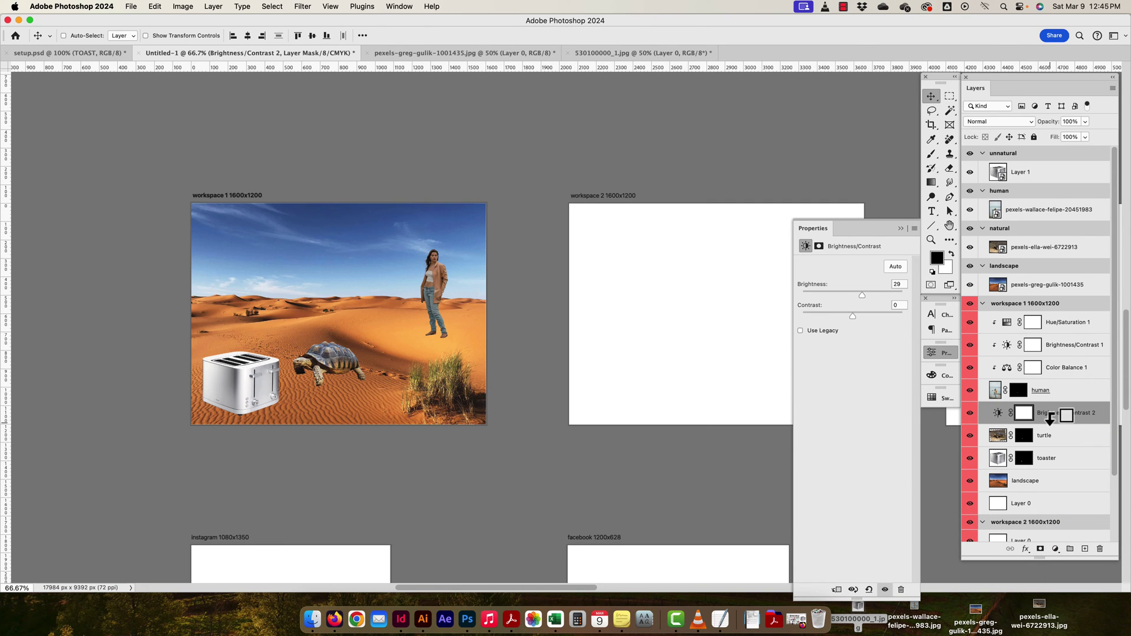
alt+click(1050, 421)
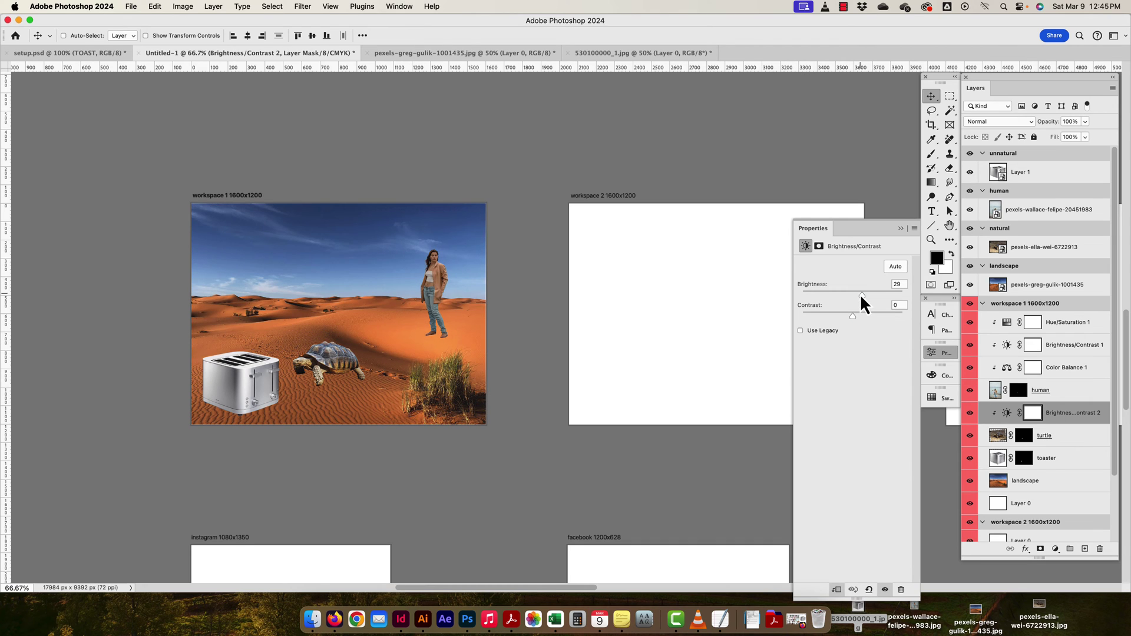
drag(823, 295, 837, 316)
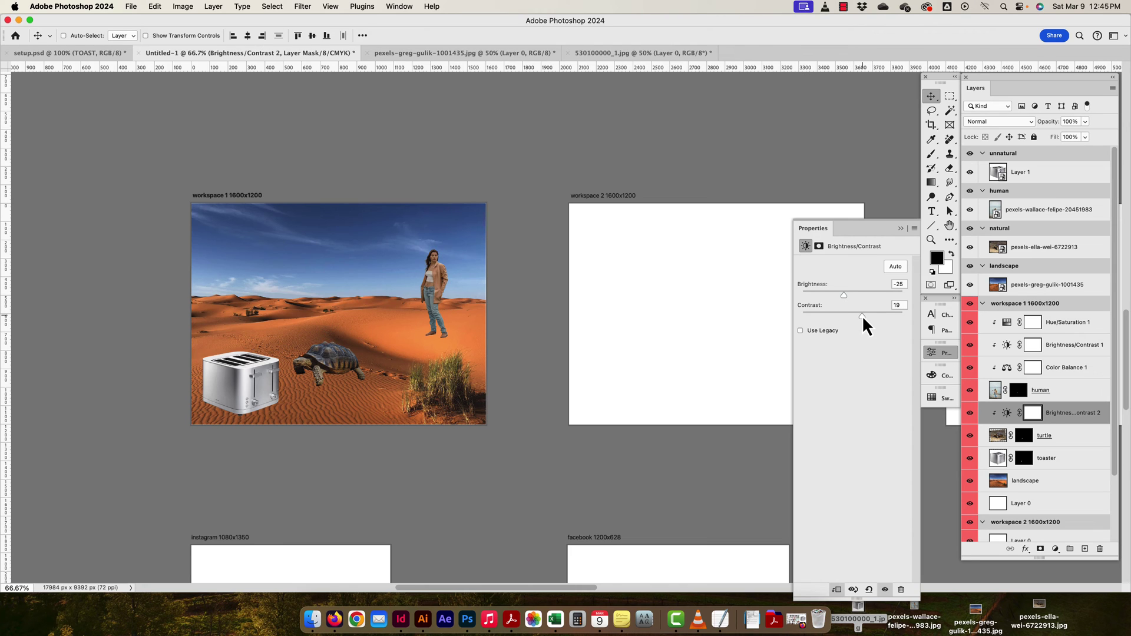
drag(874, 318, 851, 319)
Add a clipped Hue/Saturation adjustment for the turtle with saturation +30 and lightness -4.
click(1063, 415)
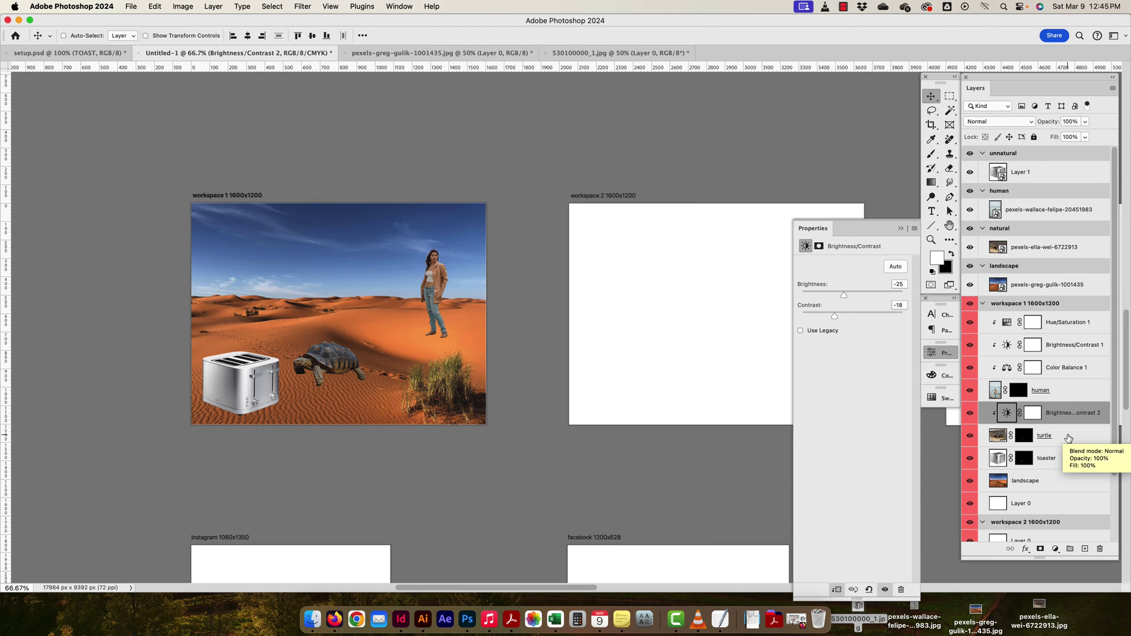
click(1068, 437)
click(1064, 415)
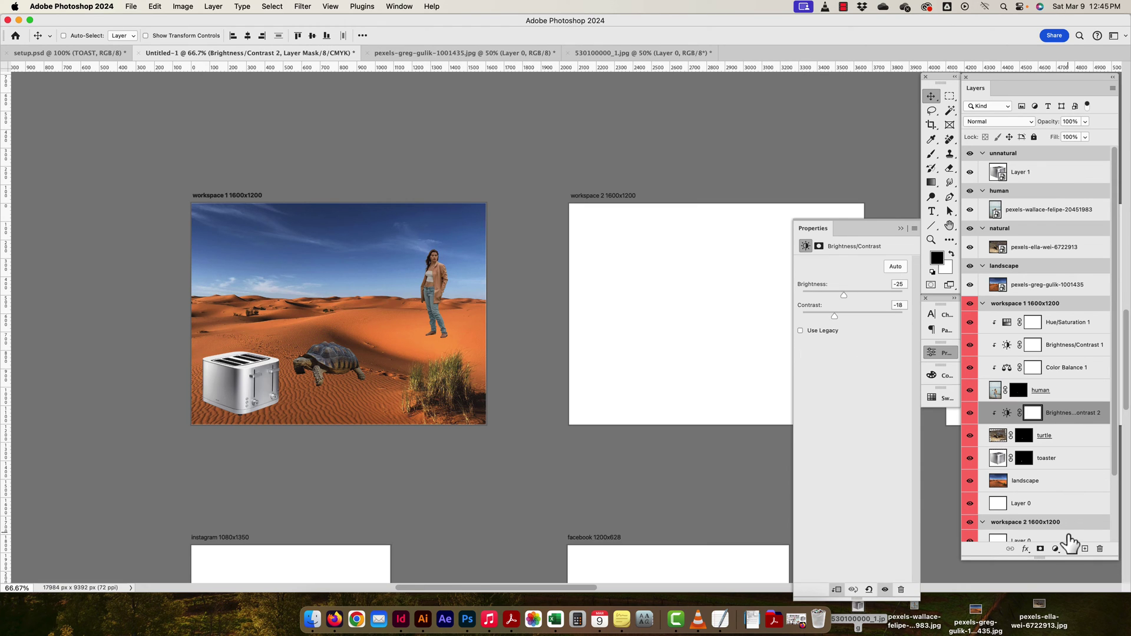
click(1054, 549)
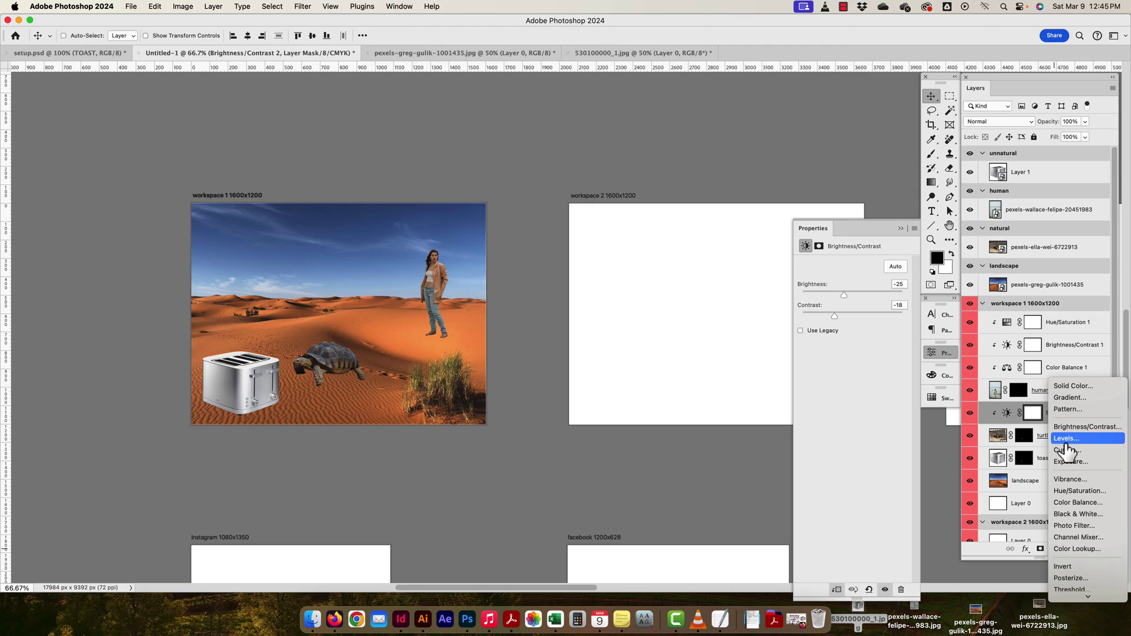
click(1073, 492)
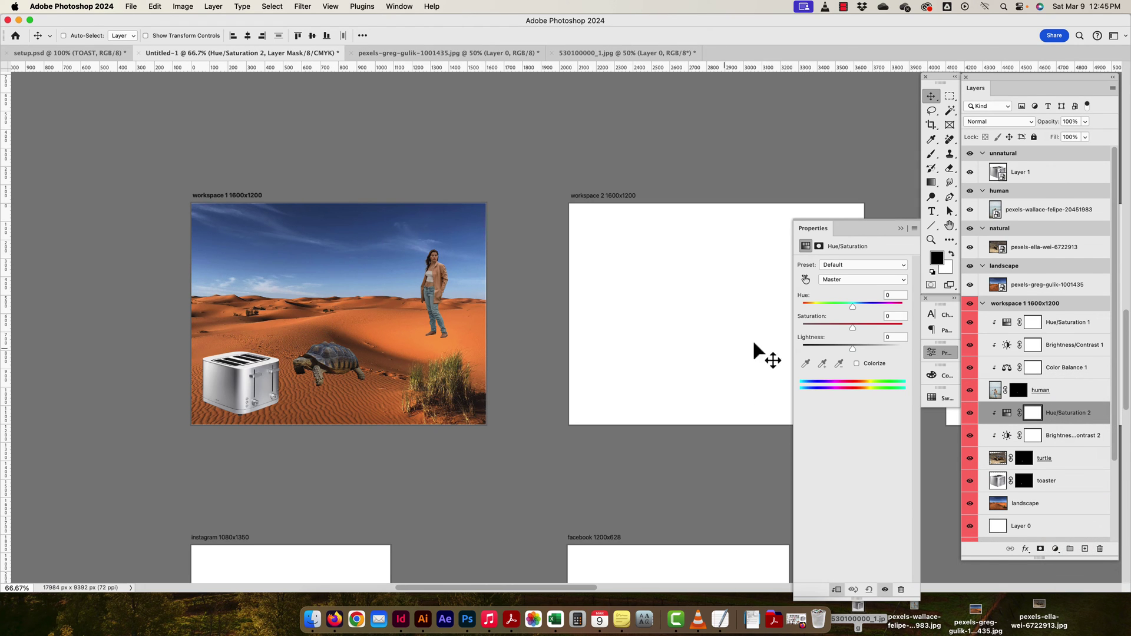
drag(852, 327, 844, 328)
click(858, 348)
drag(859, 349, 852, 348)
Add a Color Balance adjustment clipped to the turtle, shifting the midtones toward red and to -11 toward yellow.
click(1055, 548)
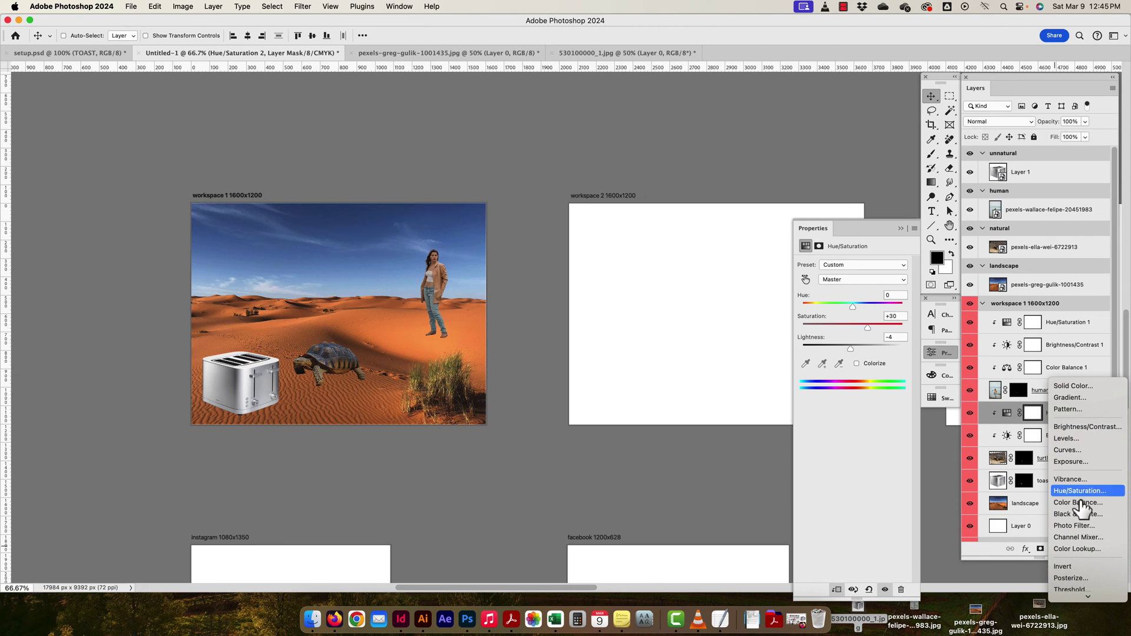
click(1078, 504)
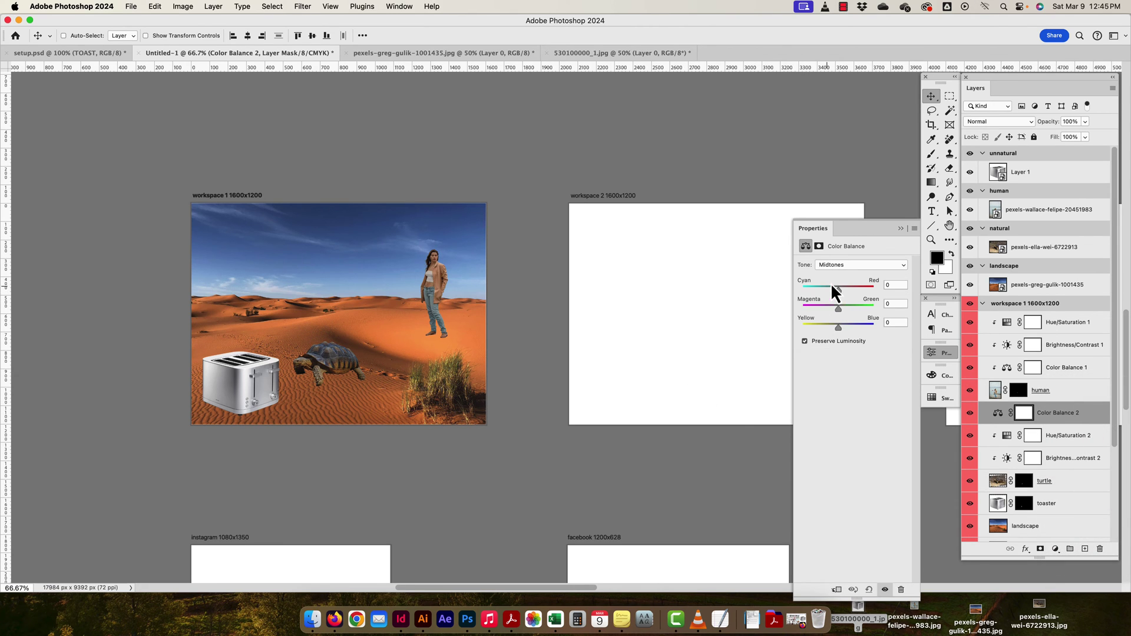
drag(841, 291, 832, 329)
alt+click(1063, 423)
Shift the turtle's shadows slightly toward red and yellow in its Color Balance adjustment.
click(858, 265)
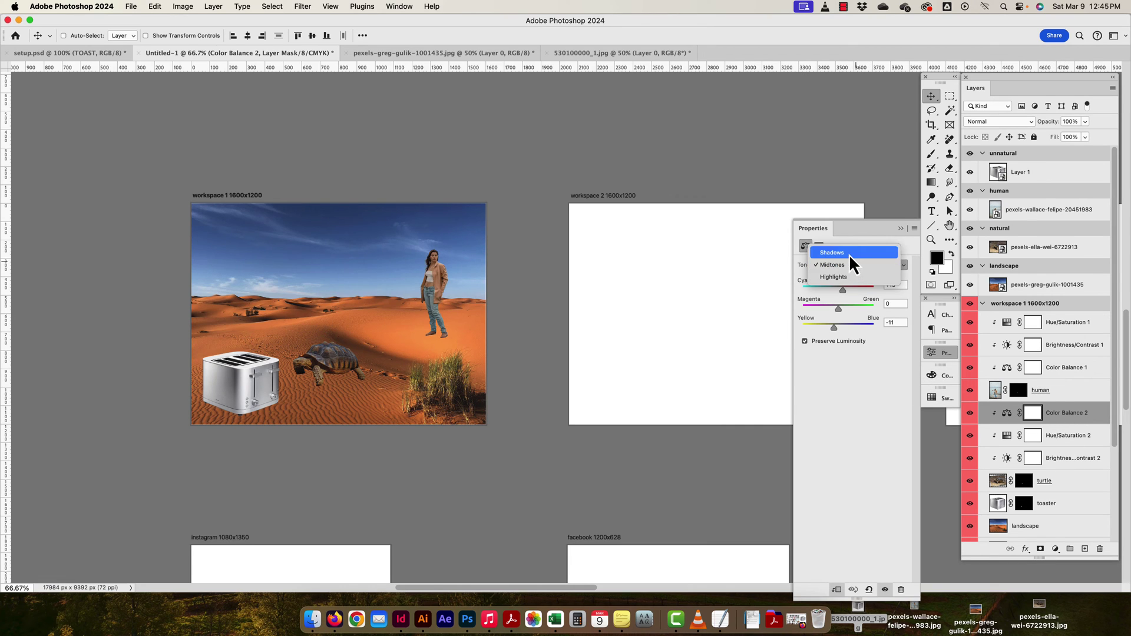
click(851, 251)
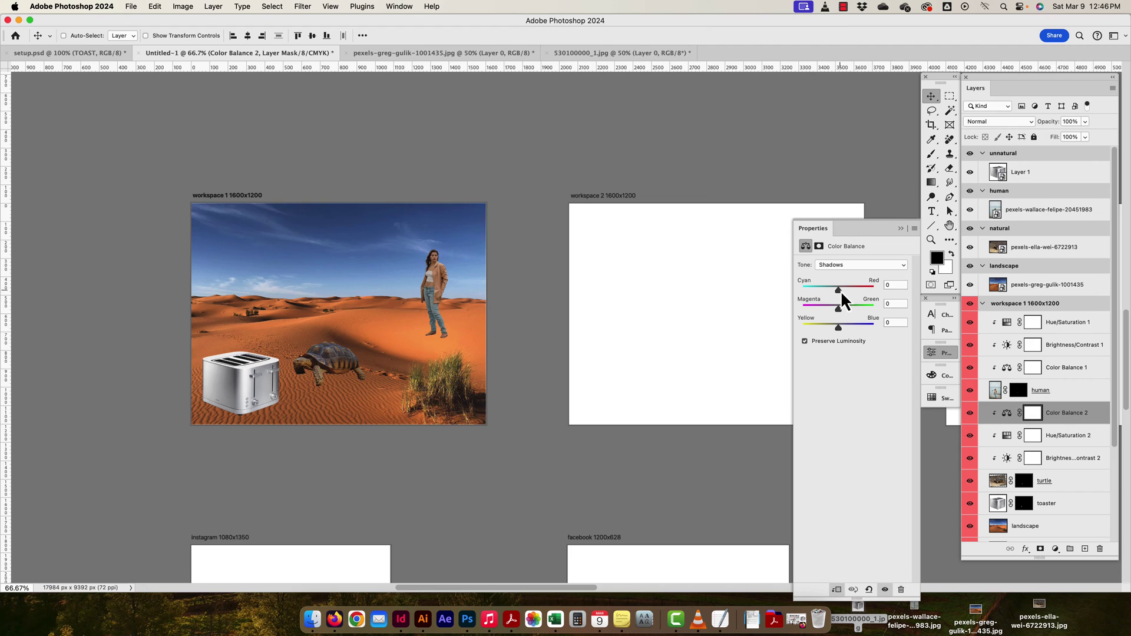
drag(838, 290, 841, 291)
drag(838, 329, 834, 329)
Set the turtle's Color Balance highlights to +7 red and -10 toward yellow, and toggle the adjustment's visibility to compare.
click(1078, 465)
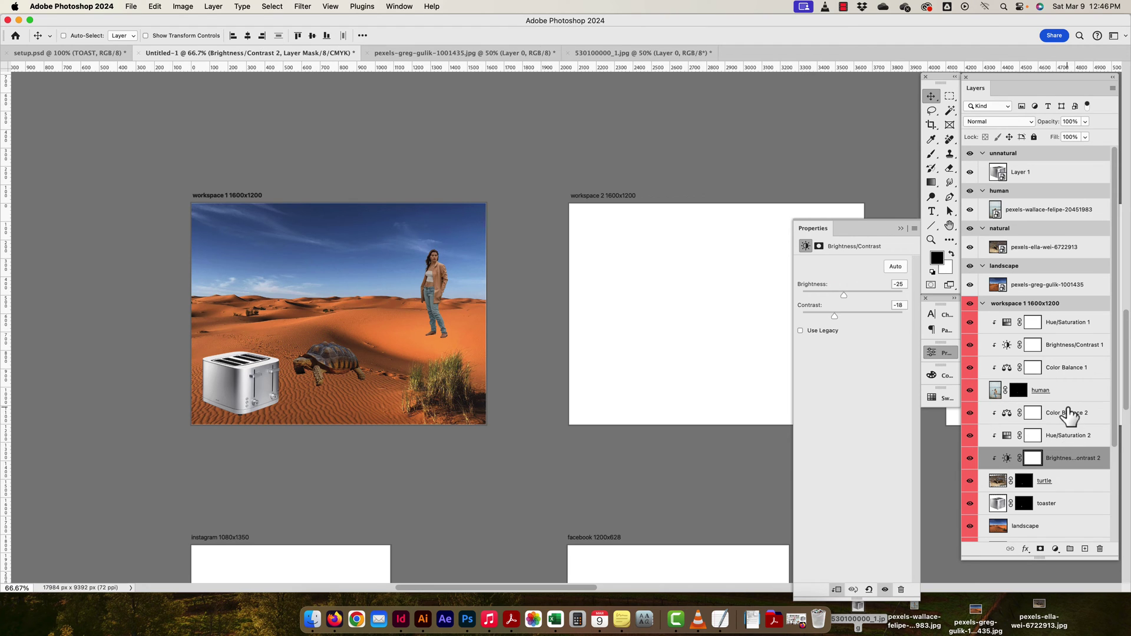
click(1068, 416)
click(860, 265)
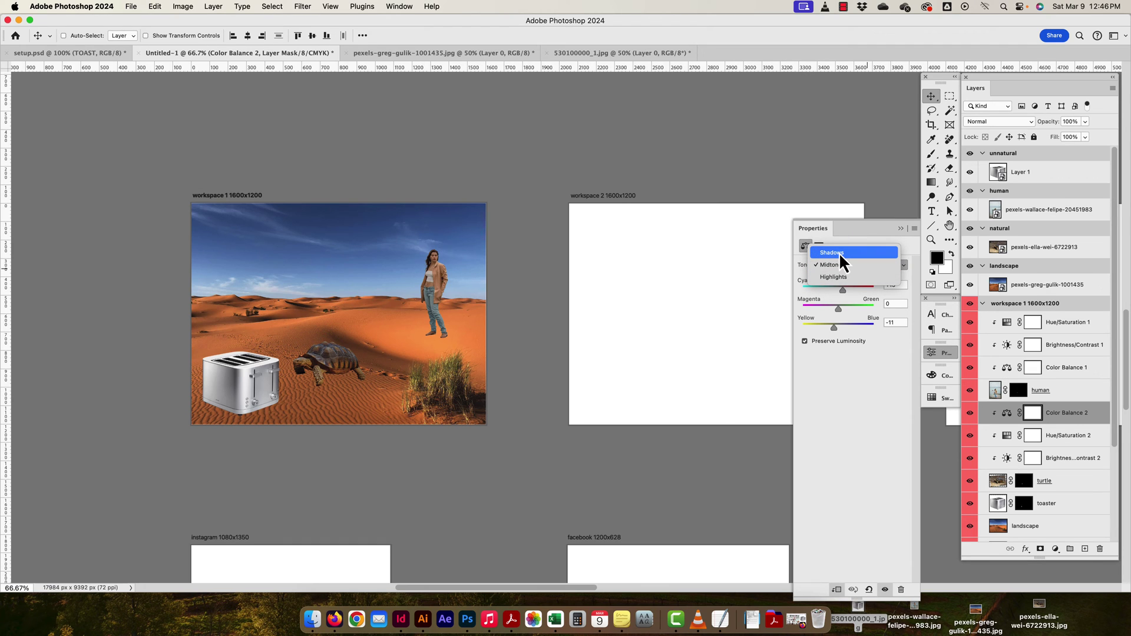
click(841, 277)
drag(838, 289, 834, 328)
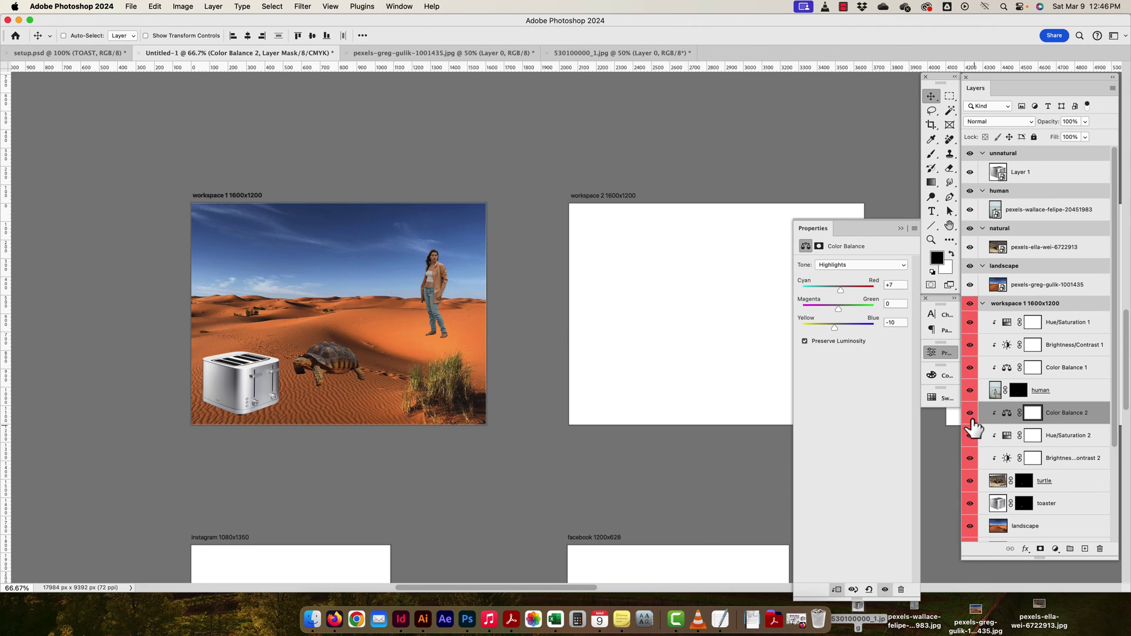
click(969, 413)
click(969, 413)
Scale the toaster down proportionally about its centre to about 432 px wide.
super+click(254, 400)
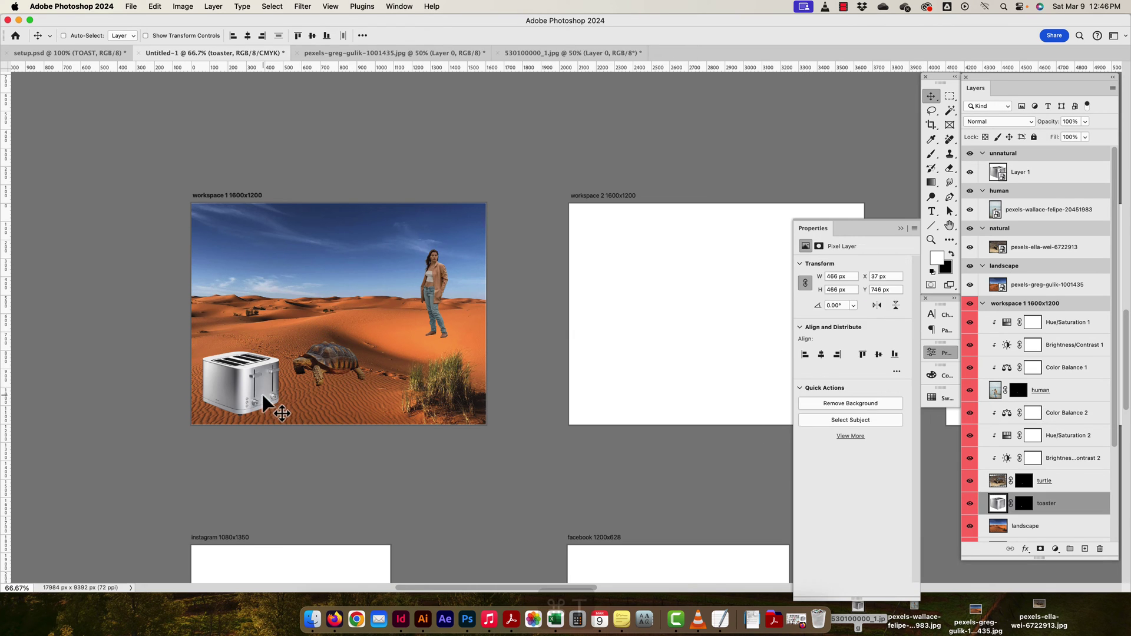
key(super+t)
drag(285, 341, 281, 347)
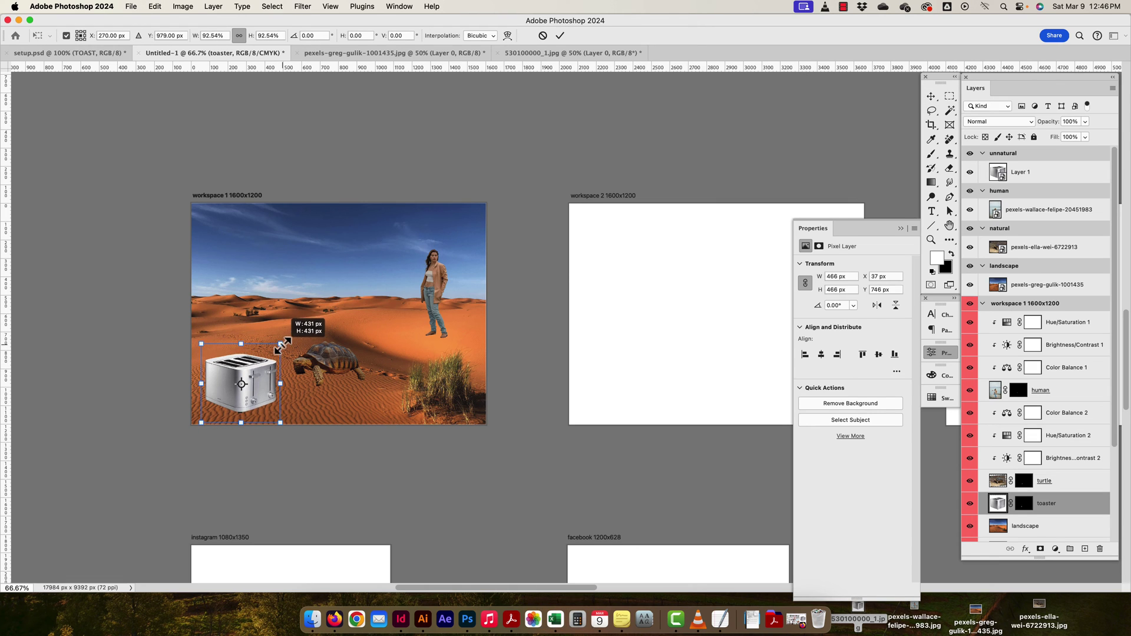
key(Return)
Add a Brightness/Contrast adjustment clipped to the toaster layer and lower its brightness to -47.
scroll(1087, 488, down, 3)
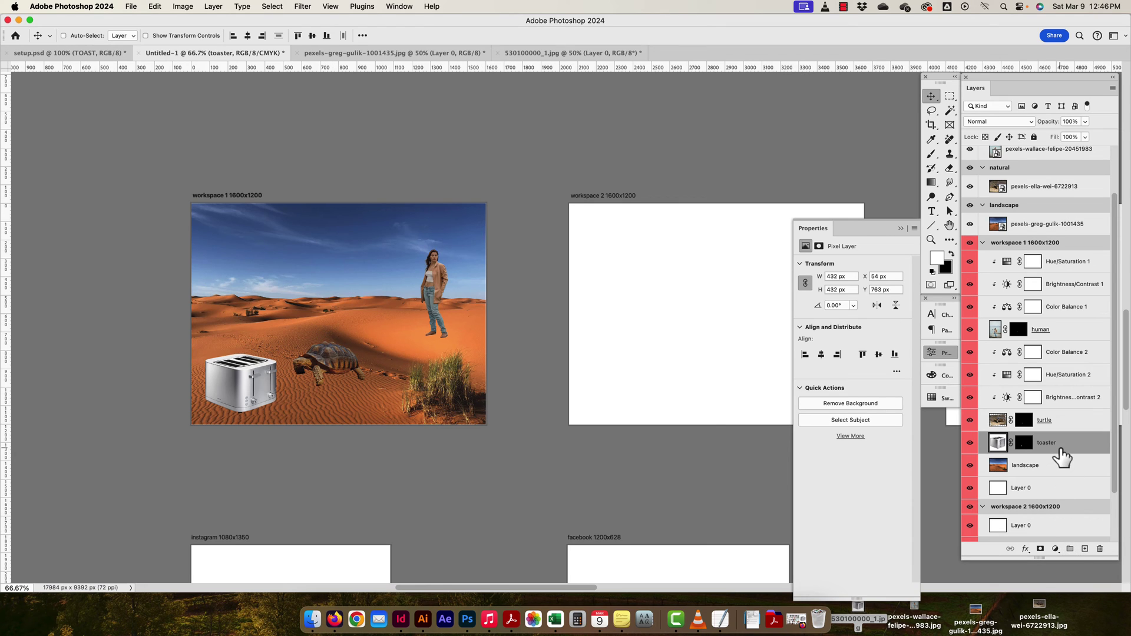
click(1055, 549)
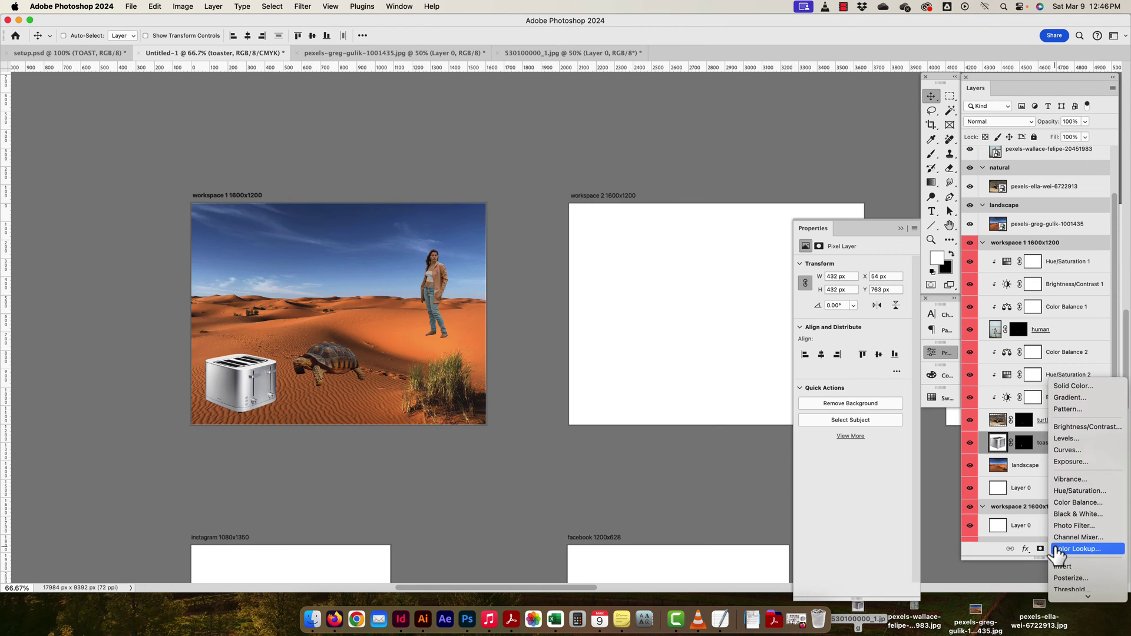
click(1069, 428)
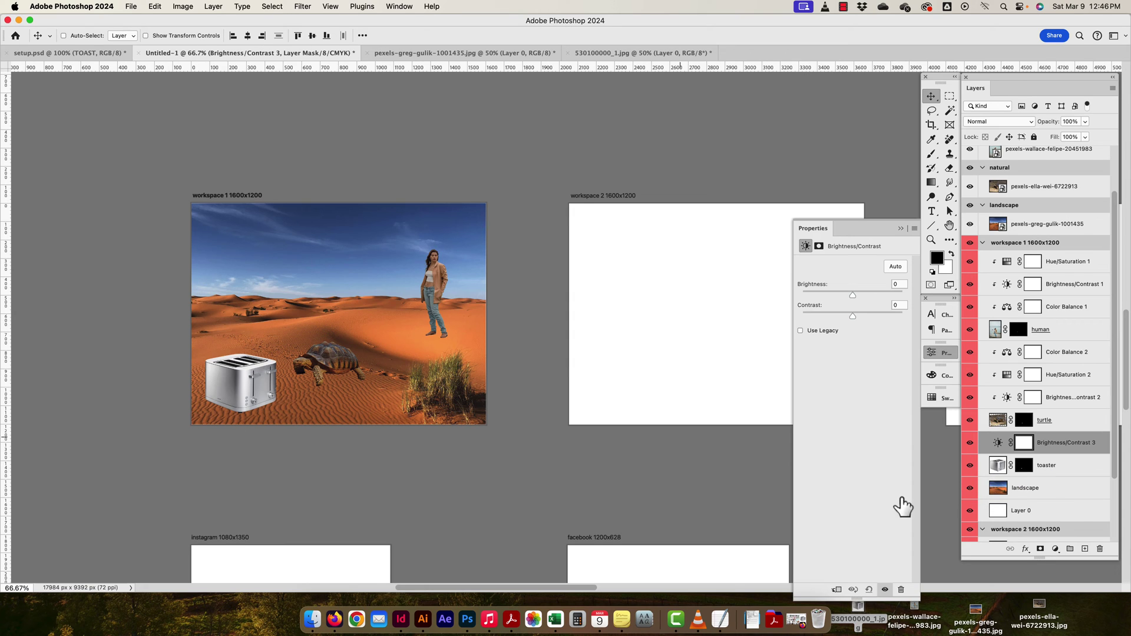
alt+click(1080, 454)
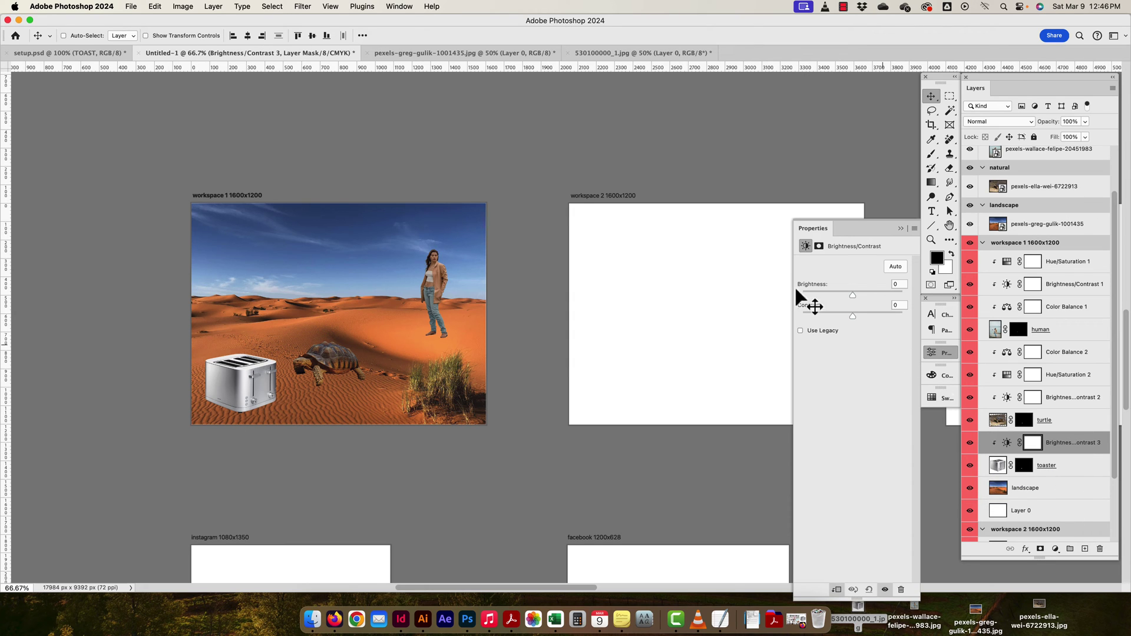
click(837, 295)
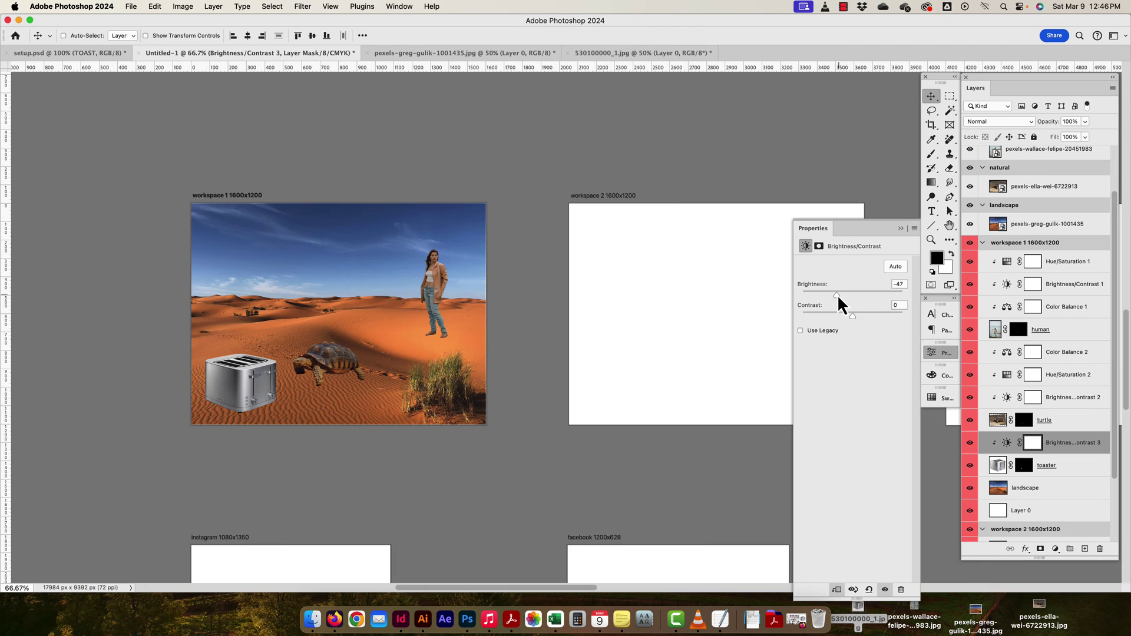
Set the toaster's Brightness/Contrast adjustment to brightness -60 and contrast 39.
drag(838, 301, 829, 303)
double_click(829, 295)
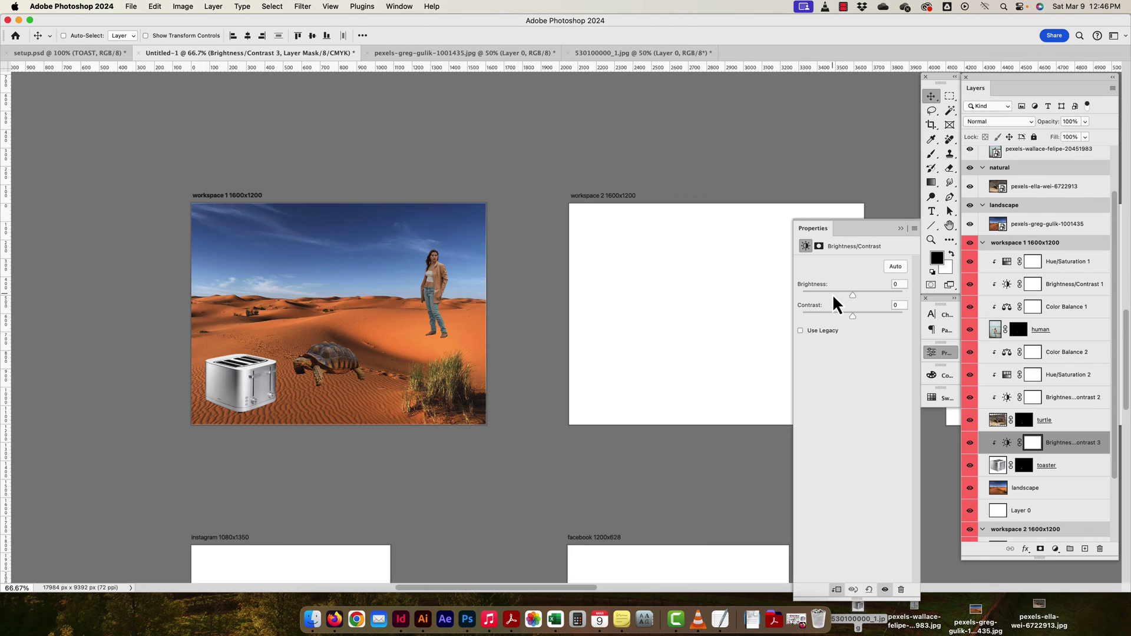
click(829, 295)
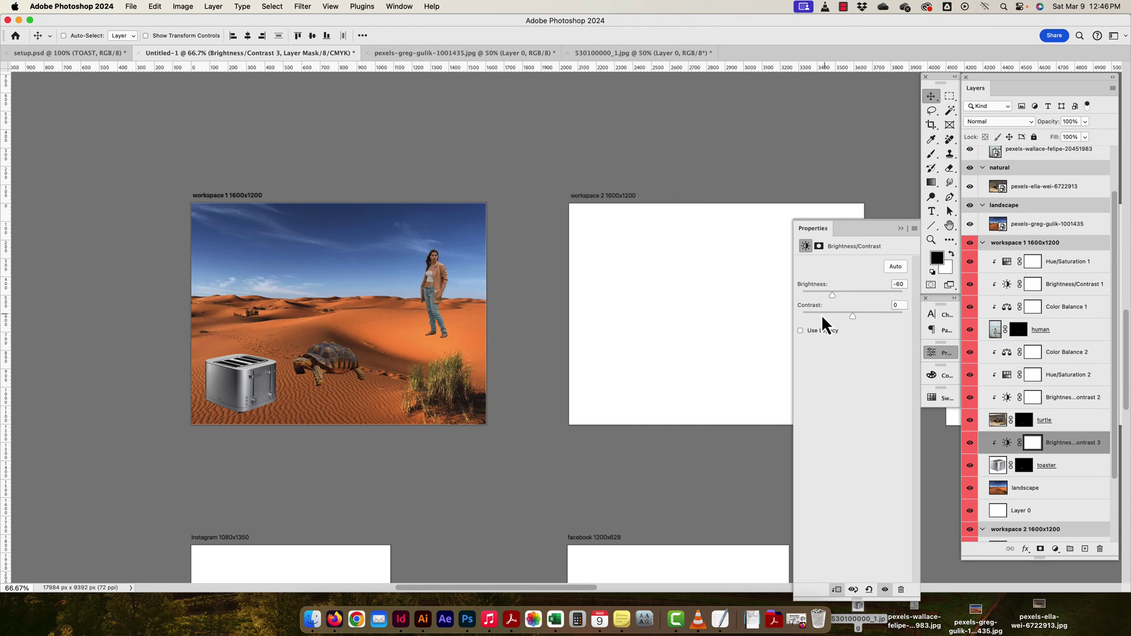
click(817, 314)
click(859, 317)
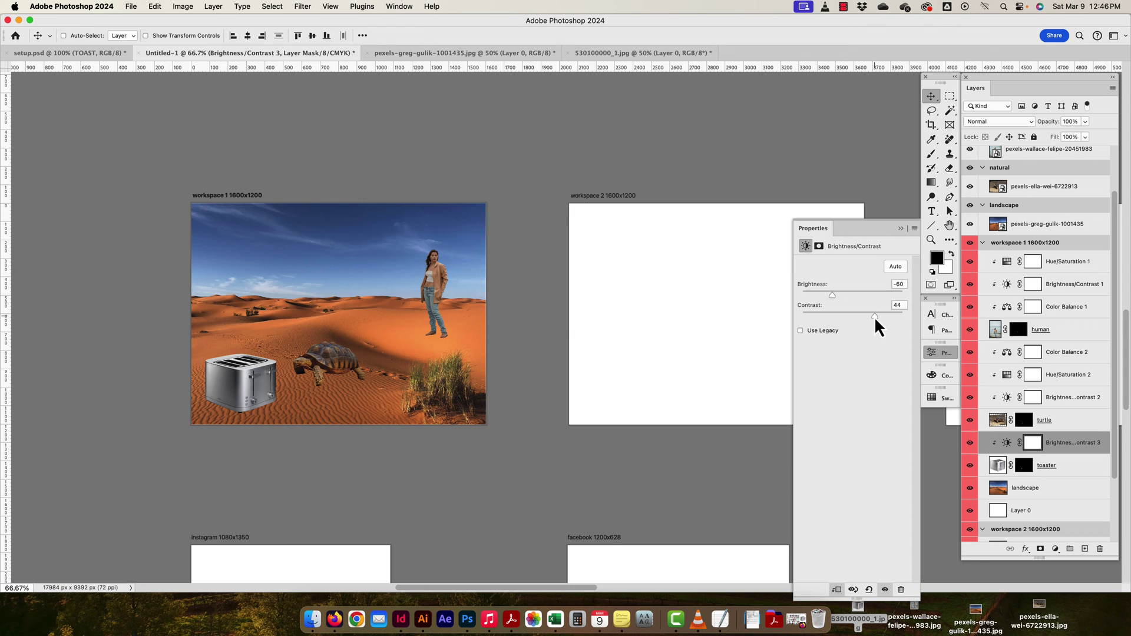
click(870, 316)
Add a Hue/Saturation adjustment clipped to the toaster with hue 0 and saturation -16, and toggle its visibility to compare.
click(1056, 549)
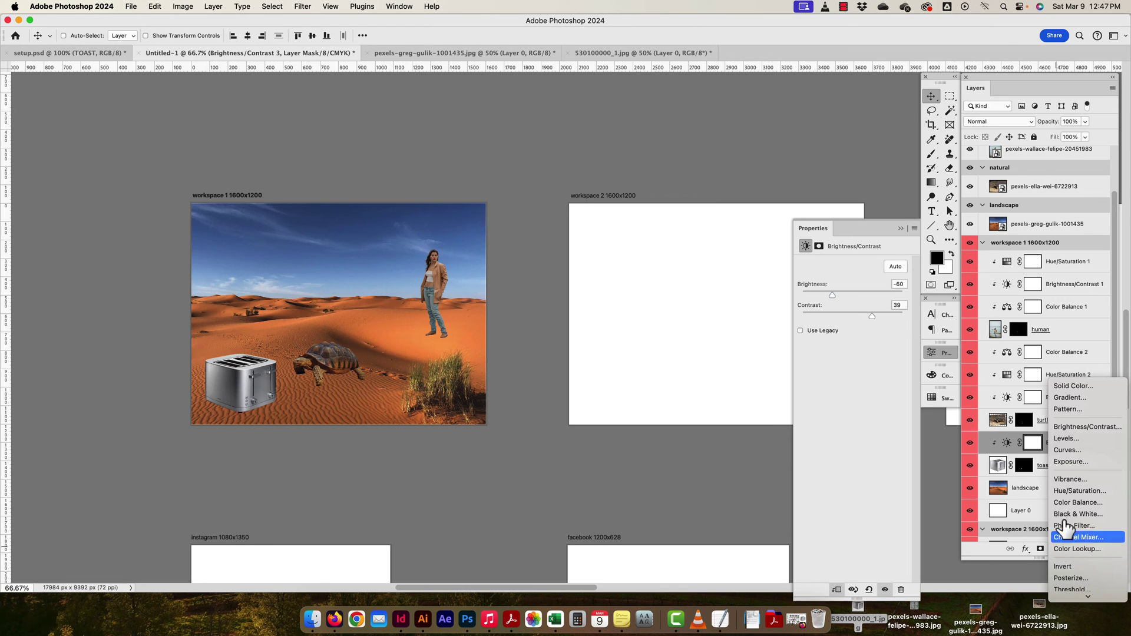
click(1070, 492)
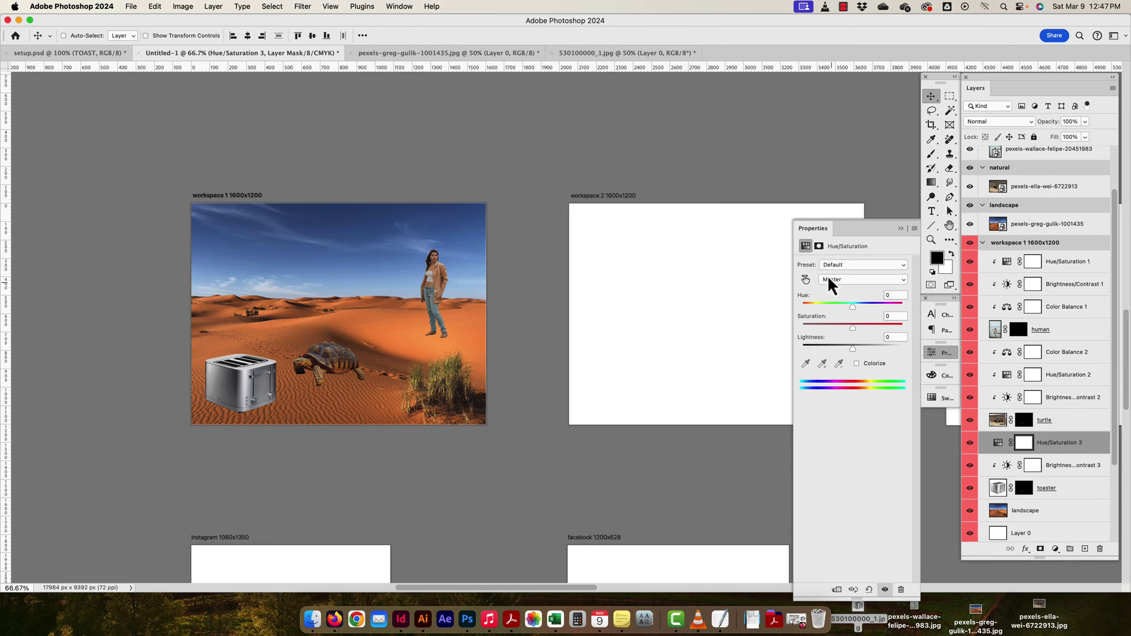
drag(853, 308, 879, 308)
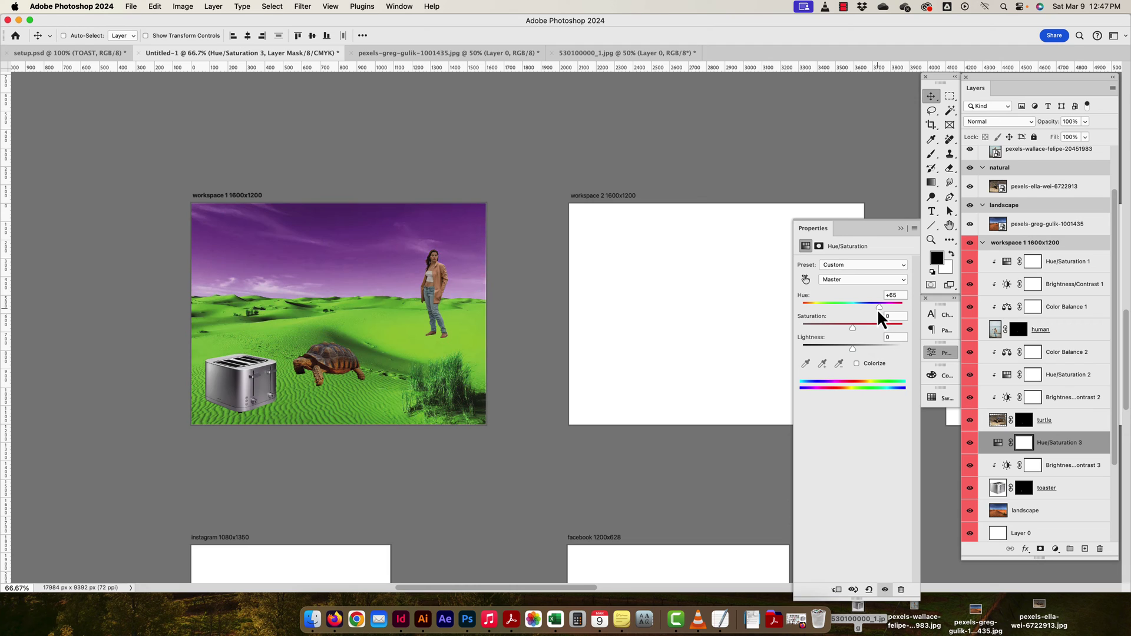
alt+click(1063, 453)
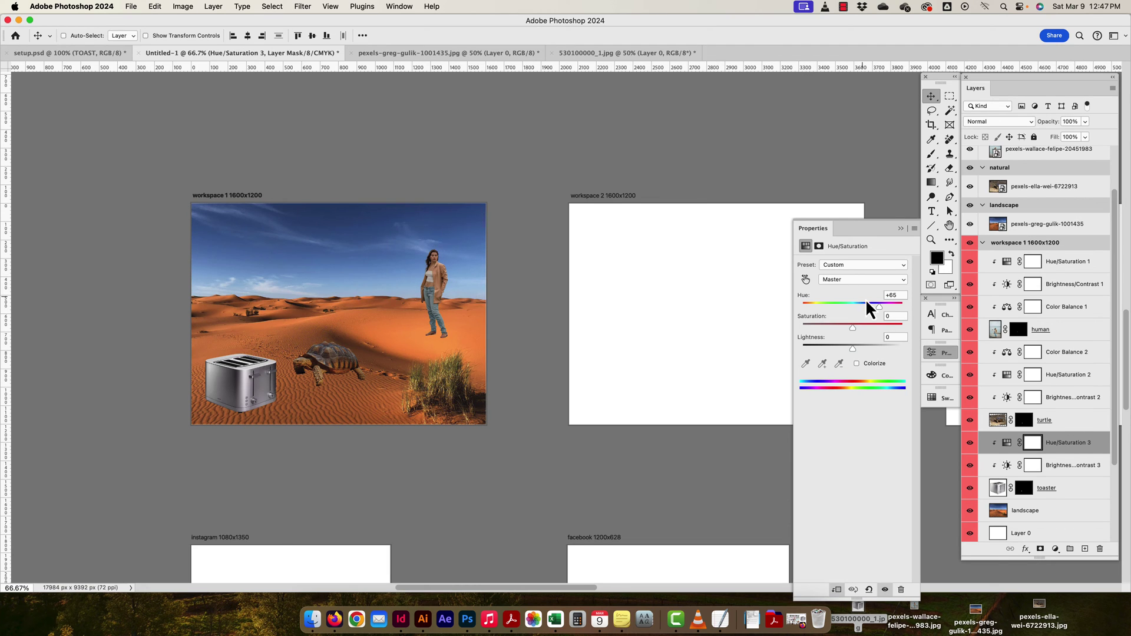
double_click(889, 296)
text(0)
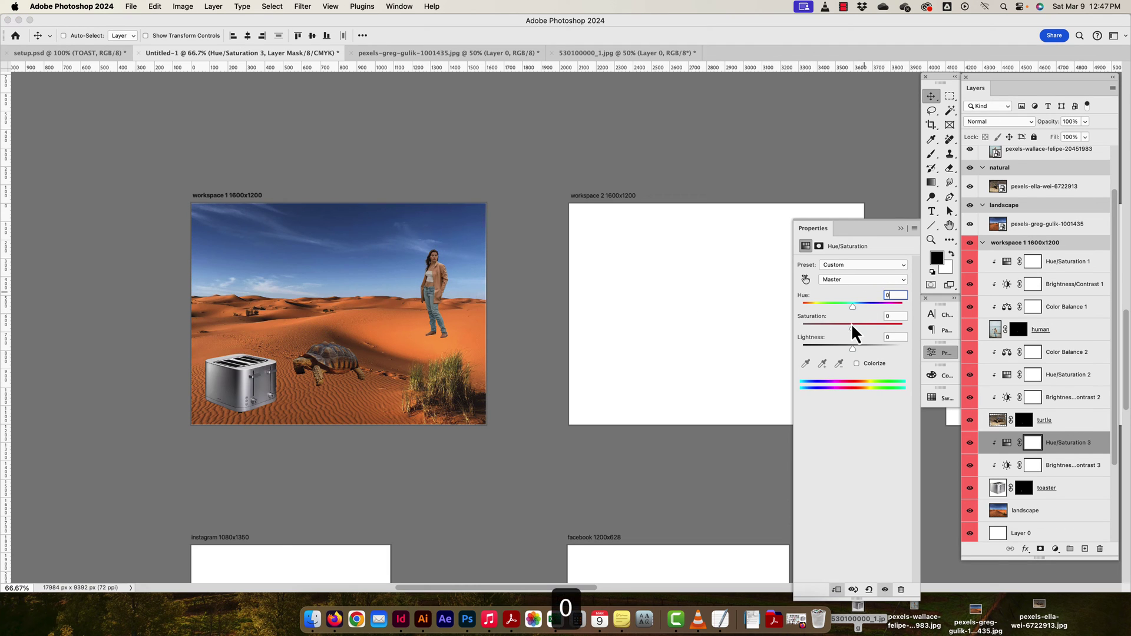
drag(852, 327, 842, 348)
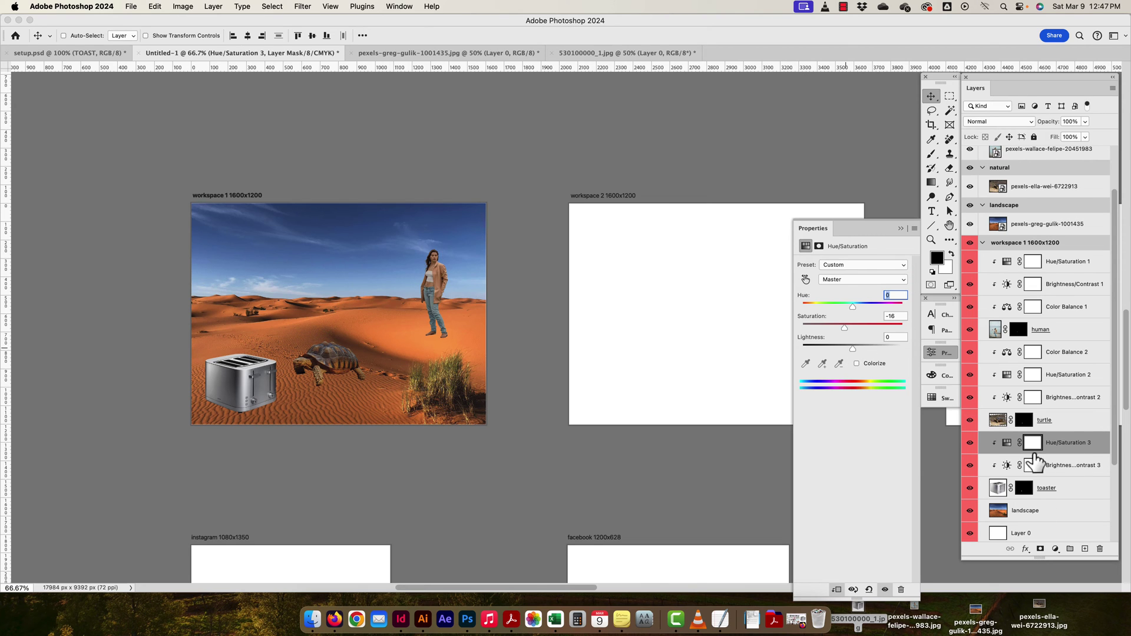
click(969, 442)
click(970, 442)
Check the finished reference composite in setup.psd and return to the Untitled-1 document.
click(1056, 549)
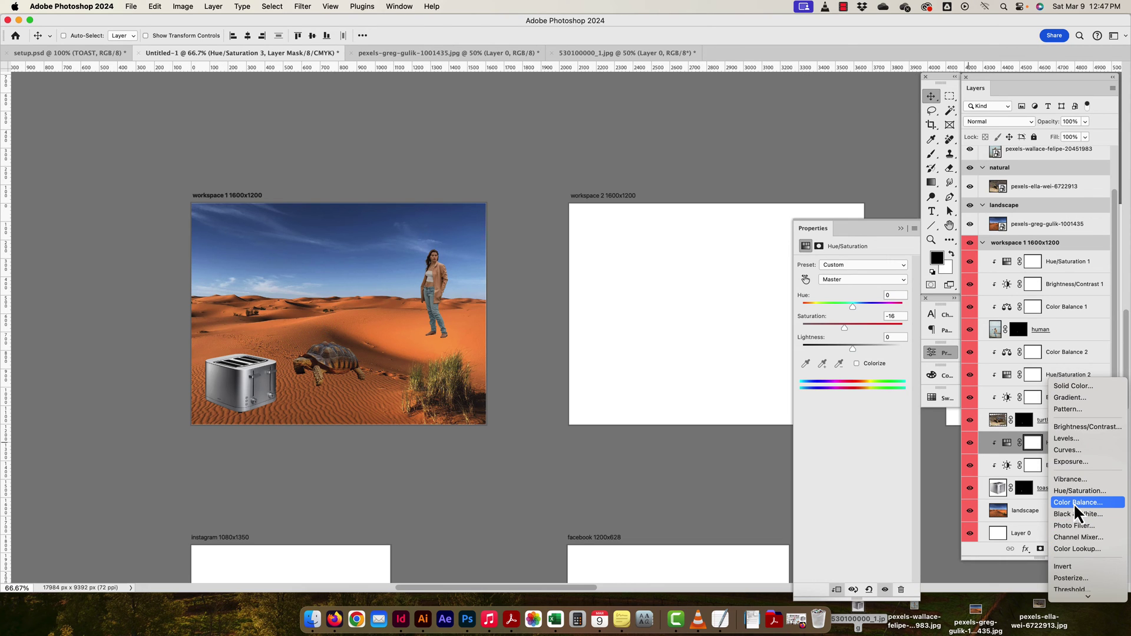
click(587, 432)
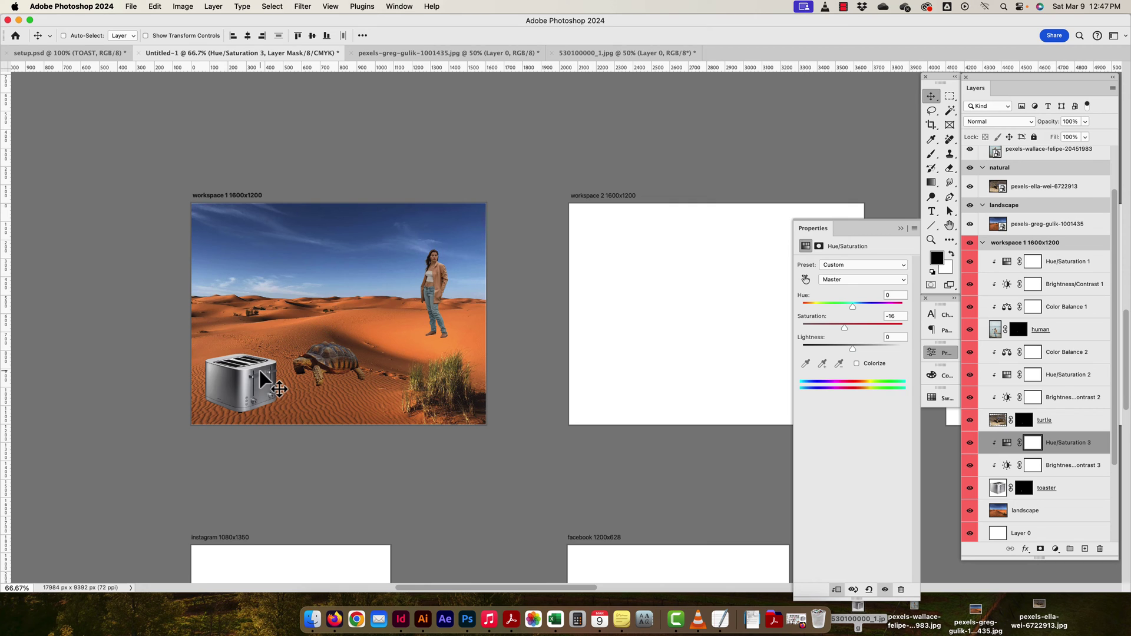
click(69, 53)
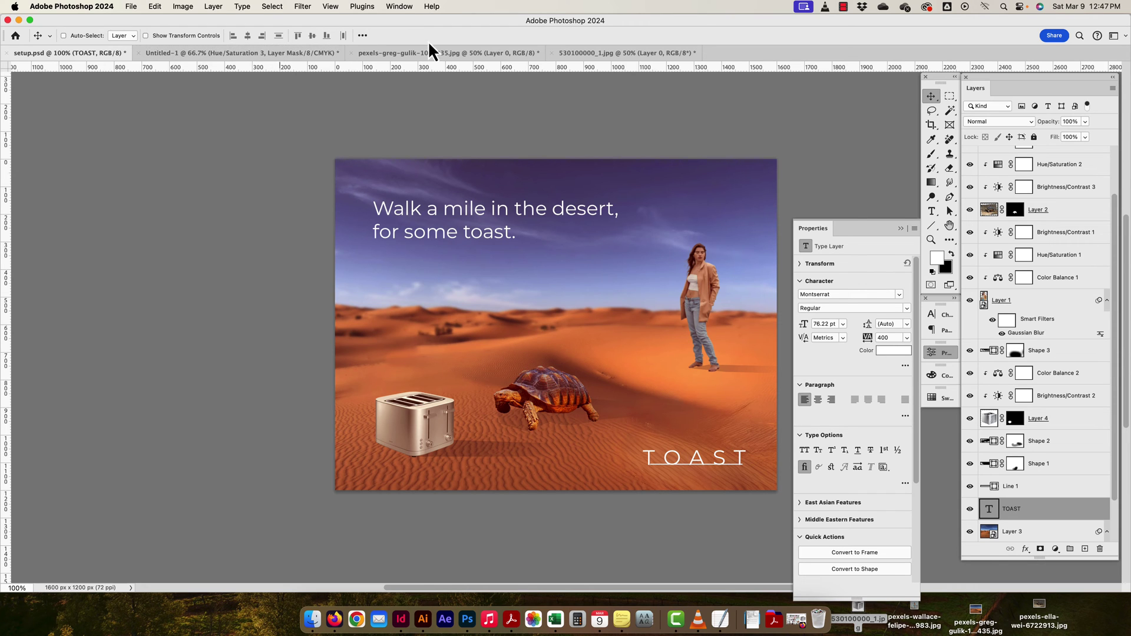
click(203, 53)
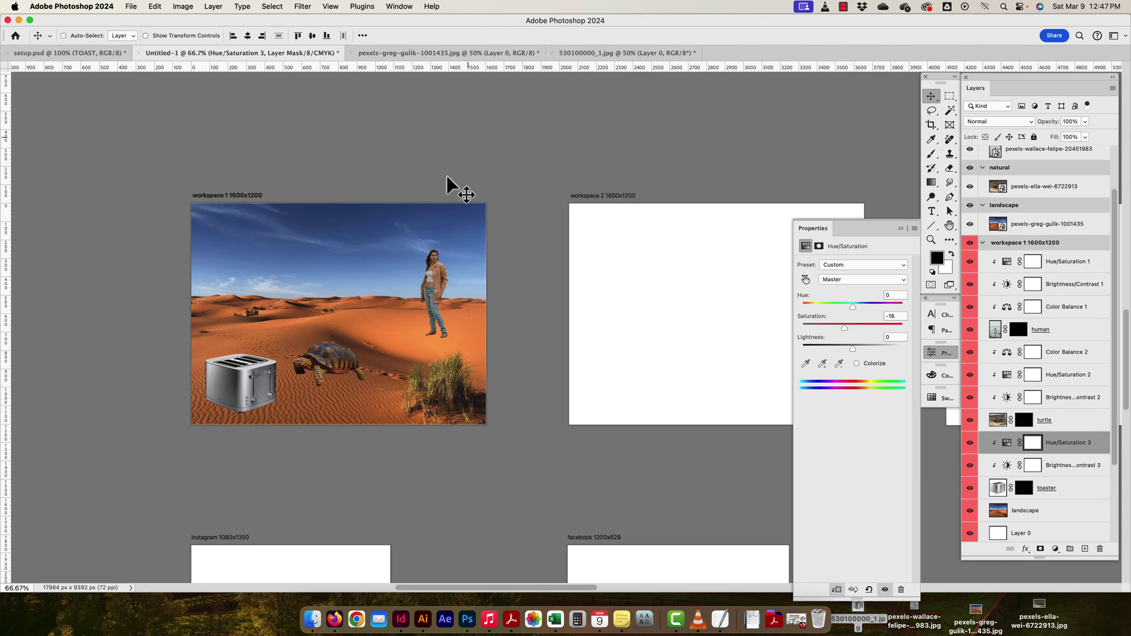
Try out a drop shadow on the toaster layer at a 132° angle and 18 px distance, and discard it.
click(249, 397)
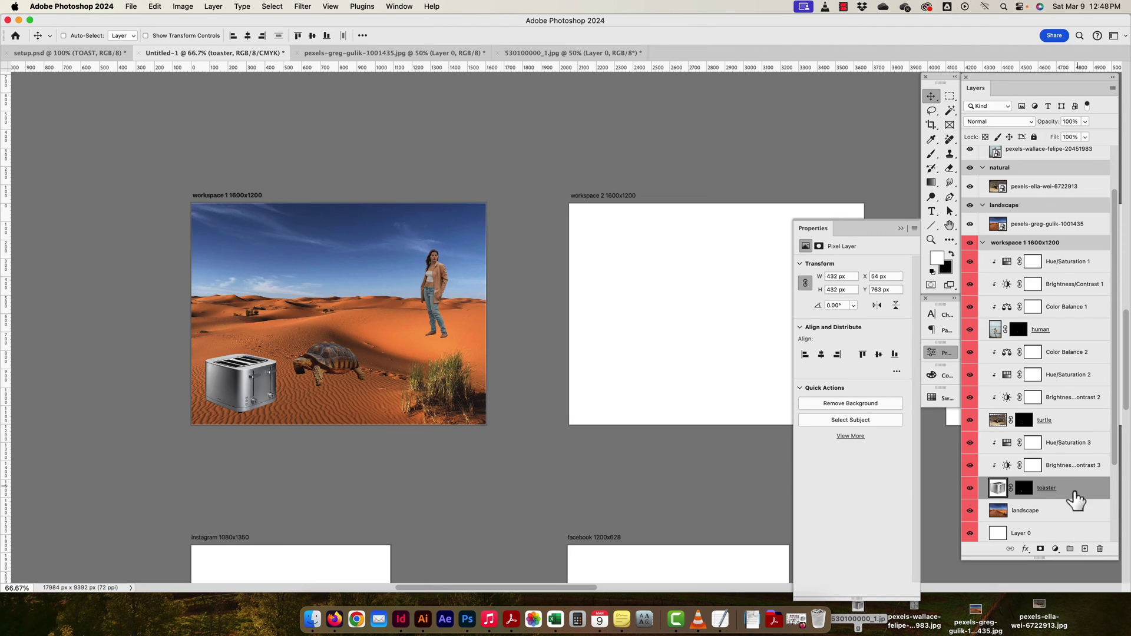
click(1025, 550)
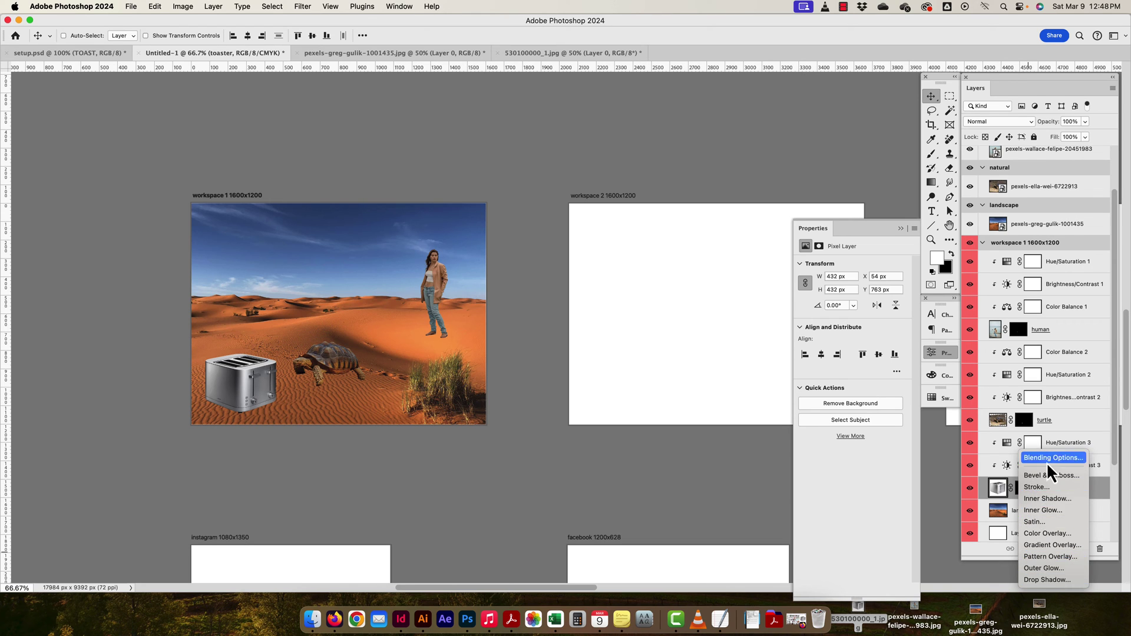
click(973, 546)
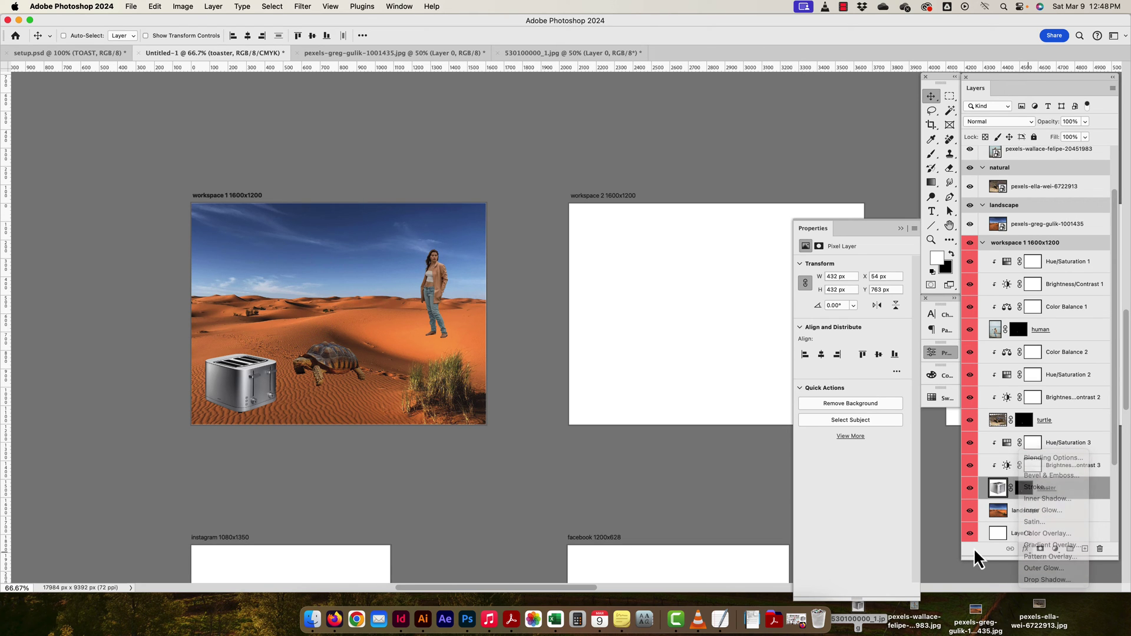
double_click(1081, 489)
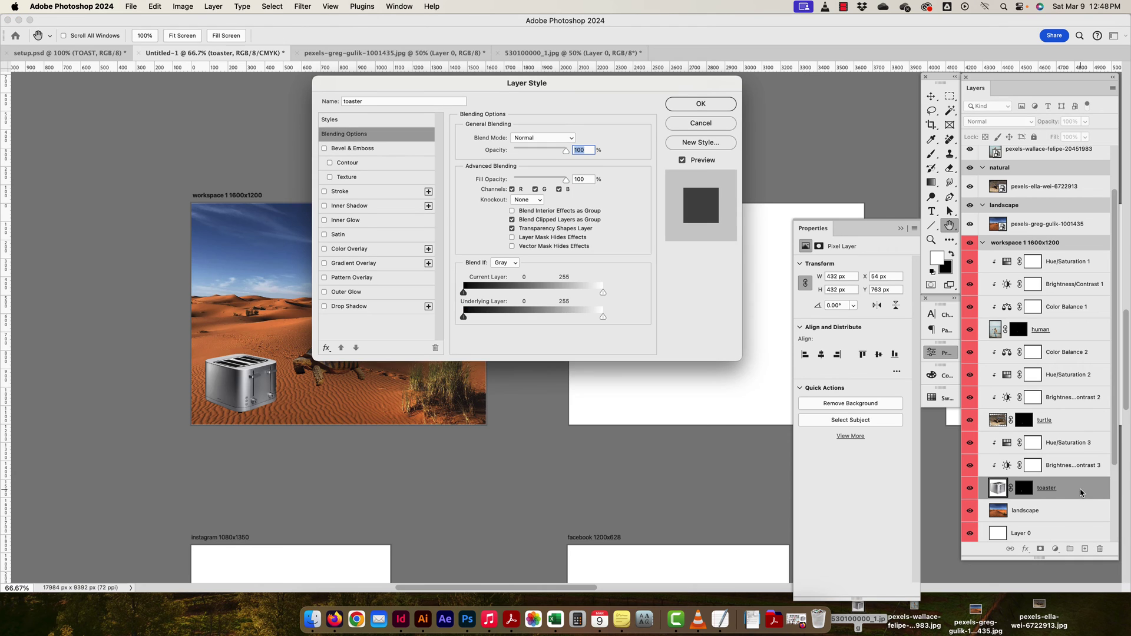
click(349, 307)
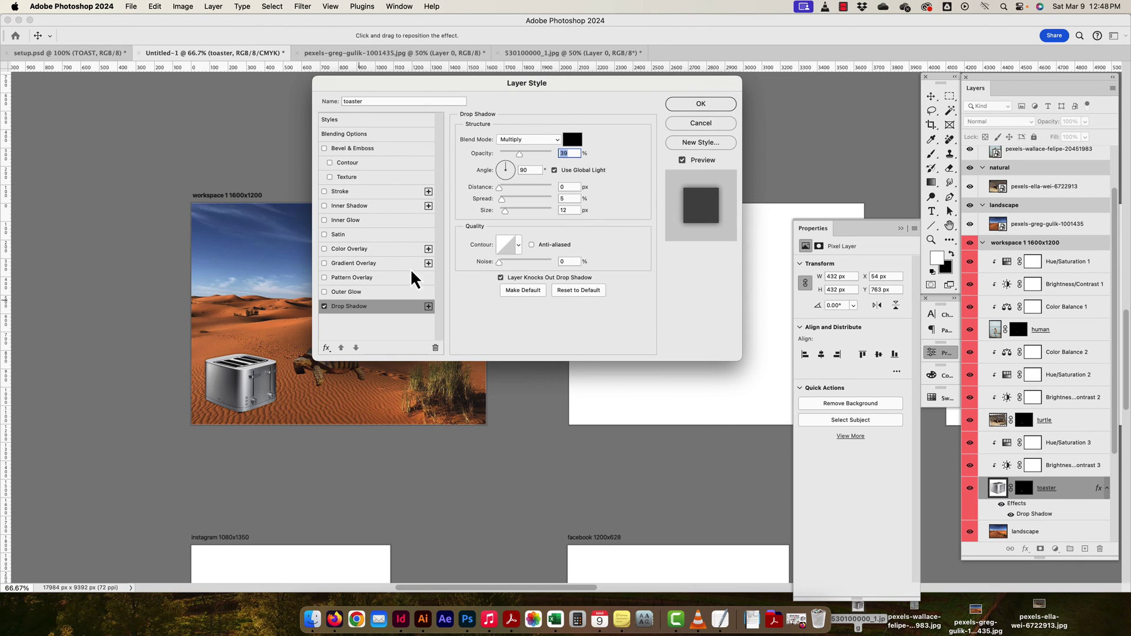
click(500, 165)
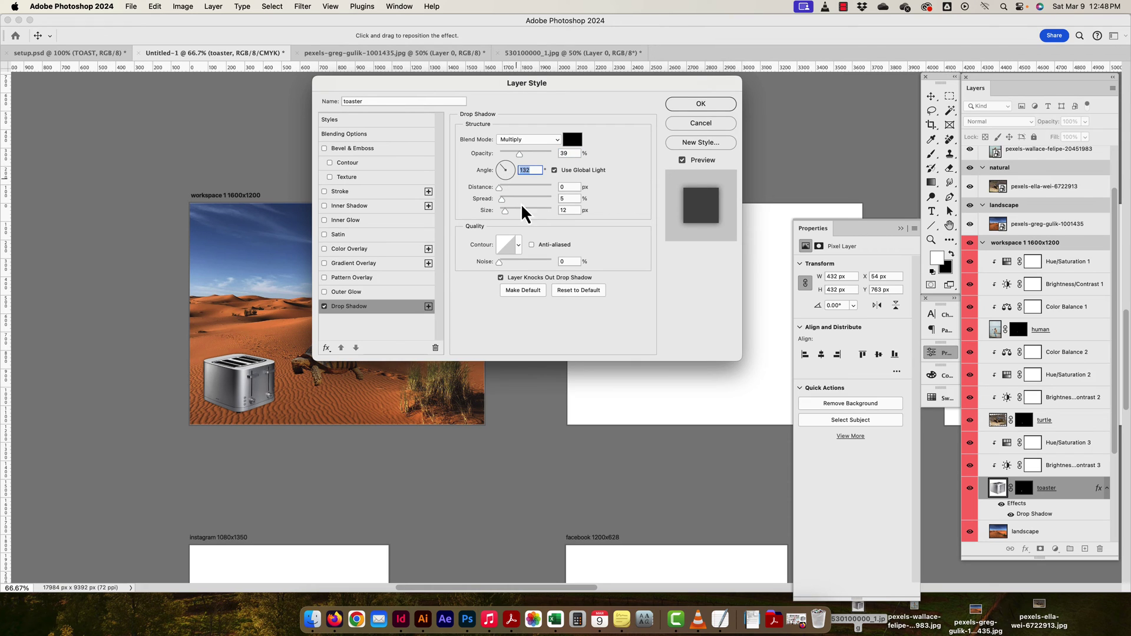
drag(500, 189, 508, 188)
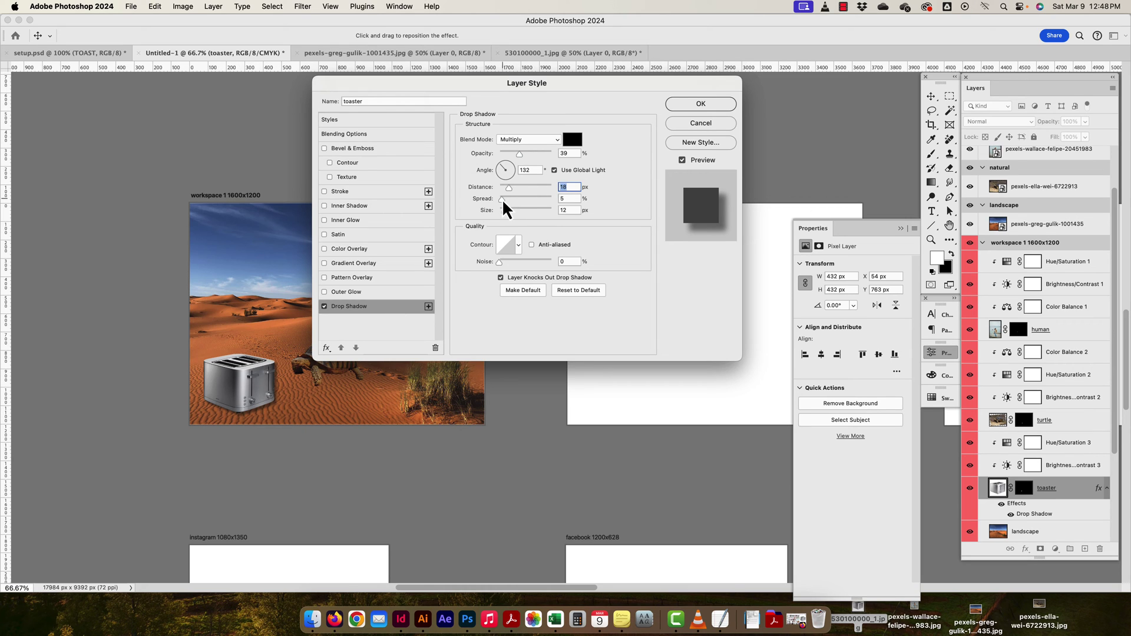
mouse_move(502, 199)
mouse_down()
mouse_move(514, 199)
mouse_move(516, 213)
mouse_move(506, 209)
mouse_up()
click(686, 123)
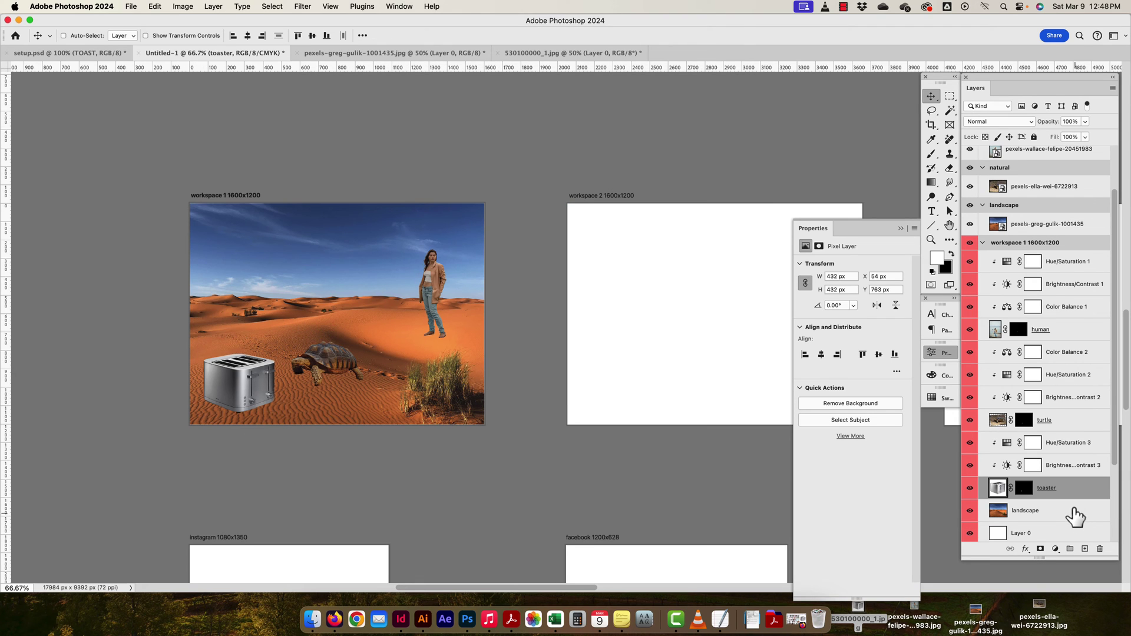
Duplicate the toaster layer directly beneath the original and give the copy a black Color Overlay at 100% opacity.
scroll(1071, 496, down, 3)
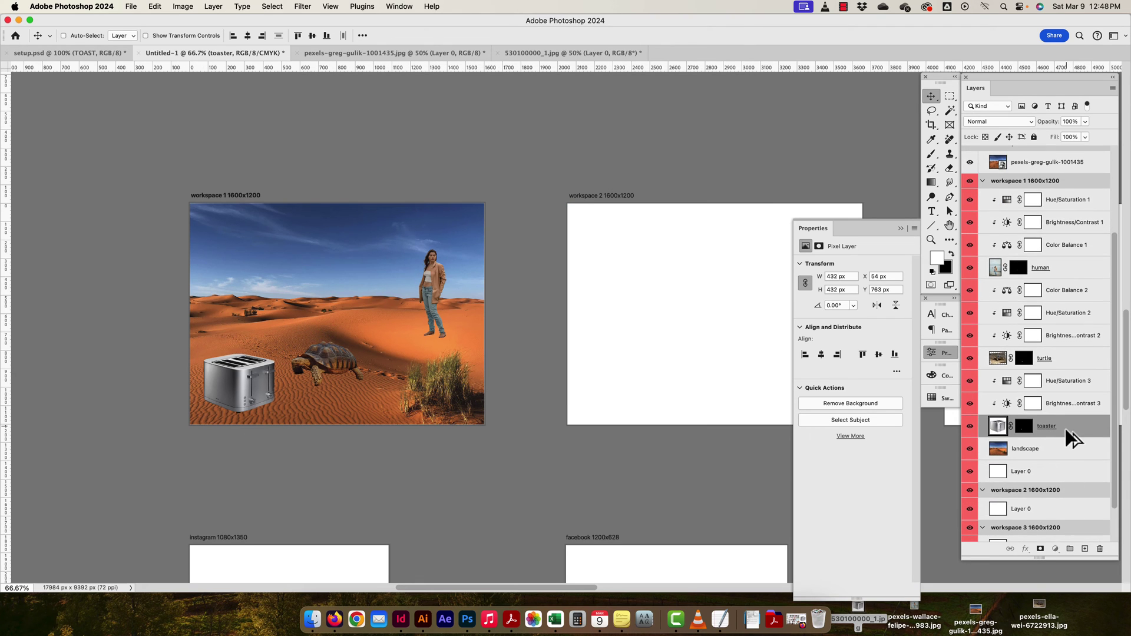
alt+drag(1067, 429, 1067, 438)
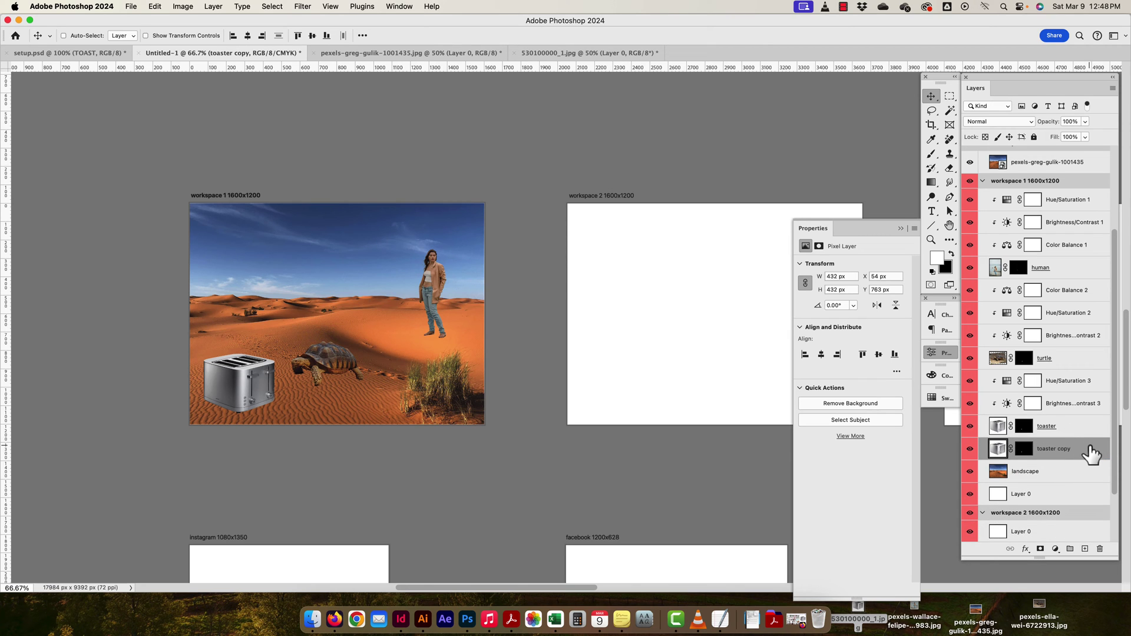
double_click(1089, 449)
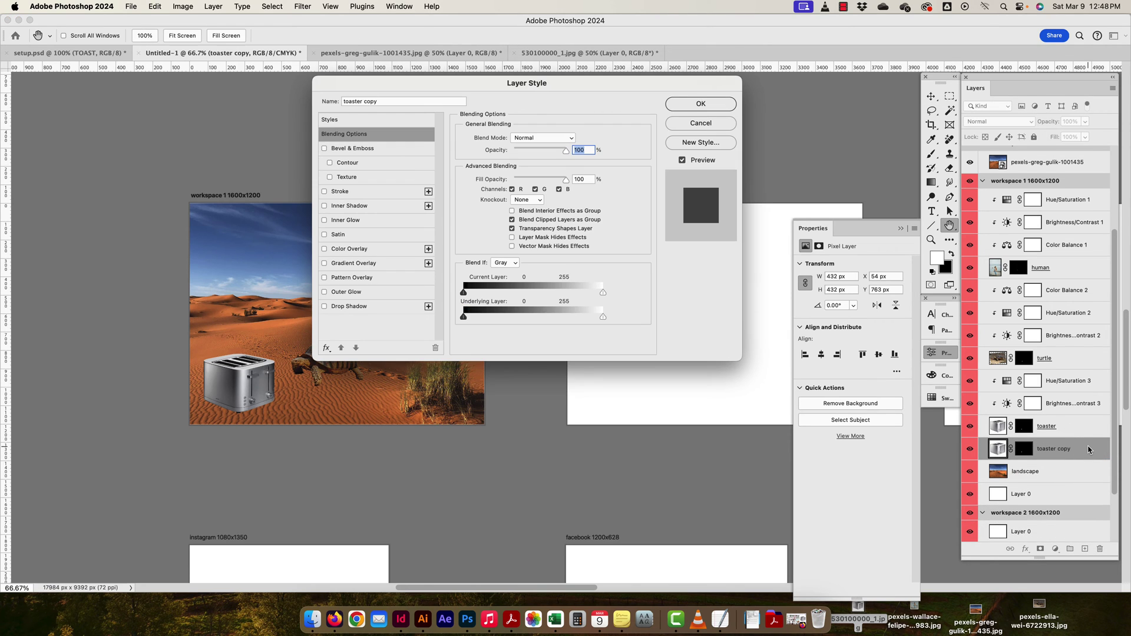
click(353, 250)
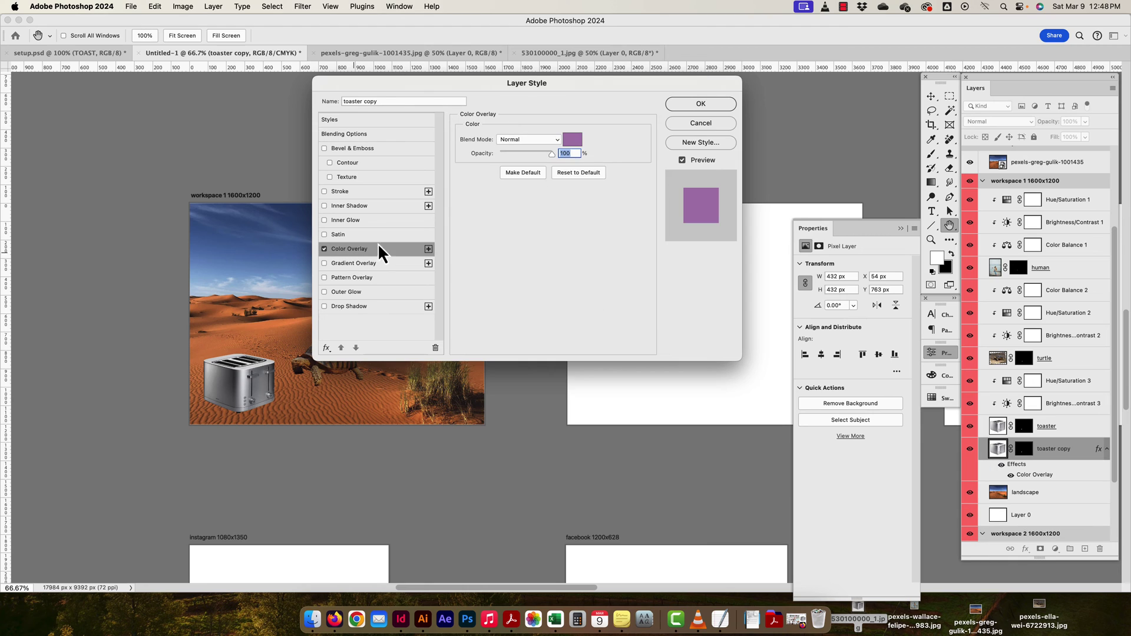
click(572, 140)
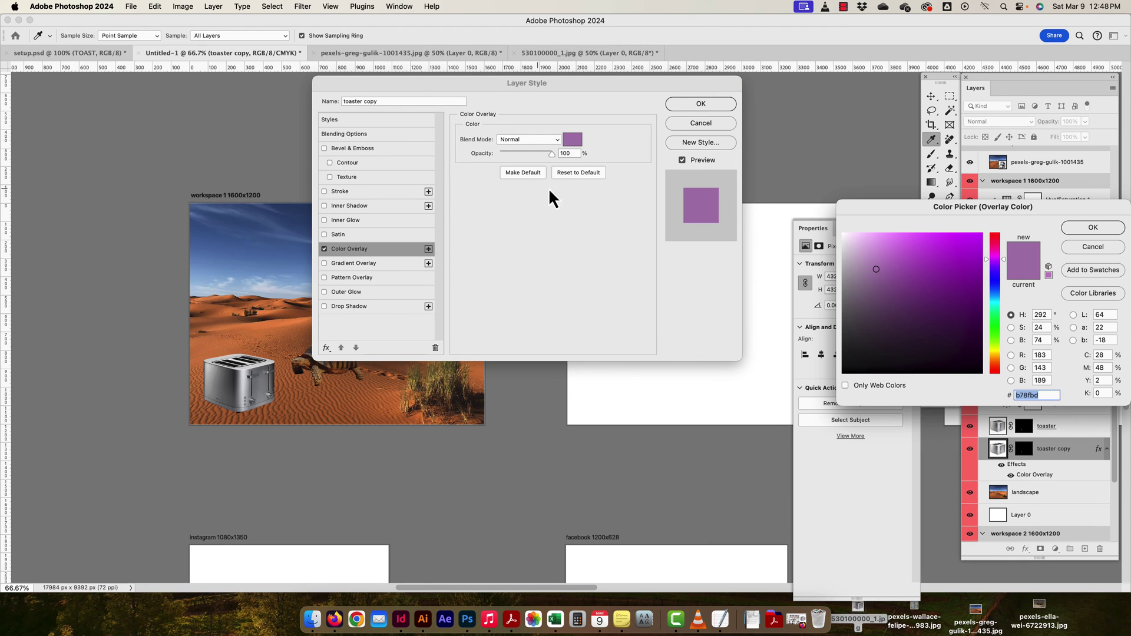
click(949, 352)
click(1092, 227)
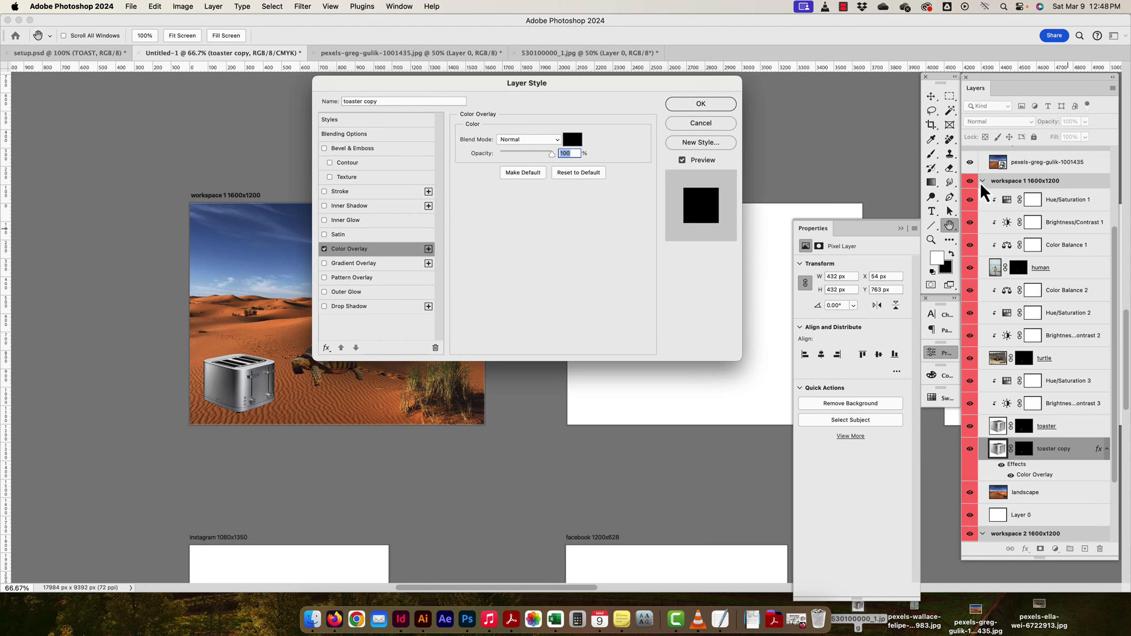
click(689, 105)
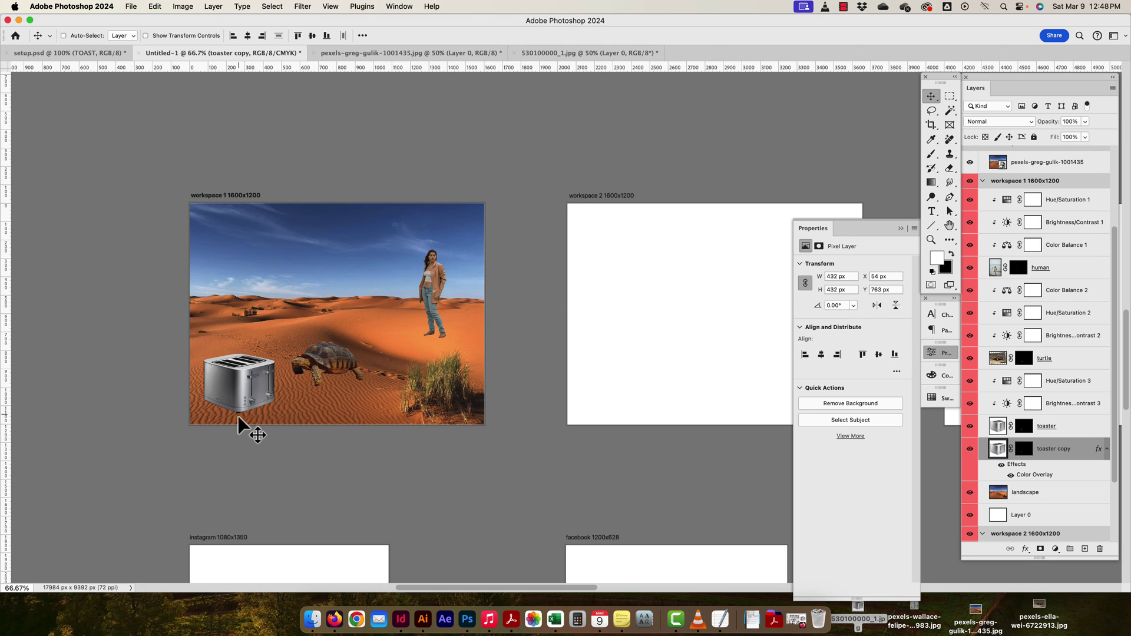
Flip the black toaster copy vertically below the toaster and flatten it to about 45% of its height.
drag(238, 424, 240, 430)
key(super+t)
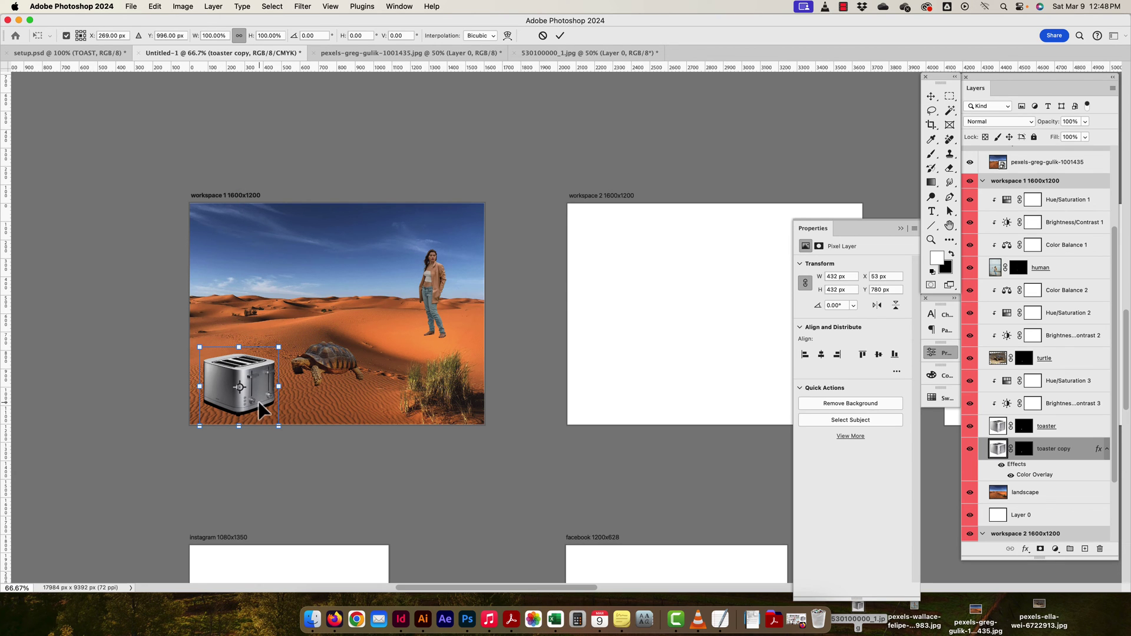
right_click(259, 402)
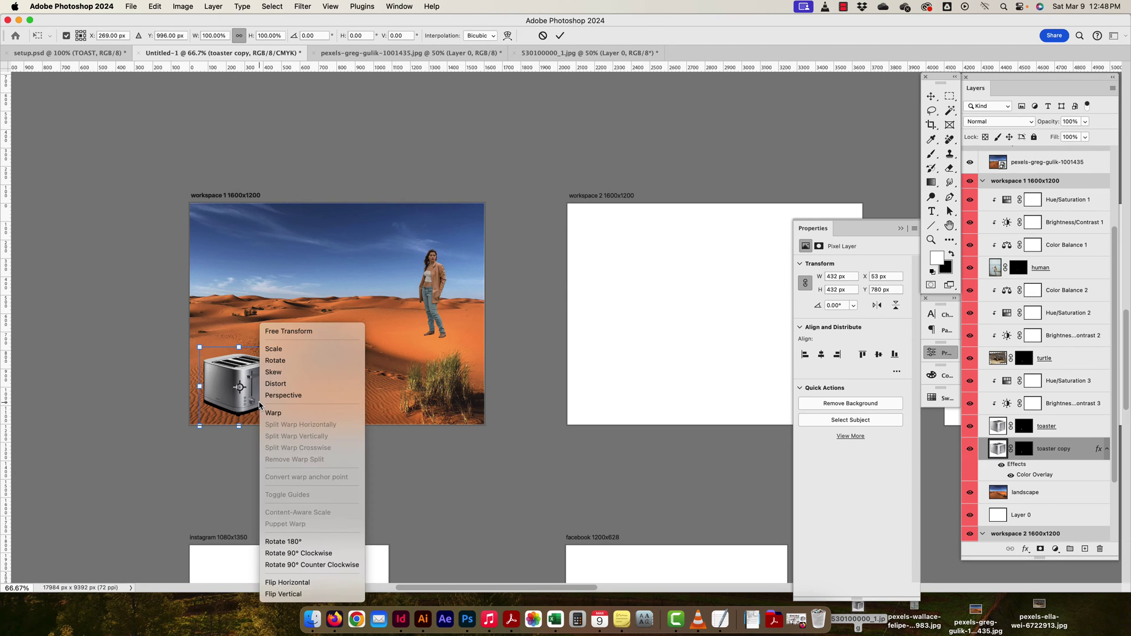
click(289, 594)
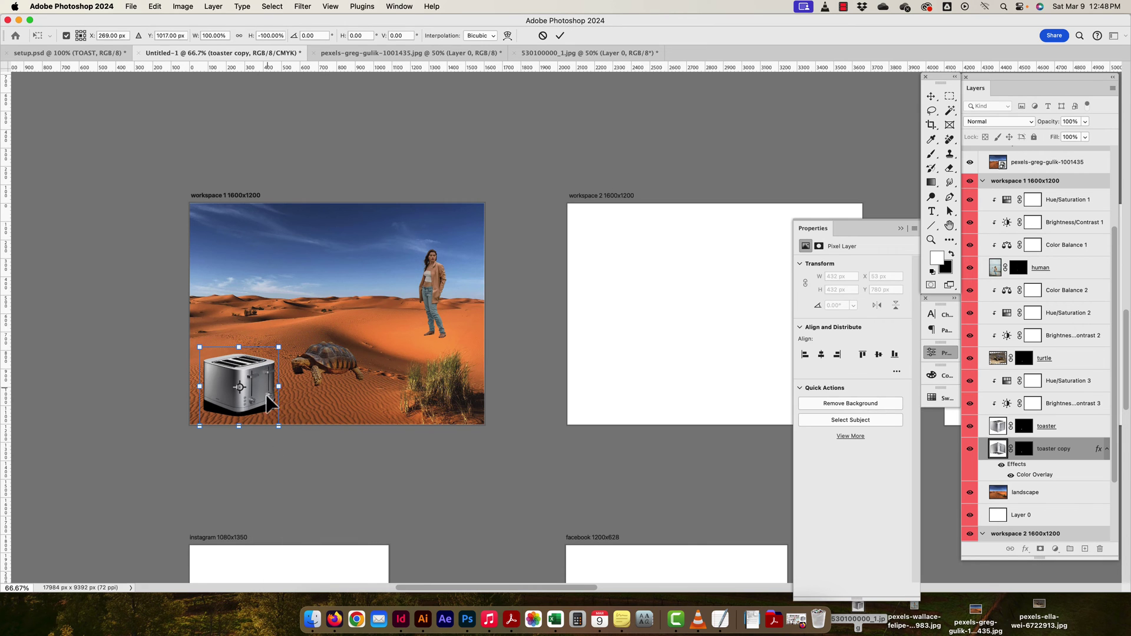
mouse_move(273, 402)
mouse_down()
mouse_move(265, 450)
mouse_move(303, 399)
mouse_move(369, 372)
mouse_move(268, 419)
mouse_move(268, 406)
mouse_up()
drag(248, 451, 264, 423)
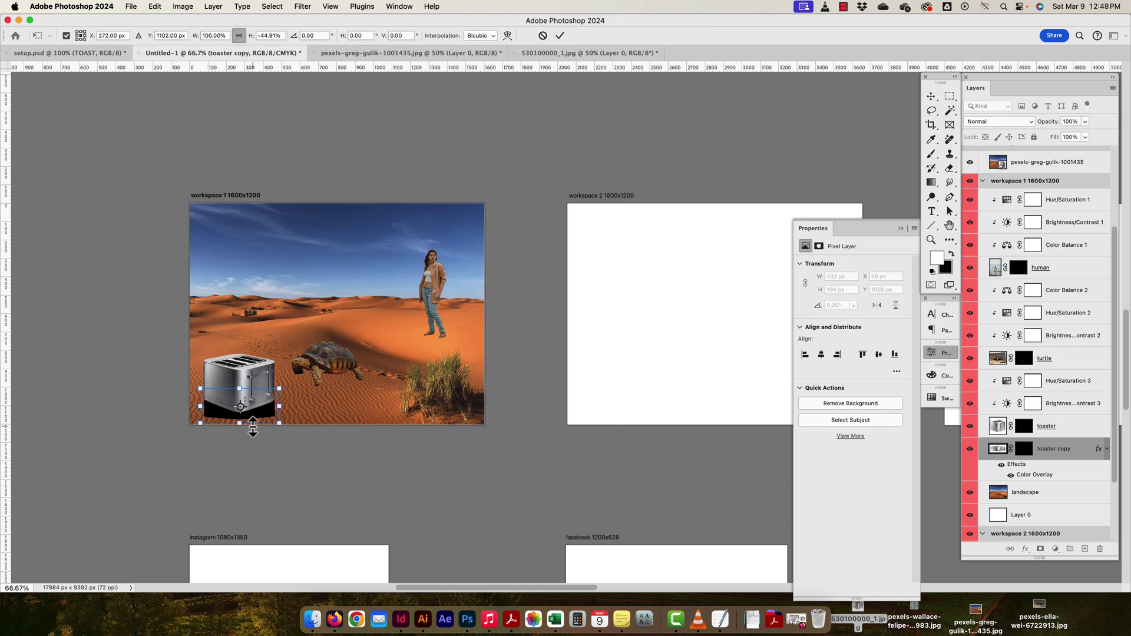
Skew the flattened black copy horizontally by about 55° so it falls as a shadow toward the toaster's right, and apply the transform.
right_click(256, 417)
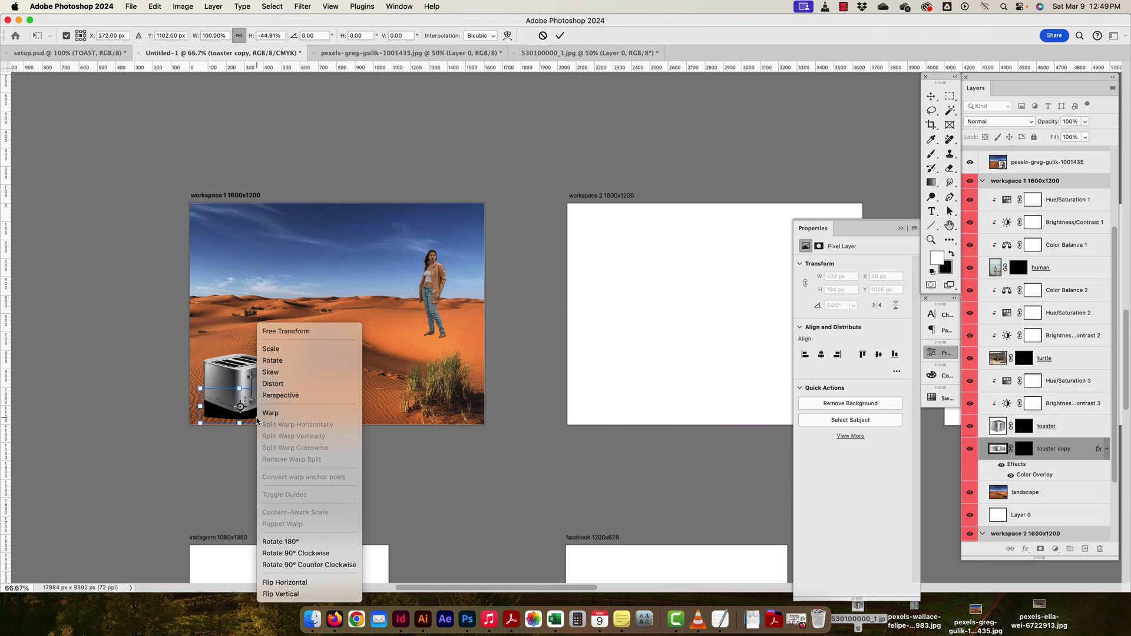
click(284, 372)
drag(245, 429, 263, 406)
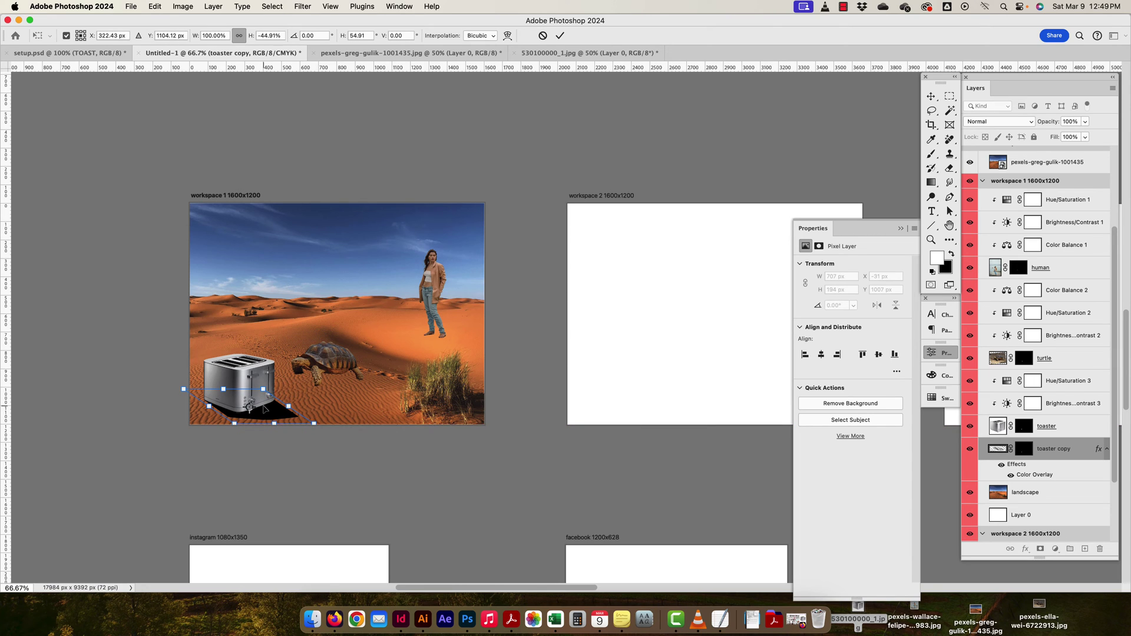
key(Return)
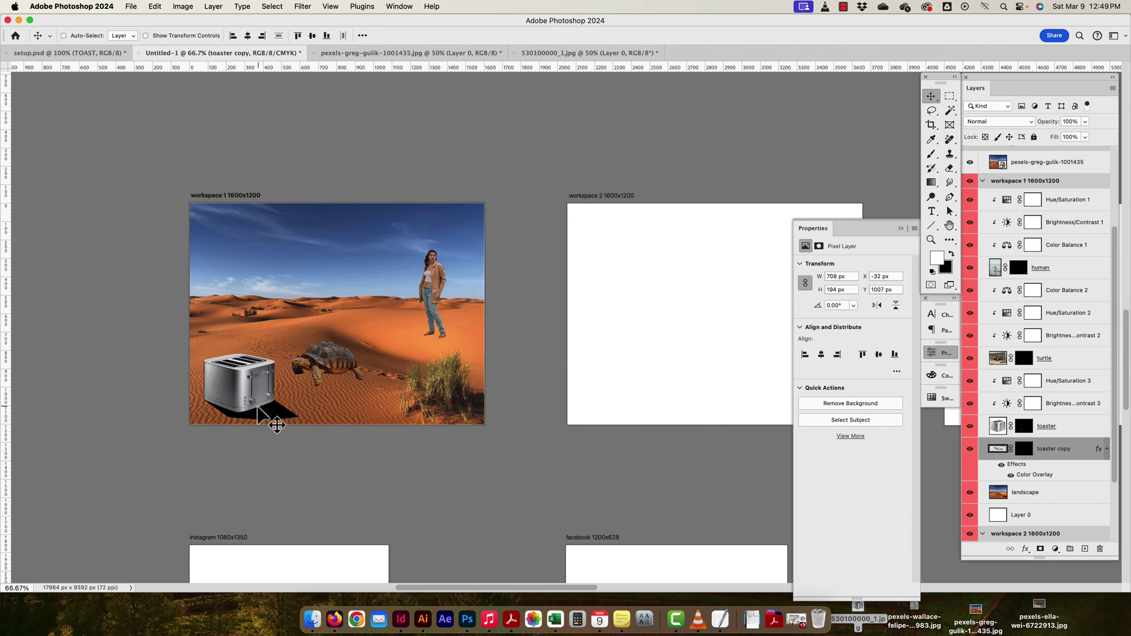
Try out lower opacities, such as 80%, on the black toaster copy layer.
click(1069, 121)
text(20)
key(Return)
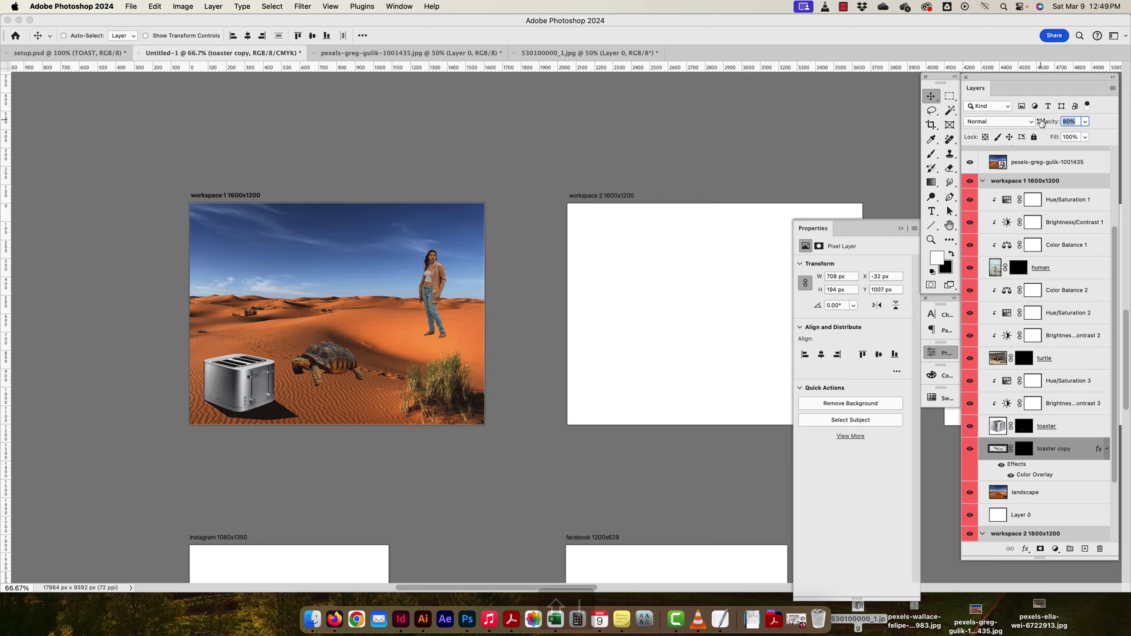
key(shift+Up)
key(shift+Up)
key(shift+Up)
key(shift+Up)
key(shift+Up)
key(shift+Up)
key(shift+Up)
key(shift+Up)
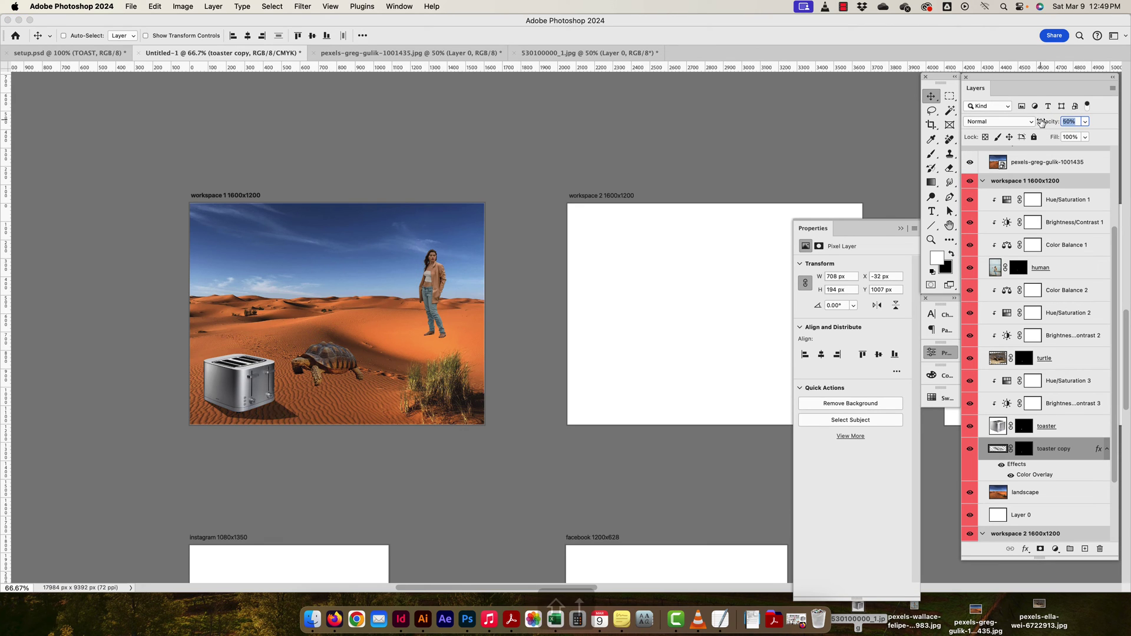
Drop the opacity edit on the black toaster copy and delete that layer.
key(BackSpace)
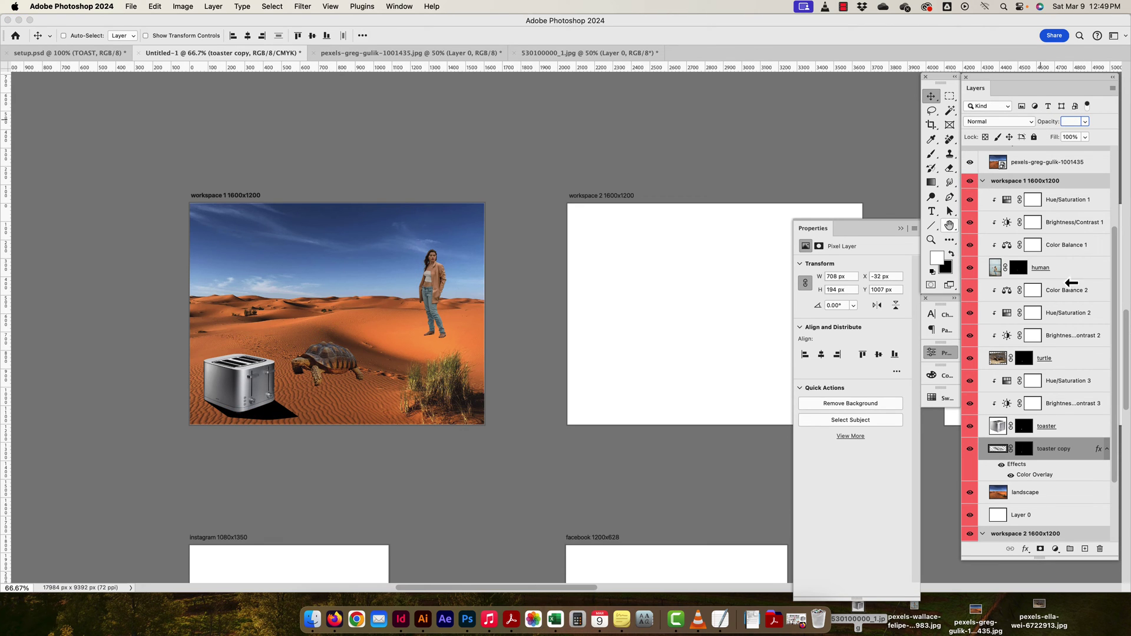
click(1086, 450)
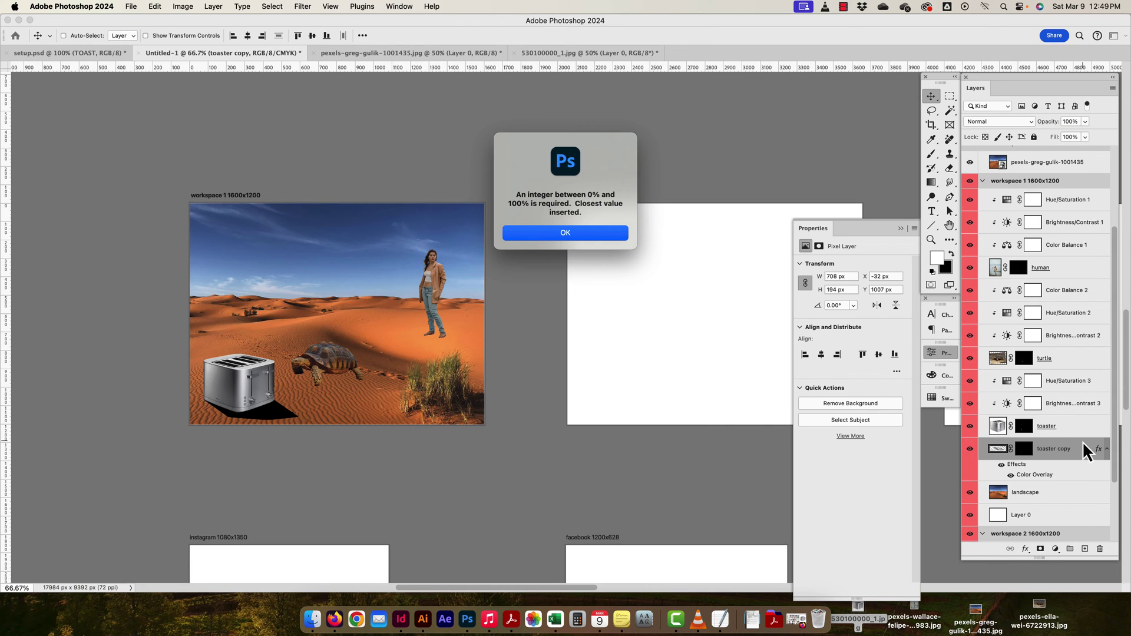
click(545, 233)
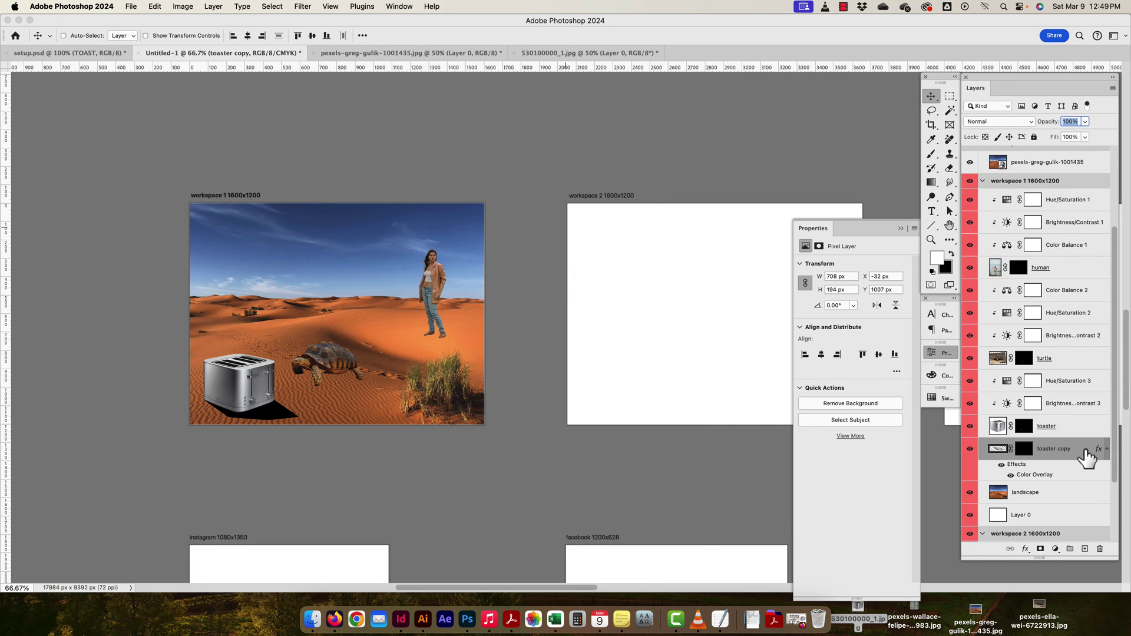
click(1077, 459)
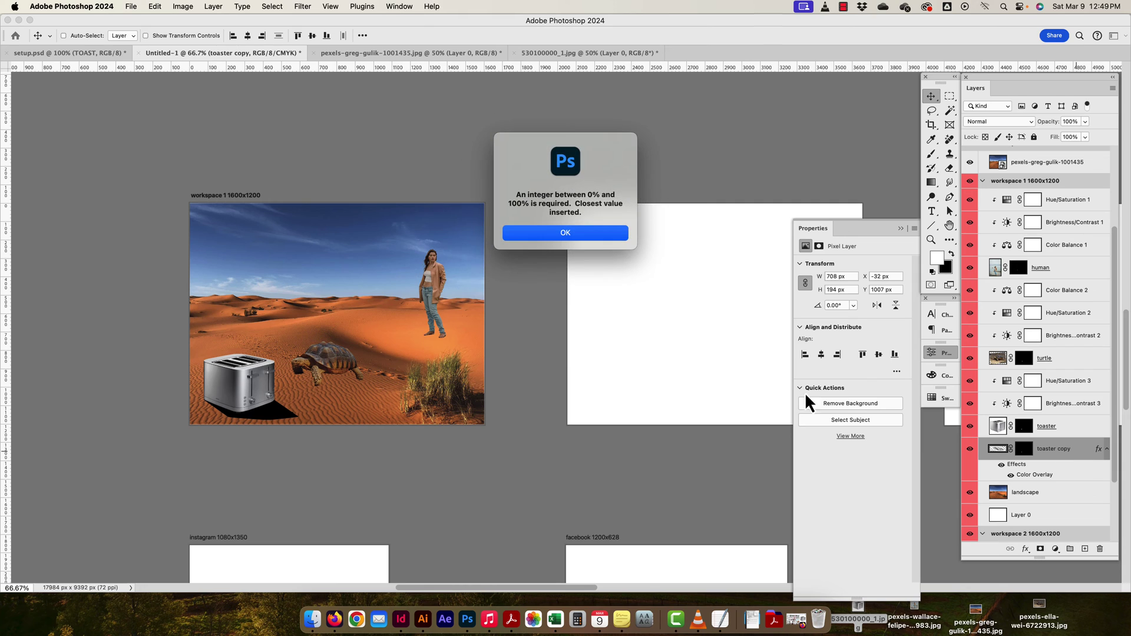
click(599, 236)
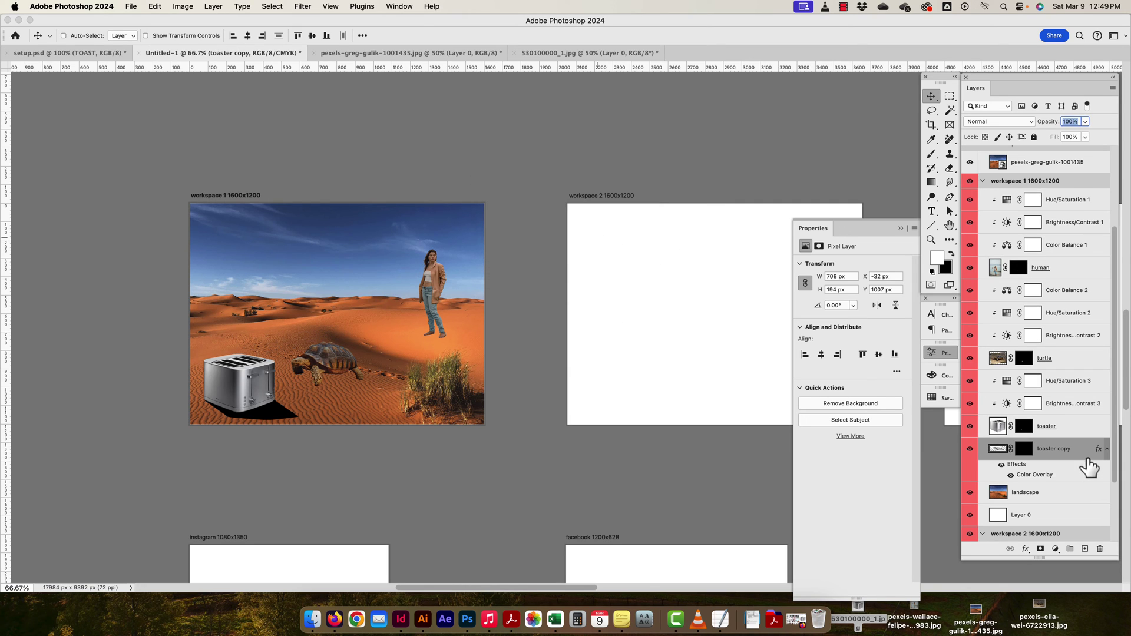
drag(1085, 464, 1099, 548)
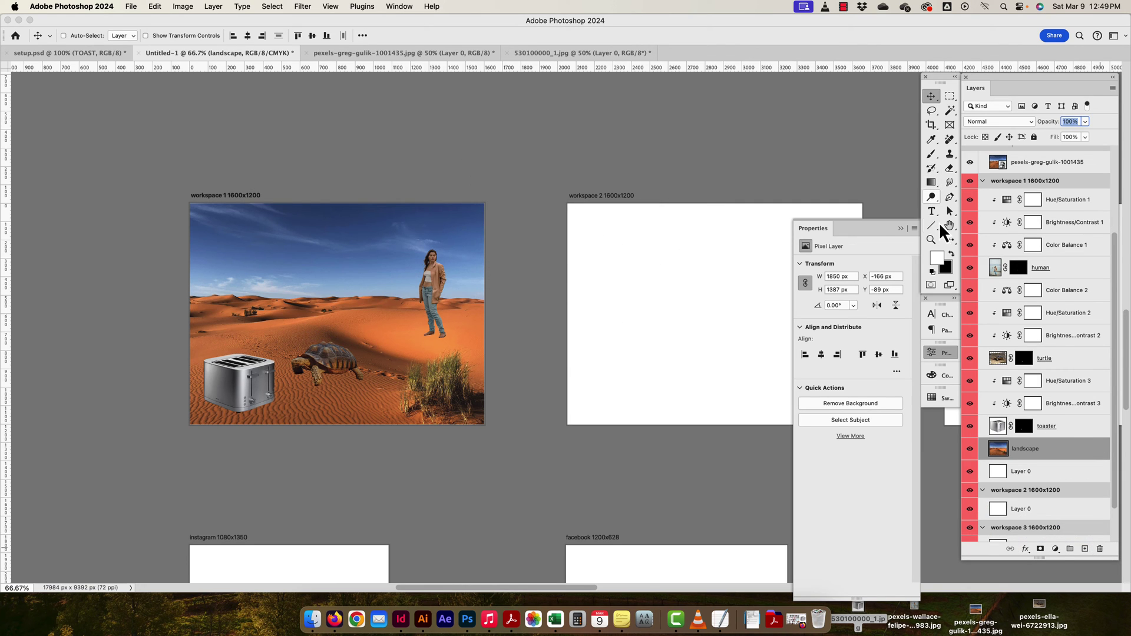
With the Pen tool, draw a closed black four-point shadow shape about 794 by 86 px from the toaster's base, stretching right below the tortoise.
click(949, 197)
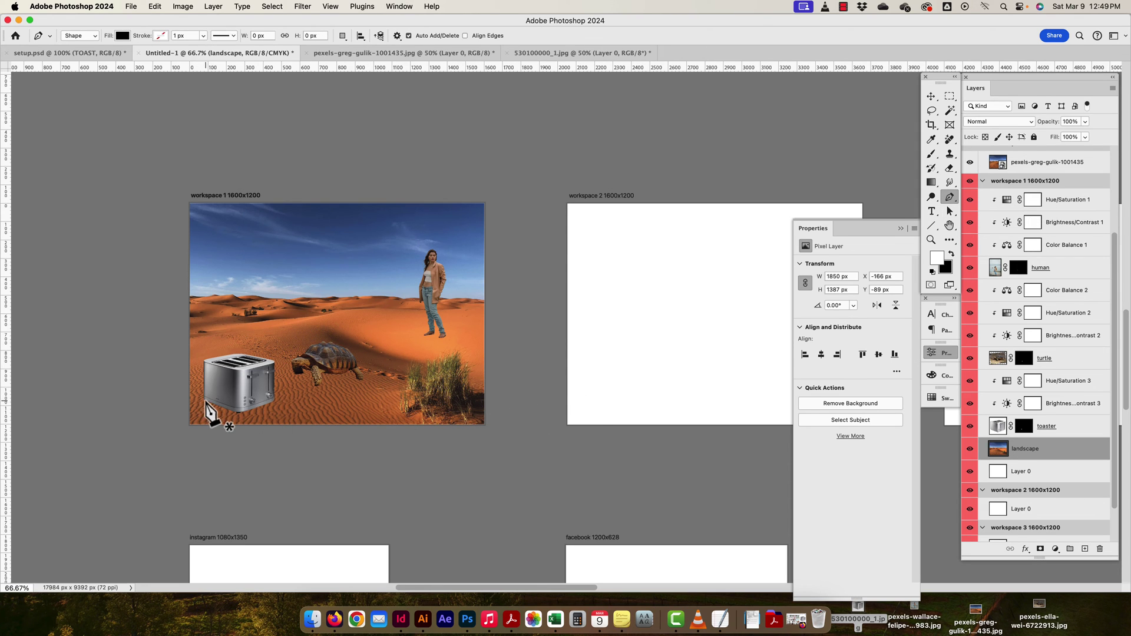
click(205, 401)
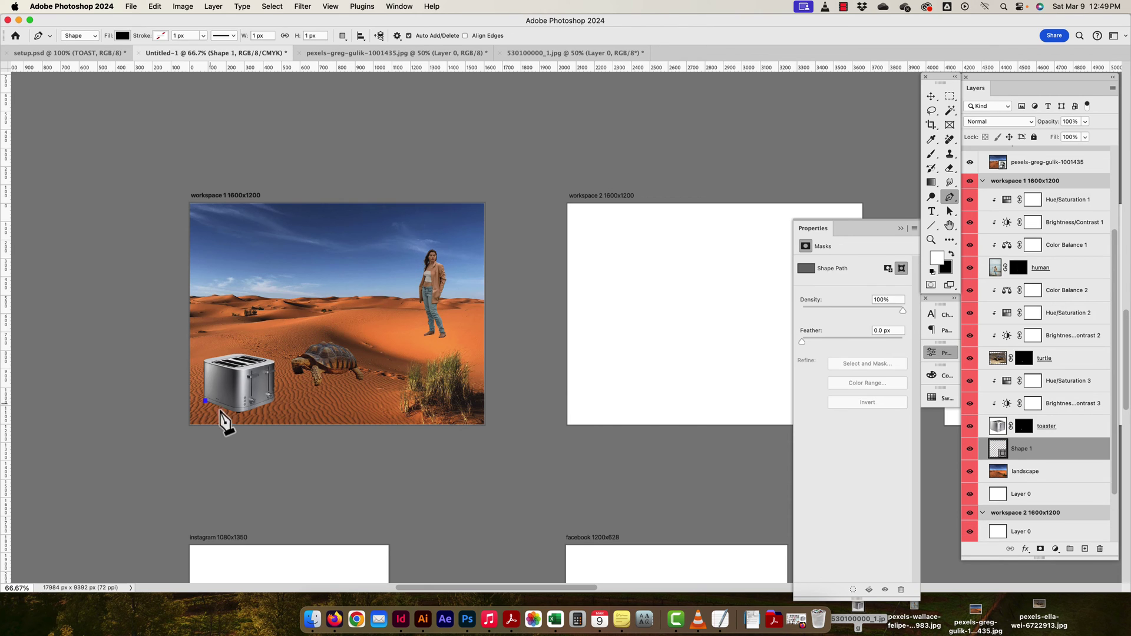
drag(237, 414, 348, 412)
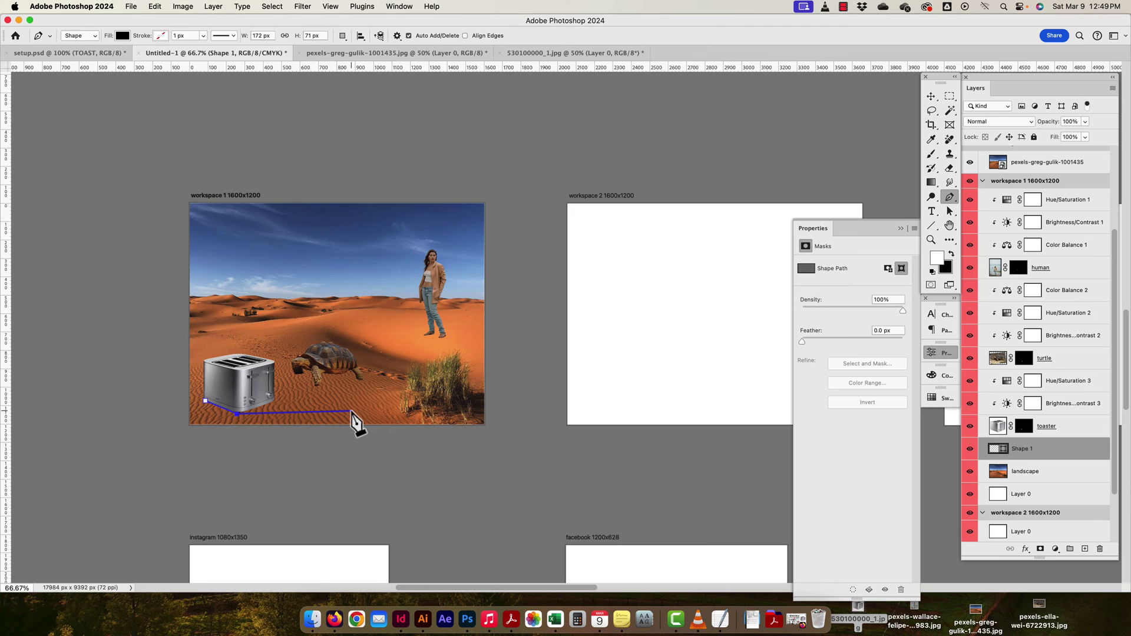
click(352, 412)
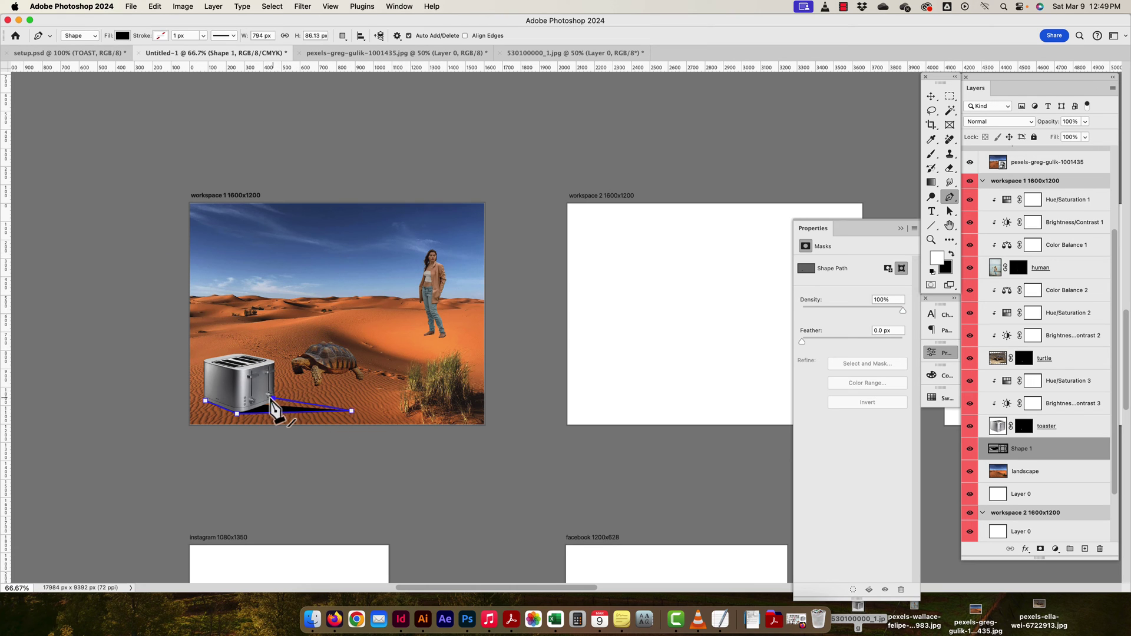
click(272, 398)
click(206, 401)
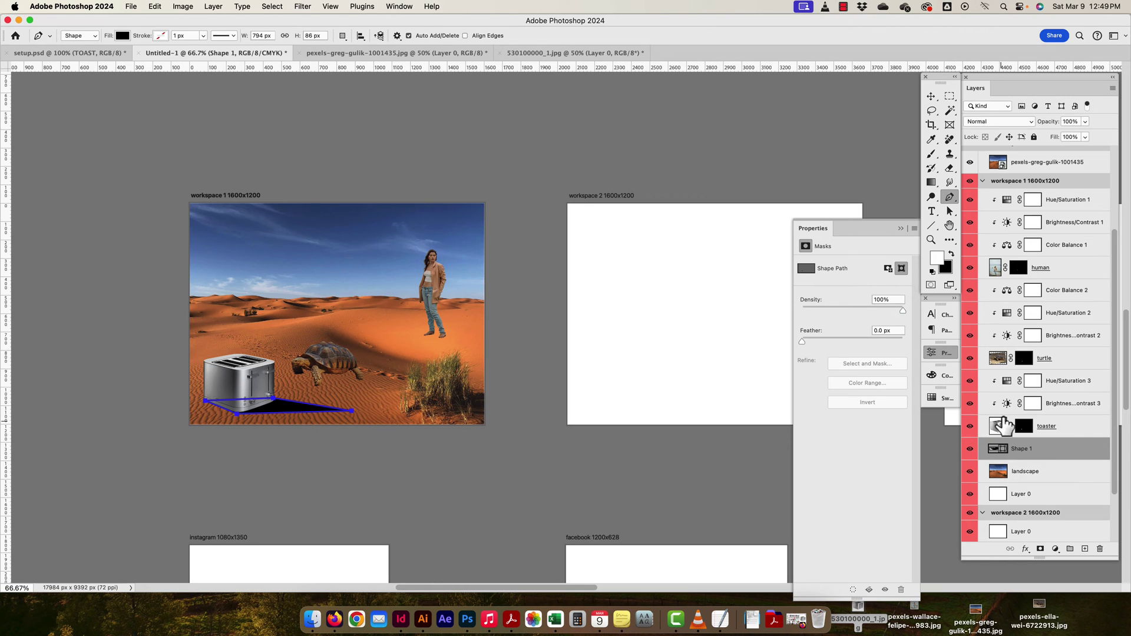
mouse_move(1021, 448)
mouse_down()
mouse_move(1048, 455)
mouse_move(1010, 453)
mouse_up()
click(931, 96)
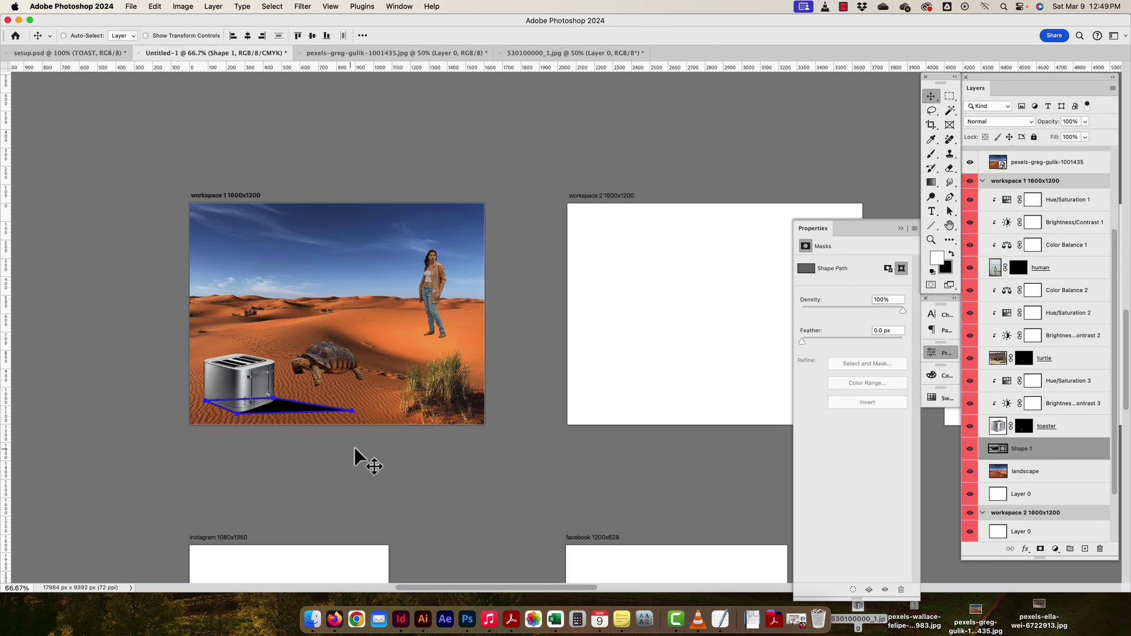
click(1074, 430)
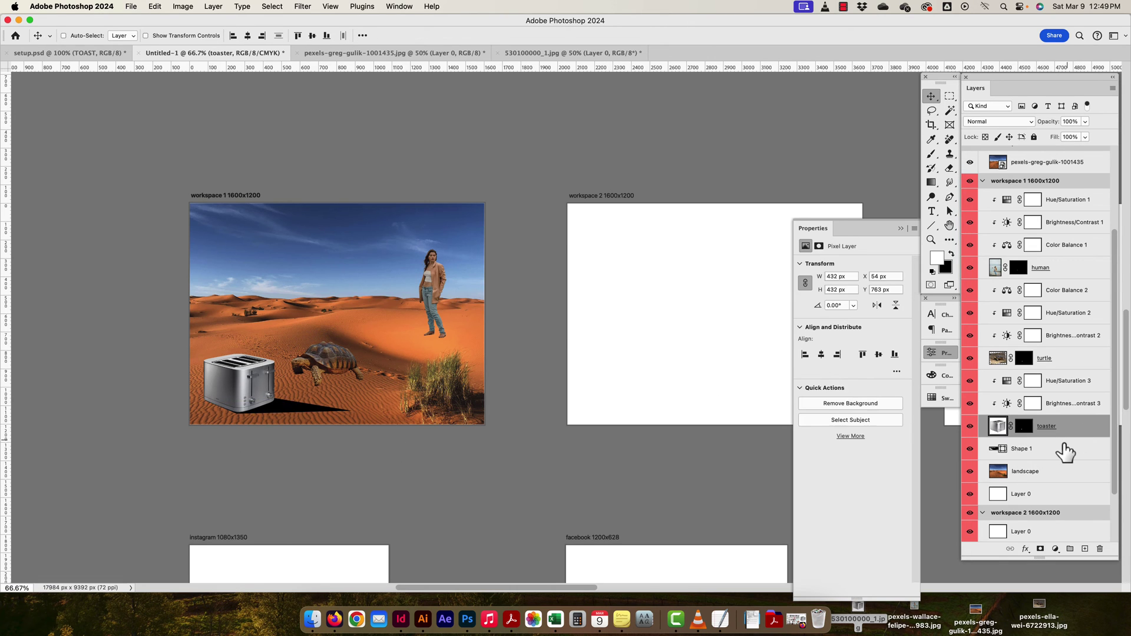
Set the opacity of the toaster's shadow shape layer to 40%.
click(1063, 452)
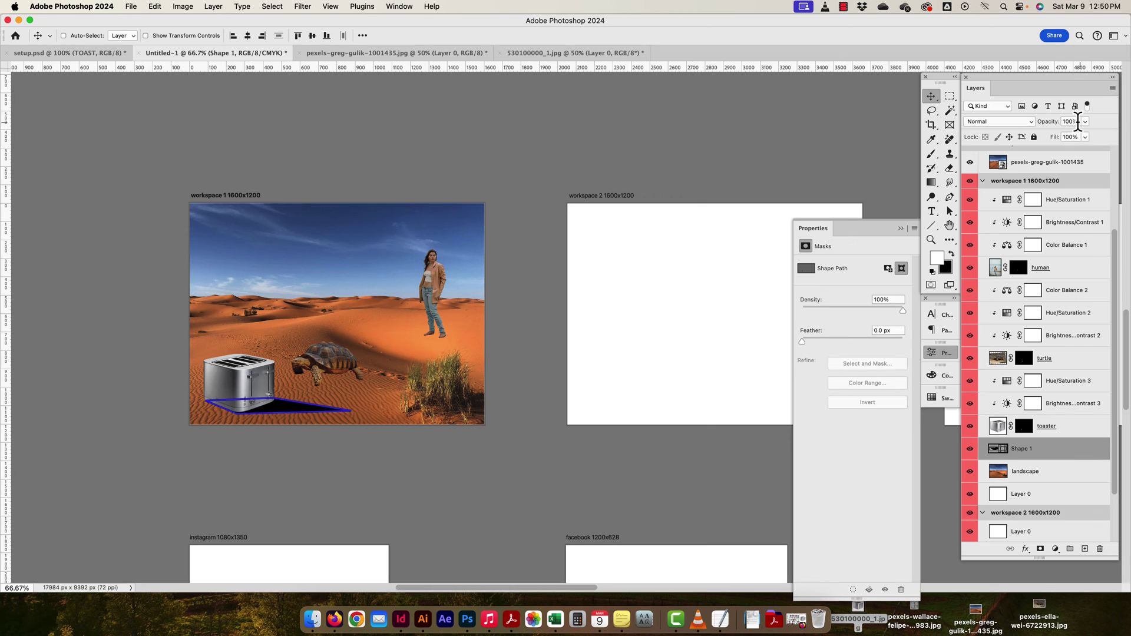
click(1060, 123)
key(shift+Down)
key(shift+Down)
key(shift+Down)
key(shift+Down)
key(shift+Down)
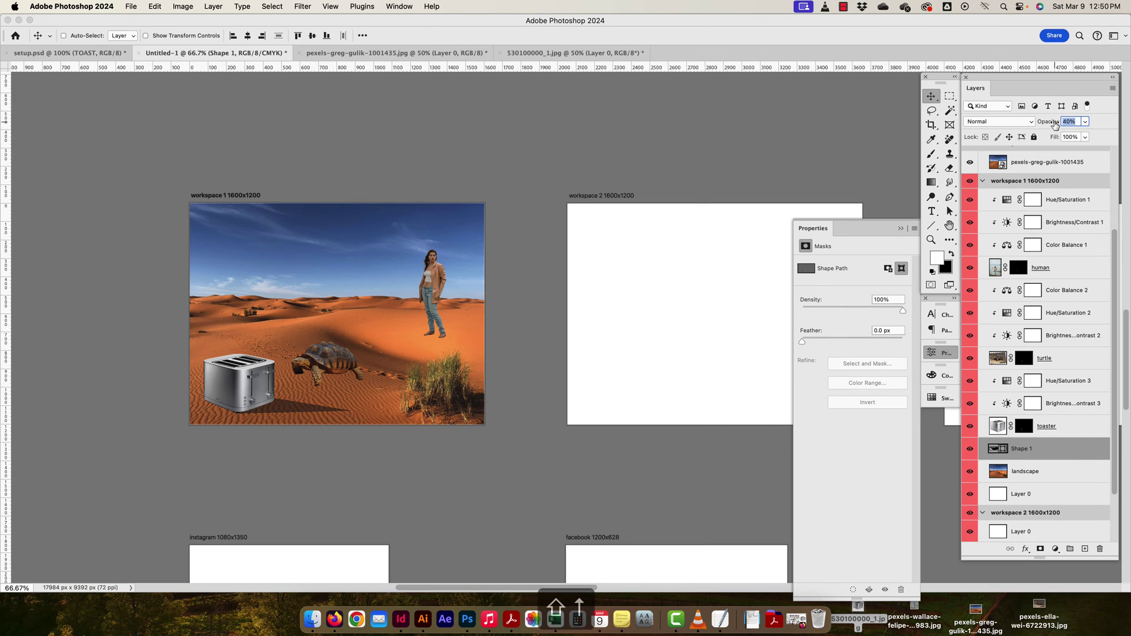
key(shift+Down)
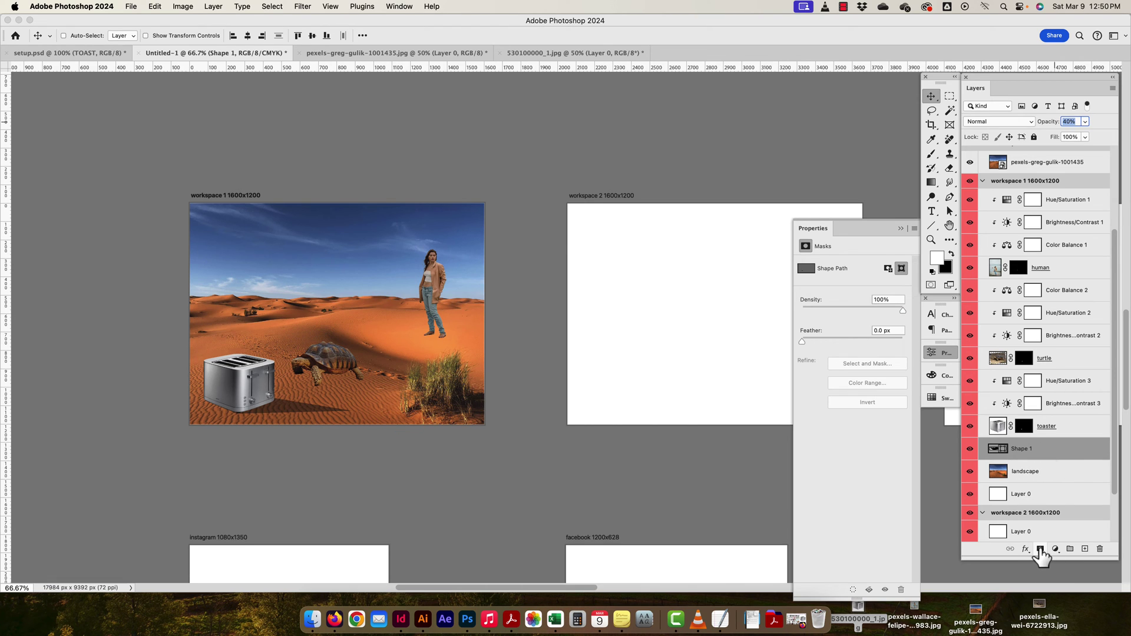
Add a layer mask to the toaster's shadow shape, invert it to black and invert it back to white.
click(1040, 549)
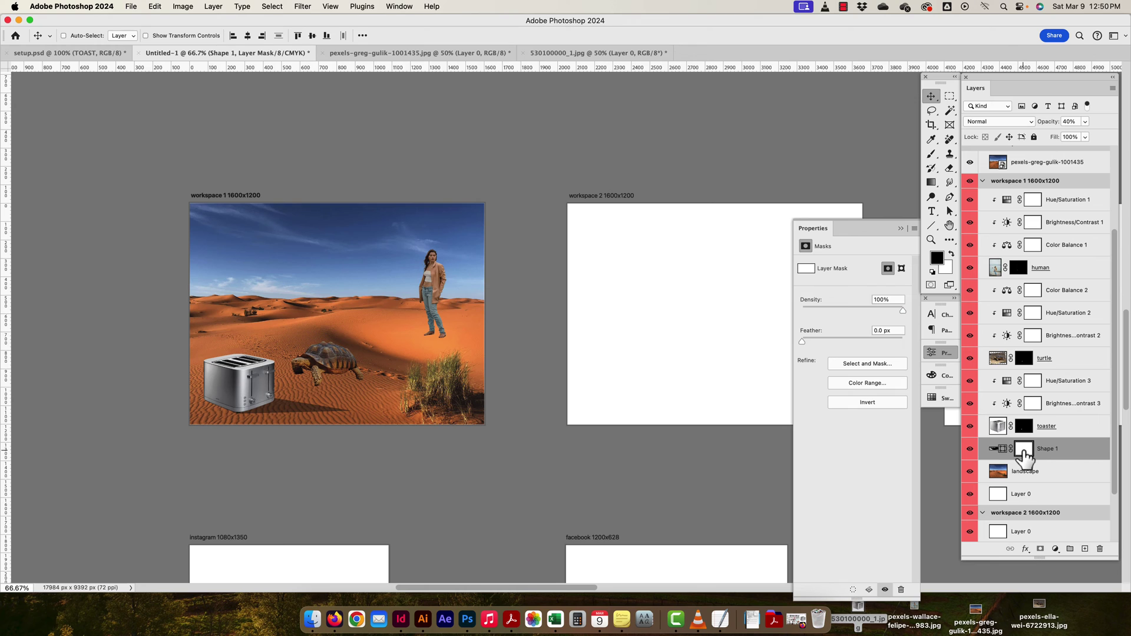
click(874, 405)
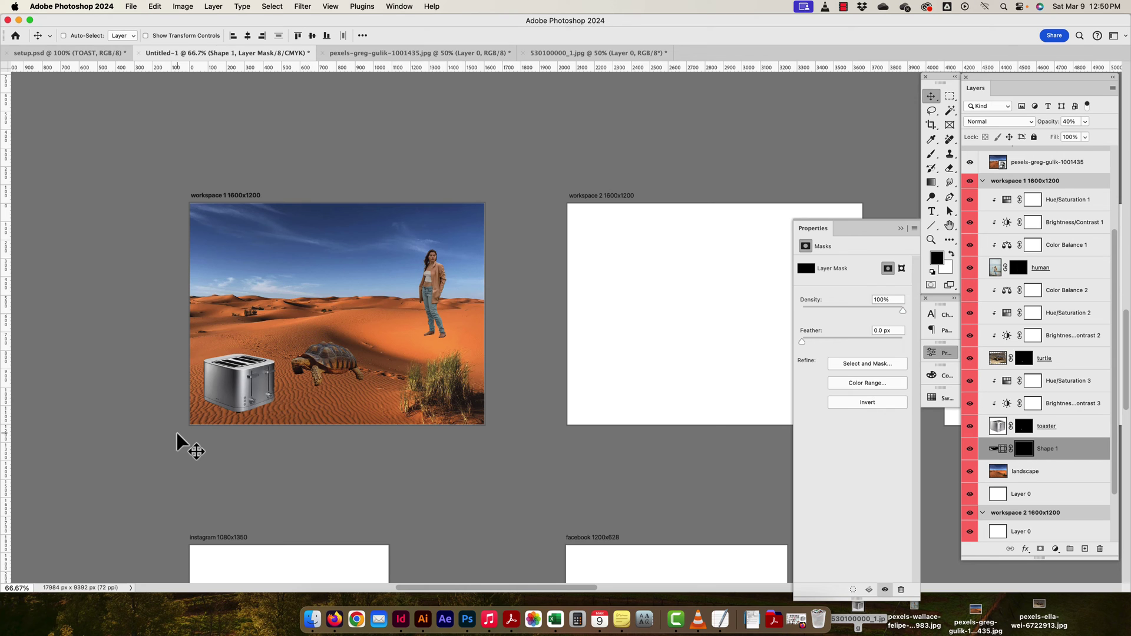
scroll(675, 434, right, 2)
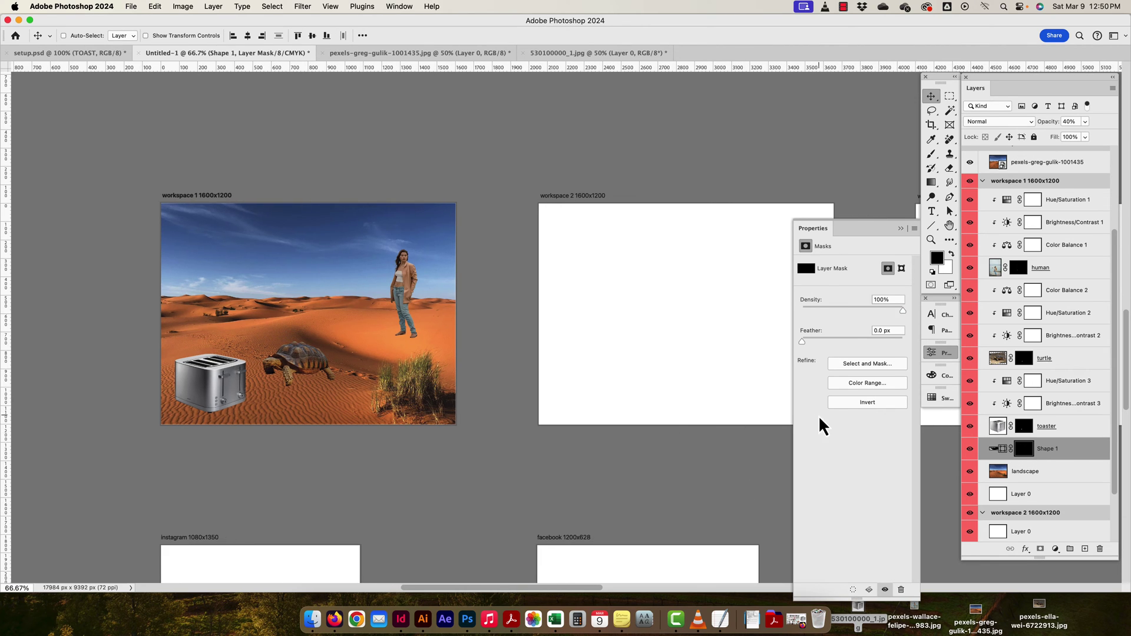
click(860, 405)
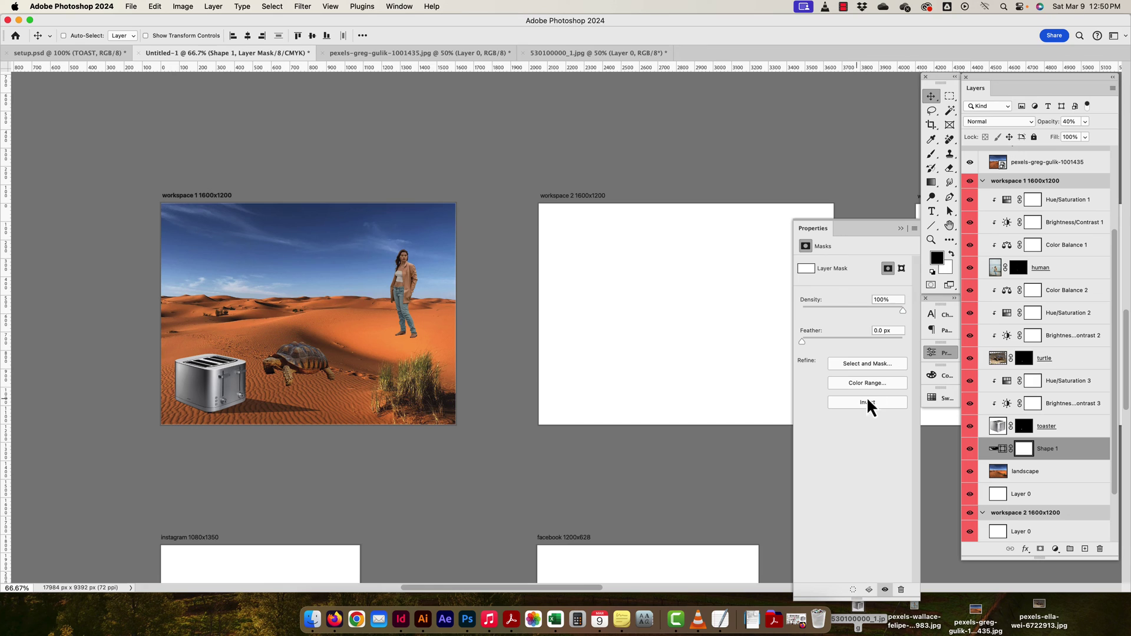
Target the shadow shape's layer mask and set up a 400 px black brush with 0% hardness.
click(931, 153)
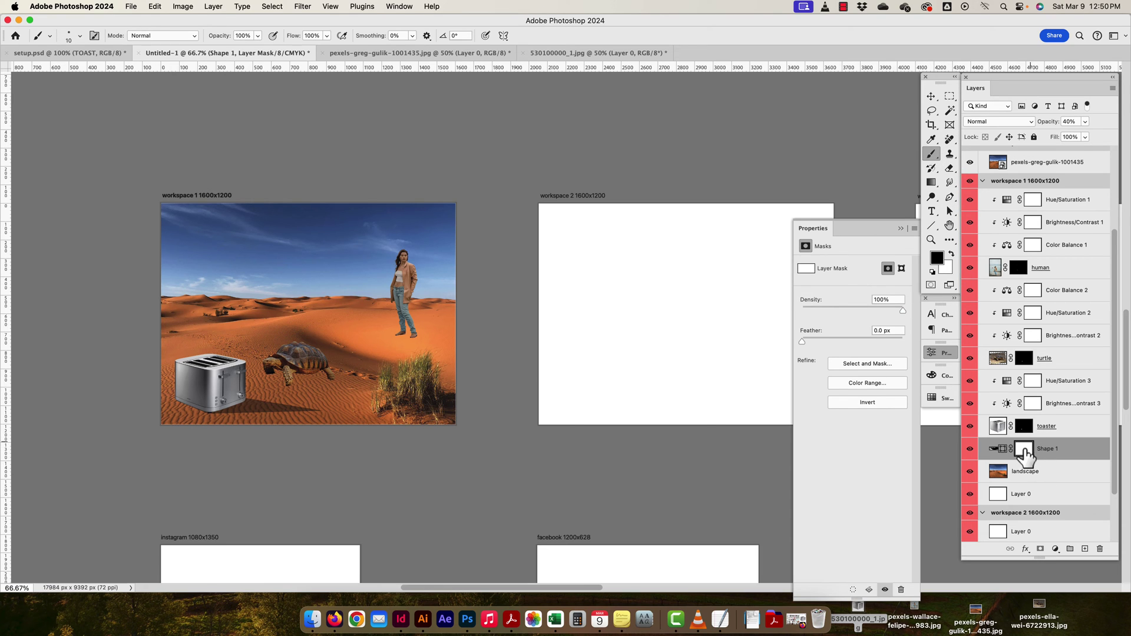
click(998, 450)
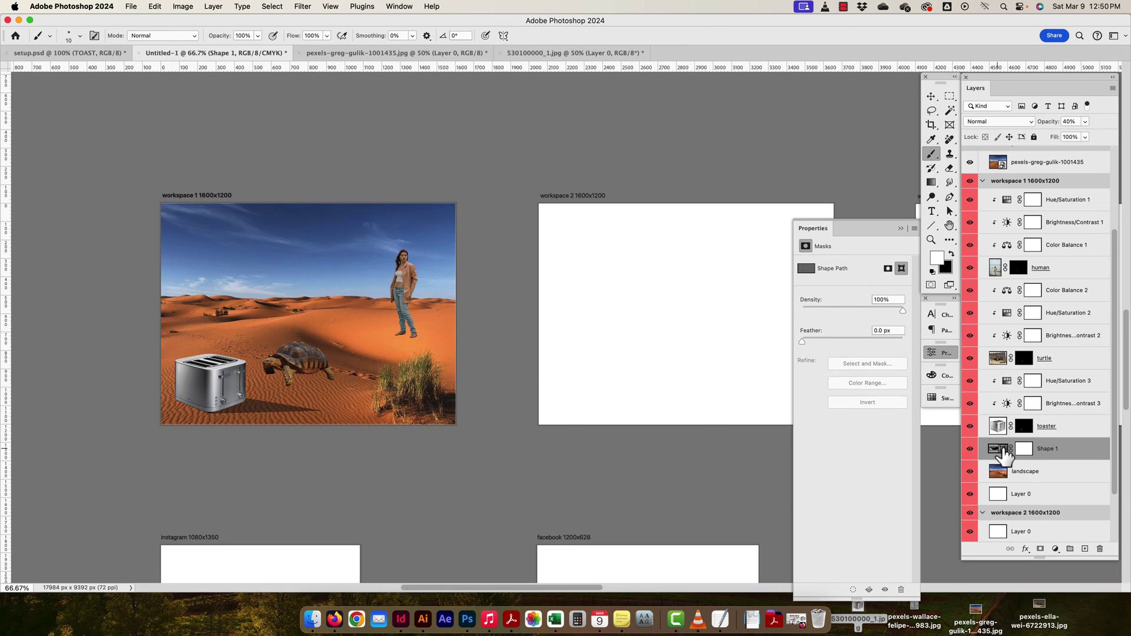
click(1025, 449)
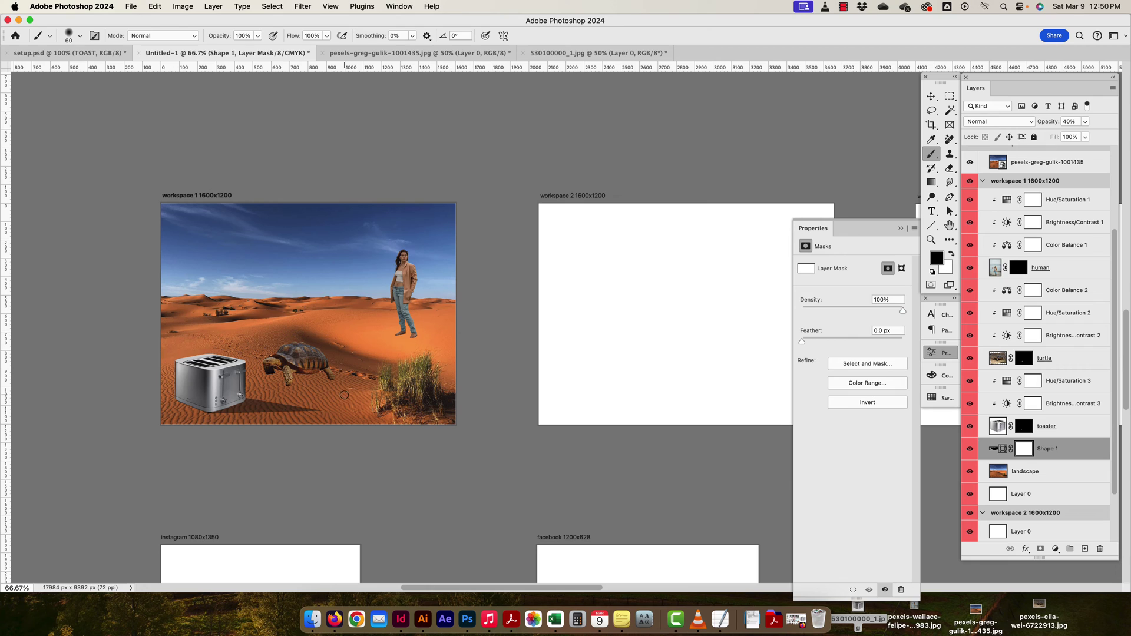
key(bracketright)
key(bracketright)
right_click(360, 275)
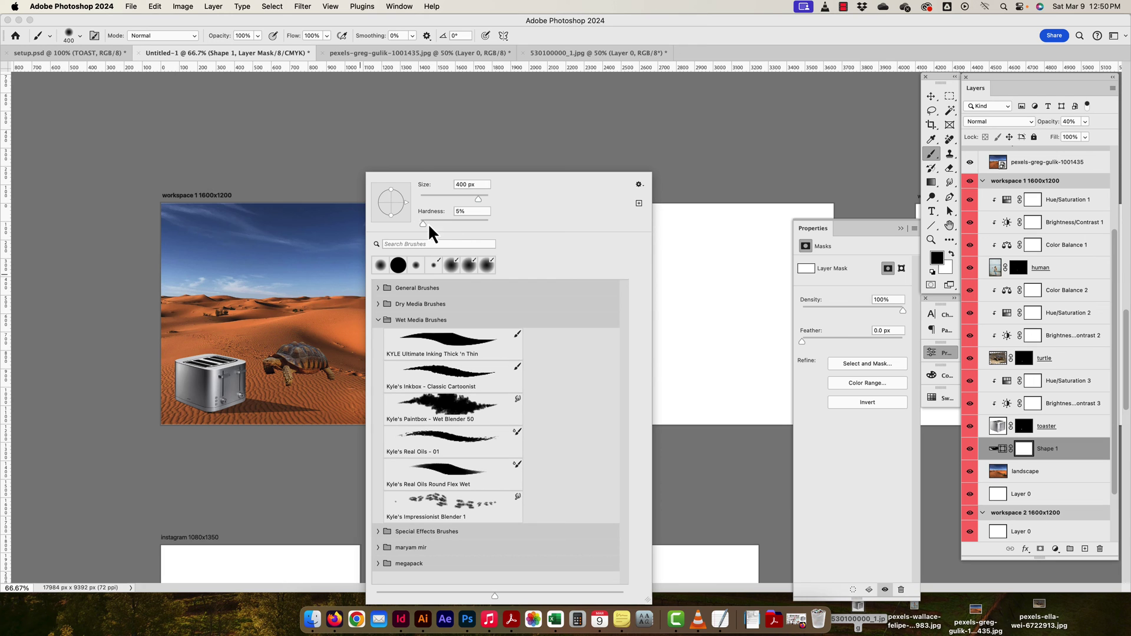
drag(420, 226, 401, 235)
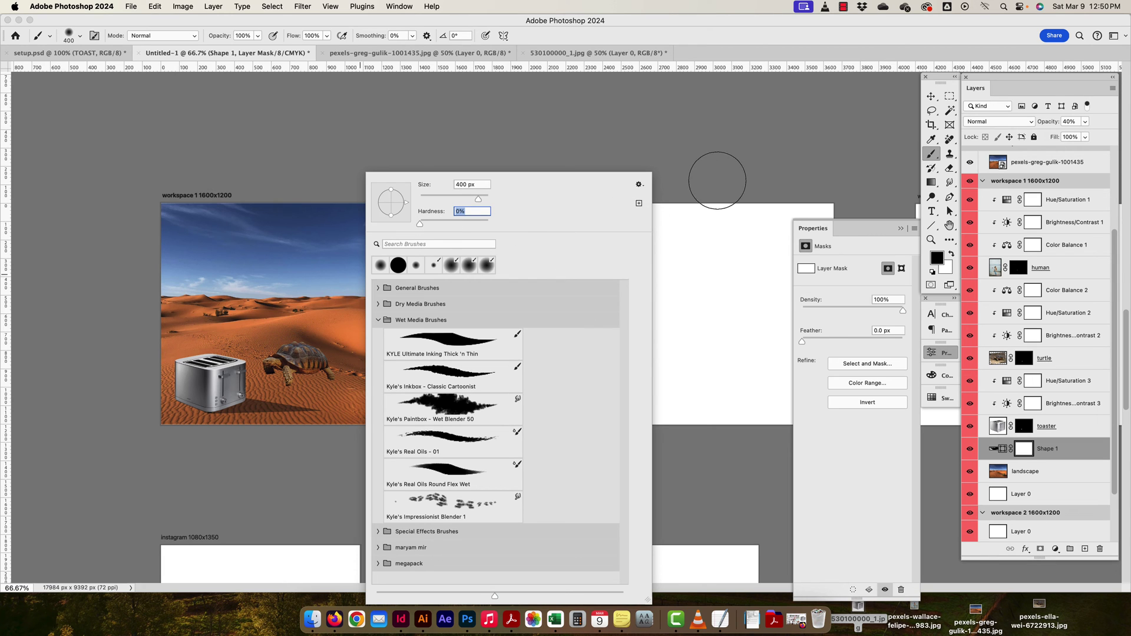
click(717, 180)
Fade the toaster shadow's far end by painting black on its layer mask with the brush at 10% opacity.
drag(321, 420, 325, 410)
scroll(329, 450, right, 1)
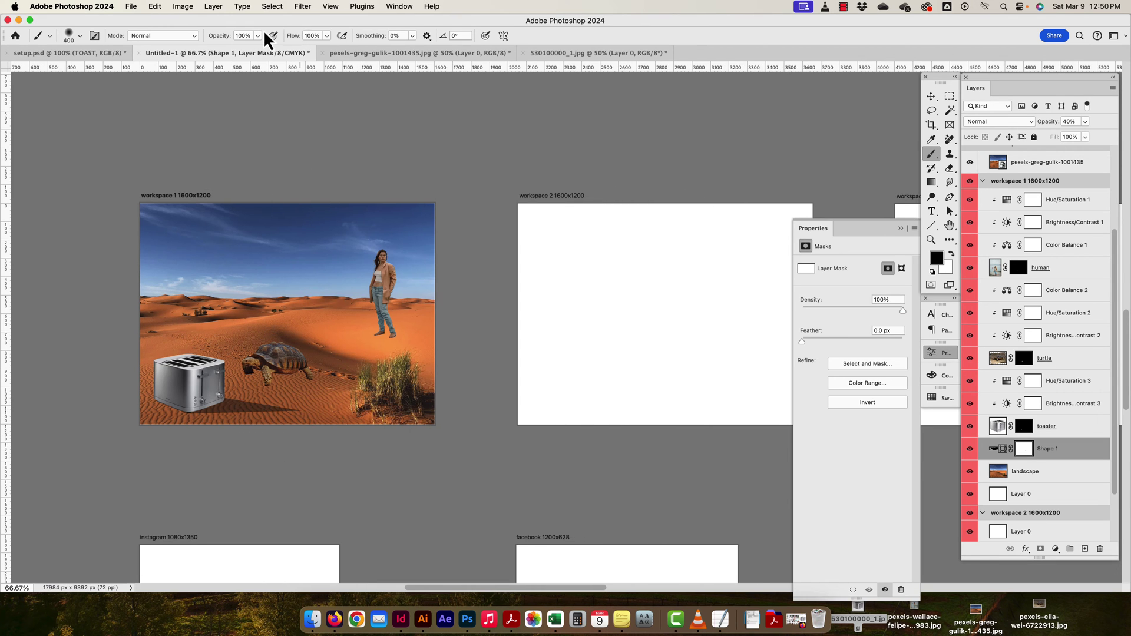
text(10)
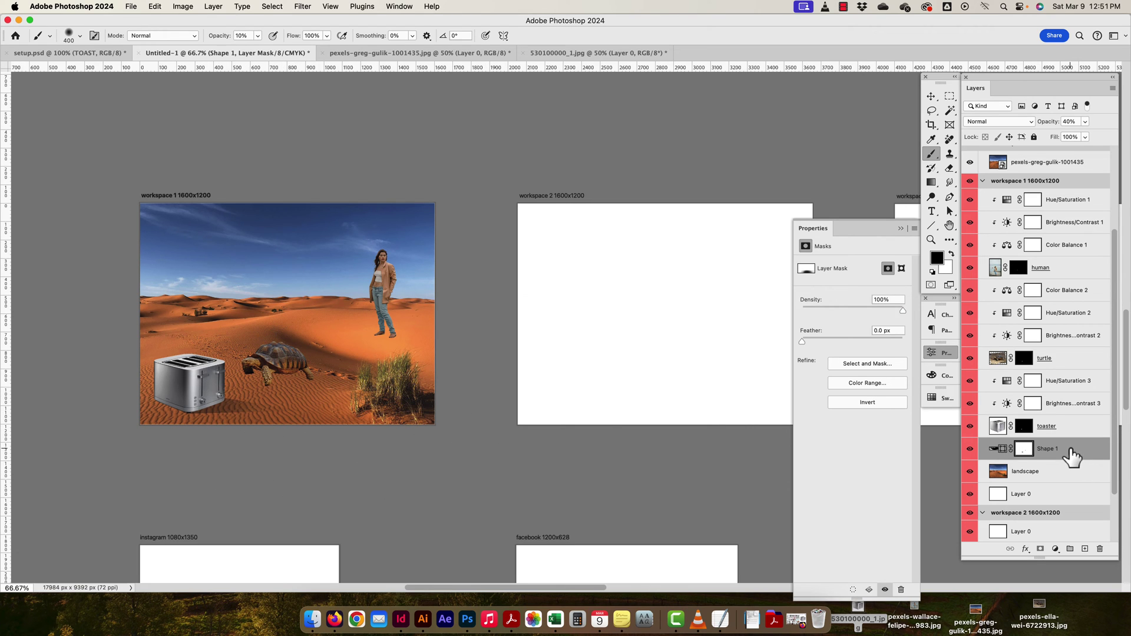
Try strengthening the toaster's shadow with a duplicate of its shape layer, and delete the duplicate.
alt+drag(1072, 453, 1071, 441)
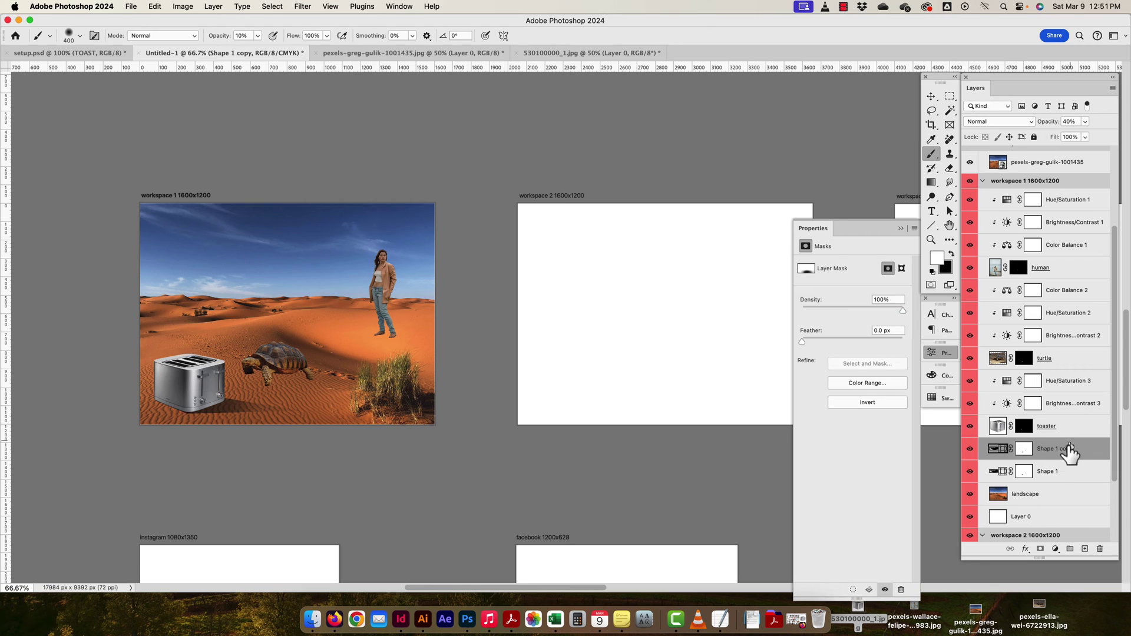
click(970, 448)
click(970, 449)
drag(1093, 455, 1099, 548)
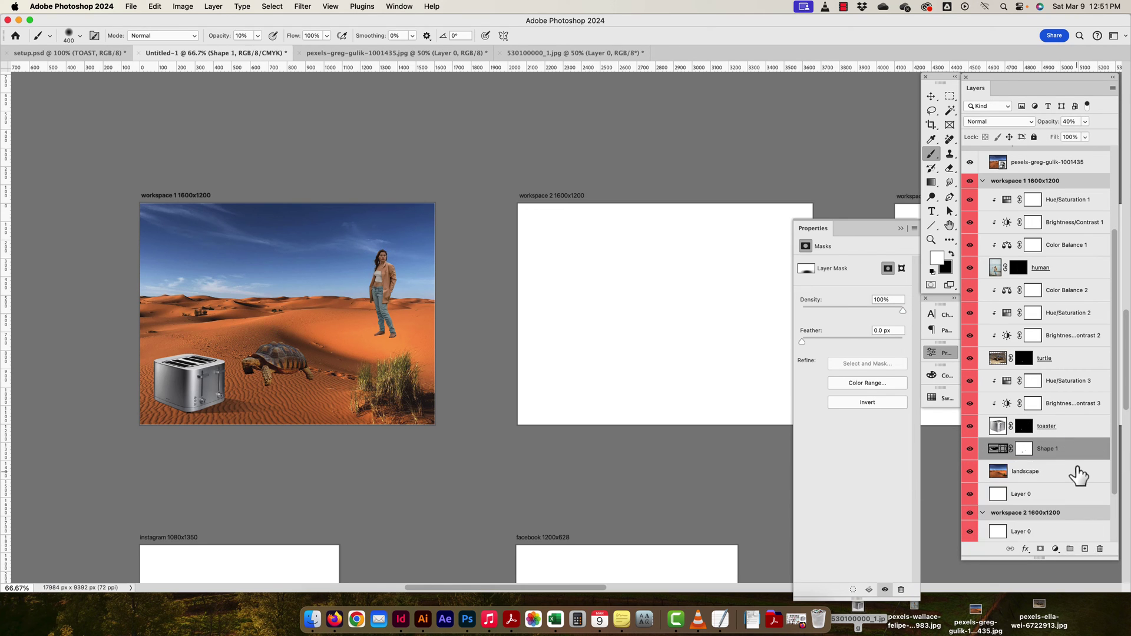
Try out the toaster's shadow layer at opacities up to 80%, and return it to 40%.
drag(1077, 121, 1033, 120)
key(shift+Up)
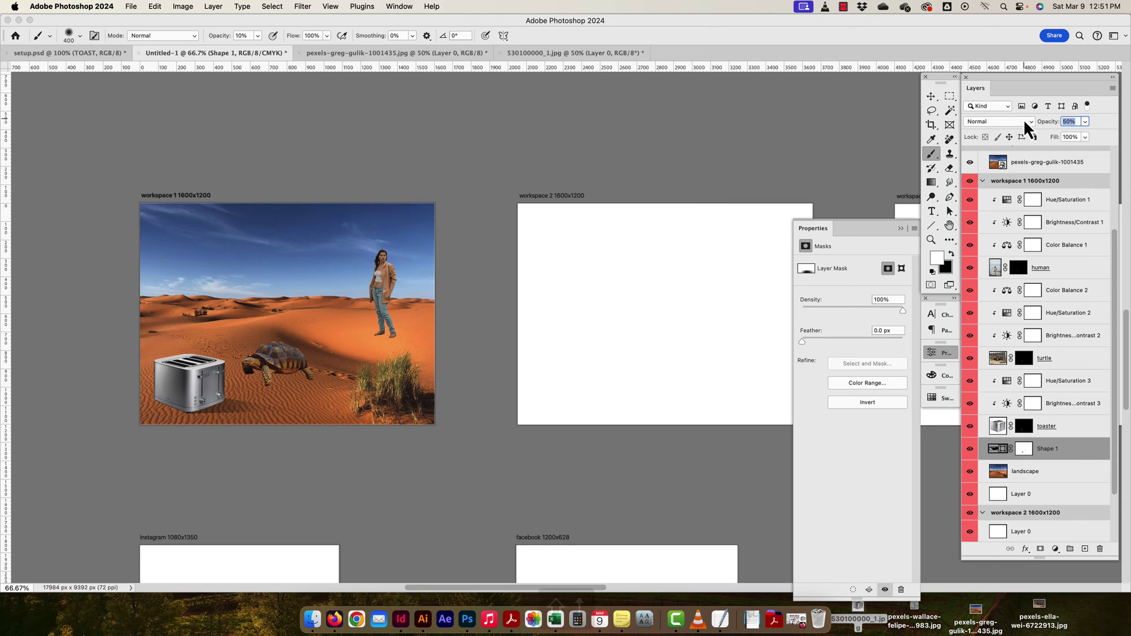
key(shift+Up)
key(shift+Up)
key(shift+Up)
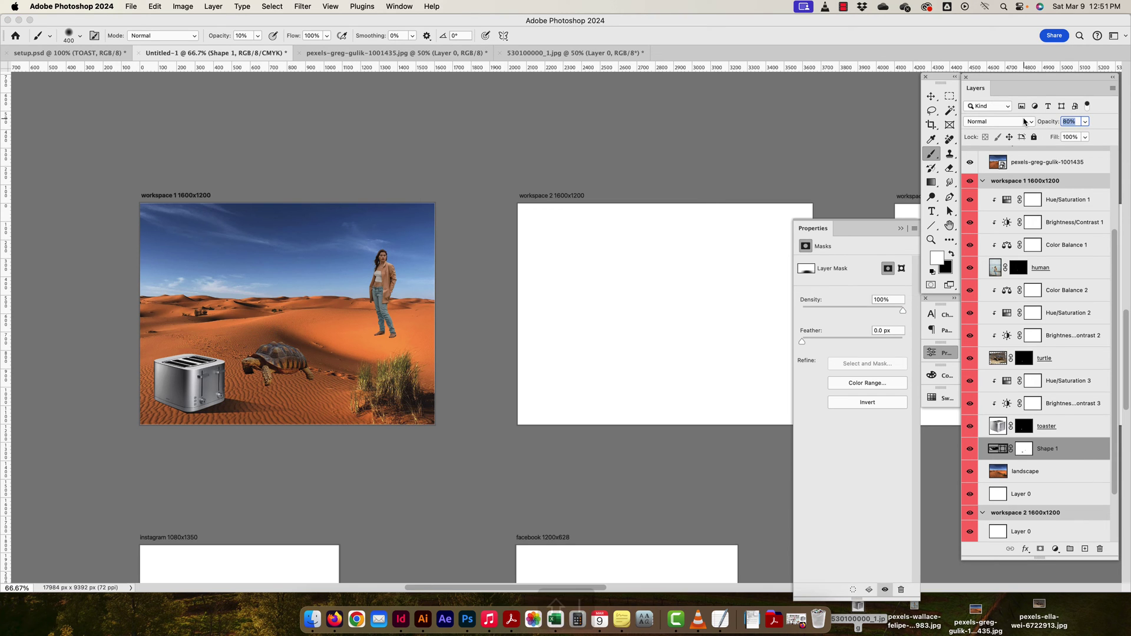
key(shift+Down)
key(shift+Down)
key(shift+Down)
key(shift+Down)
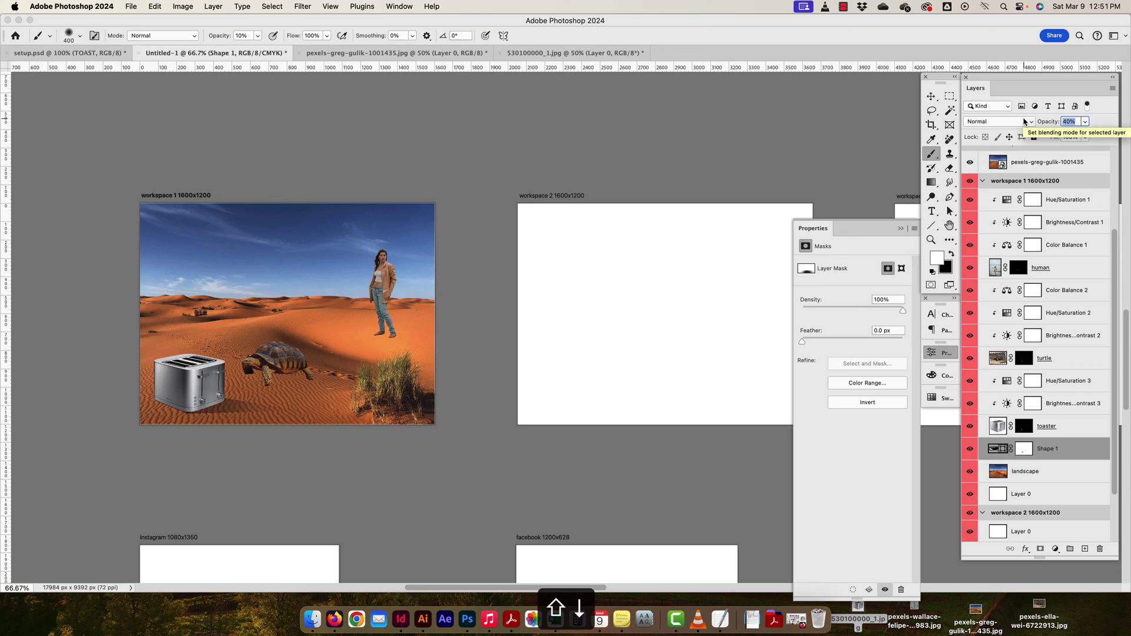
click(930, 96)
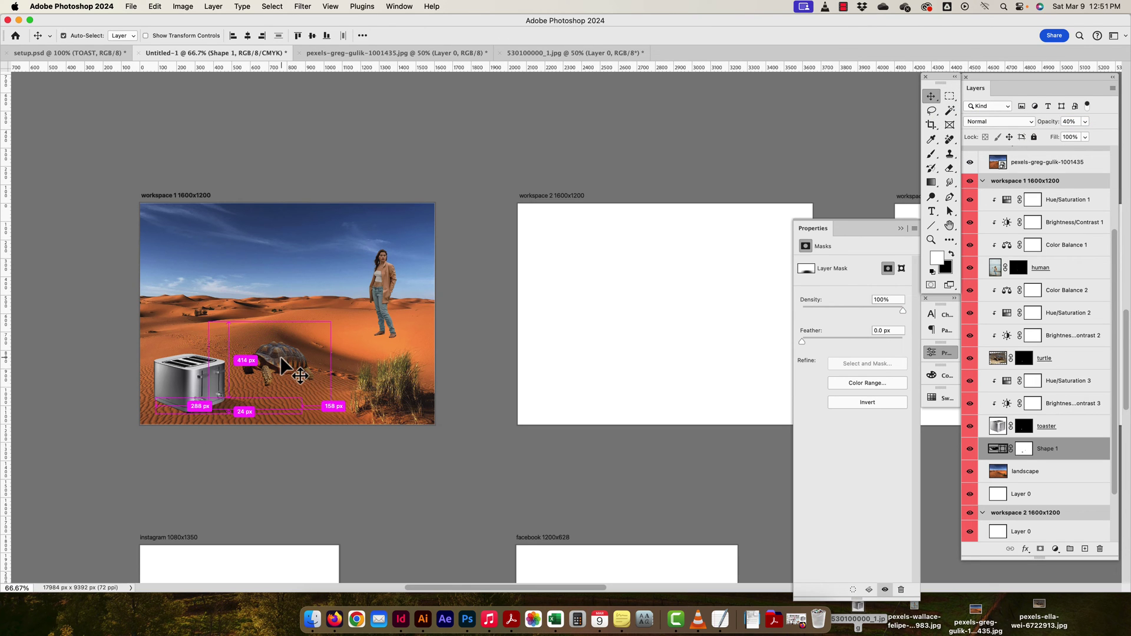
Duplicate the turtle layer directly beneath the original and give the copy a black Color Overlay.
super+click(254, 381)
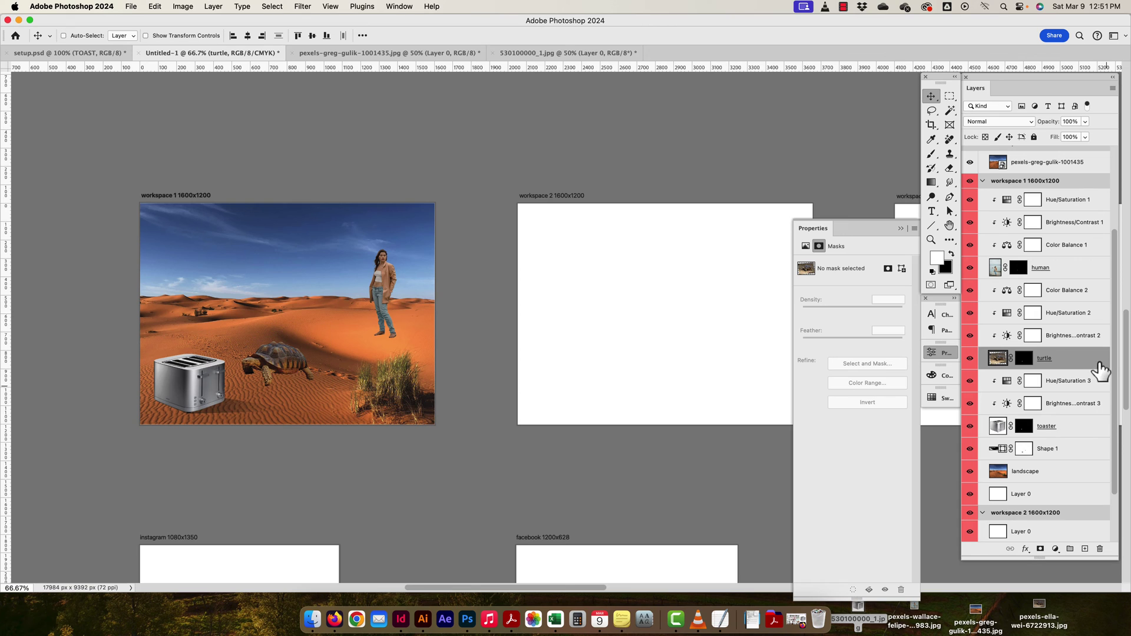
drag(1082, 366, 1075, 380)
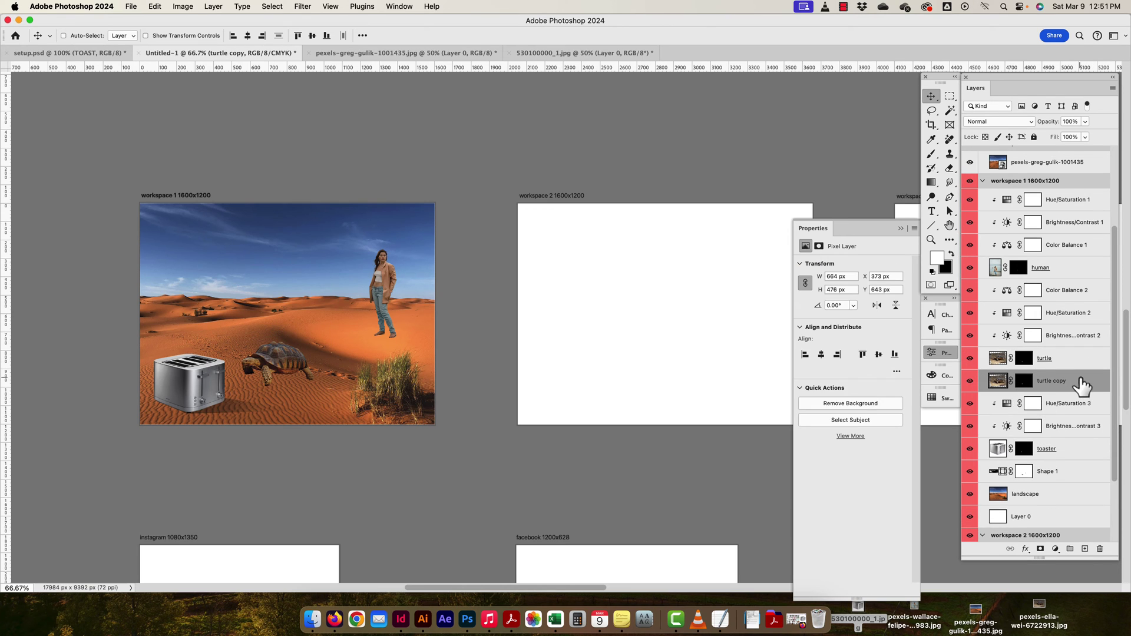
double_click(1080, 381)
click(348, 249)
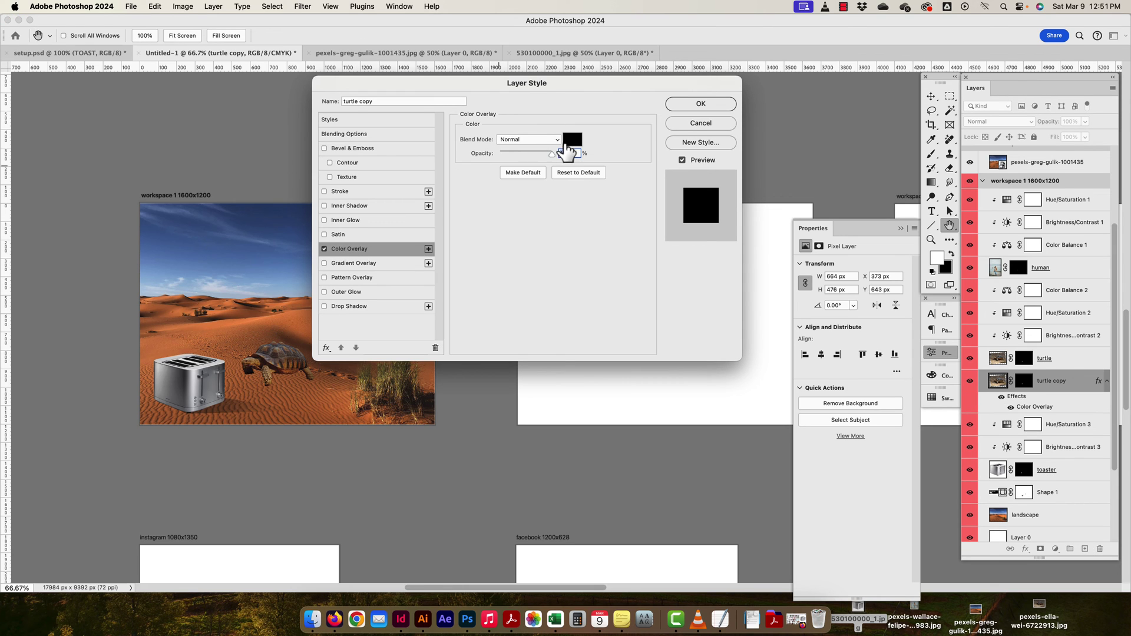
click(698, 109)
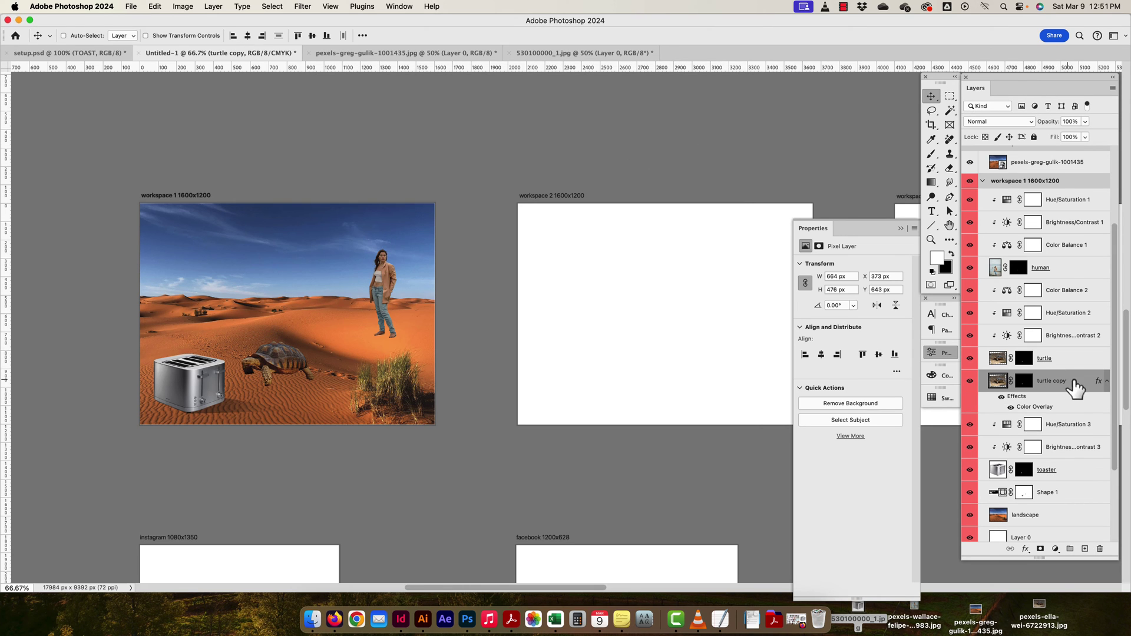
Try flipping the black turtle copy vertically and lowering it as a shadow, and delete the copy.
key(super+t)
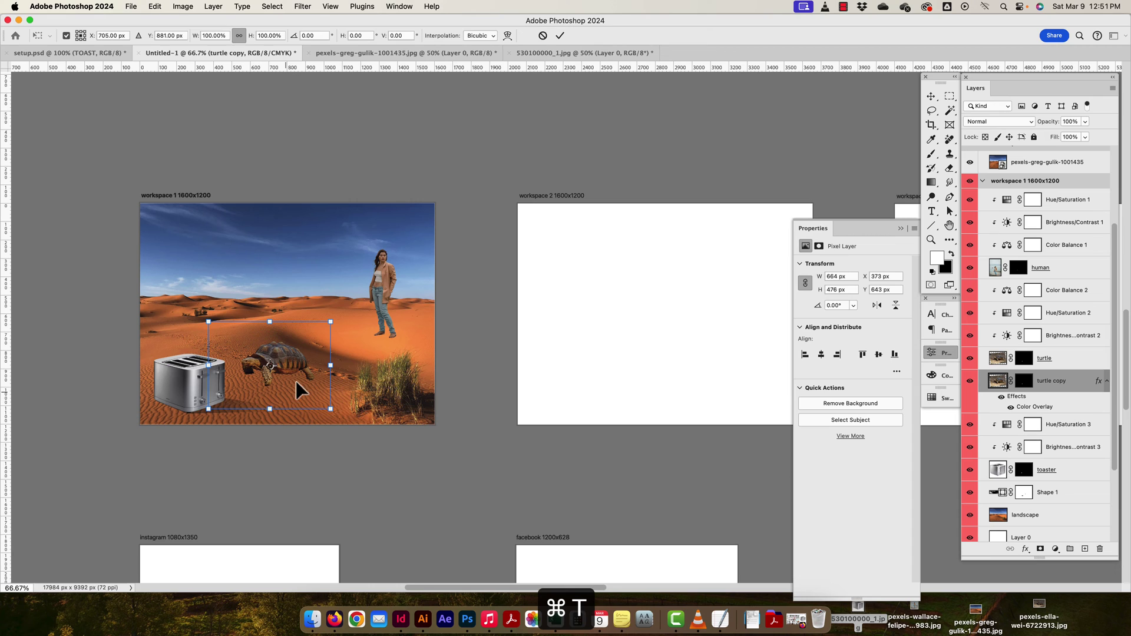
right_click(300, 388)
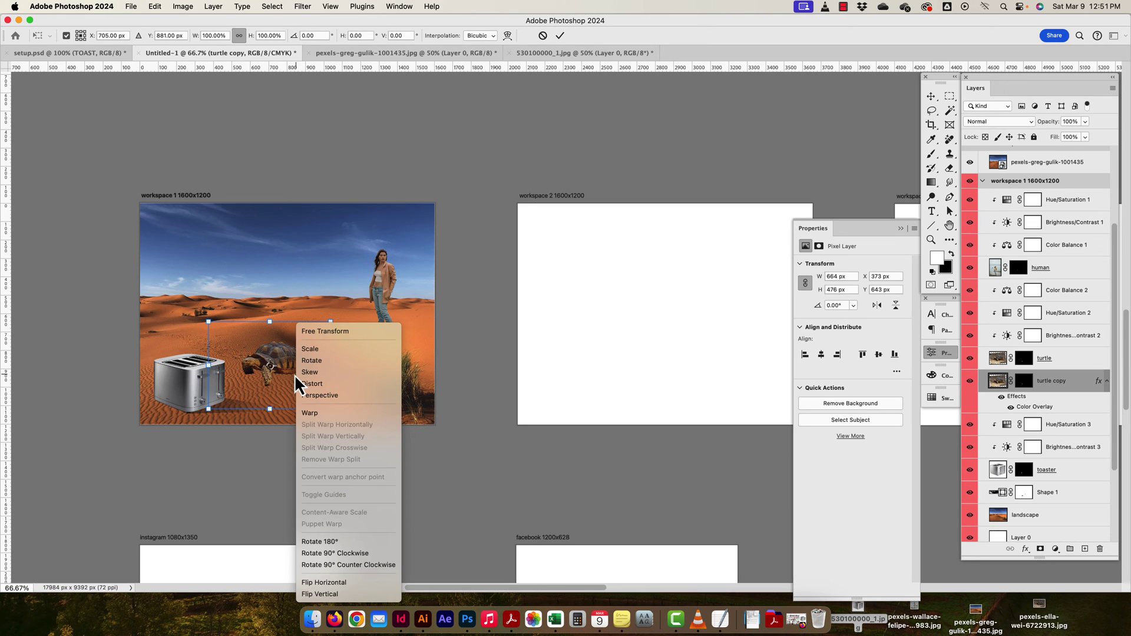
click(330, 593)
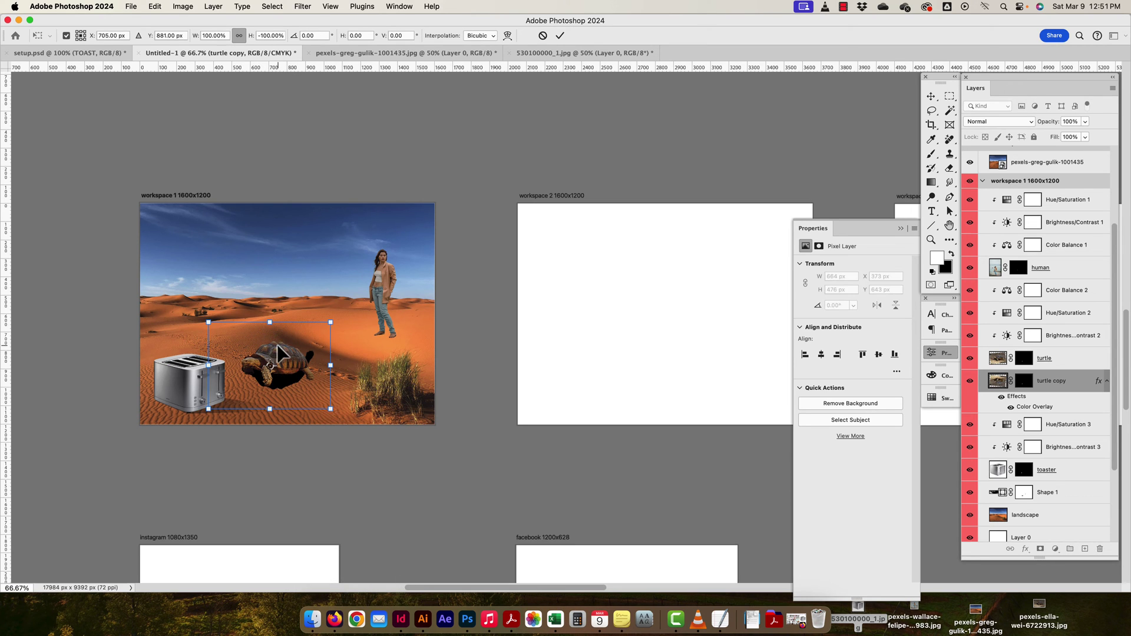
mouse_move(282, 355)
mouse_down()
mouse_move(283, 389)
mouse_move(279, 364)
mouse_up()
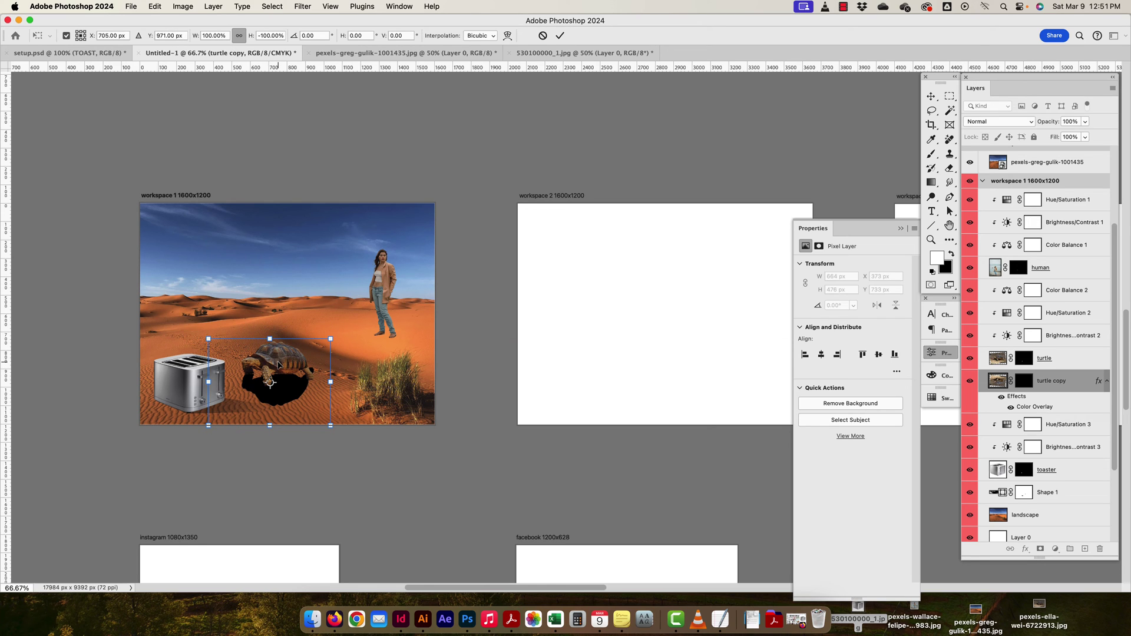
key(Return)
key(BackSpace)
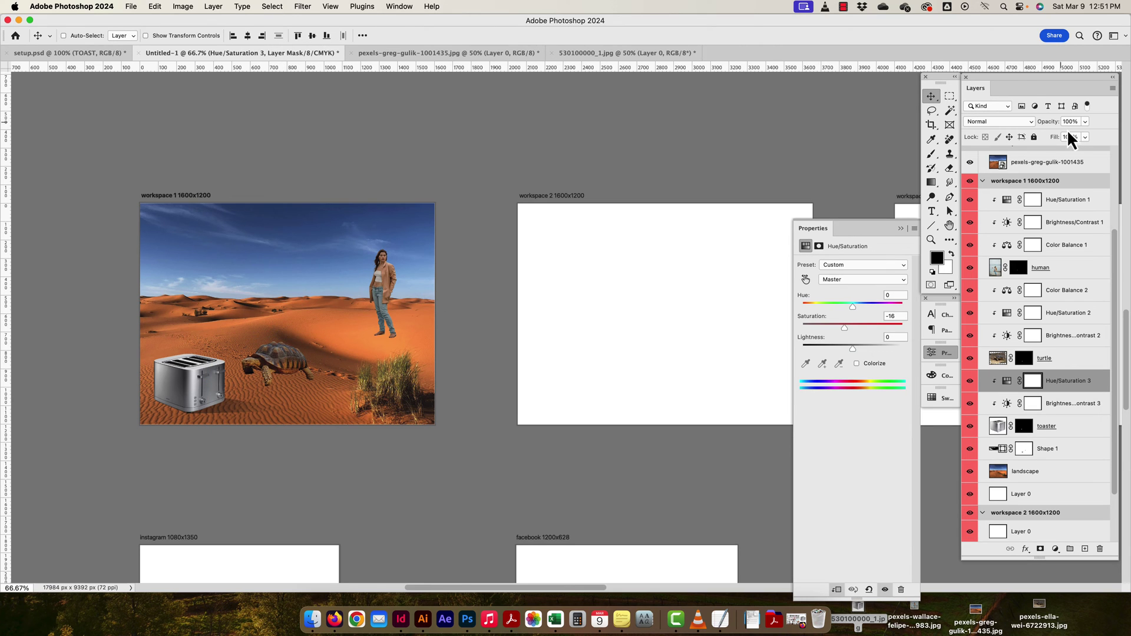
Using setup.psd as reference, draw a black Pen tool shadow shape about 587 by 80 px under the tortoise, directly below the turtle layer.
click(950, 196)
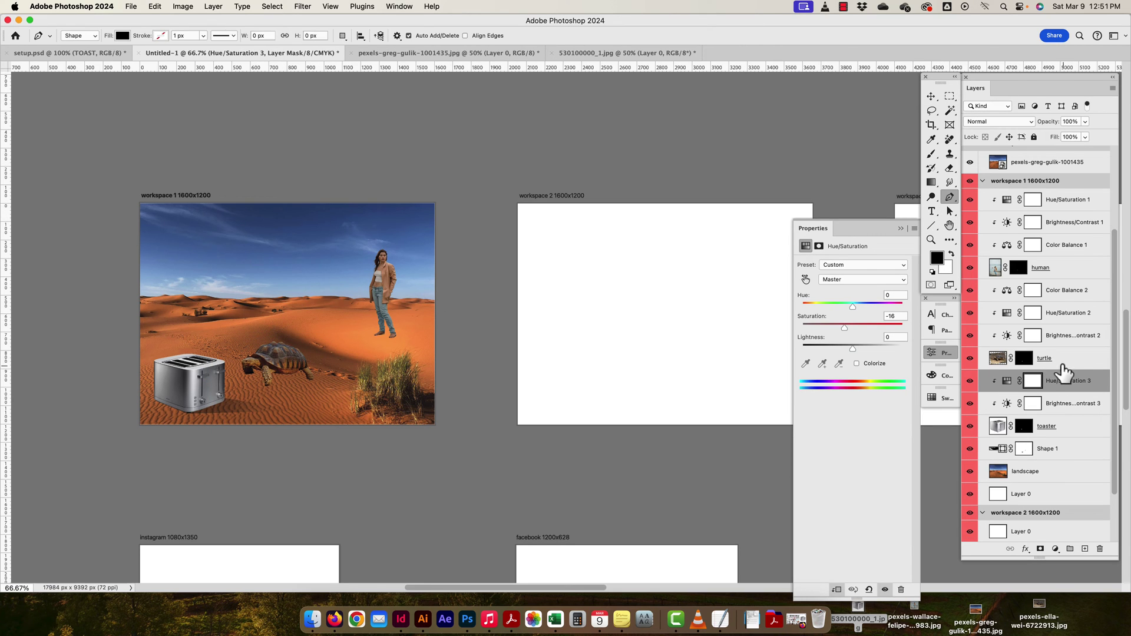
click(1064, 363)
click(1064, 378)
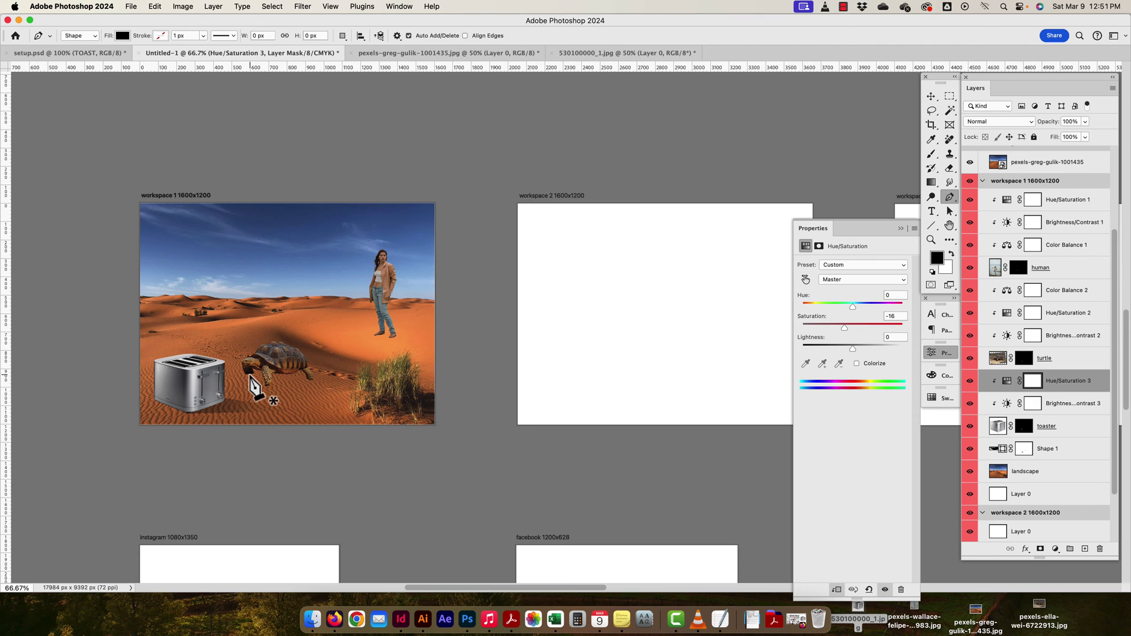
click(75, 55)
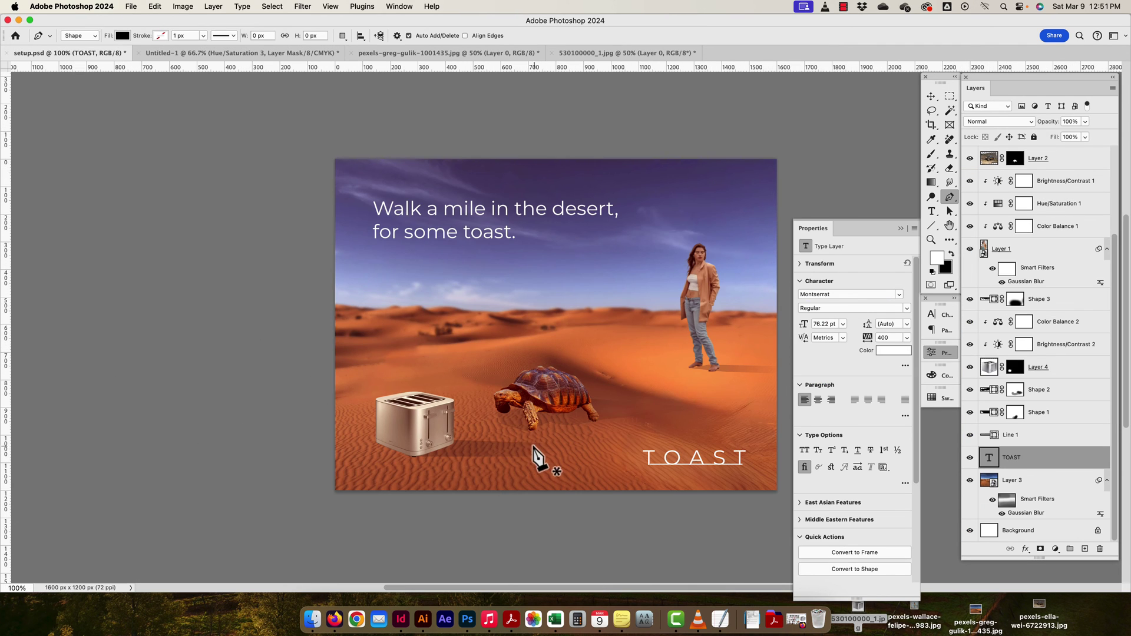
click(197, 56)
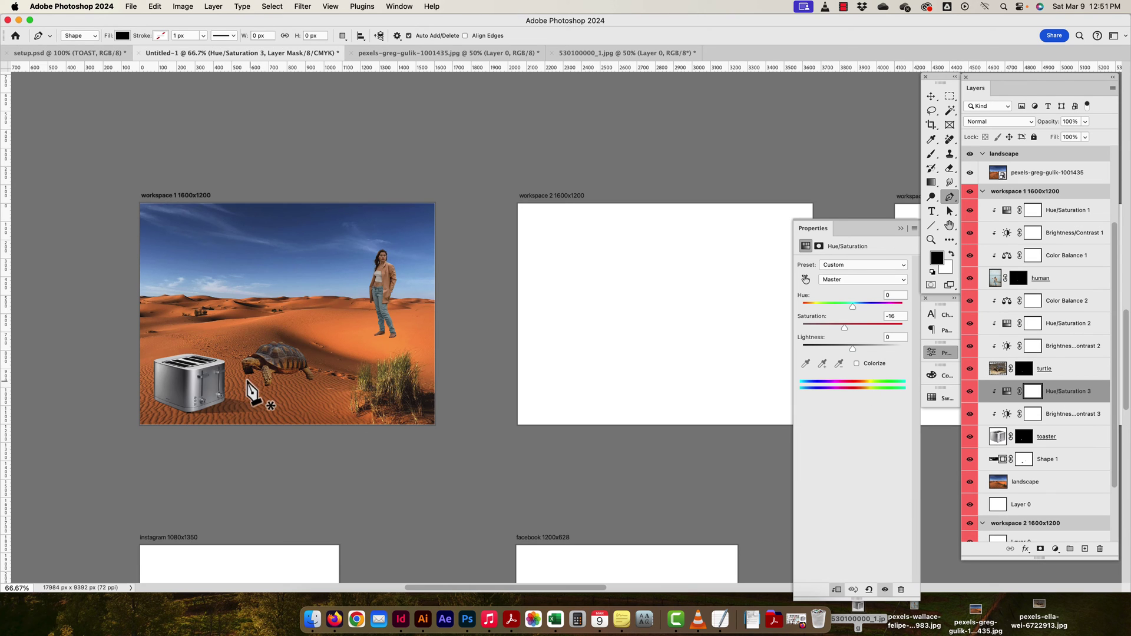
click(246, 374)
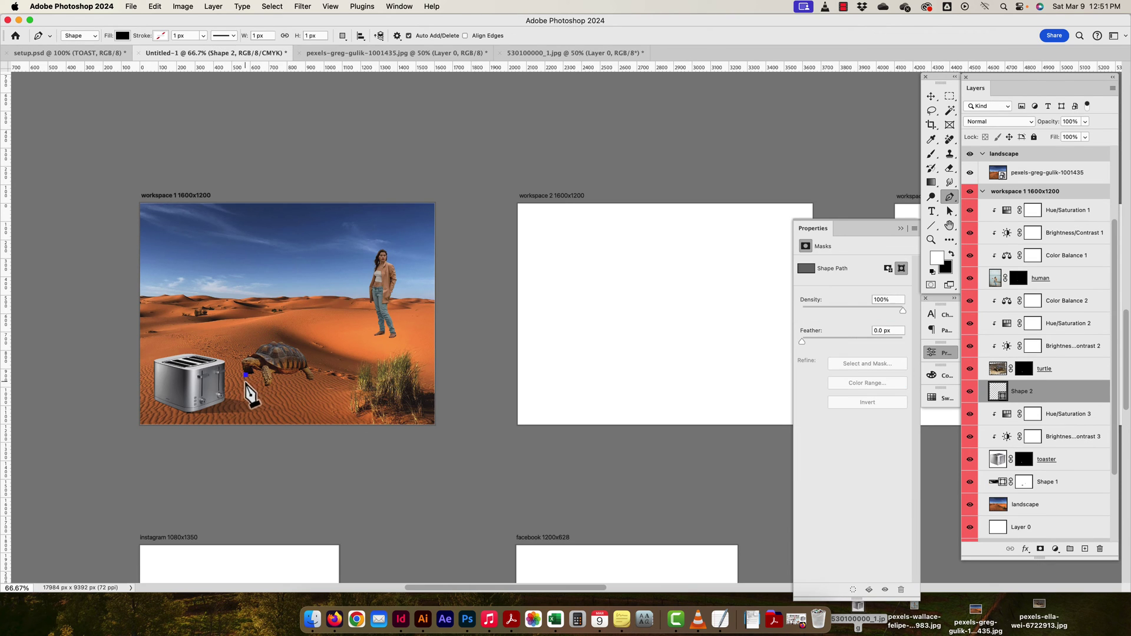
click(245, 382)
click(268, 387)
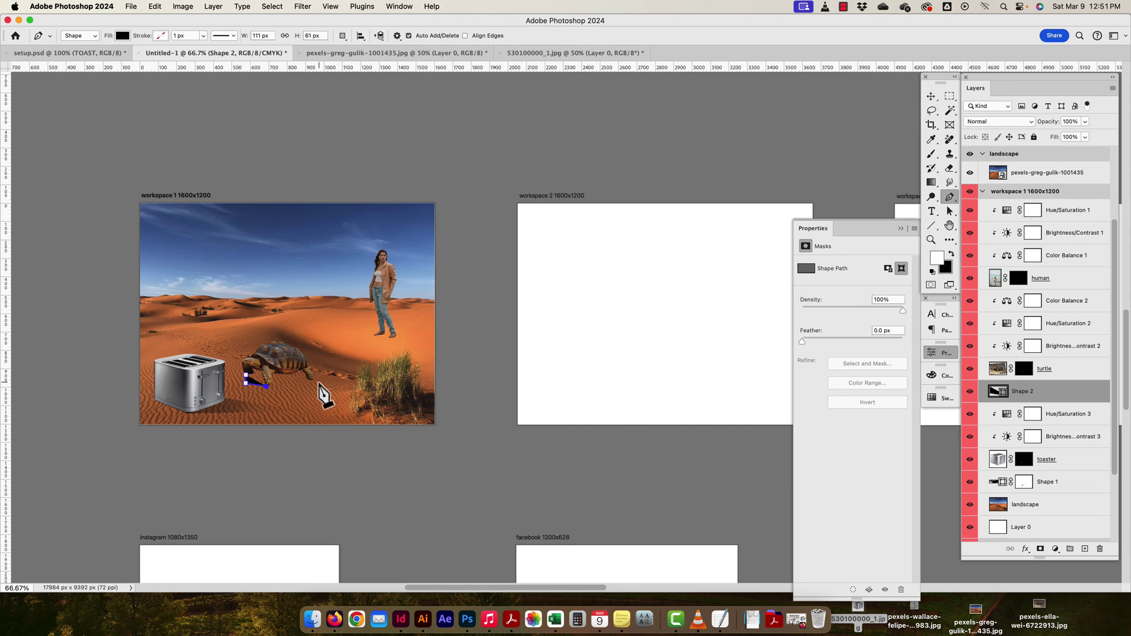
click(313, 381)
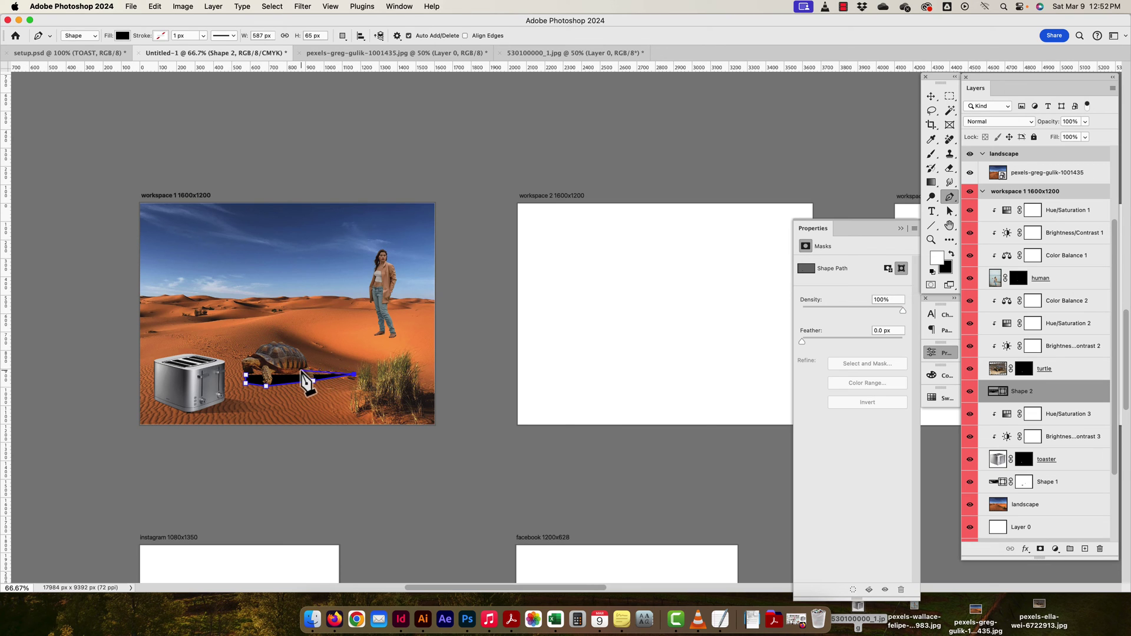
click(287, 372)
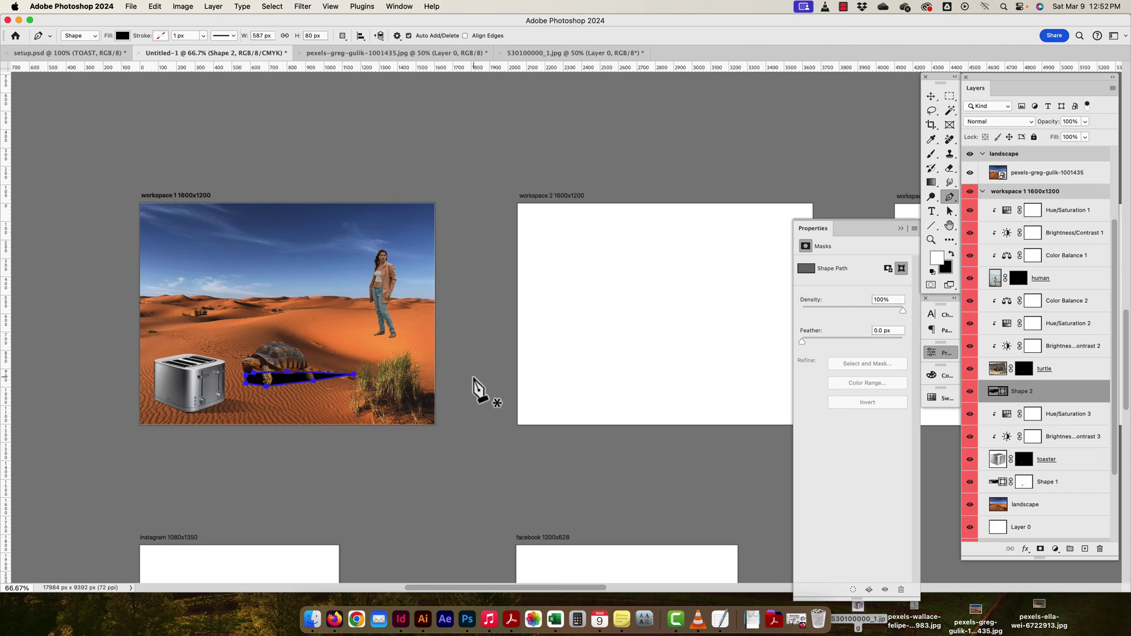
Set the tortoise shadow shape's opacity to 40% and add a layer mask to it.
click(1077, 120)
text(40)
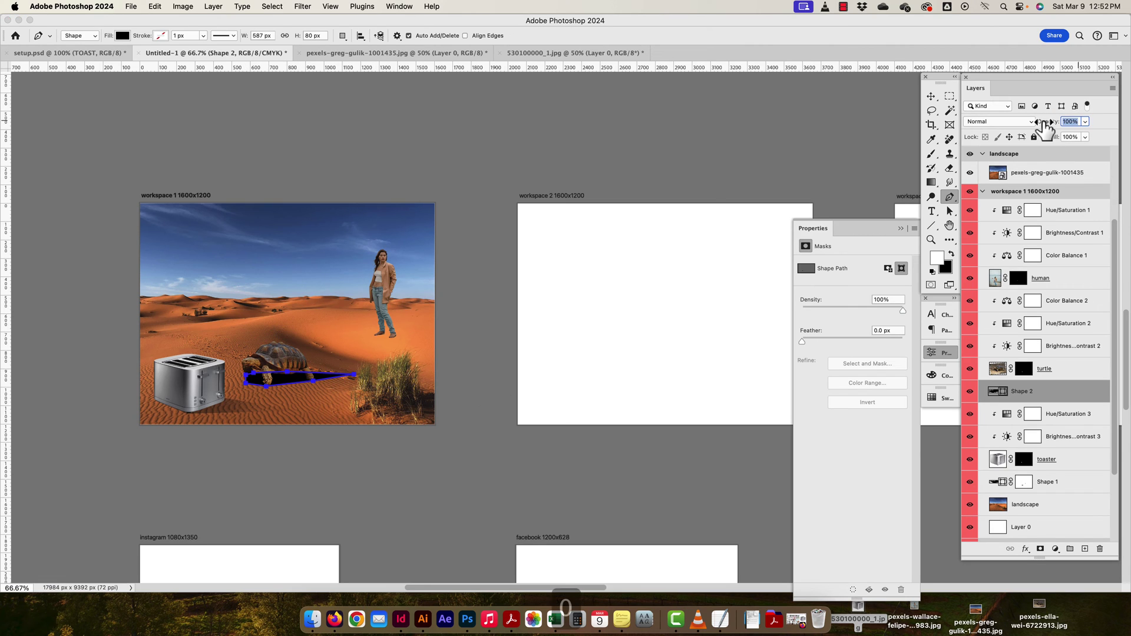
click(931, 97)
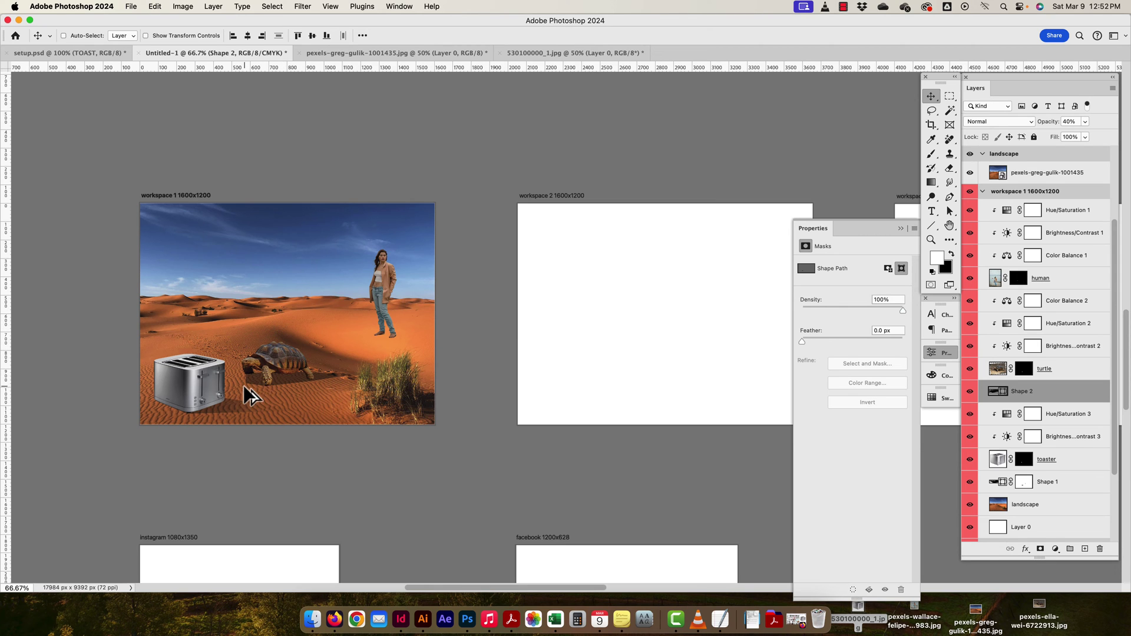
scroll(247, 392, up, 3)
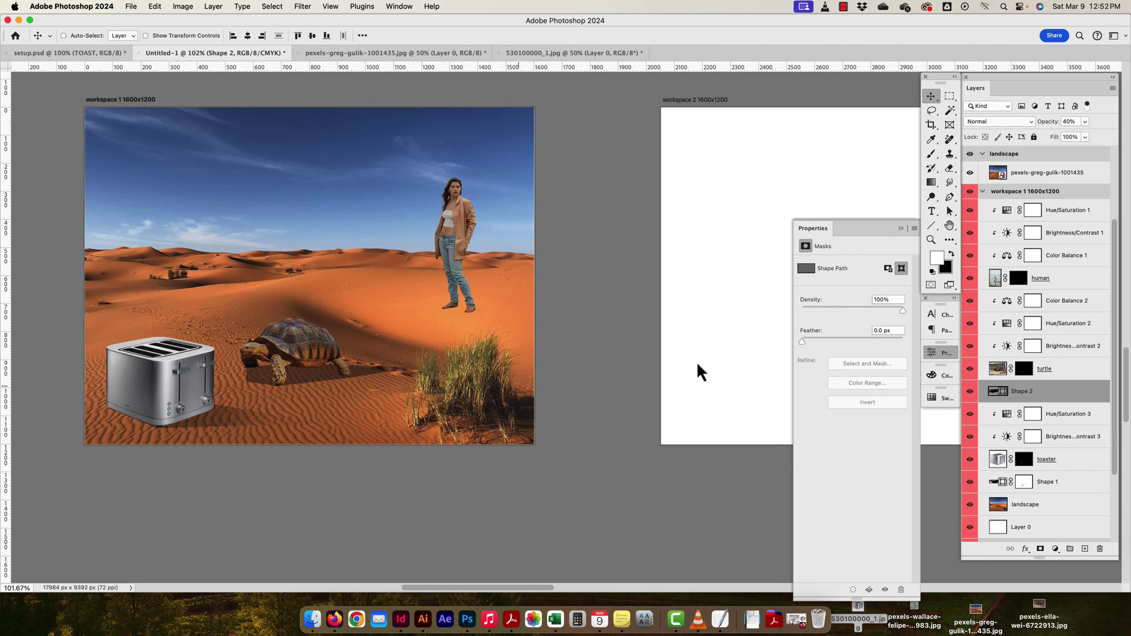
click(1040, 549)
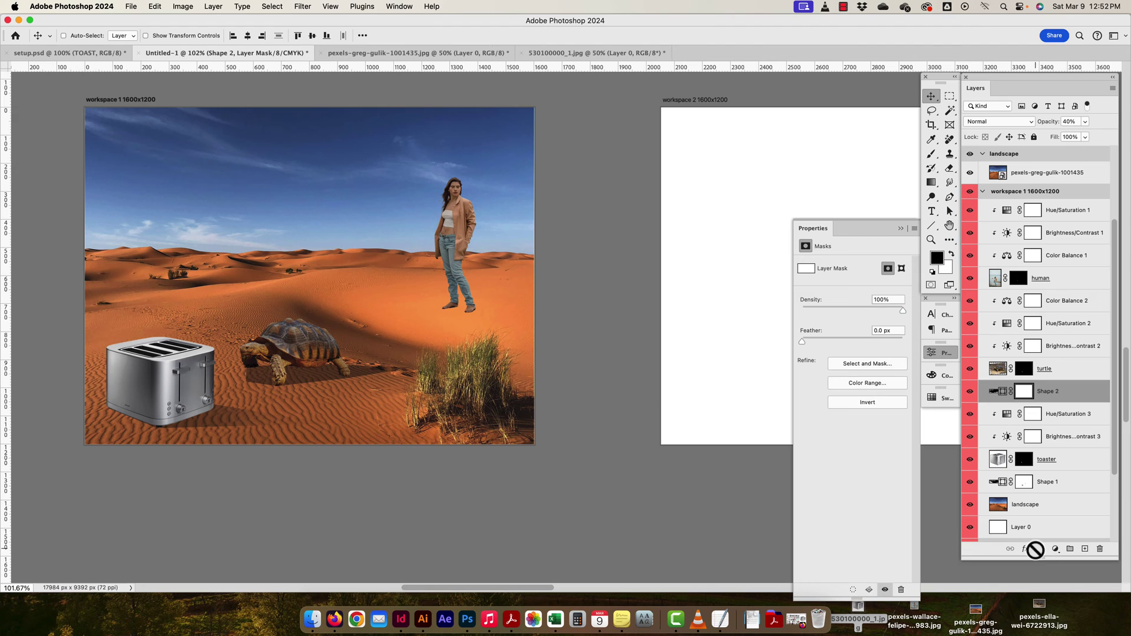
Soften the tortoise shadow's far end and lower edge by painting black on its mask with a 100 px brush at 10% opacity.
click(930, 155)
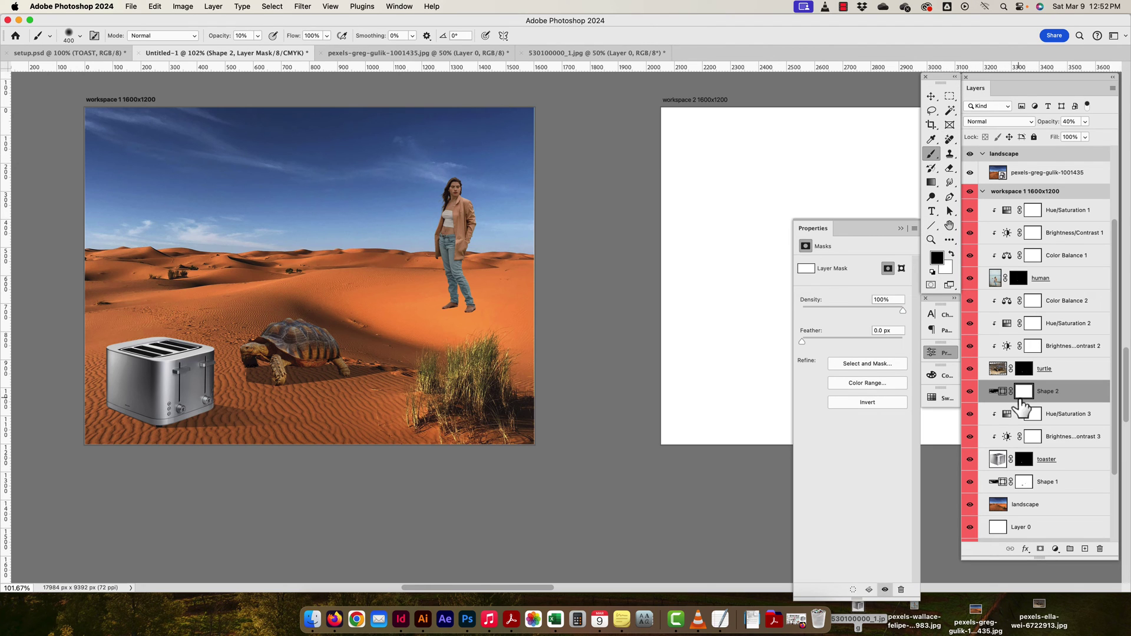
key(bracketleft)
key(bracketleft)
key(bracketleft)
key(bracketleft)
key(bracketleft)
key(bracketleft)
key(bracketleft)
mouse_move(420, 371)
mouse_down()
mouse_move(363, 368)
mouse_move(332, 387)
mouse_move(272, 389)
mouse_move(344, 386)
mouse_move(245, 398)
mouse_move(332, 395)
mouse_move(259, 385)
mouse_move(271, 391)
mouse_move(218, 363)
mouse_move(227, 359)
mouse_move(259, 399)
mouse_move(242, 370)
mouse_move(245, 389)
mouse_move(284, 399)
mouse_move(237, 366)
mouse_move(248, 388)
mouse_move(289, 395)
mouse_move(240, 375)
mouse_move(299, 398)
mouse_move(448, 361)
mouse_move(347, 390)
mouse_move(289, 390)
mouse_move(396, 382)
mouse_move(270, 395)
mouse_move(379, 392)
mouse_move(269, 396)
mouse_move(390, 385)
mouse_move(286, 401)
mouse_move(384, 382)
mouse_move(391, 366)
mouse_move(352, 400)
mouse_move(272, 397)
mouse_move(368, 385)
mouse_move(296, 396)
mouse_up()
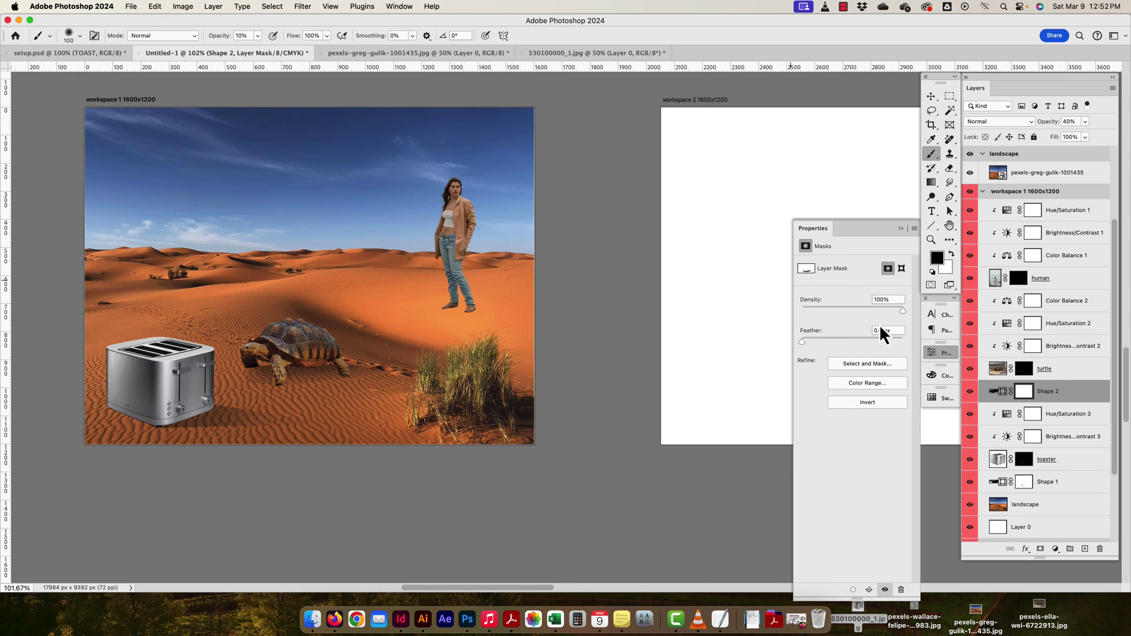
Set the tortoise shadow's opacity to 58% and fade its edge below the head by painting on the mask.
click(1069, 121)
text(60)
key(Return)
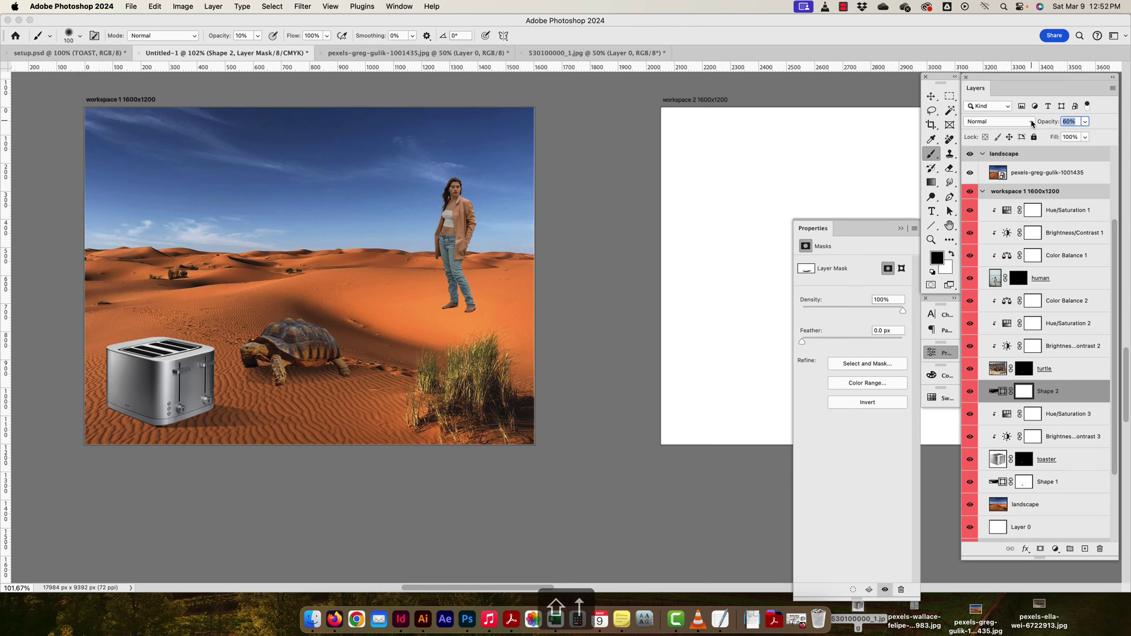
key(Down)
key(Down)
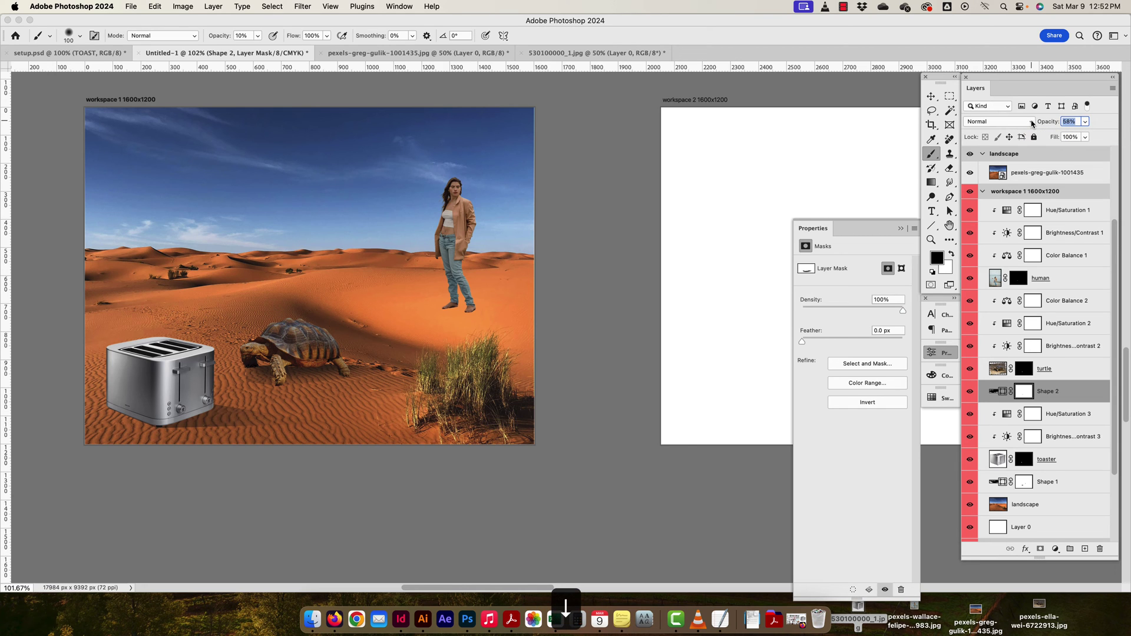
drag(243, 372, 247, 387)
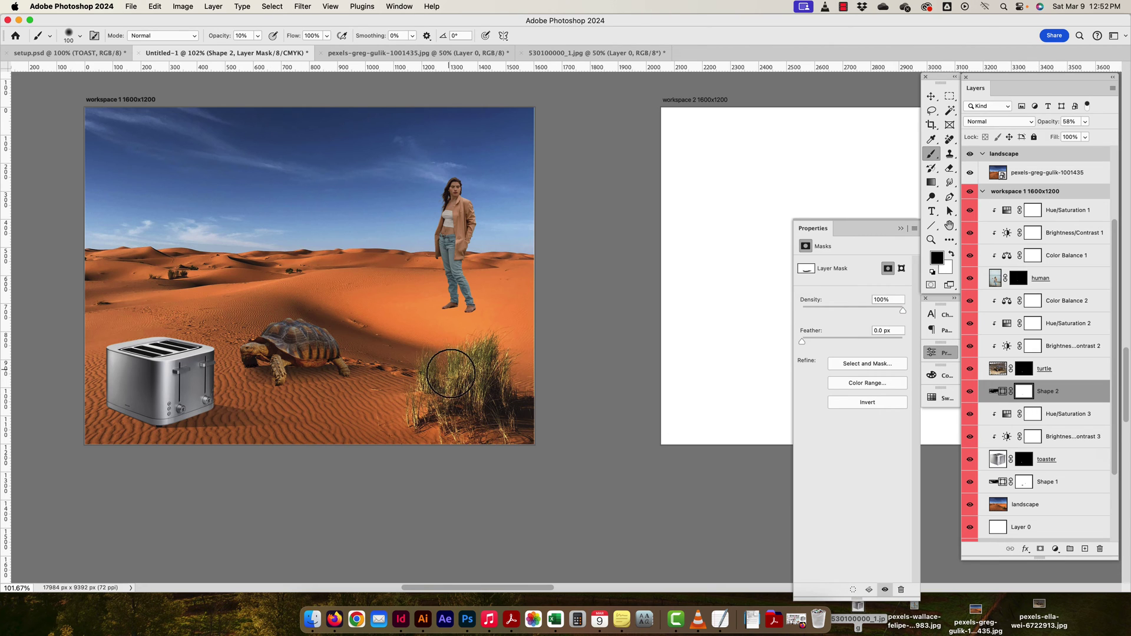
Stretch the far tip of the tortoise's shadow path toward the grass, making the shape about 682 px wide and 86 px high.
click(931, 96)
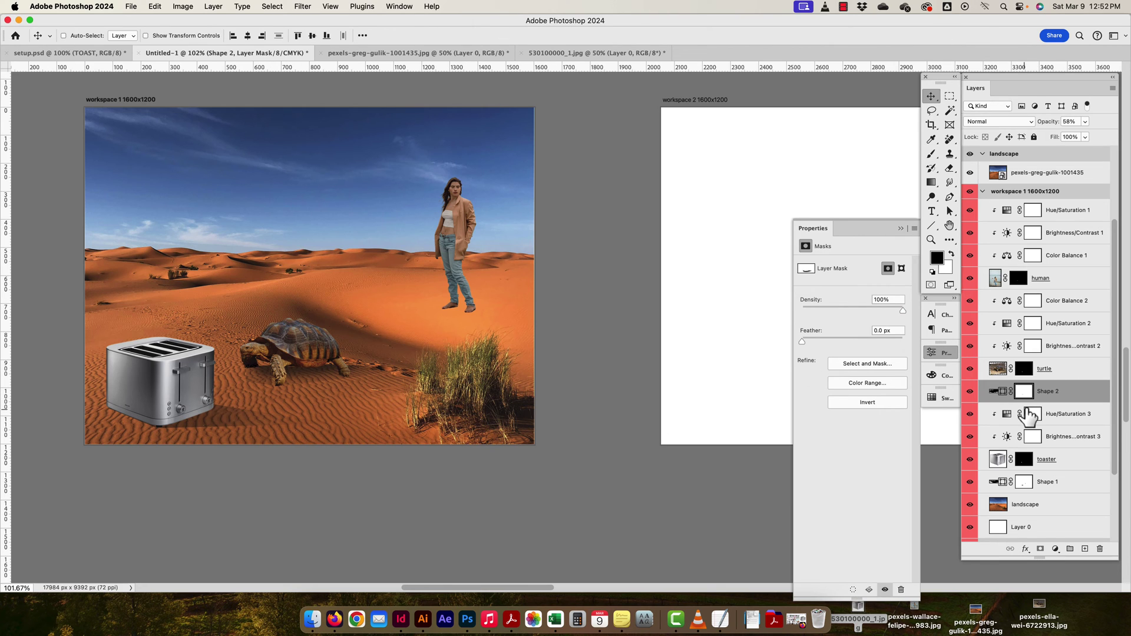
click(997, 391)
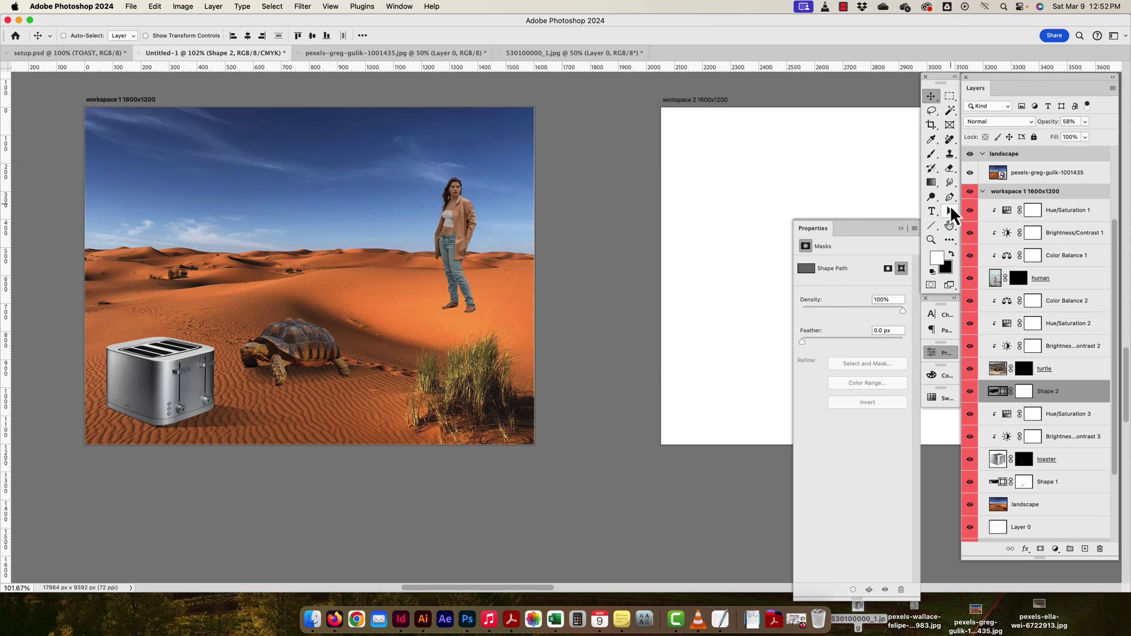
drag(951, 216, 979, 223)
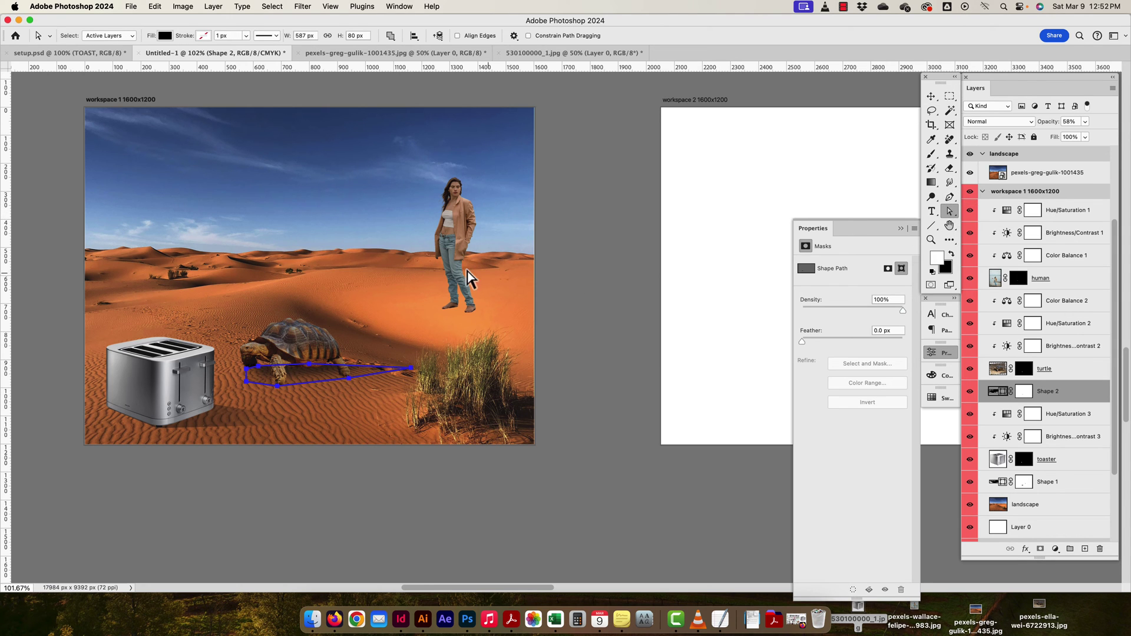
drag(411, 370, 420, 366)
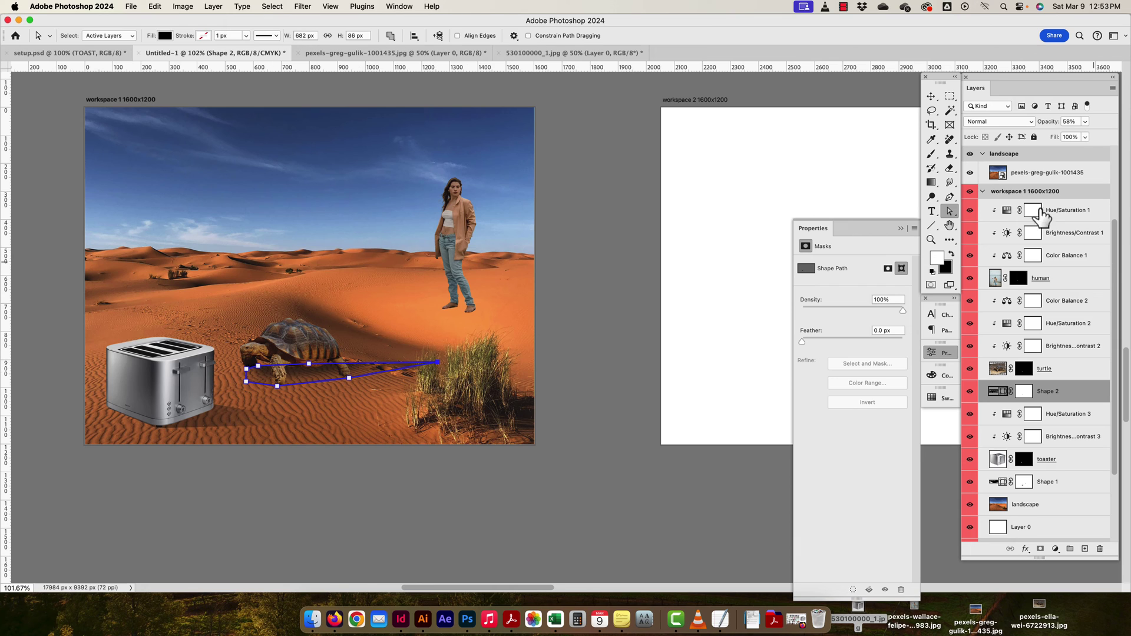
click(931, 97)
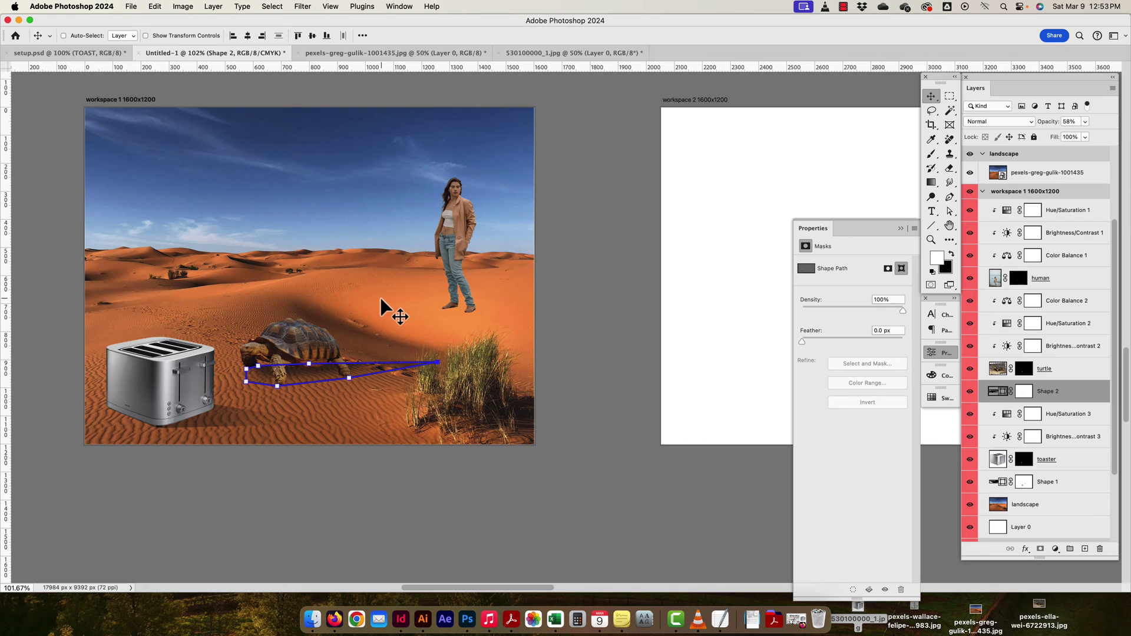
scroll(379, 307, right, 1)
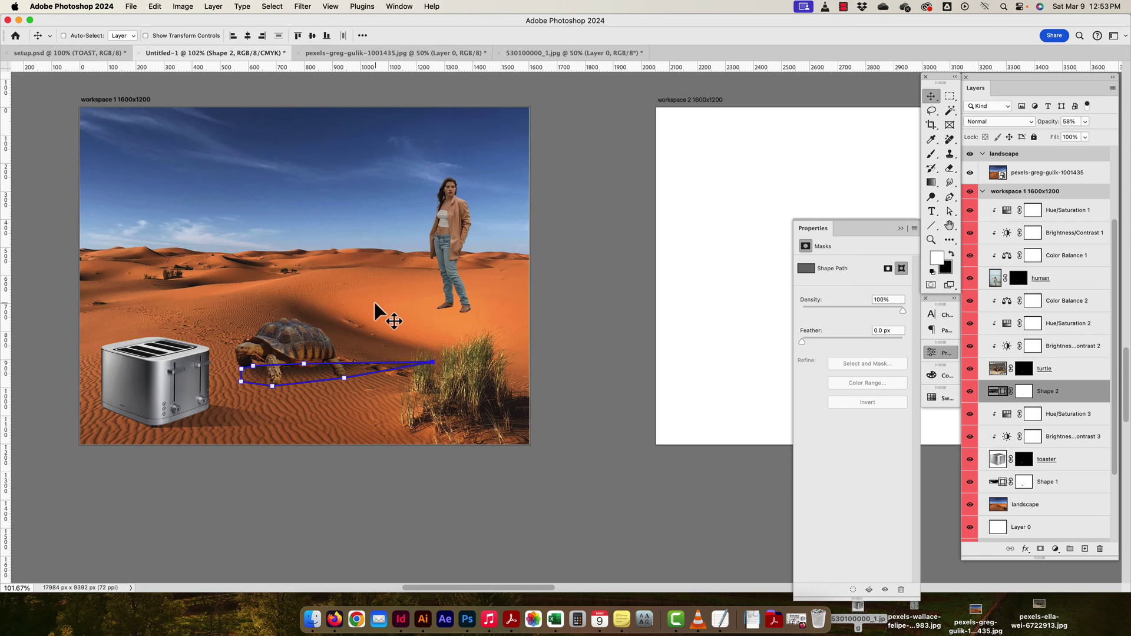
Duplicate the woman's layer beneath the original and apply a black Color Overlay to the copy.
super+click(450, 256)
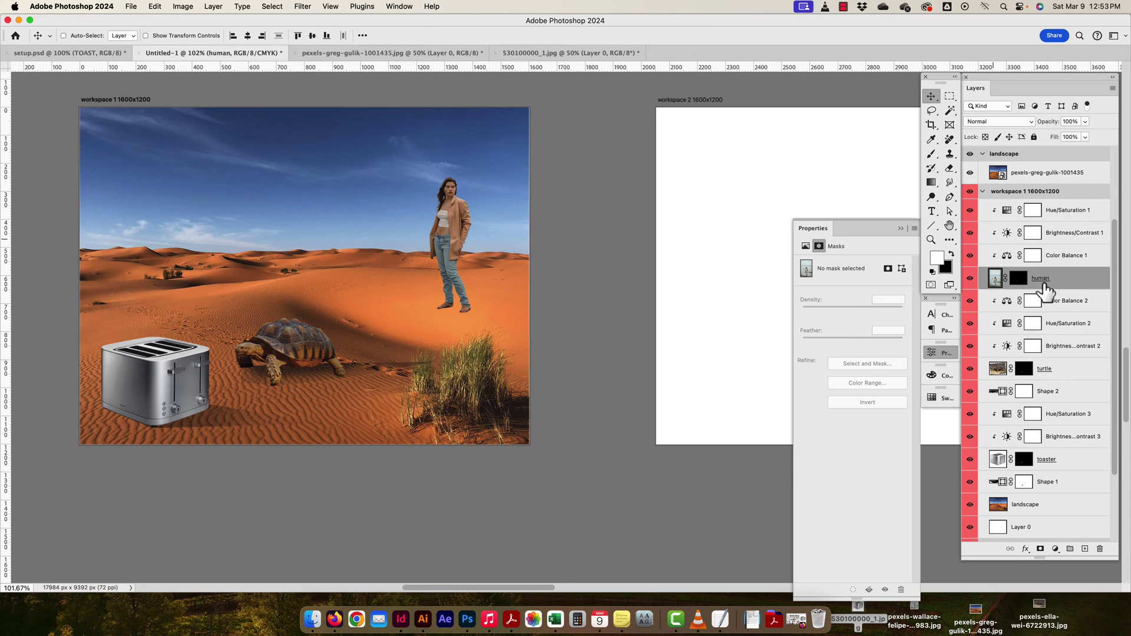
click(995, 278)
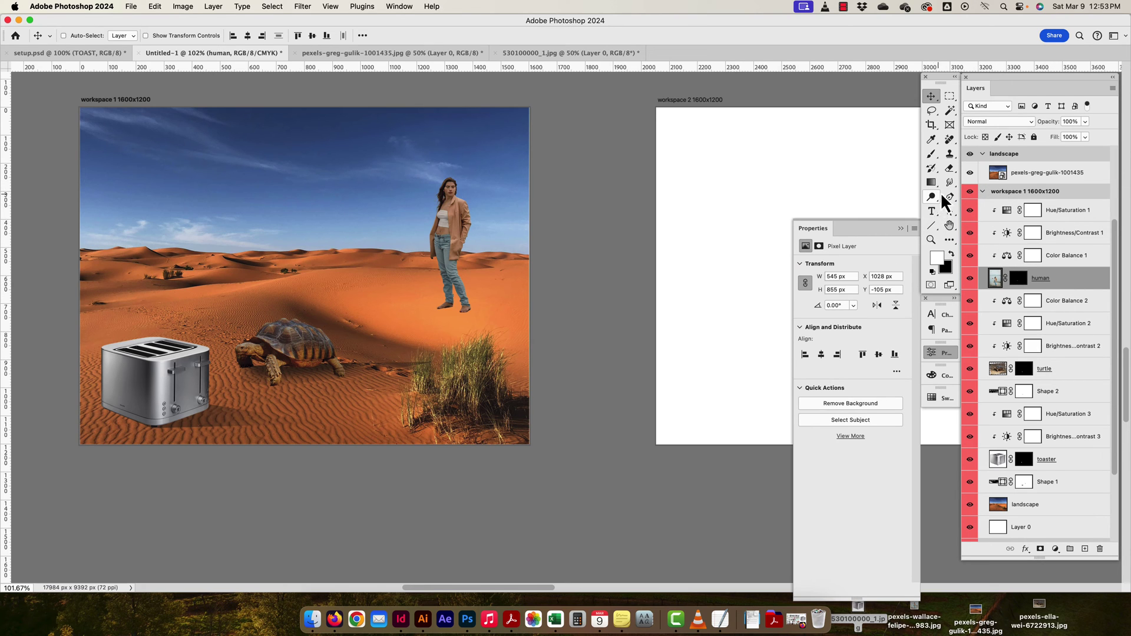
drag(1079, 290, 1074, 300)
double_click(1082, 305)
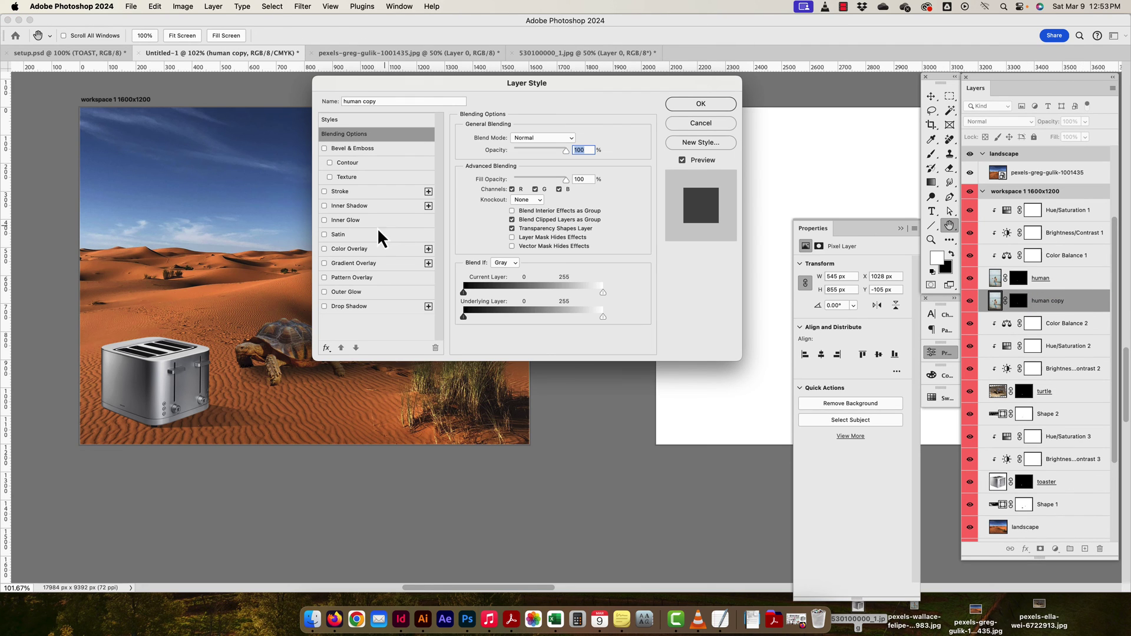
click(351, 248)
click(701, 104)
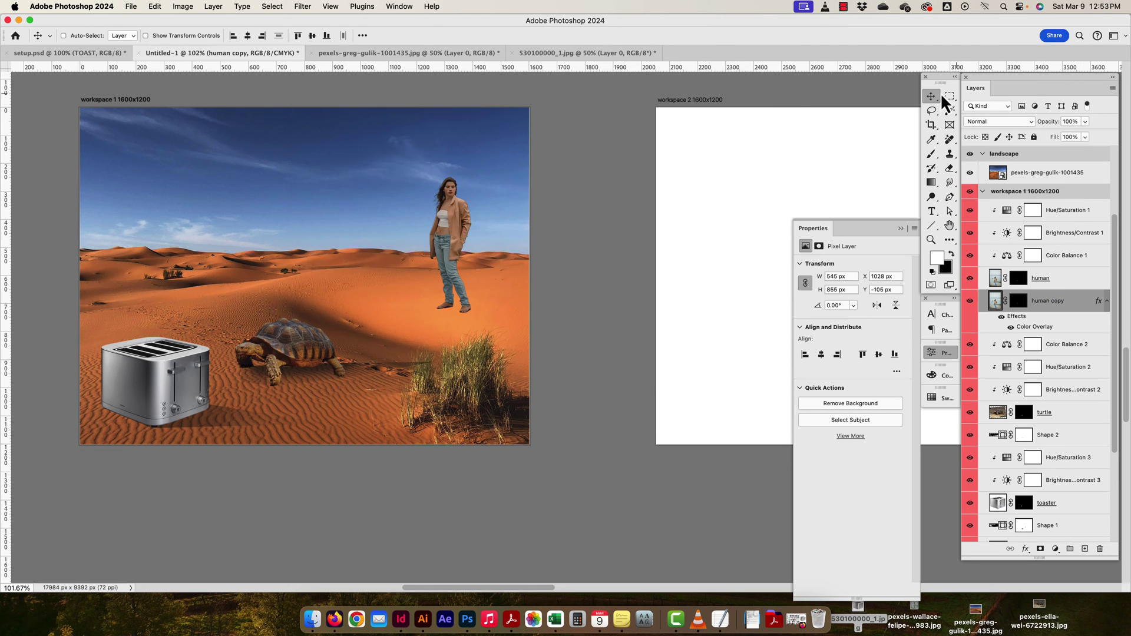
Flip the black copy of the woman vertically and position it so its feet meet hers.
click(931, 96)
drag(469, 242, 487, 282)
key(super+z)
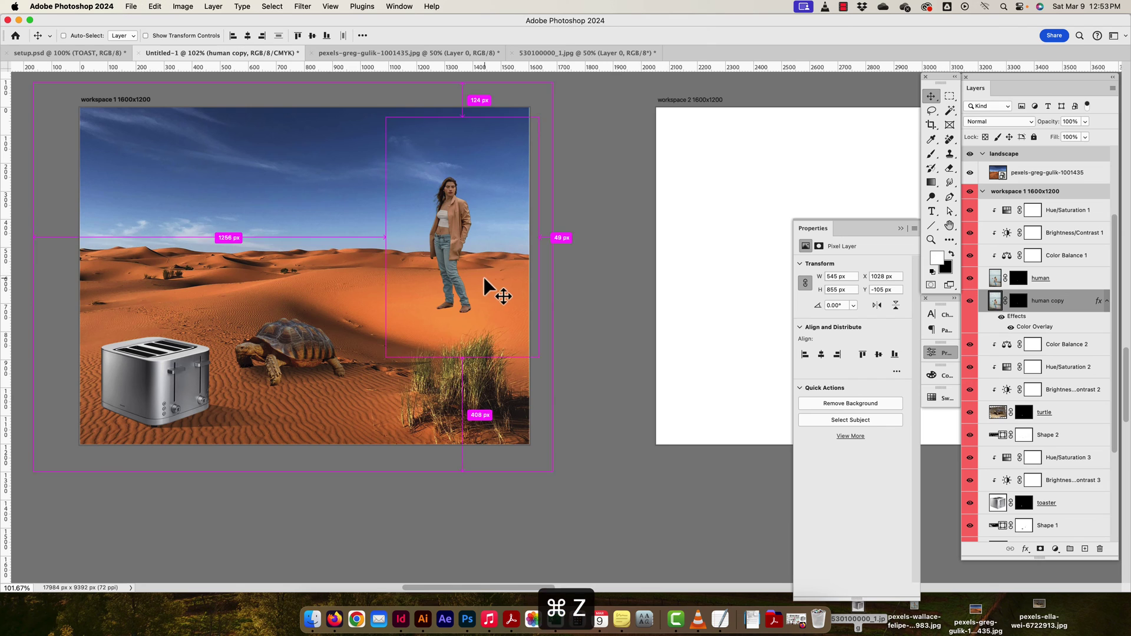
key(super+t)
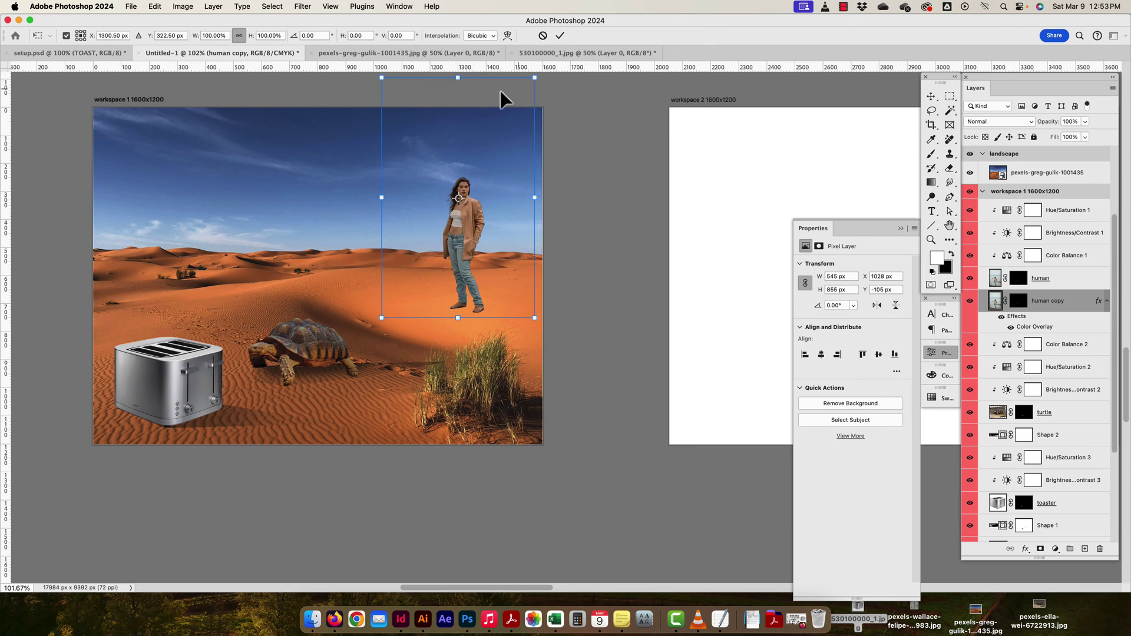
right_click(470, 266)
key(Escape)
click(155, 7)
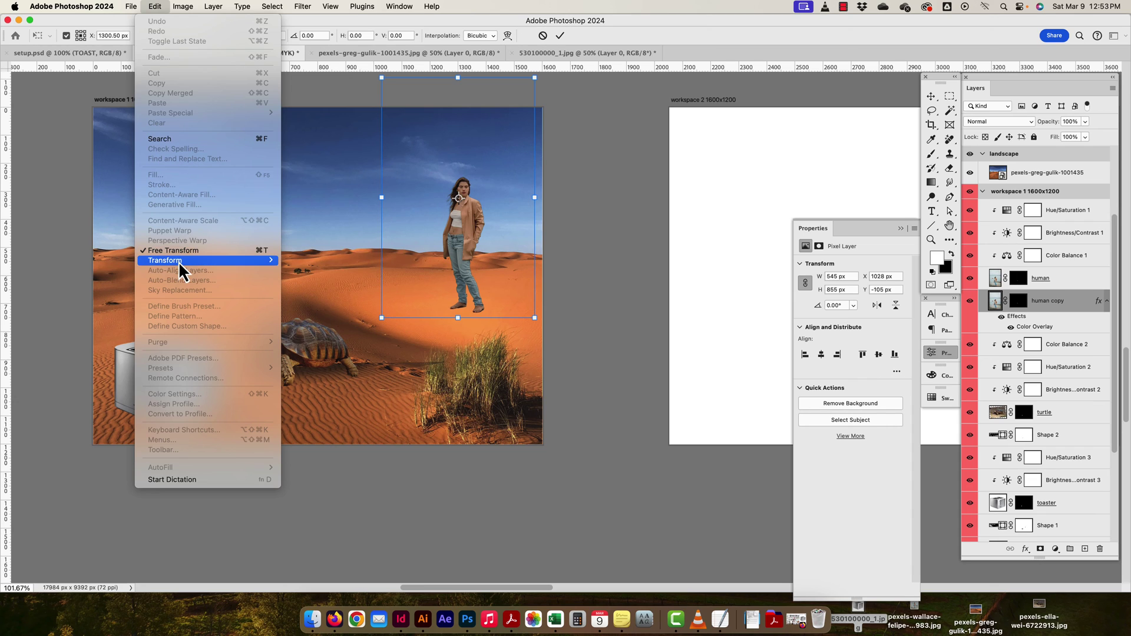
mouse_move(179, 260)
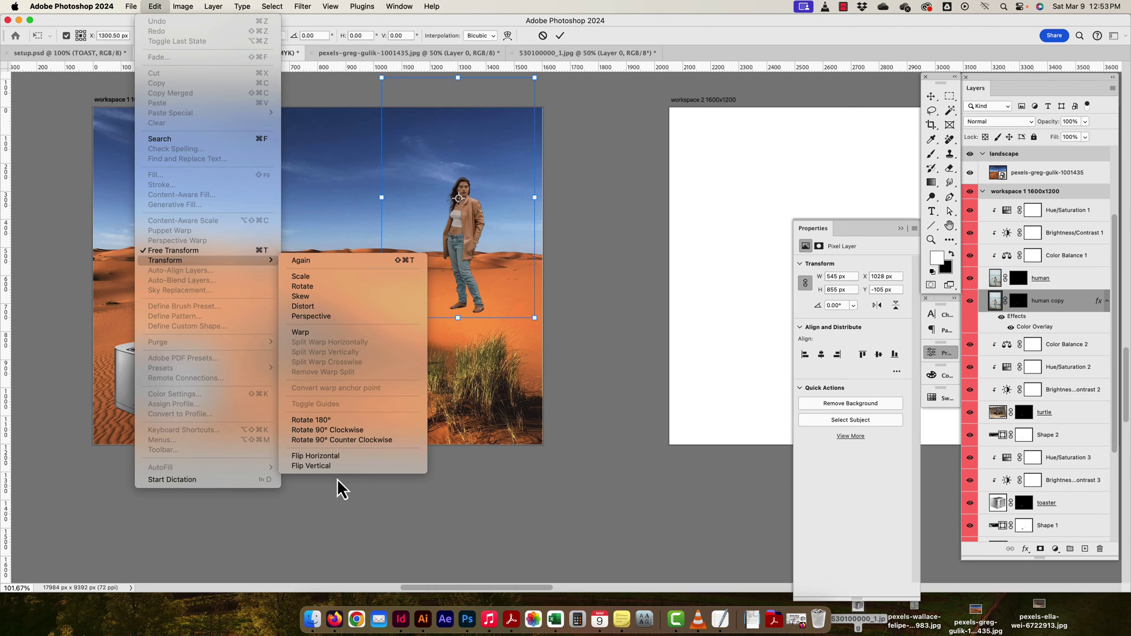
click(331, 463)
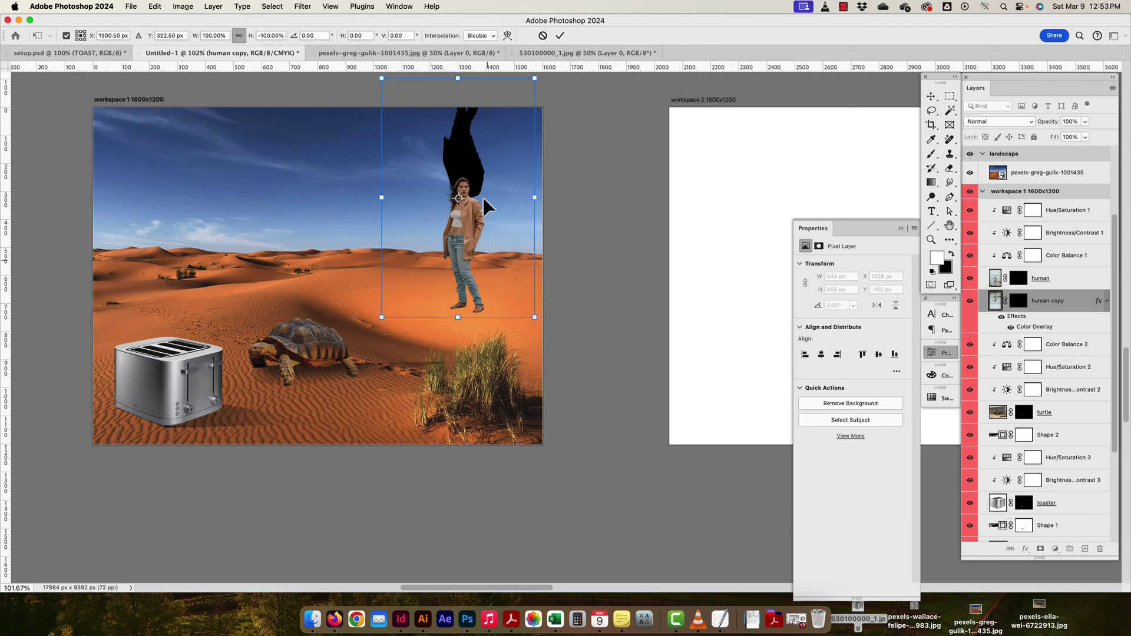
drag(470, 133, 486, 353)
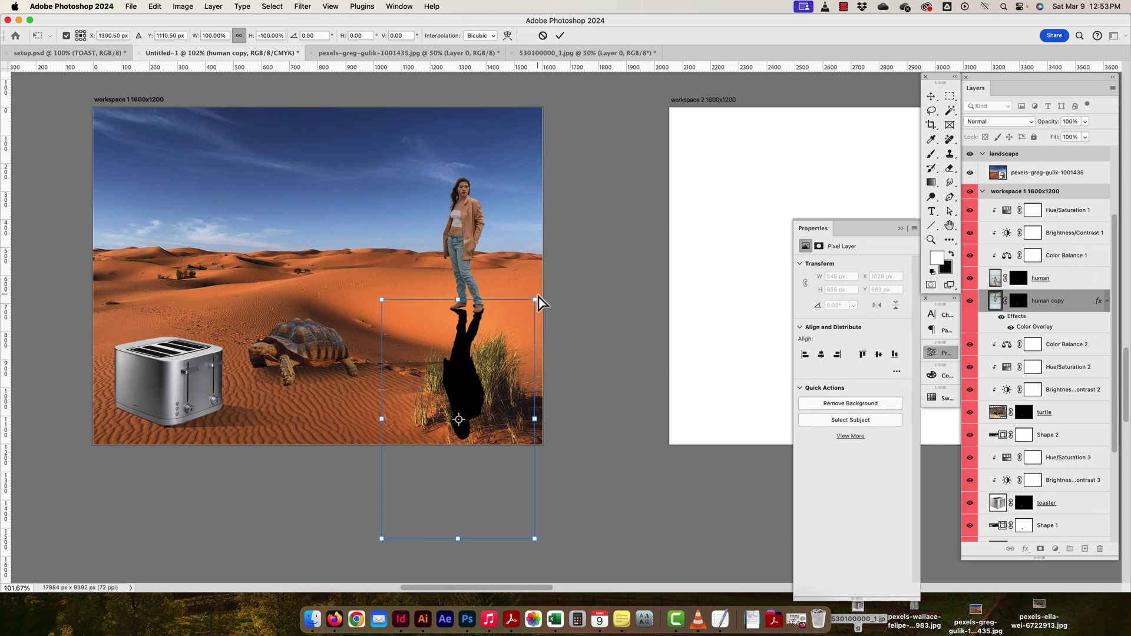
key(super+z)
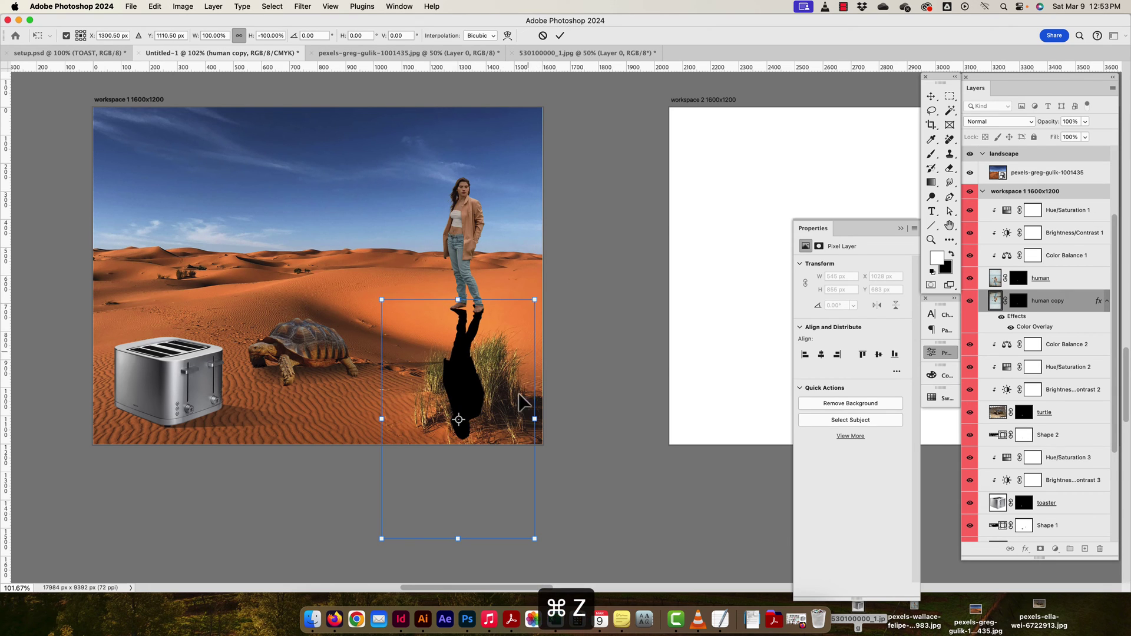
Try to skew the flipped silhouette sideways into a cast shadow, and delete the human copy layer.
key(super+t)
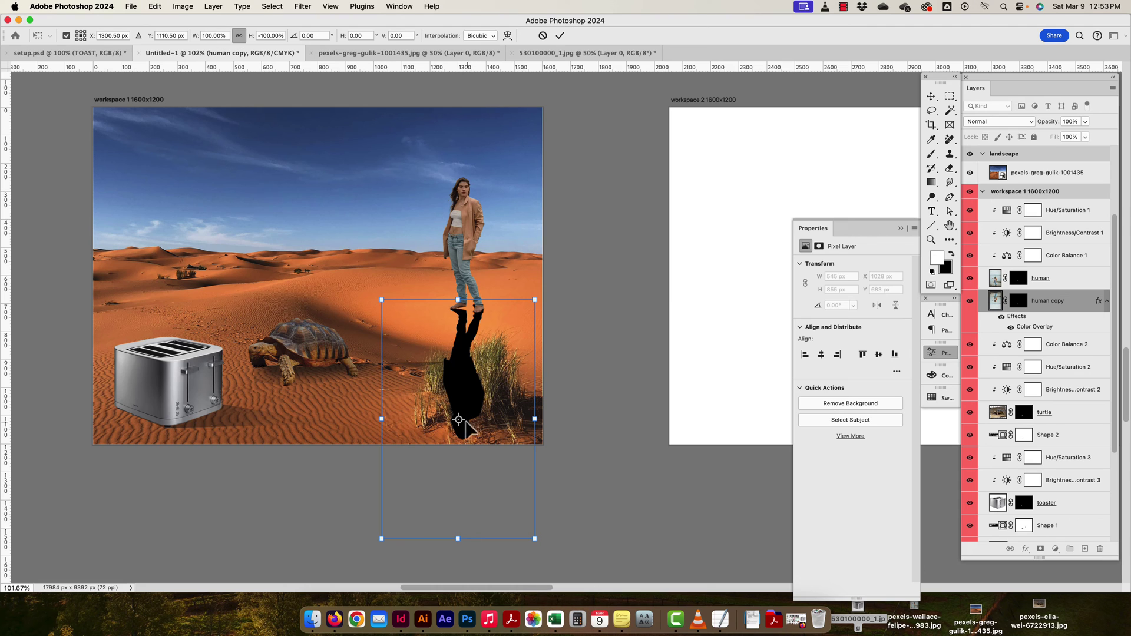
right_click(486, 371)
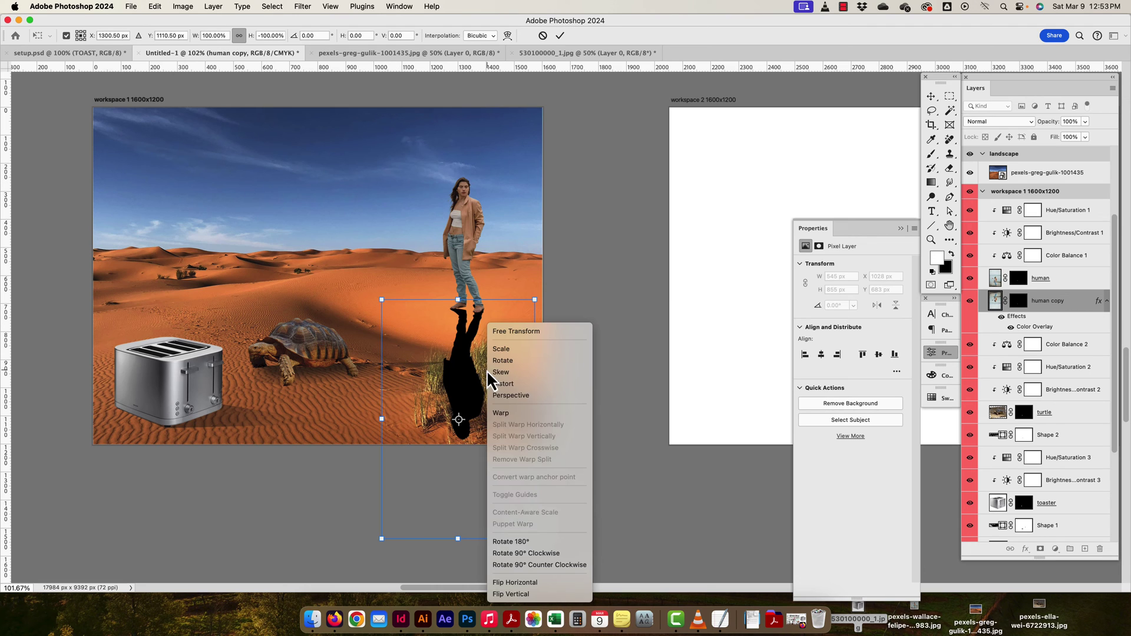
click(517, 372)
drag(458, 540, 893, 386)
drag(557, 336, 518, 326)
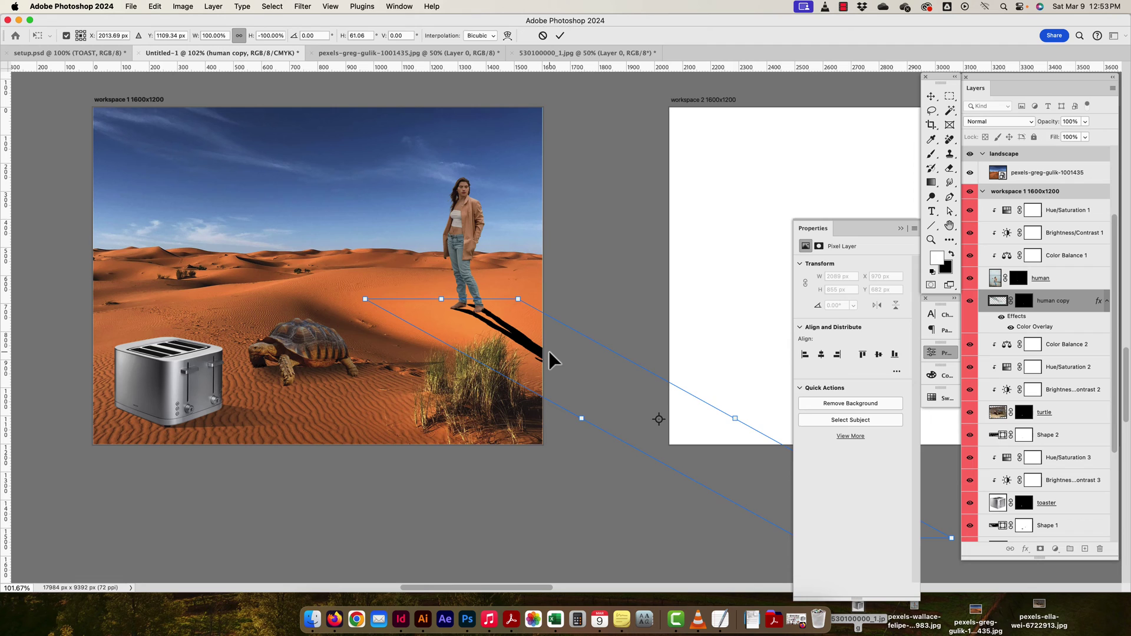
key(Escape)
key(BackSpace)
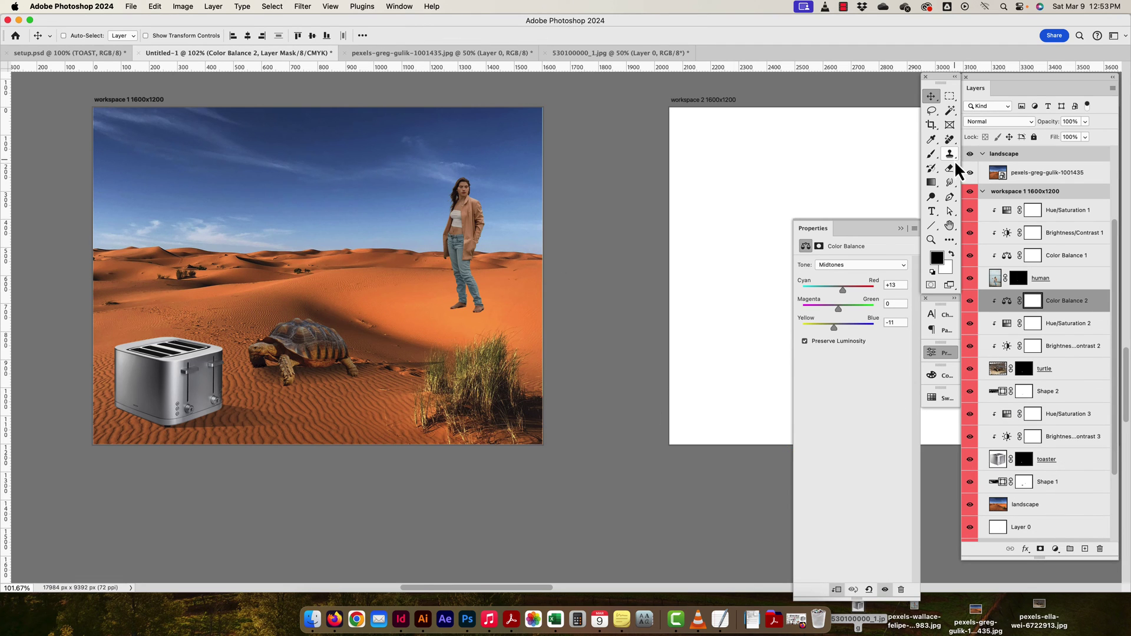
Draw a black pen shape from the woman's feet past the artboard's right edge, about 450 px wide and 30 px high.
click(949, 197)
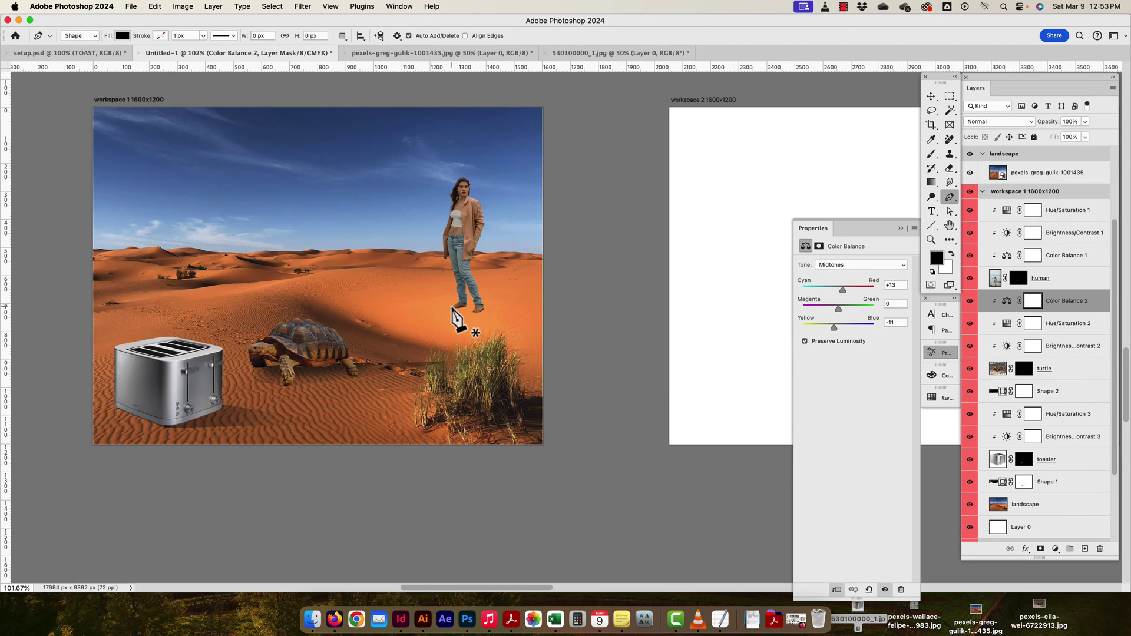
click(451, 308)
click(477, 312)
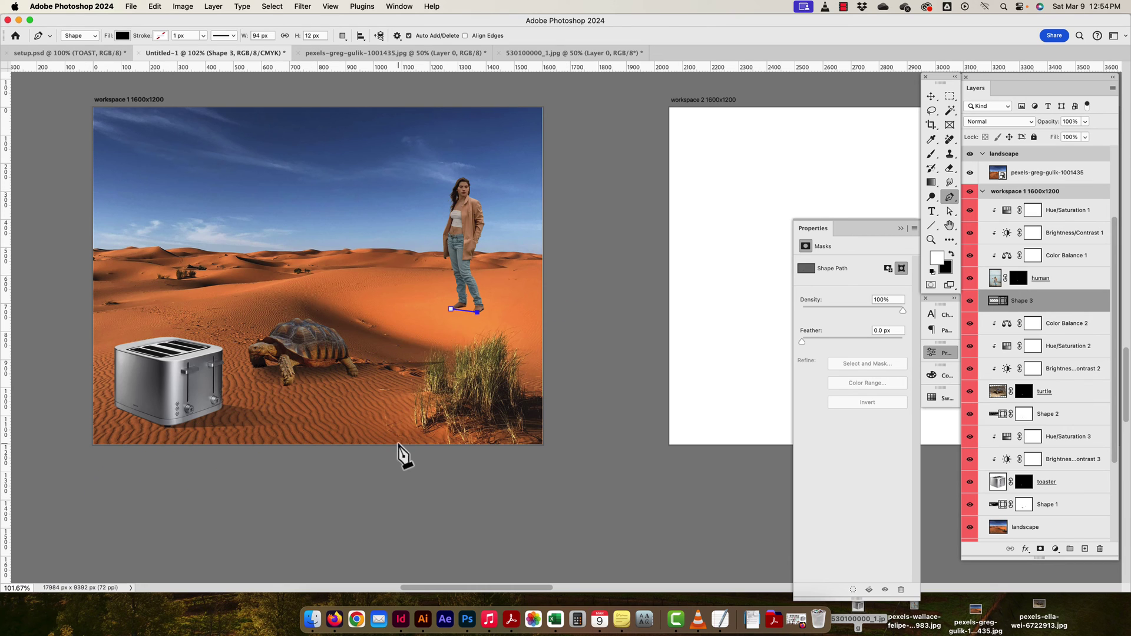
click(577, 305)
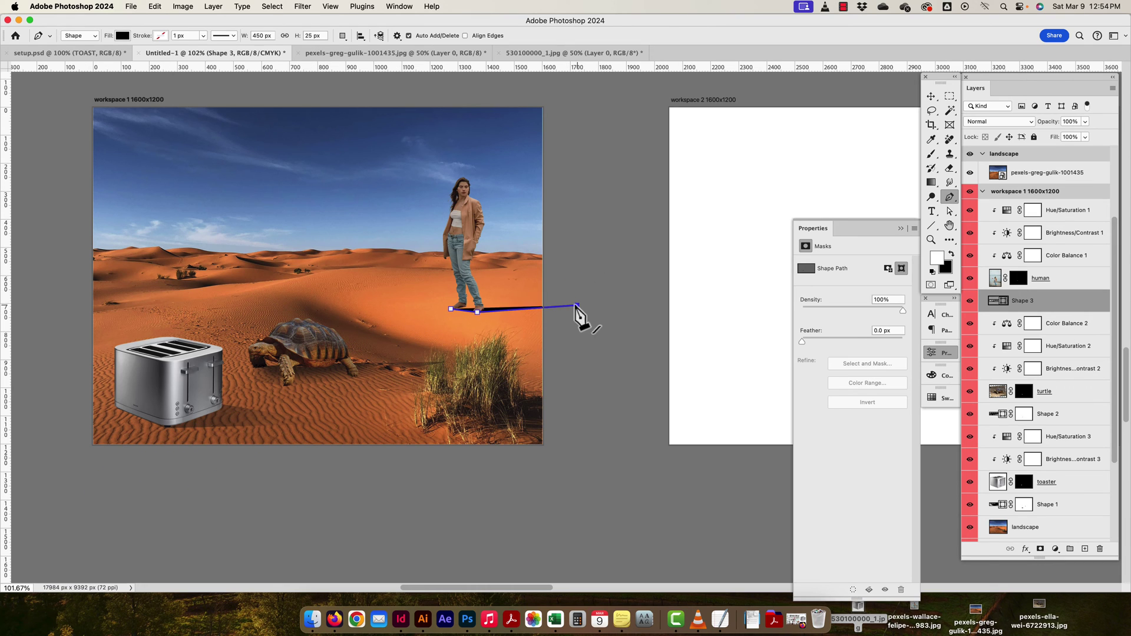
click(477, 312)
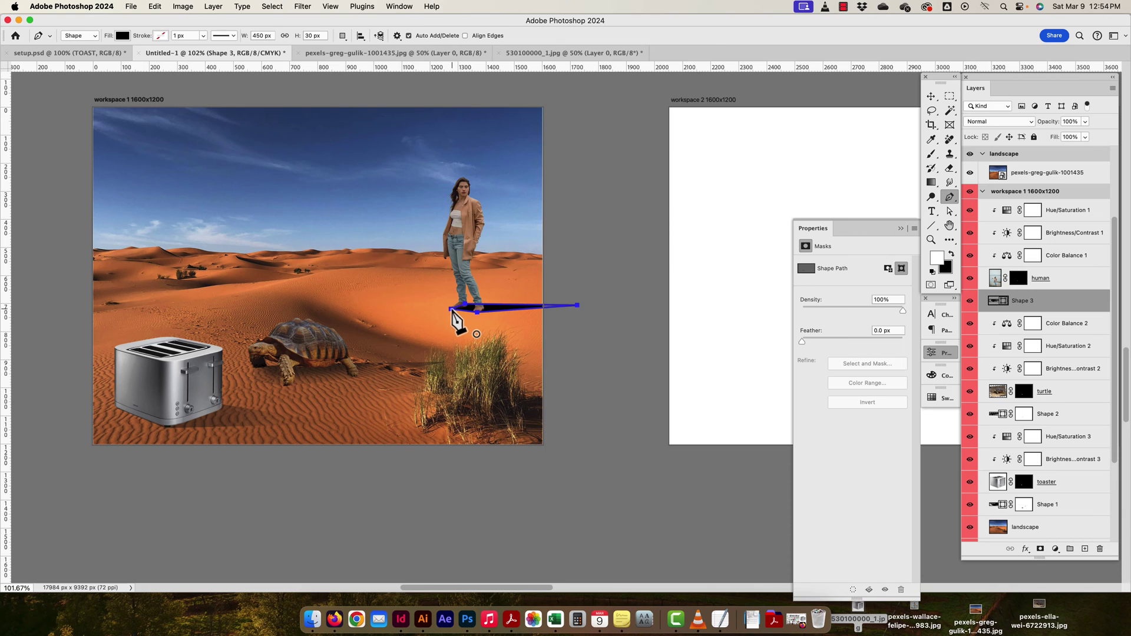
Set the woman's shadow shape to 30% opacity and add a layer mask to it.
key(v)
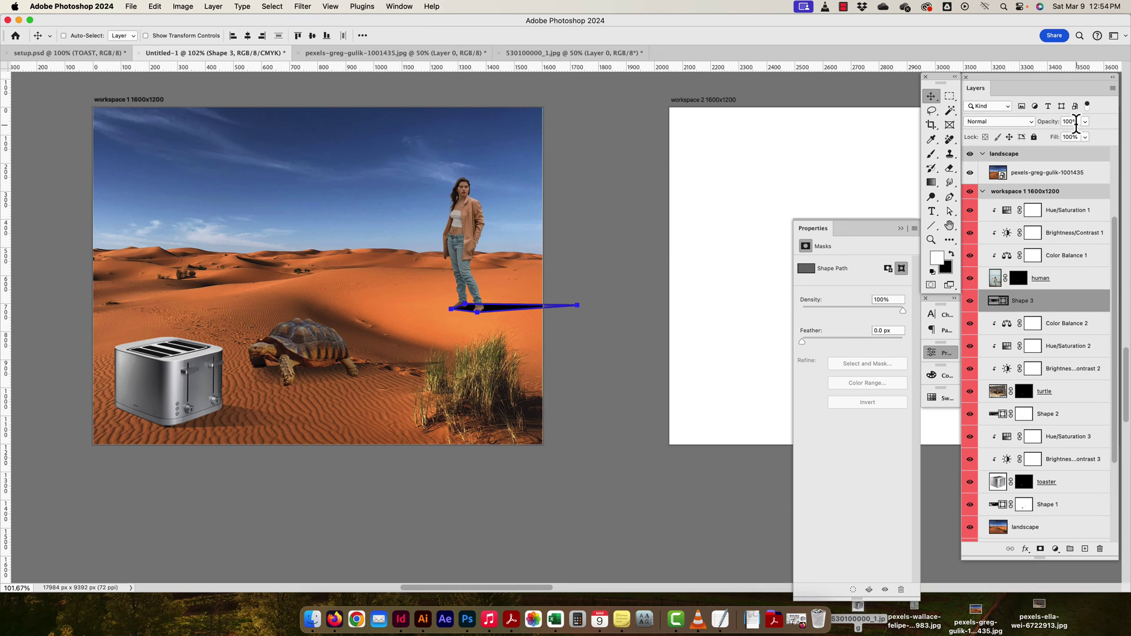
click(1071, 122)
key(shift+Down)
key(shift+Down)
key(shift+Down)
key(shift+Down)
key(shift+Down)
key(shift+Down)
key(shift+Down)
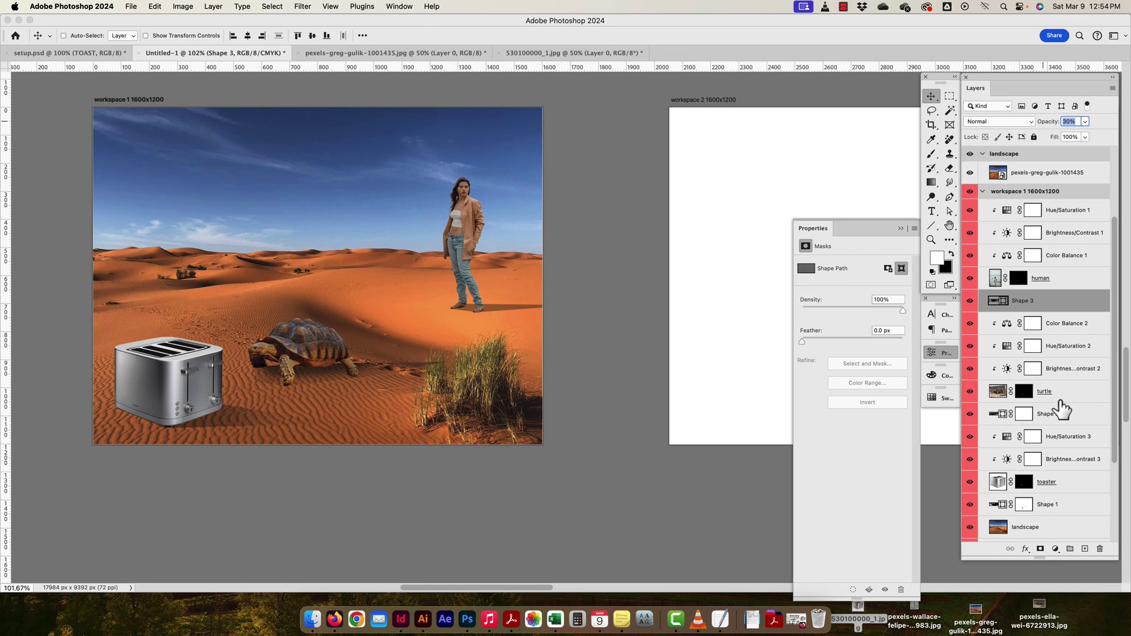
click(1040, 549)
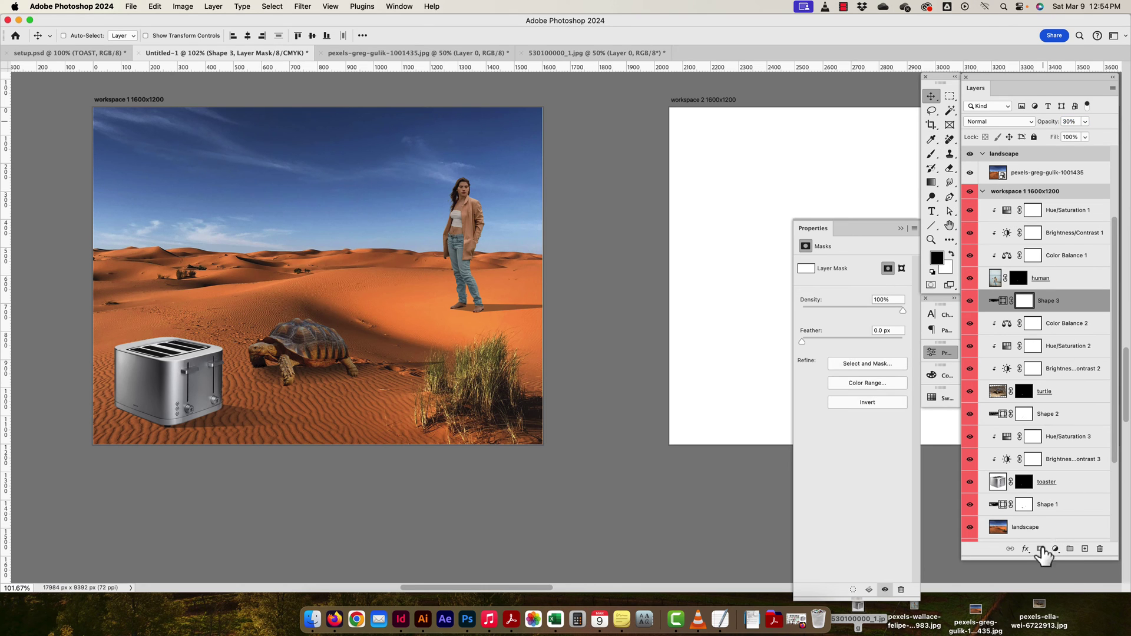
Fade the far end of the woman's shadow by painting black on its mask with a 250 px brush at 10% opacity.
click(931, 154)
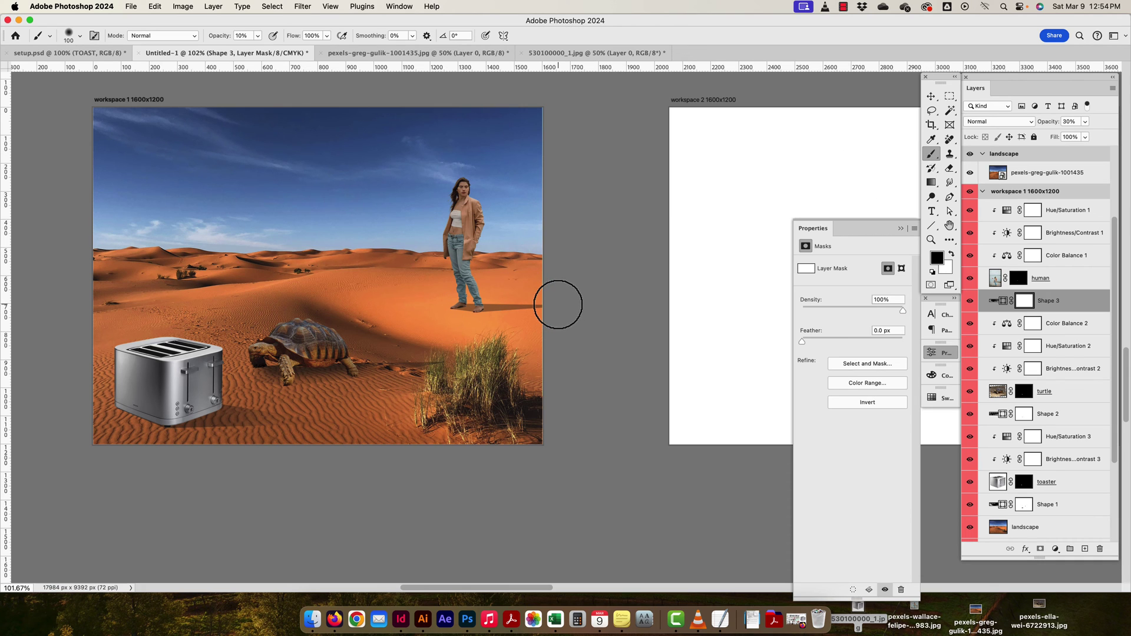
key(bracketright)
key(bracketright)
key(bracketright)
key(bracketright)
key(bracketright)
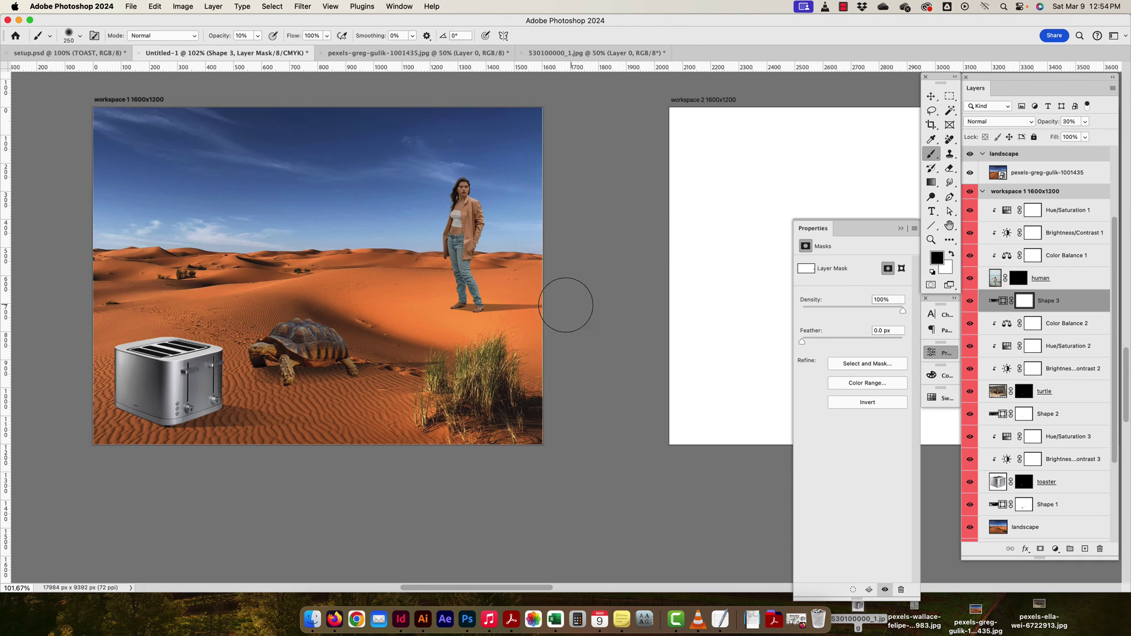
drag(573, 300, 543, 309)
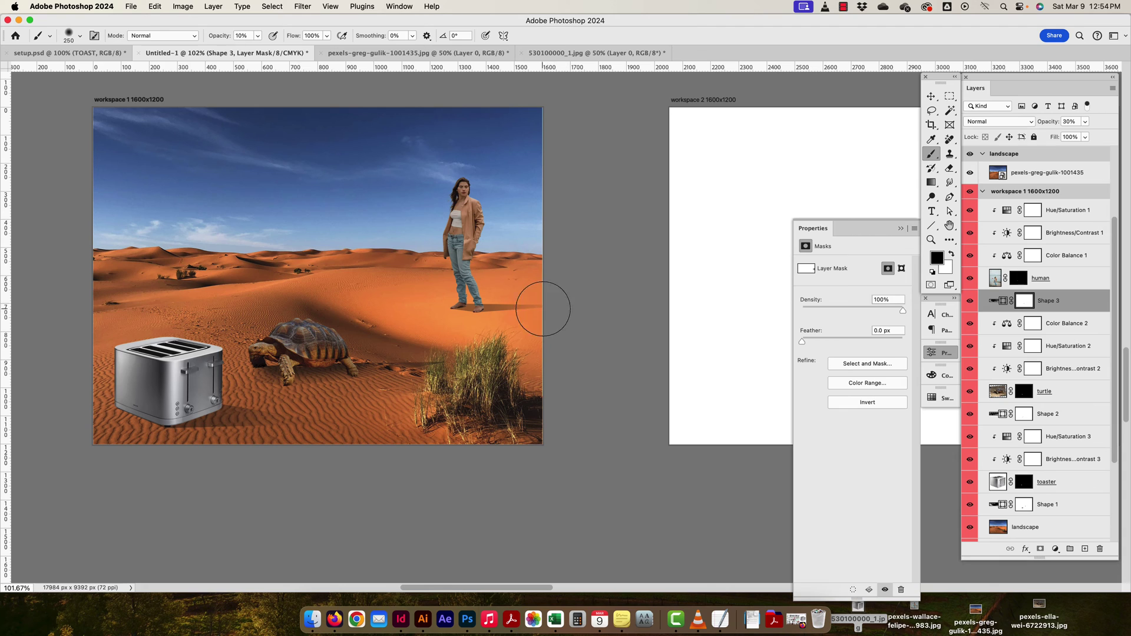
click(930, 97)
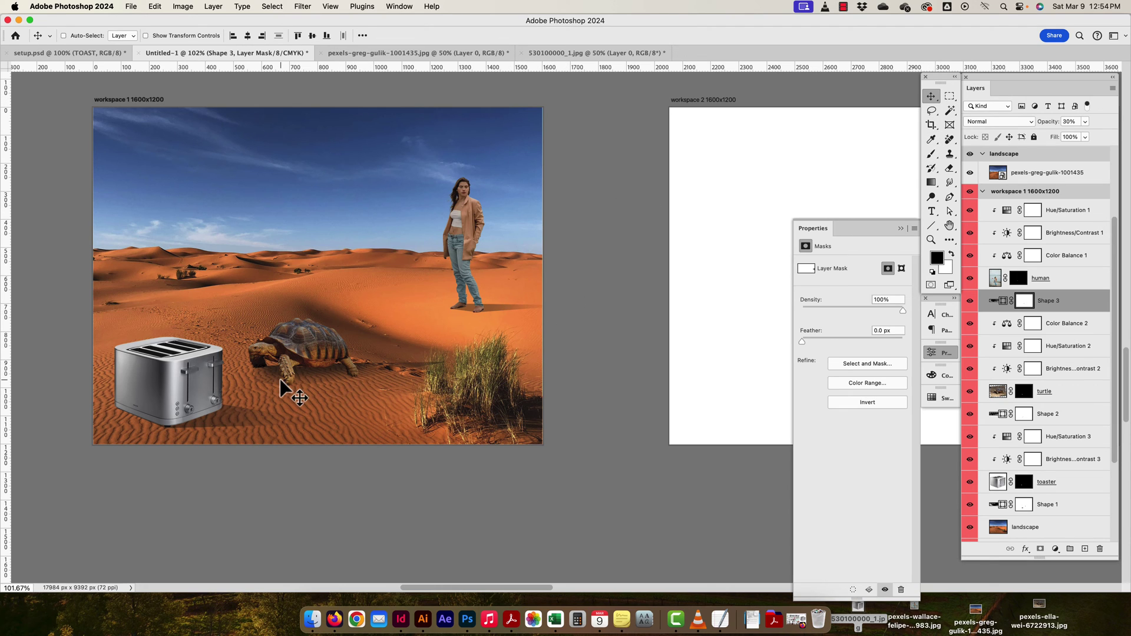
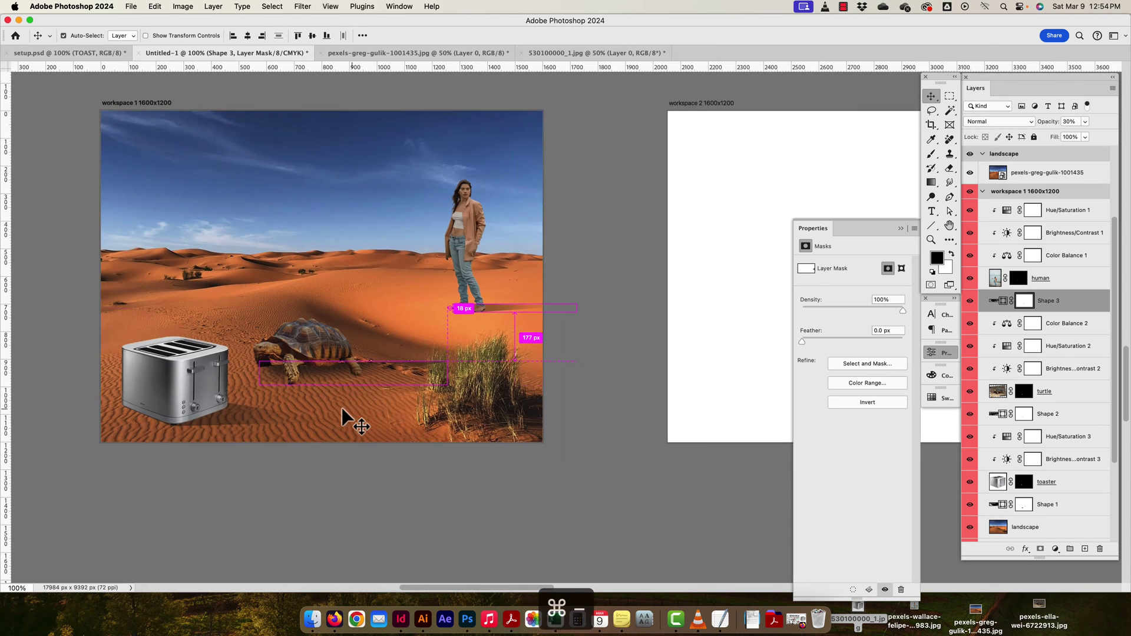
Group the woman's layer, its three adjustment layers and the Shape 3 shadow into an orange-labelled group named "humna".
key(super+minus)
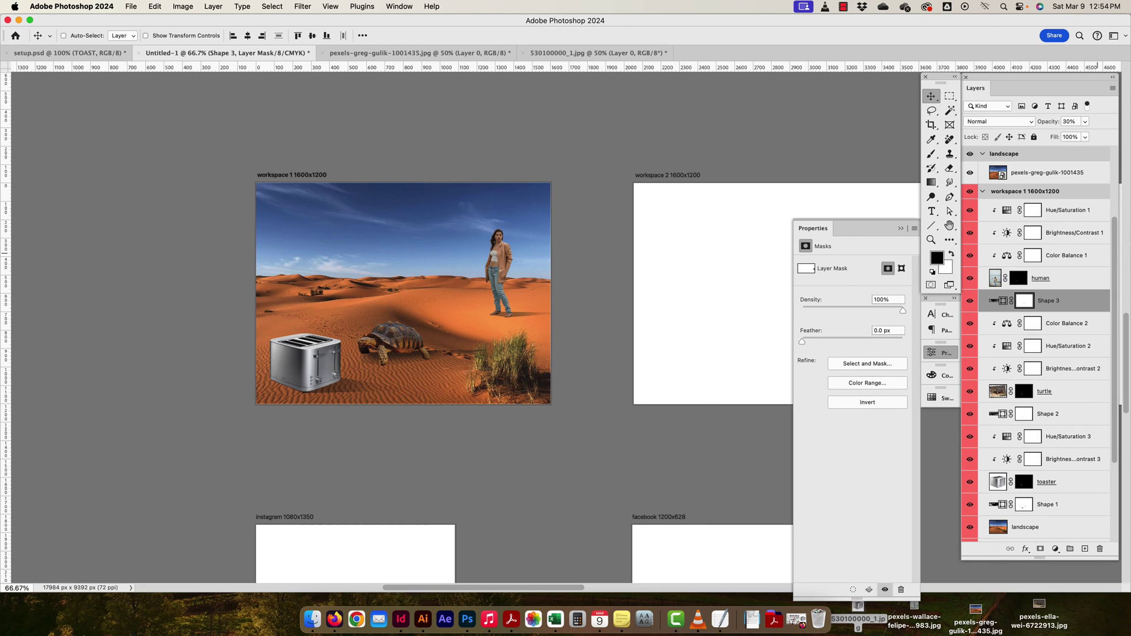
click(1063, 285)
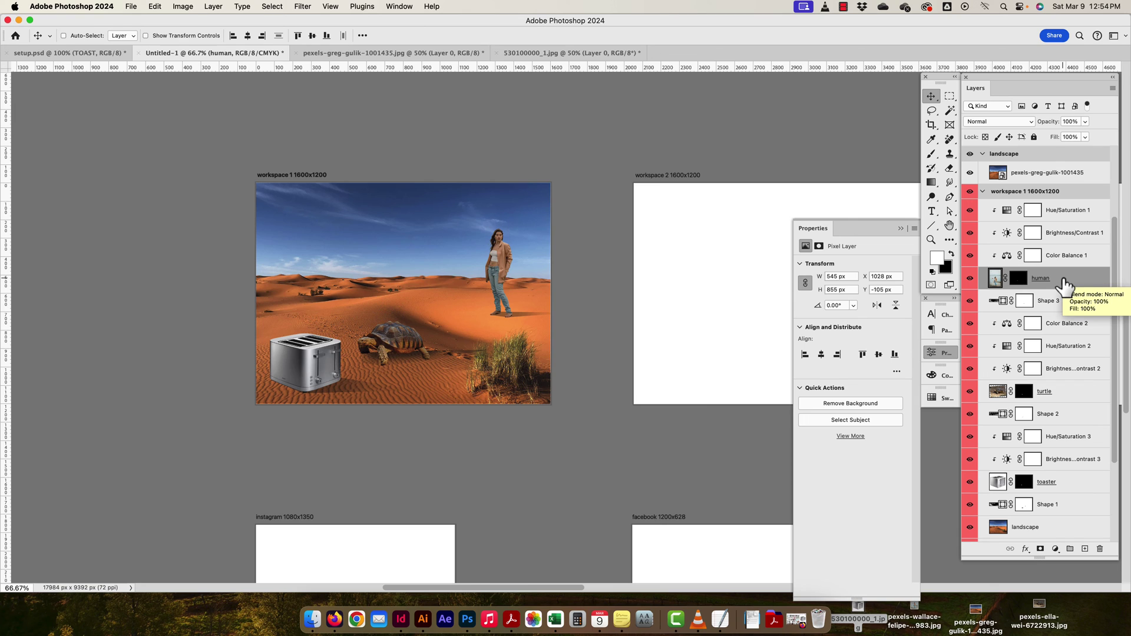
click(1070, 301)
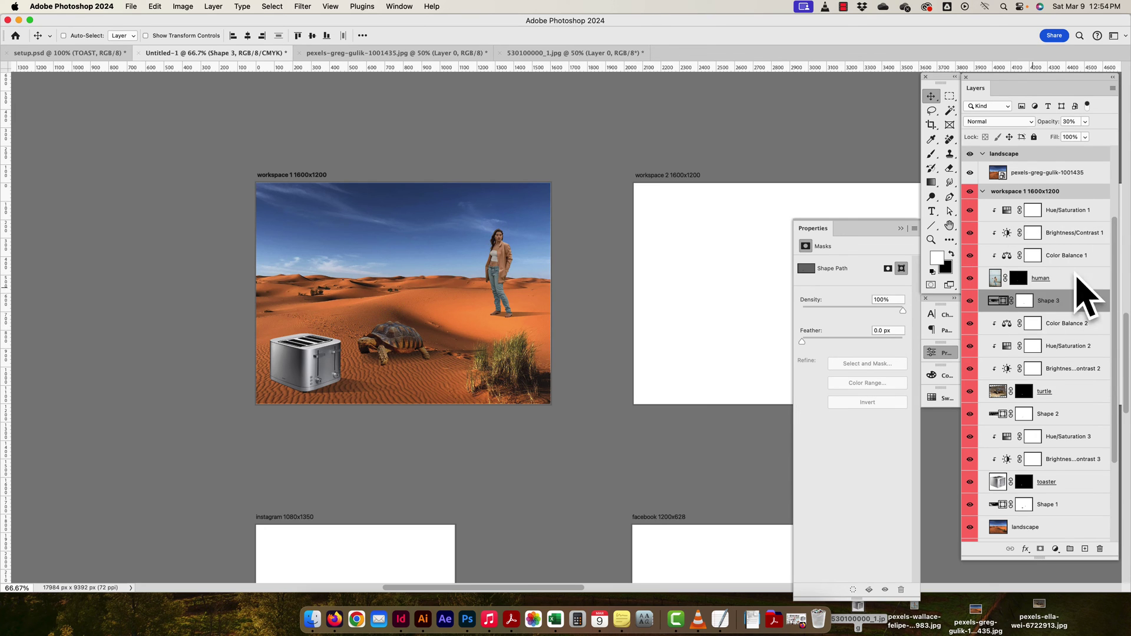
shift+click(1067, 212)
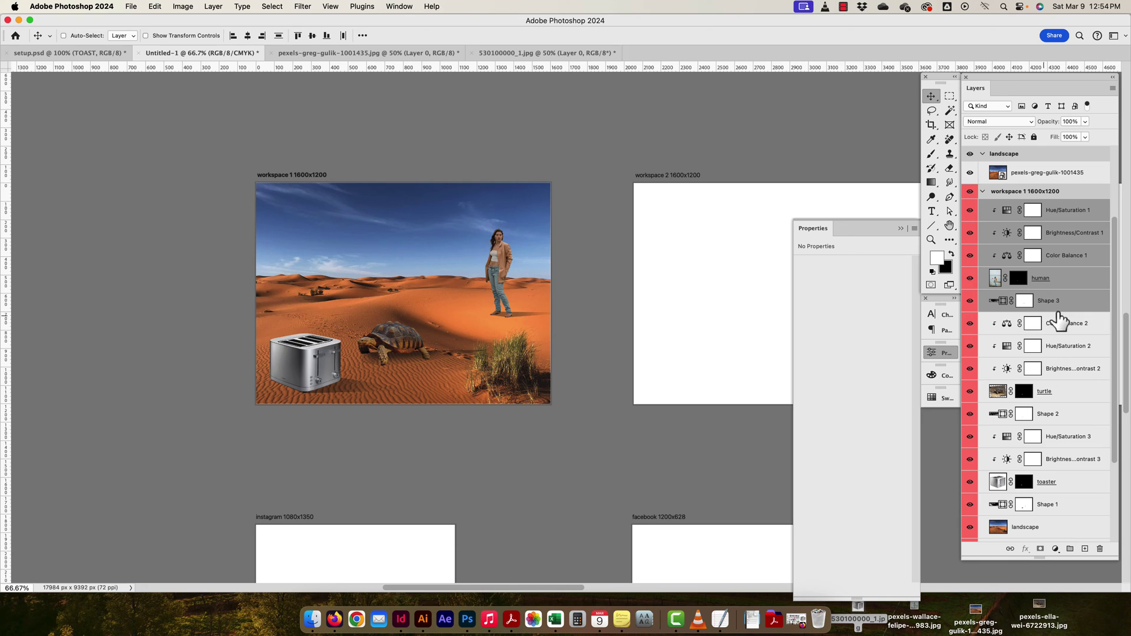
key(super)
click(1113, 89)
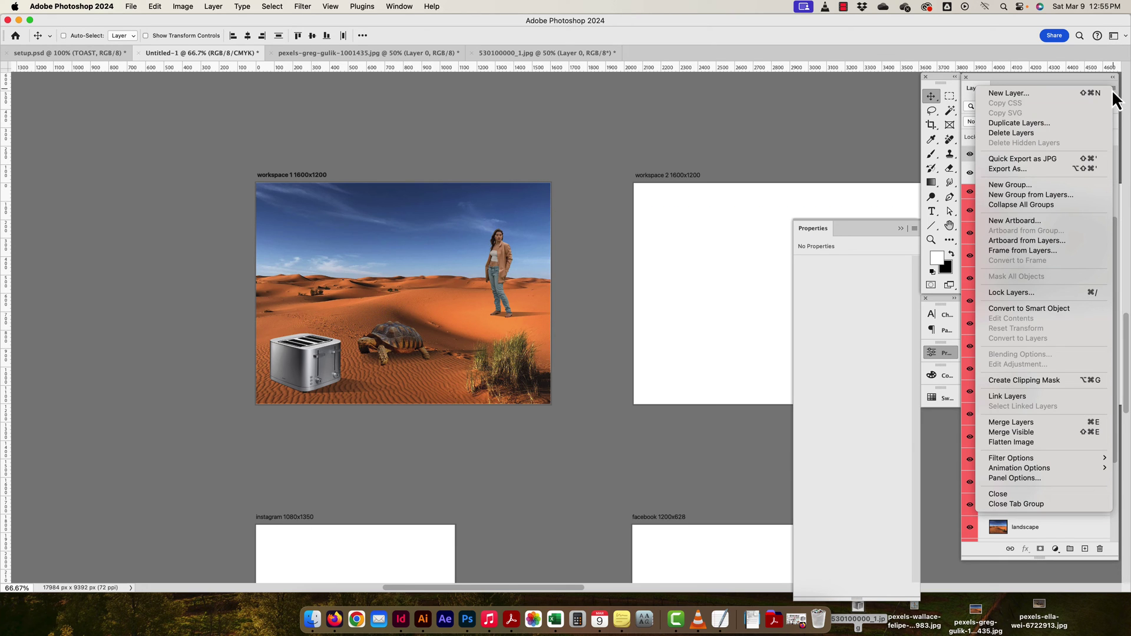
click(1015, 195)
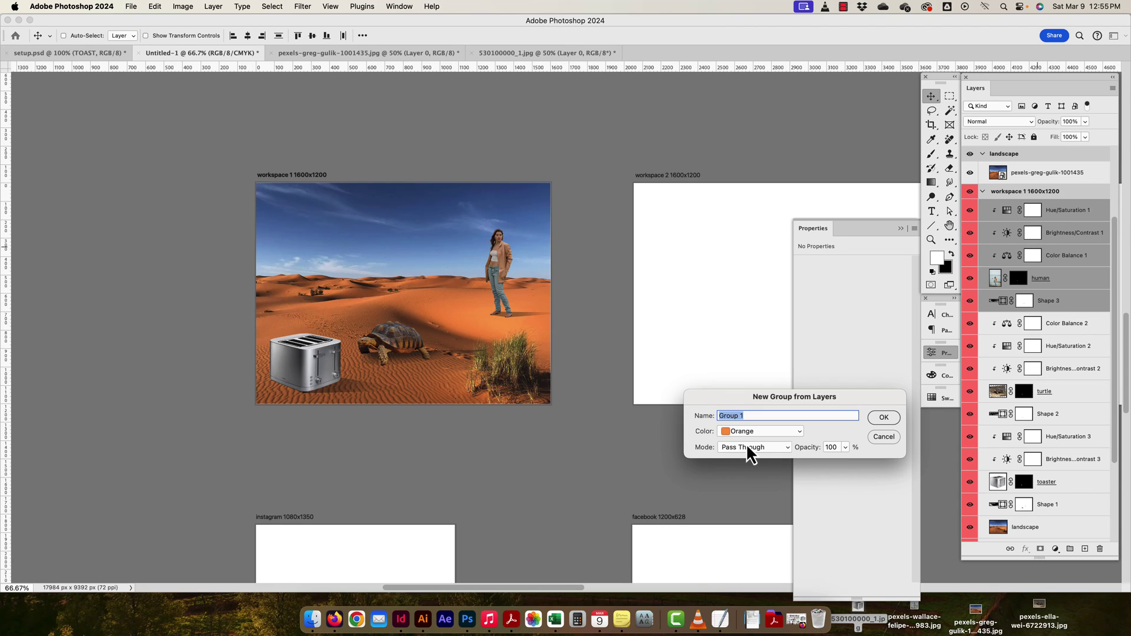
text(humna)
key(Return)
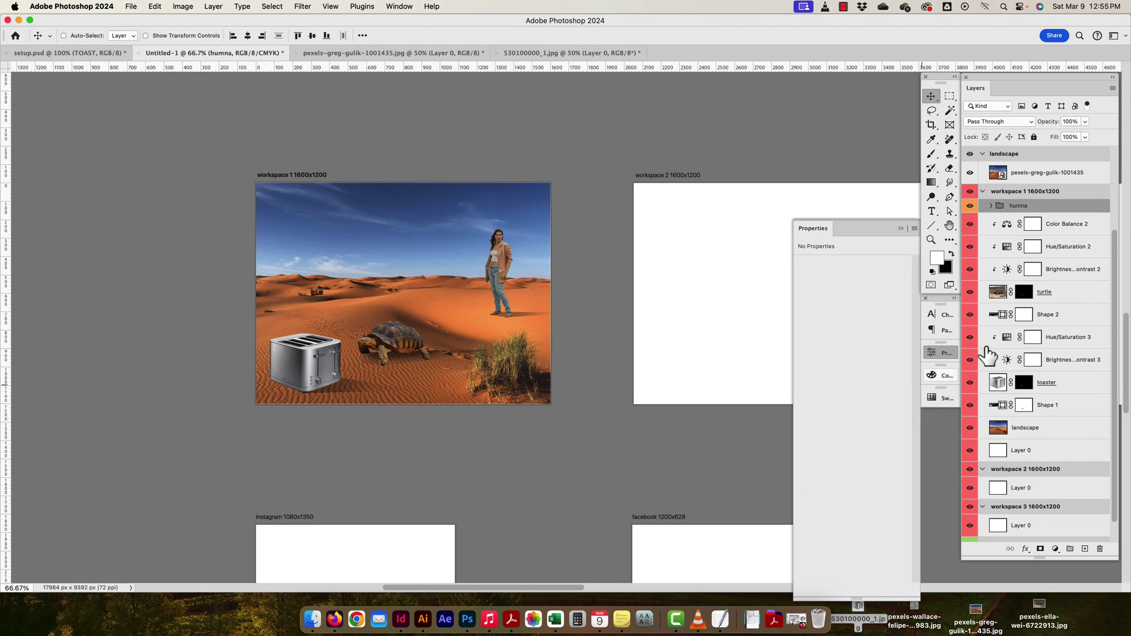
Rename the woman's group as "human" and set its colour label to red.
double_click(1019, 205)
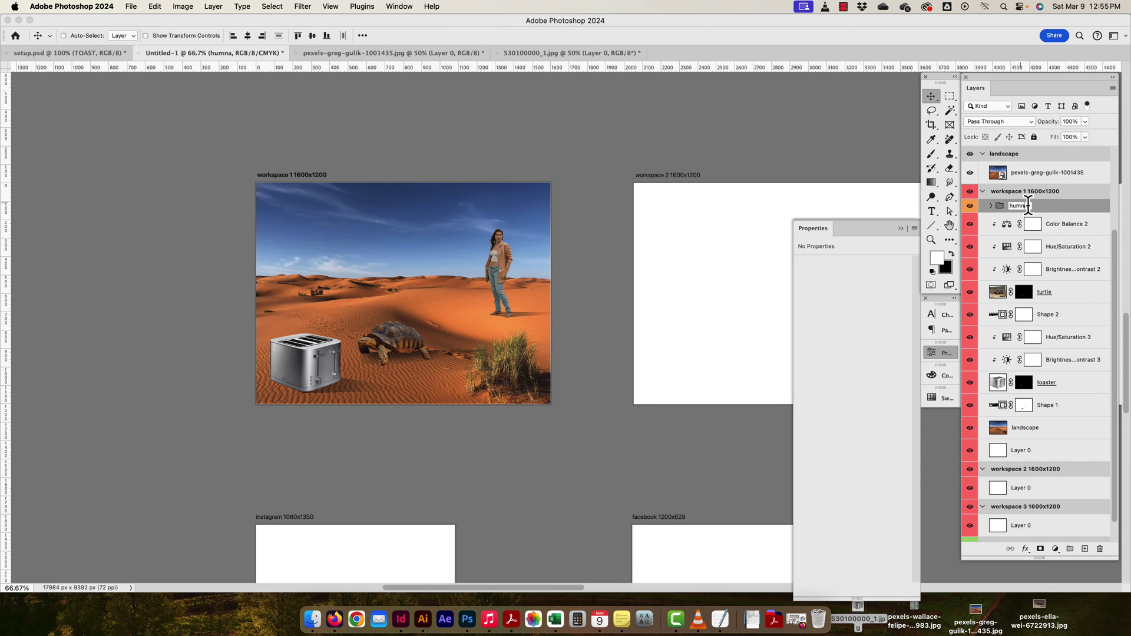
key(BackSpace)
key(BackSpace)
text(a)
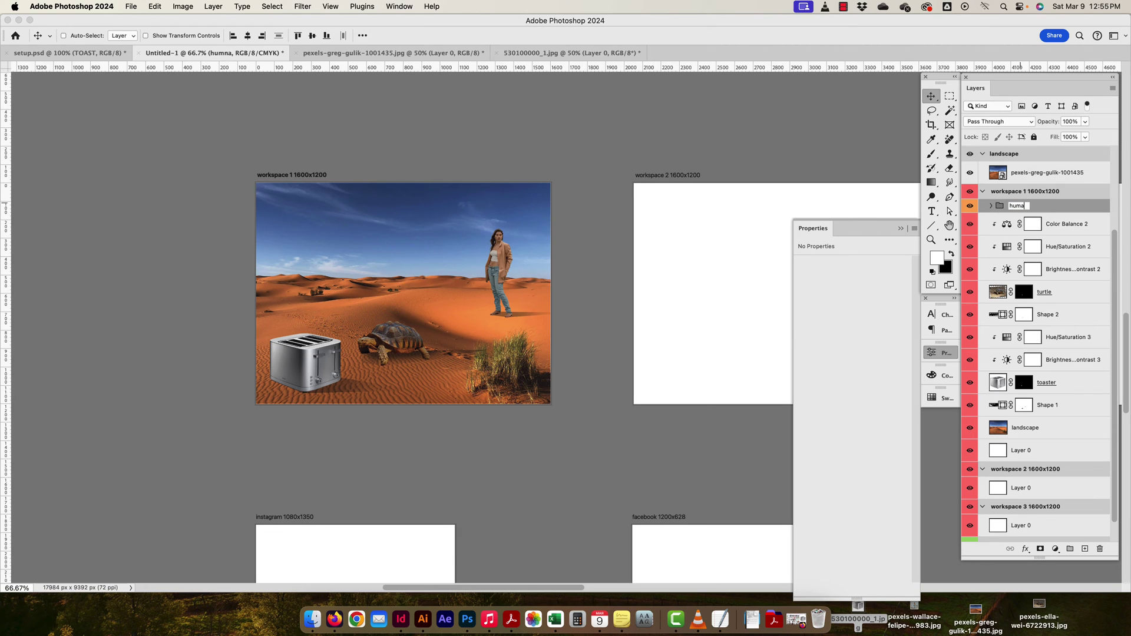
key(Return)
right_click(969, 213)
click(995, 255)
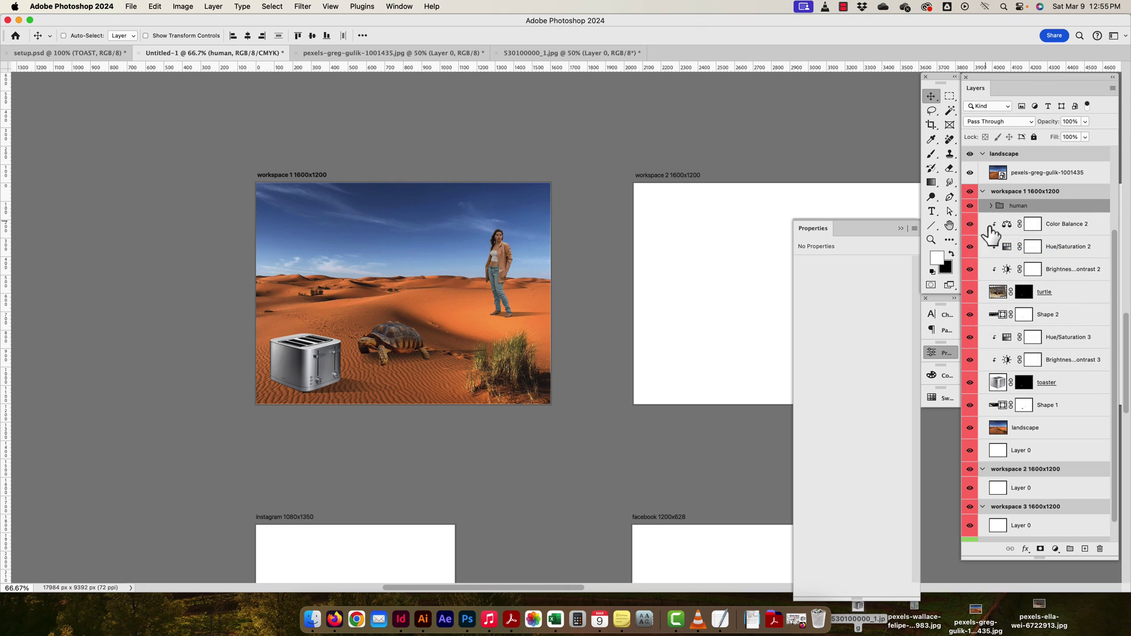
Group the turtle layer, its three adjustment layers and the Shape 2 shadow into a group named "turtle".
click(1060, 231)
shift+click(1060, 318)
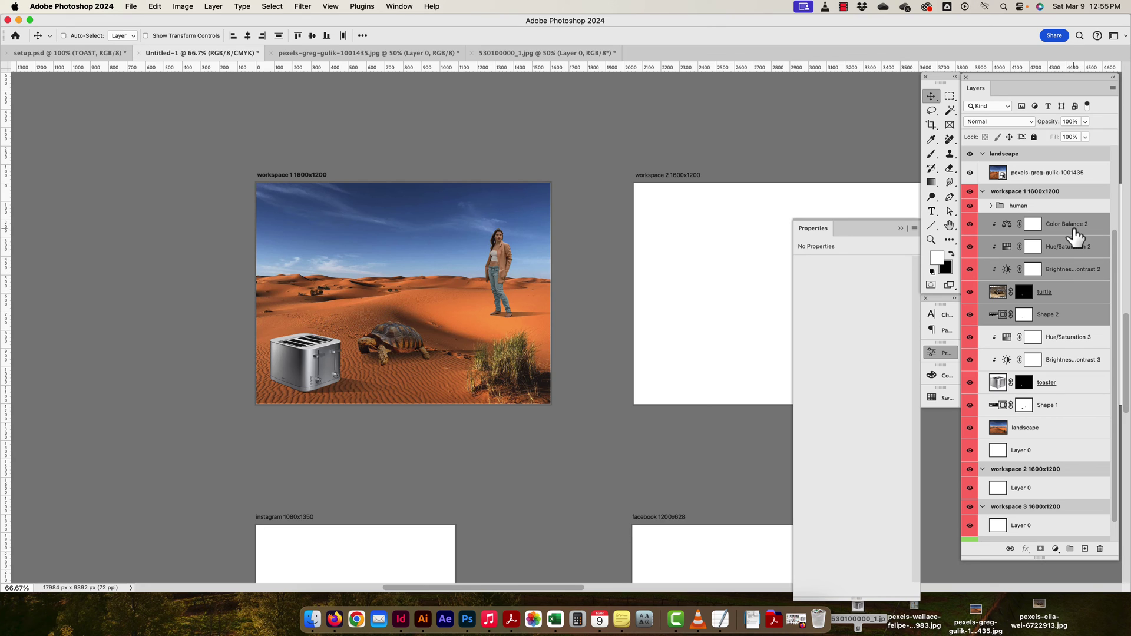
key(super+g)
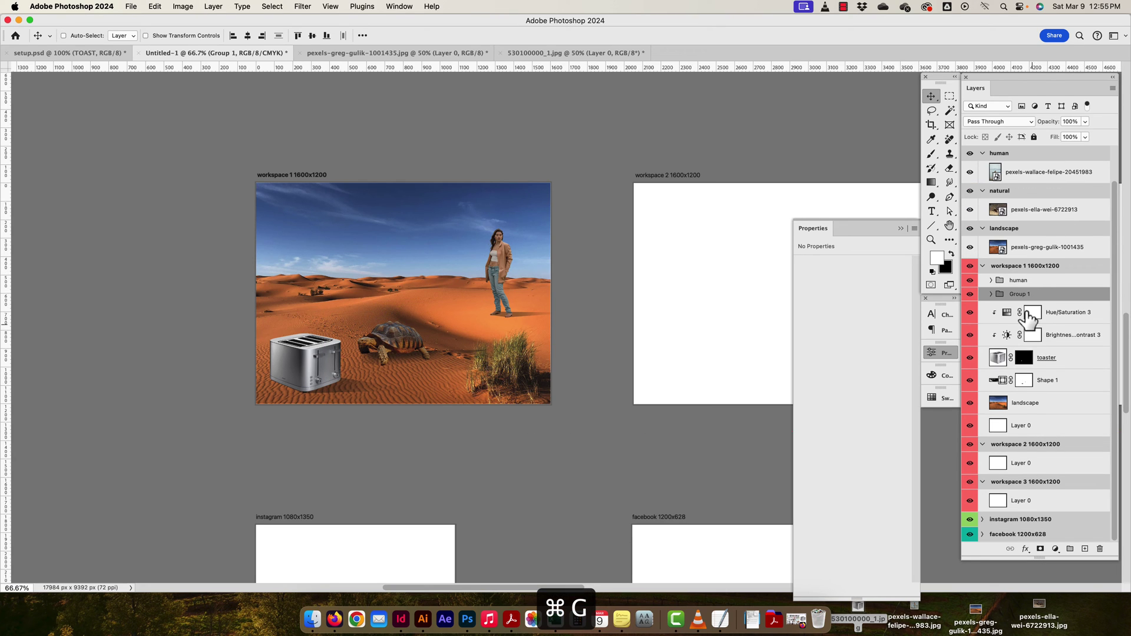
double_click(1019, 294)
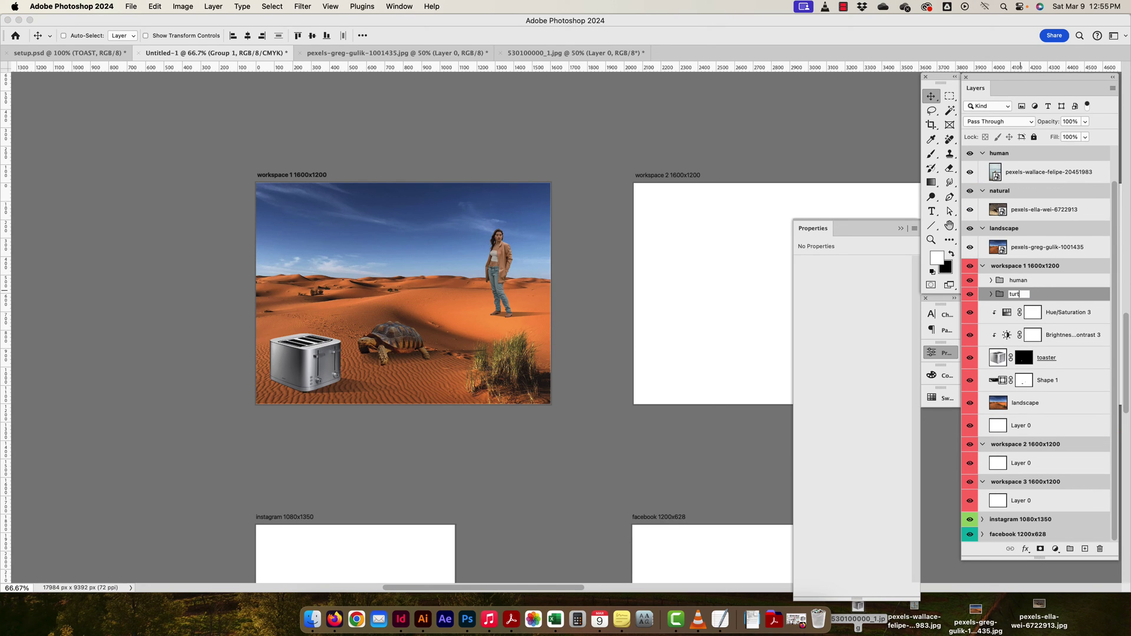
key(Return)
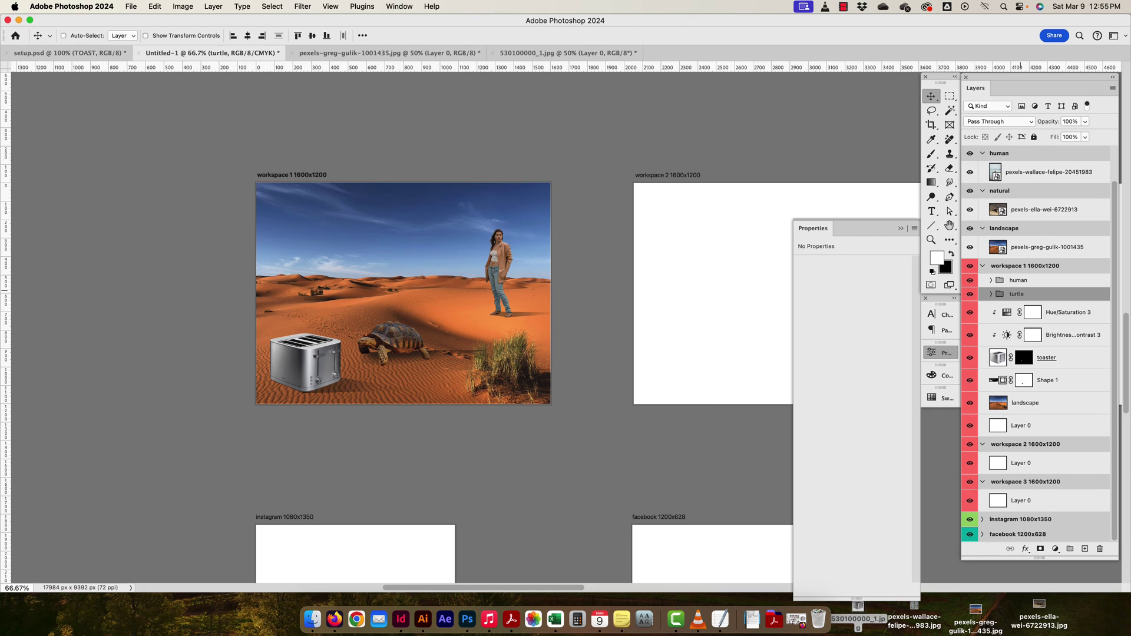
Select the toaster layer together with its two adjustment layers and the Shape 1 shadow.
click(1065, 318)
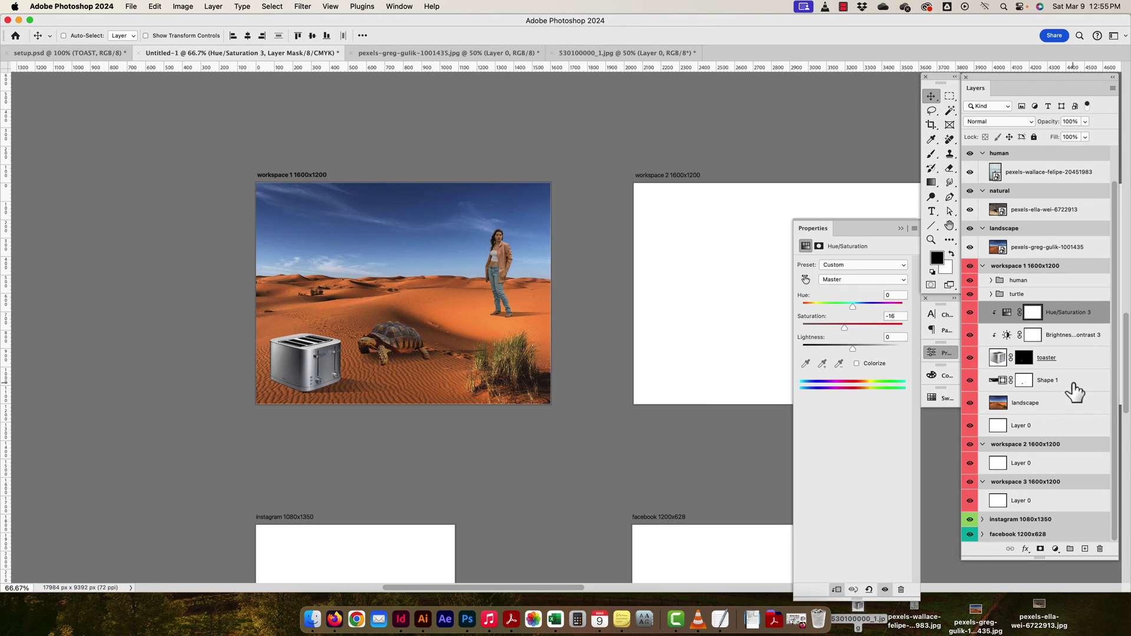
shift+click(1071, 389)
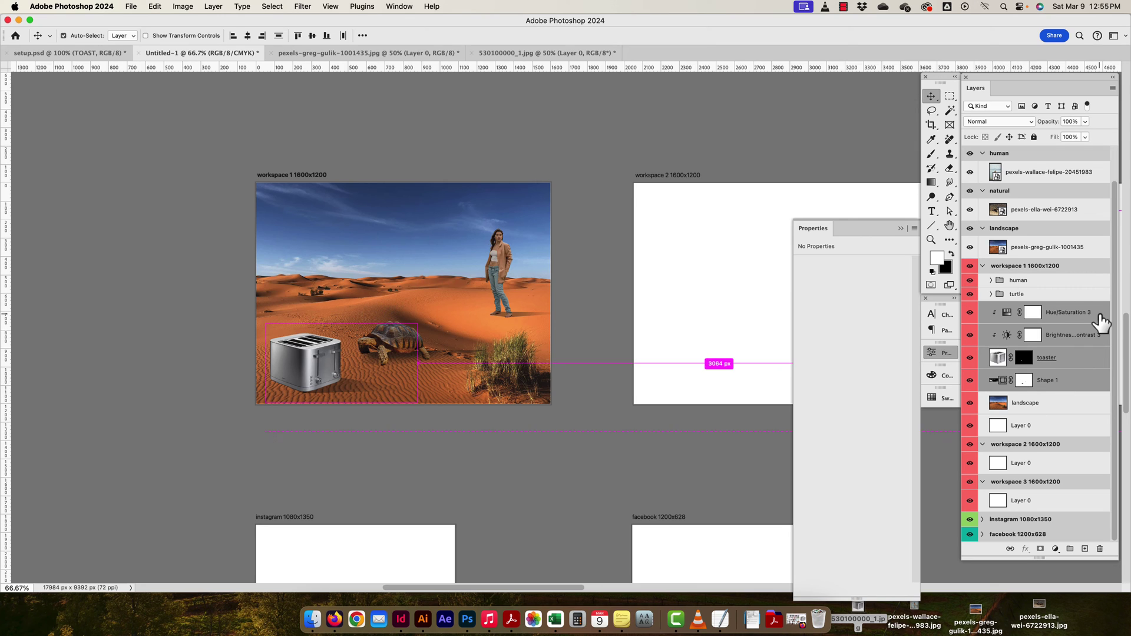
Group the selected toaster image, its shadow shape and its adjustment layers, and name the group "toaster".
key(super+g)
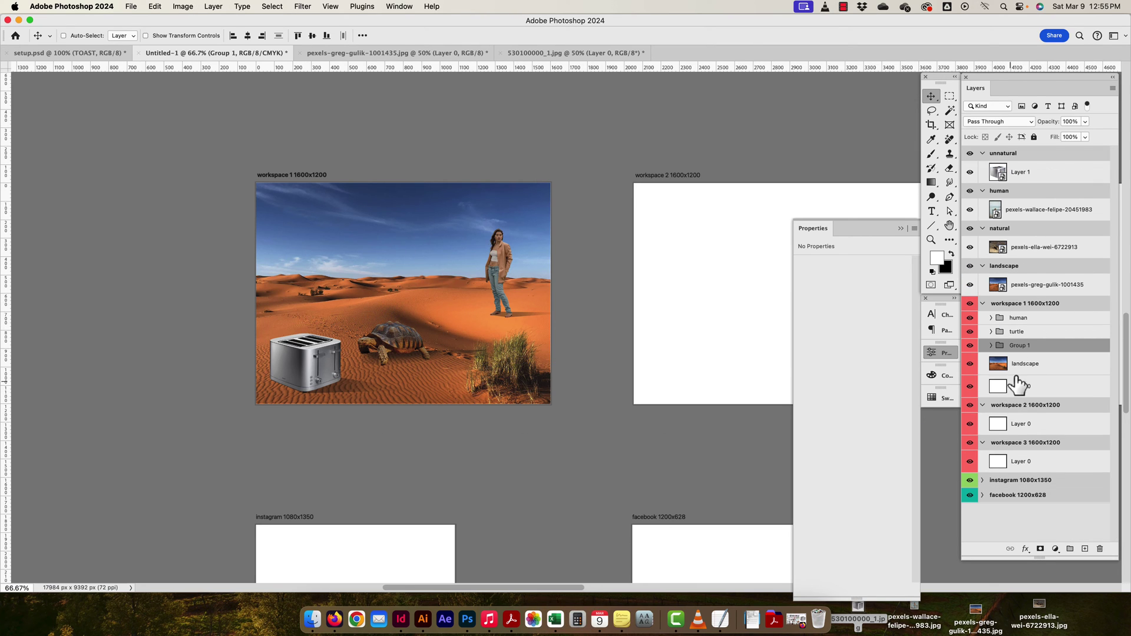
double_click(1018, 346)
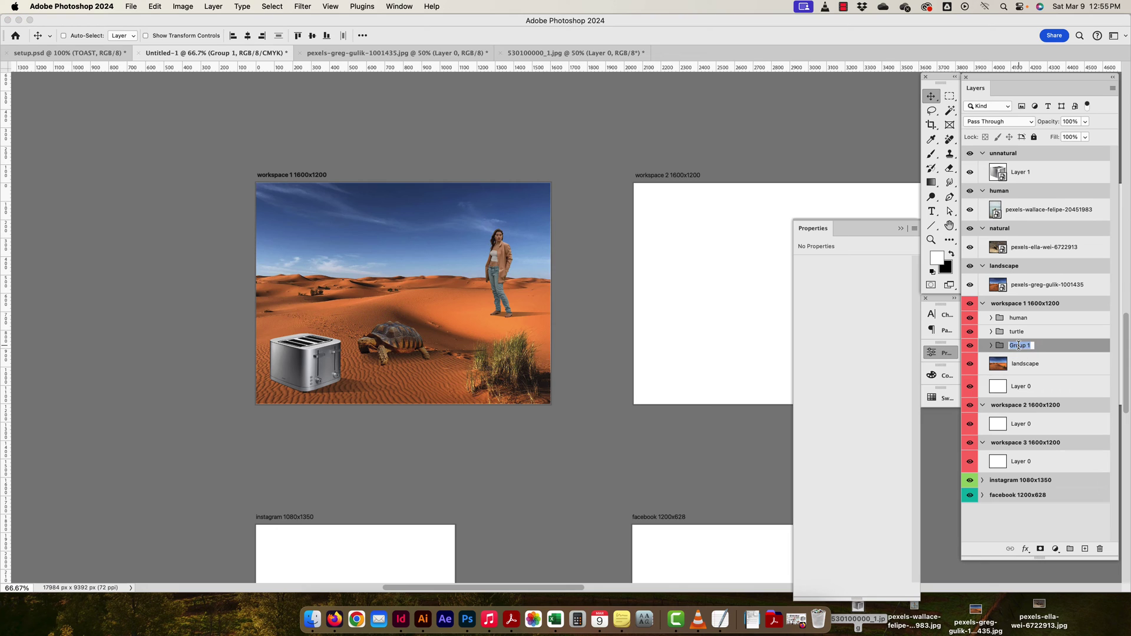
text(toaster)
key(Return)
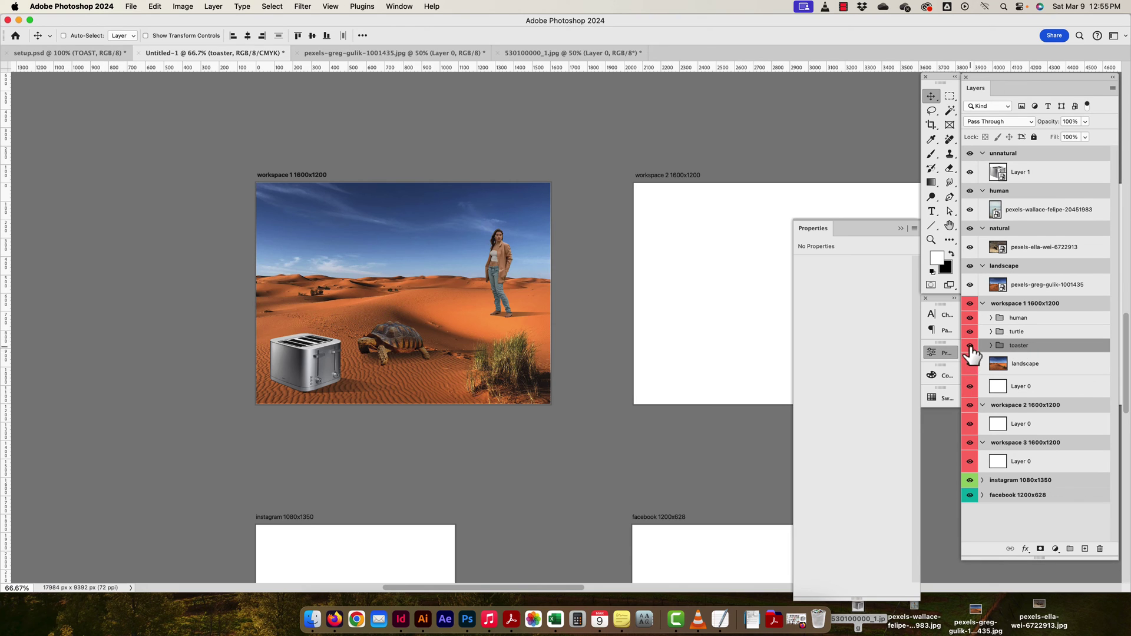
Check what each part of workspace 1 contains by hiding and reshowing the human, turtle, toaster and landscape items.
click(970, 318)
click(969, 318)
click(970, 332)
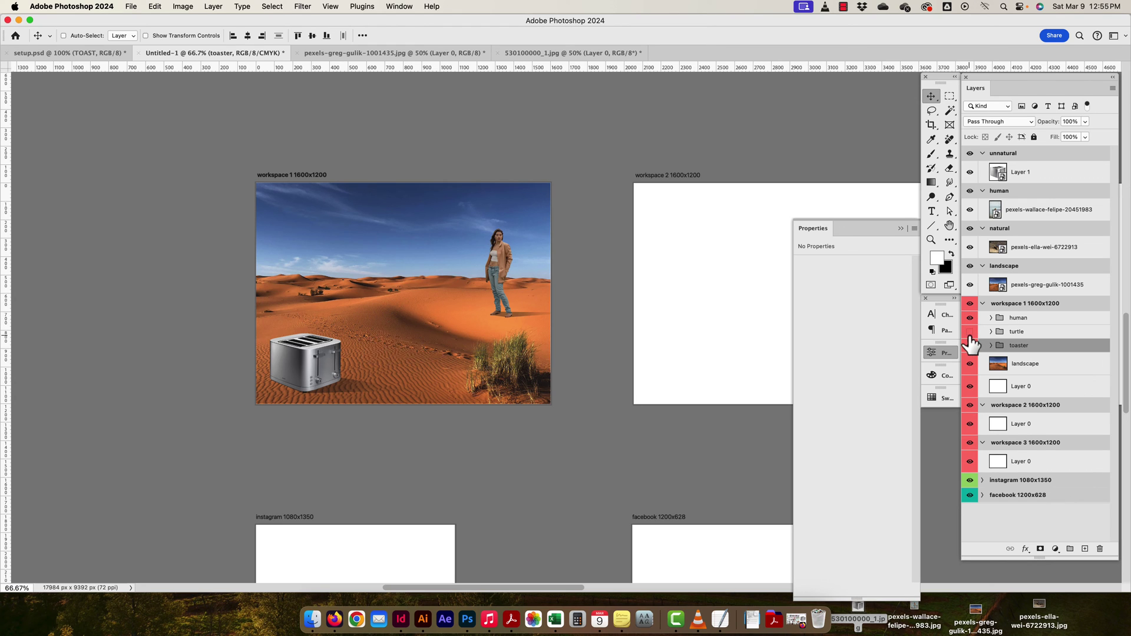
click(969, 332)
click(969, 345)
click(969, 345)
click(970, 363)
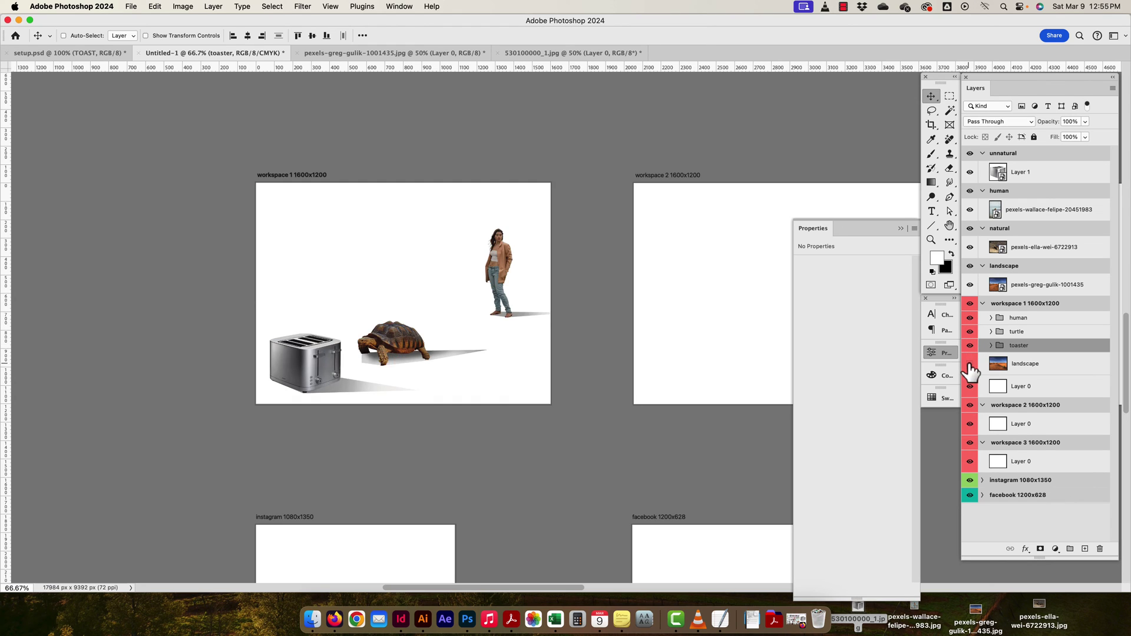
click(970, 364)
Put the landscape layer in its own group named "landscape" and delete the blank Layer 0 from workspace 1.
click(1031, 365)
key(super+g)
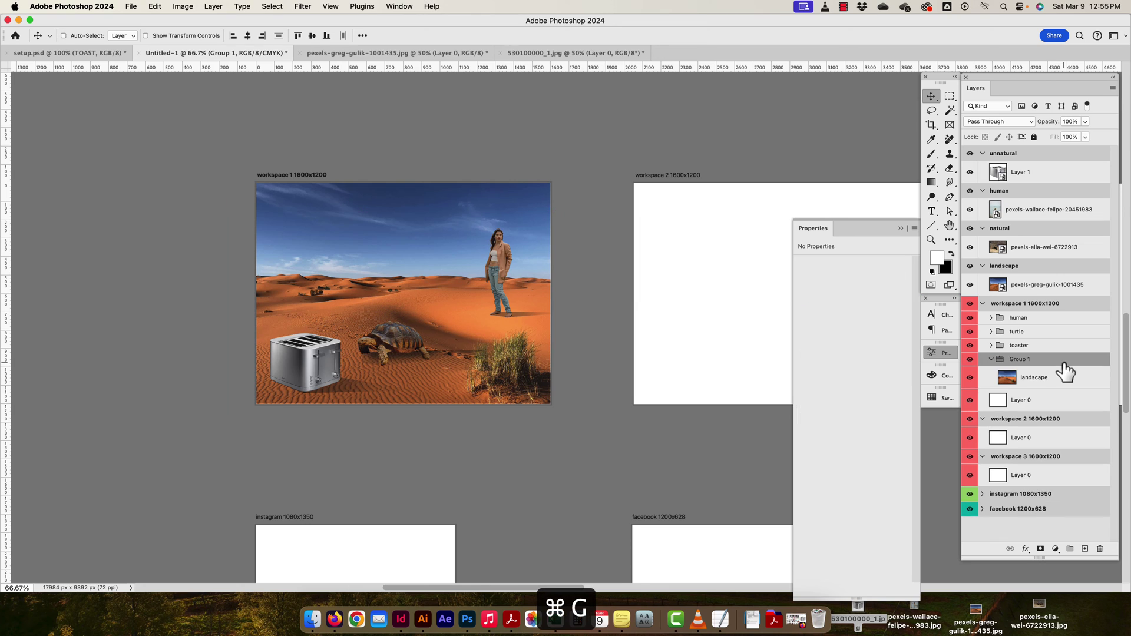
double_click(1018, 360)
text(landscape)
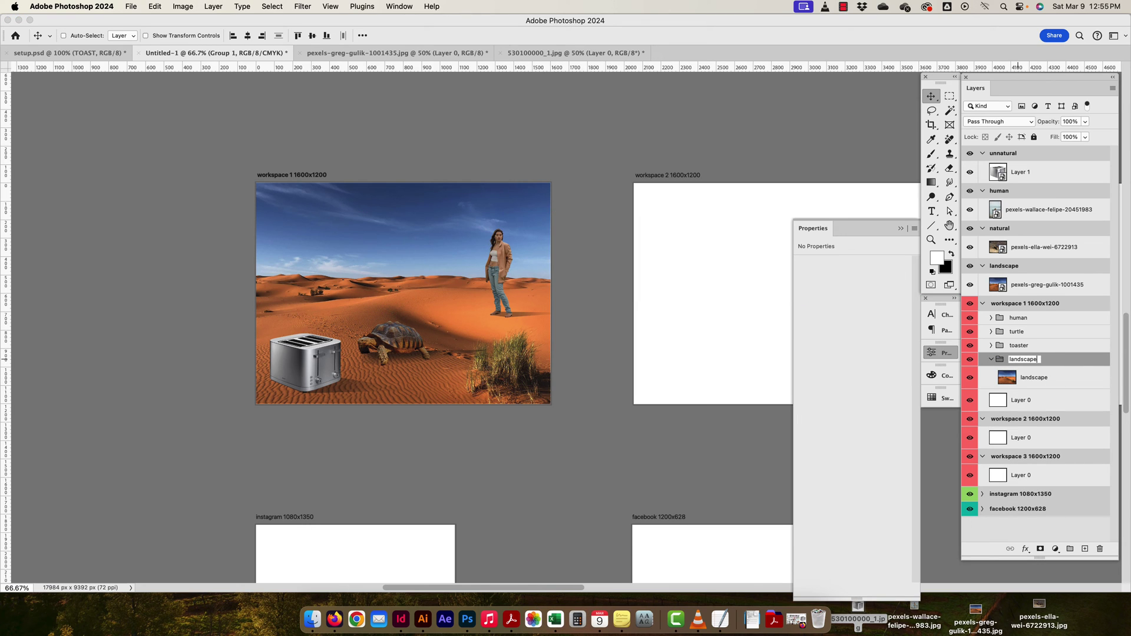
key(Return)
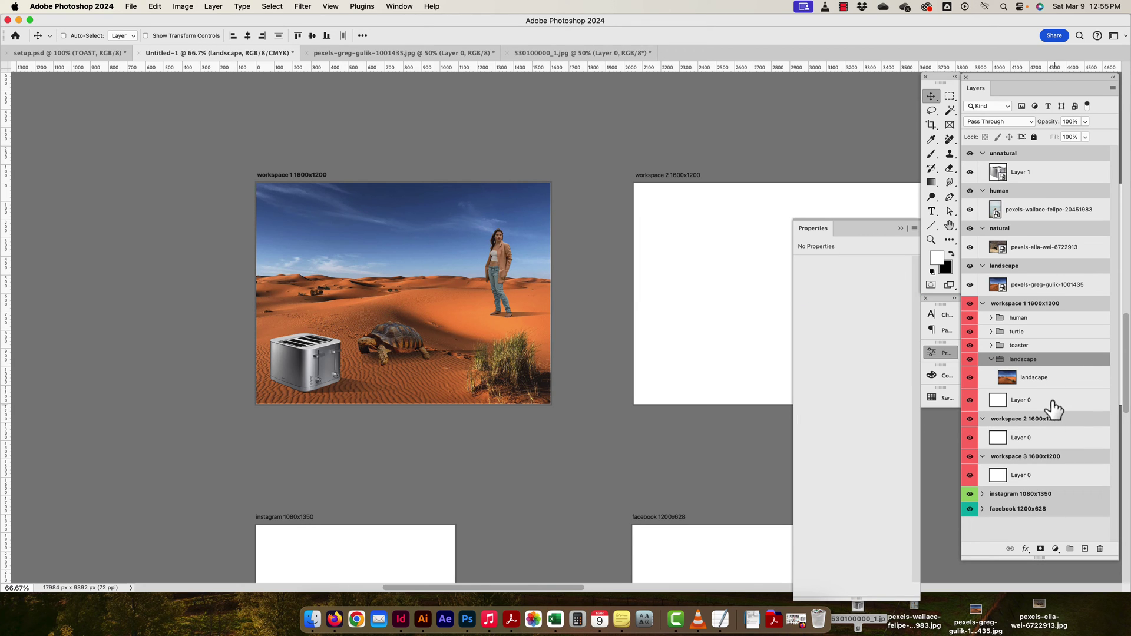
drag(1052, 404, 1098, 548)
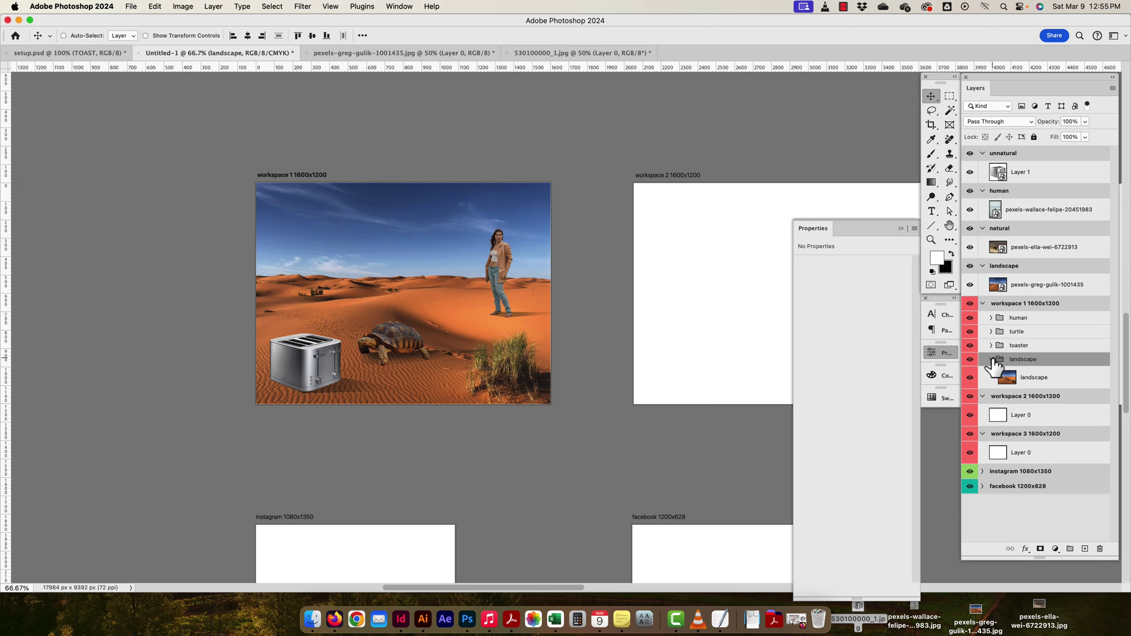
click(991, 359)
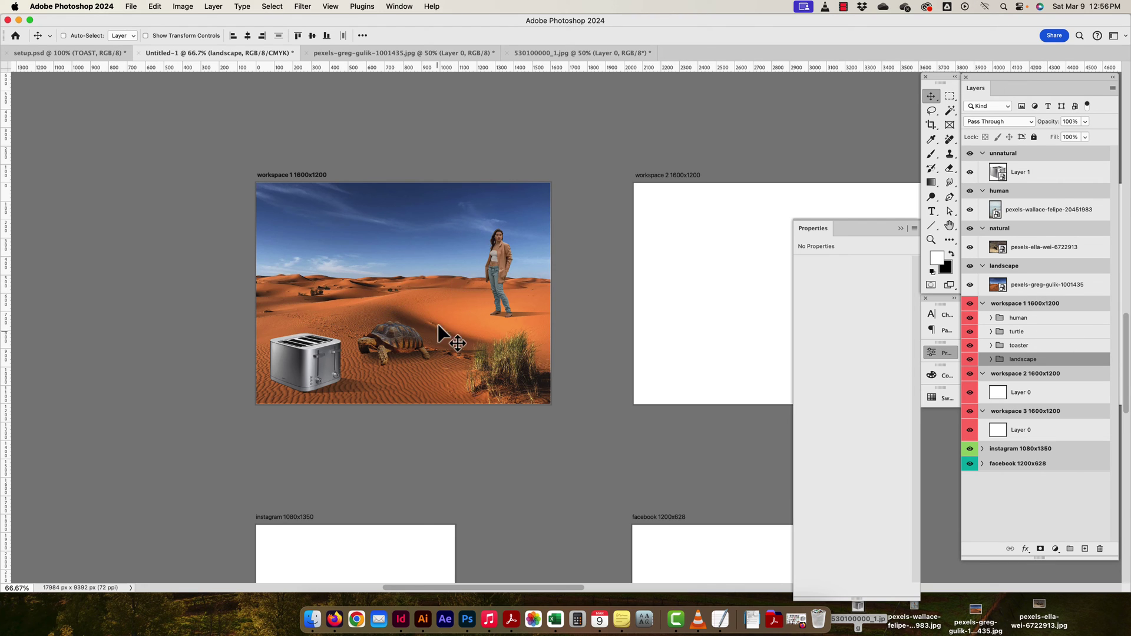
Review the adjustment layers, masked image and shadow shape inside the human group.
click(991, 318)
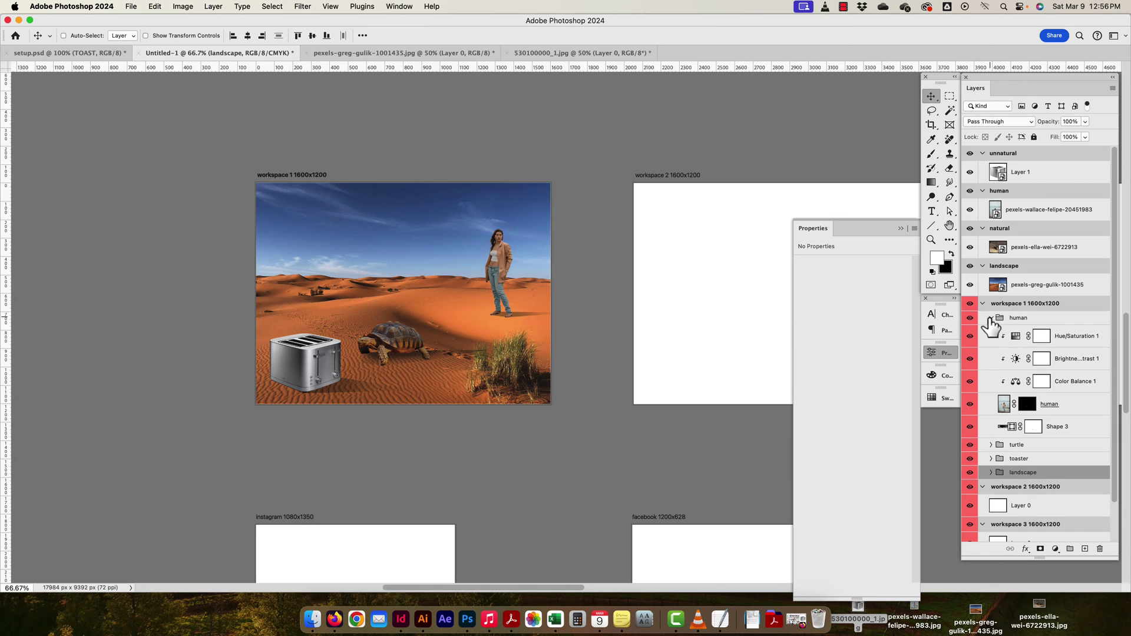
mouse_move(971, 336)
mouse_down()
mouse_move(974, 379)
mouse_move(971, 338)
mouse_up()
click(992, 318)
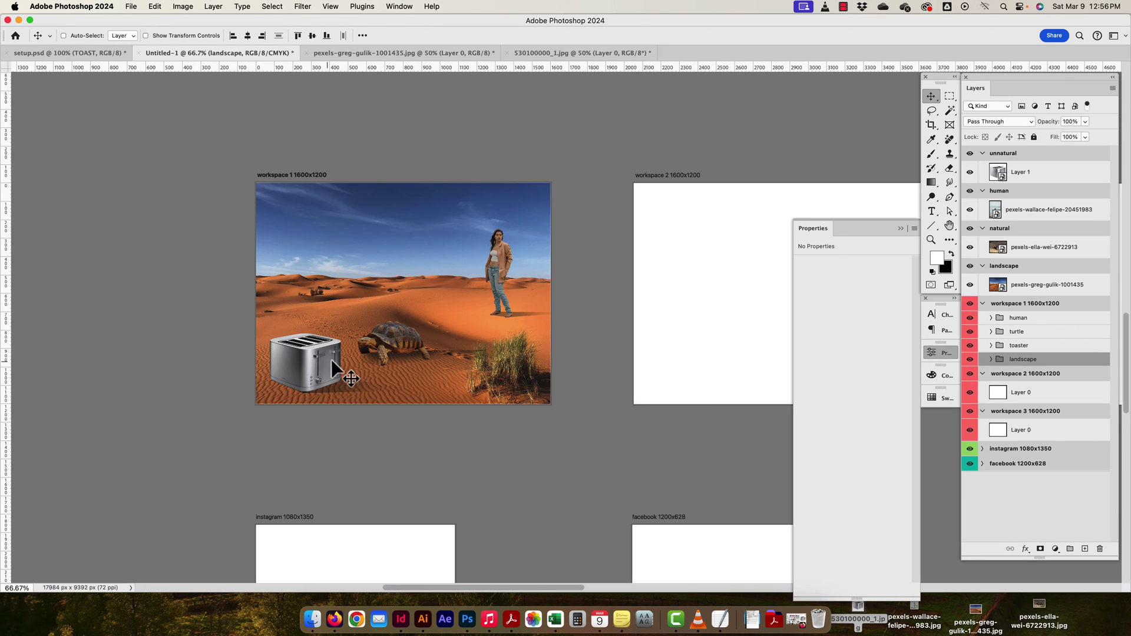
Try to erase the grass clump directly on the workspace 1 landscape layer with the Remove tool at size 175.
super+click(522, 355)
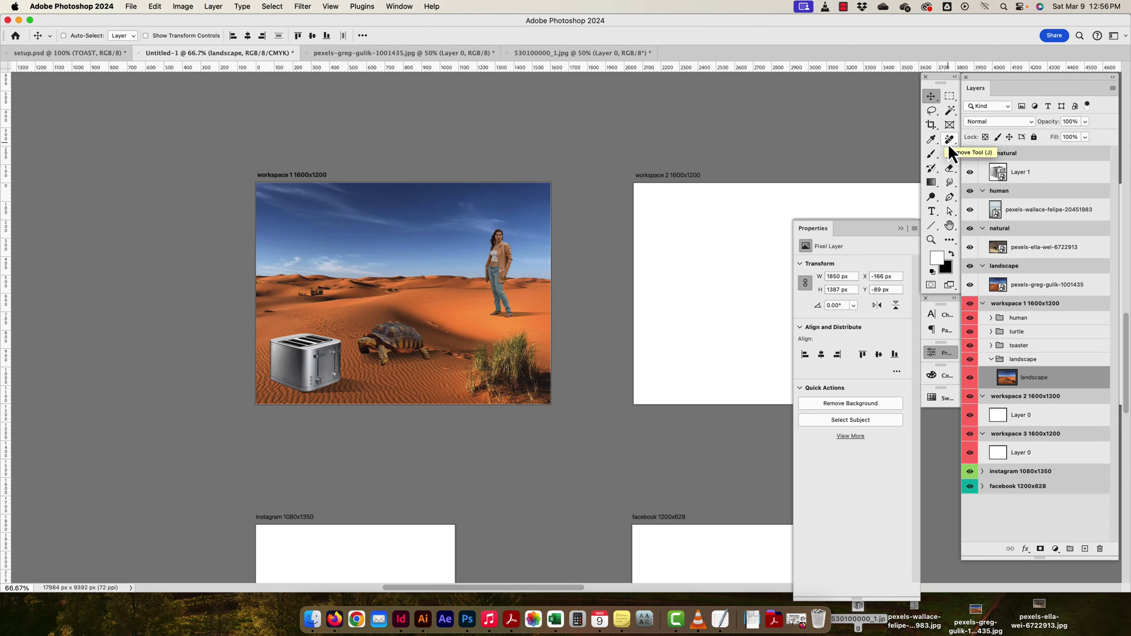
key(super+plus)
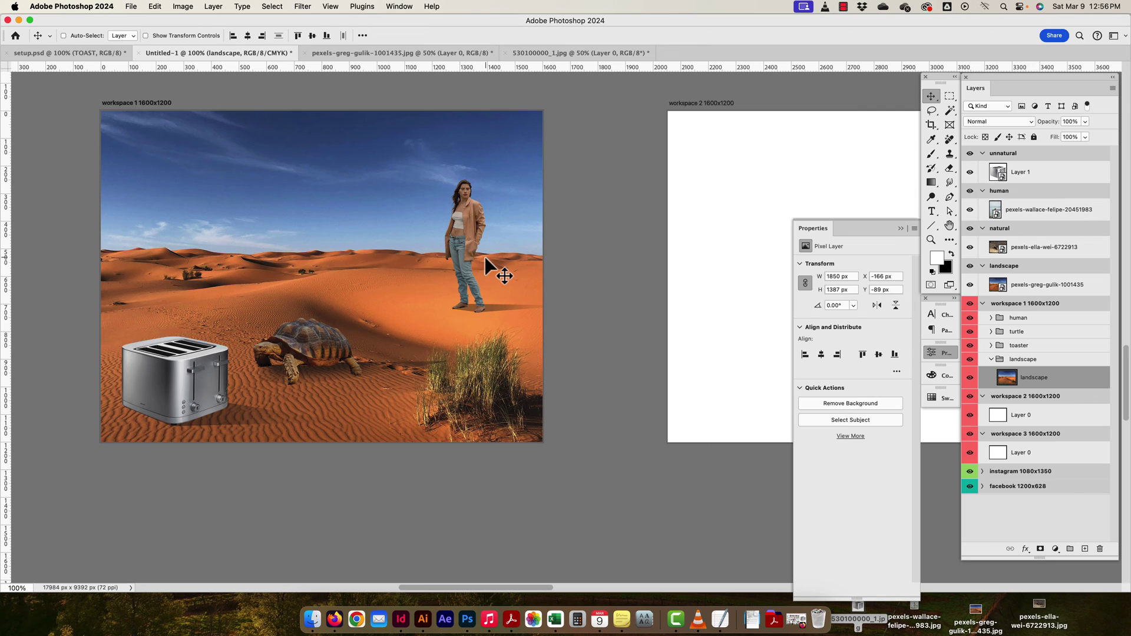
click(949, 139)
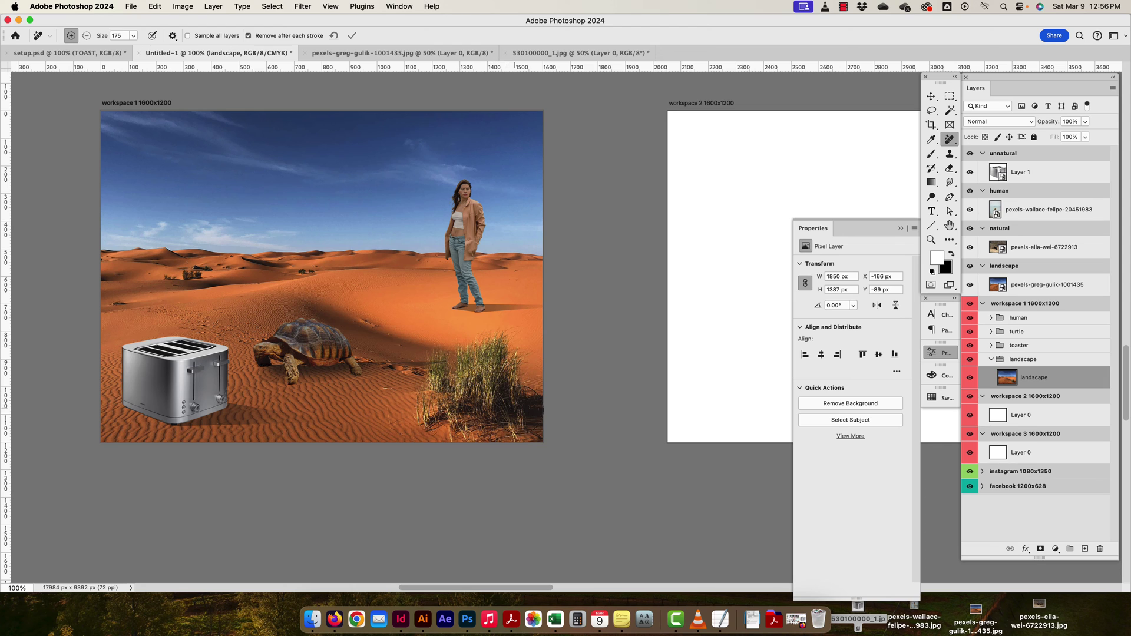
mouse_move(427, 427)
mouse_down()
mouse_move(416, 406)
mouse_move(444, 356)
mouse_move(493, 356)
mouse_move(505, 366)
mouse_move(466, 426)
mouse_move(505, 429)
mouse_move(530, 411)
mouse_move(533, 434)
mouse_move(513, 433)
mouse_up()
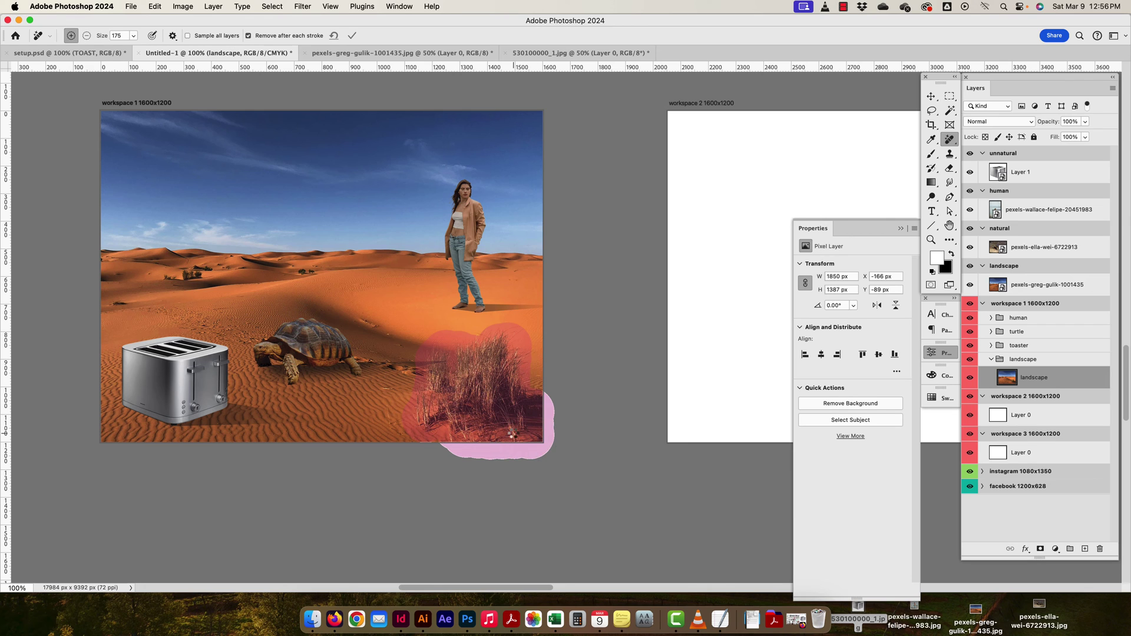
drag(514, 436, 513, 436)
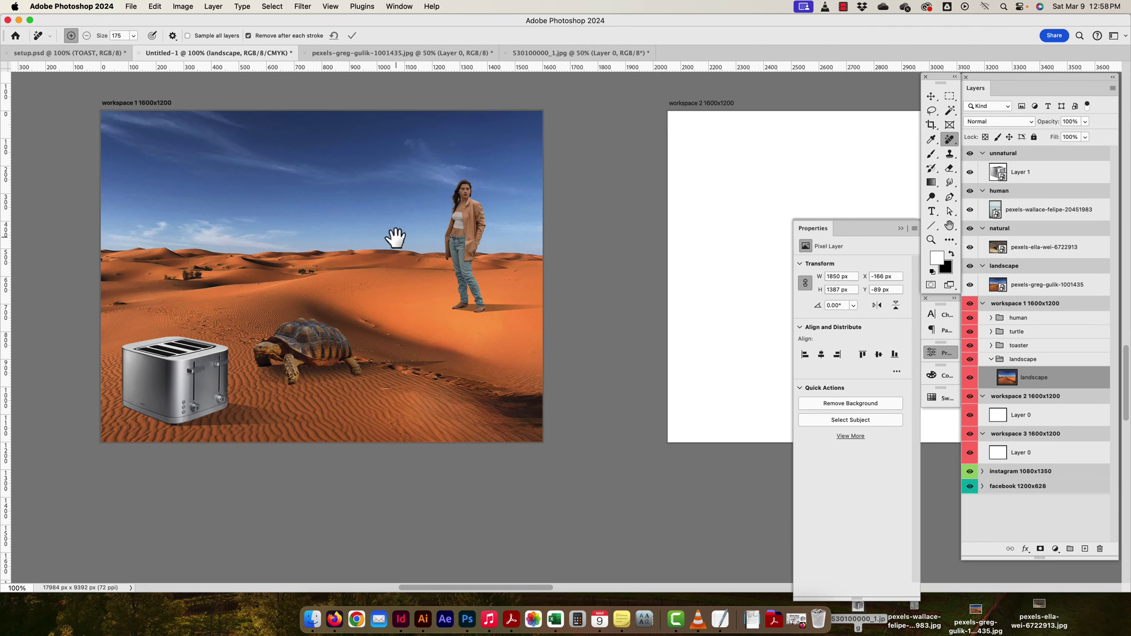
Compare workspace 1 with the original landscape artboard and undo the grass removal.
scroll(391, 234, up, 10)
scroll(505, 275, down, 10)
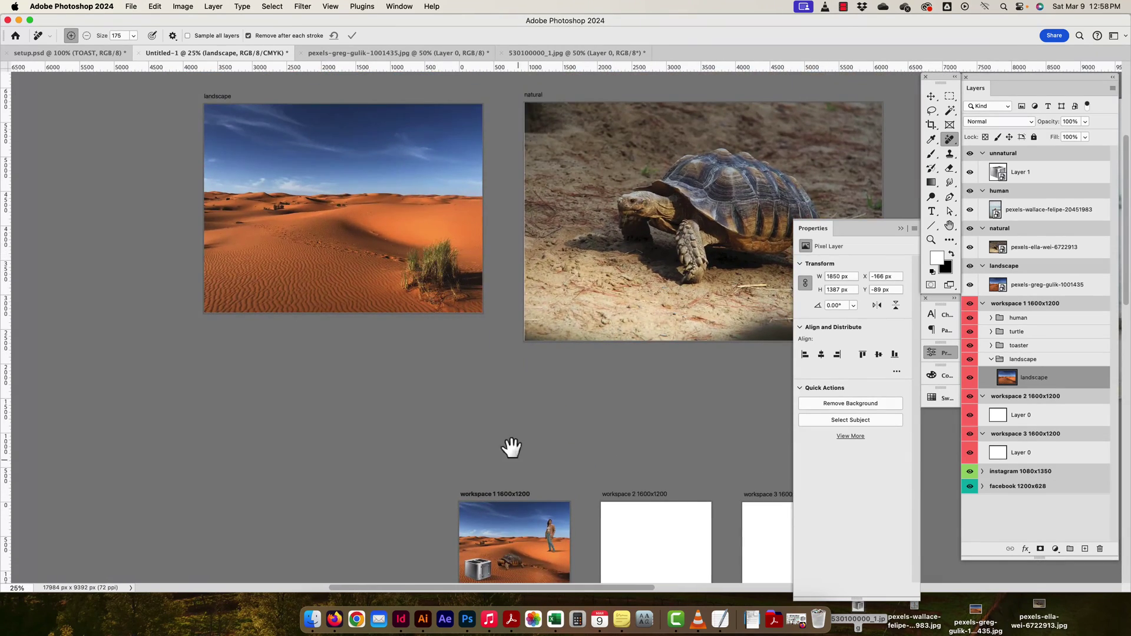
scroll(510, 447, down, 5)
key(super+equal)
key(super+equal)
key(super+equal)
key(super+equal)
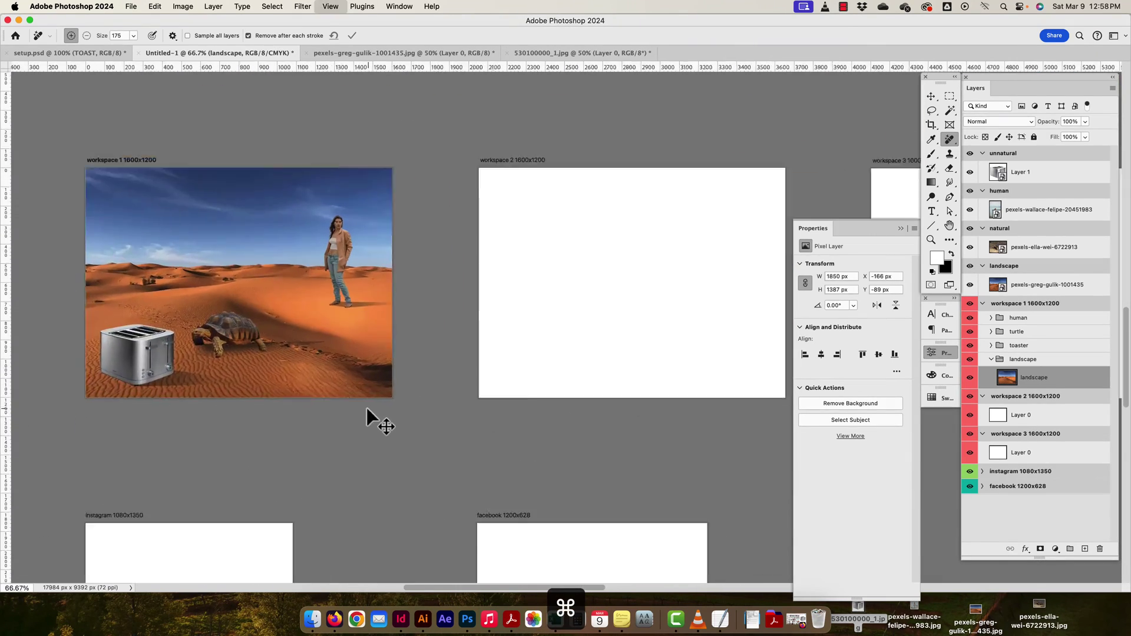
drag(303, 409, 510, 399)
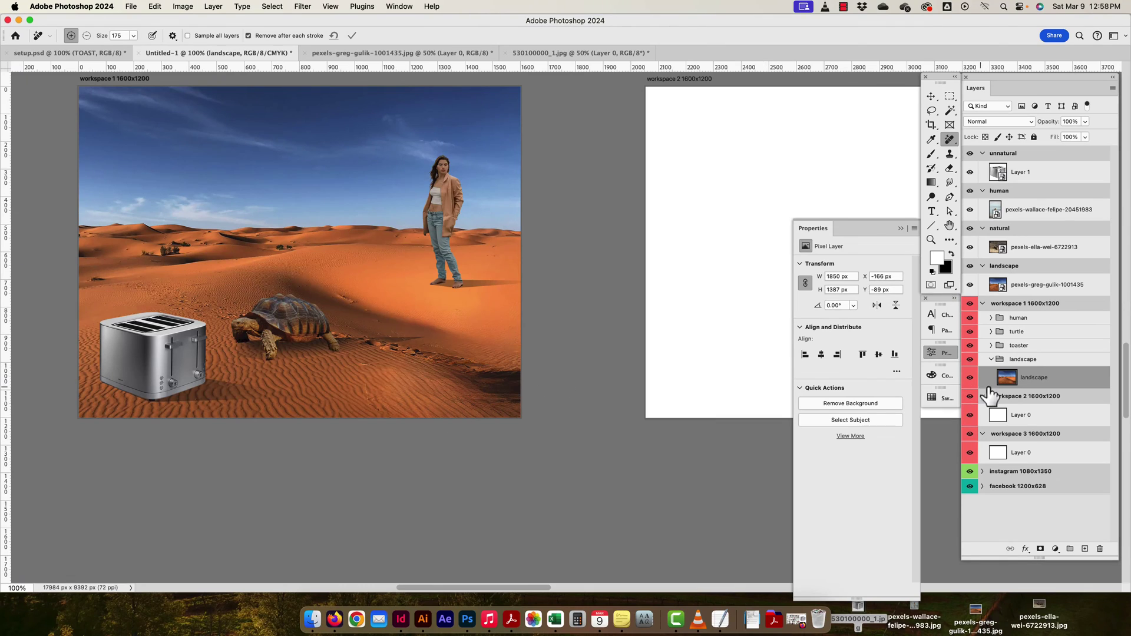
key(super+z)
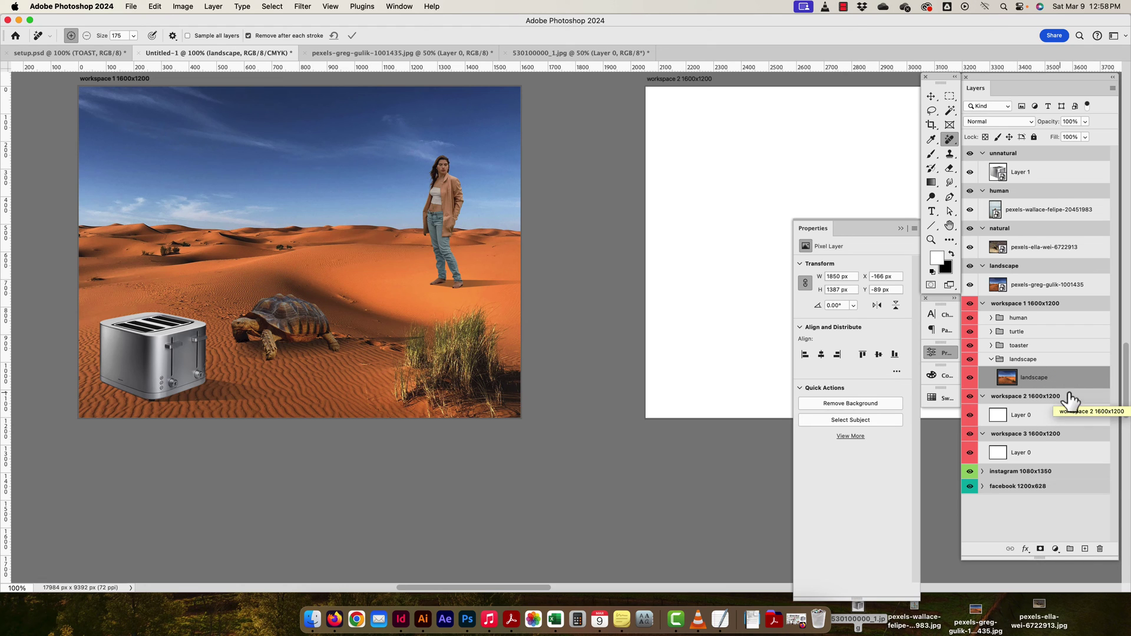
Try to remove the grass onto a new layer above the landscape, using the Remove tool with Sample all layers enabled.
click(1084, 549)
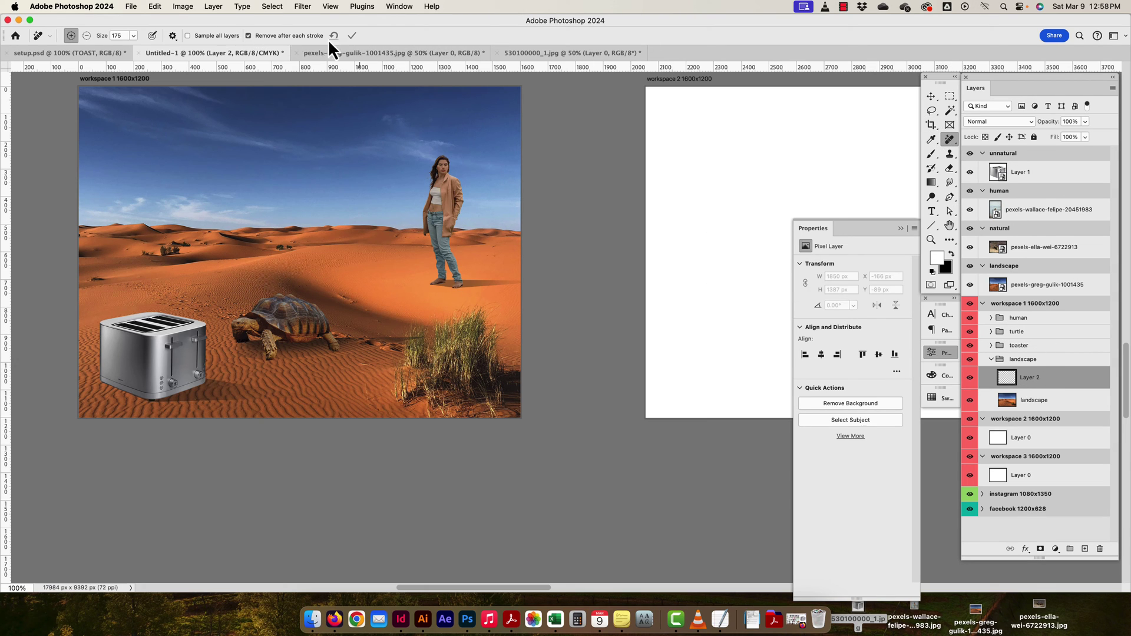
click(187, 36)
mouse_move(450, 408)
mouse_down()
mouse_move(419, 406)
mouse_move(416, 348)
mouse_move(490, 316)
mouse_move(453, 391)
mouse_move(504, 383)
mouse_move(510, 395)
mouse_move(485, 411)
mouse_move(500, 390)
mouse_move(475, 329)
mouse_move(418, 349)
mouse_move(412, 398)
mouse_move(414, 338)
mouse_up()
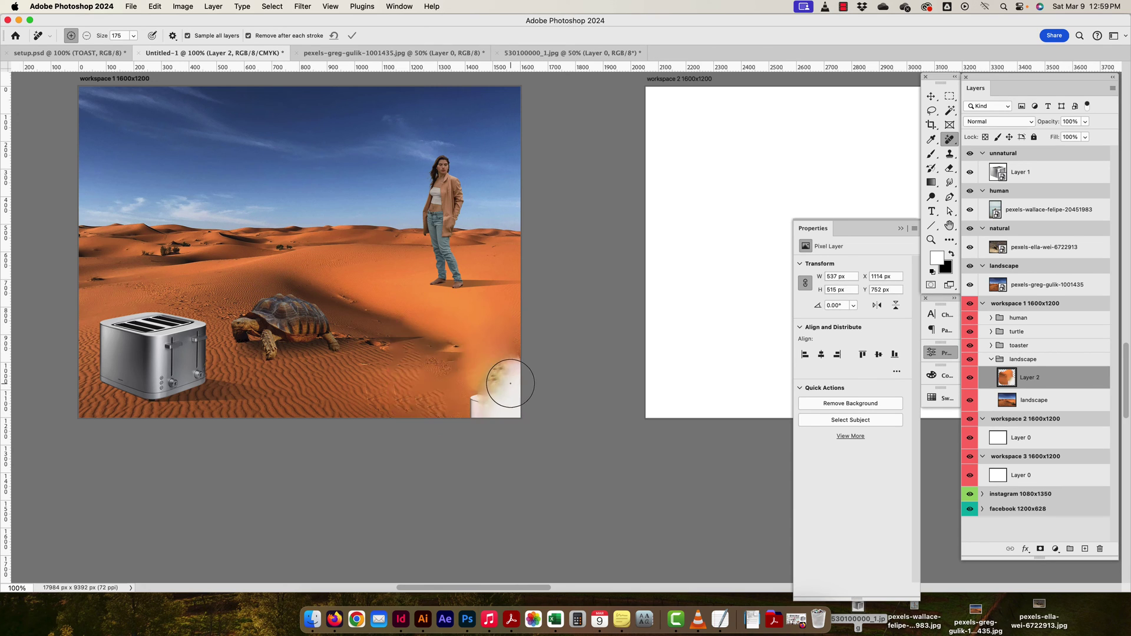
scroll(488, 406, up, 1)
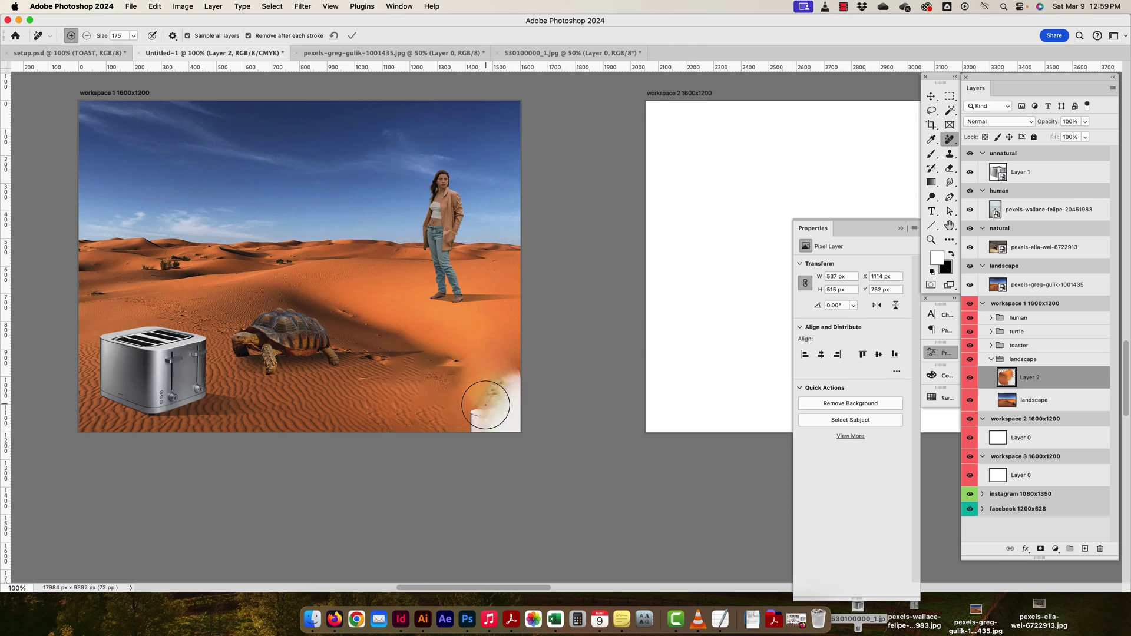
Inspect the retouch on Layer 2 by switching its visibility off and on and shifting it slightly.
click(970, 378)
click(970, 378)
key(v)
mouse_move(475, 419)
mouse_down()
mouse_move(510, 428)
mouse_move(473, 401)
mouse_up()
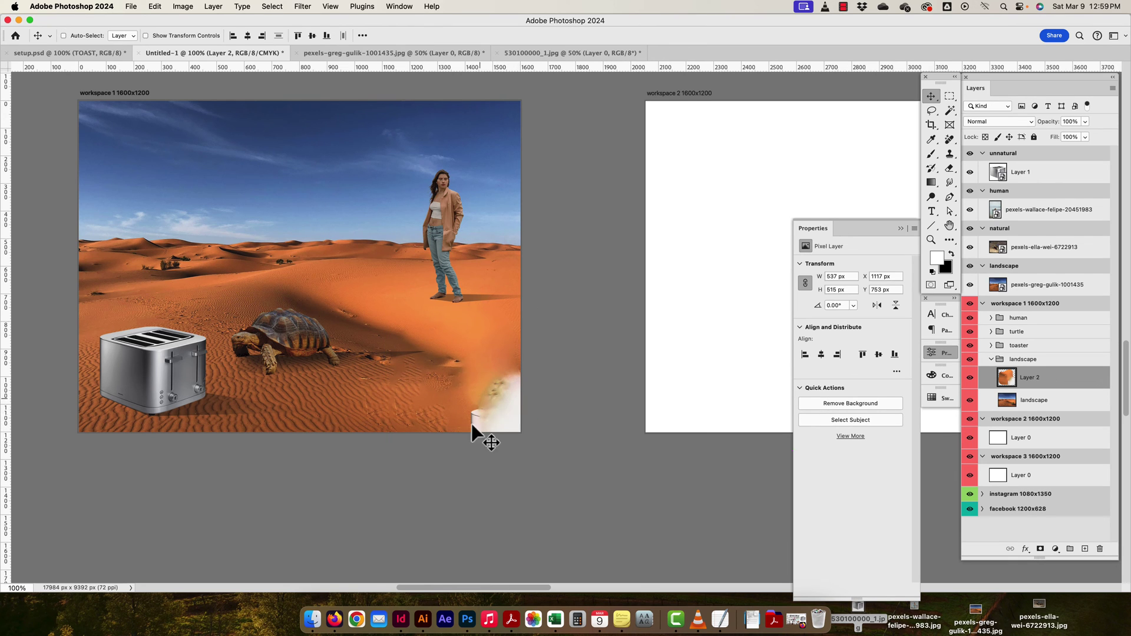
Hide the Layer 2 retouch and delete that layer from the landscape group.
click(970, 377)
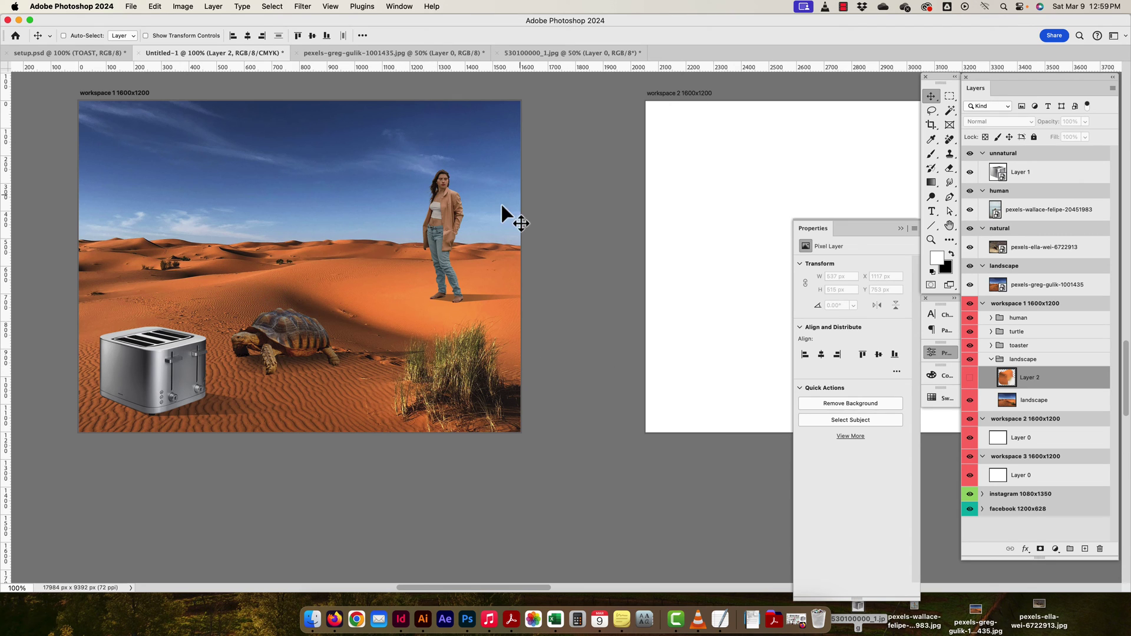
click(1054, 401)
drag(1060, 380, 1099, 549)
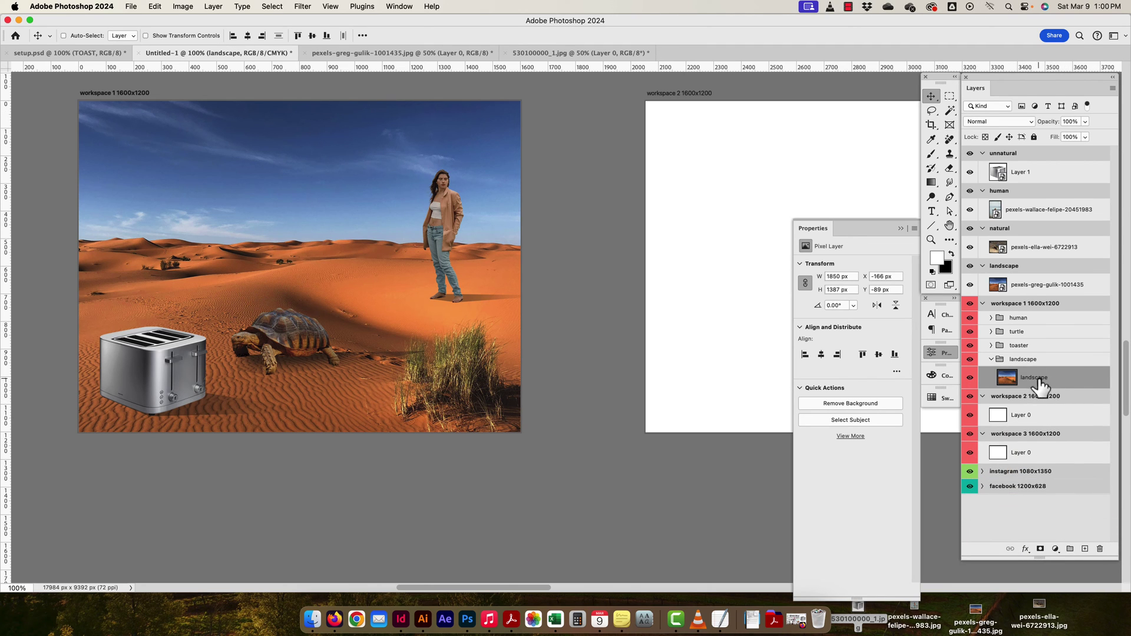
Lasso the grass clump on the landscape layer with a 25 px feather and start Content-Aware Fill.
click(936, 111)
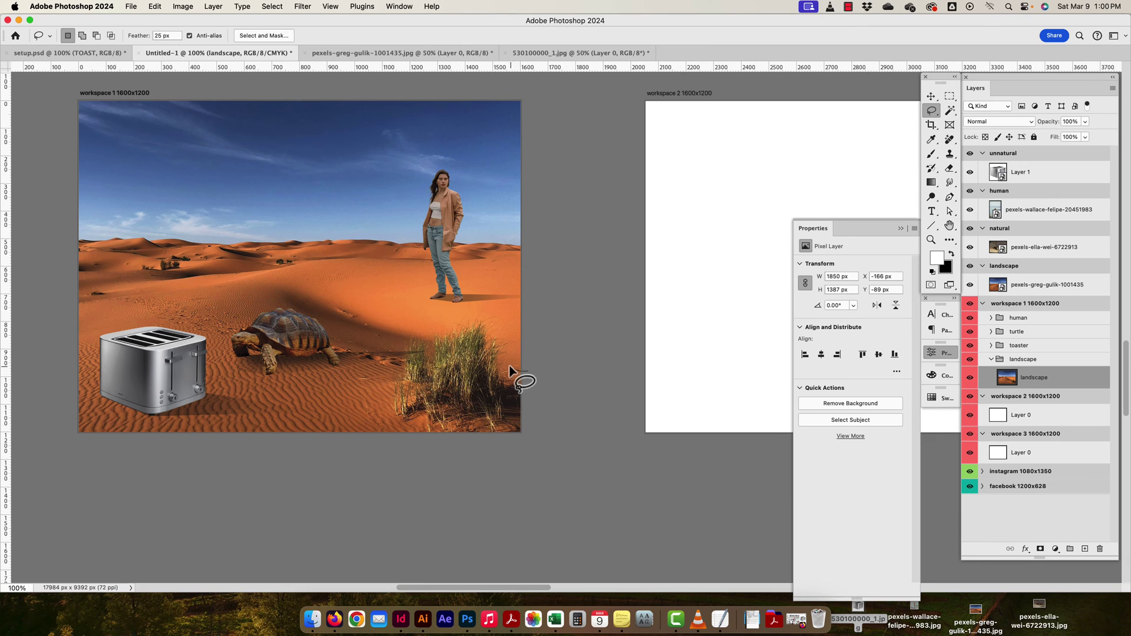
mouse_move(510, 369)
mouse_down()
mouse_move(499, 312)
mouse_move(479, 307)
mouse_move(396, 336)
mouse_move(385, 410)
mouse_move(394, 430)
mouse_move(510, 447)
mouse_move(525, 371)
mouse_up()
click(154, 8)
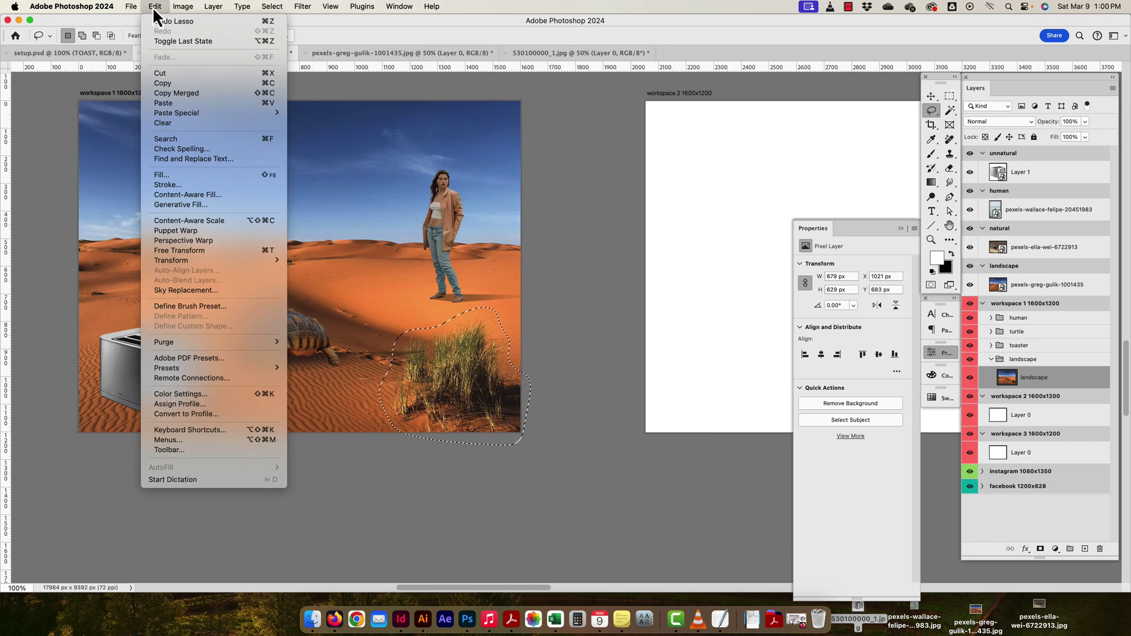
click(182, 194)
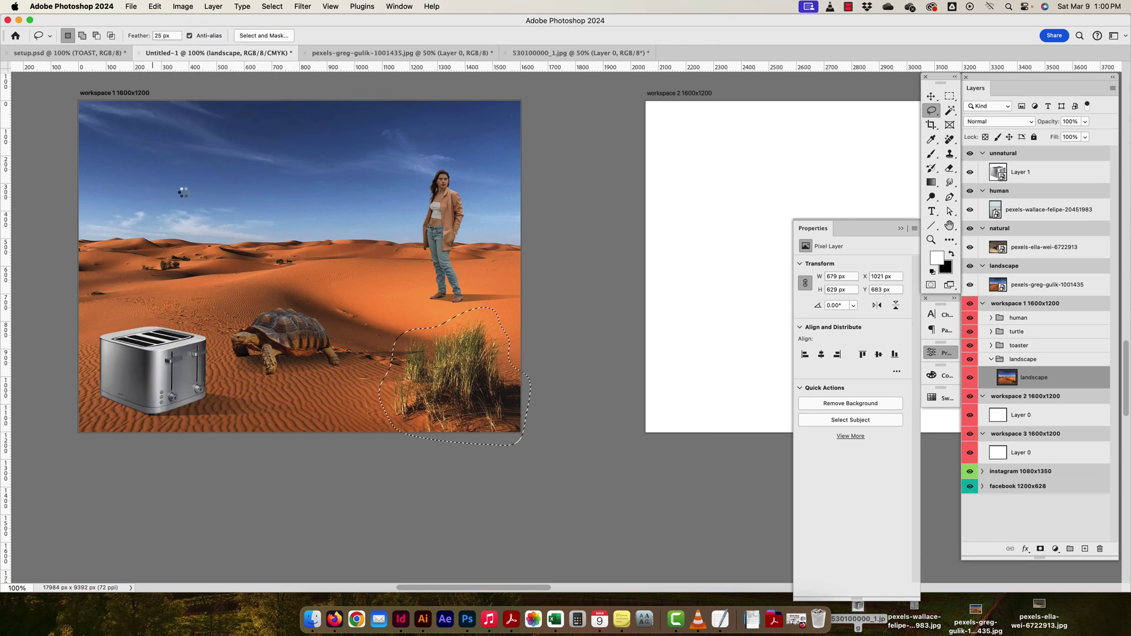
Exclude the turtle and the distant dune horizon from the Content-Aware Fill sampling area.
scroll(397, 244, right, 1)
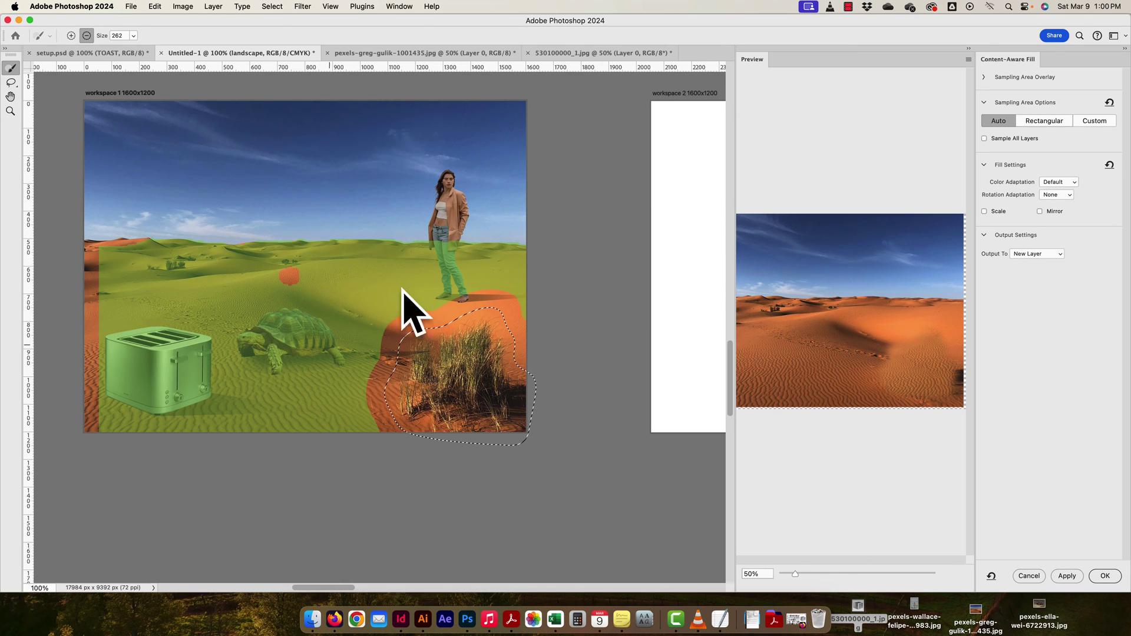
scroll(256, 210, right, 1)
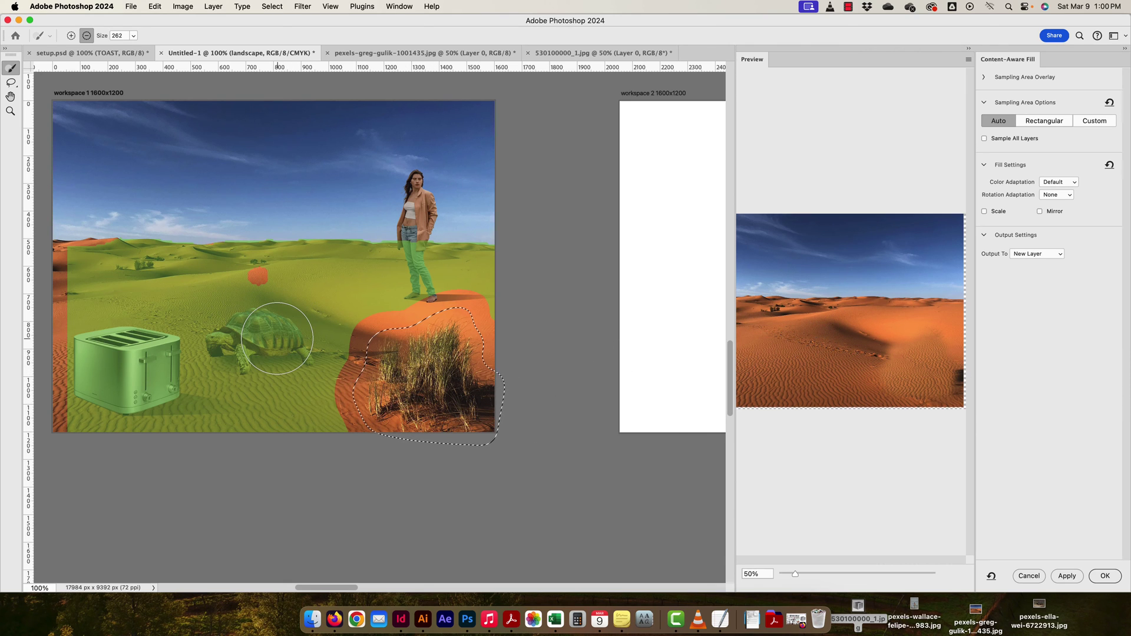
drag(277, 338, 238, 345)
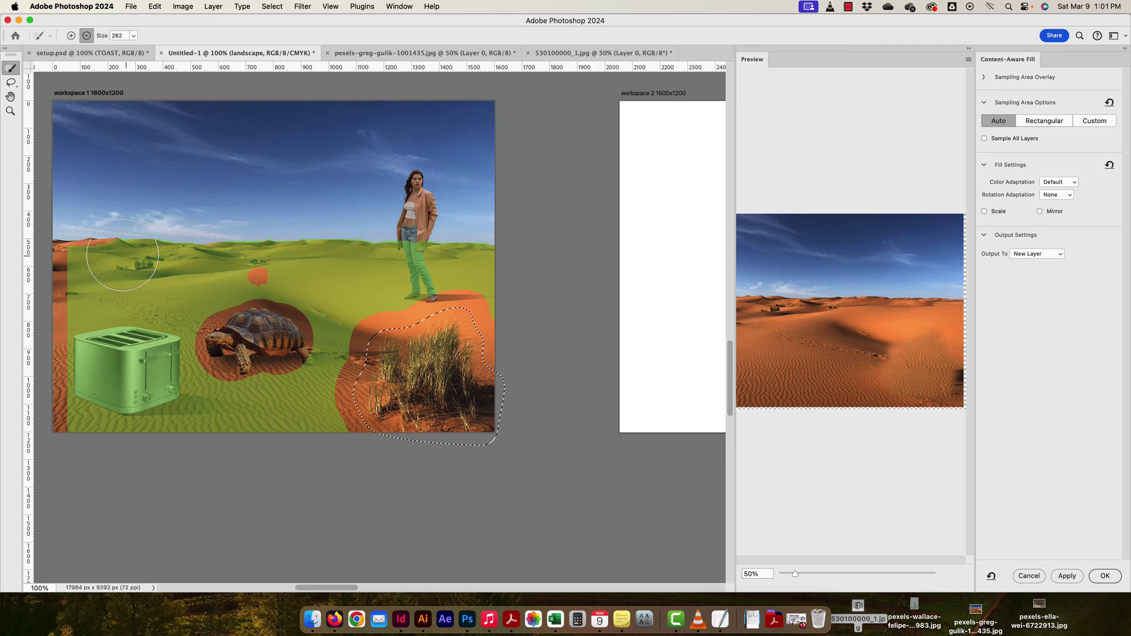
mouse_move(122, 255)
mouse_down()
mouse_move(121, 245)
mouse_move(526, 240)
mouse_up()
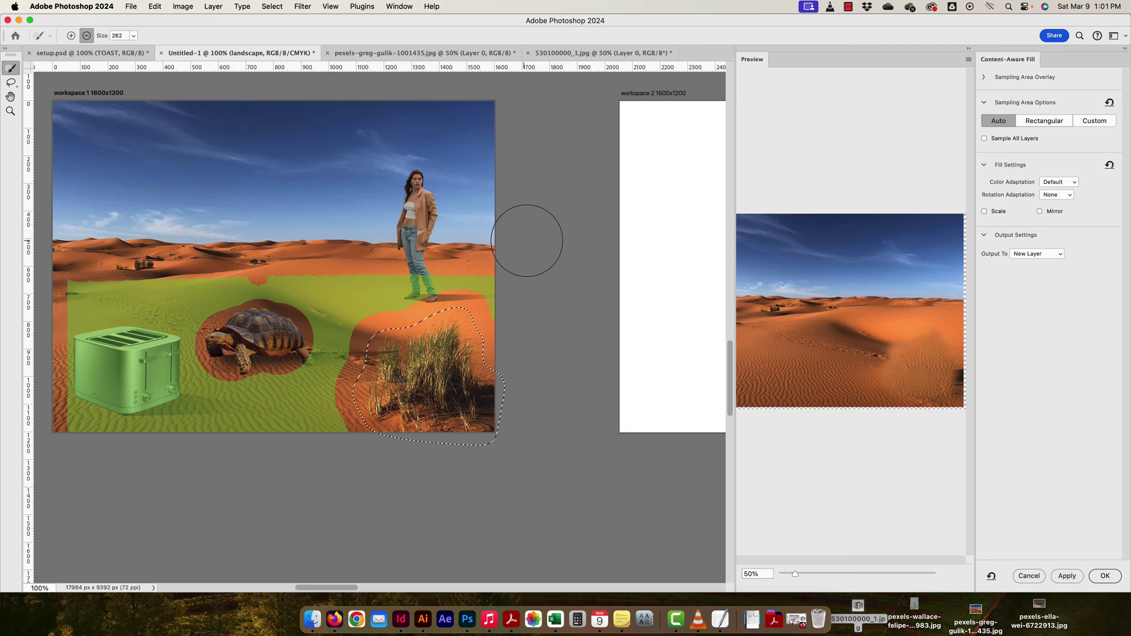
Paint the dunes above the toaster back into the sampling area, and exclude the far-left strip of the landscape.
scroll(527, 240, left, 2)
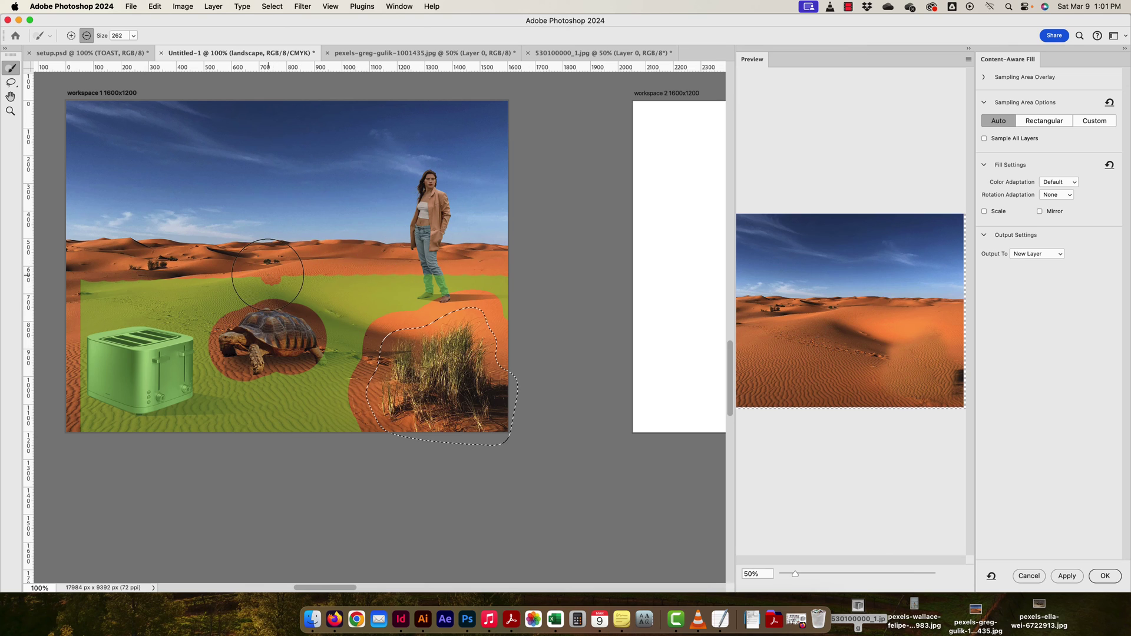
key(alt)
mouse_move(243, 274)
mouse_down()
mouse_move(115, 289)
mouse_move(237, 278)
mouse_up()
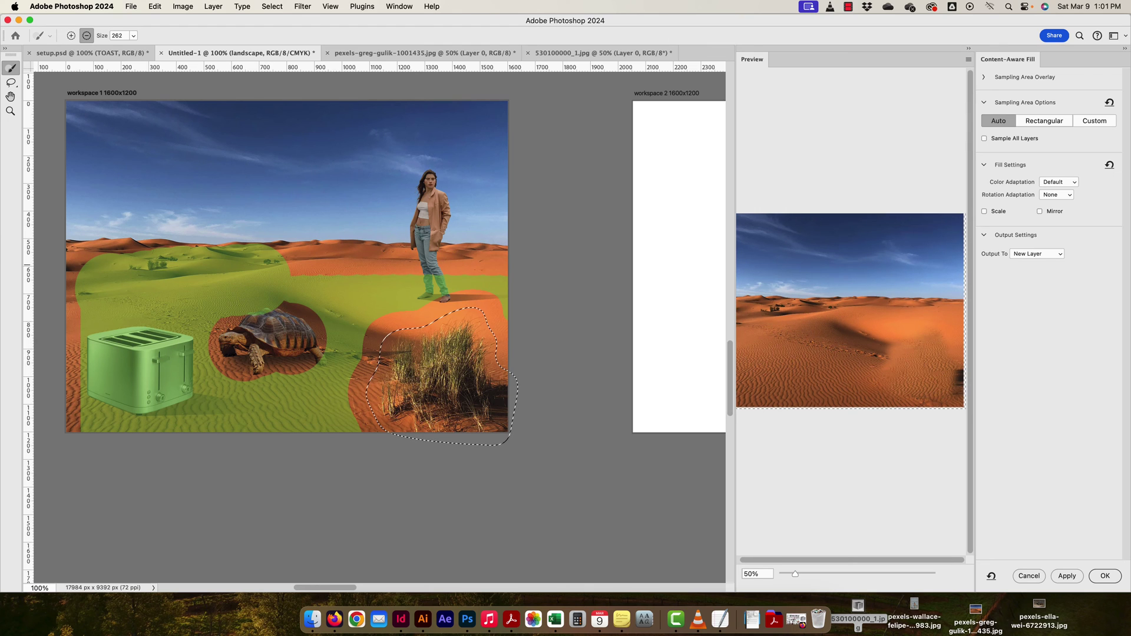
mouse_move(93, 419)
mouse_down()
mouse_move(118, 268)
mouse_move(270, 227)
mouse_move(379, 214)
mouse_move(454, 232)
mouse_up()
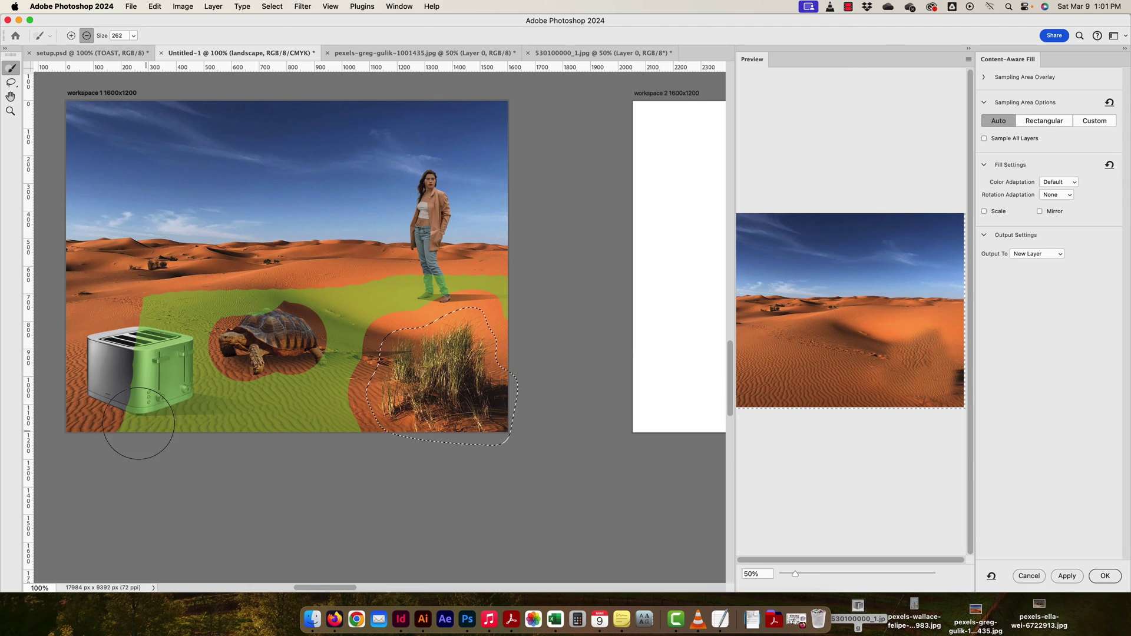
Exclude the sand around the turtle from sampling and add back the dunes behind the woman.
scroll(164, 328, right, 2)
scroll(165, 322, up, 1)
mouse_move(166, 322)
mouse_down()
mouse_move(127, 317)
mouse_move(198, 318)
mouse_move(275, 293)
mouse_move(304, 340)
mouse_up()
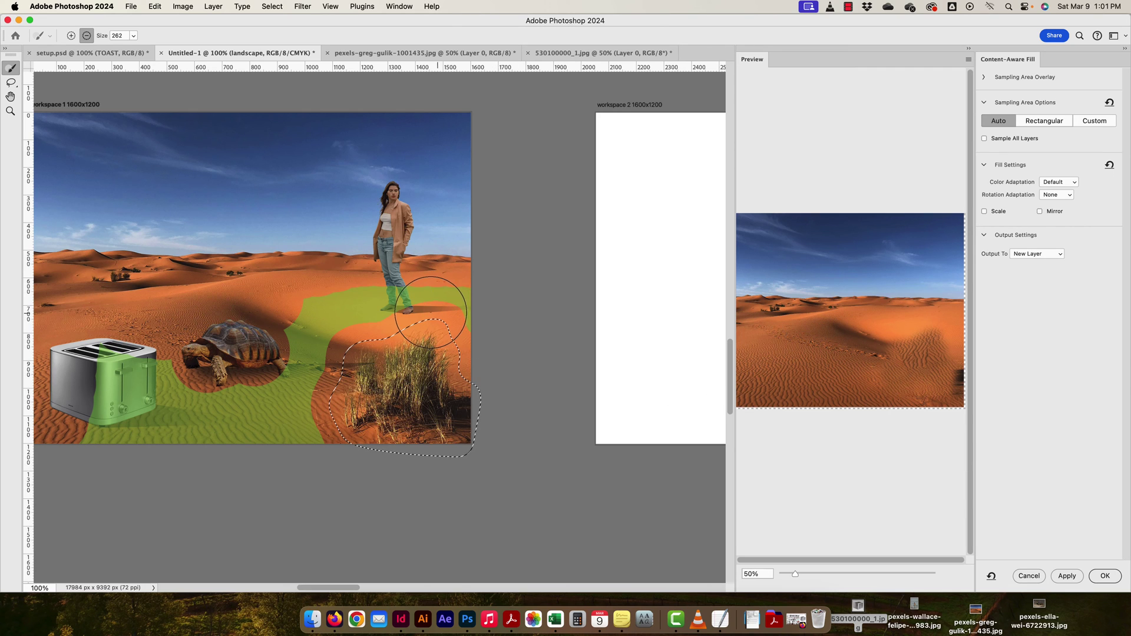
key(alt)
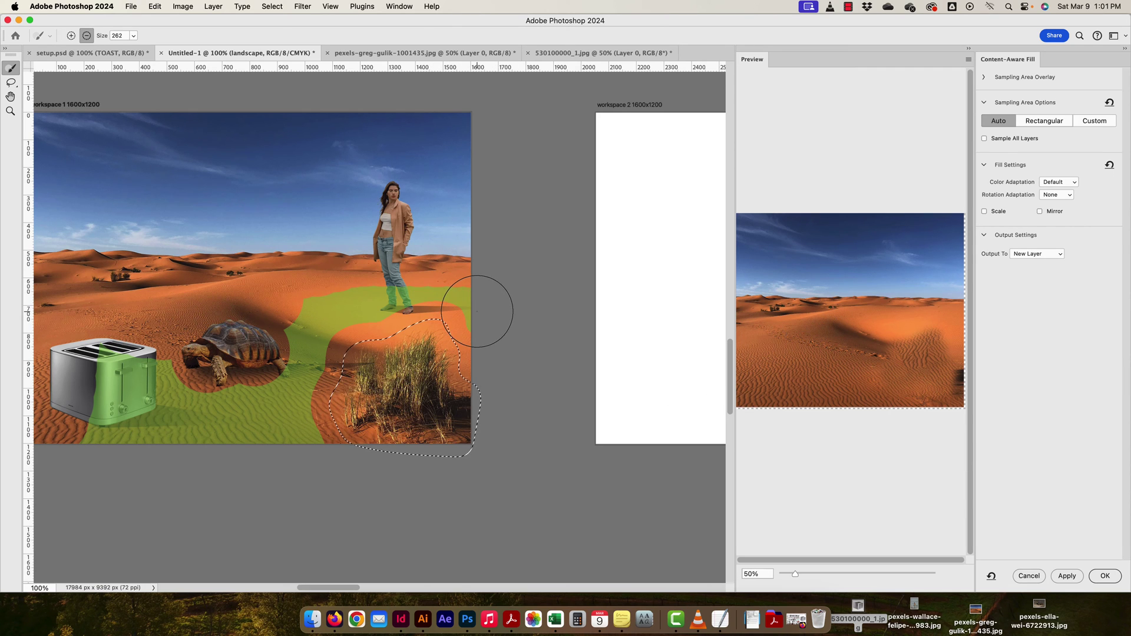
mouse_move(473, 306)
mouse_down()
mouse_move(435, 282)
mouse_move(323, 266)
mouse_move(324, 276)
mouse_up()
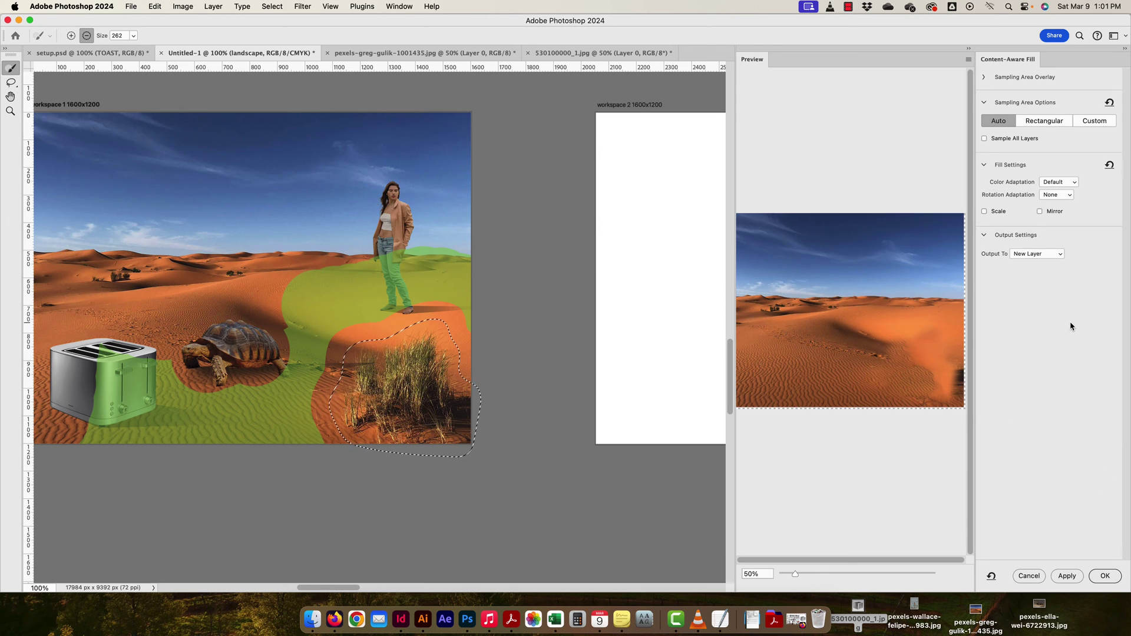
Output the Content-Aware Fill of the grass area to a new layer and clear the selection.
click(1058, 254)
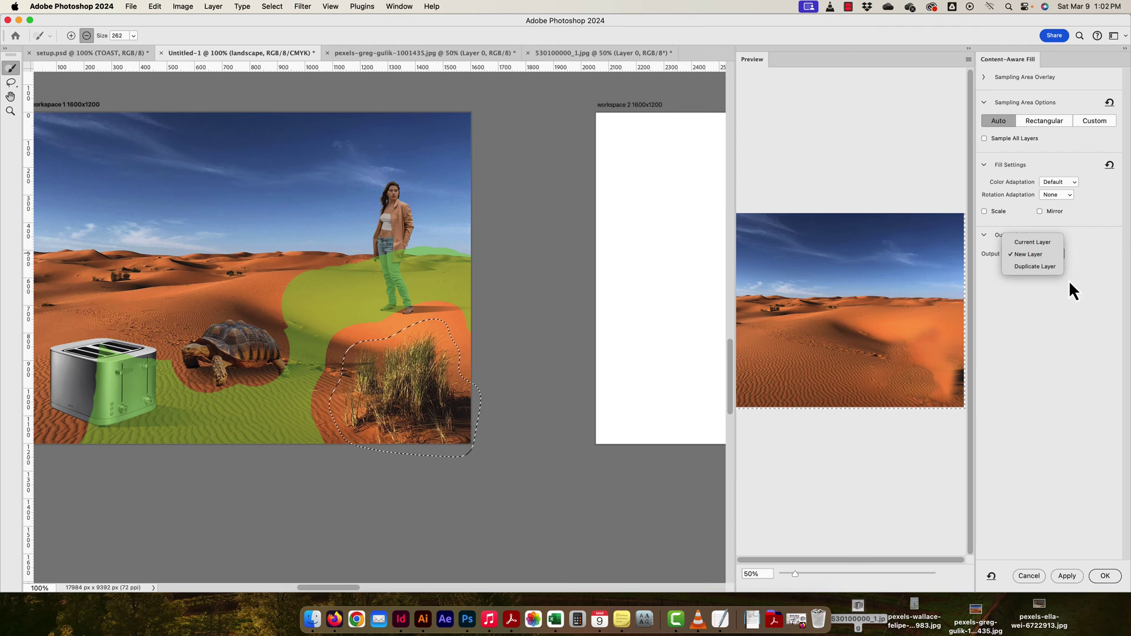
click(1035, 253)
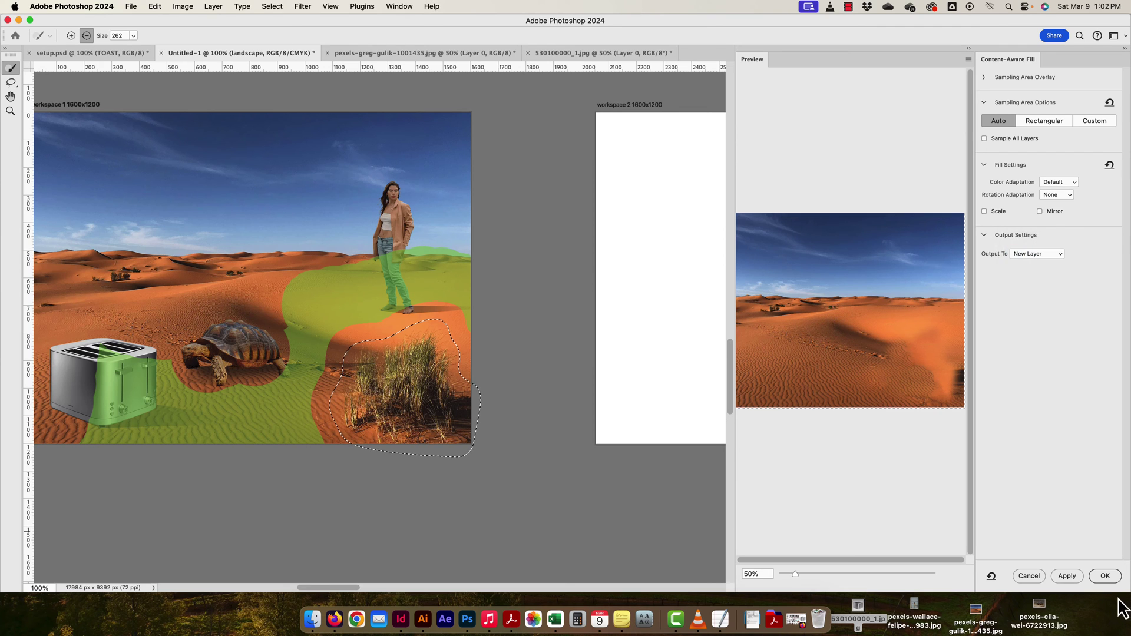
click(1104, 575)
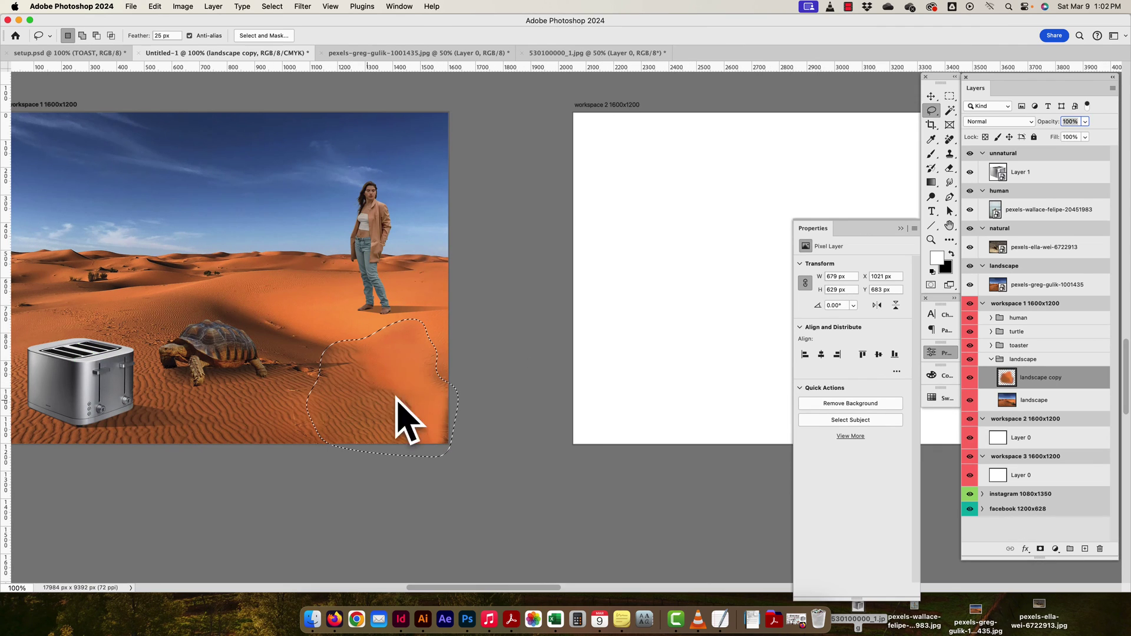
key(super+d)
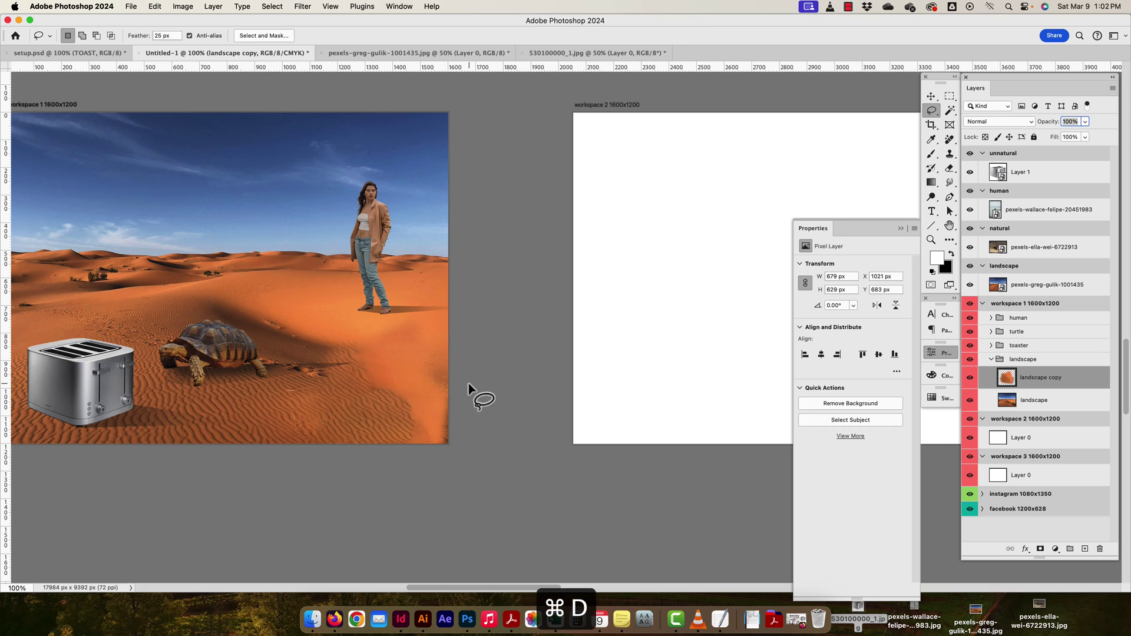
Compare the fill by toggling the landscape copy layer's visibility, and delete that layer.
click(970, 377)
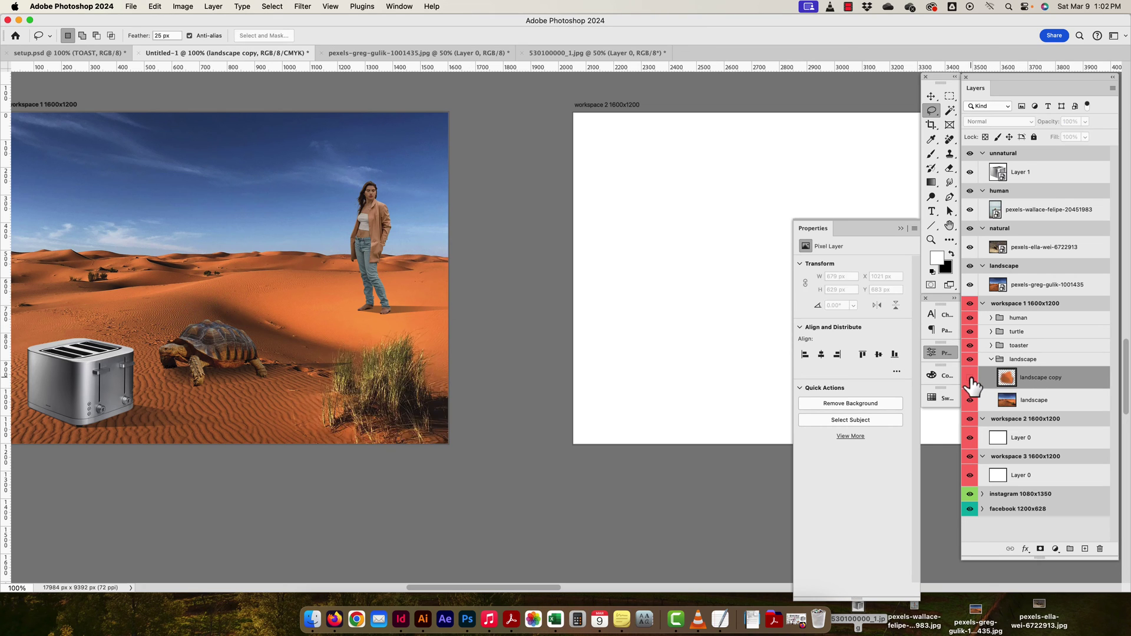
click(970, 377)
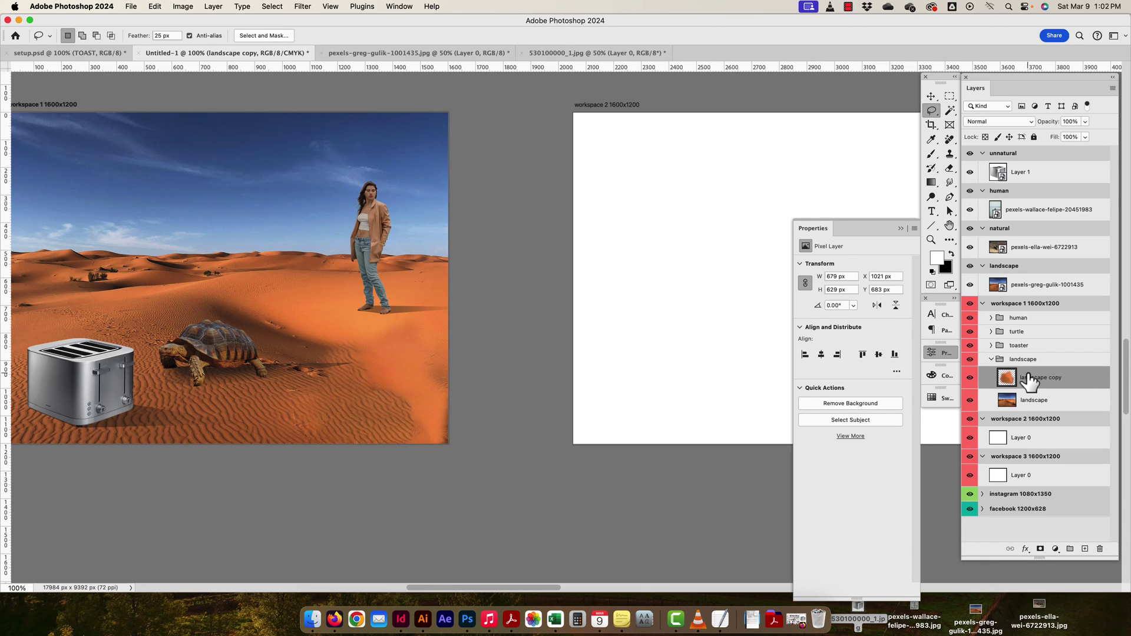
drag(1030, 382, 1097, 548)
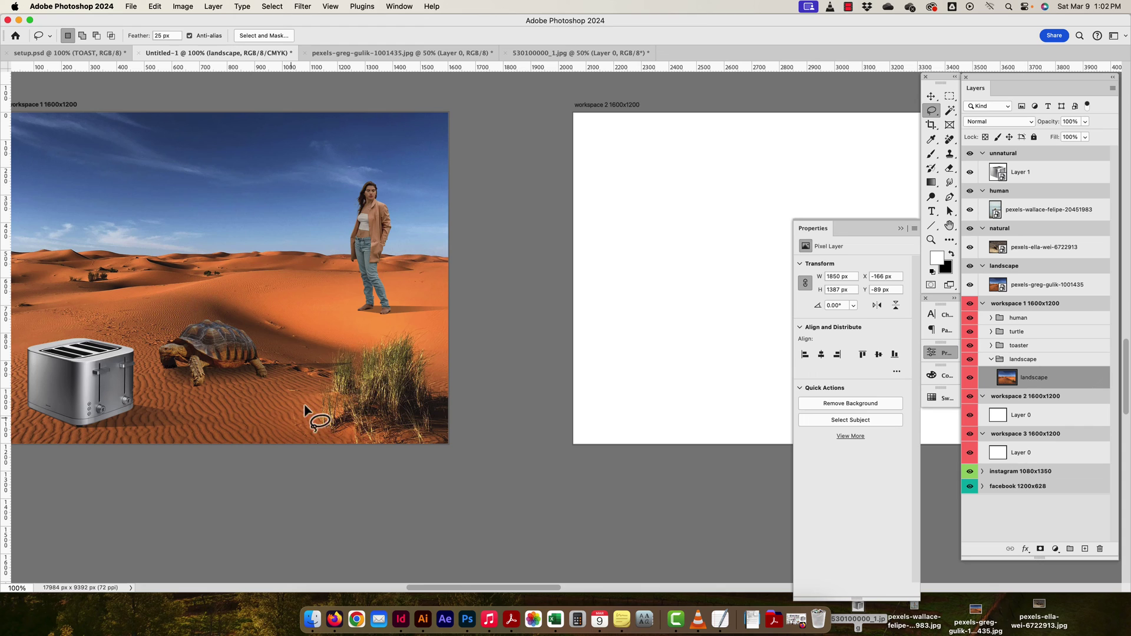
Select the human group in workspace 1 with the Move tool active and collapse the landscape group.
click(931, 97)
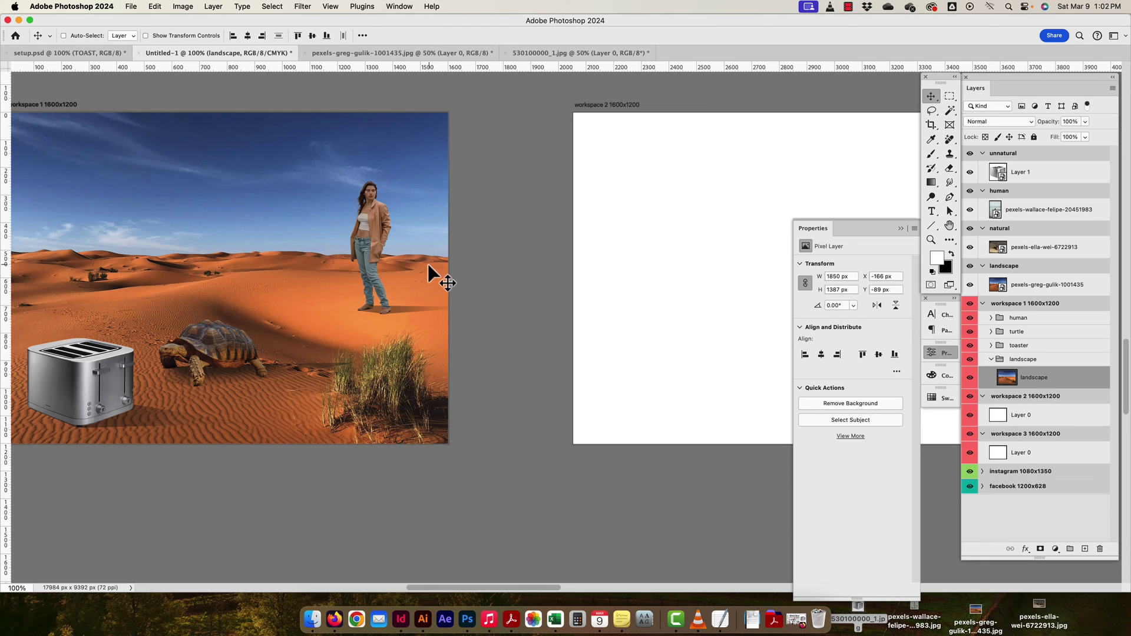
drag(255, 291, 324, 300)
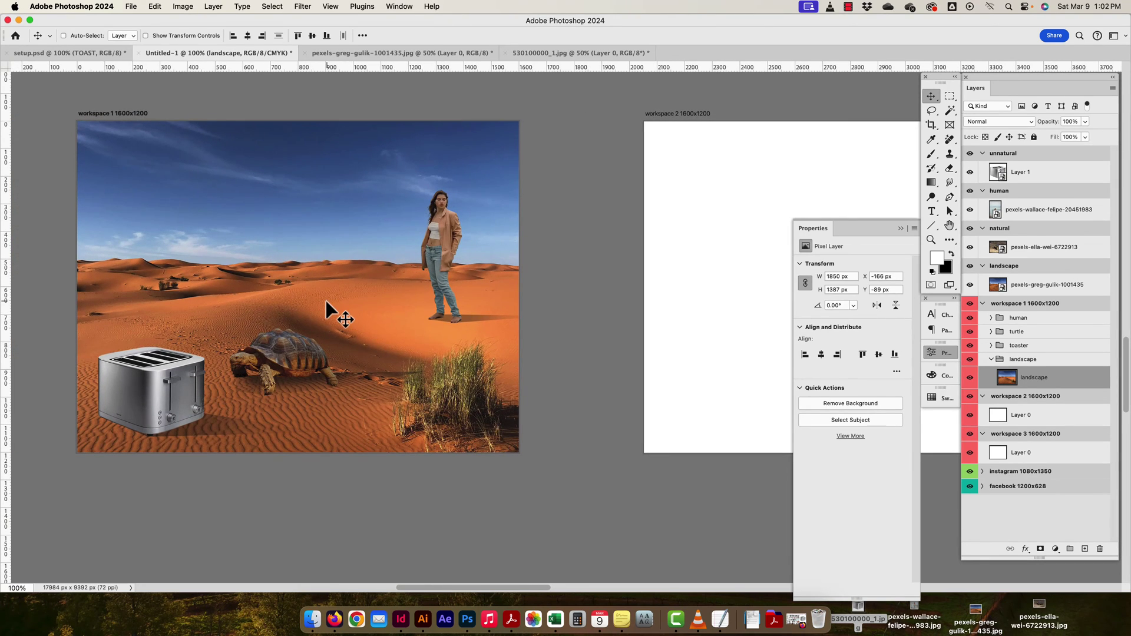
click(1017, 321)
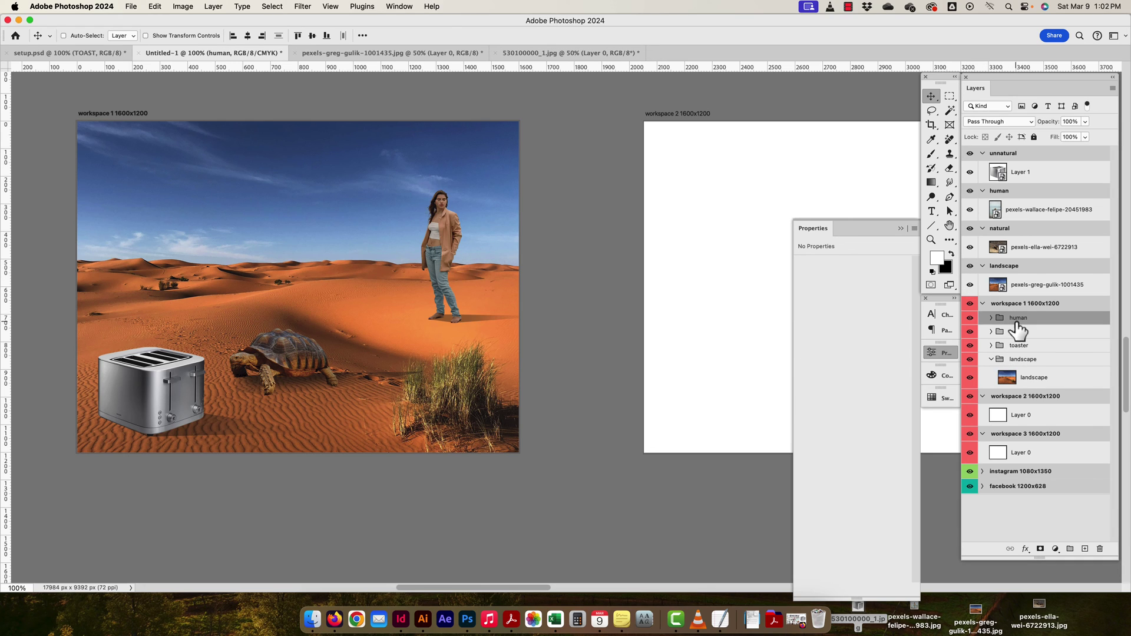
click(991, 358)
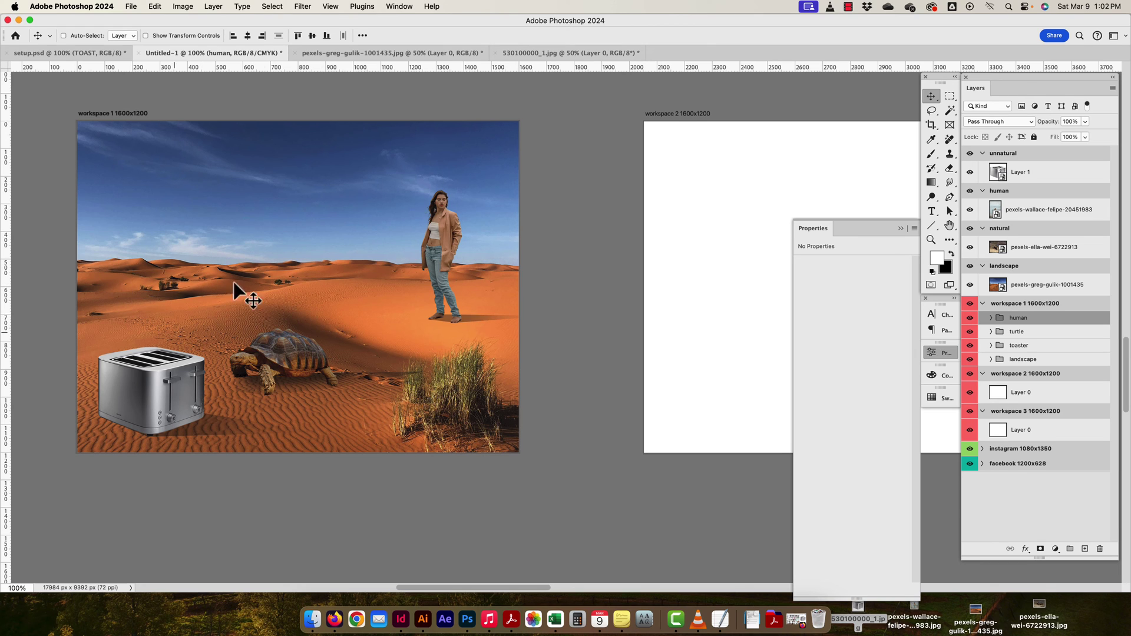
click(851, 7)
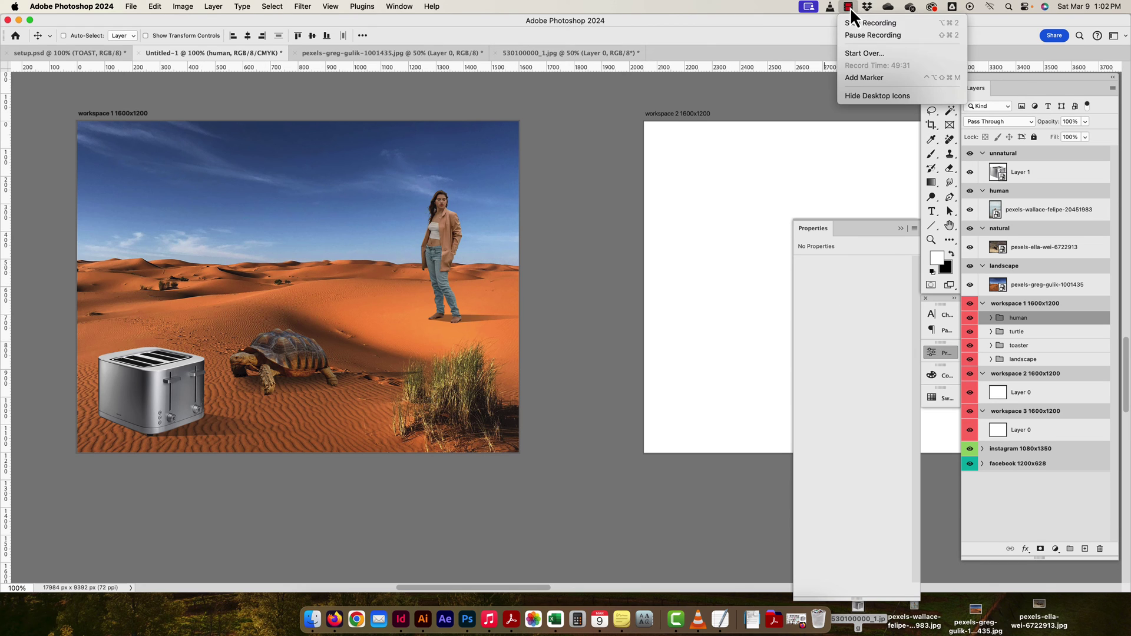
click(857, 34)
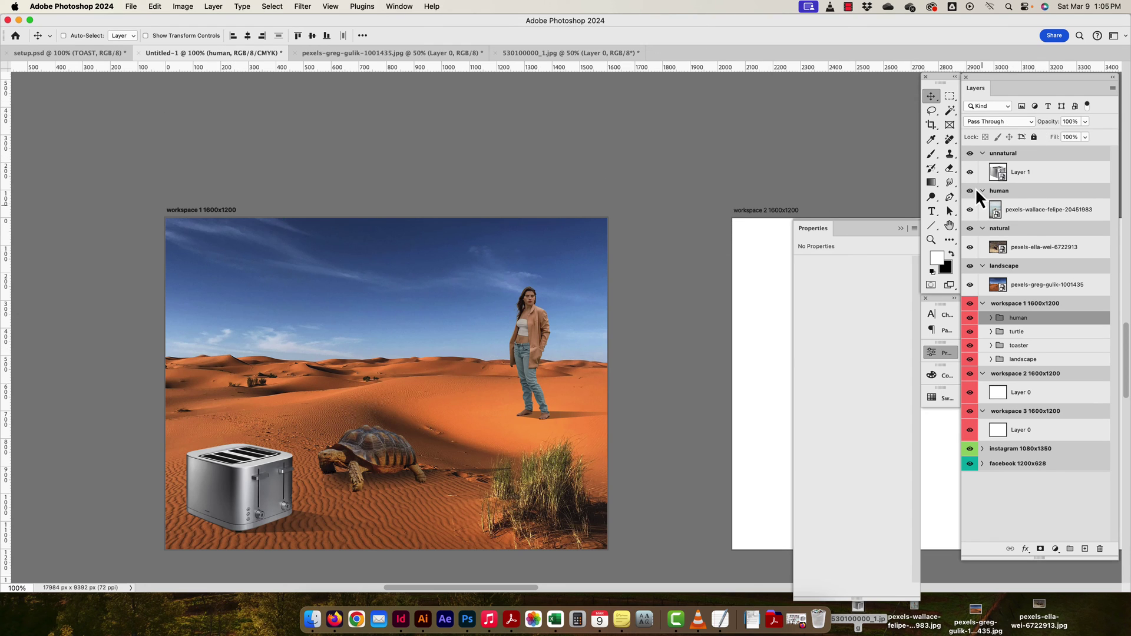
Add a Solid Color fill layer in pure red, ff0000, above the human group in workspace 1.
drag(931, 226, 989, 229)
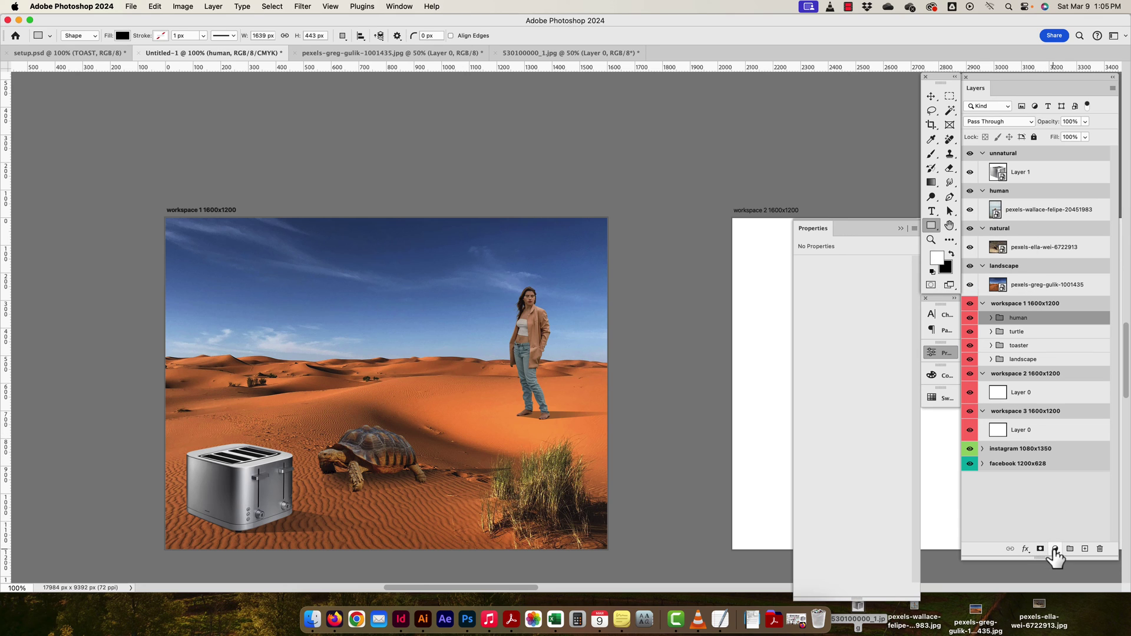
click(1055, 549)
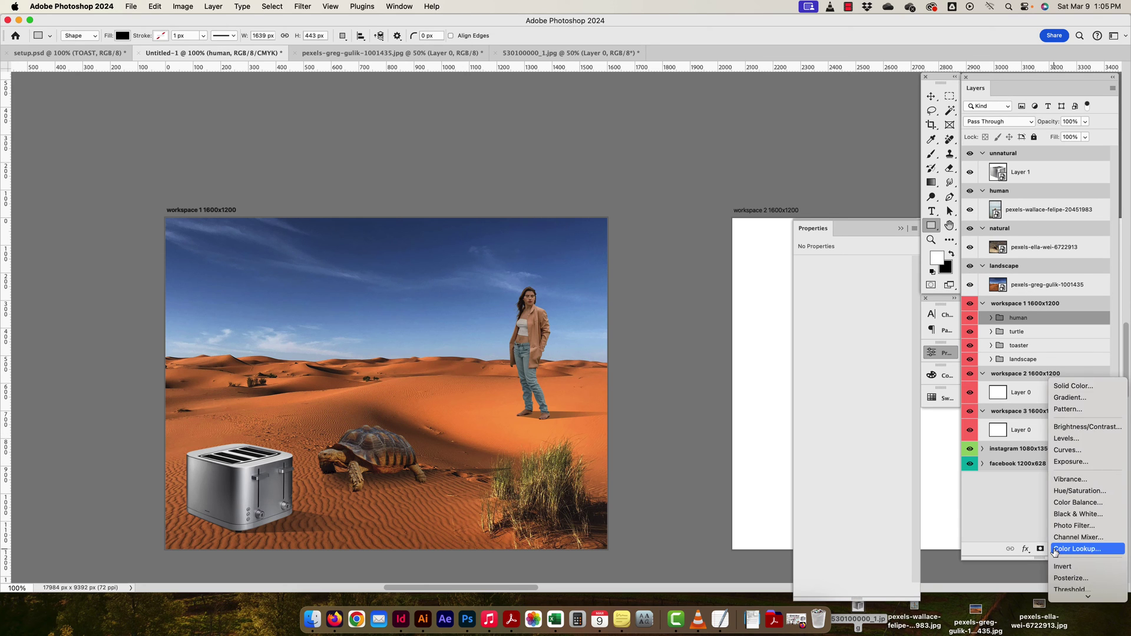
click(1066, 386)
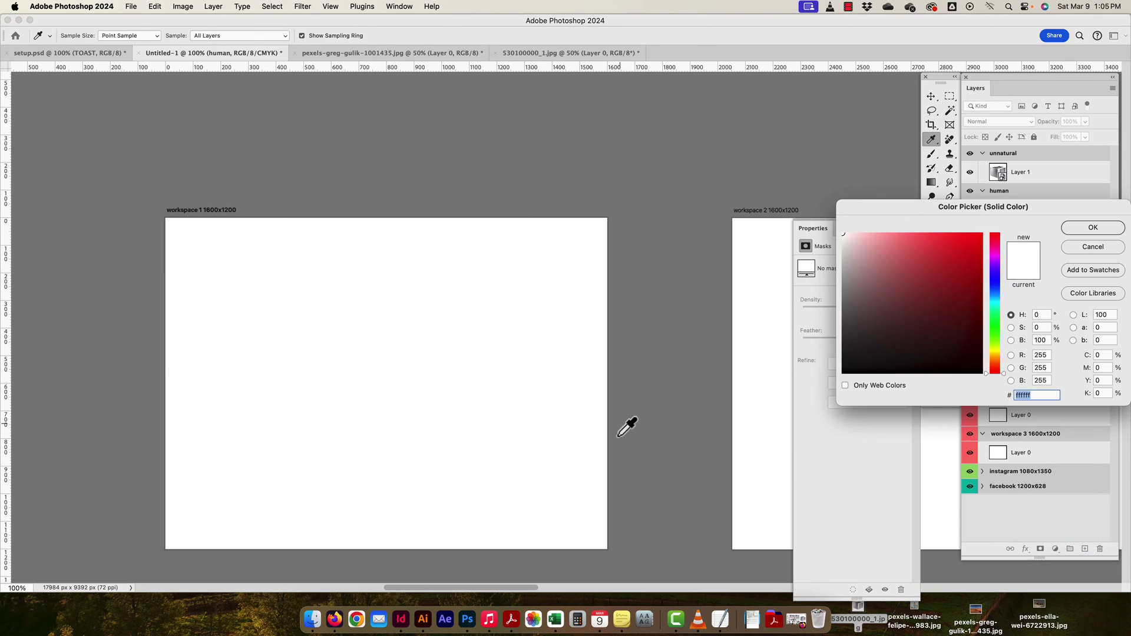
click(964, 248)
click(1092, 228)
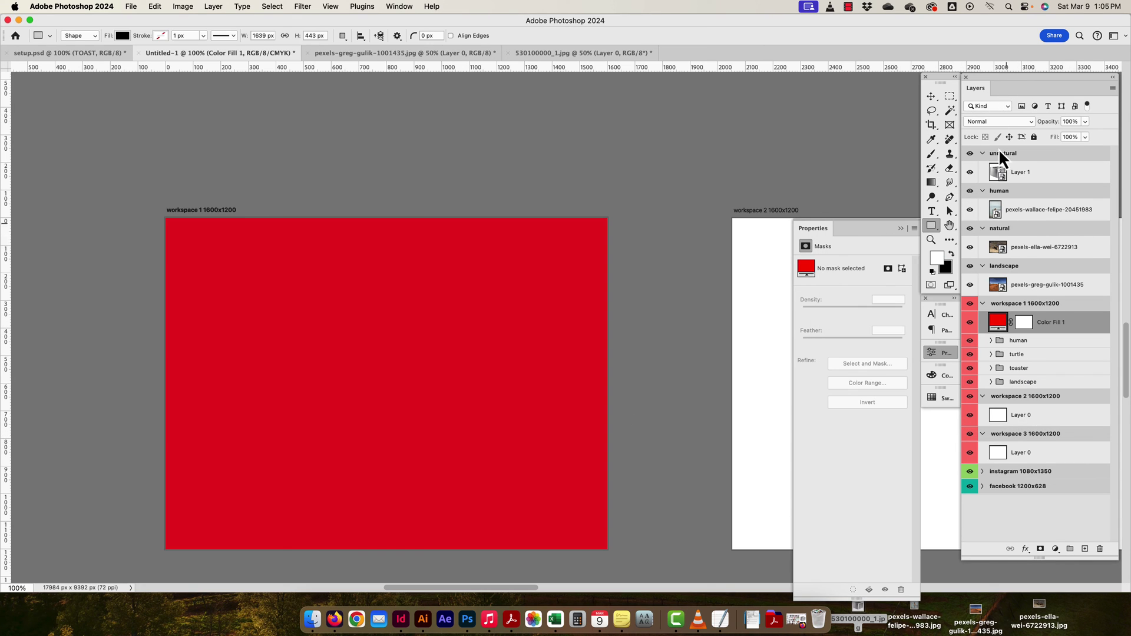
Recolor the solid fill layer to a bright blue.
double_click(998, 323)
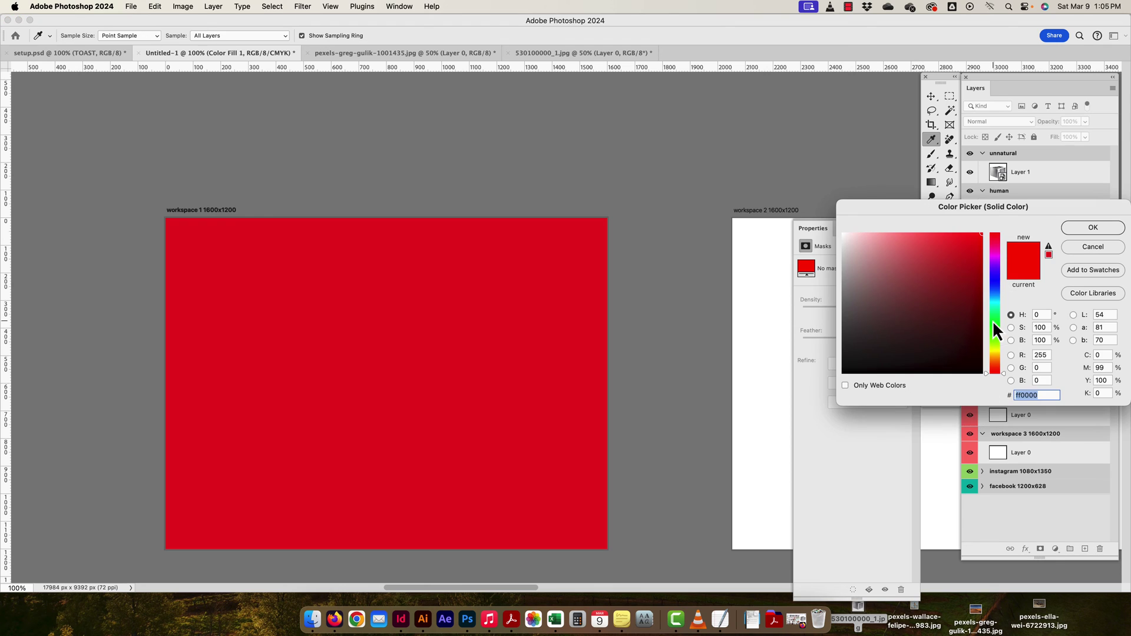
drag(995, 361, 998, 295)
click(1096, 228)
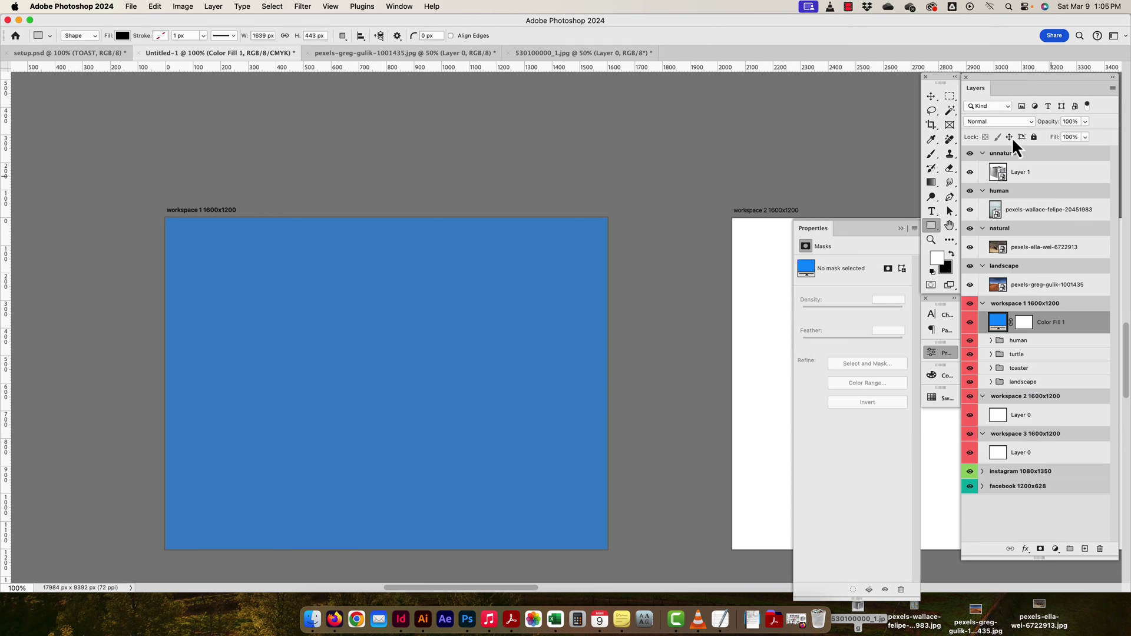
Set the blue fill layer's blend mode to Multiply and its opacity to 50%.
click(980, 120)
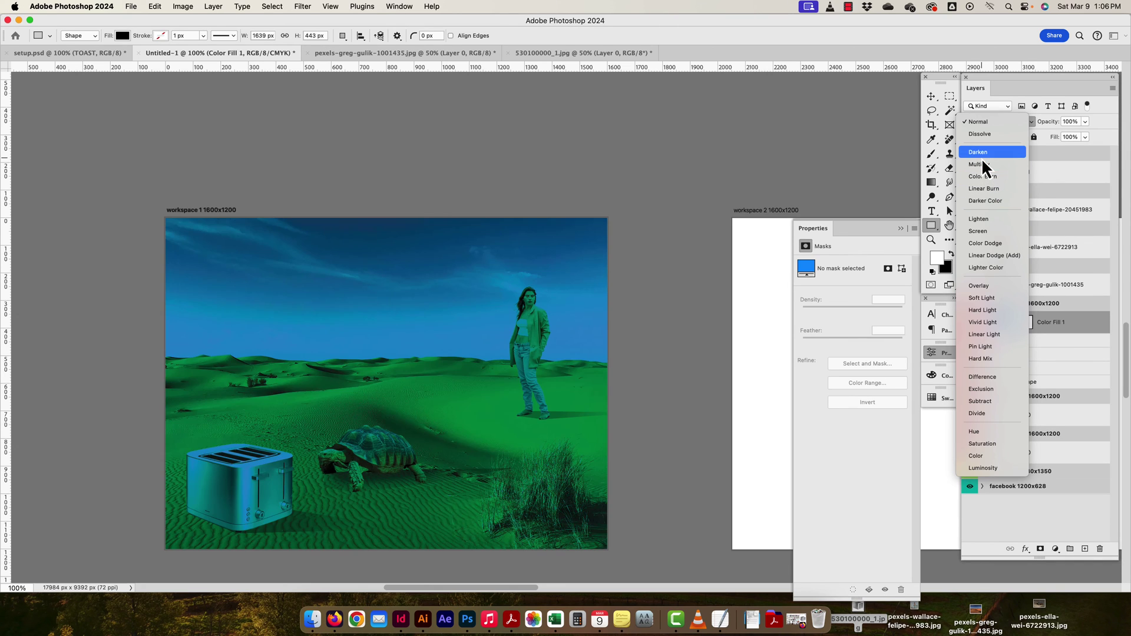
click(979, 165)
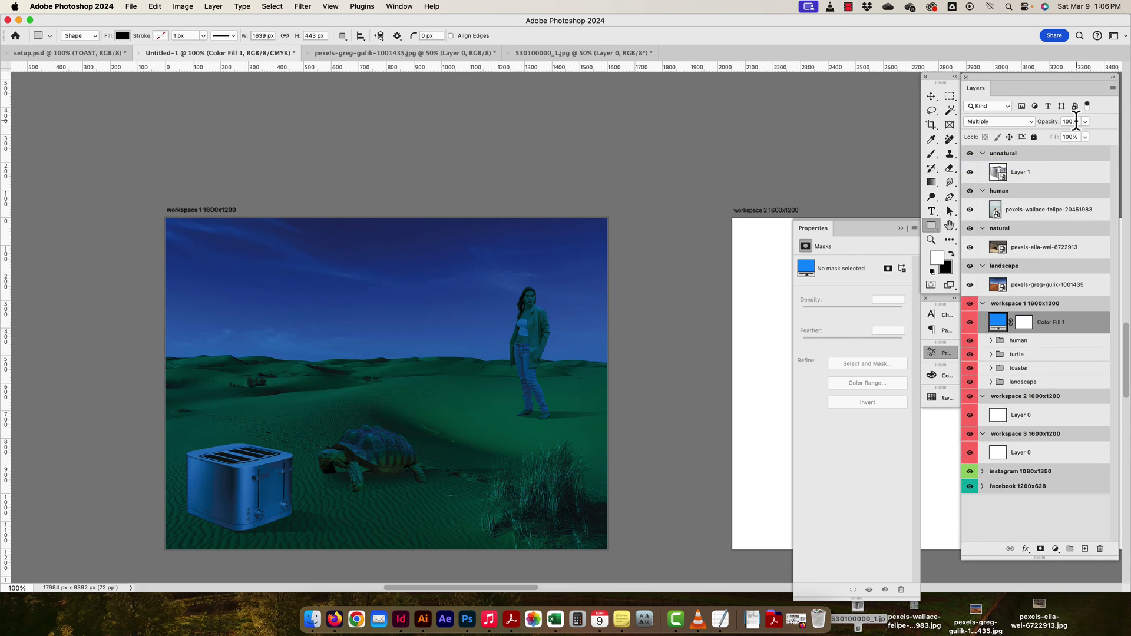
drag(1060, 121, 1046, 122)
key(shift+Down)
key(shift+Down)
key(shift+Down)
key(shift+Down)
key(shift+Down)
key(shift+Down)
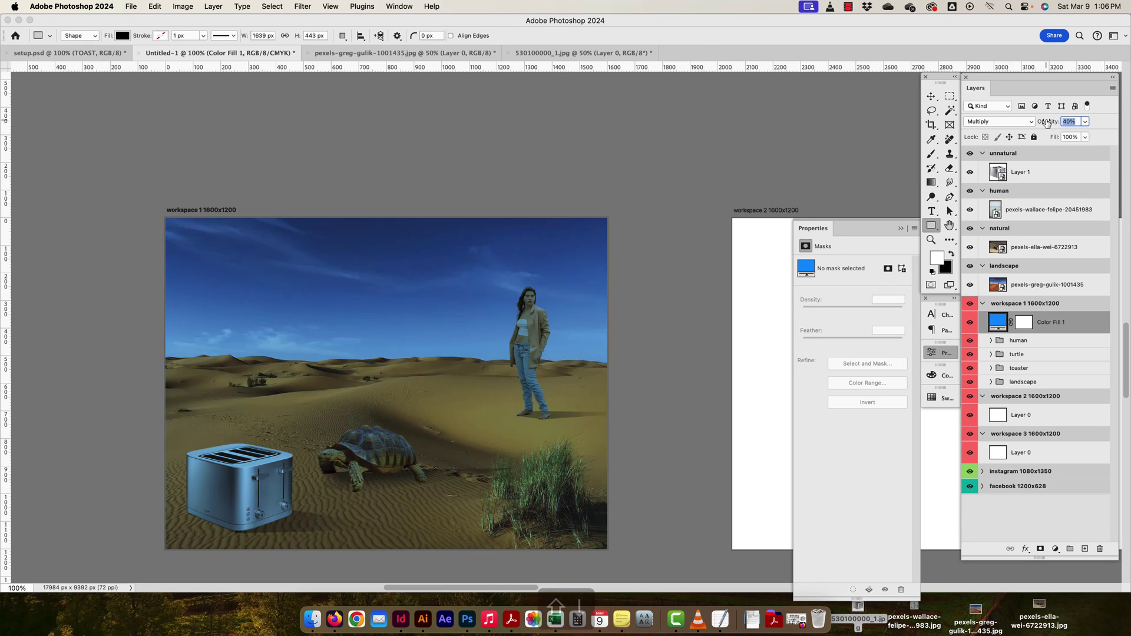
key(shift+Up)
key(shift+Up)
key(shift+Up)
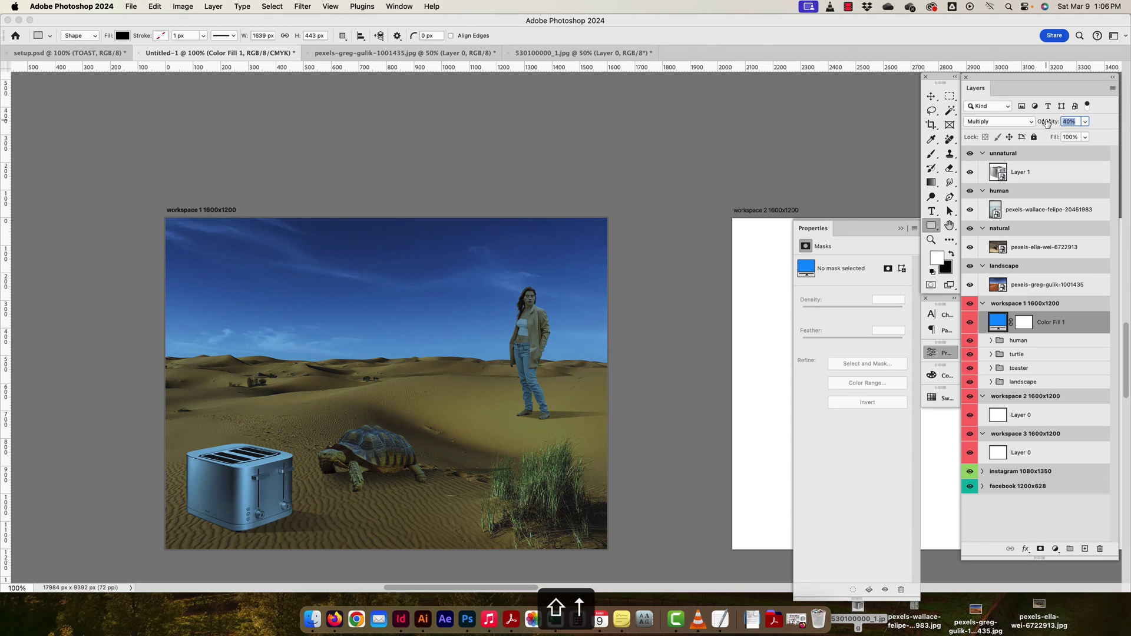
key(shift+Up)
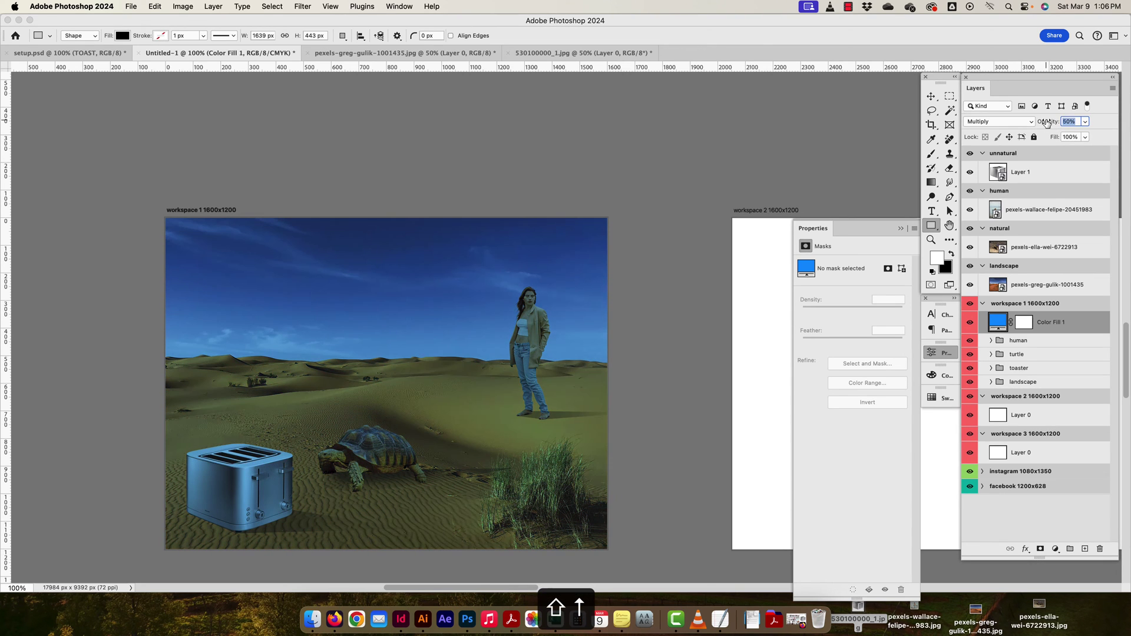
Recolor the solid fill layer in workspace 1 to a muted grey-blue, 7e9fb2, and toggle its visibility to compare.
double_click(979, 324)
click(934, 266)
mouse_move(934, 266)
mouse_down()
mouse_move(954, 326)
mouse_move(942, 278)
mouse_move(875, 247)
mouse_move(882, 275)
mouse_up()
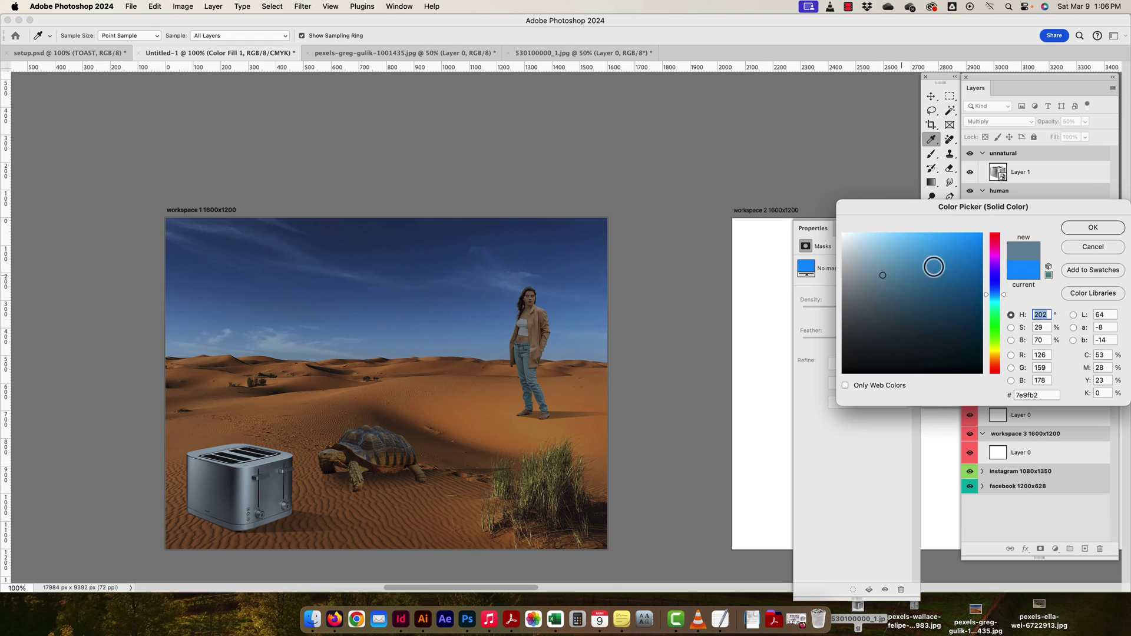
click(1079, 228)
click(970, 322)
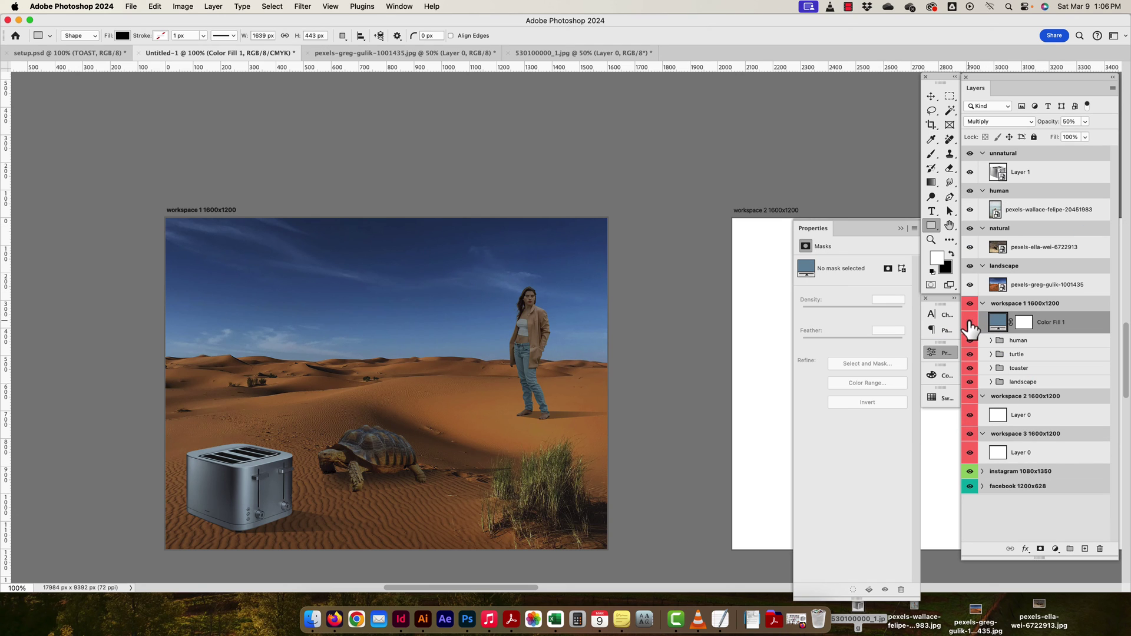
click(969, 323)
Copy the "Walk a mile in the desert, for some toast." text layer from setup.psd into the sky of workspace 1.
click(931, 95)
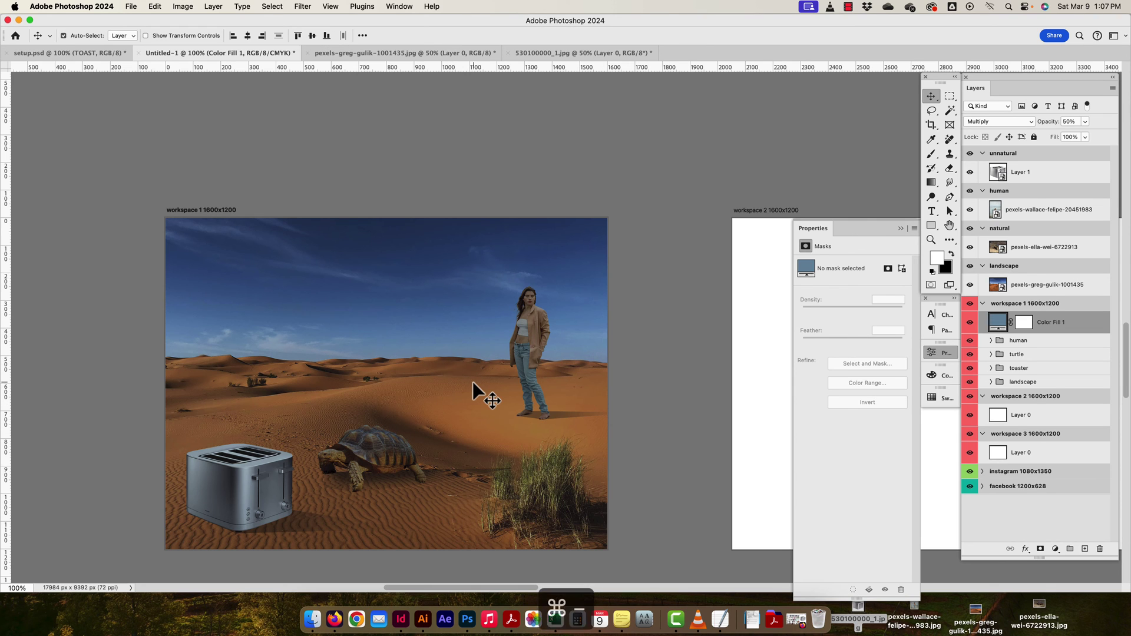
key(super+minus)
key(super+minus)
drag(609, 356, 381, 325)
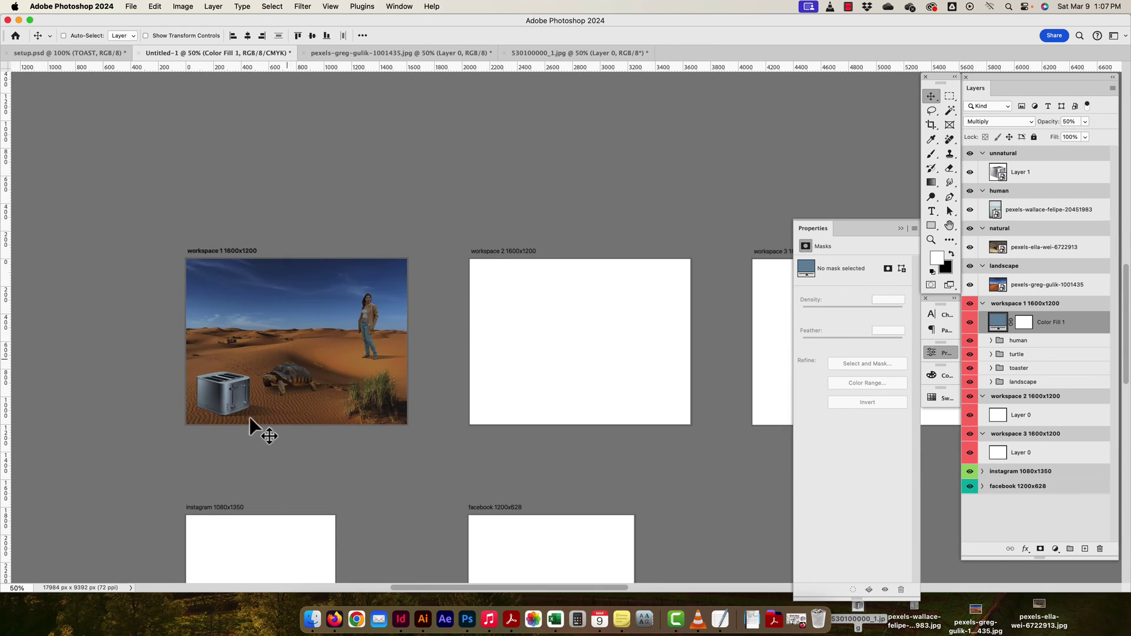
click(55, 52)
super+click(474, 213)
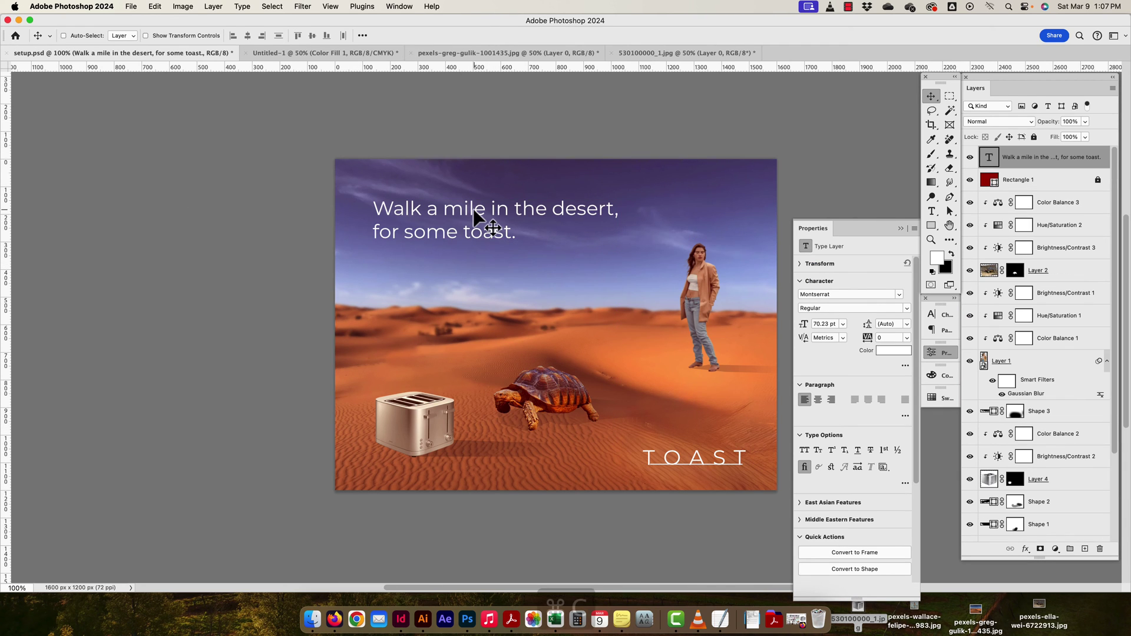
key(super+c)
click(324, 53)
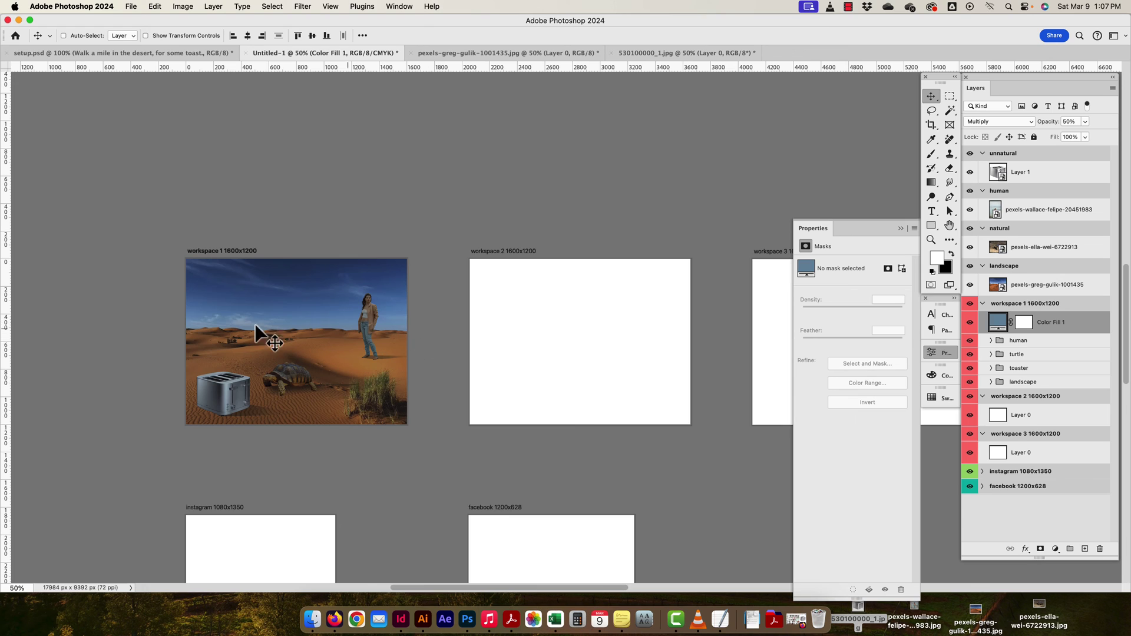
key(super+v)
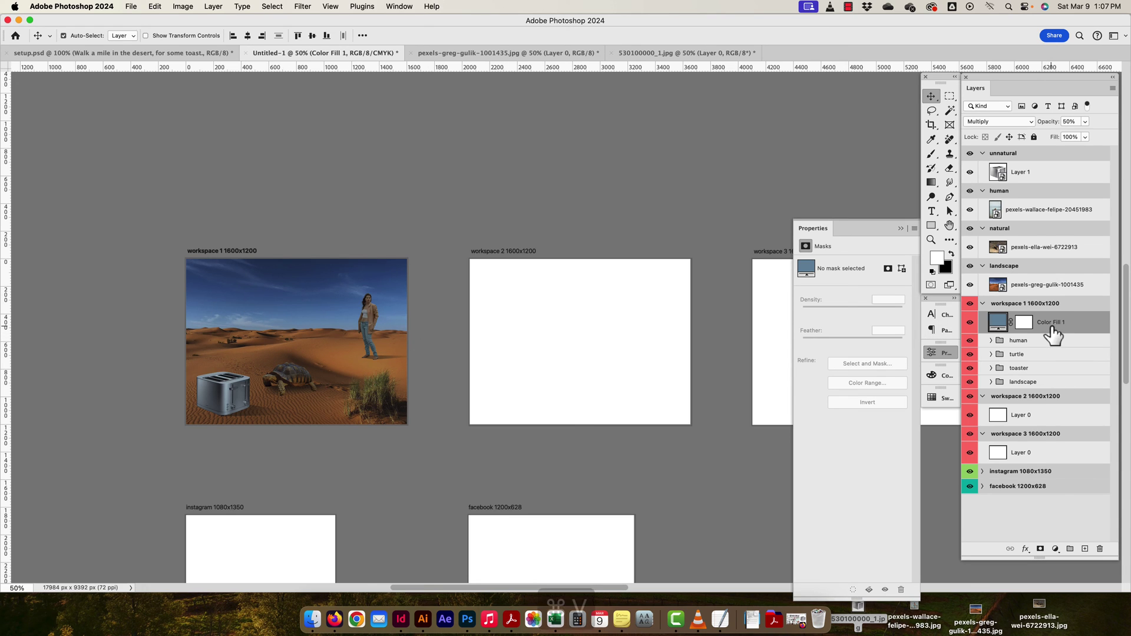
drag(284, 342, 256, 291)
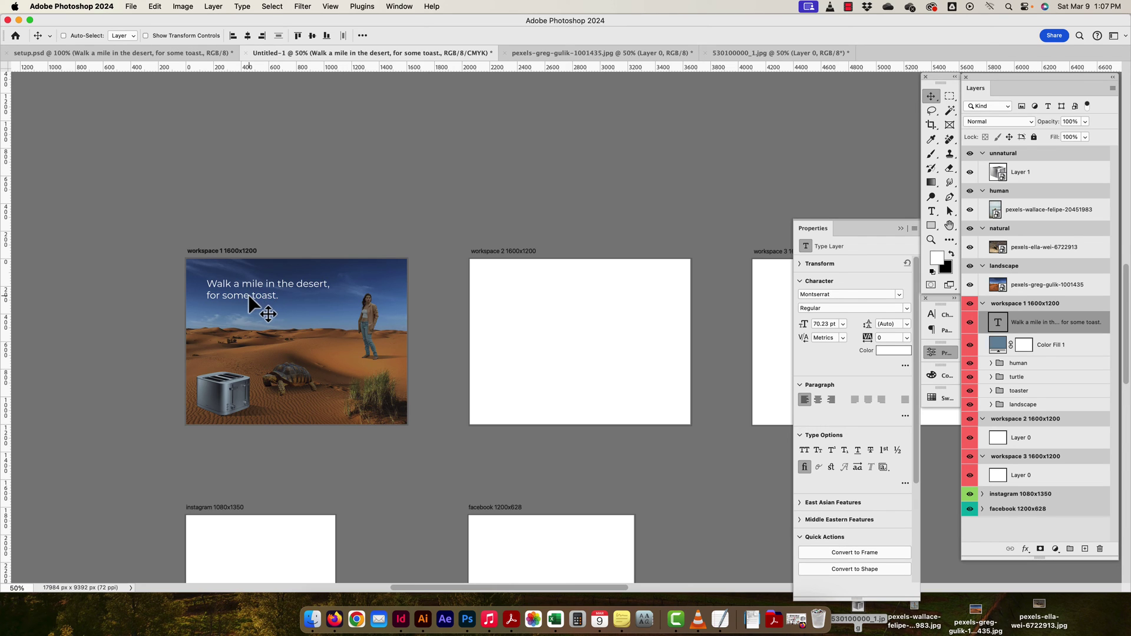
drag(249, 295, 249, 296)
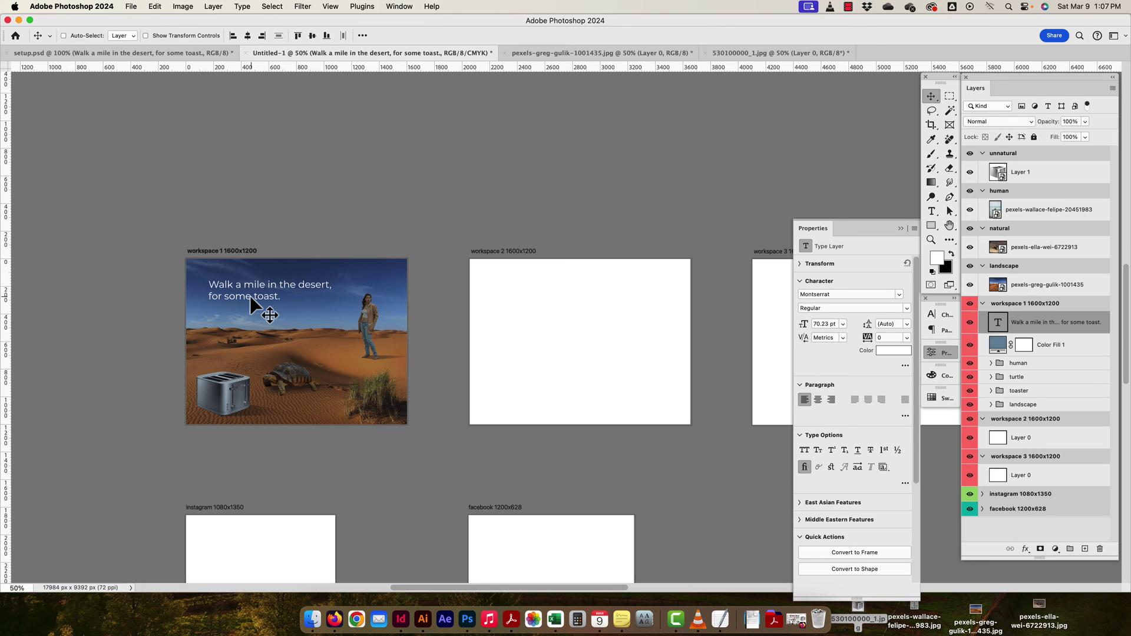
Copy the TOAST text layer from setup.psd and place it in the lower-right corner of the workspace 1 artboard.
click(158, 53)
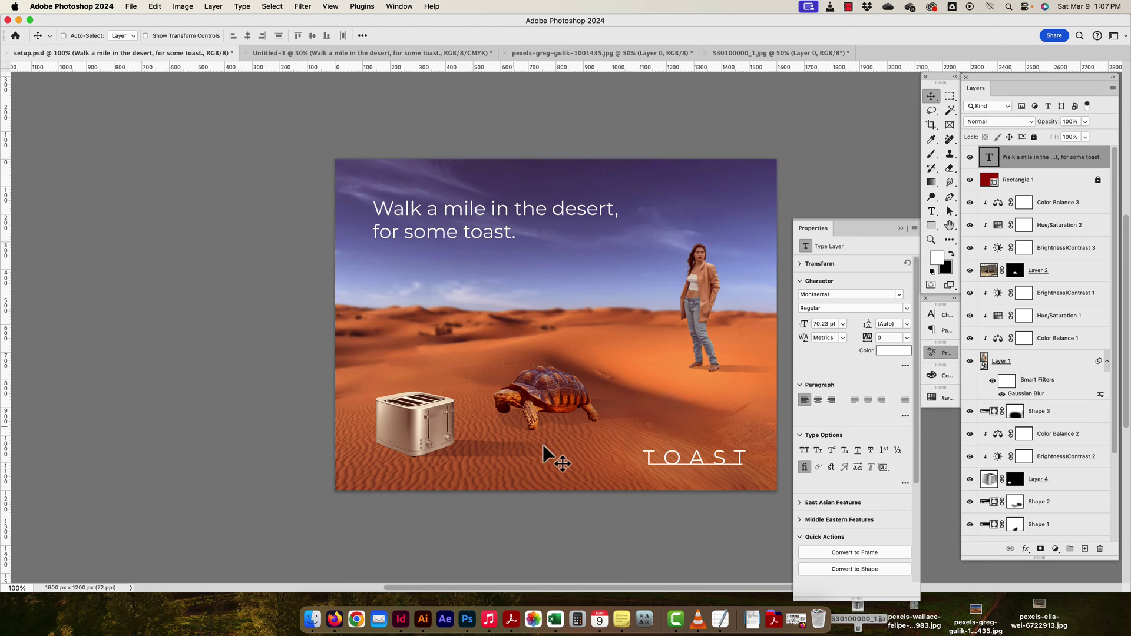
key(super)
super+click(697, 455)
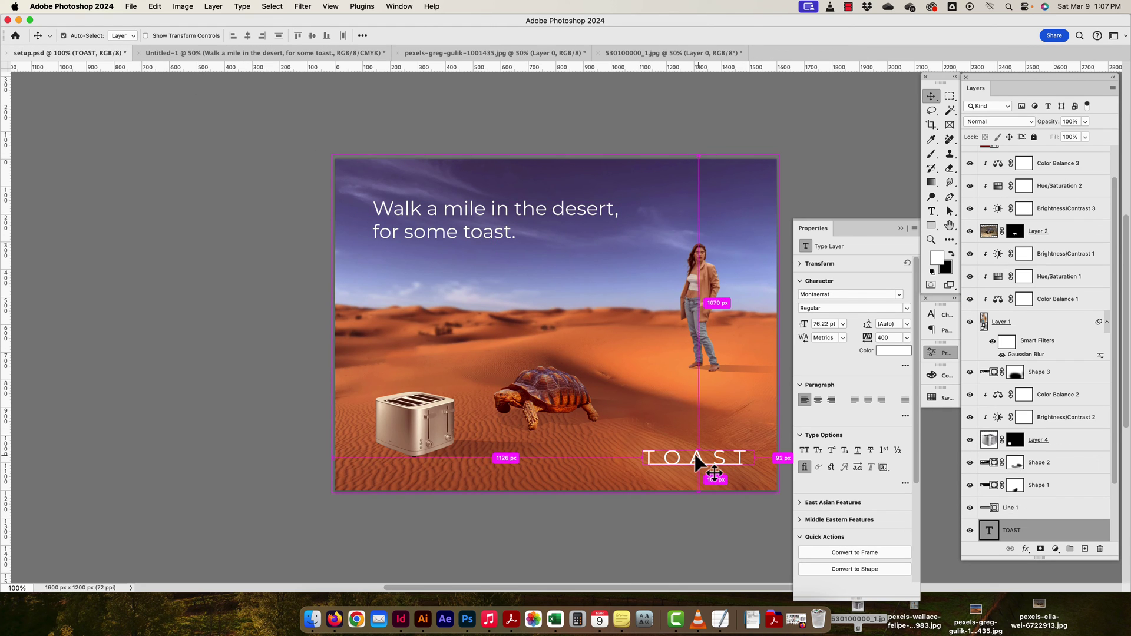
key(super+c)
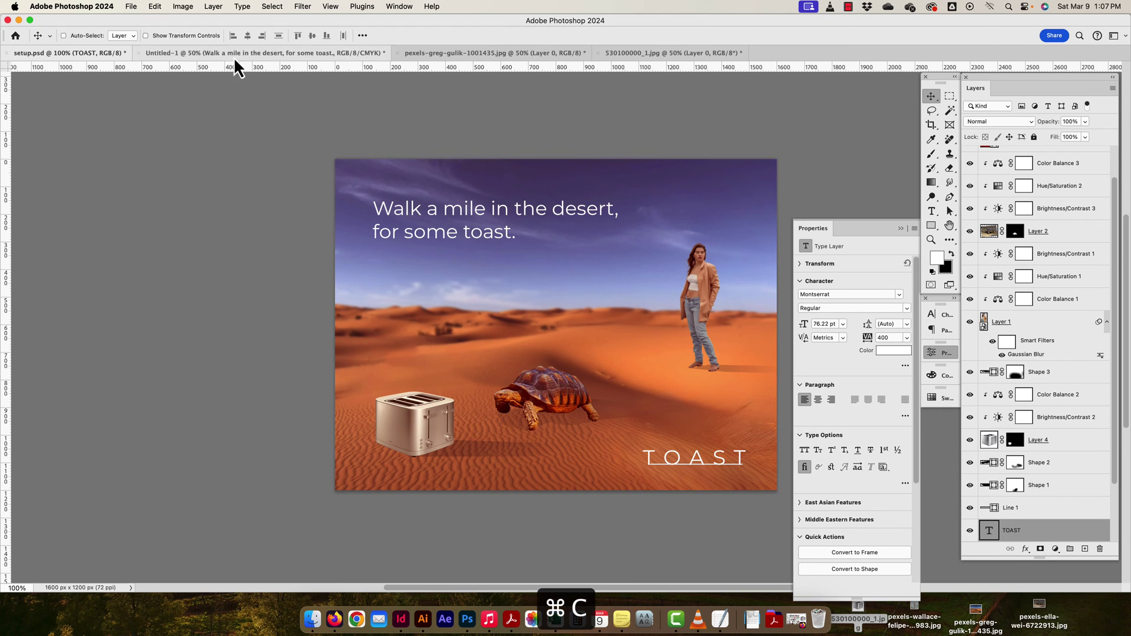
click(233, 55)
key(super+v)
drag(306, 325, 387, 408)
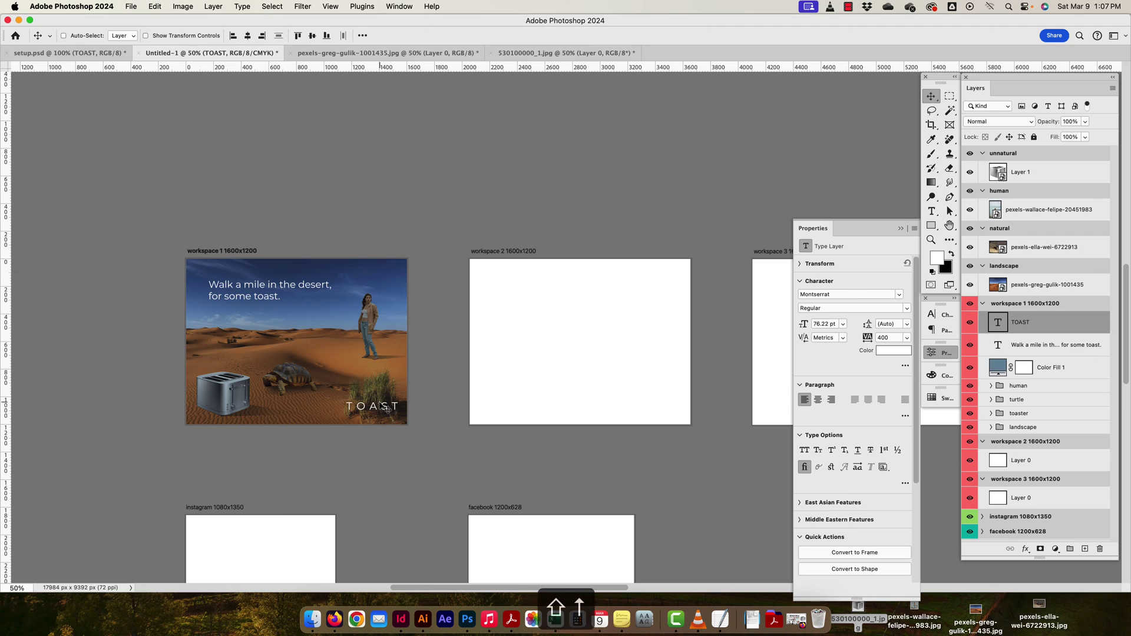
key(shift+Down)
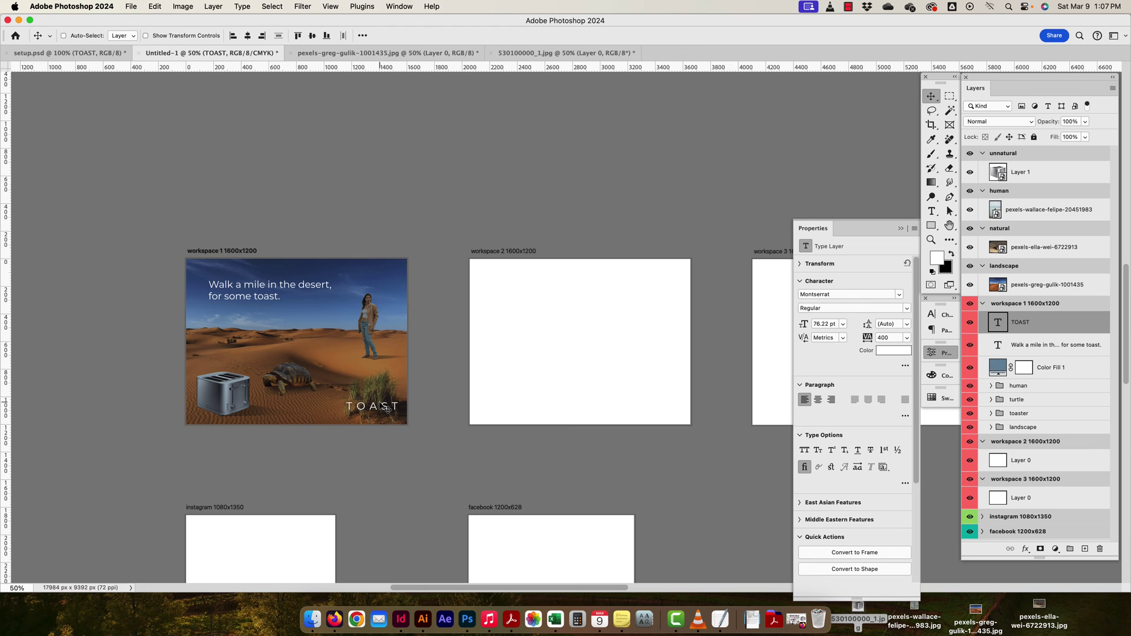
Collapse the workspace 1, 2 and 3, landscape, natural, human and unnatural artboards in the layer list.
drag(510, 399, 451, 405)
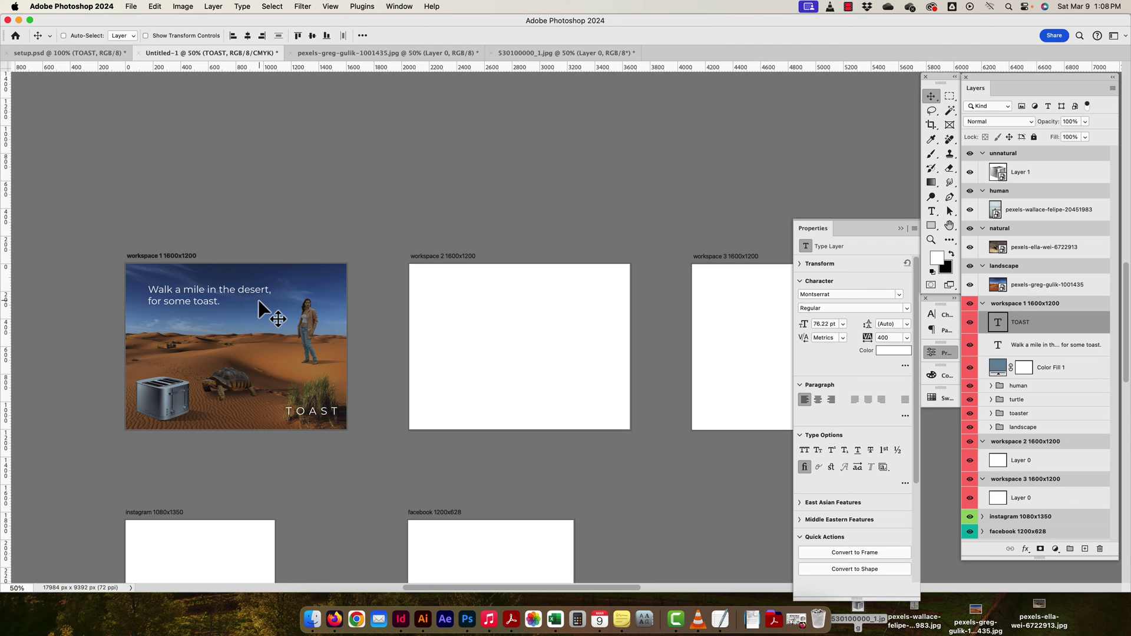
key(super+minus)
drag(446, 311, 353, 334)
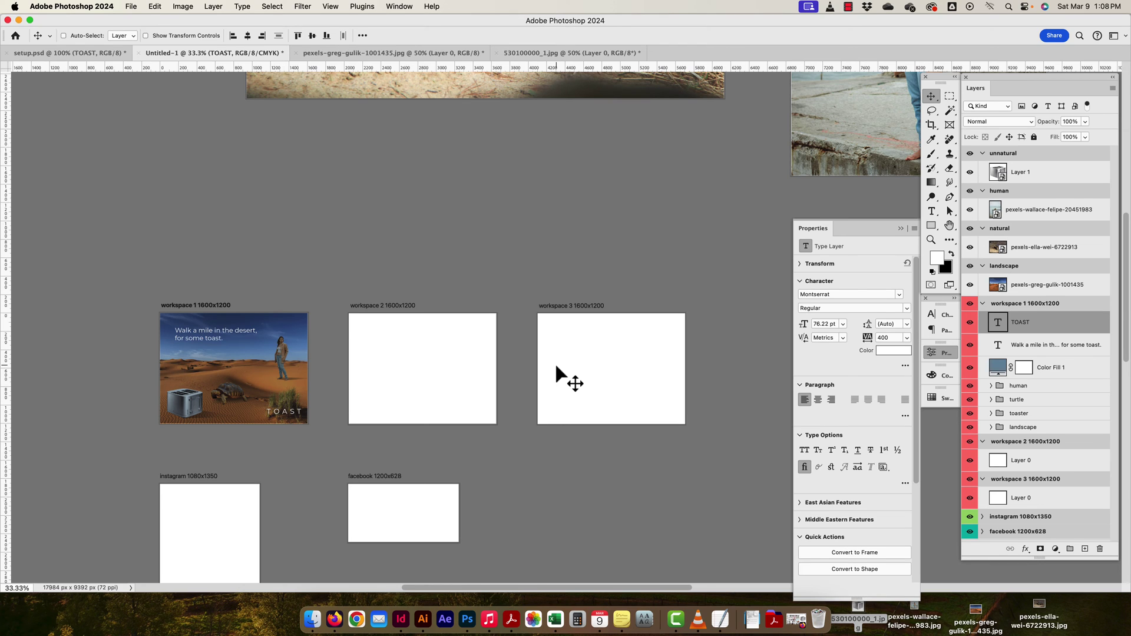
click(982, 304)
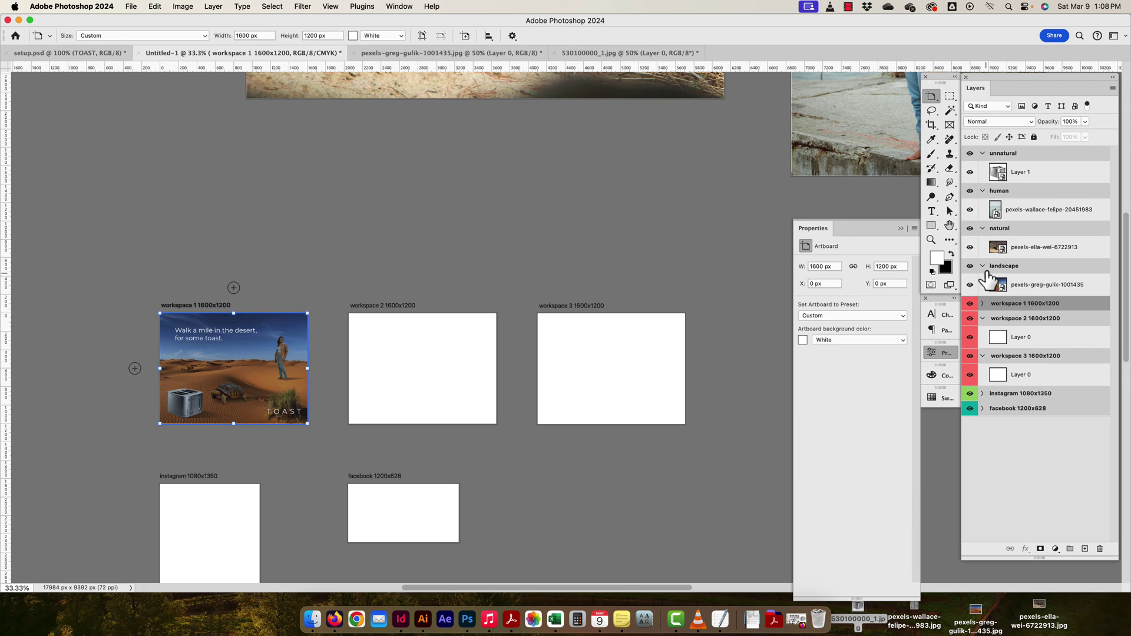
click(982, 266)
click(982, 228)
click(982, 190)
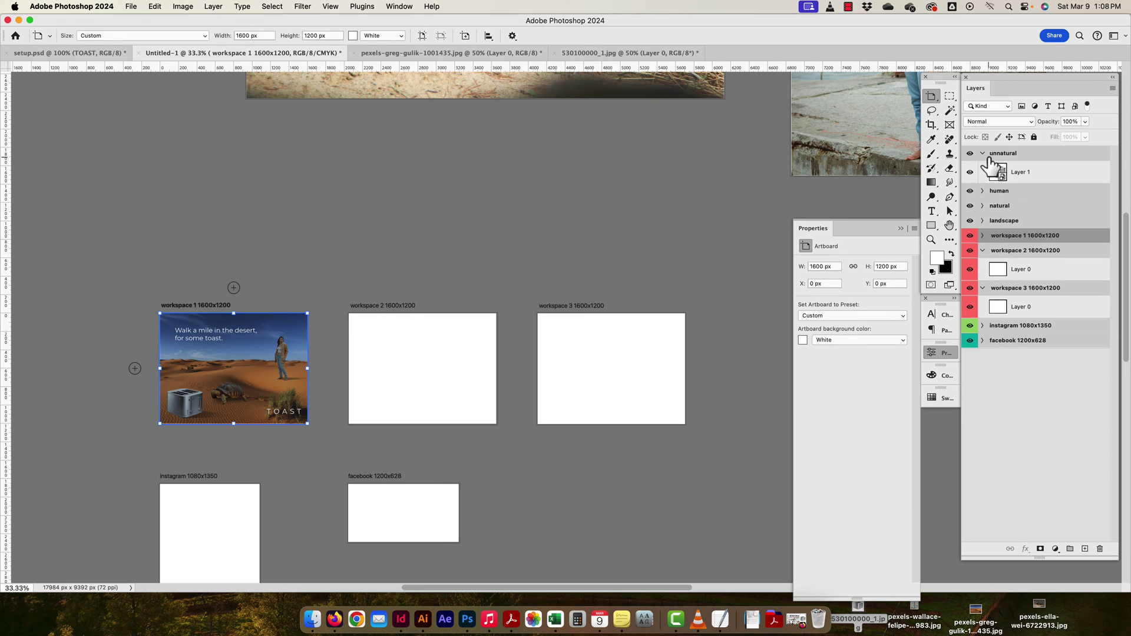
click(983, 153)
click(983, 228)
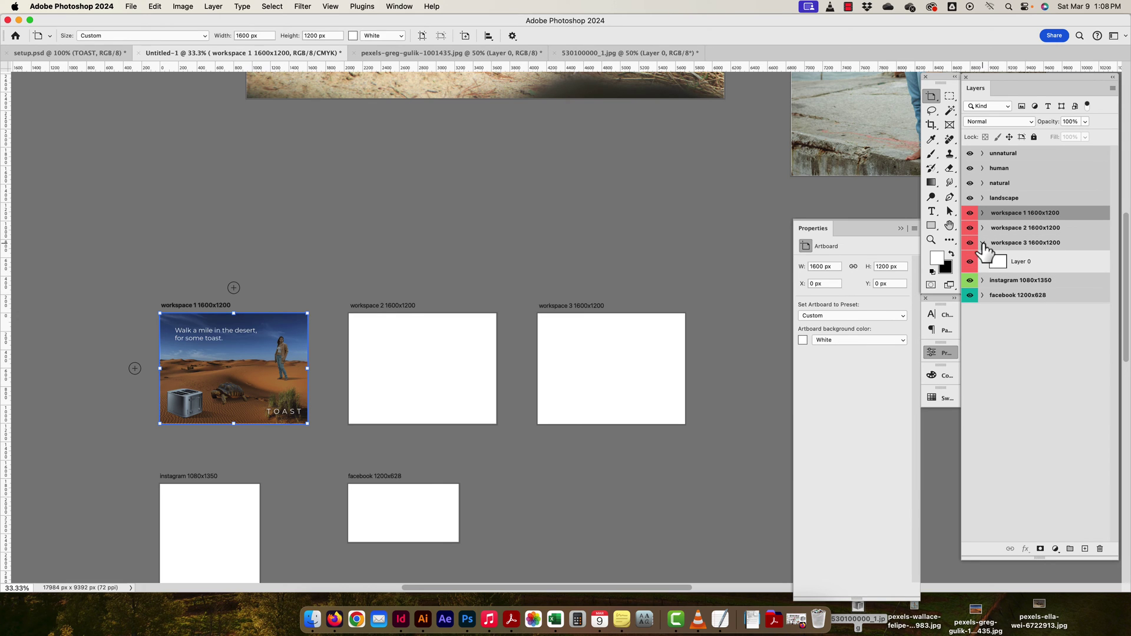
click(982, 242)
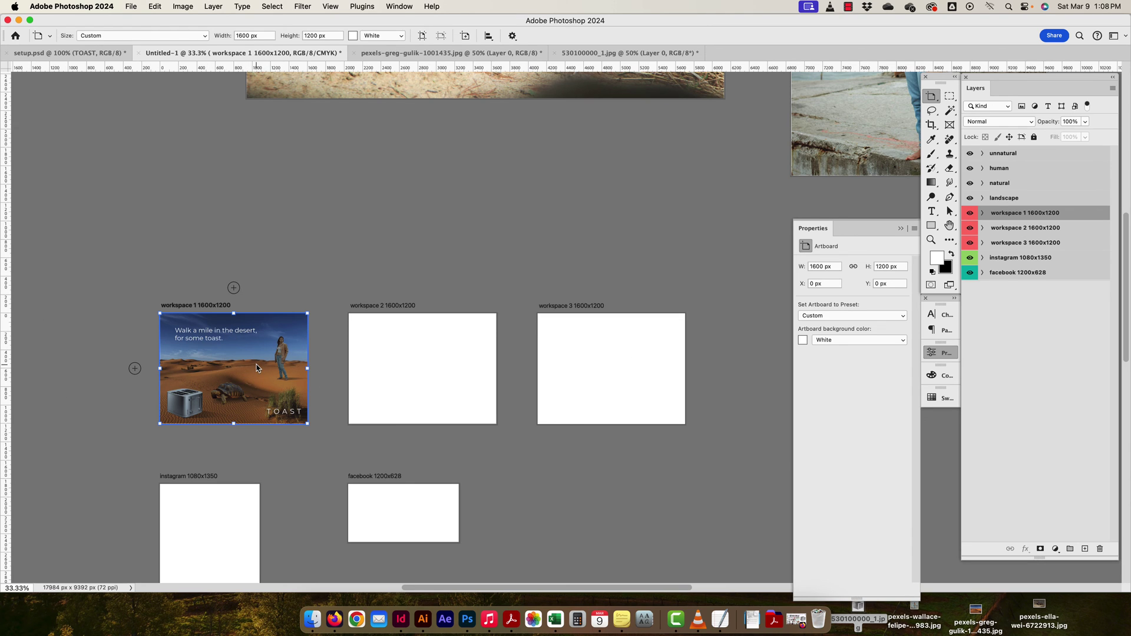
Expand the instagram and workspace 1 artboards and group workspace 1's TOAST and tagline text layers.
scroll(257, 368, down, 5)
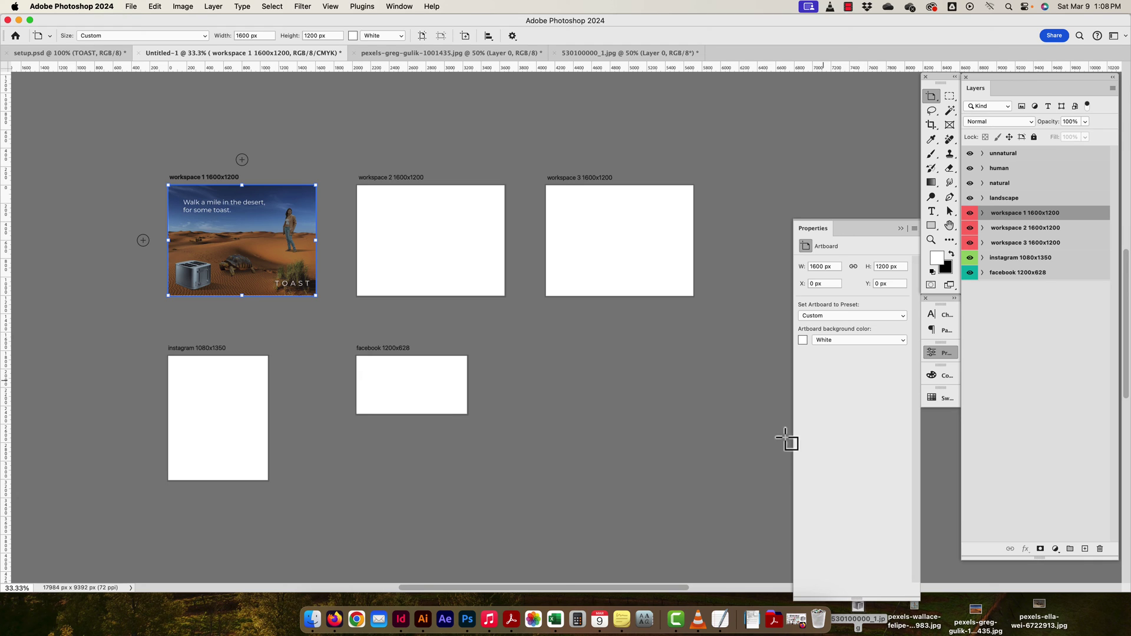
click(982, 258)
click(982, 213)
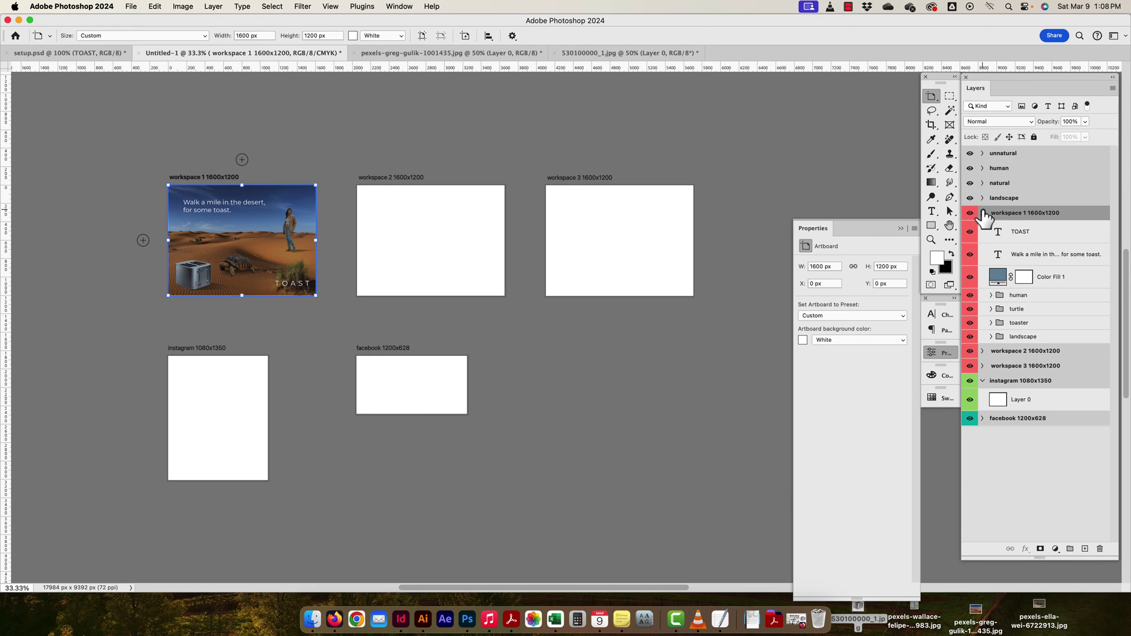
click(1030, 235)
super+click(1054, 261)
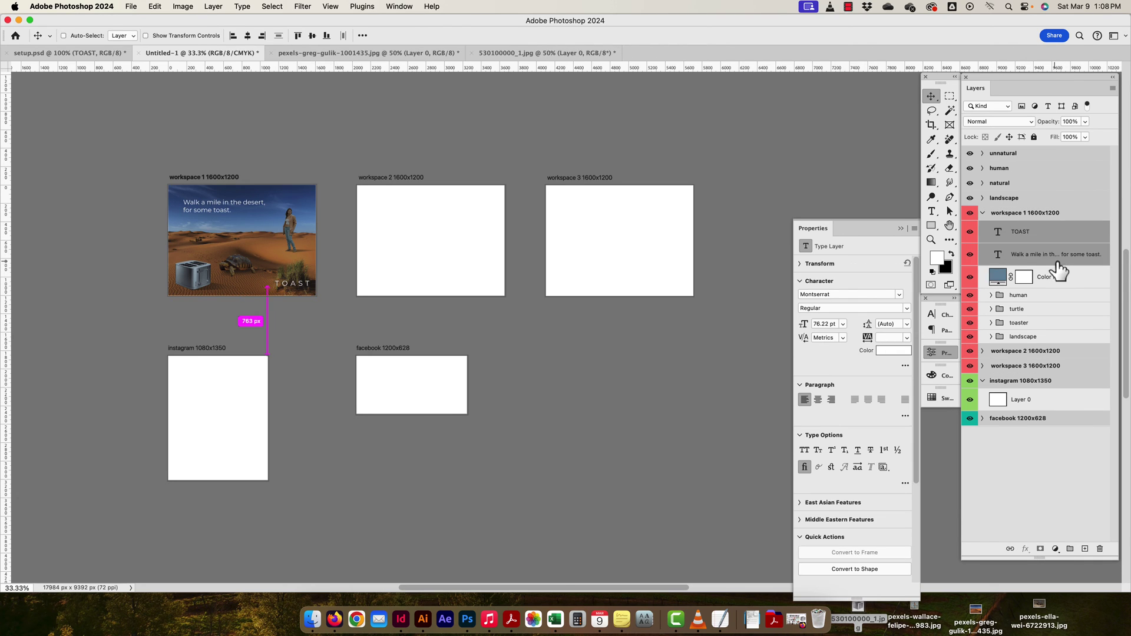
key(super+g)
Rename the new text group in workspace 1 to brand.
double_click(1019, 228)
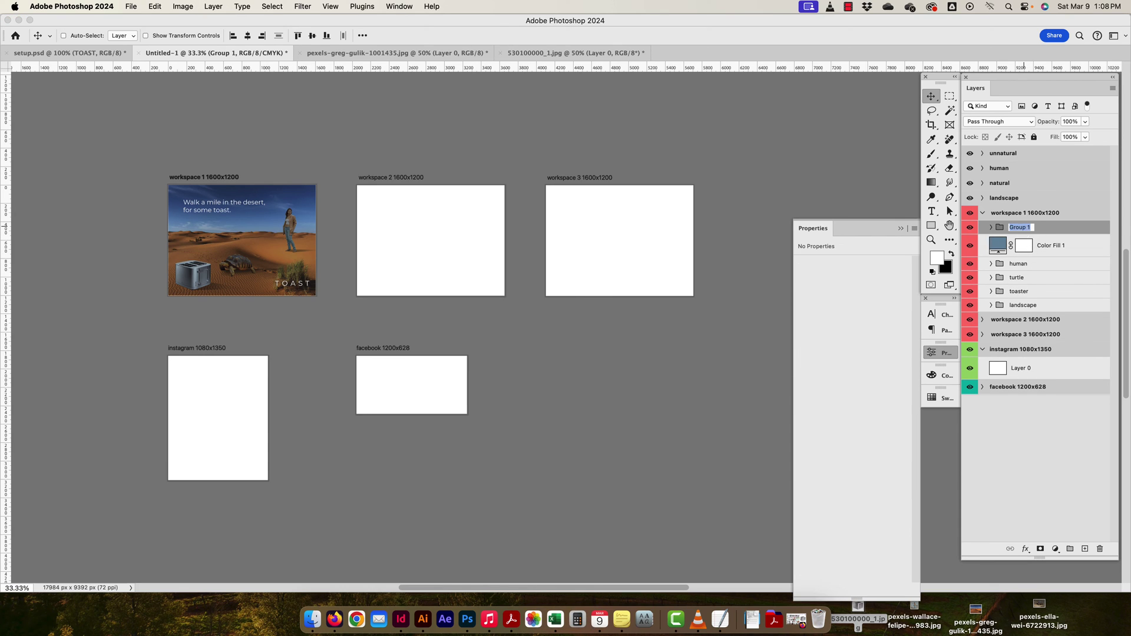
text(b rand)
key(Return)
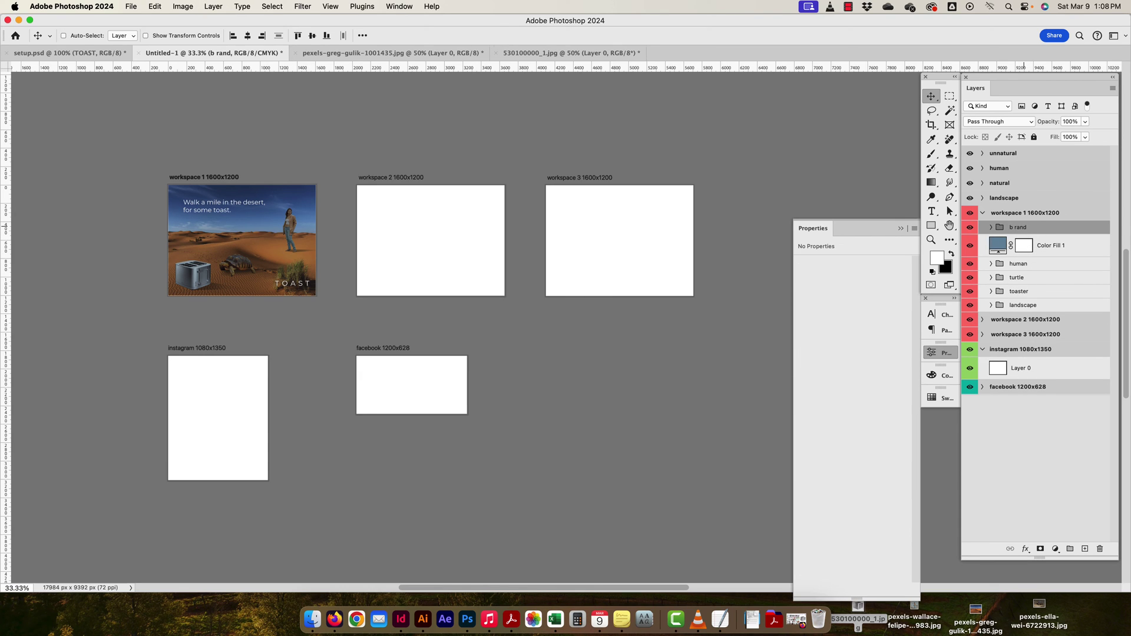
double_click(1019, 227)
click(1010, 227)
key(BackSpace)
key(Return)
Duplicate all workspace 1 contents, from the brand group down to the landscape group, onto the instagram 1080x1350 artboard.
click(1062, 250)
click(1037, 216)
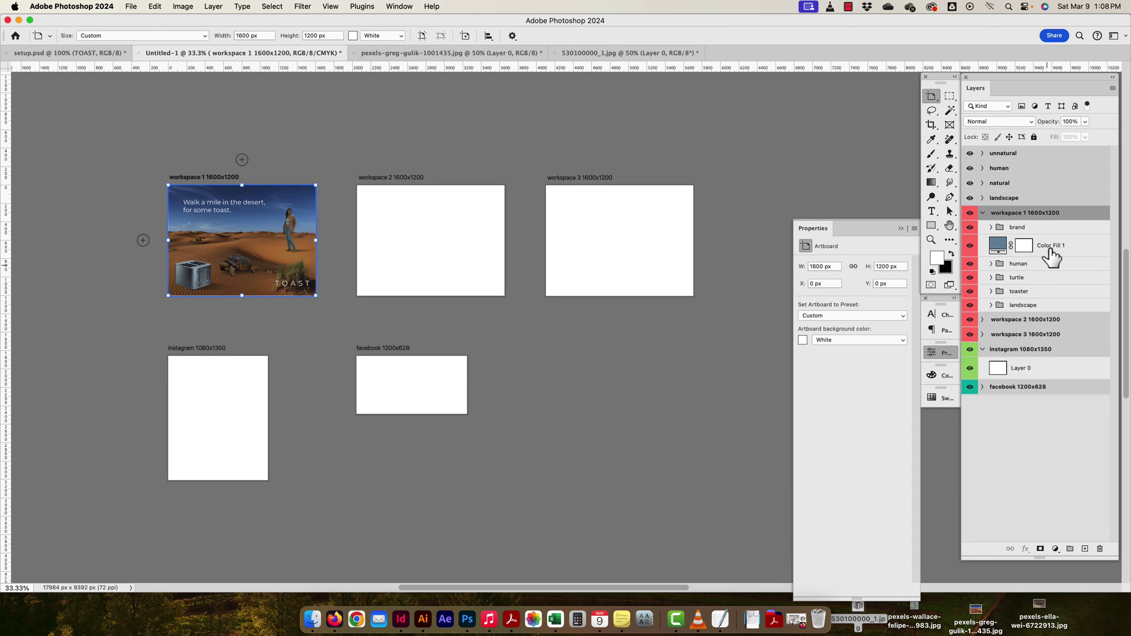
click(1016, 227)
key(v)
shift+click(1022, 305)
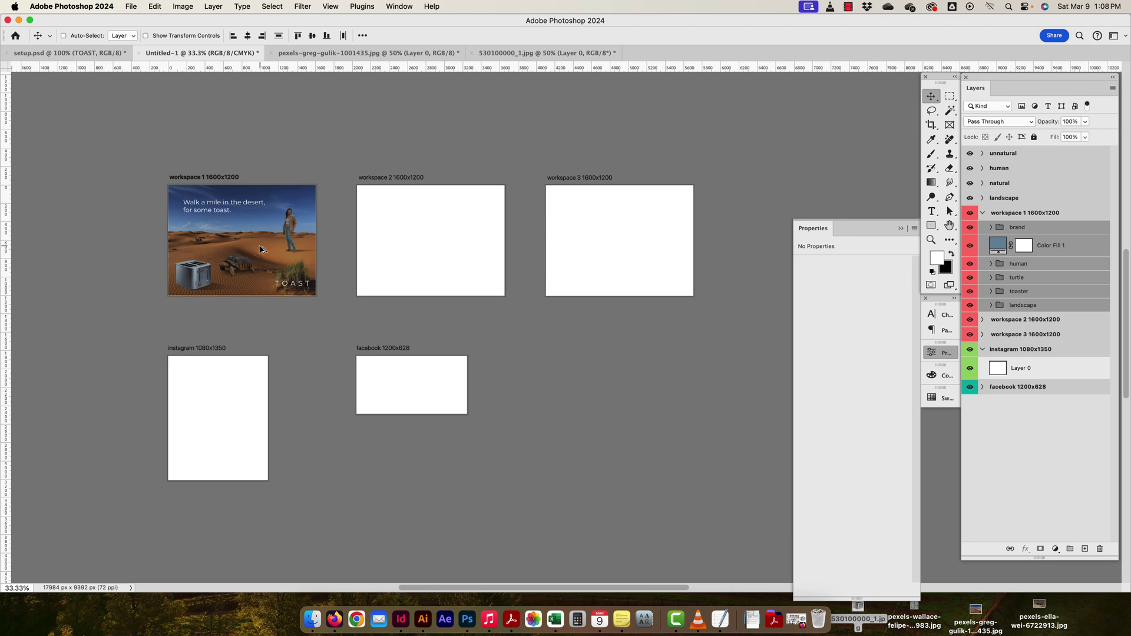
drag(260, 250, 237, 422)
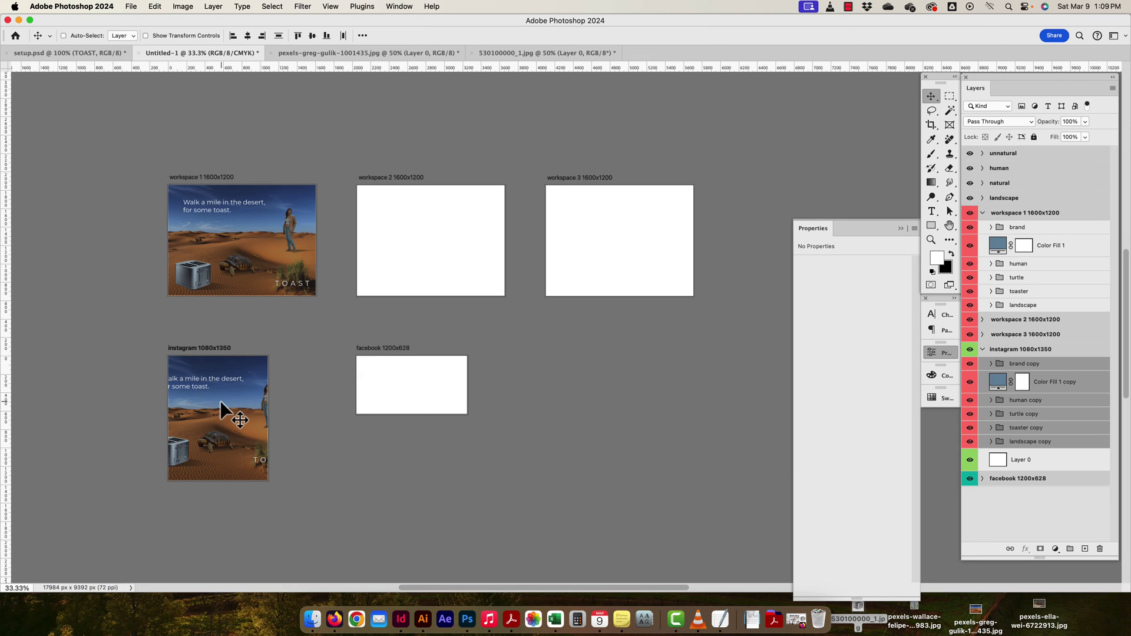
Collapse workspace 1 and move the copied tagline text fully inside the upper part of the instagram artboard.
click(1054, 386)
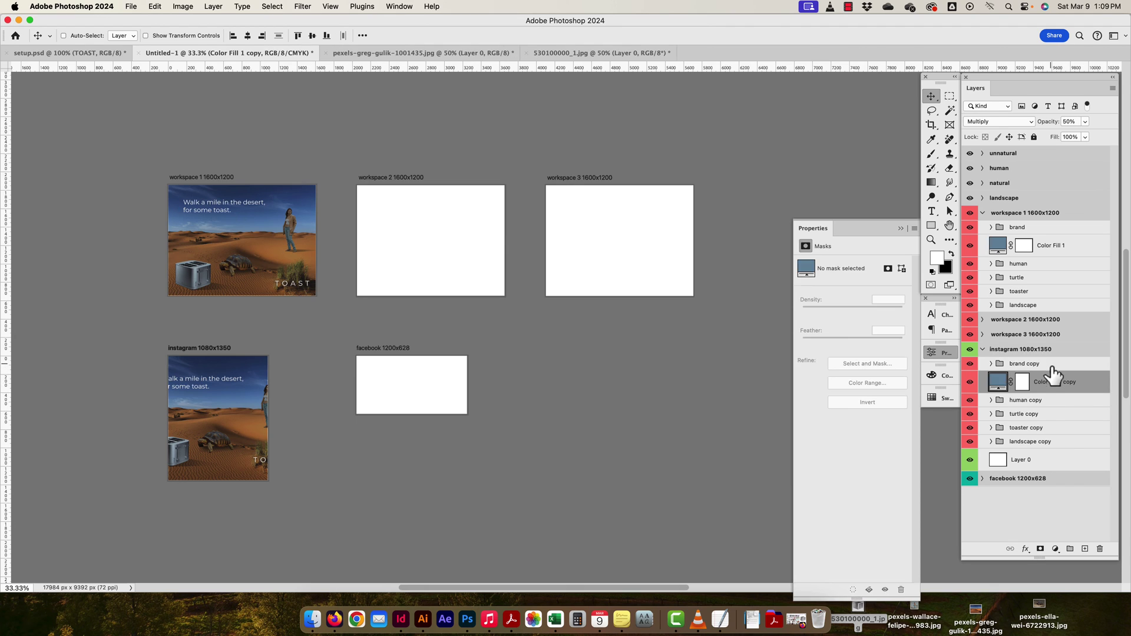
click(981, 213)
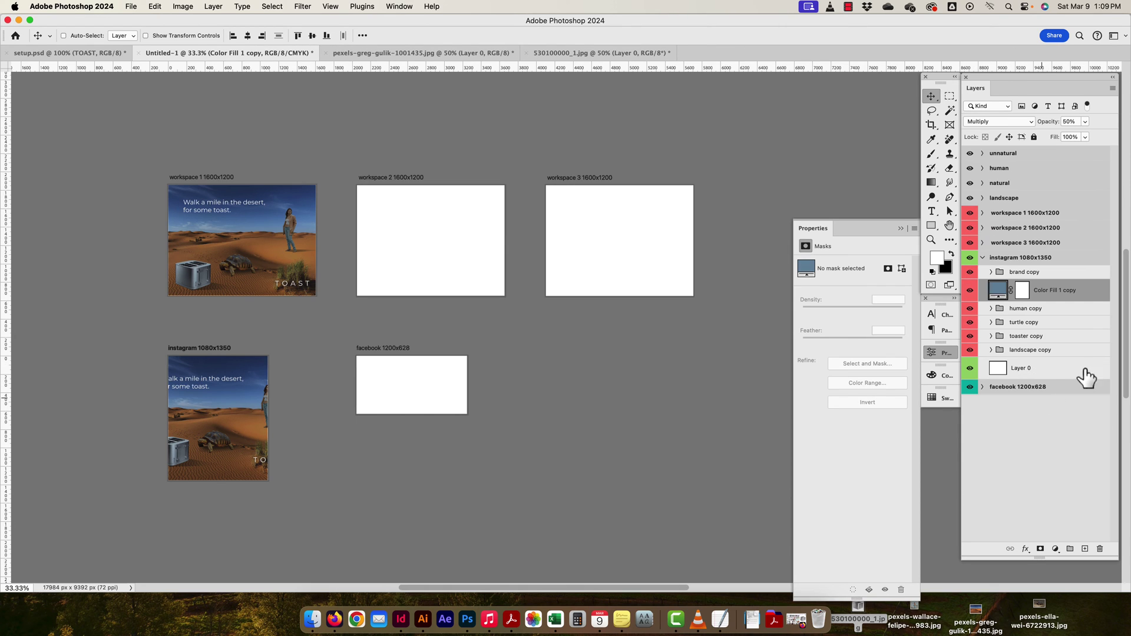
super+click(189, 380)
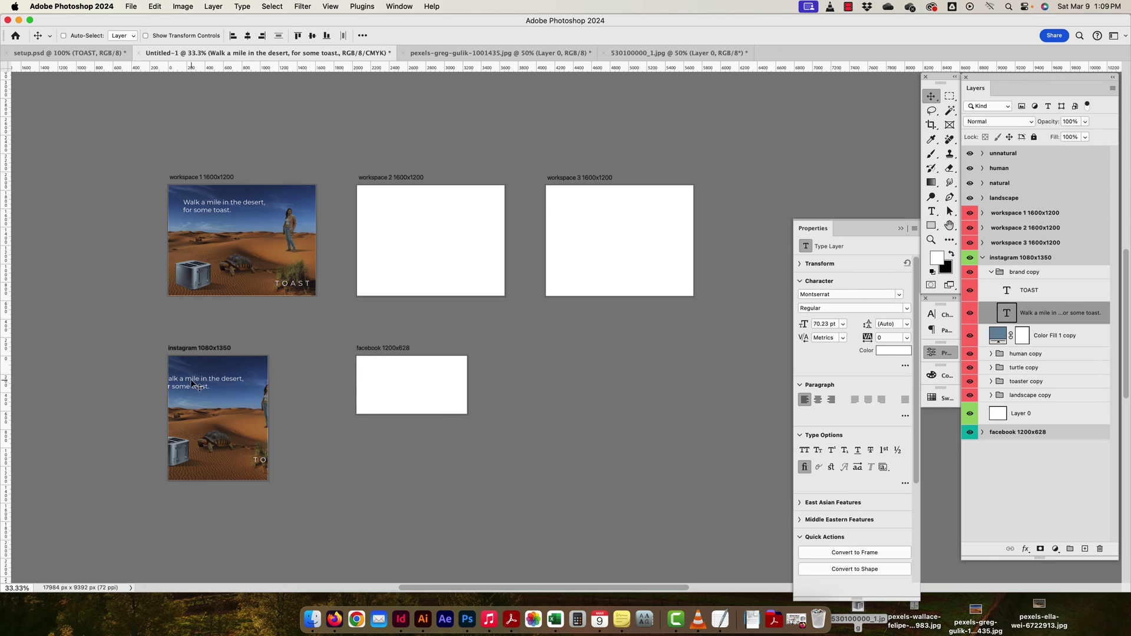
double_click(190, 380)
click(930, 96)
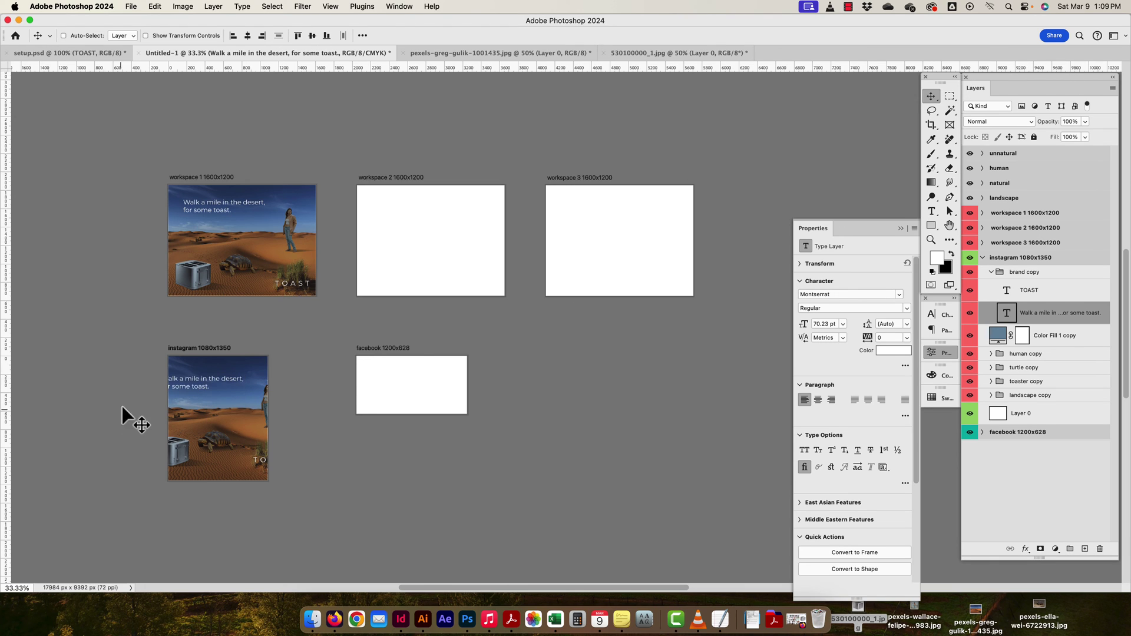
drag(212, 369, 206, 365)
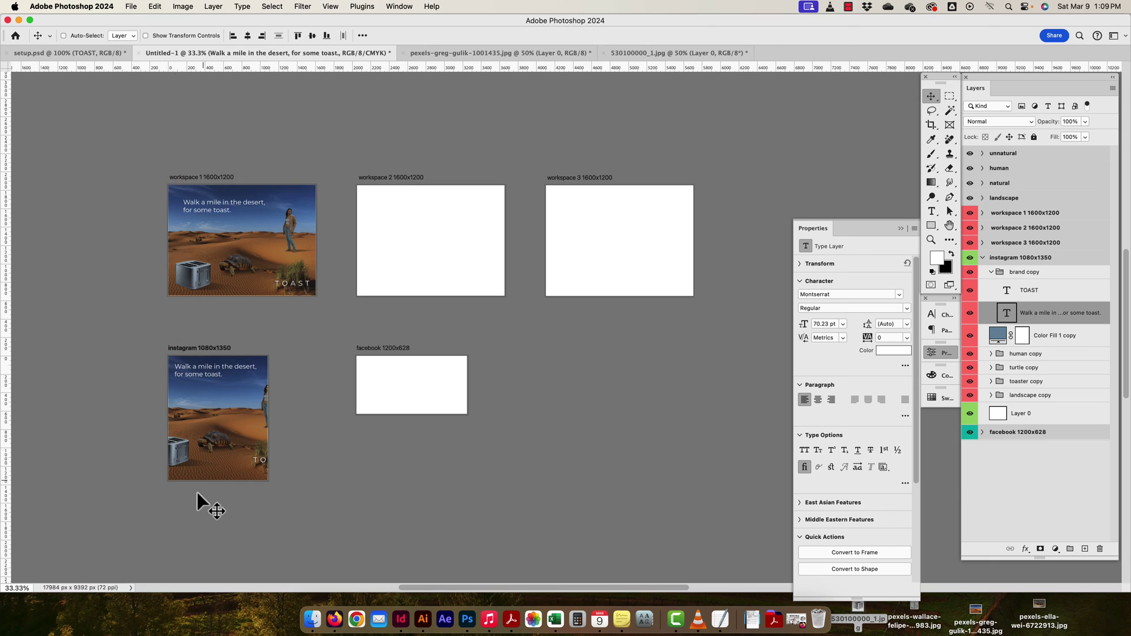
Move the toaster copy group fully into the lower-left corner of the instagram artboard and select the turtle copy group.
click(1028, 386)
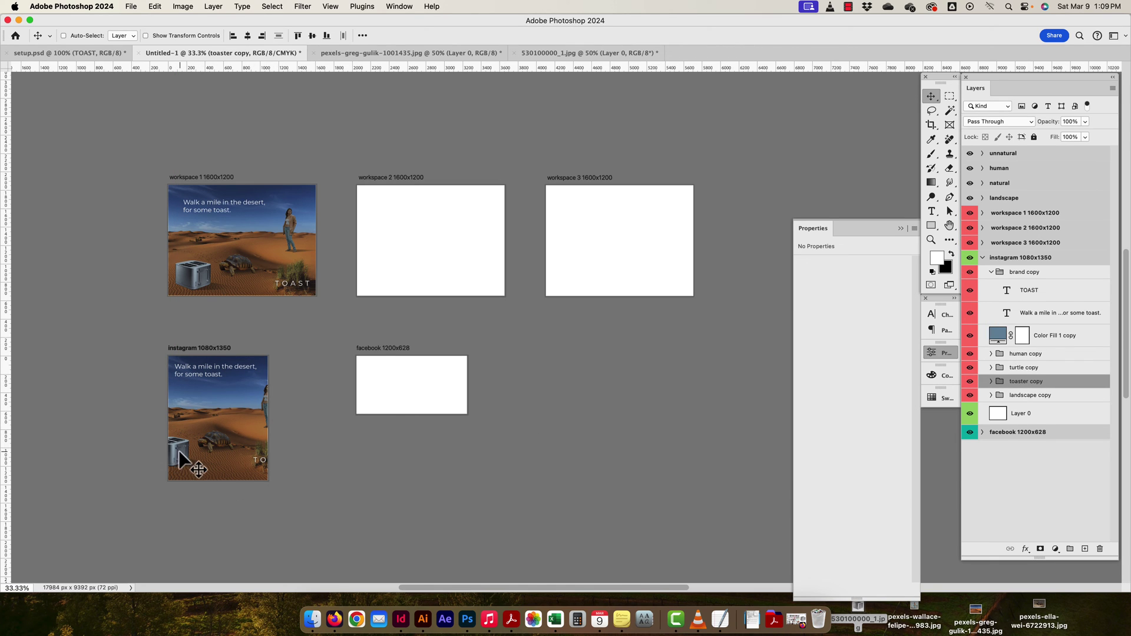
drag(179, 451, 197, 459)
click(1043, 369)
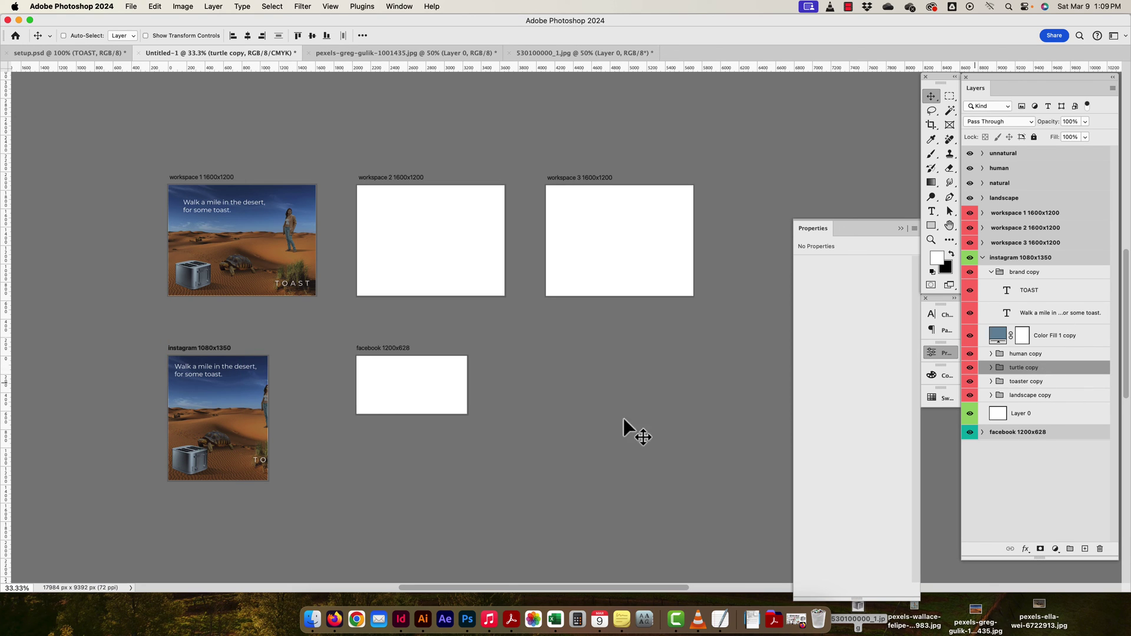
Scale the turtle copy group down slightly on the instagram artboard with Free Transform.
key(super+t)
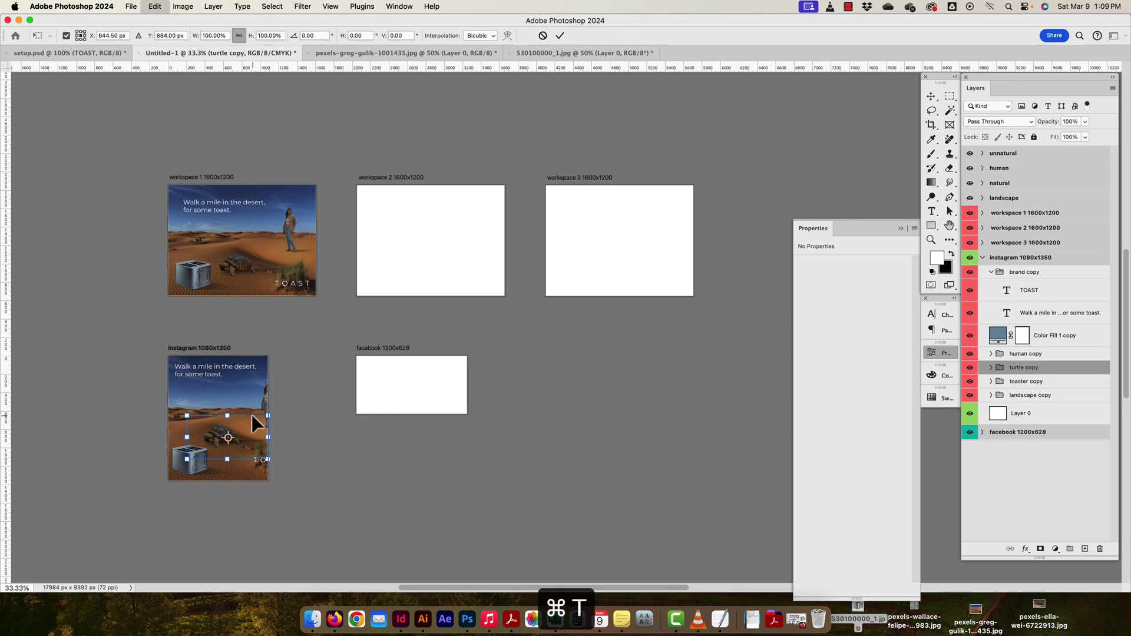
drag(268, 415, 257, 423)
key(Return)
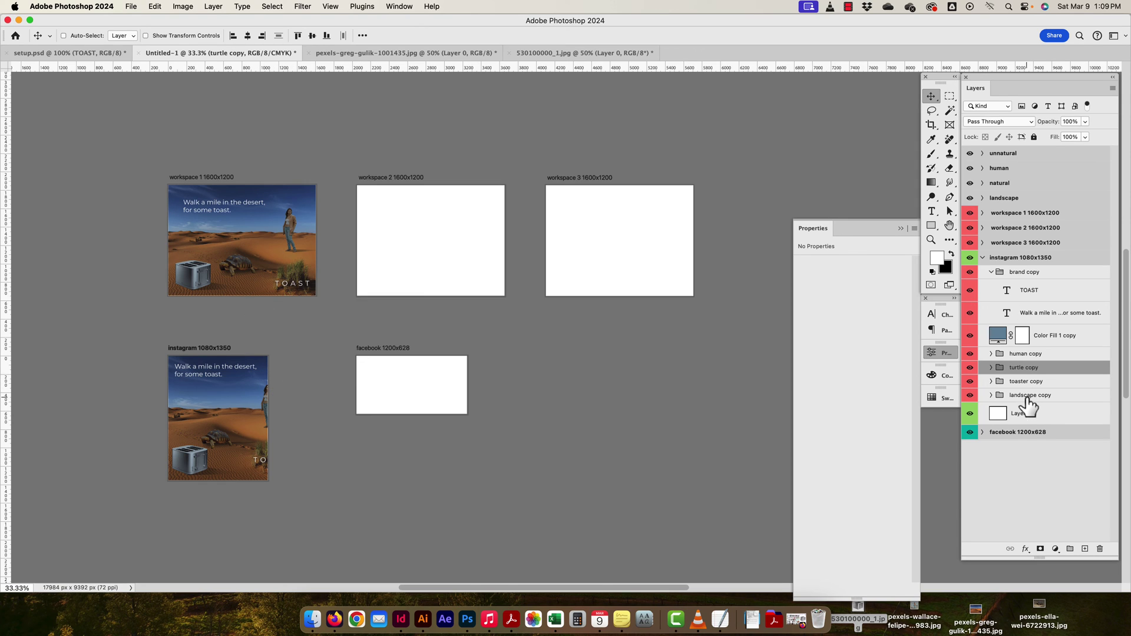
Move the human copy group fully inside the instagram artboard, standing near its right edge above the turtle.
click(1028, 354)
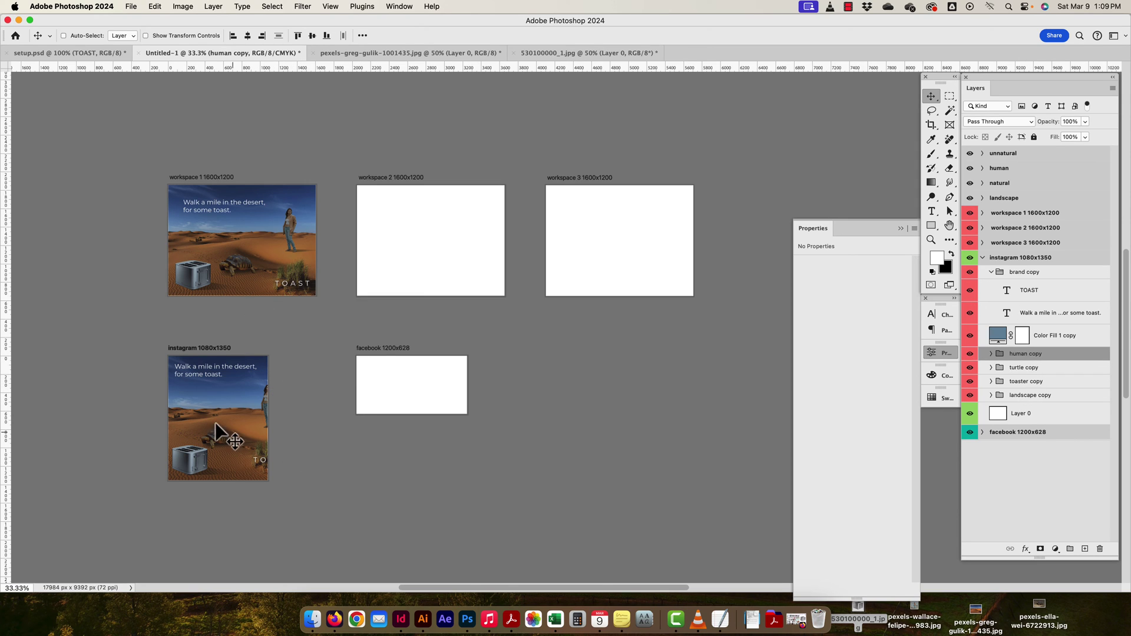
key(shift+v)
drag(267, 399, 252, 400)
key(super+z)
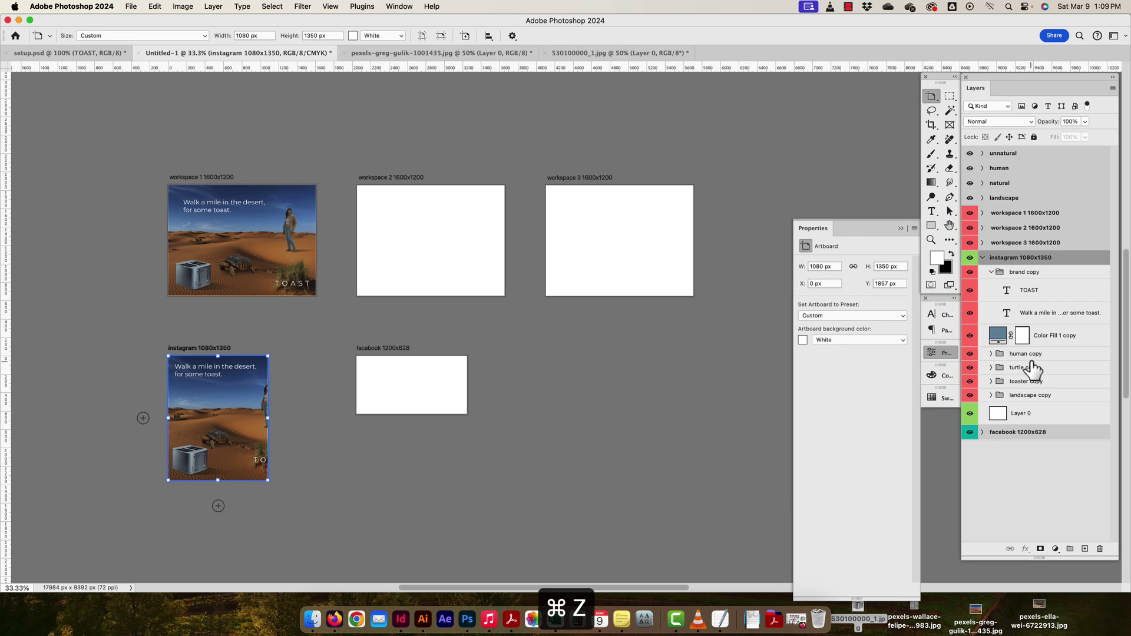
click(1028, 355)
key(v)
drag(252, 396, 241, 397)
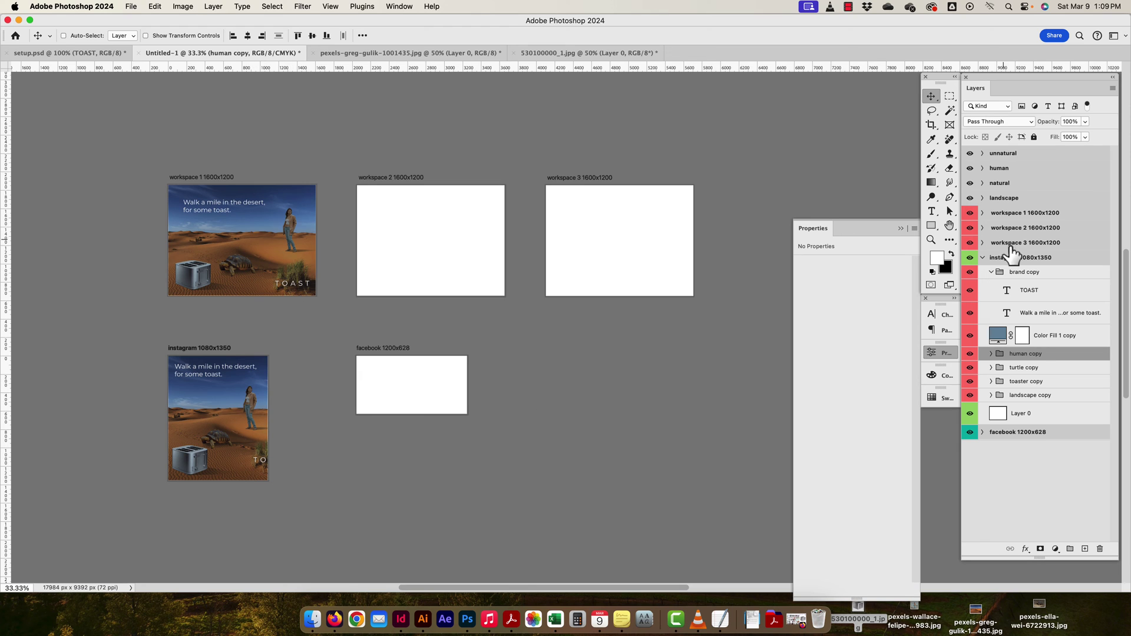
click(1028, 289)
drag(273, 449, 236, 457)
key(super+z)
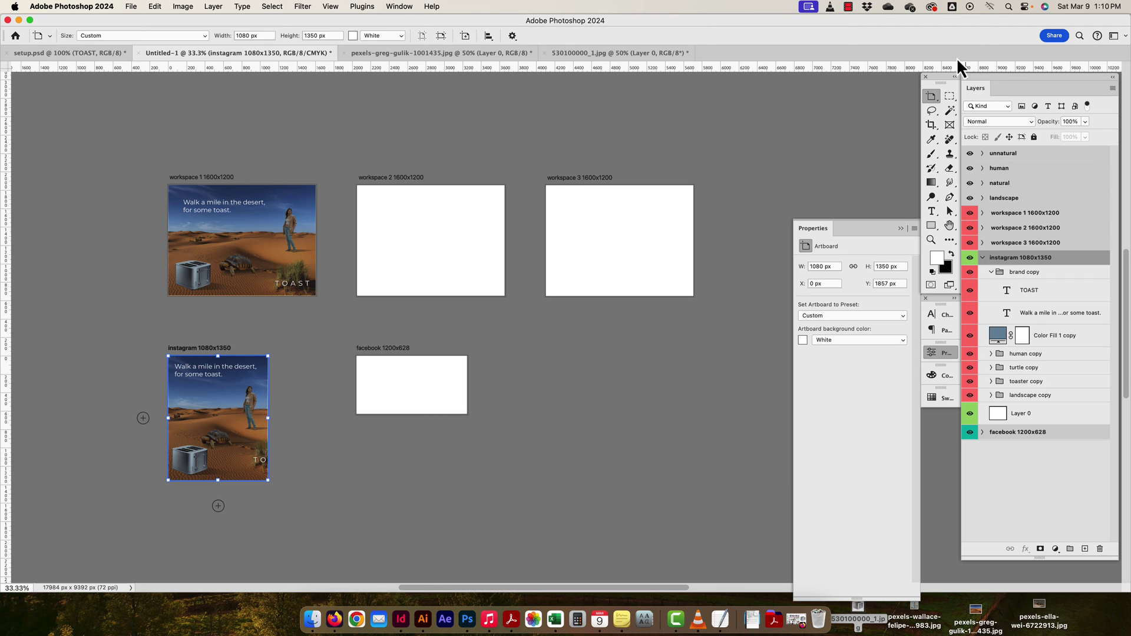
Activate the Move tool and nudge the human copy group slightly closer to the instagram artboard's right edge.
right_click(931, 97)
click(976, 97)
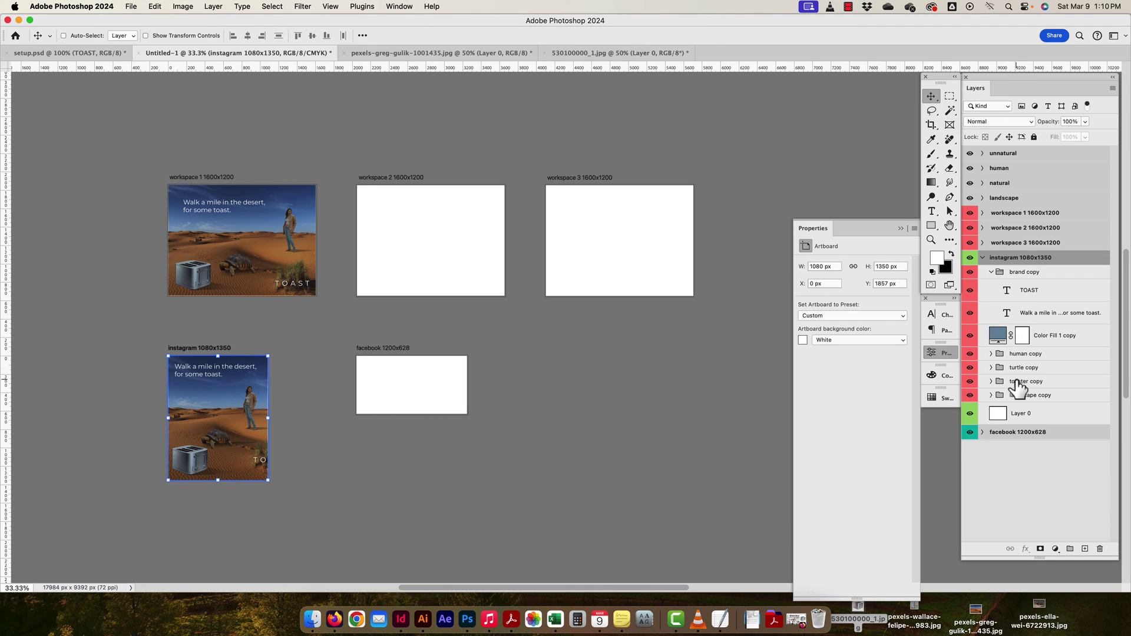
click(1025, 354)
key(shift+Left)
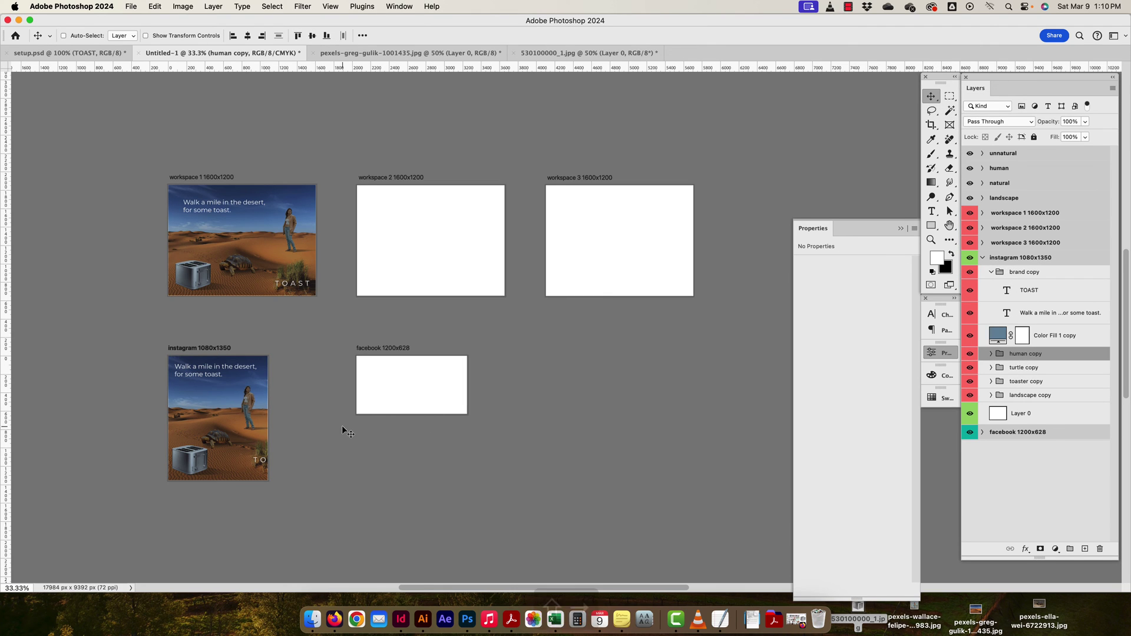
key(shift+Right)
key(shift+Right)
key(shift+Right)
key(shift+Right)
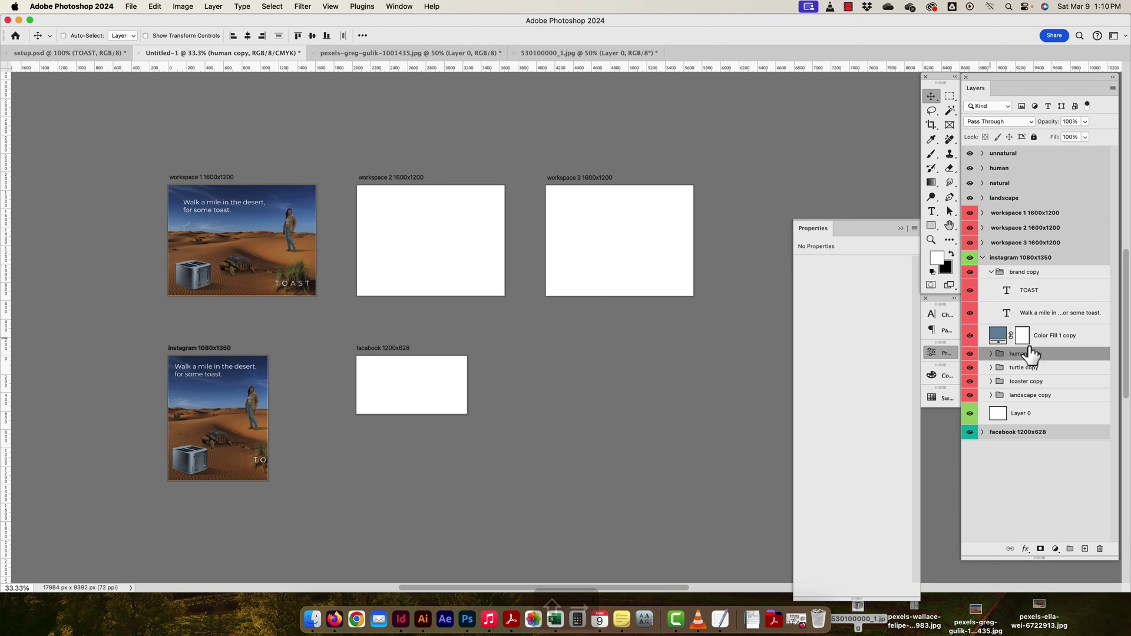
Move the TOAST text from the instagram artboard's lower right edge to directly beneath the tagline.
click(1047, 294)
key(shift+Left)
key(shift+Left)
key(shift+Left)
key(shift+Left)
key(shift+Left)
key(shift+Left)
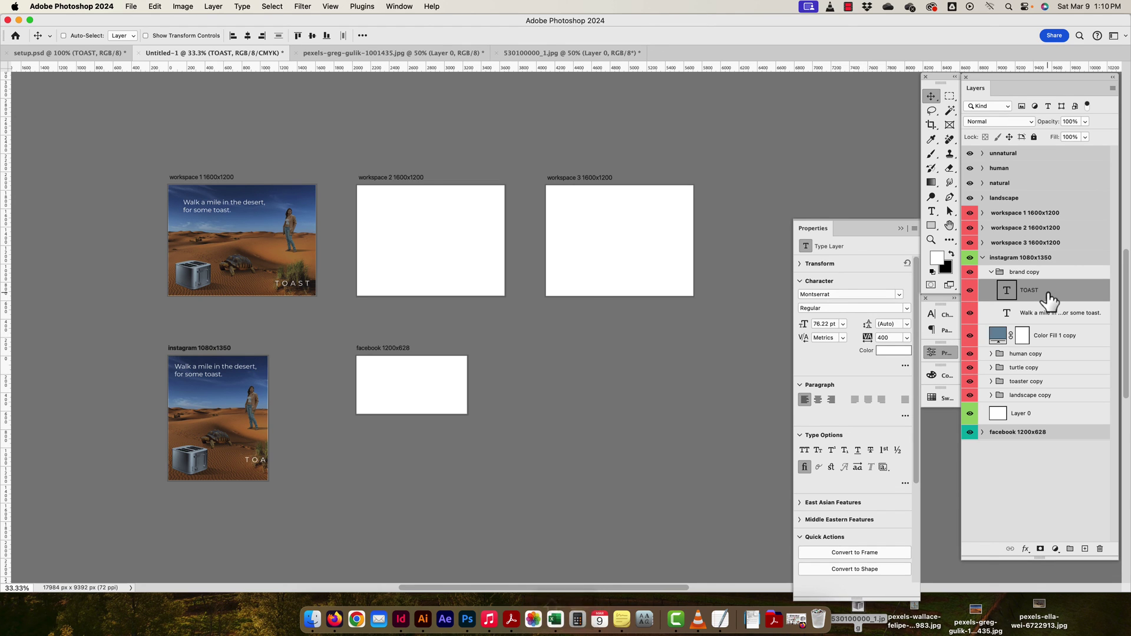
key(shift+Left)
key(shift+Left)
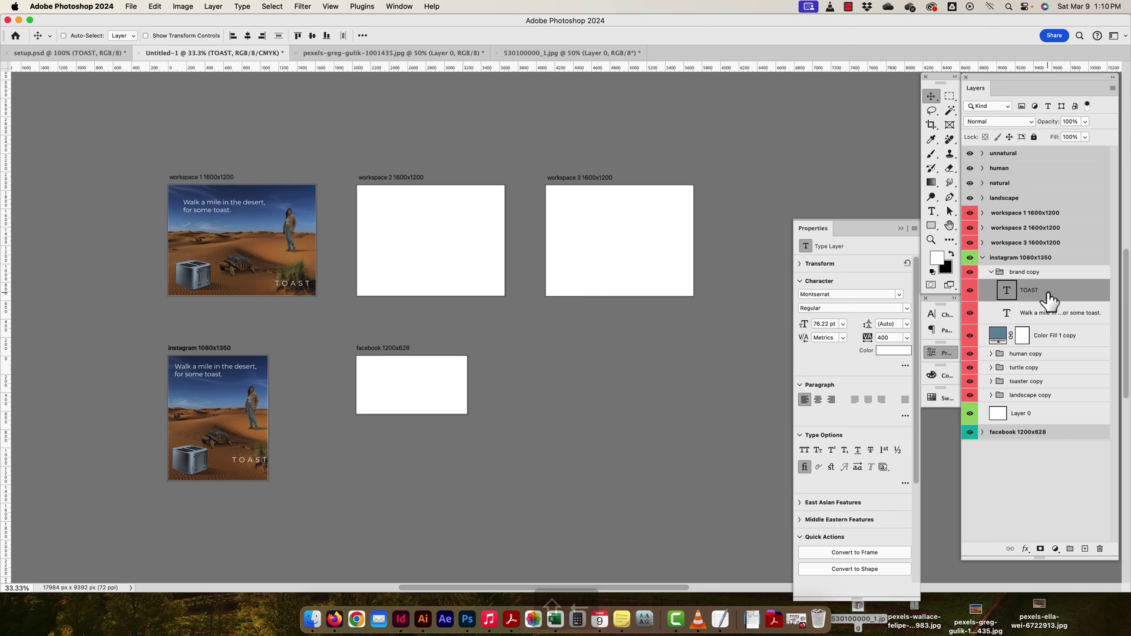
key(shift+Left)
key(shift+Left)
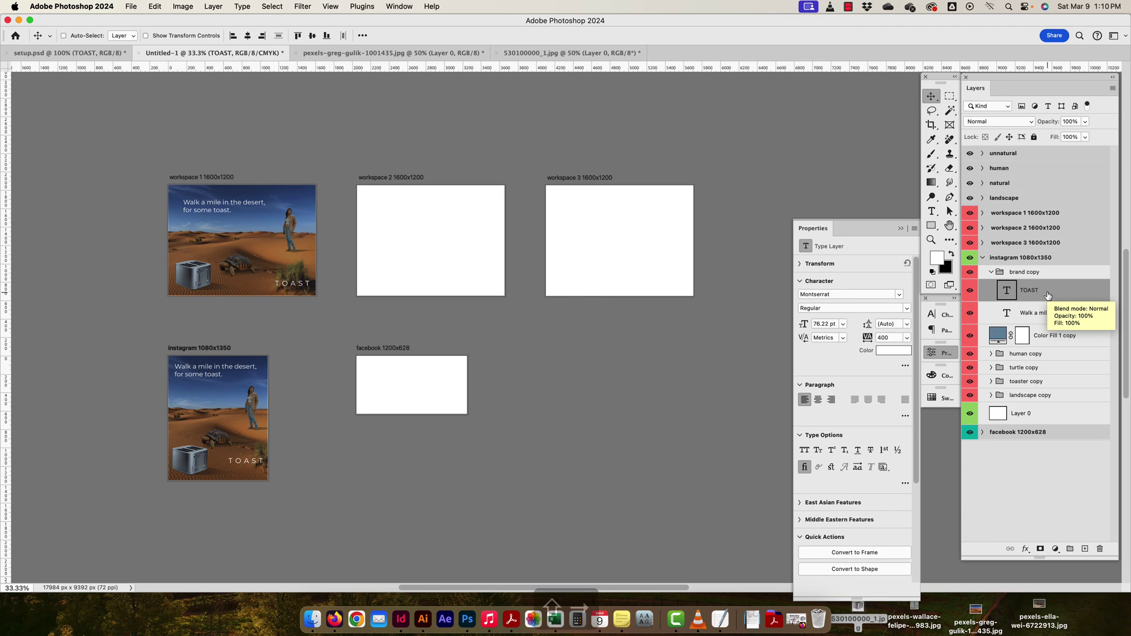
key(shift+Right)
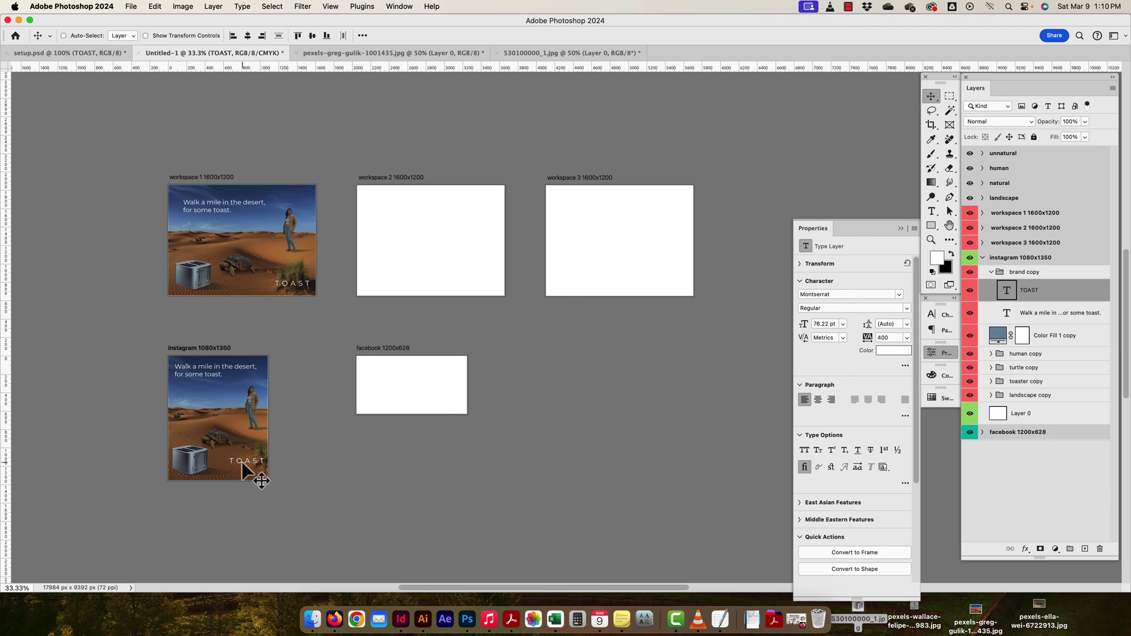
drag(241, 461, 188, 390)
Shift the turtle copy group slightly toward the instagram artboard's lower right and collapse the brand copy group.
click(1036, 367)
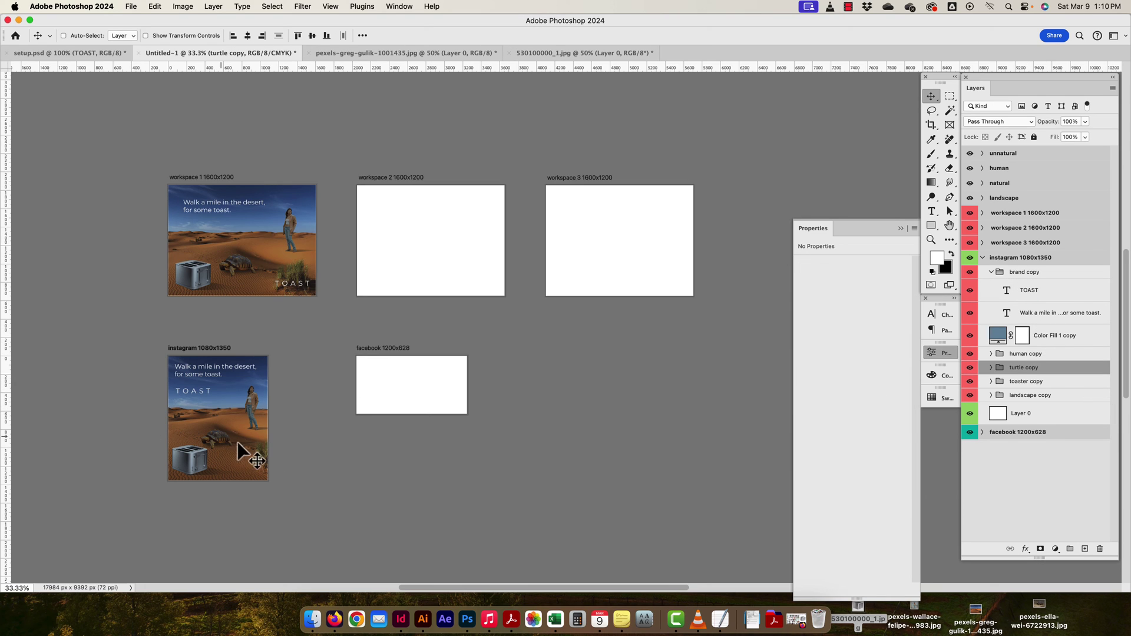
drag(217, 436, 225, 441)
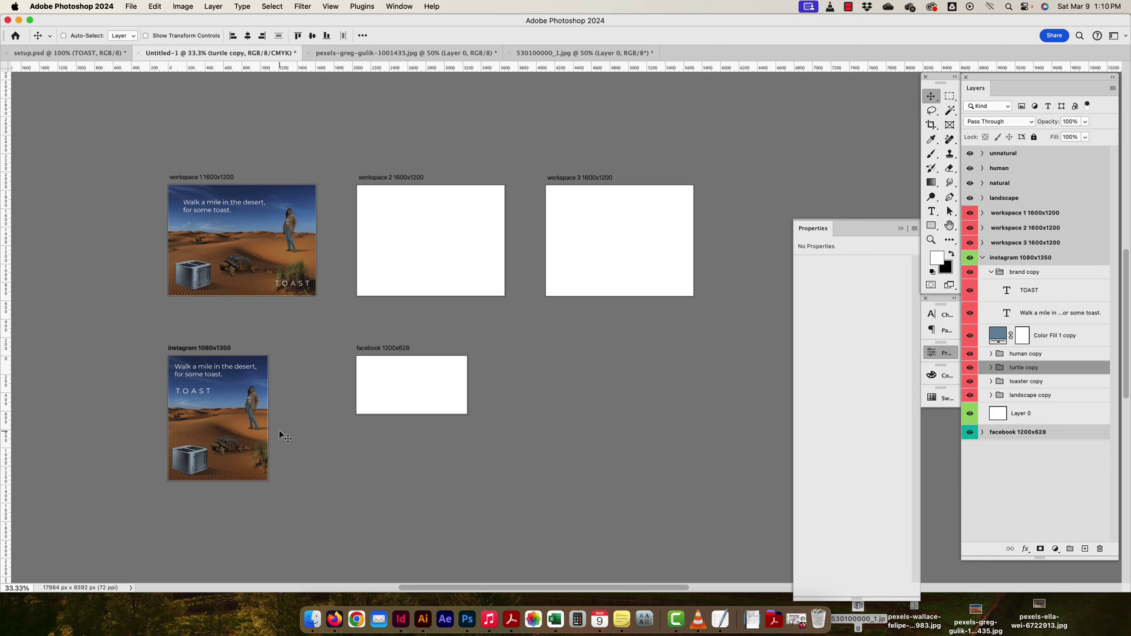
click(990, 271)
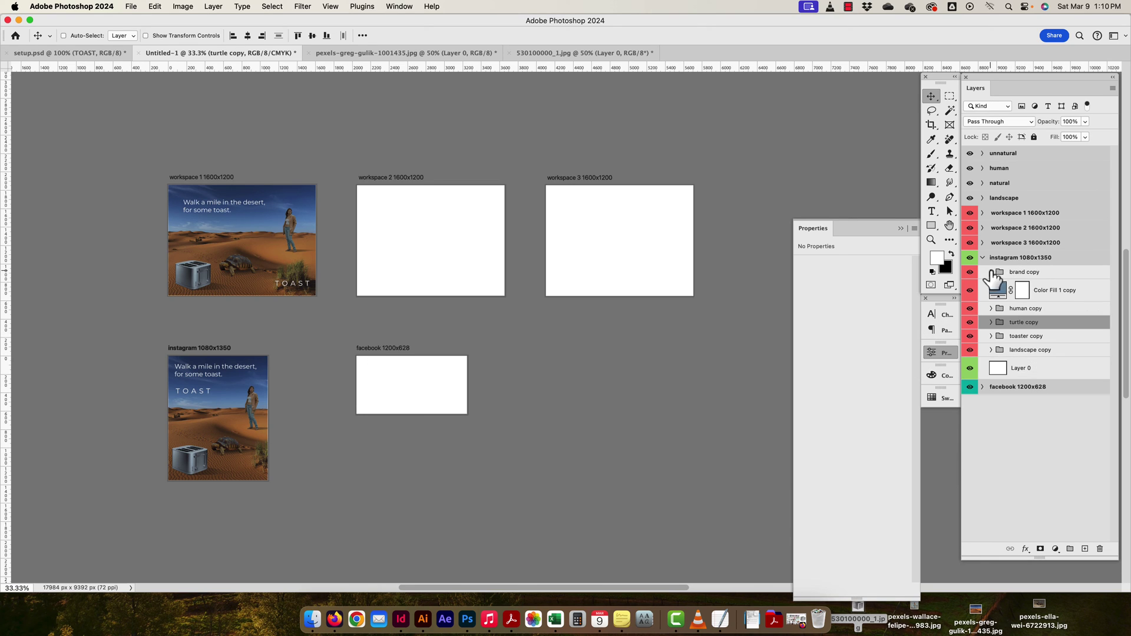
Delete the instagram artboard's Layer 0 and label its remaining layers, from brand copy to landscape copy, green.
drag(1030, 377, 984, 366)
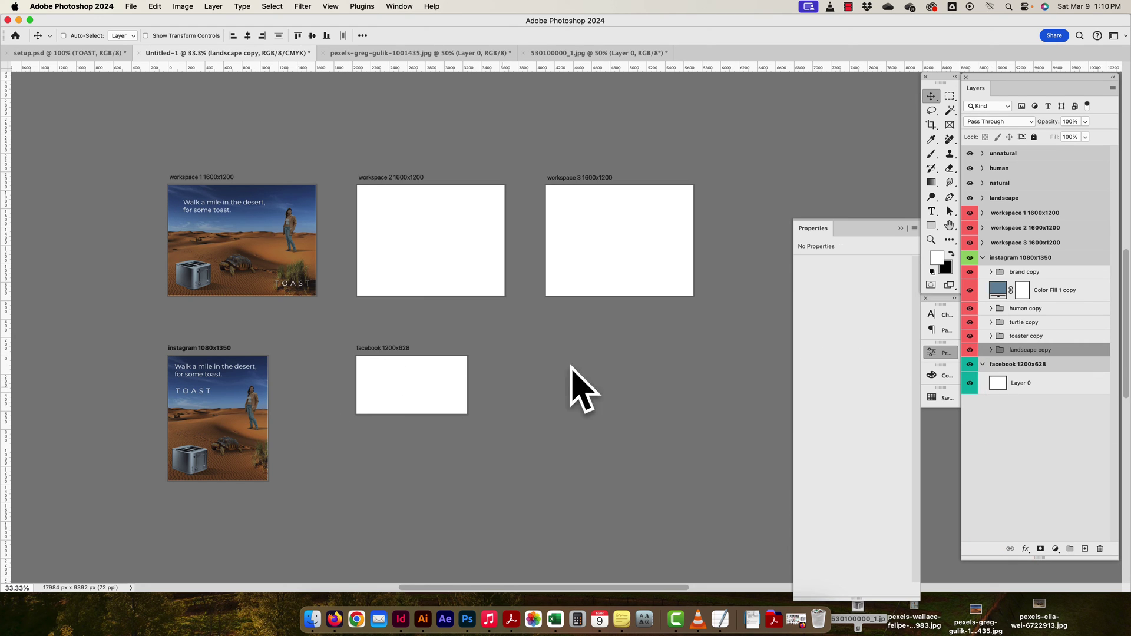
drag(1050, 311, 1052, 349)
shift+click(1053, 350)
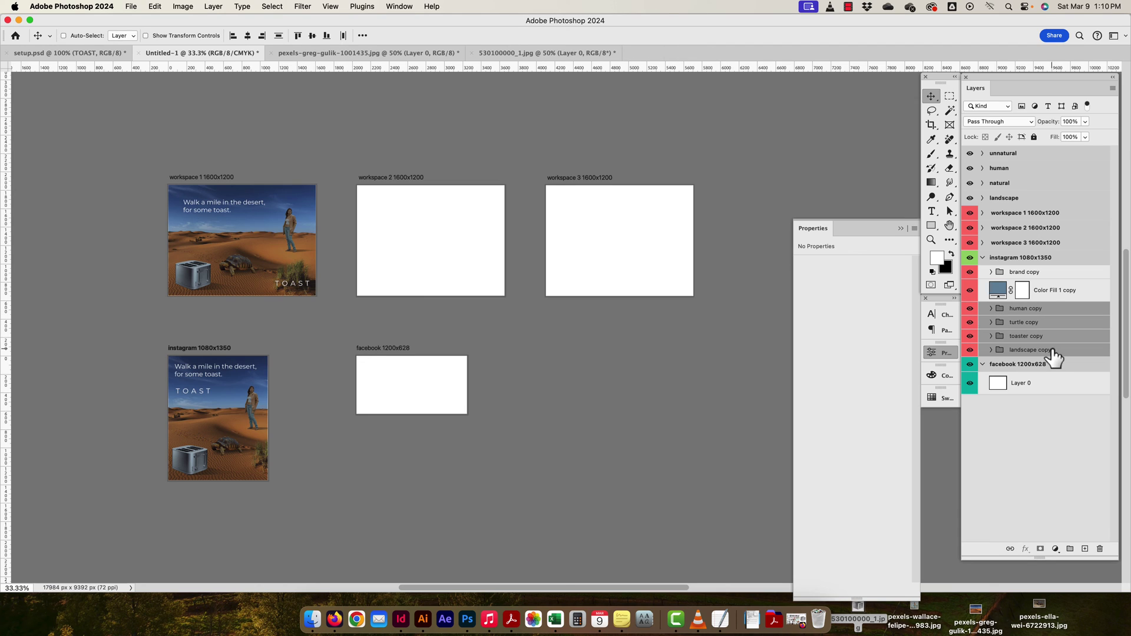
click(1049, 273)
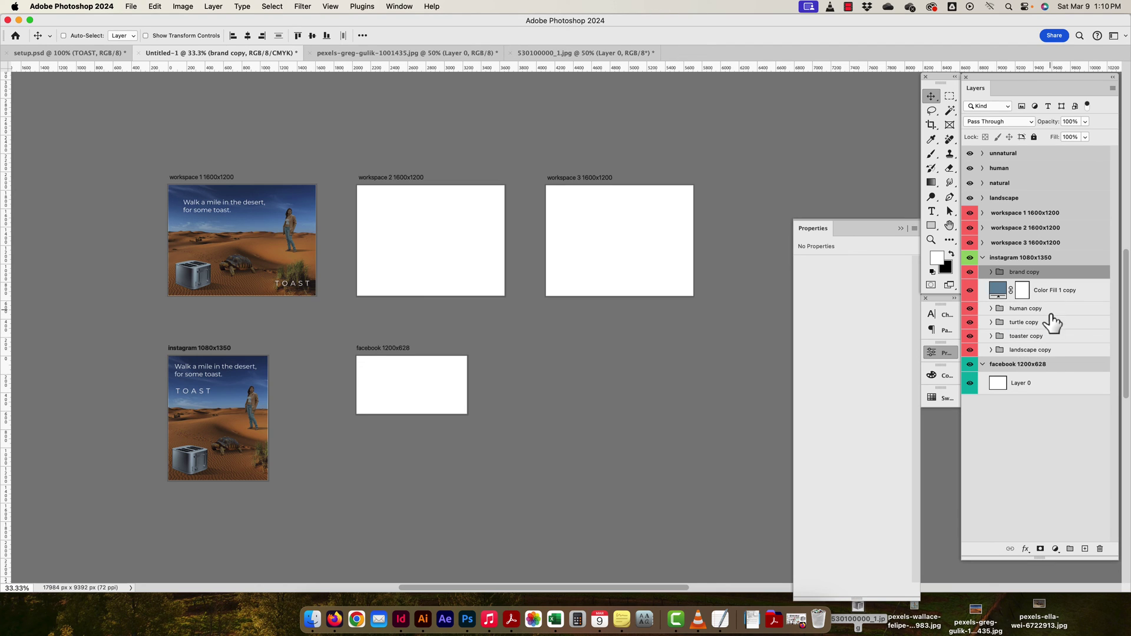
shift+click(1047, 352)
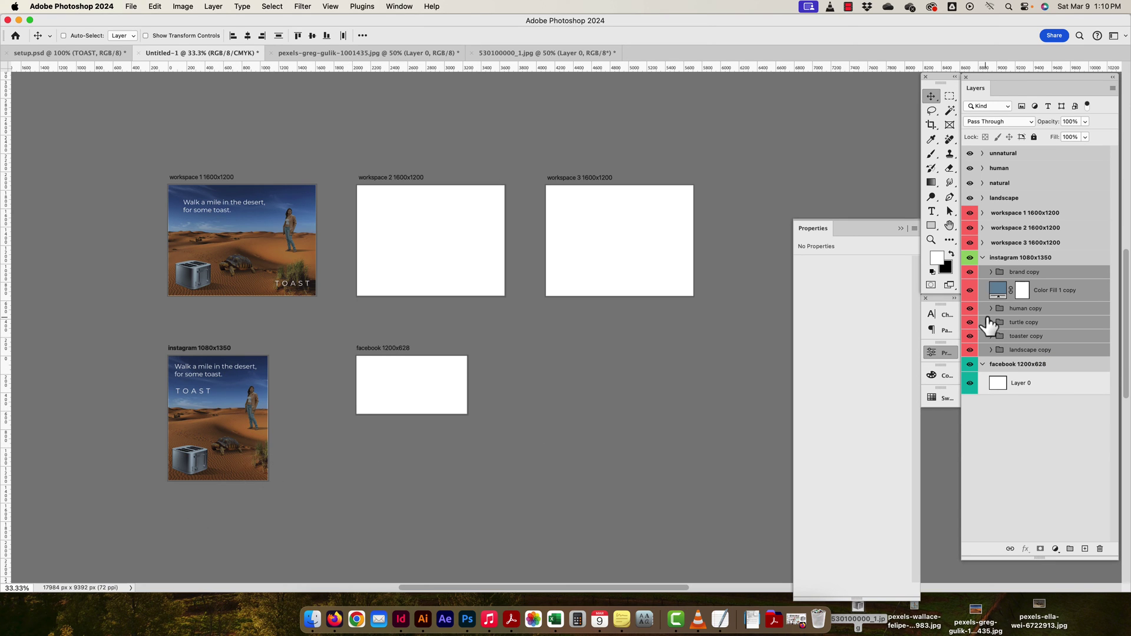
click(982, 259)
click(982, 258)
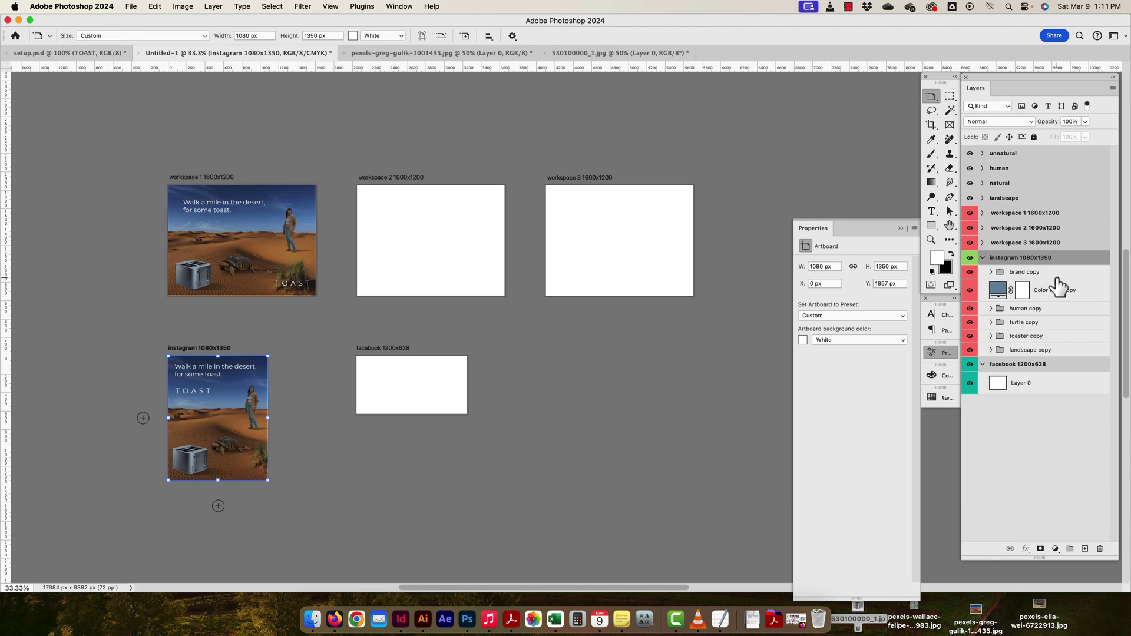
click(1054, 272)
shift+click(1057, 350)
right_click(972, 282)
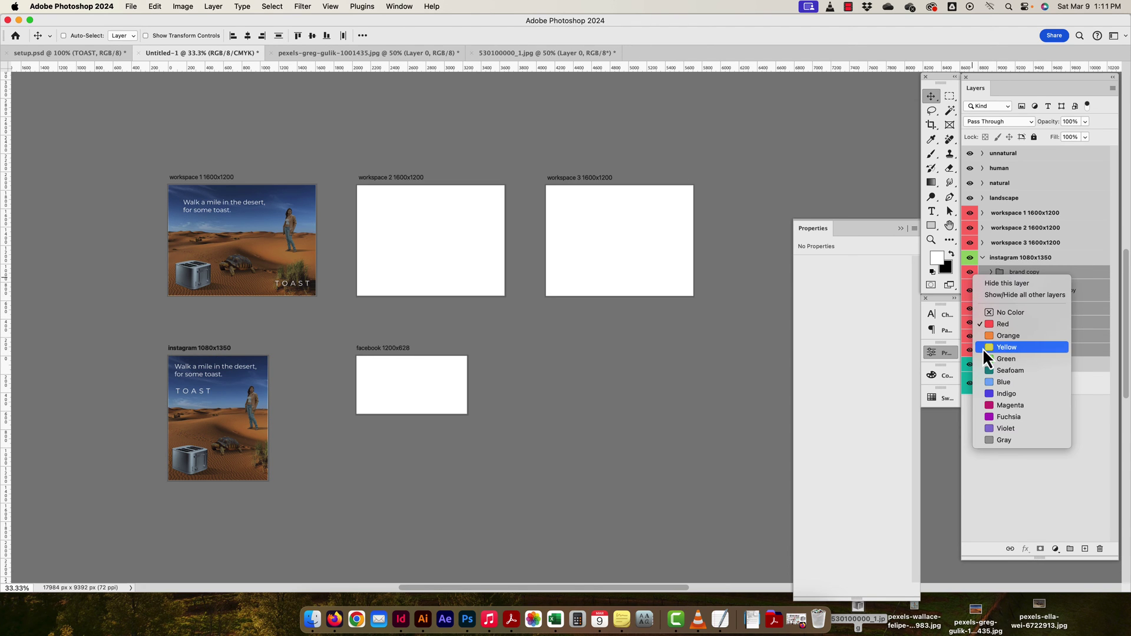
click(985, 355)
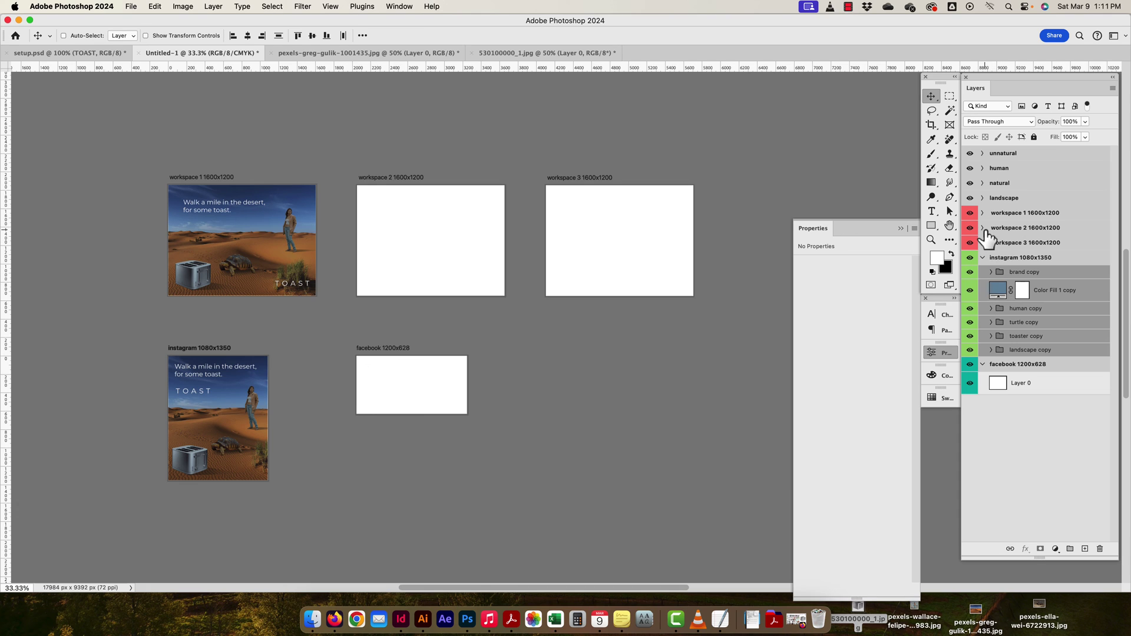
Duplicate all workspace 1 contents, from the brand group down to the landscape group, onto the facebook 1200x628 artboard.
click(243, 248)
click(1024, 229)
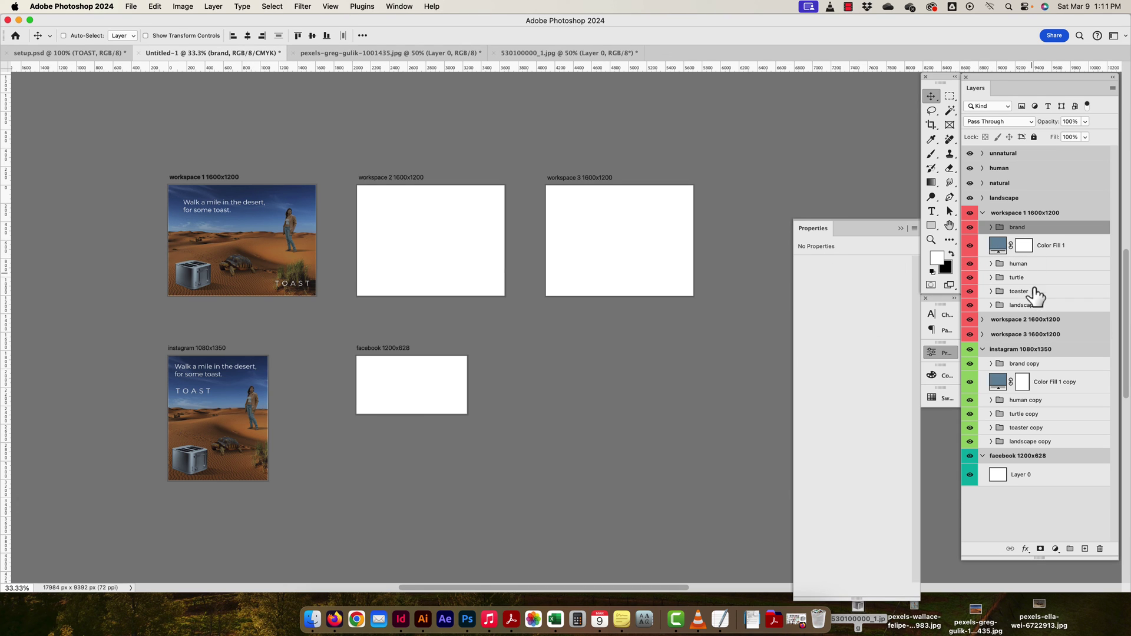
shift+click(1031, 305)
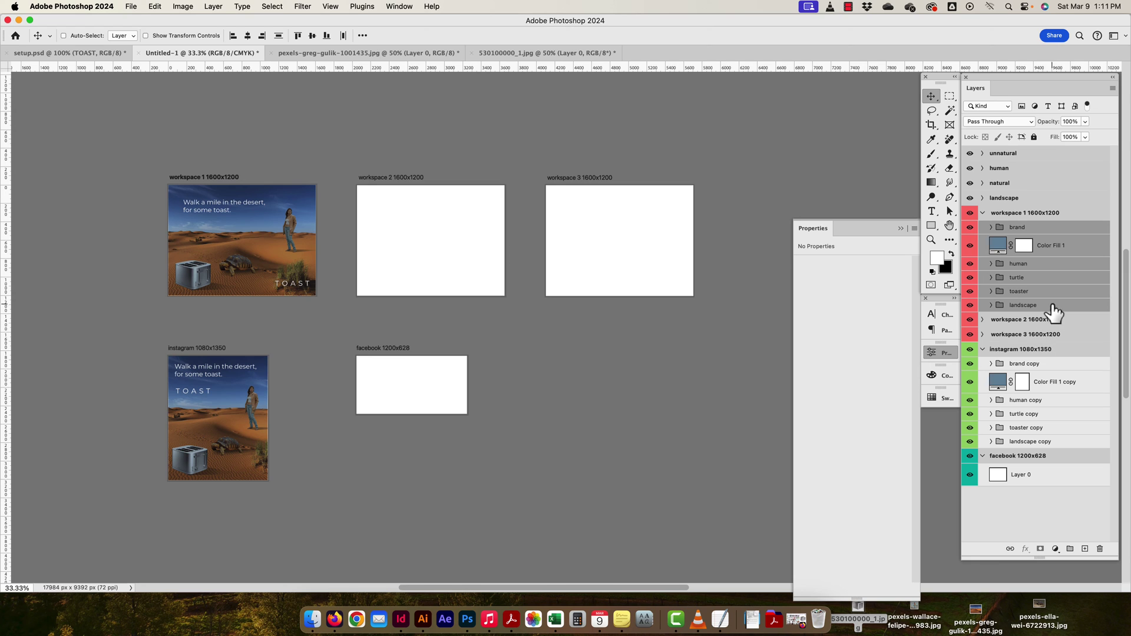
drag(1048, 234, 1054, 463)
scroll(1048, 499, down, 2)
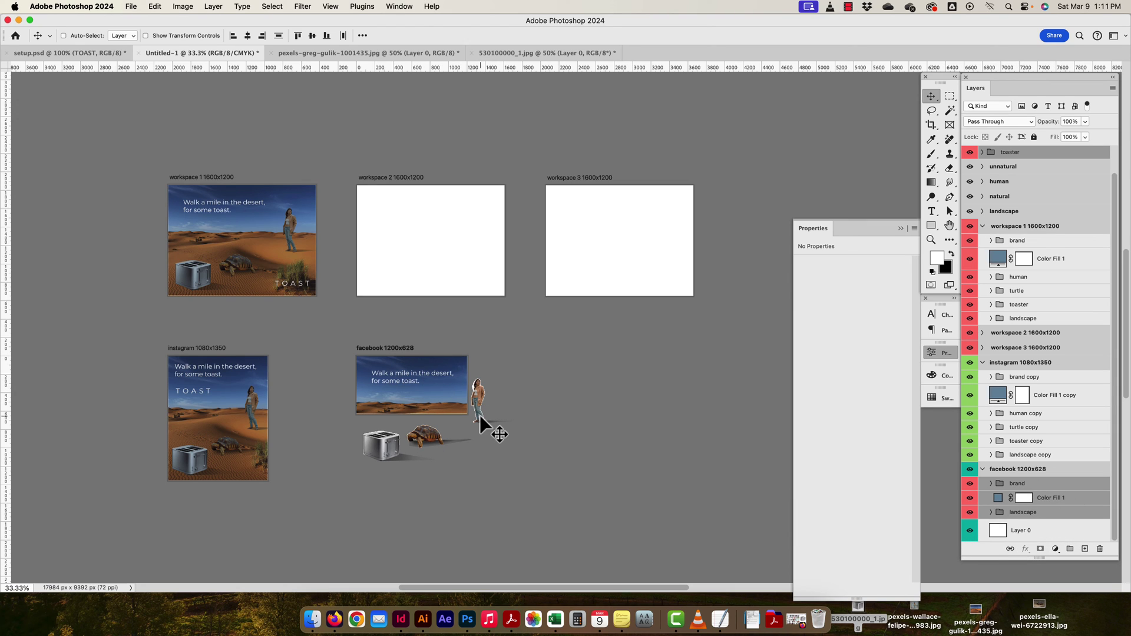
Bring the stray human group into the facebook artboard and position the figure near the artboard's right edge.
click(514, 409)
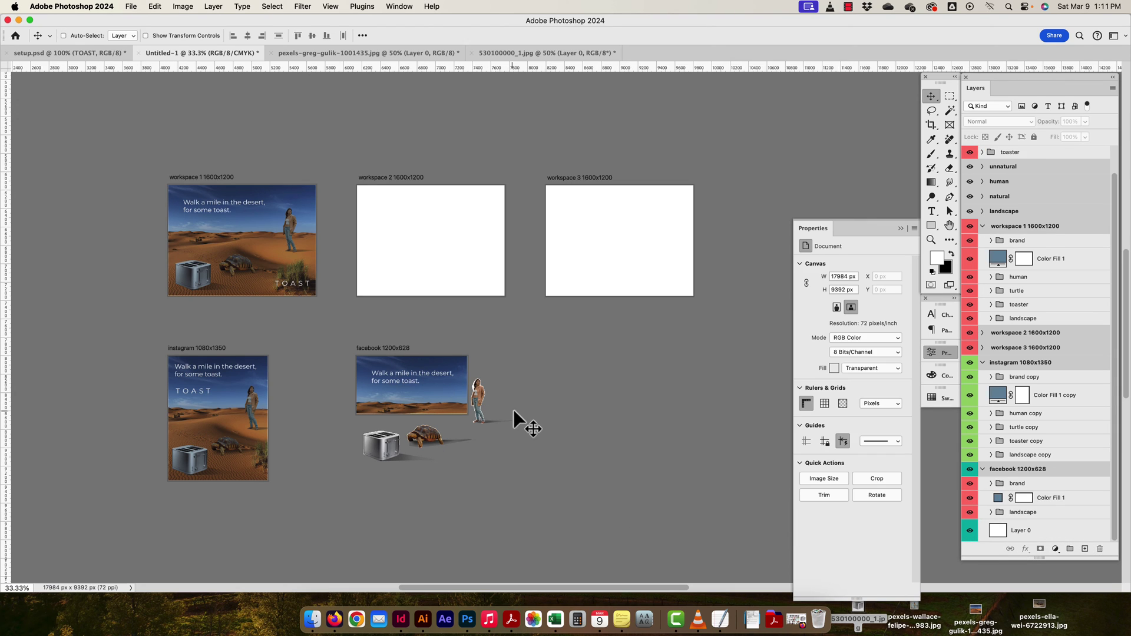
click(475, 394)
scroll(1090, 202, up, 2)
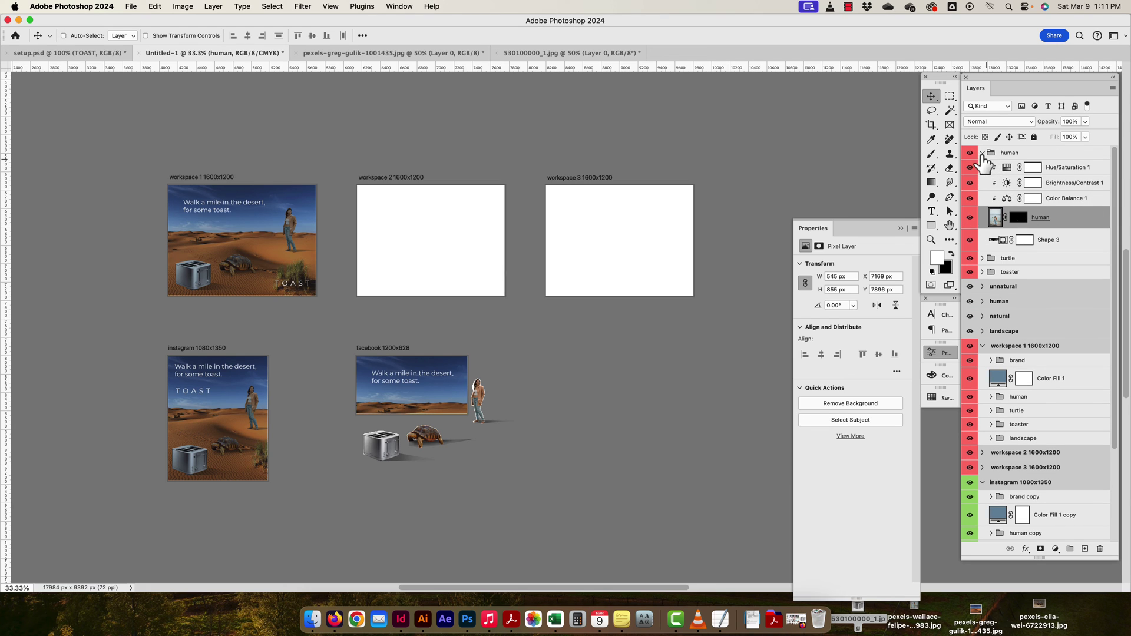
click(985, 155)
click(982, 153)
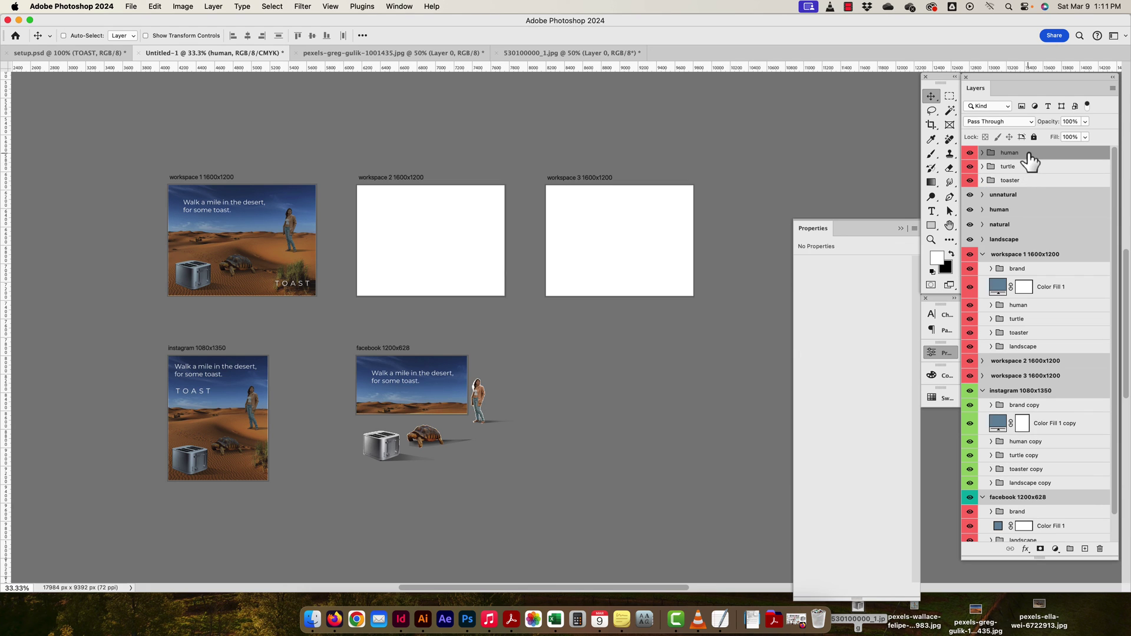
drag(1030, 159, 1039, 348)
drag(1051, 508, 1049, 504)
drag(394, 383, 446, 387)
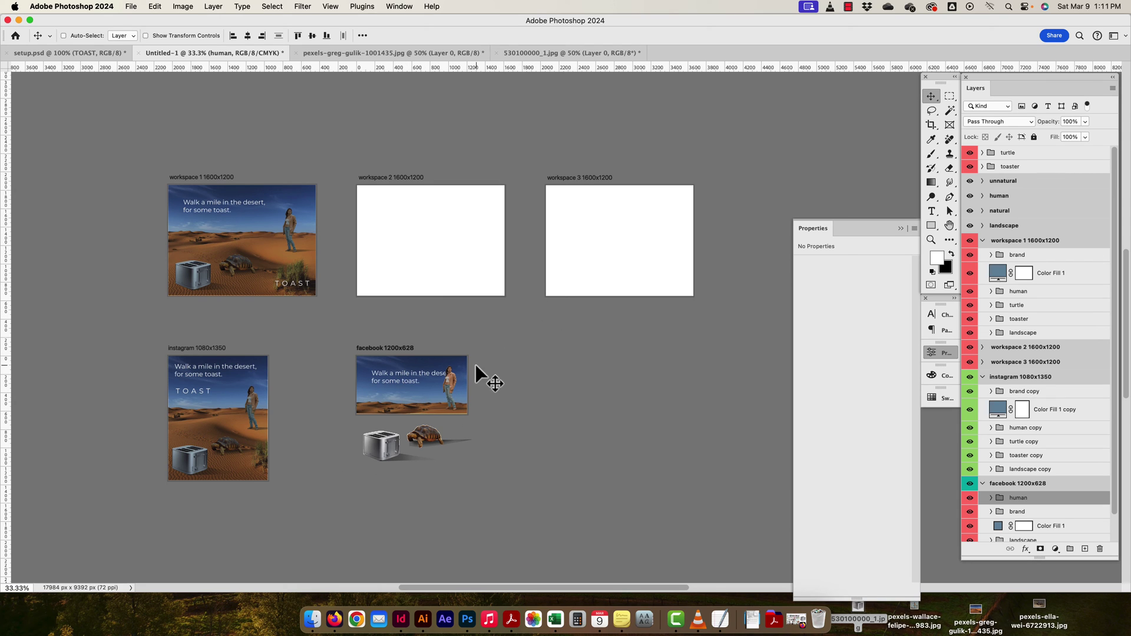
Bring the stray turtle and toaster groups into the facebook artboard's layer stack.
scroll(1009, 191, up, 1)
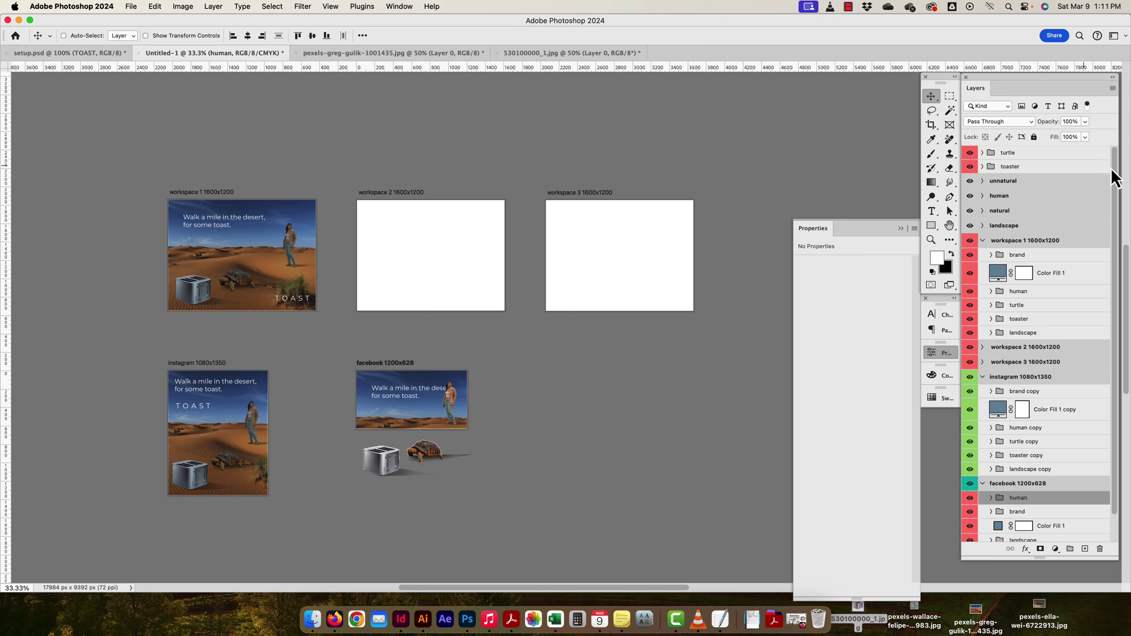
drag(1028, 153, 1040, 490)
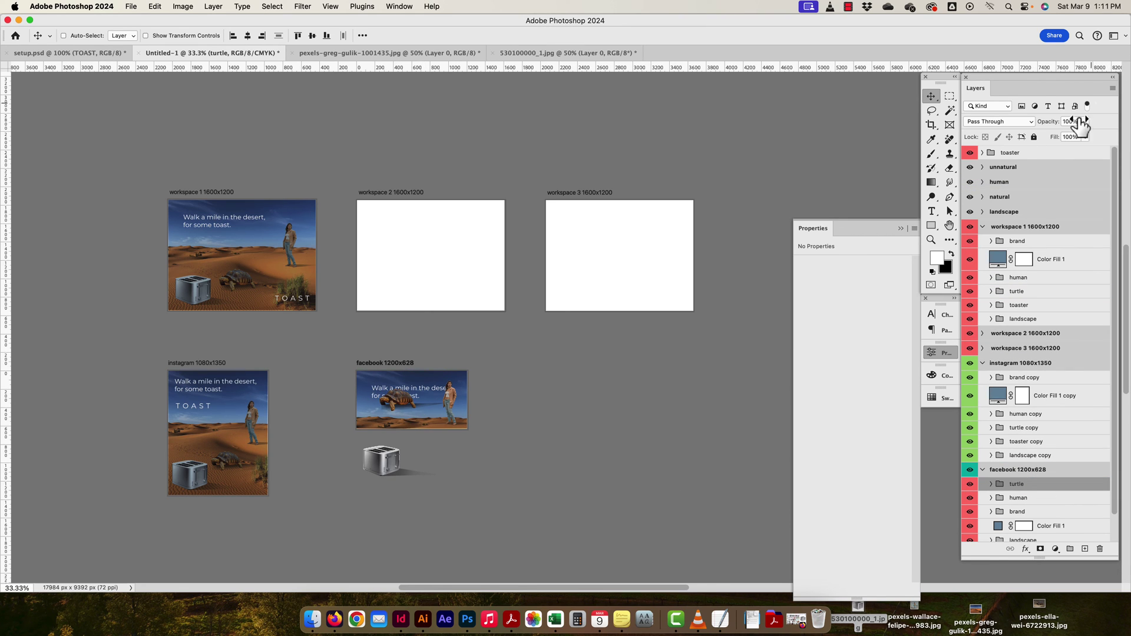
drag(1028, 154, 1029, 441)
scroll(1029, 475, down, 2)
Bring the toaster into the facebook artboard and stack its groups from the top down as brand, human, toaster and turtle.
drag(1029, 483, 1030, 458)
key(super+z)
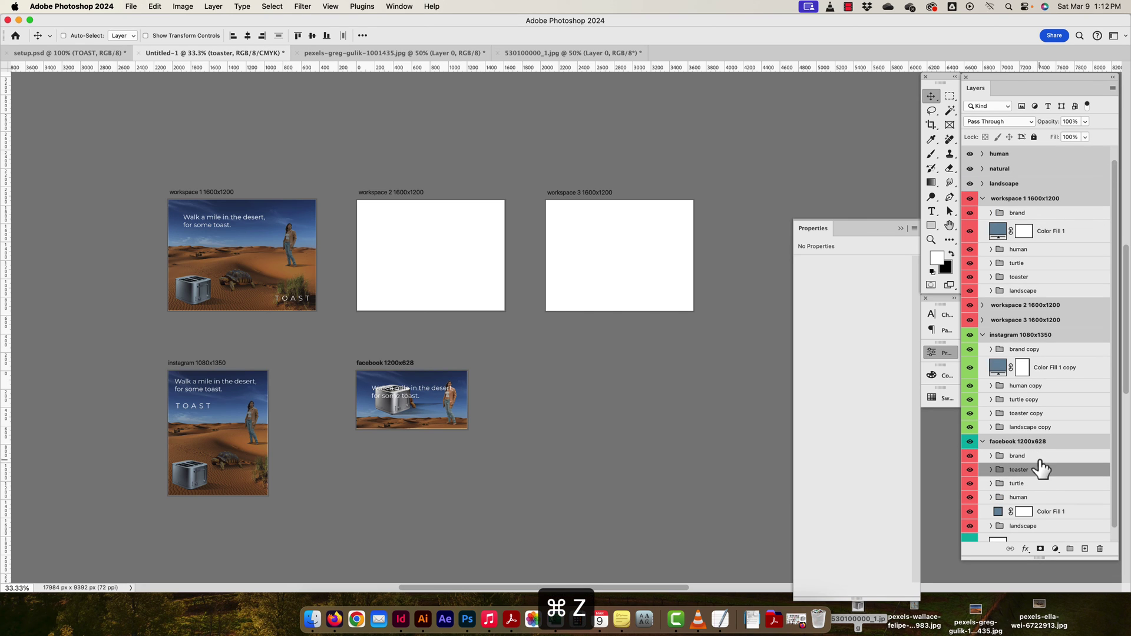
drag(1034, 497, 1036, 465)
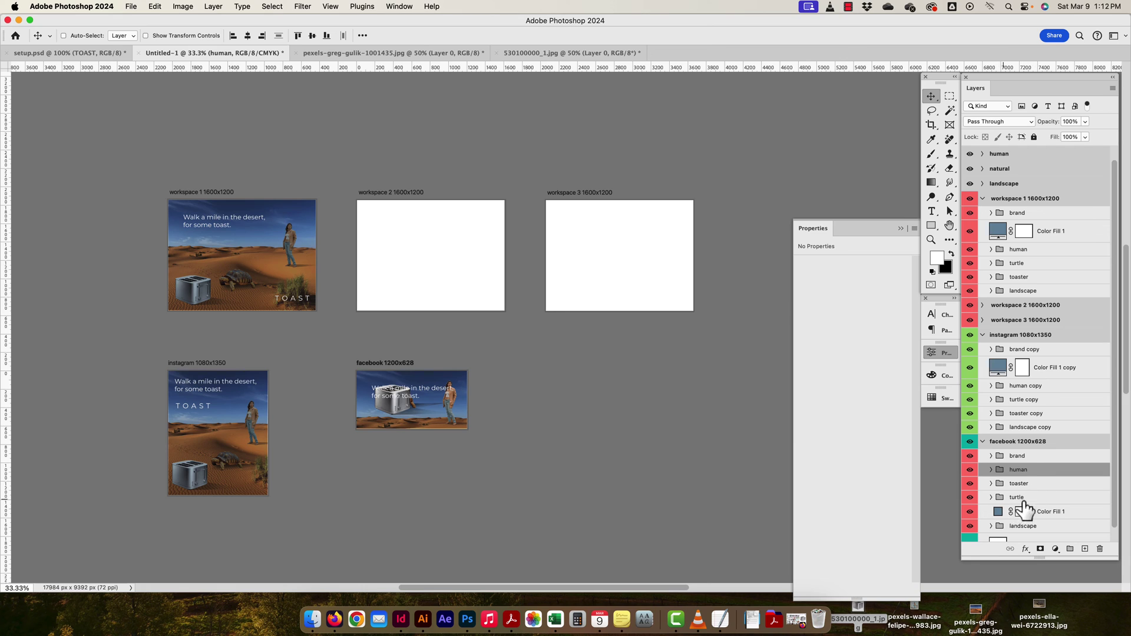
Nest the facebook artboard's Color Fill 1 layer in the brand group, beneath the TOAST and tagline text layers.
drag(1044, 518, 991, 467)
click(990, 457)
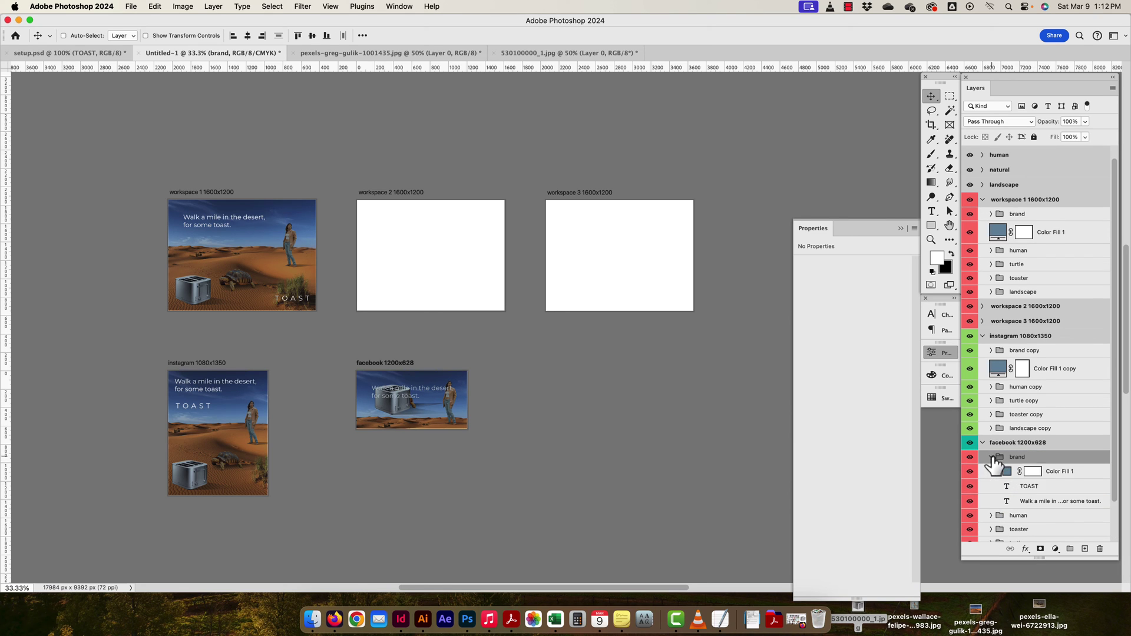
drag(1063, 473, 1063, 508)
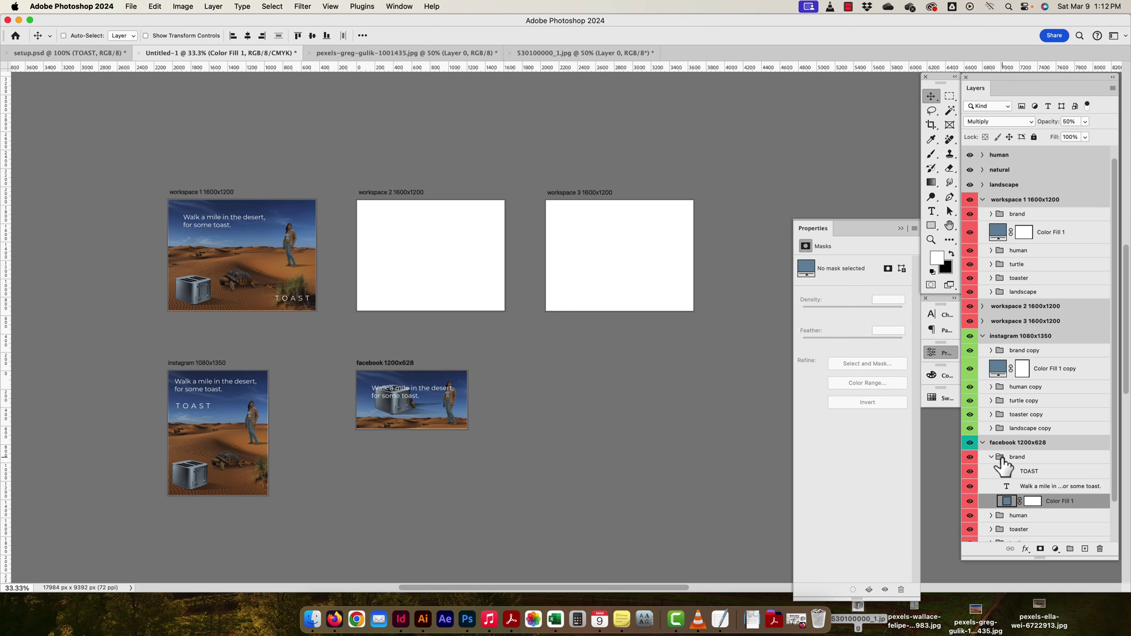
click(991, 458)
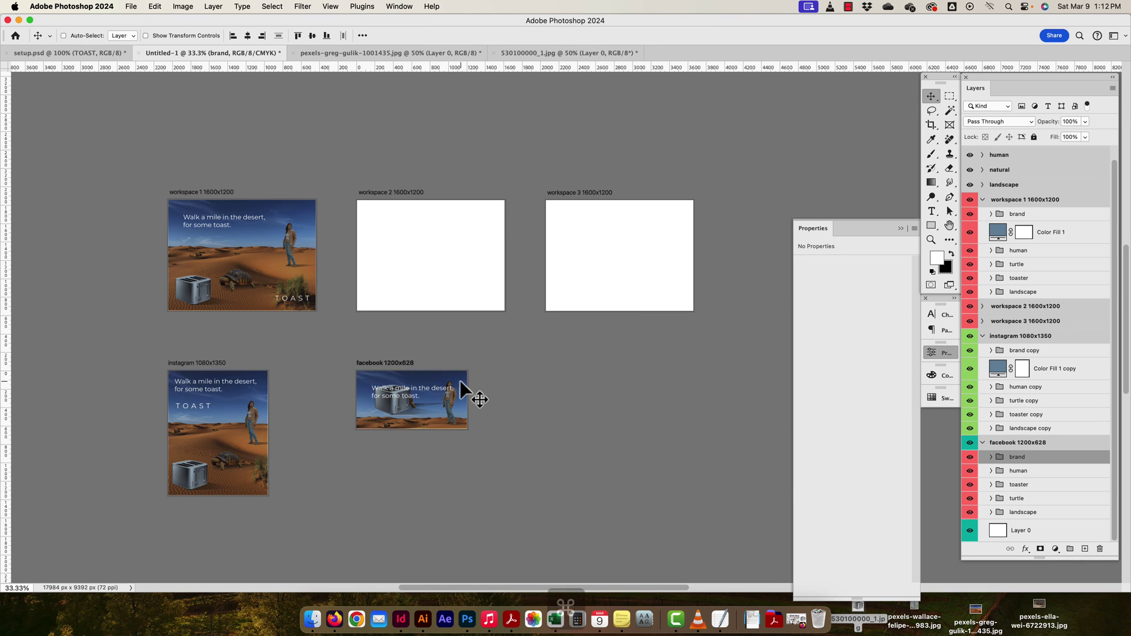
Move the "Walk a mile in the desert, for some toast." tagline into the facebook artboard's upper-left corner.
key(super+equal)
key(super+equal)
drag(361, 455, 519, 277)
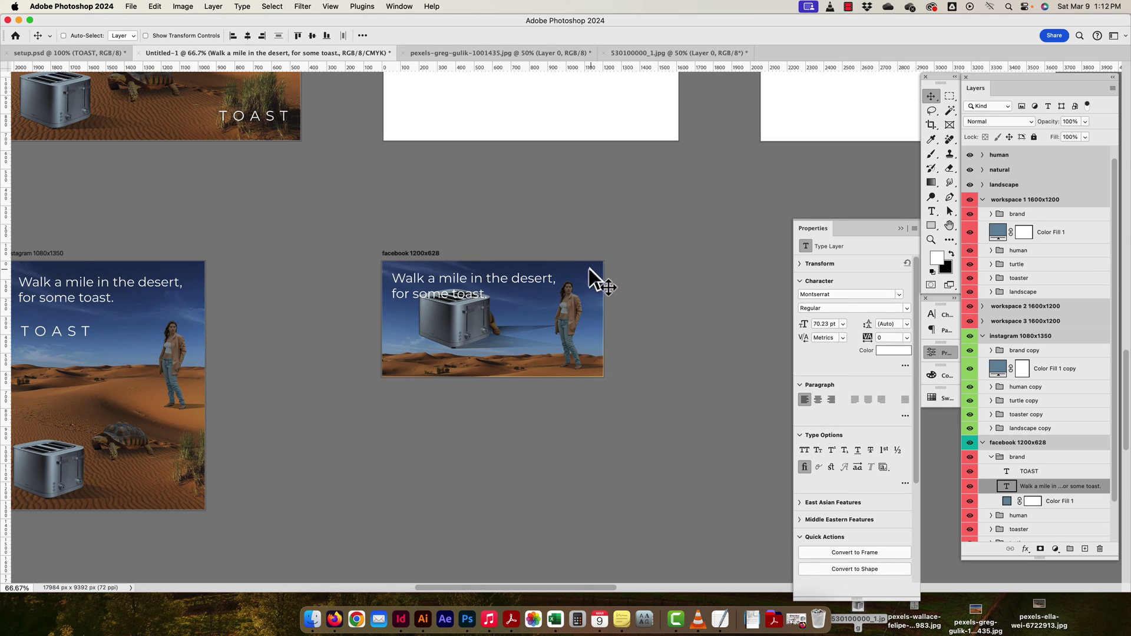
super+click(592, 272)
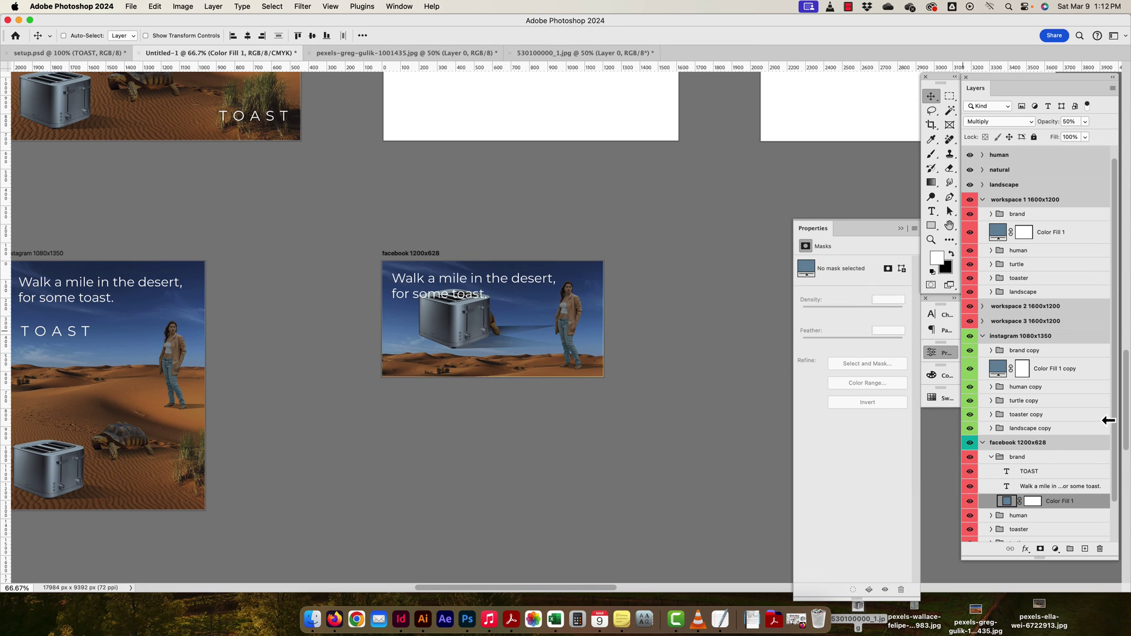
Scale the facebook landscape layer down to about 1286 × 964 px and shift it up so it still fills the artboard.
scroll(1062, 521, down, 3)
click(995, 525)
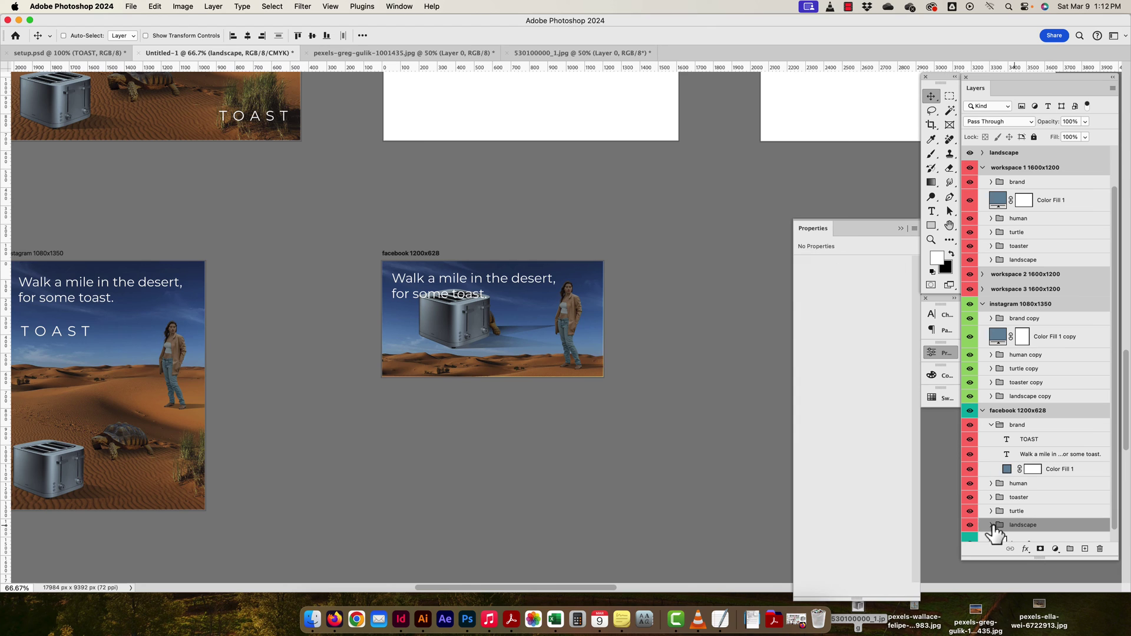
click(992, 525)
scroll(993, 530, down, 2)
click(1008, 508)
key(super+t)
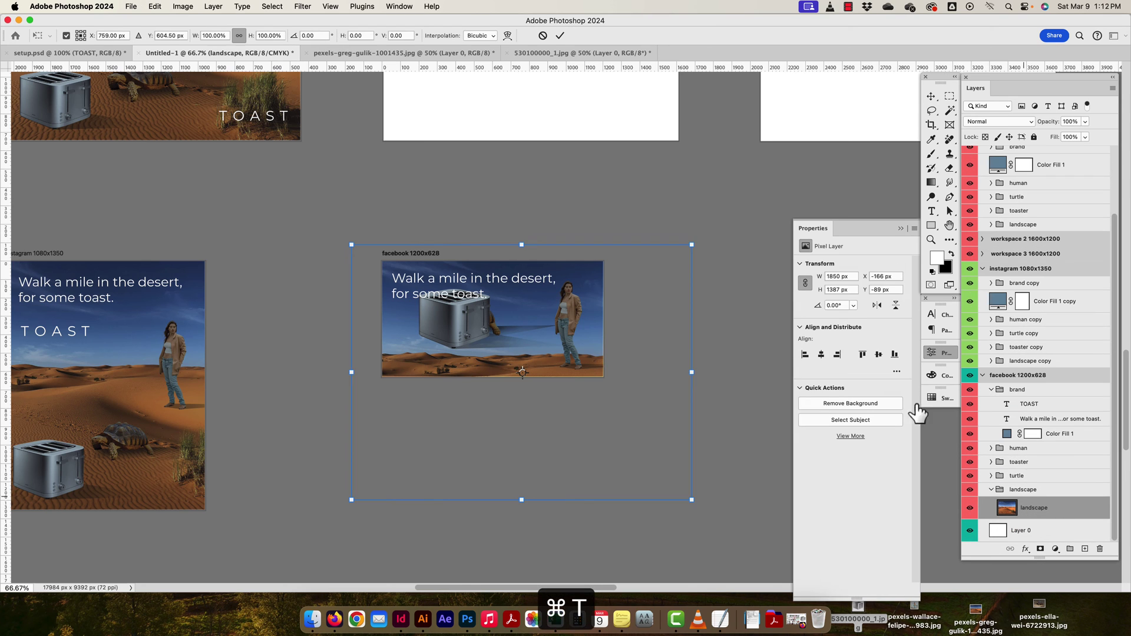
drag(686, 495, 604, 448)
drag(351, 440, 375, 421)
drag(477, 402, 478, 371)
key(Return)
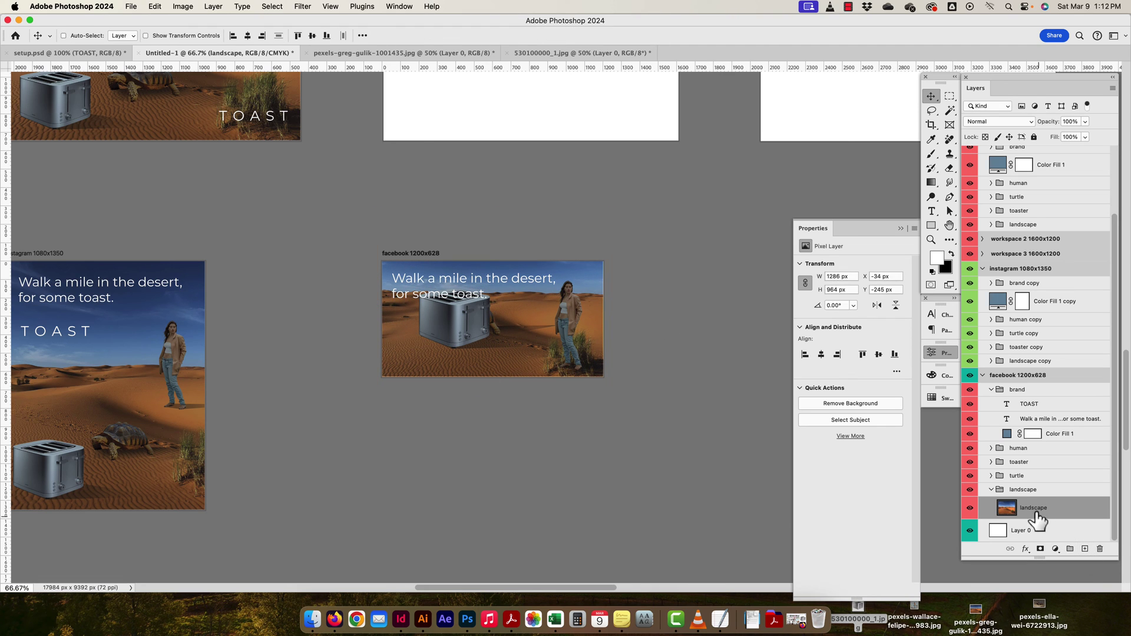
Move the facebook toaster group to the artboard's lower-left corner and scale it down to about 58%.
click(1035, 463)
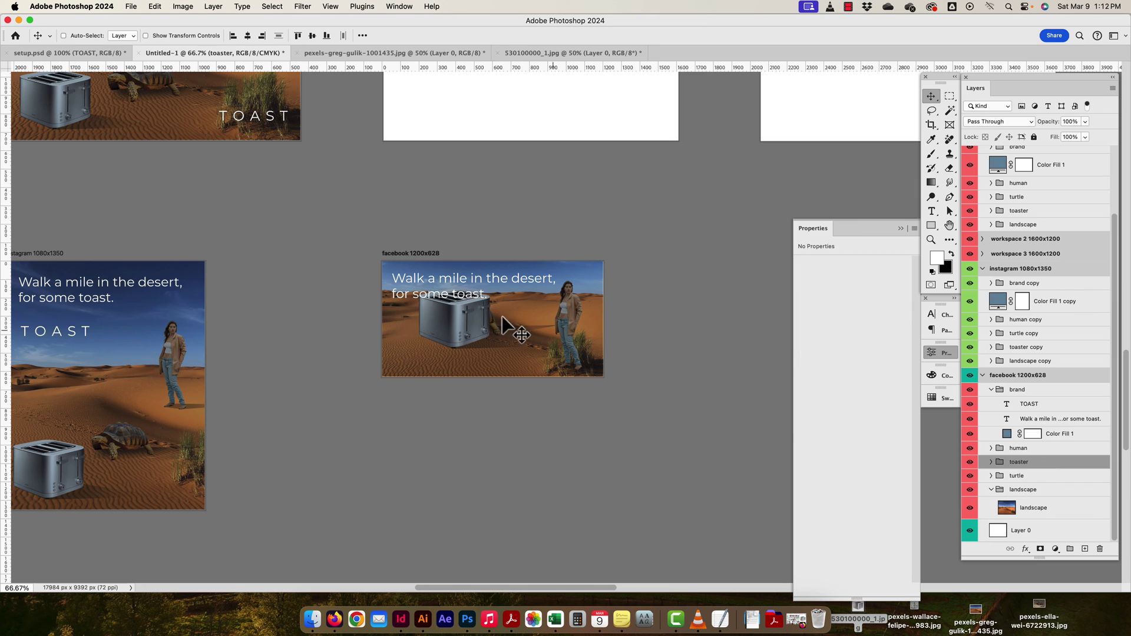
drag(502, 316, 451, 340)
key(cmd+t)
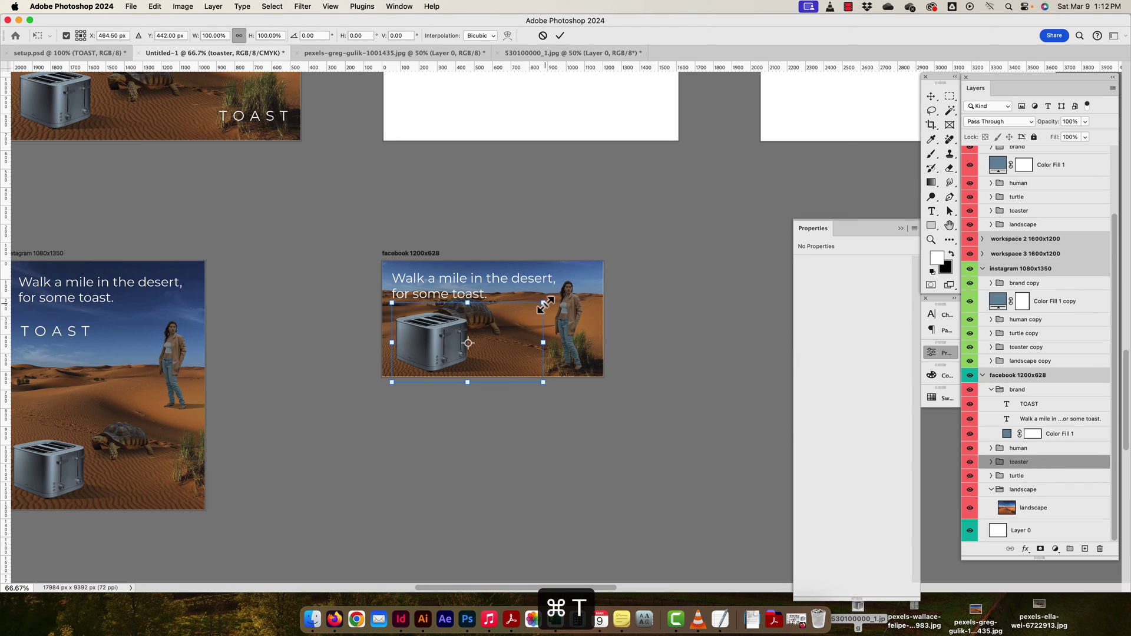
drag(544, 303, 481, 344)
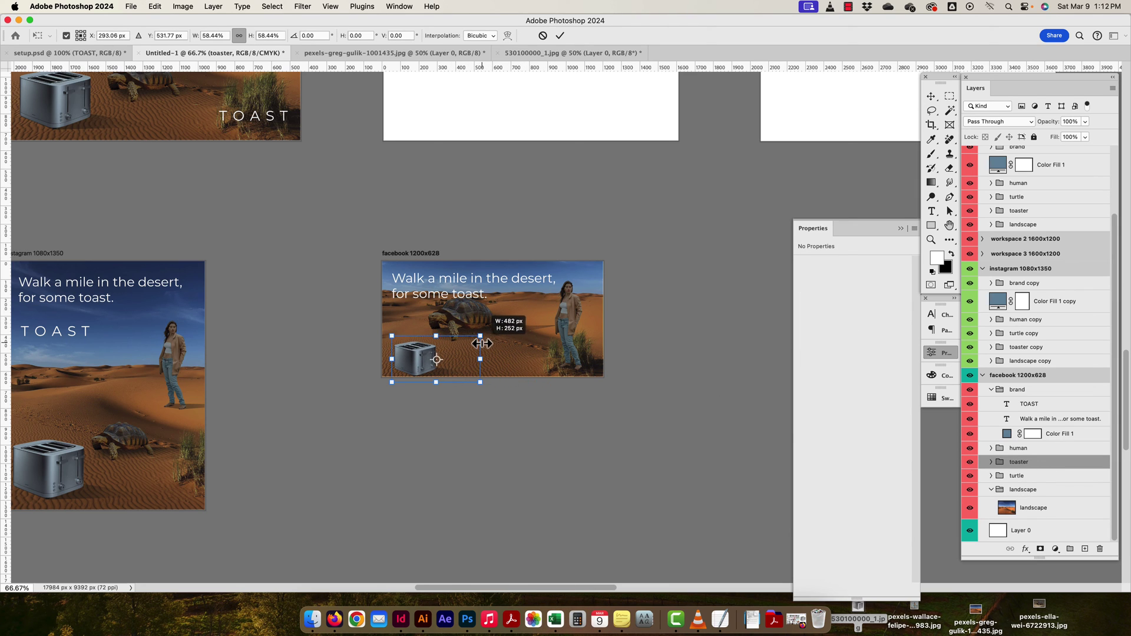
key(Return)
key(shift+Left)
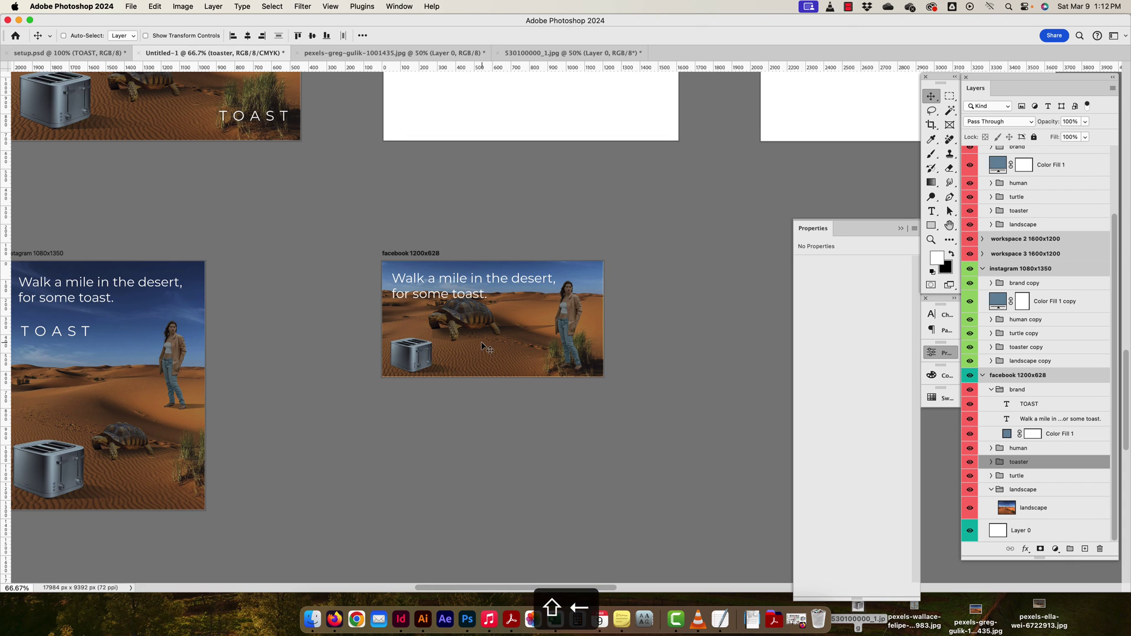
Scale the facebook turtle group down to about 62% and place it on the sand just right of the toaster.
click(1028, 476)
key(cmd+t)
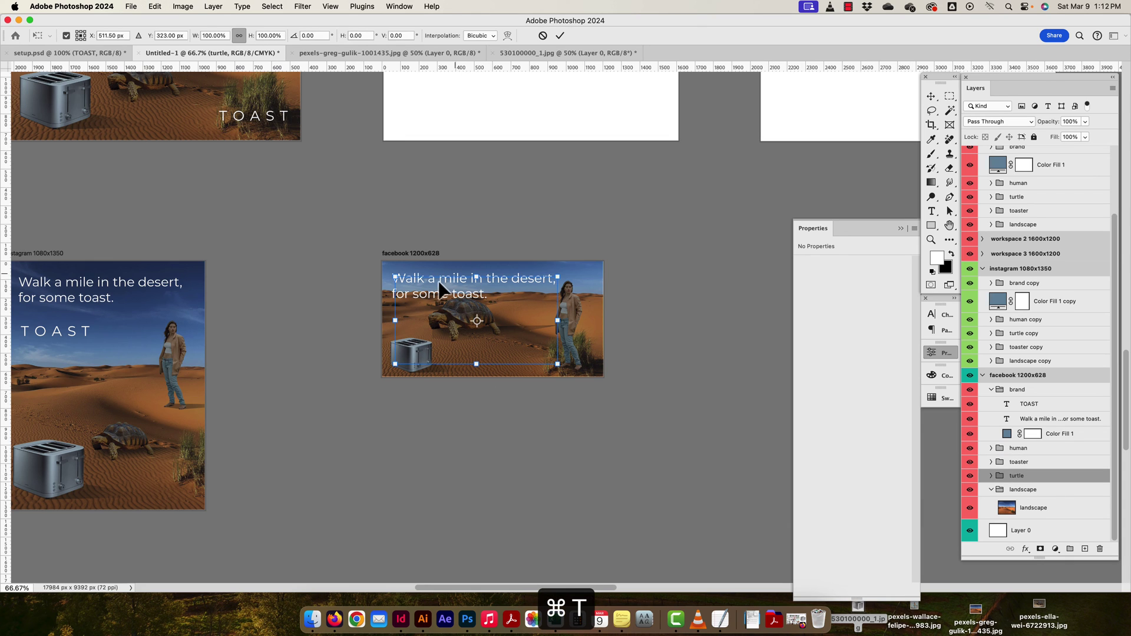
drag(395, 276, 463, 350)
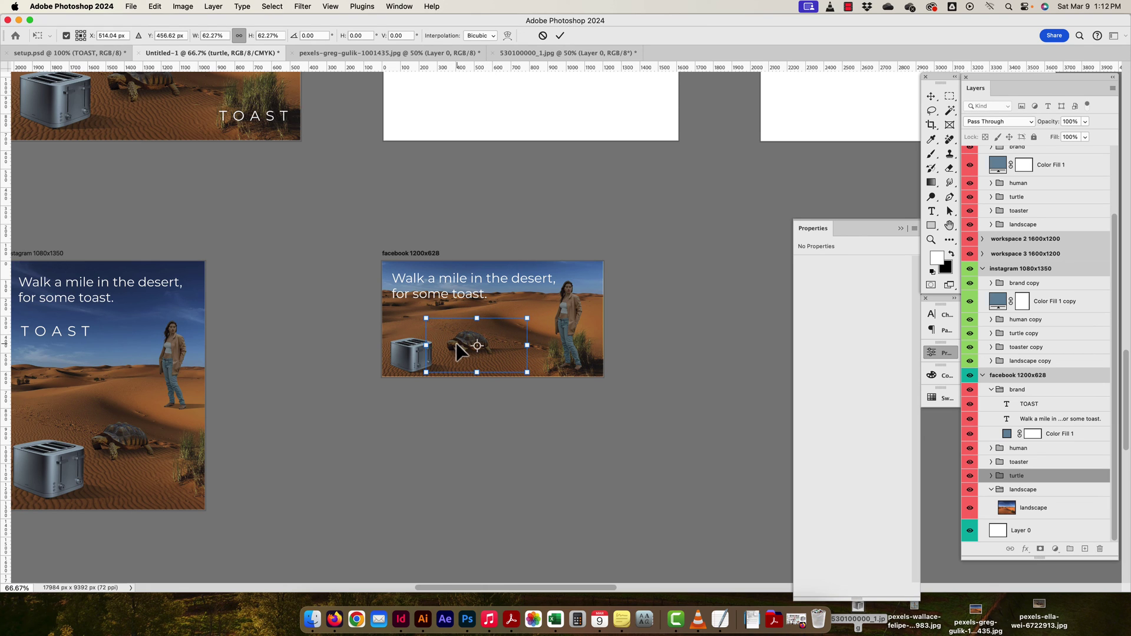
key(Return)
click(1045, 435)
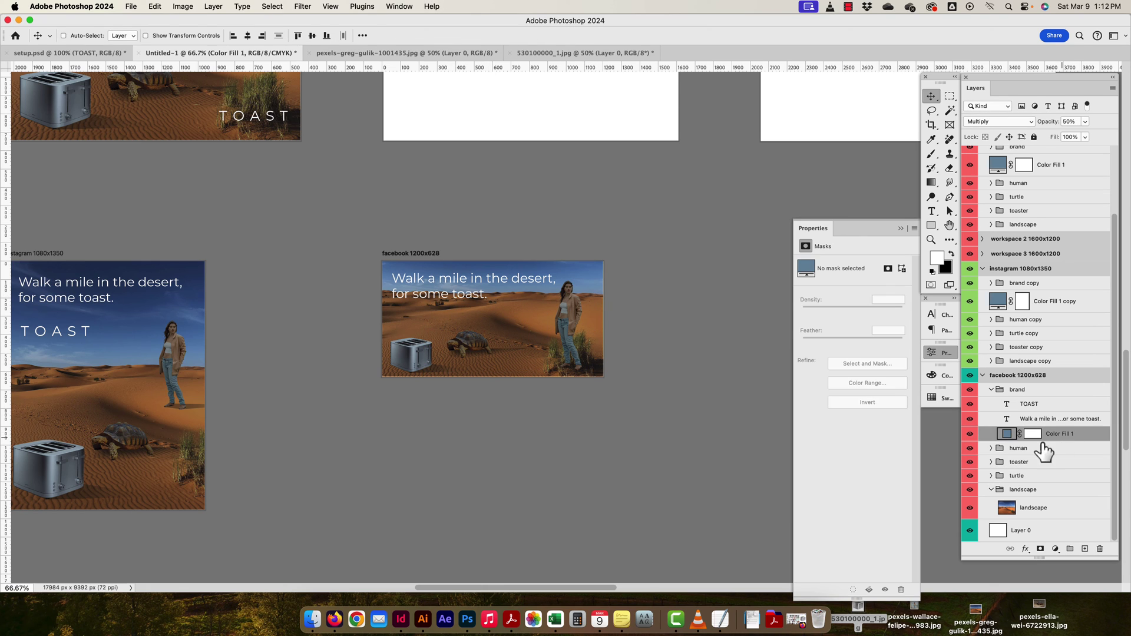
Scale the facebook human group down to about 69% and stand the figure on the dunes near the artboard's upper-right edge.
click(1028, 450)
key(super+t)
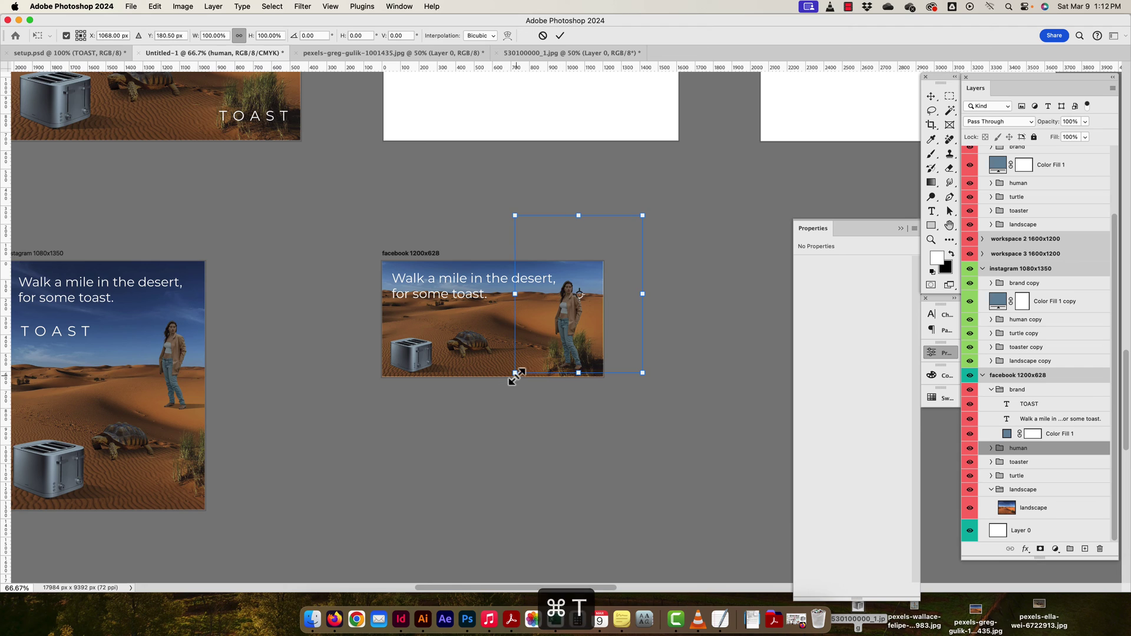
drag(515, 373, 581, 303)
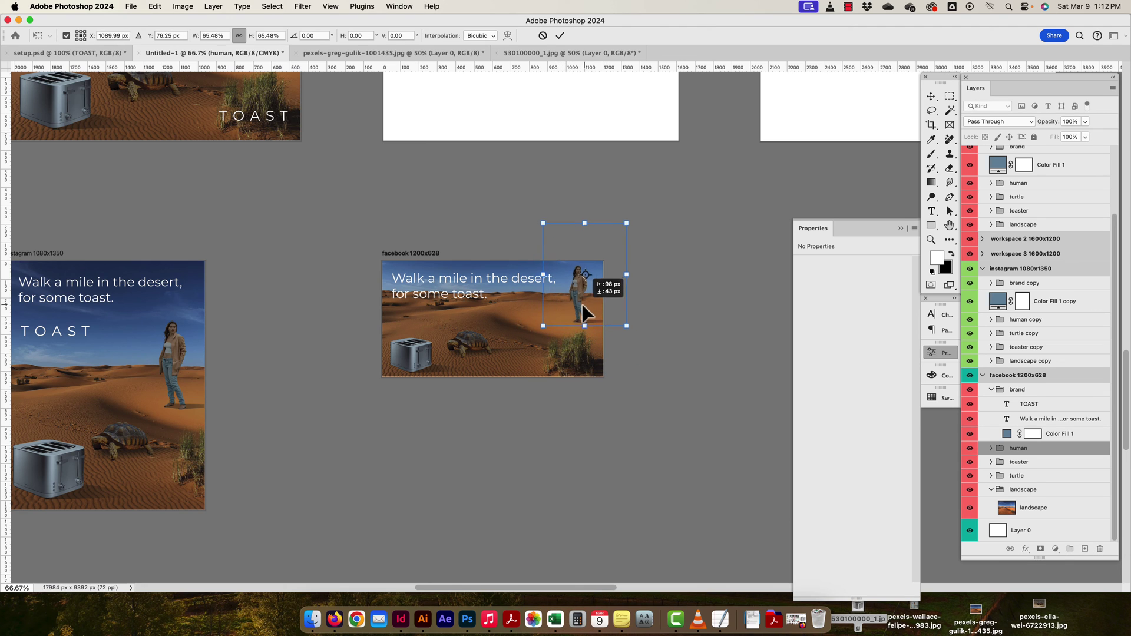
drag(620, 228, 626, 220)
drag(578, 308, 573, 316)
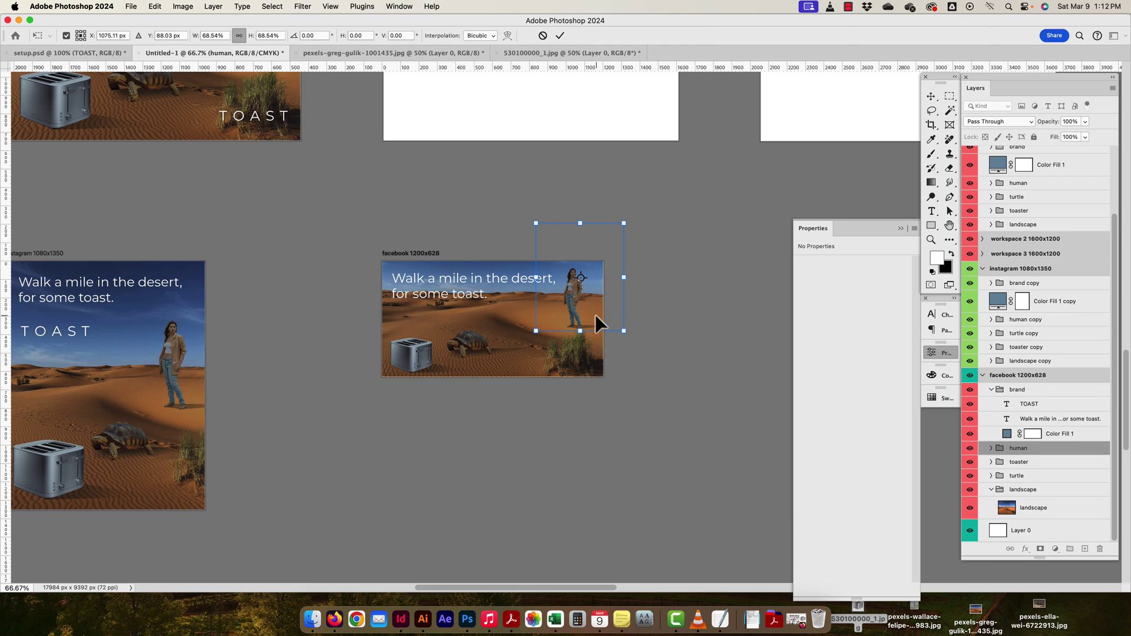
key(Return)
Shift the facebook tagline slightly toward the corner and try to reduce only its first line to 51 pt.
drag(447, 282, 446, 277)
triple_click(450, 273)
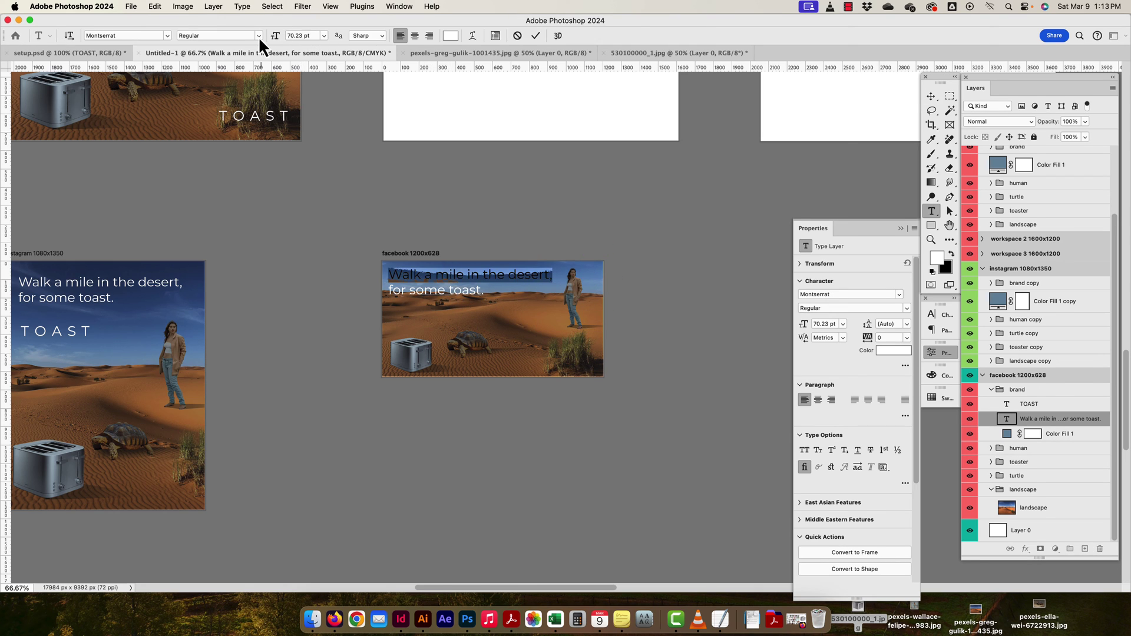
click(275, 35)
key(shift+Down)
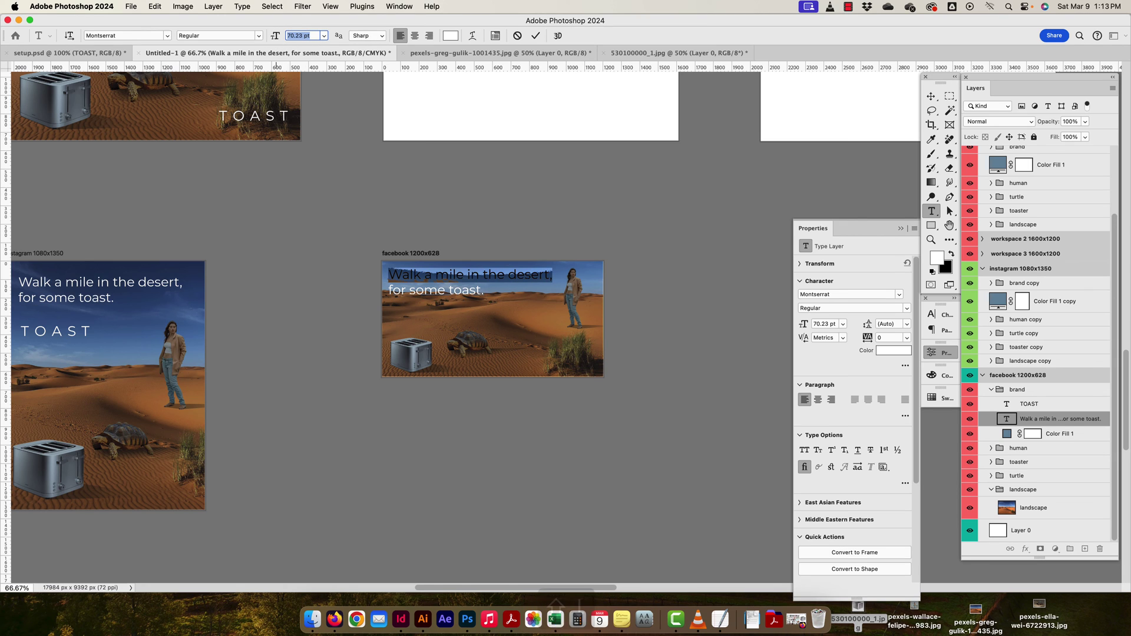
key(shift+Down)
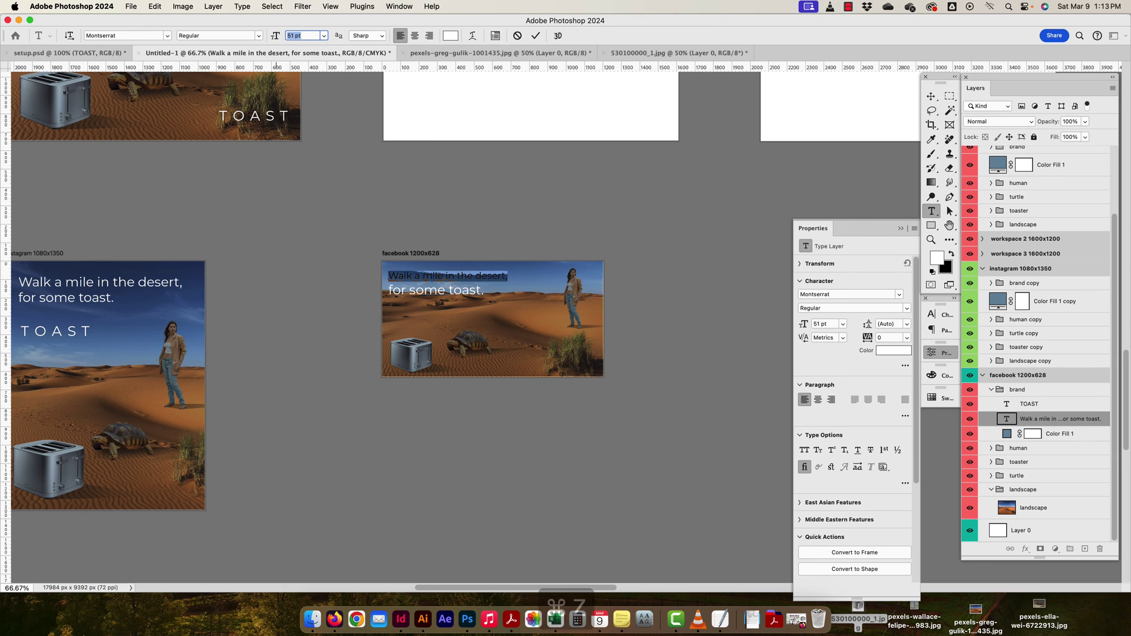
key(super+z)
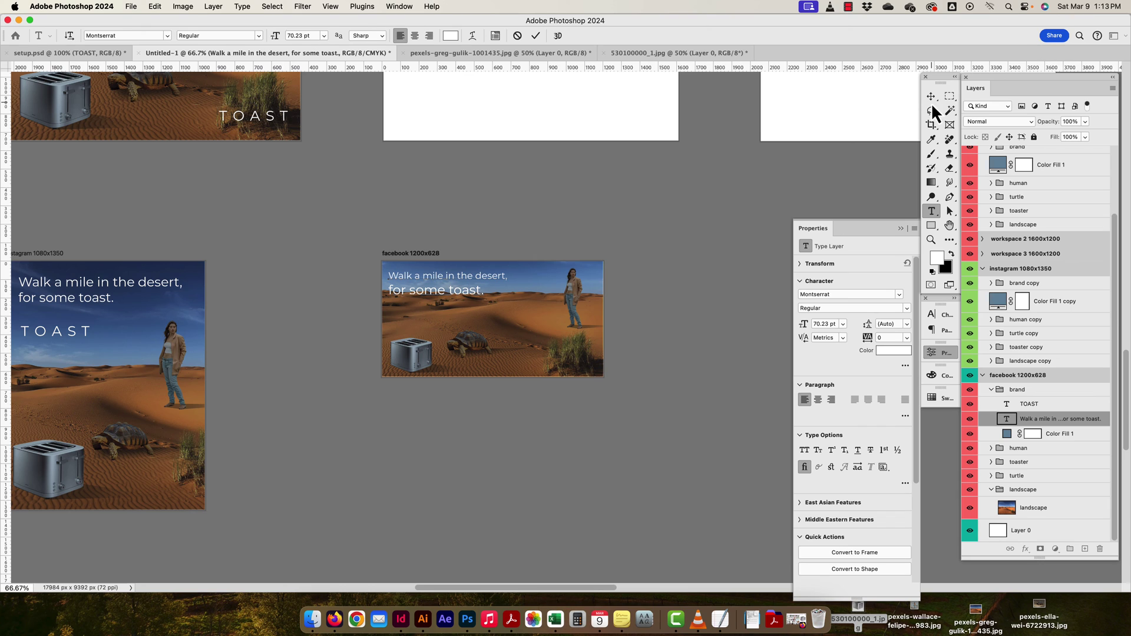
click(930, 96)
key(super+z)
Set the font size of the facebook artboard's whole two-line tagline to 53 pt.
double_click(470, 276)
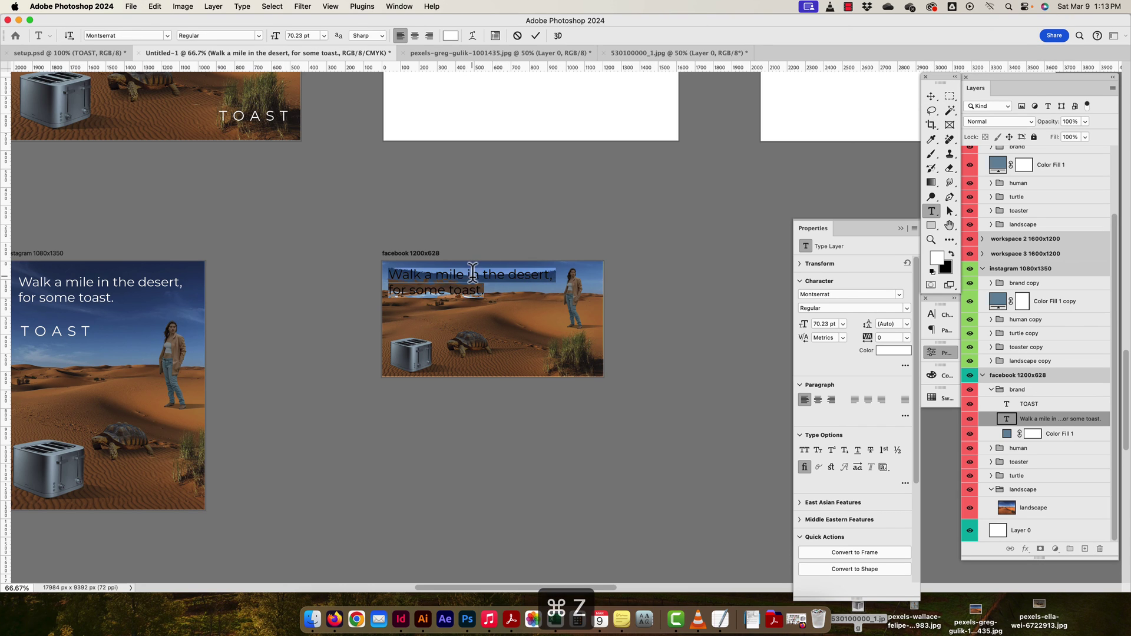
click(295, 34)
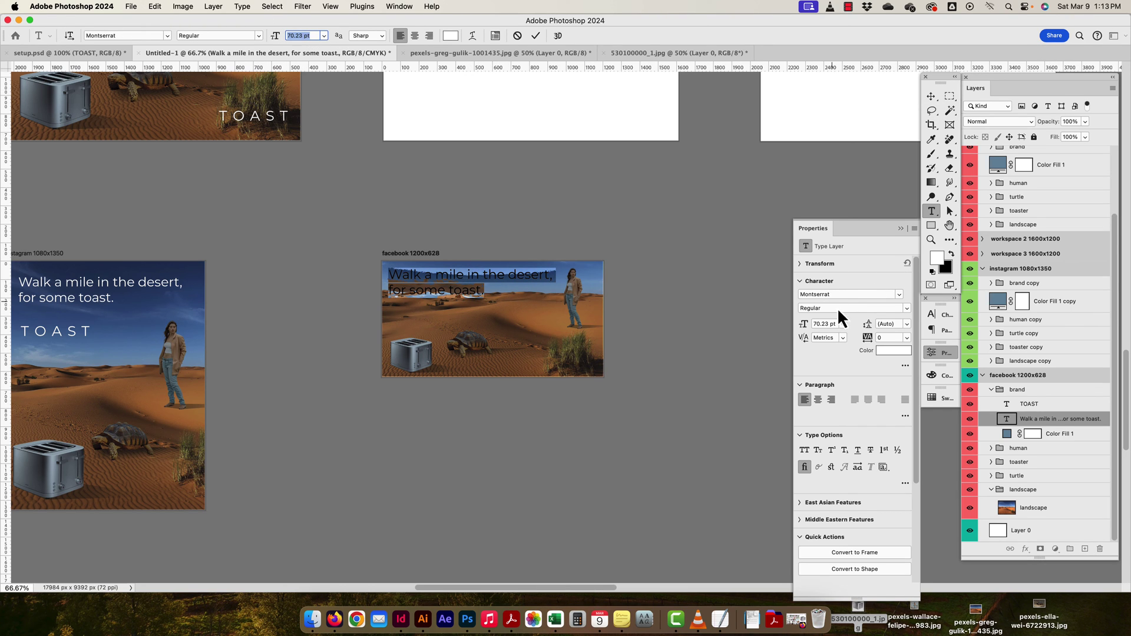
click(938, 315)
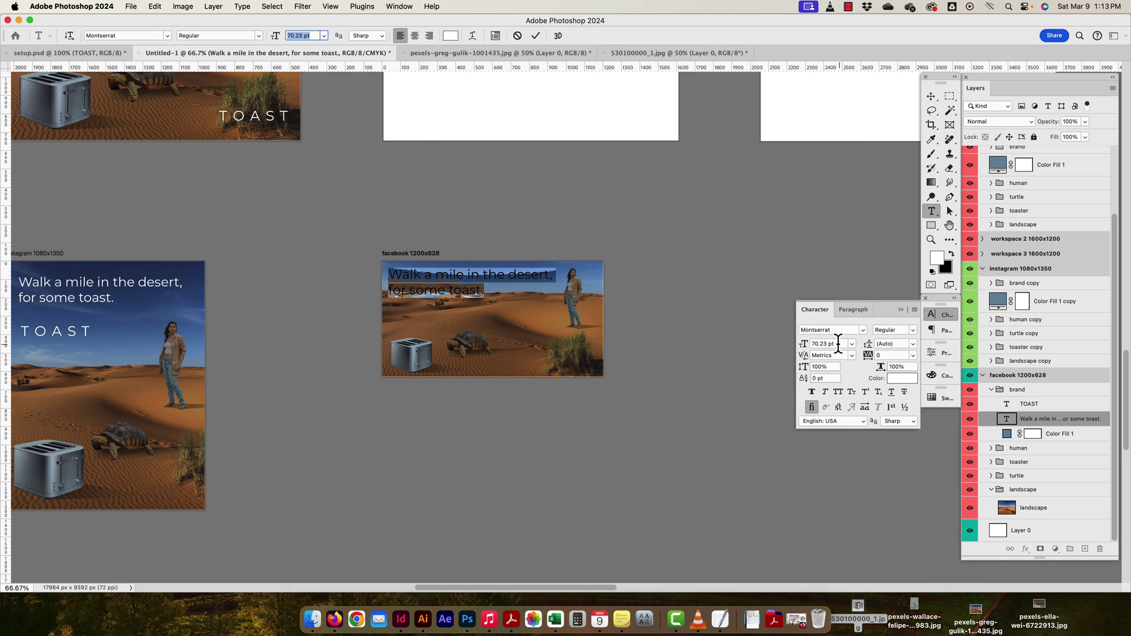
text(54)
key(Return)
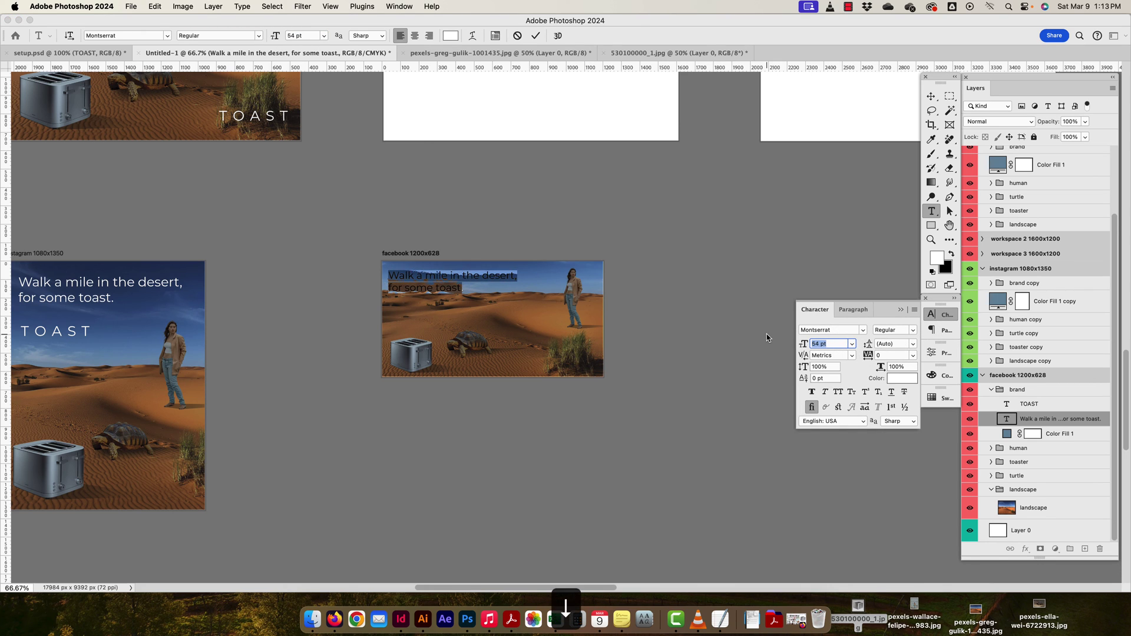
Nudge the resized tagline slightly up and to the right to leave a margin inside the facebook artboard's upper-left corner.
click(931, 96)
key(shift+Up)
key(shift+Up)
key(shift+Up)
key(shift+Right)
key(shift+Right)
key(shift+Right)
key(shift+Right)
key(shift+Left)
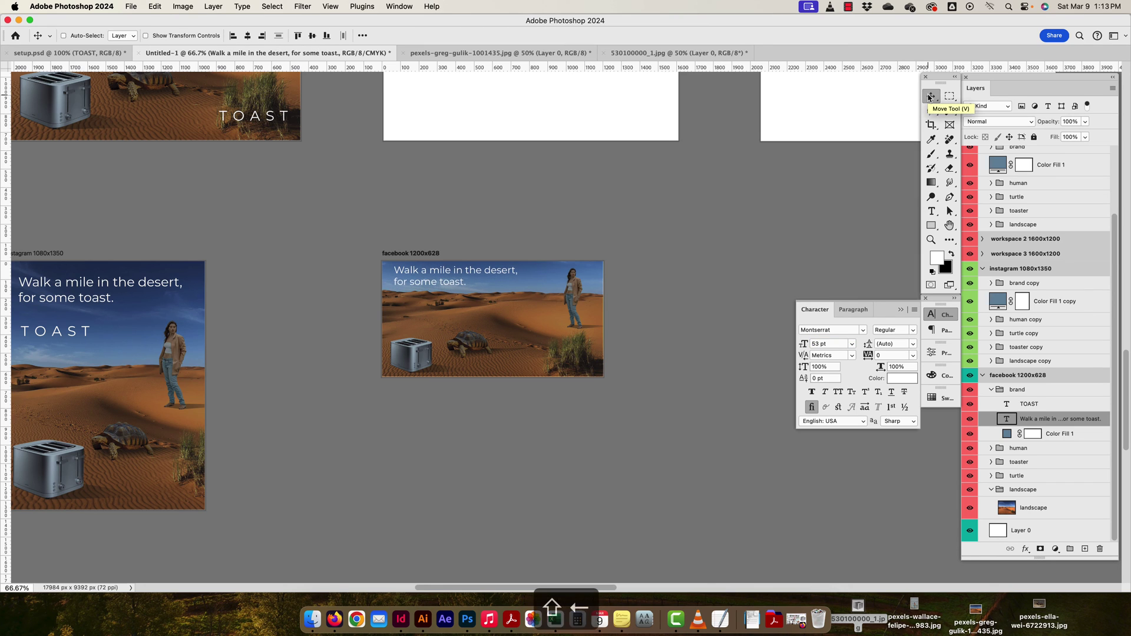
key(shift+Right)
key(shift+Down)
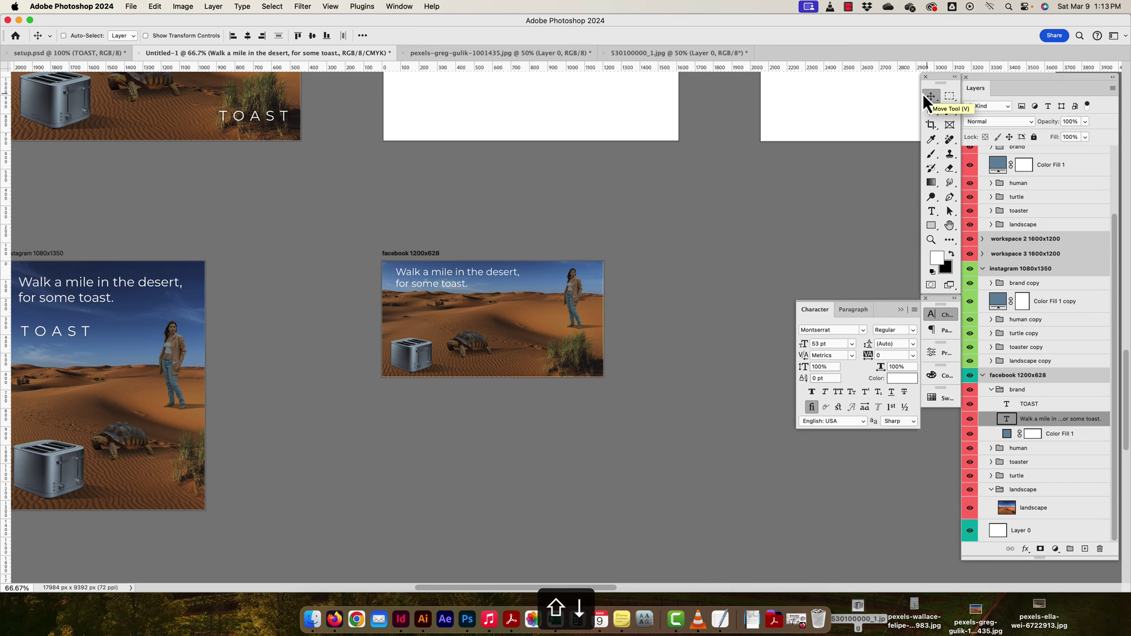
Move the TOAST wordmark into the facebook artboard's lower-right corner and scale it down to about 76%.
click(1027, 404)
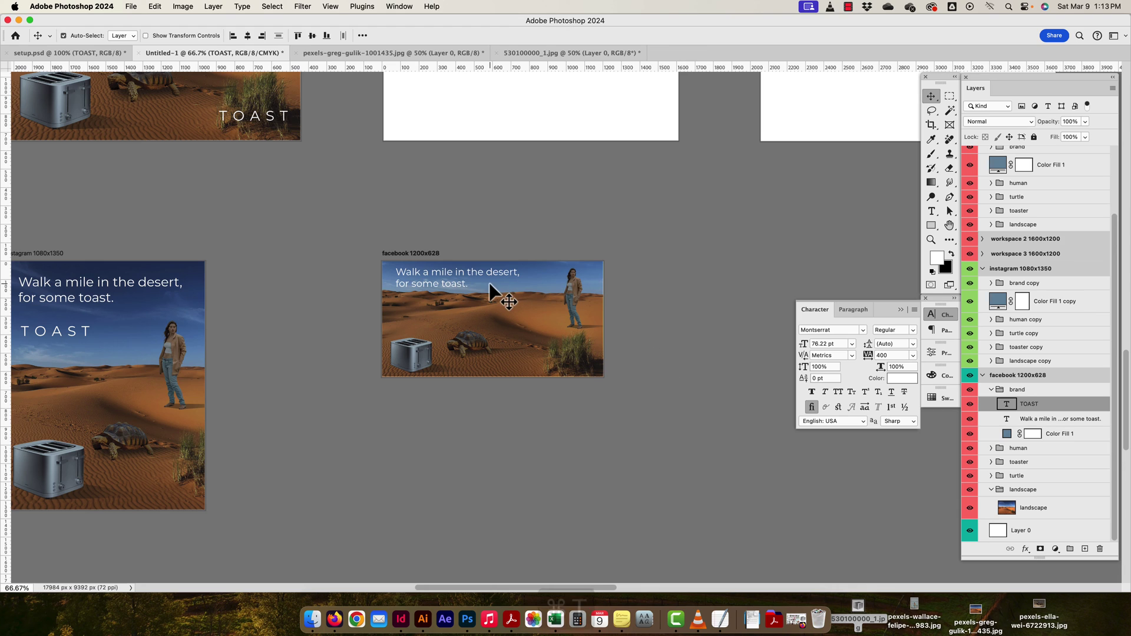
key(super+t)
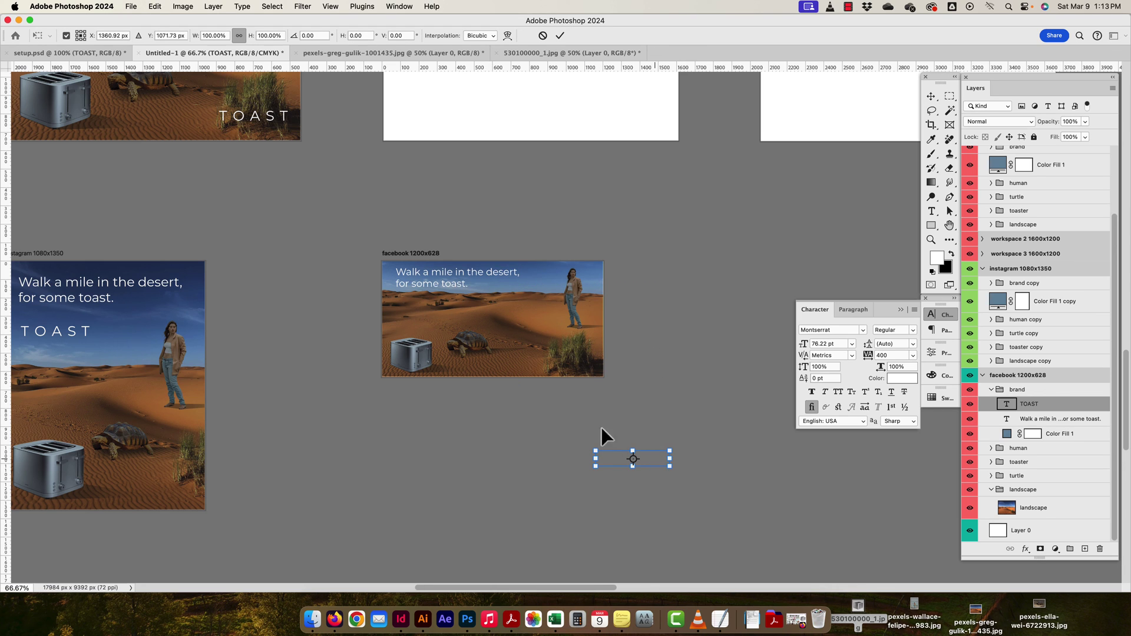
drag(601, 428, 618, 374)
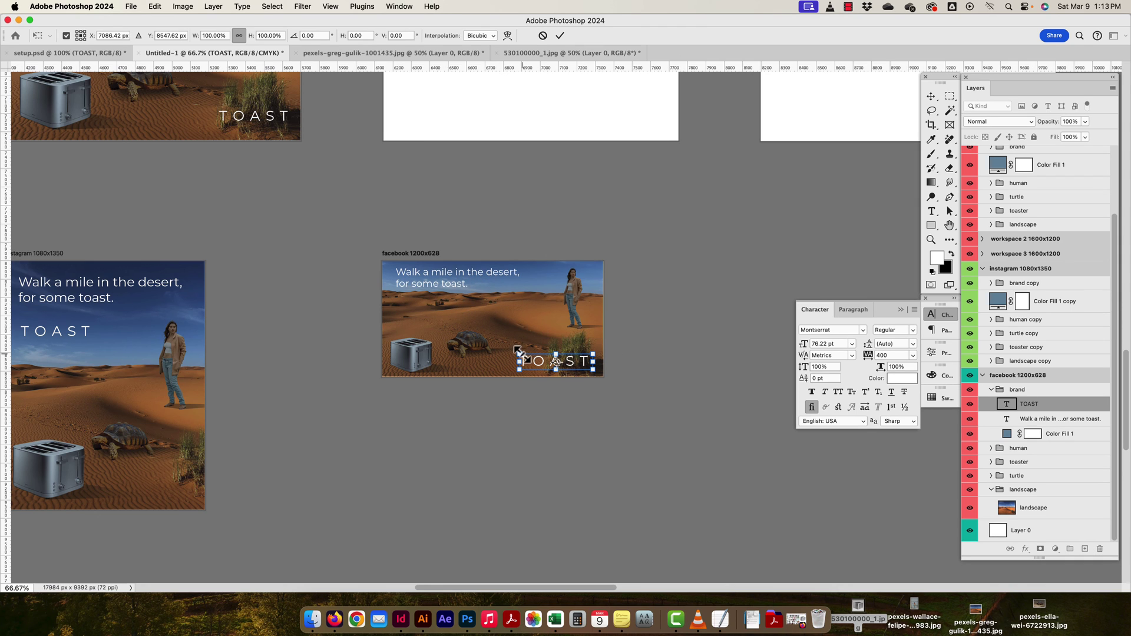
drag(525, 352, 537, 361)
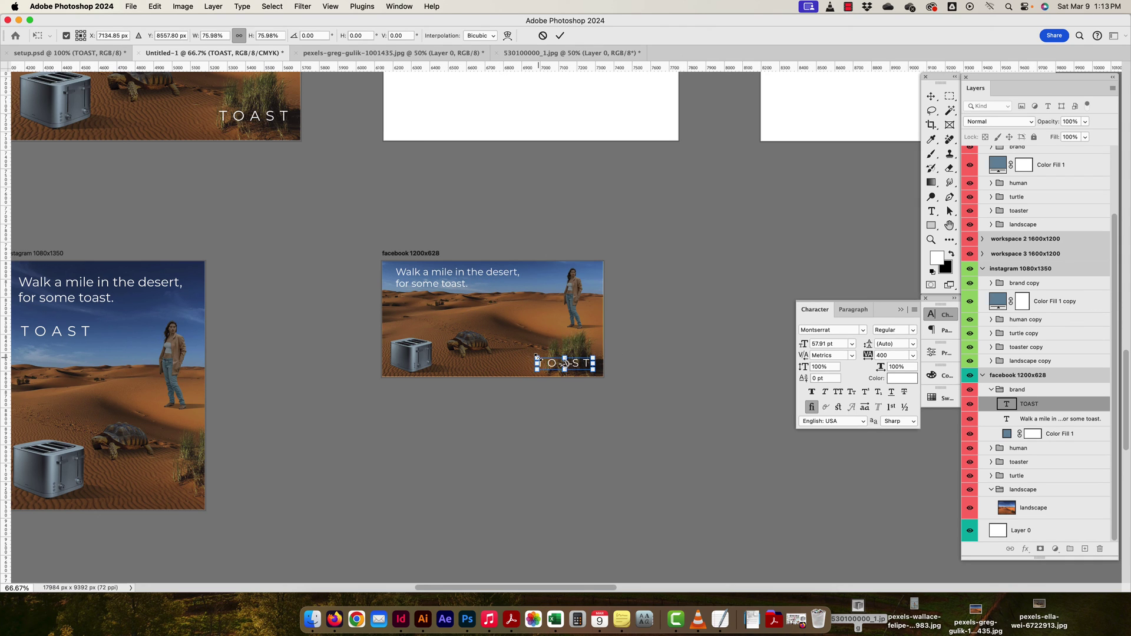
key(Return)
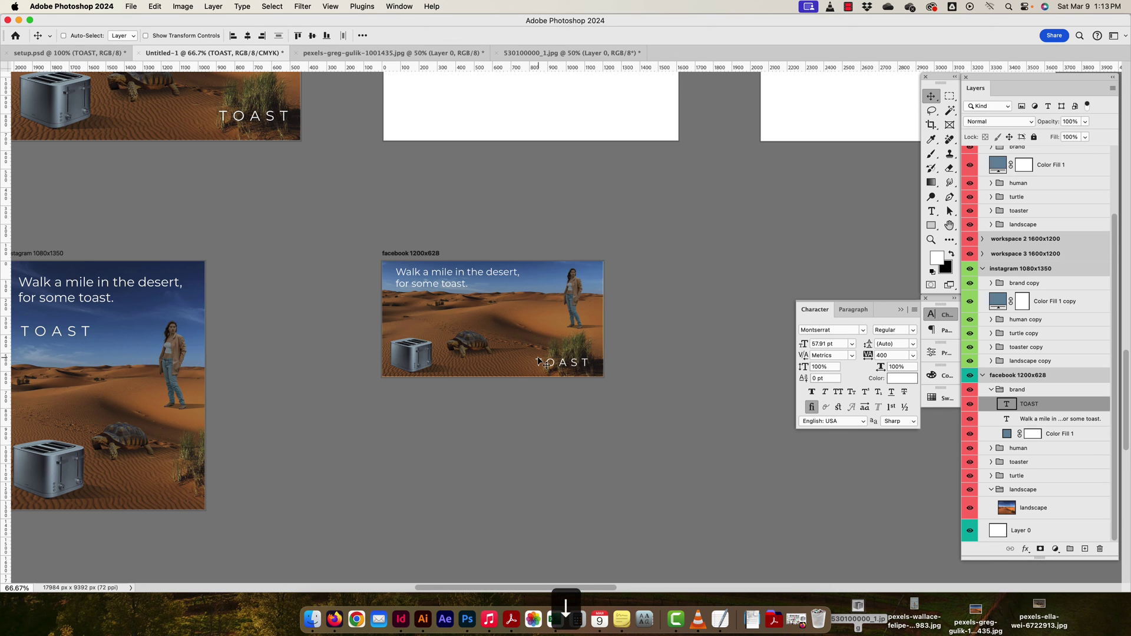
Compare the finished workspace 1, instagram and facebook ads with each other and with the source images.
key(super+minus)
key(super+minus)
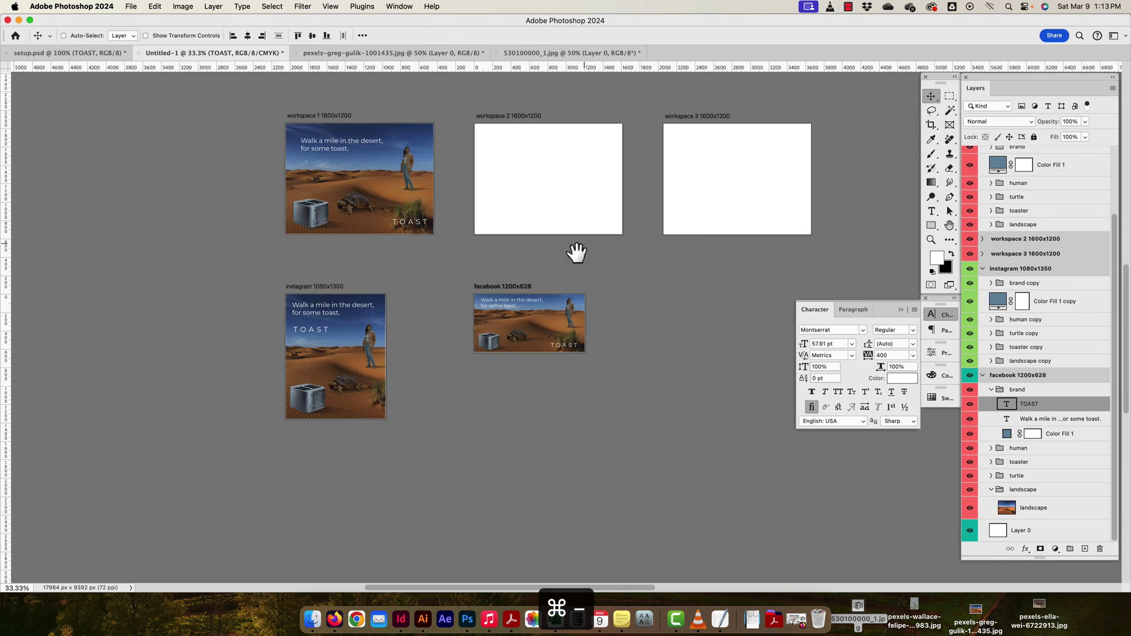
key(super+minus)
key(super+minus)
key(super+minus)
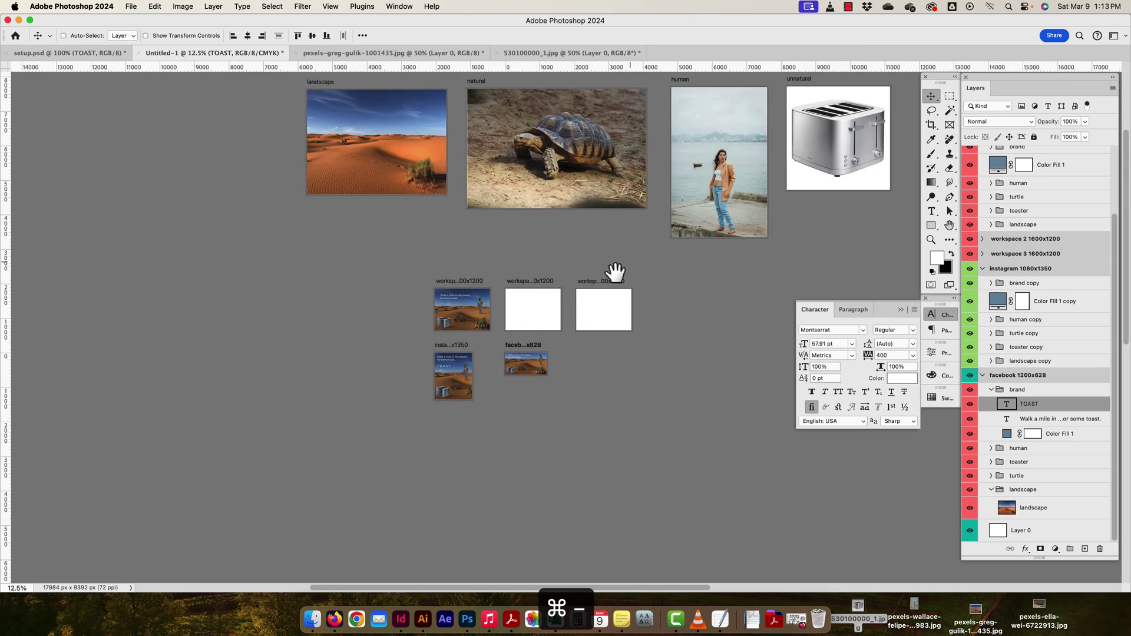
drag(615, 272, 535, 348)
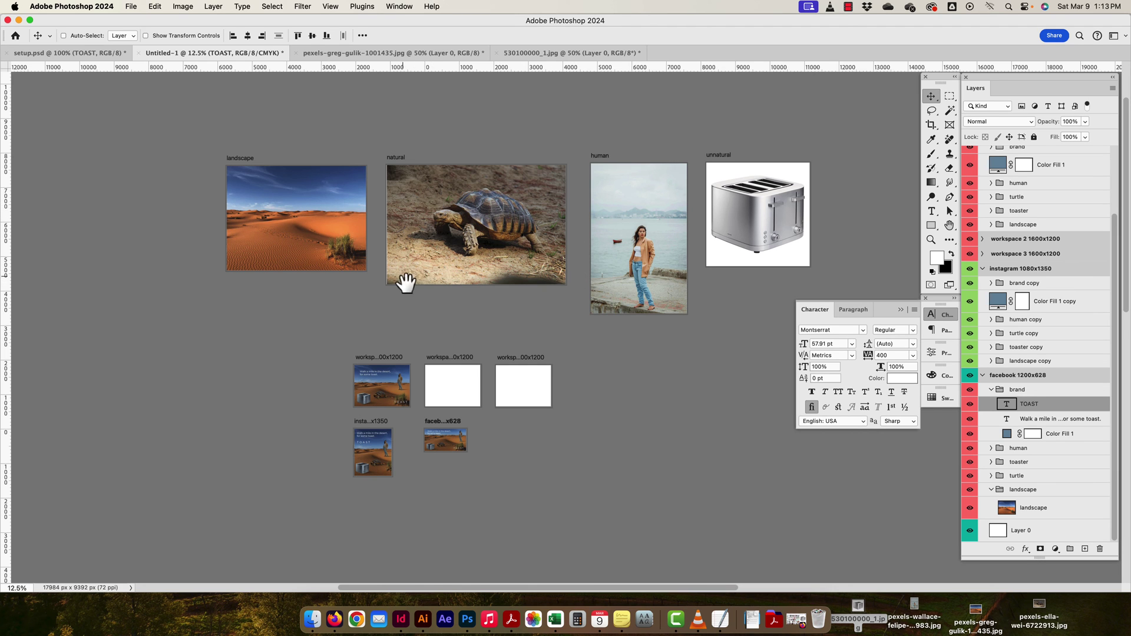
drag(400, 279, 421, 204)
key(super+equal)
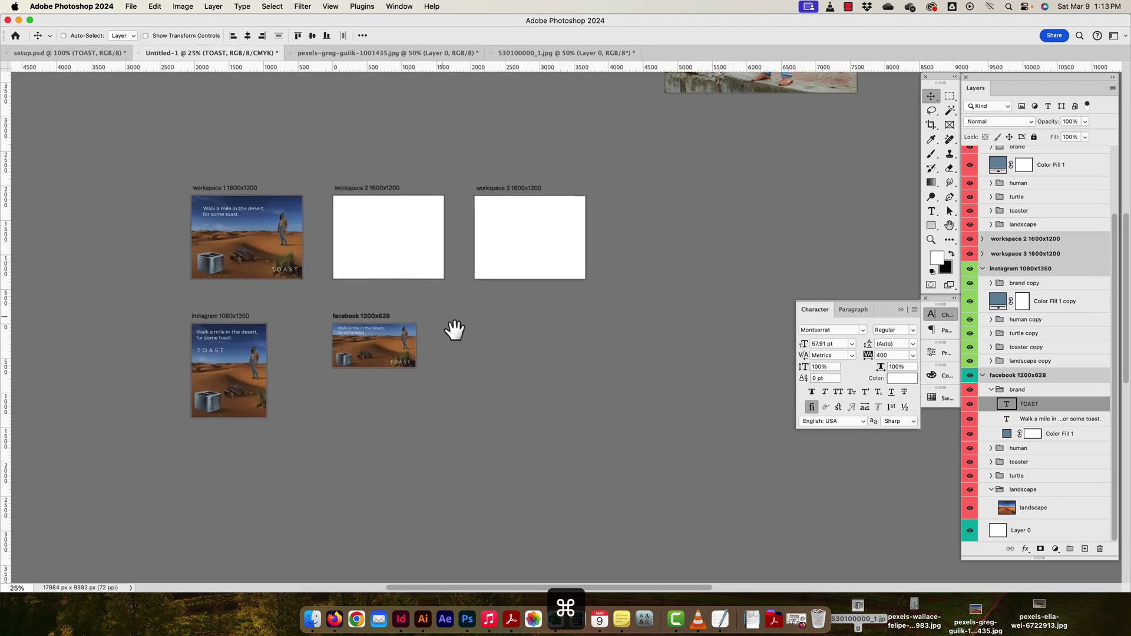
drag(349, 293, 415, 309)
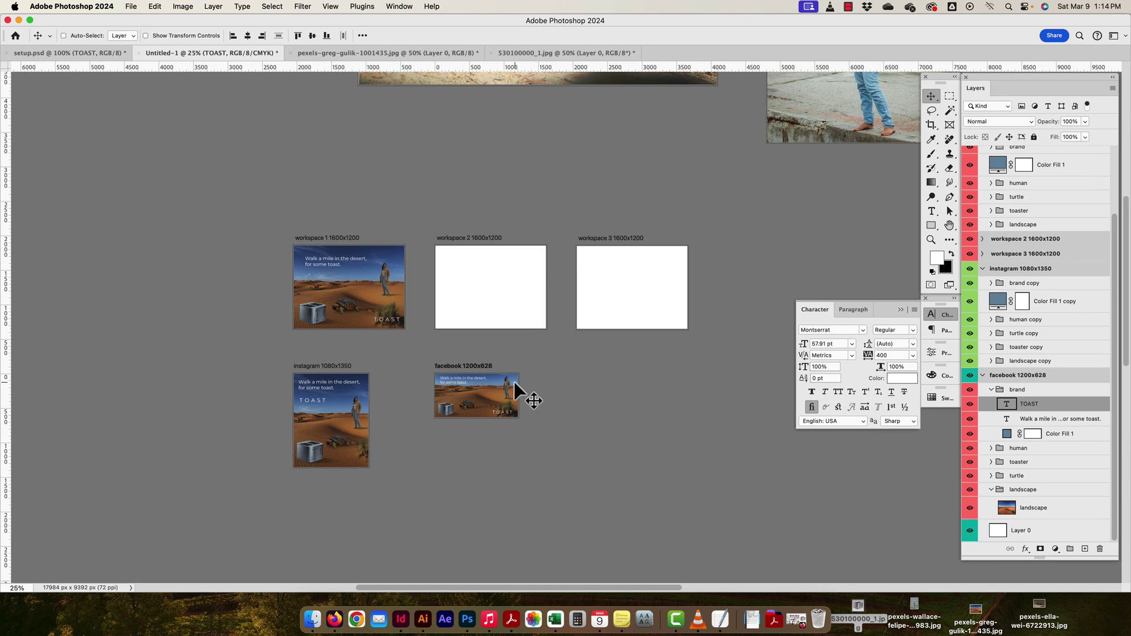
drag(646, 387, 597, 419)
key(super+minus)
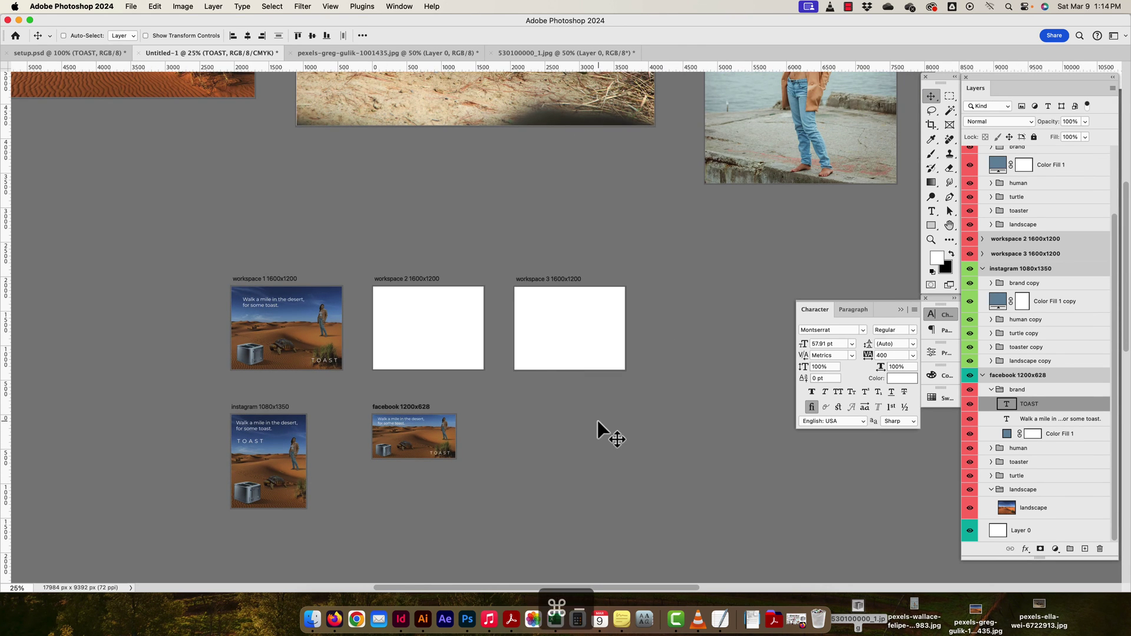
Collapse the facebook artboard's brand group and switch its visibility off and on to check what it holds.
click(983, 269)
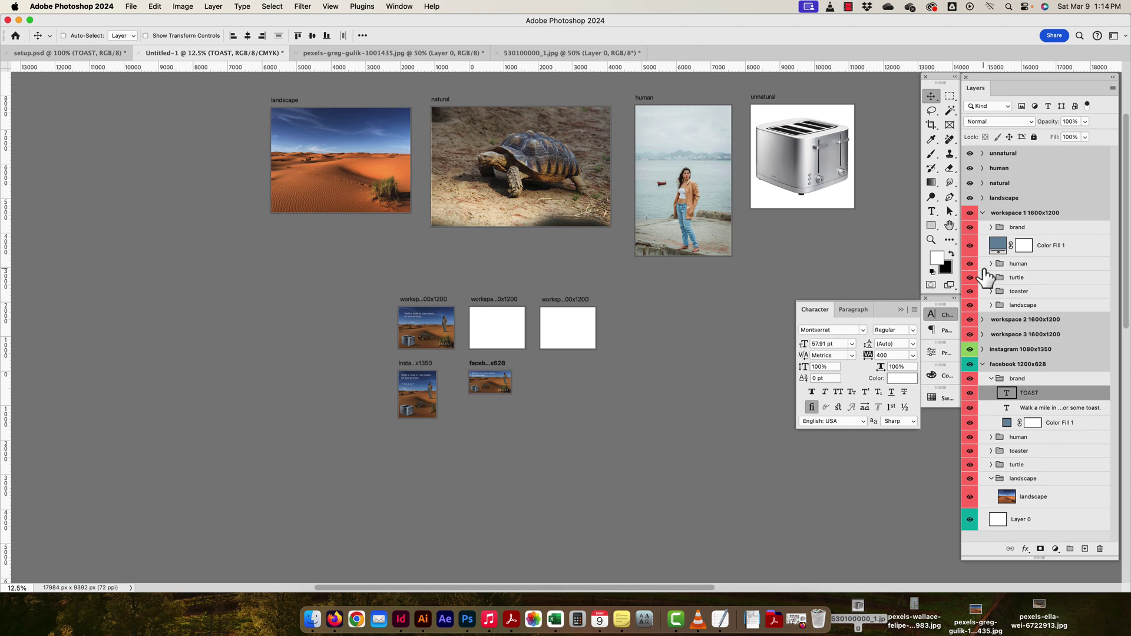
click(982, 350)
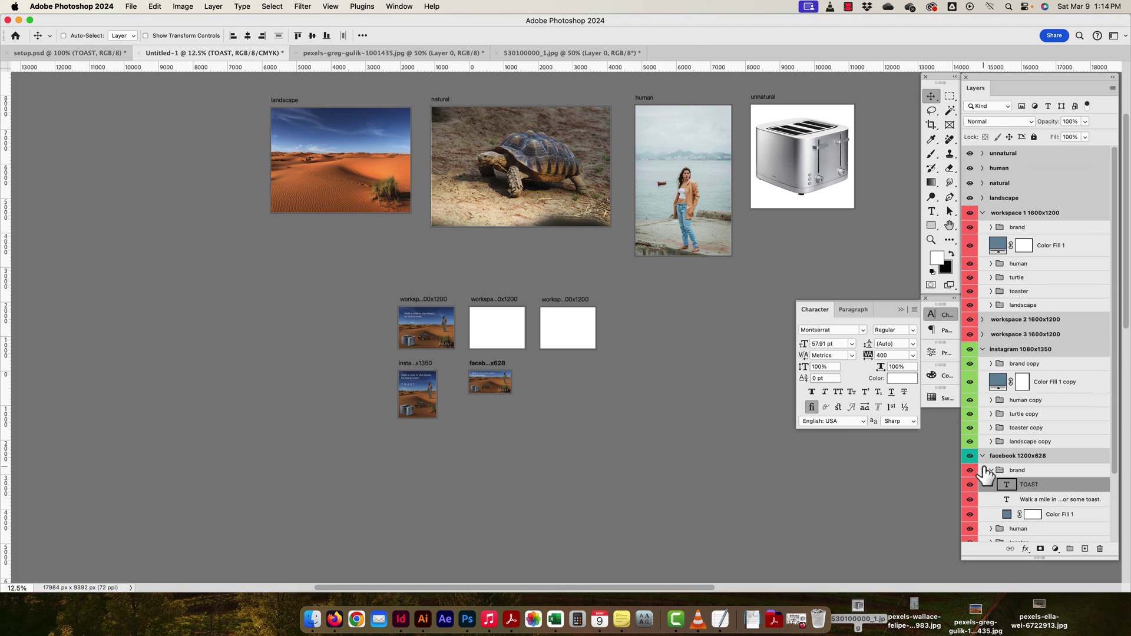
click(985, 470)
scroll(988, 413, down, 3)
click(991, 394)
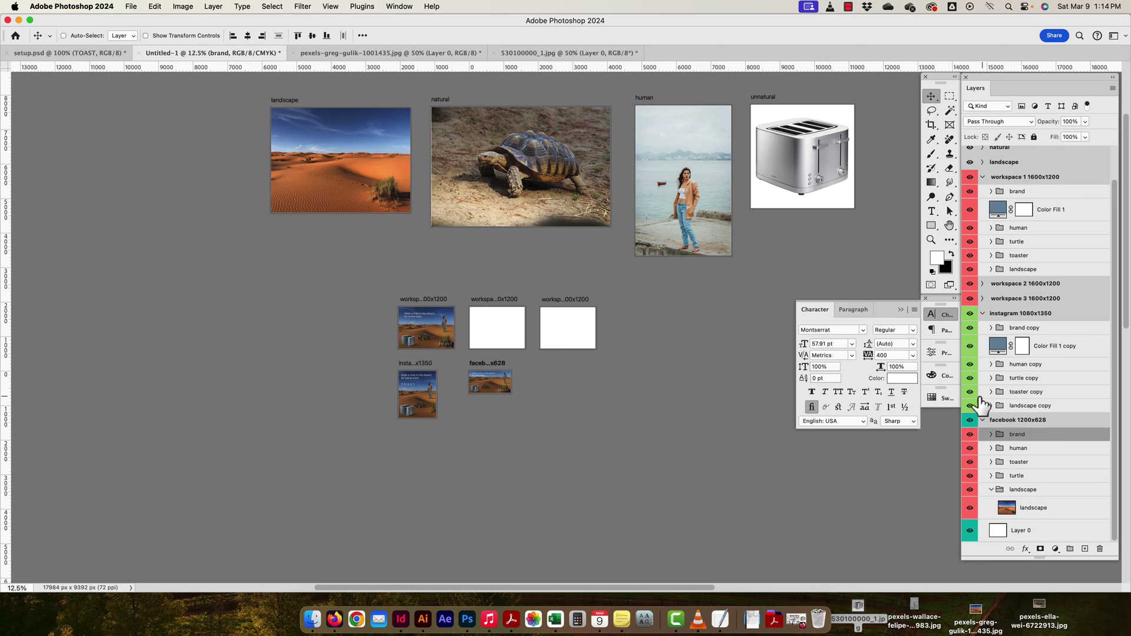
click(970, 434)
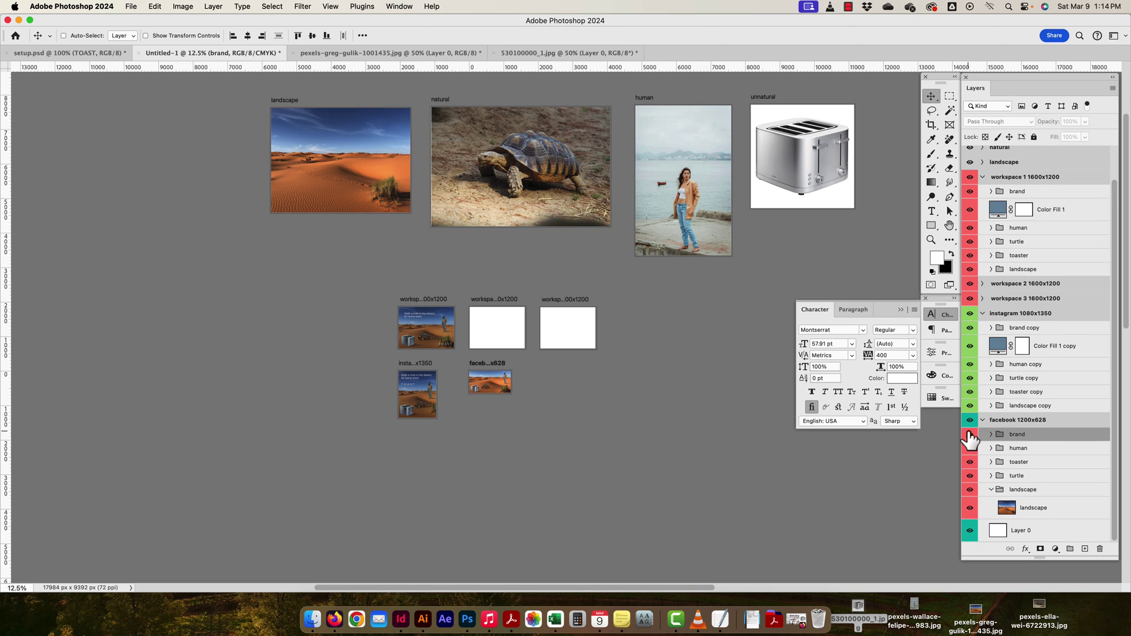
click(969, 434)
Label all the facebook artboard's groups, from brand down to landscape, with the Seafoam color.
shift+click(1032, 508)
right_click(1031, 488)
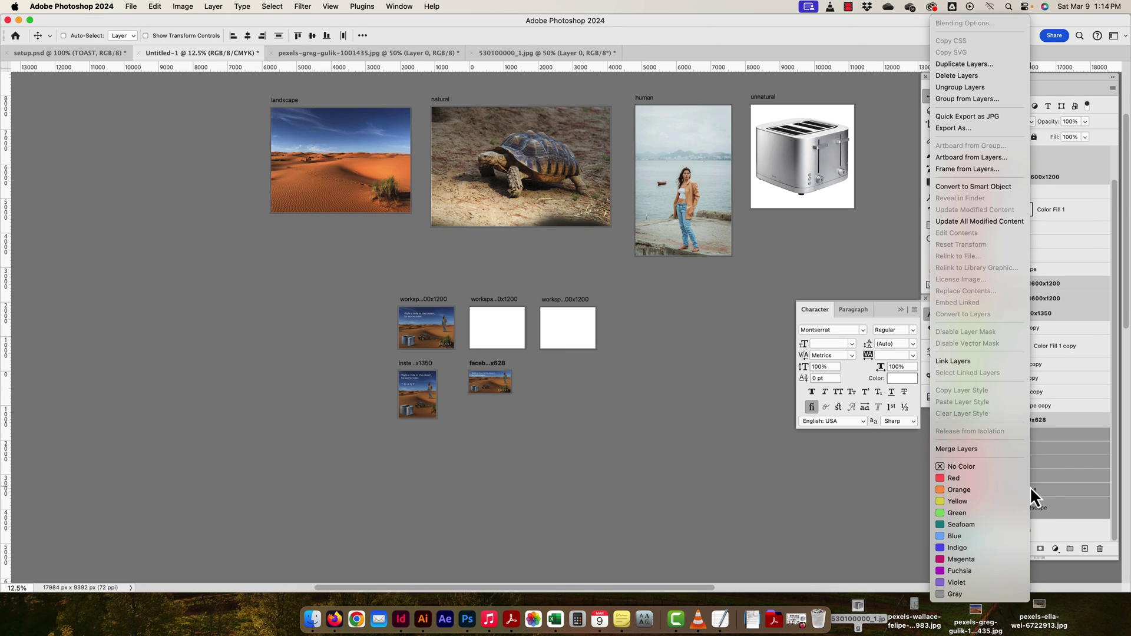
click(1089, 468)
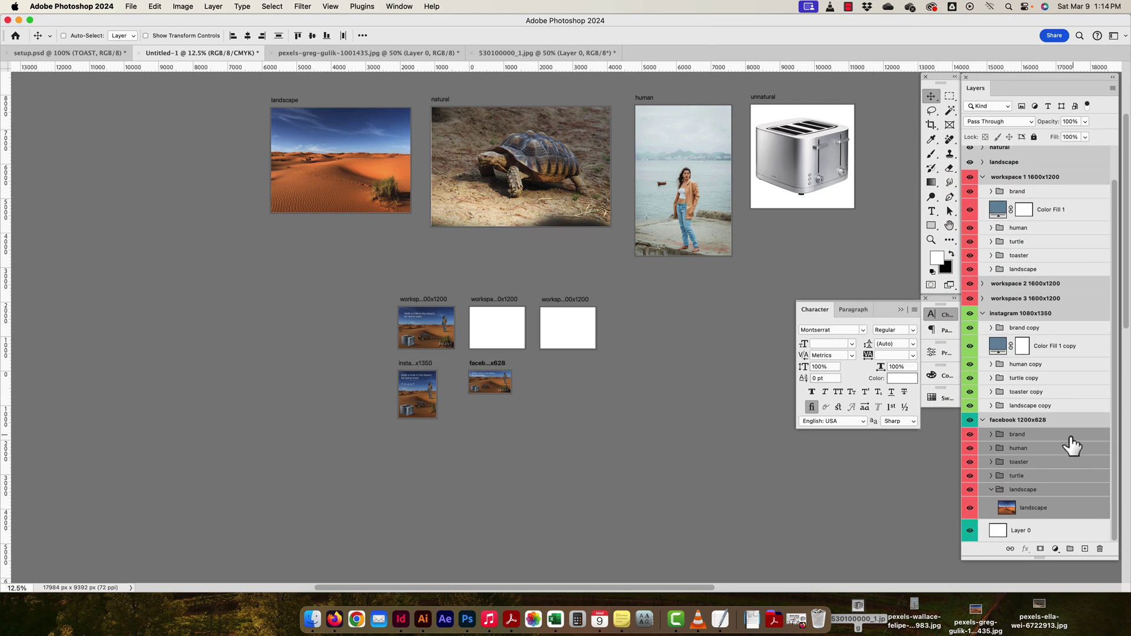
right_click(1030, 492)
click(959, 524)
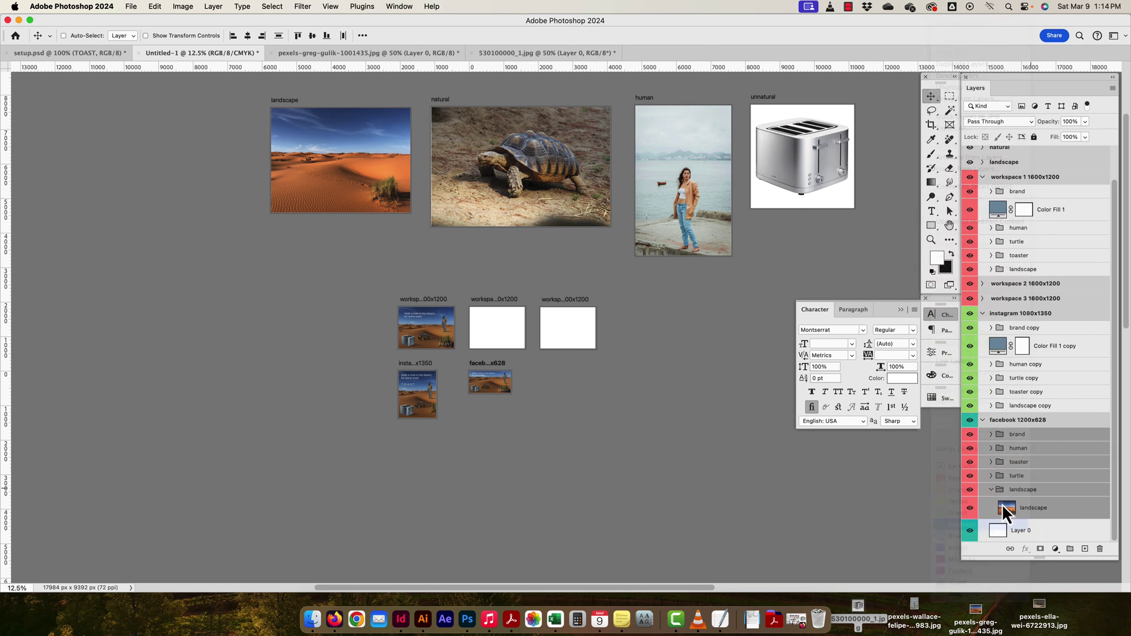
Collapse the workspace 1, instagram and facebook artboards in the layer list.
click(1039, 463)
click(982, 176)
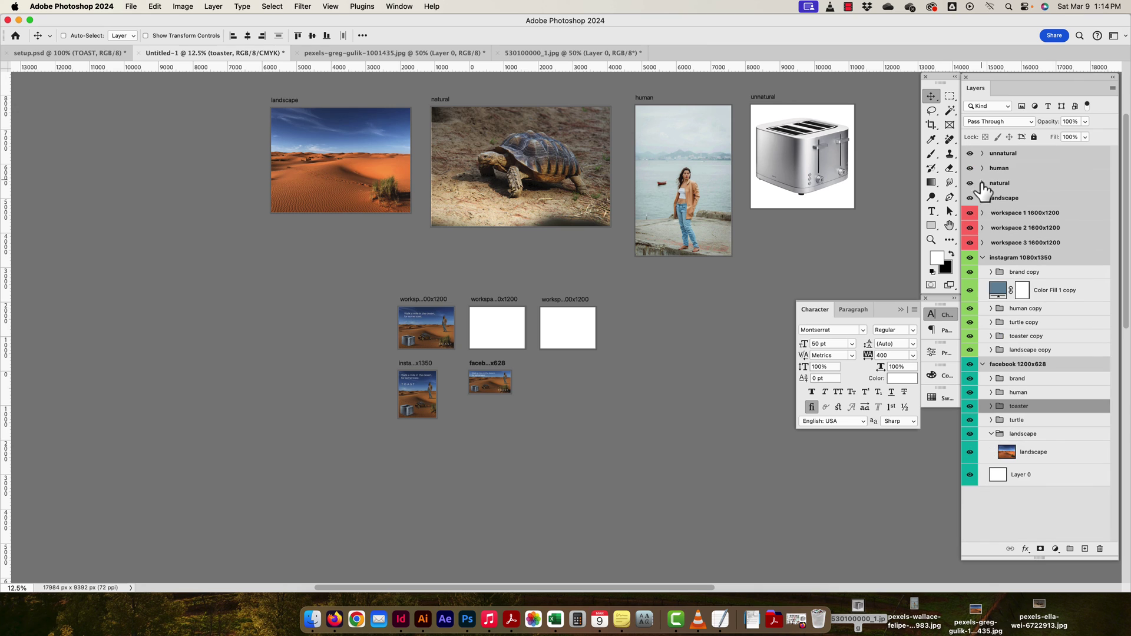
click(982, 257)
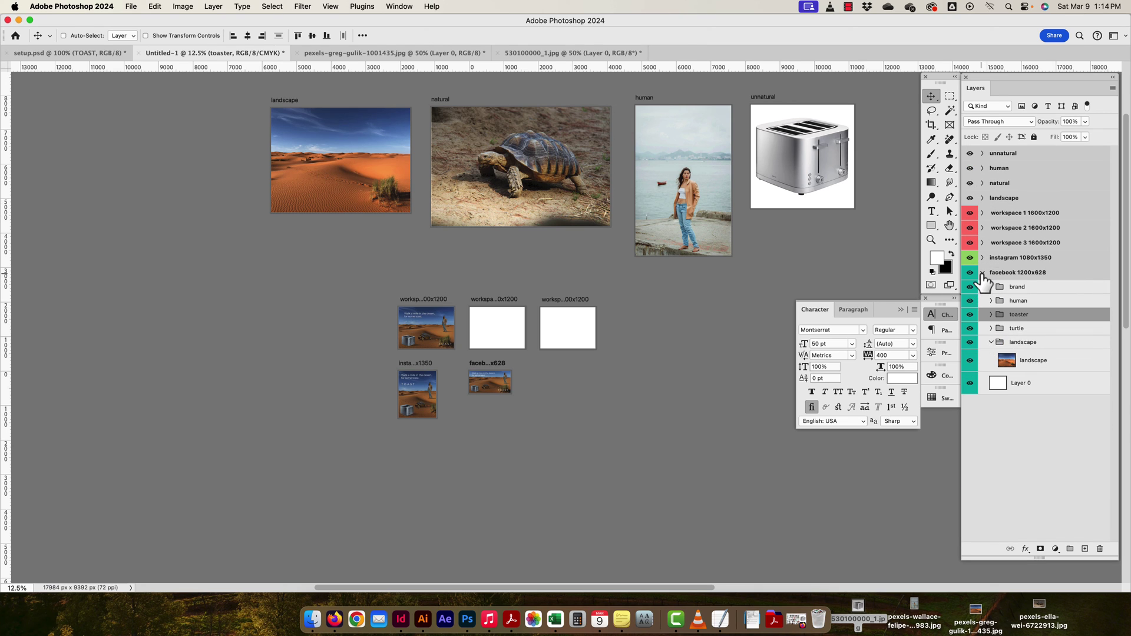
click(982, 277)
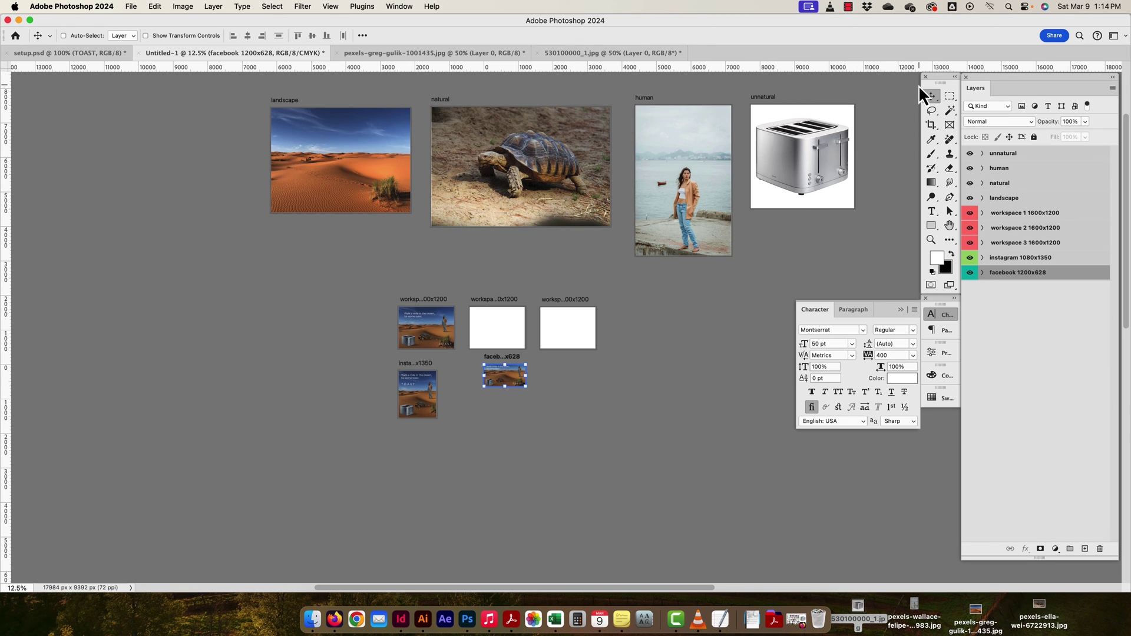
Examine how Save for Web (Legacy) previews the whole document as a JPEG, and close it without saving.
scroll(614, 450, up, 5)
scroll(614, 450, right, 4)
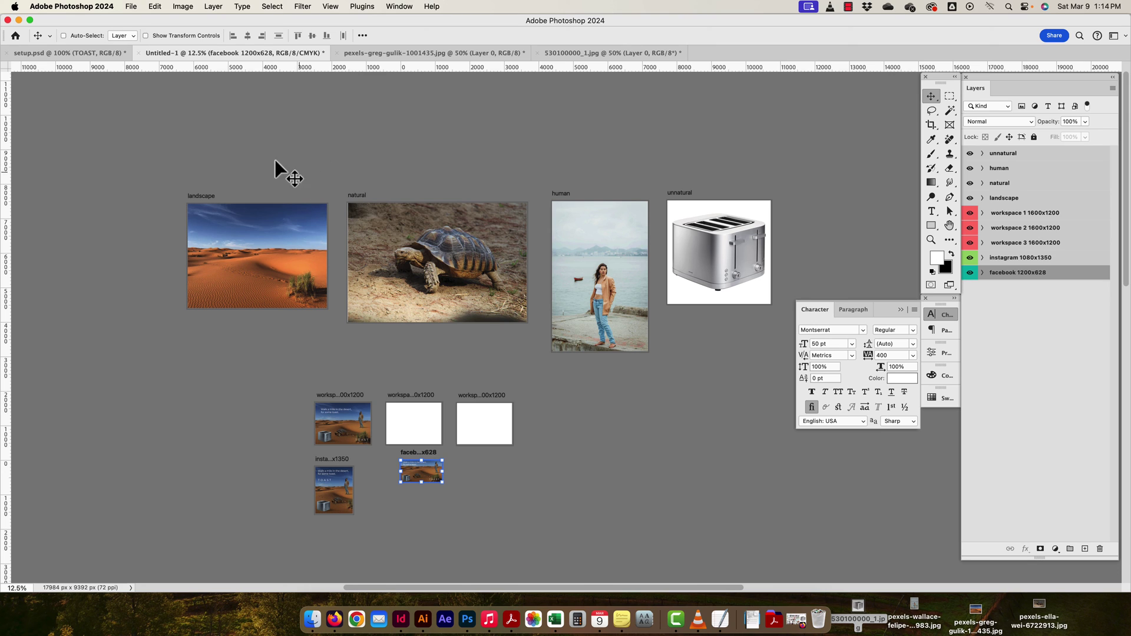
click(131, 5)
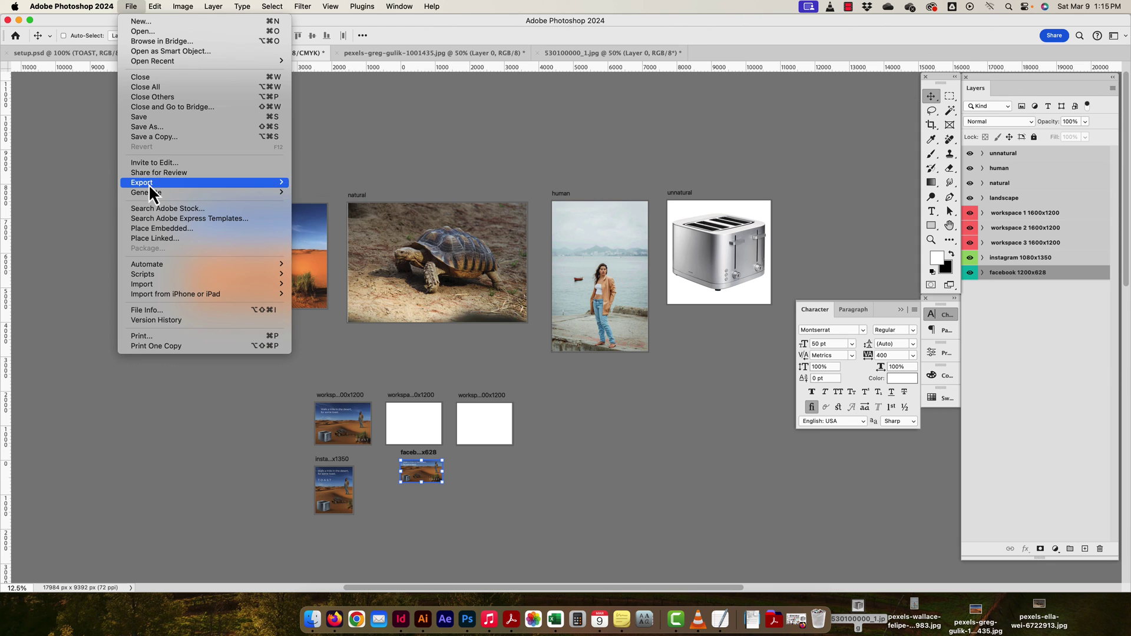
mouse_move(147, 183)
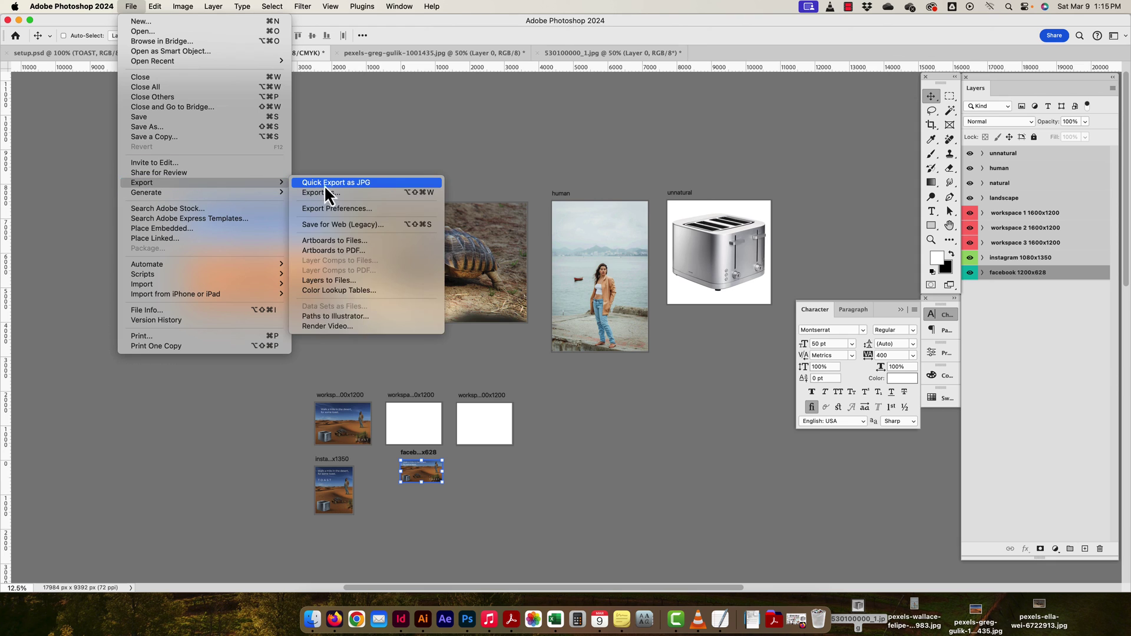
click(338, 226)
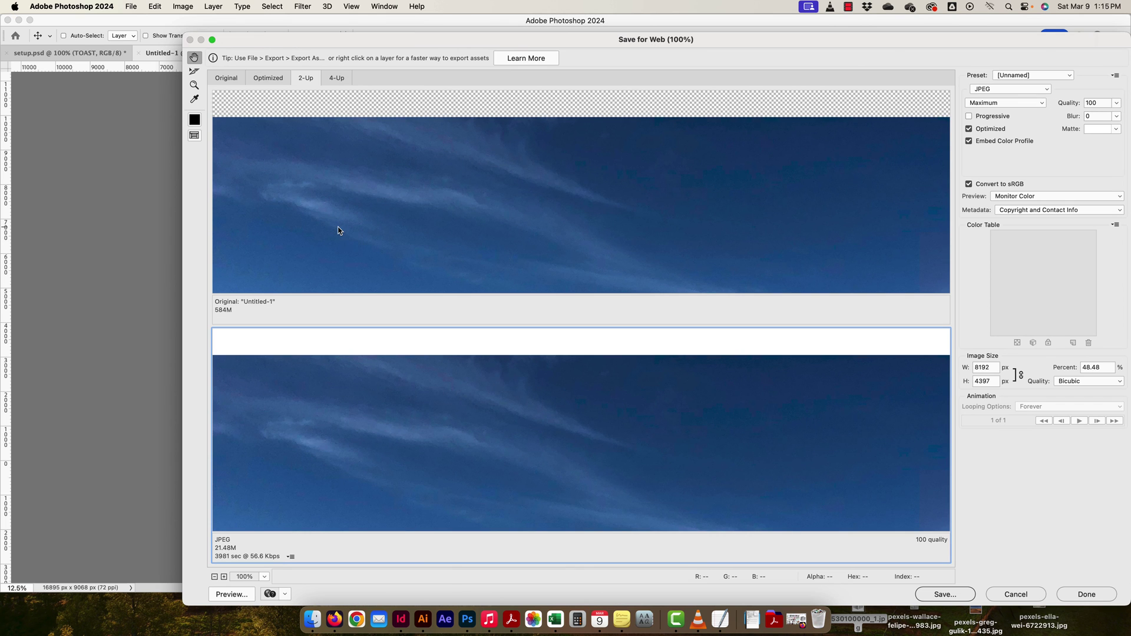
key(super+minus)
key(super+minus)
key(super+minus)
key(super+minus)
key(super+minus)
key(super+minus)
key(super+minus)
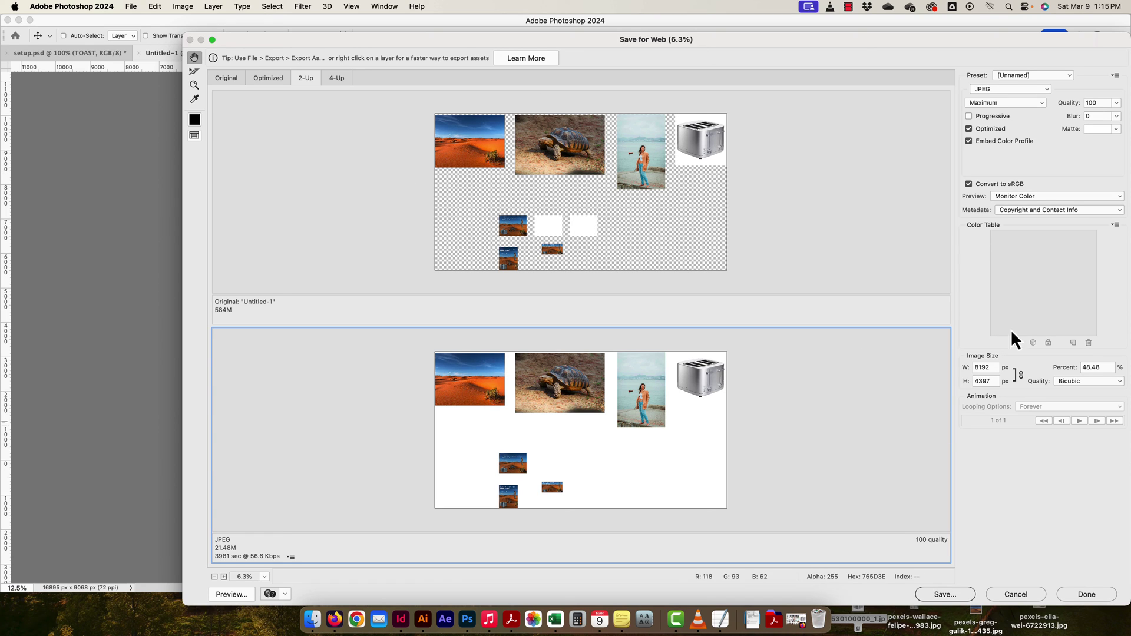
click(1019, 594)
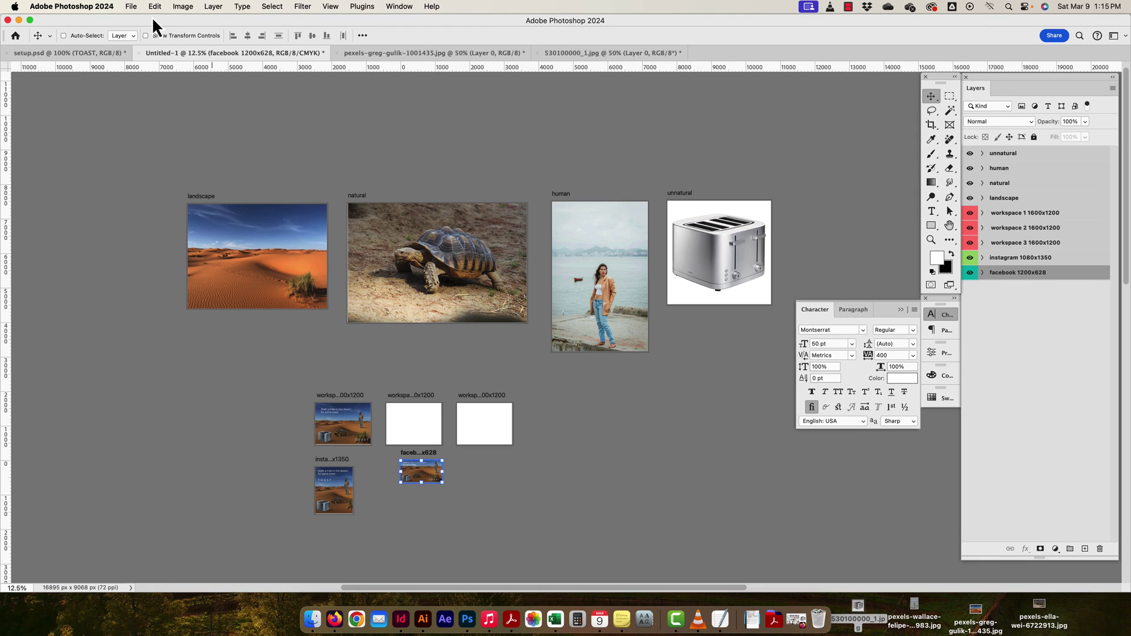
Set up Export As to include only the facebook, instagram and three workspace artboards, leaving out the source images.
click(132, 7)
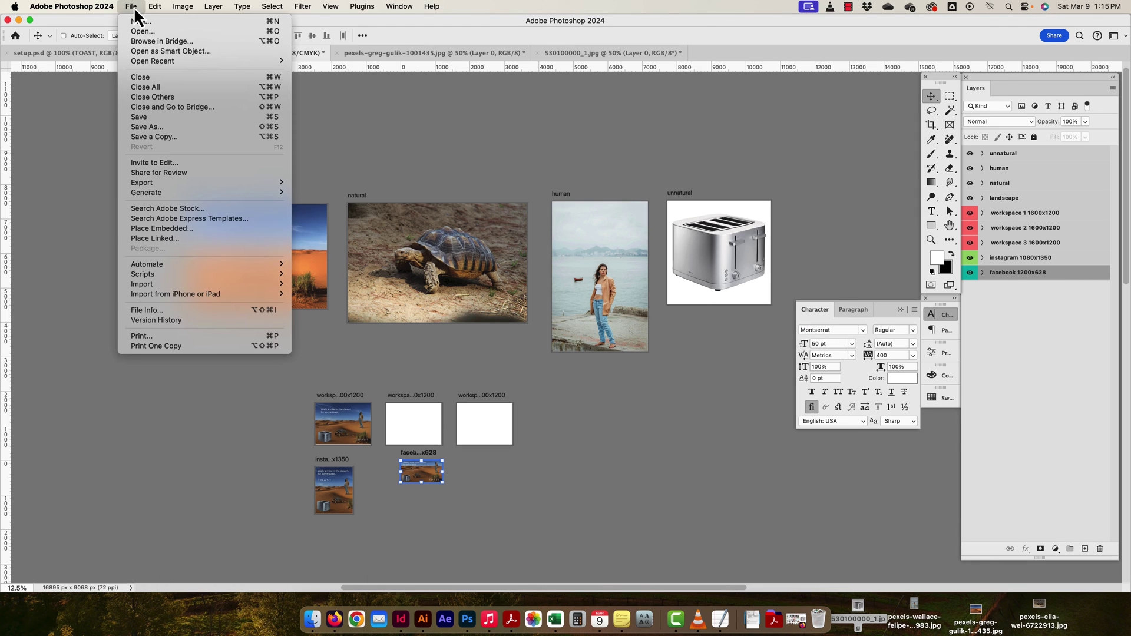
mouse_move(274, 178)
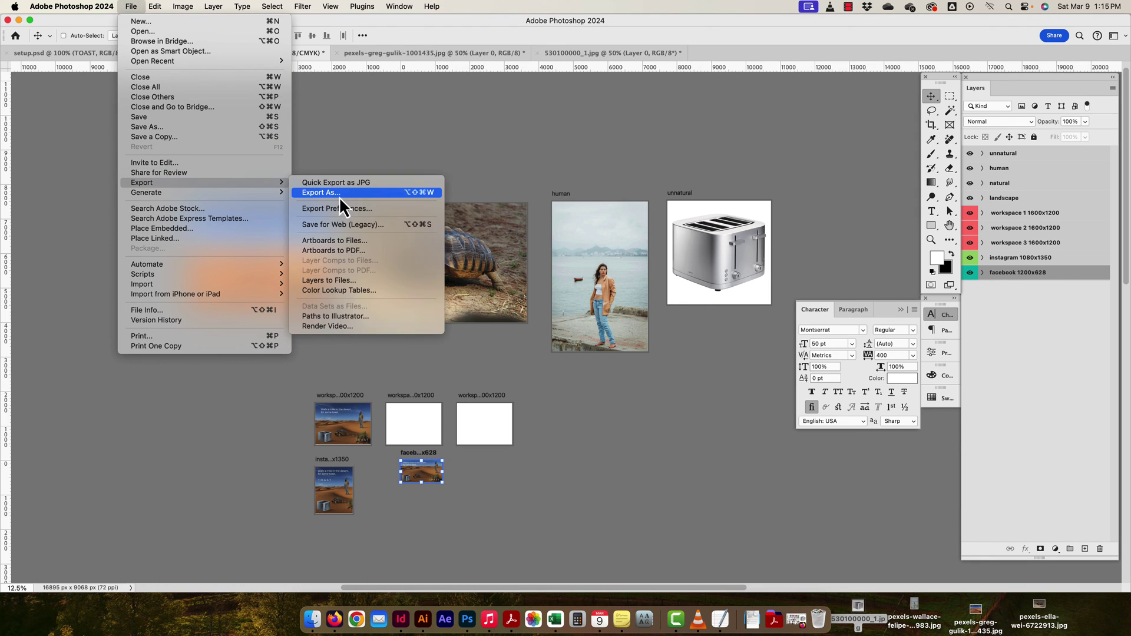
click(357, 196)
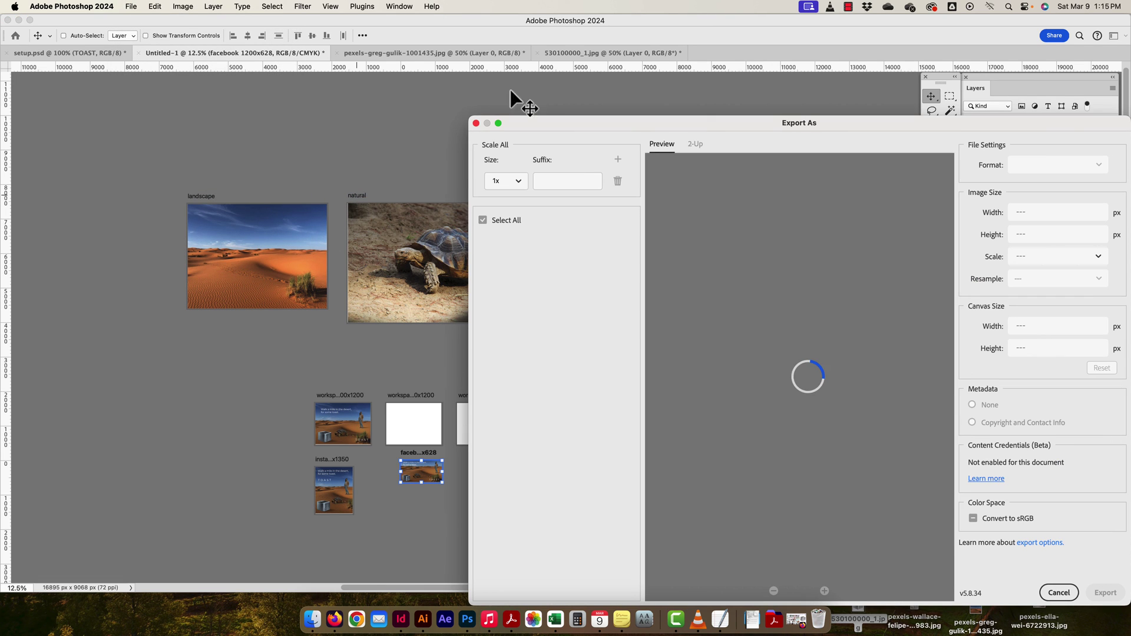
drag(550, 121, 273, 58)
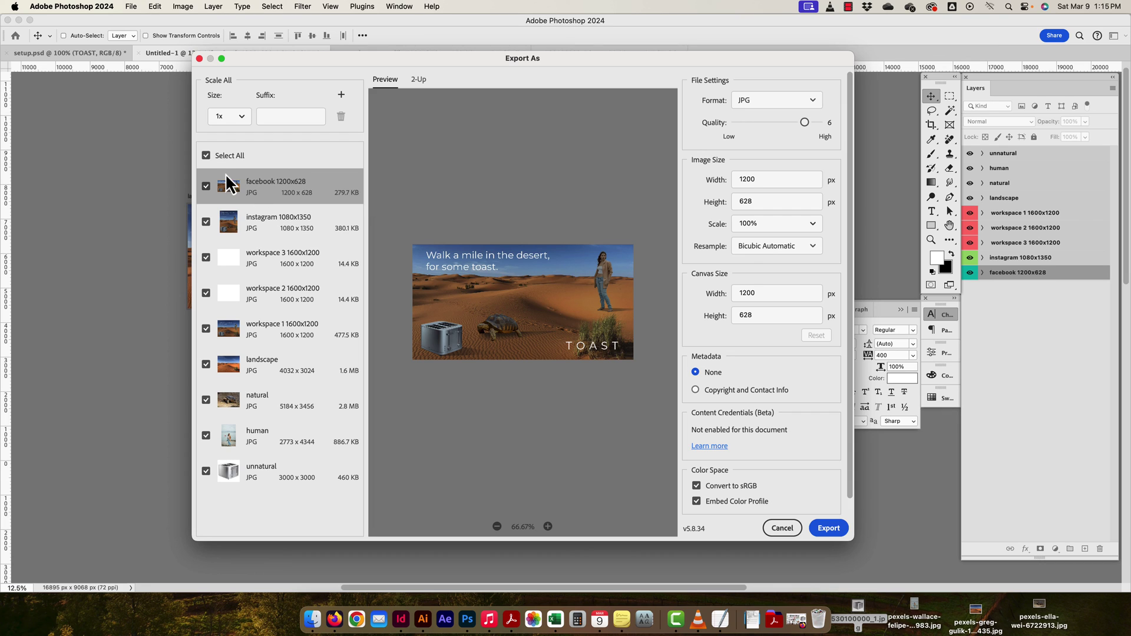
click(206, 155)
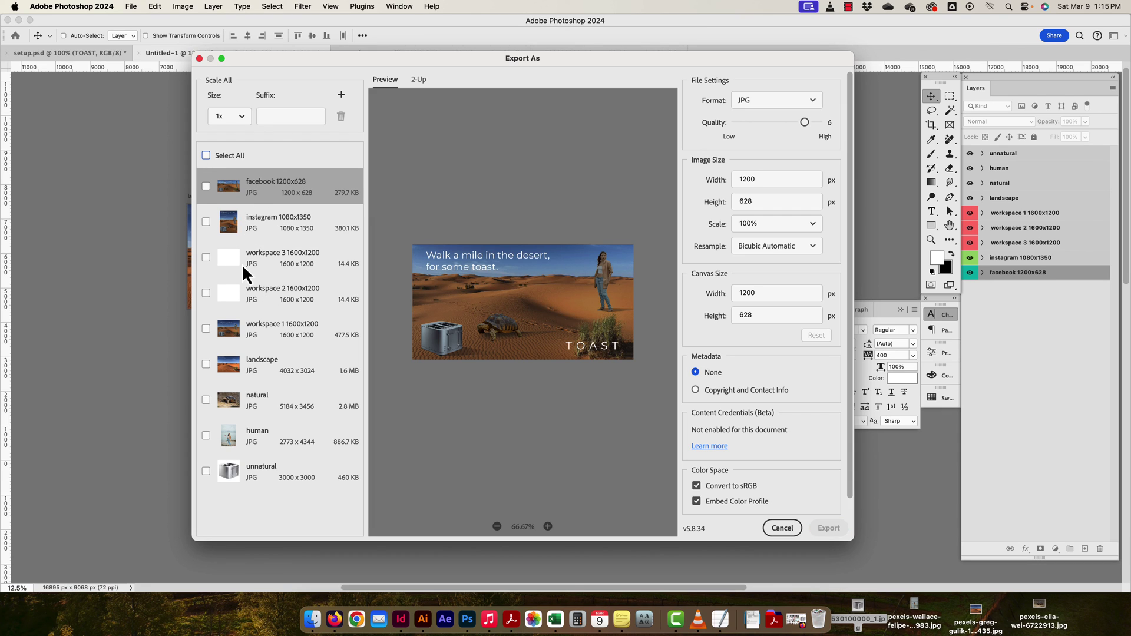
click(206, 187)
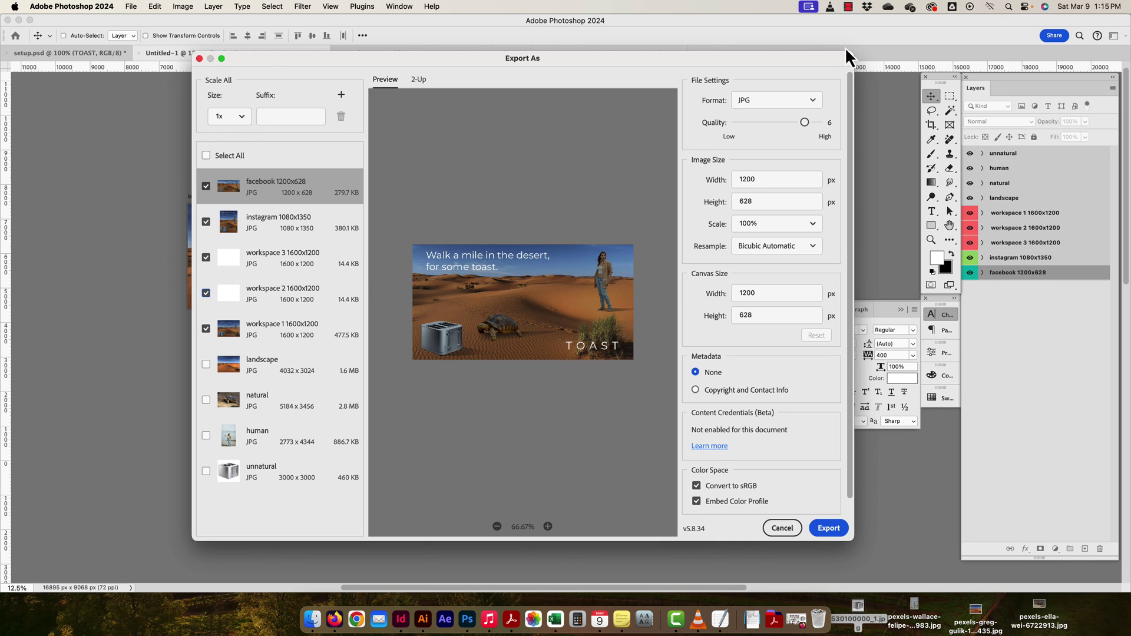
Keep JPG as the export format, try a higher quality for the facebook artboard, and cancel the export.
click(805, 99)
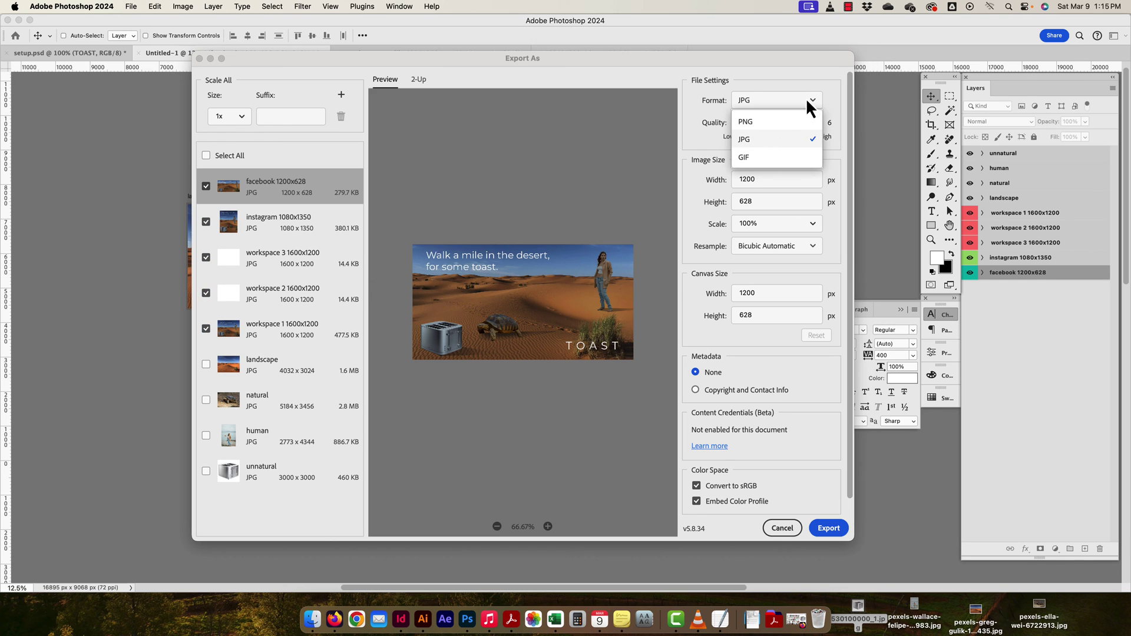
click(756, 140)
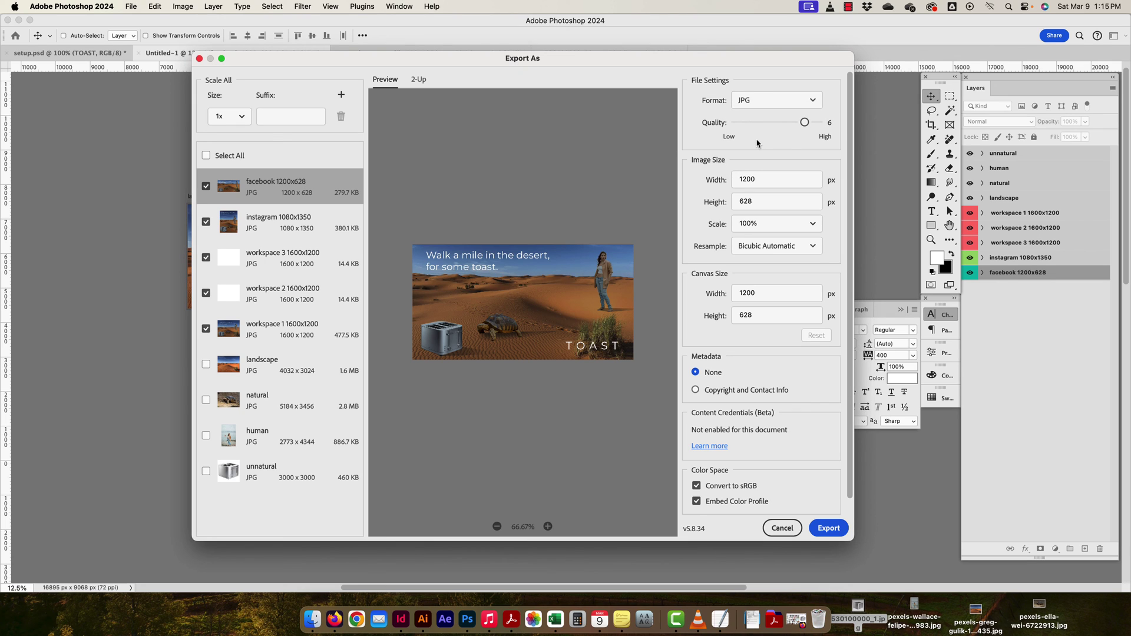
drag(804, 122, 818, 122)
click(782, 528)
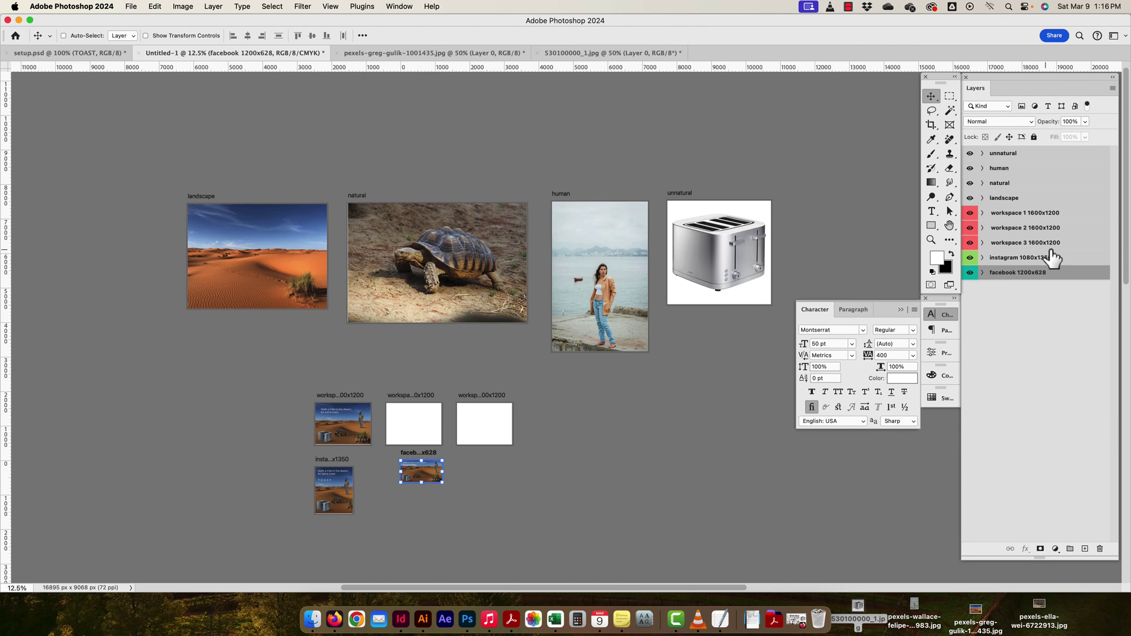
Select the three workspace artboards together with the instagram and facebook artboards, leaving out the source images.
shift+click(1068, 217)
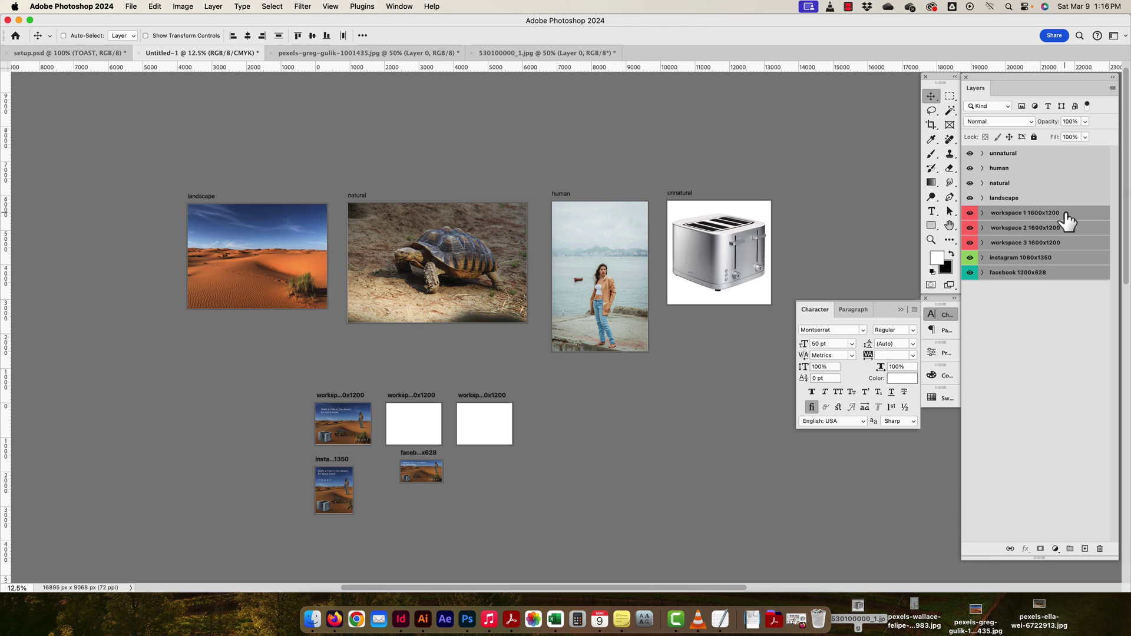
click(1045, 393)
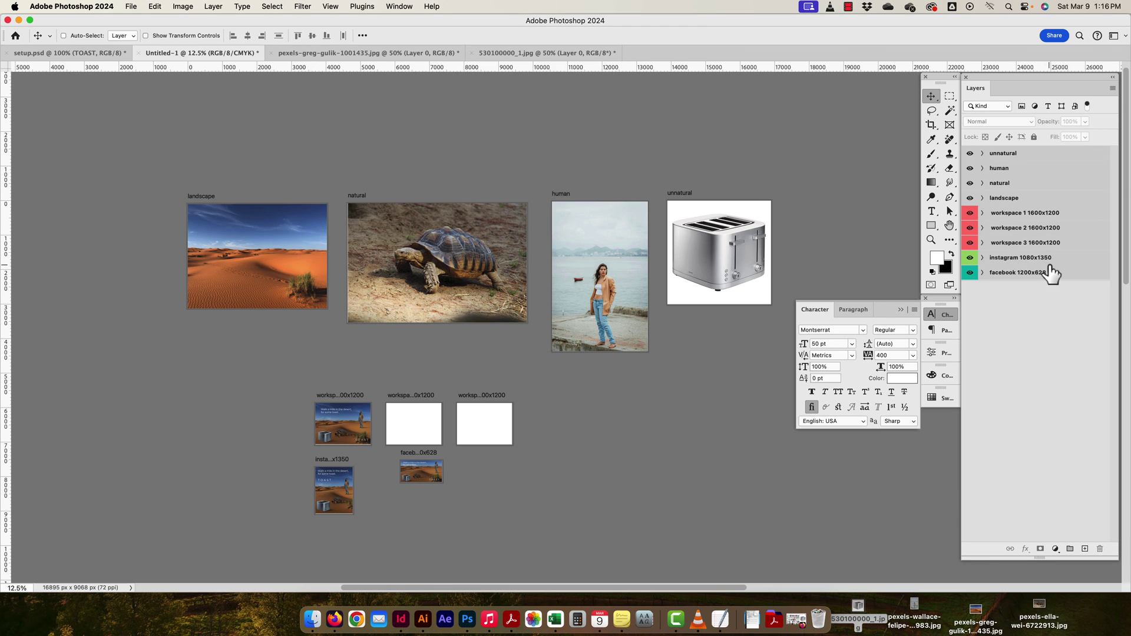
click(1047, 272)
shift+click(1063, 219)
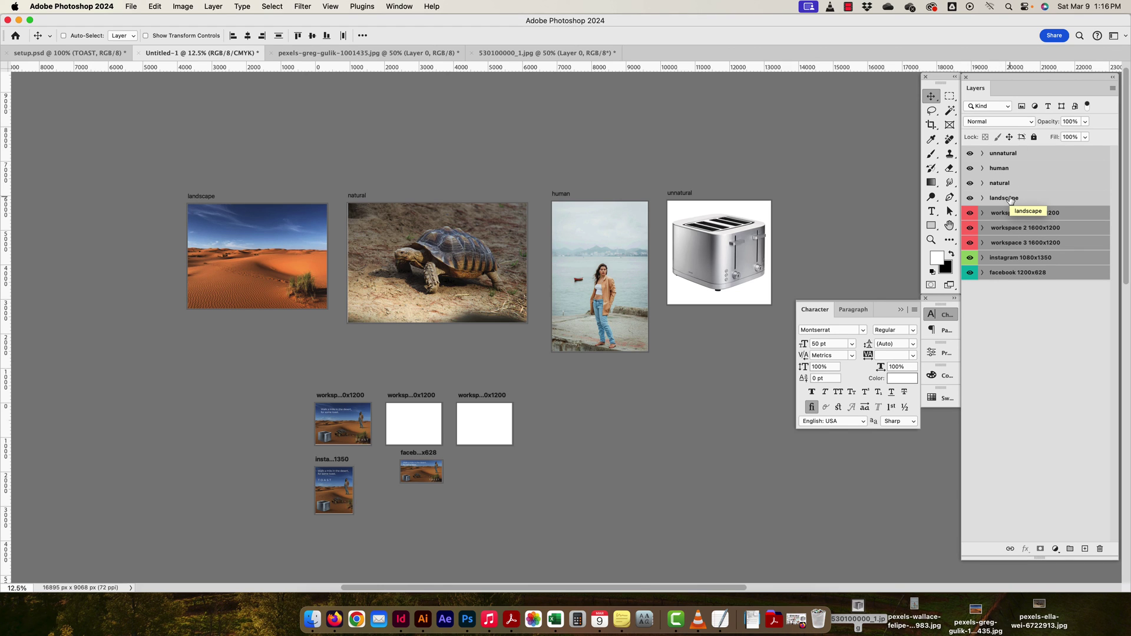
click(1112, 89)
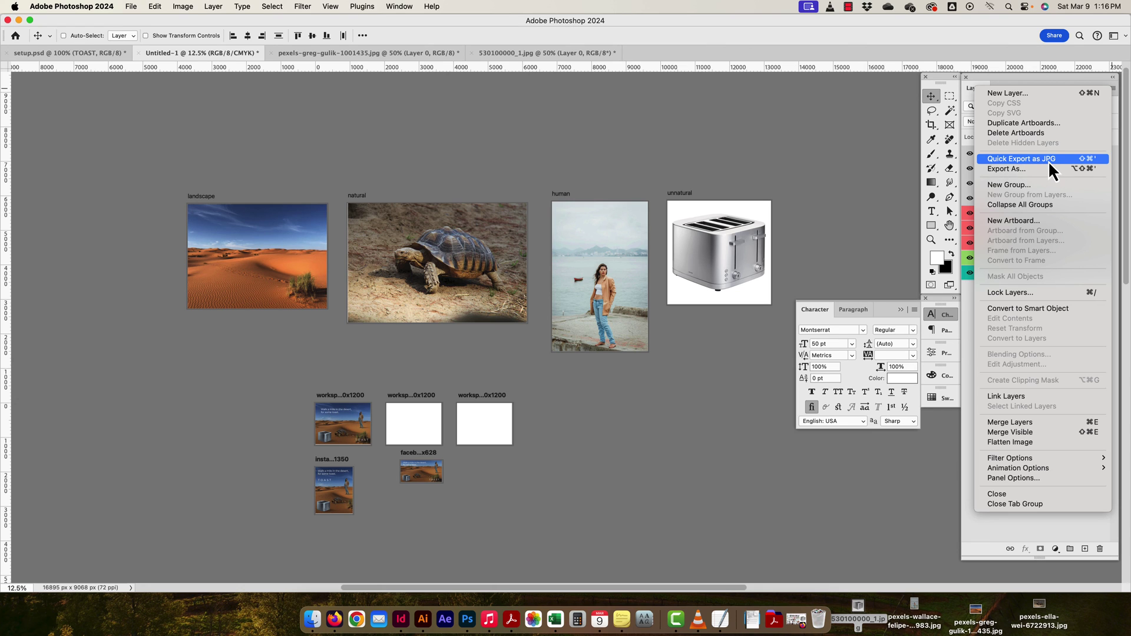
click(823, 150)
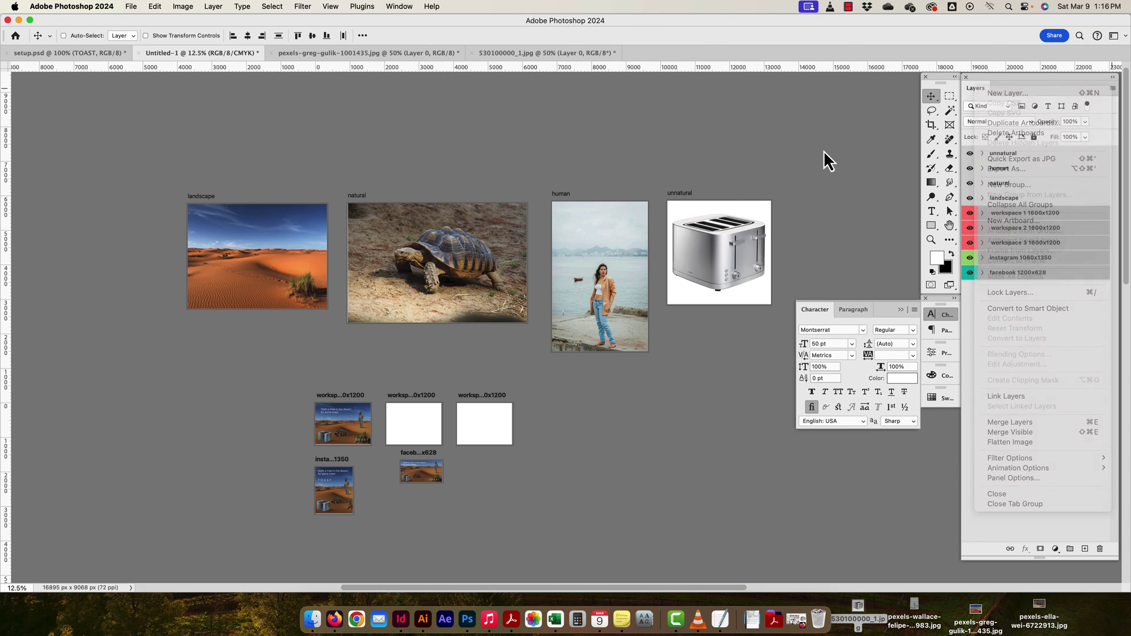
Set the quick export format to PNG in the export preferences.
click(131, 6)
mouse_move(174, 184)
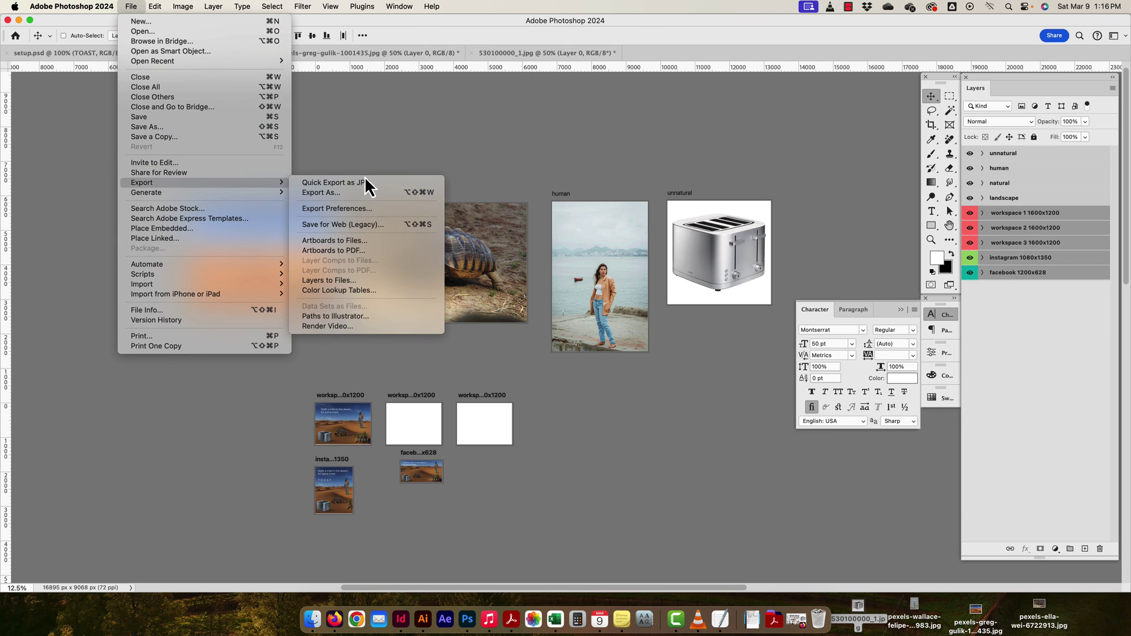
click(347, 209)
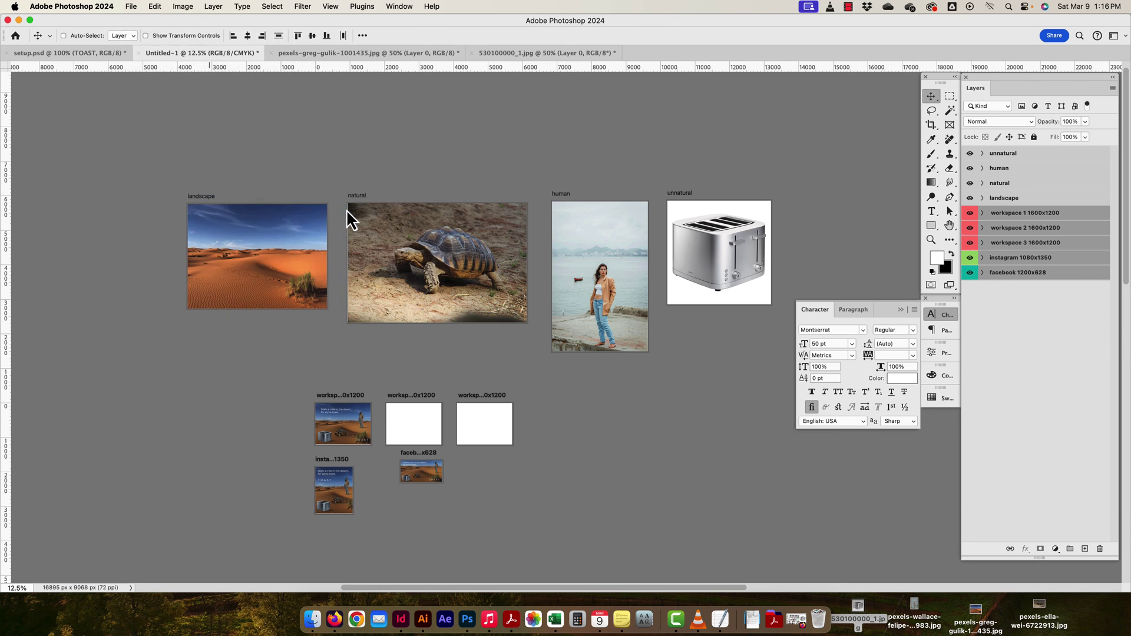
click(634, 296)
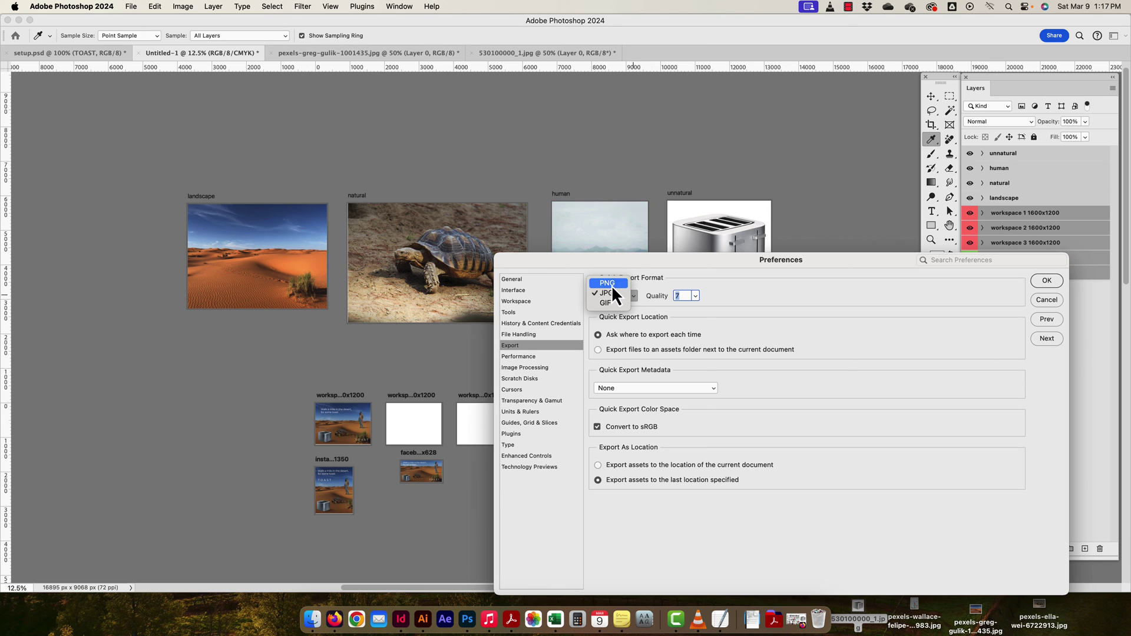
click(611, 285)
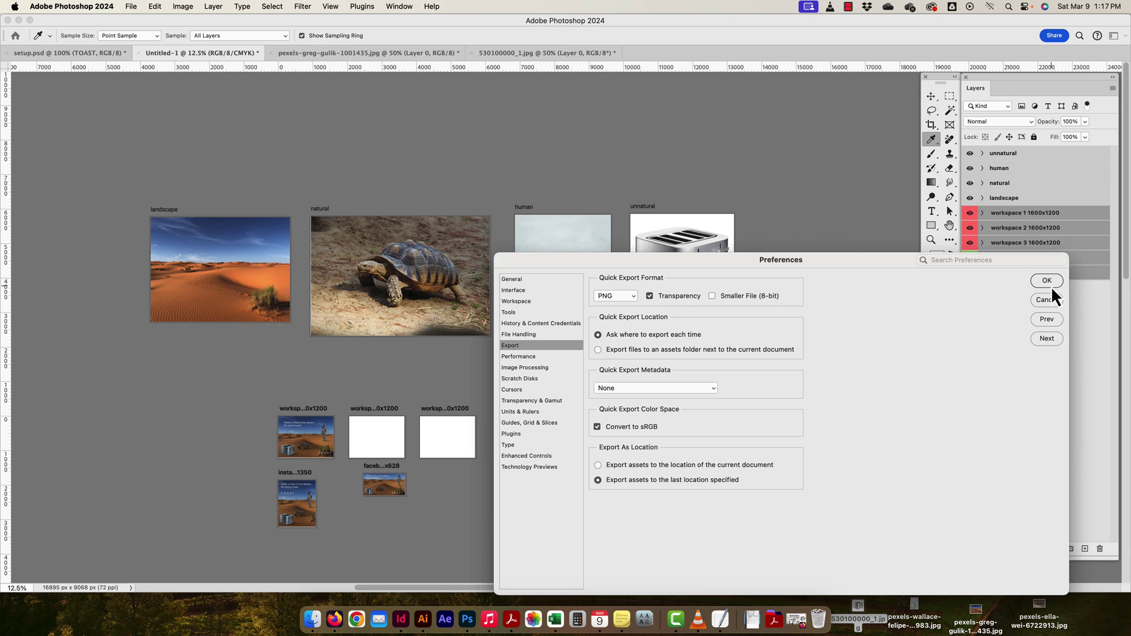
click(1048, 282)
Review the quick export format, location and color space settings in the export preferences, and close them without changes.
click(131, 6)
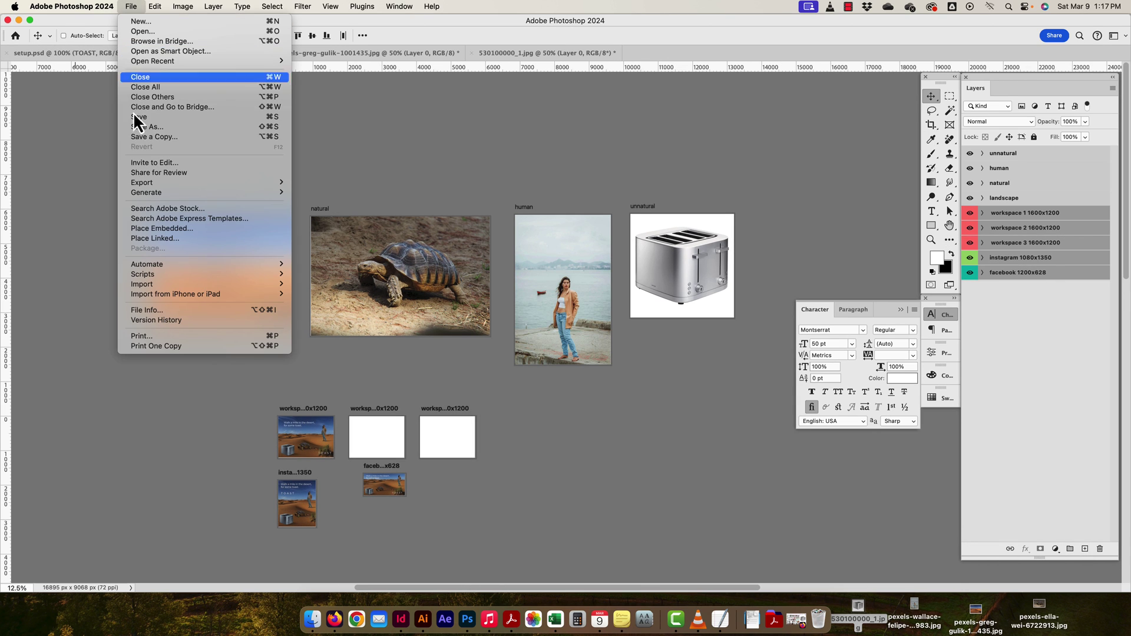
mouse_move(238, 182)
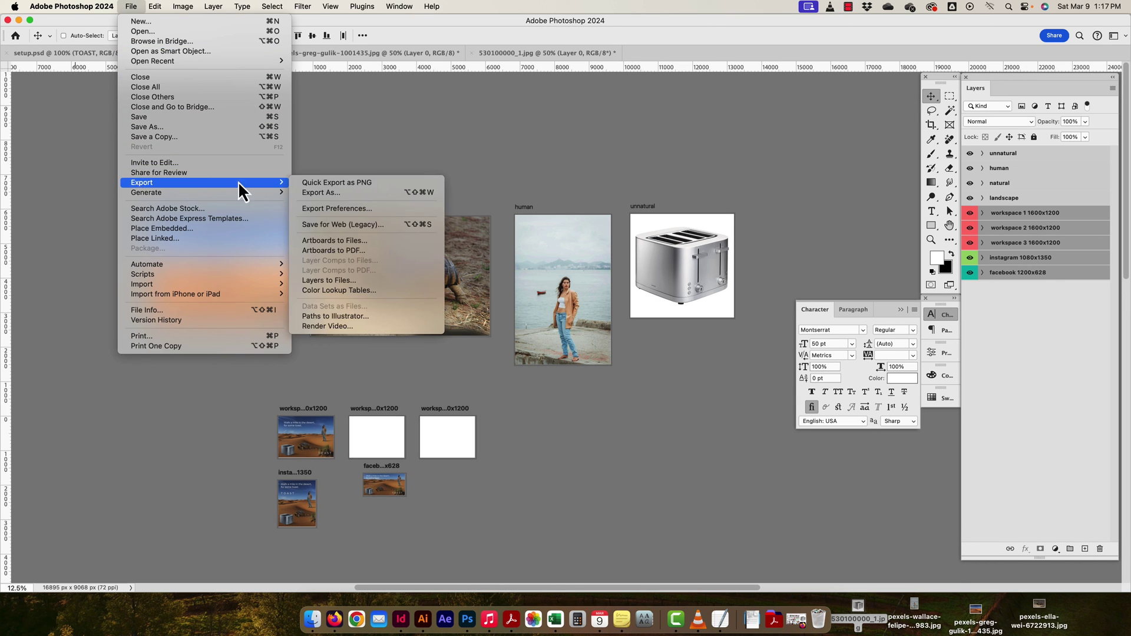
click(334, 209)
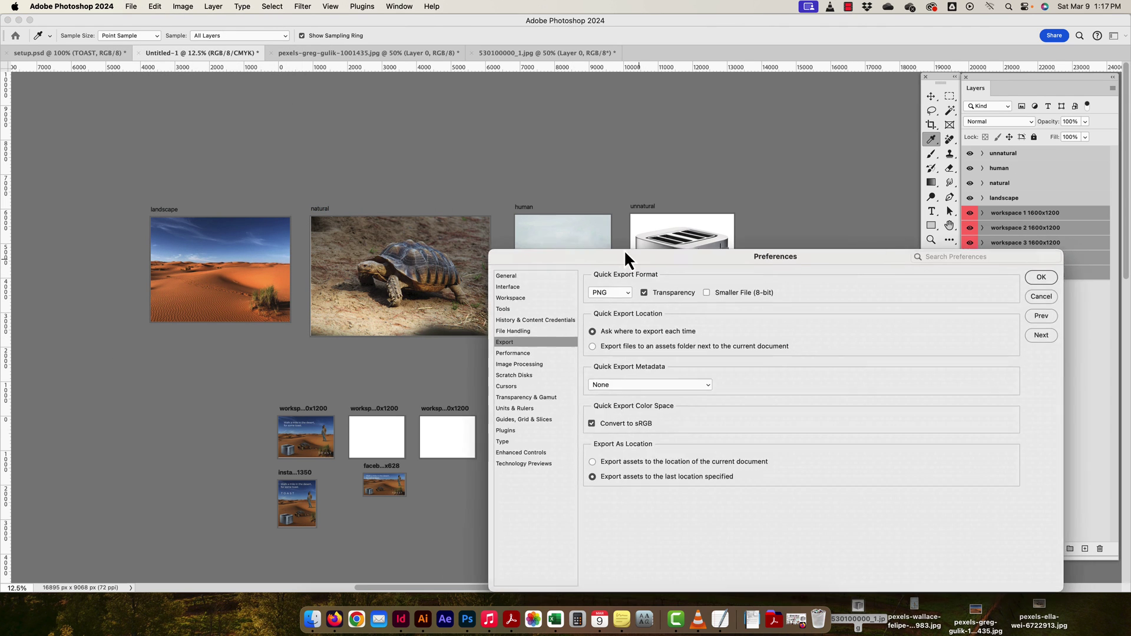
drag(624, 260, 536, 179)
click(96, 7)
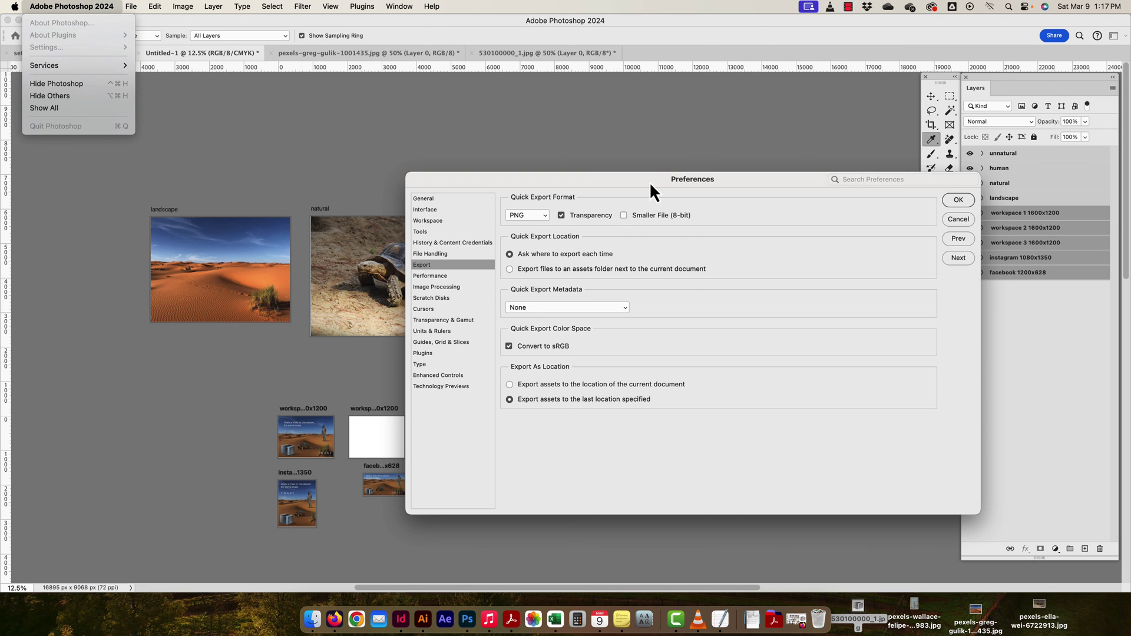
drag(649, 182, 642, 185)
click(949, 223)
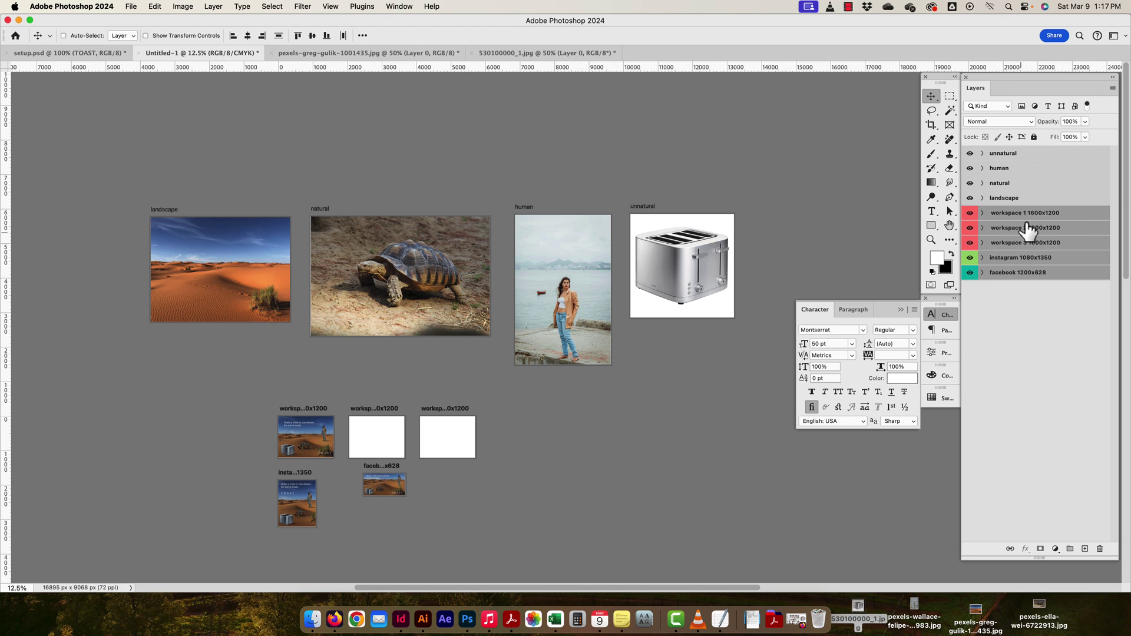
Quick-export the selected artboards as PNG into a new folder named final on the desktop.
click(1112, 88)
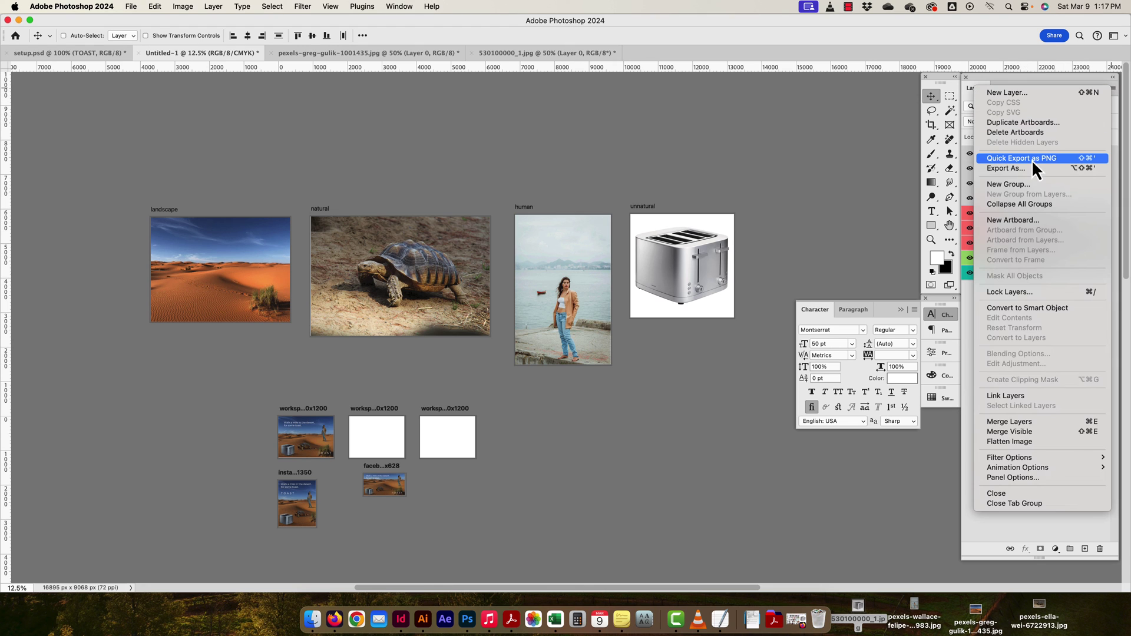
click(1030, 157)
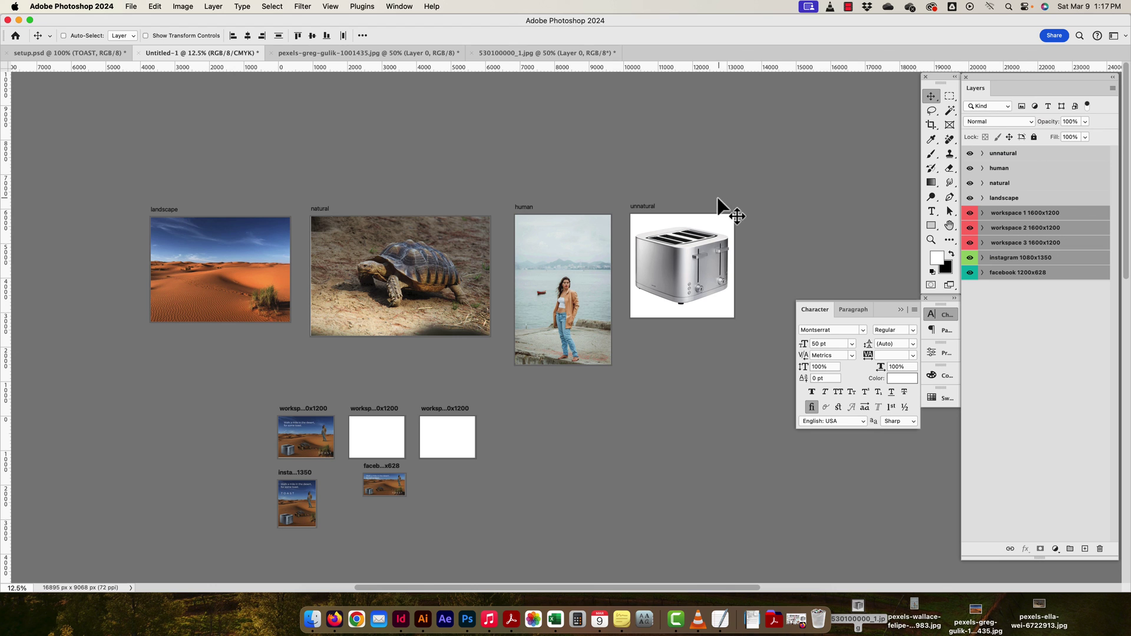
key(super+o)
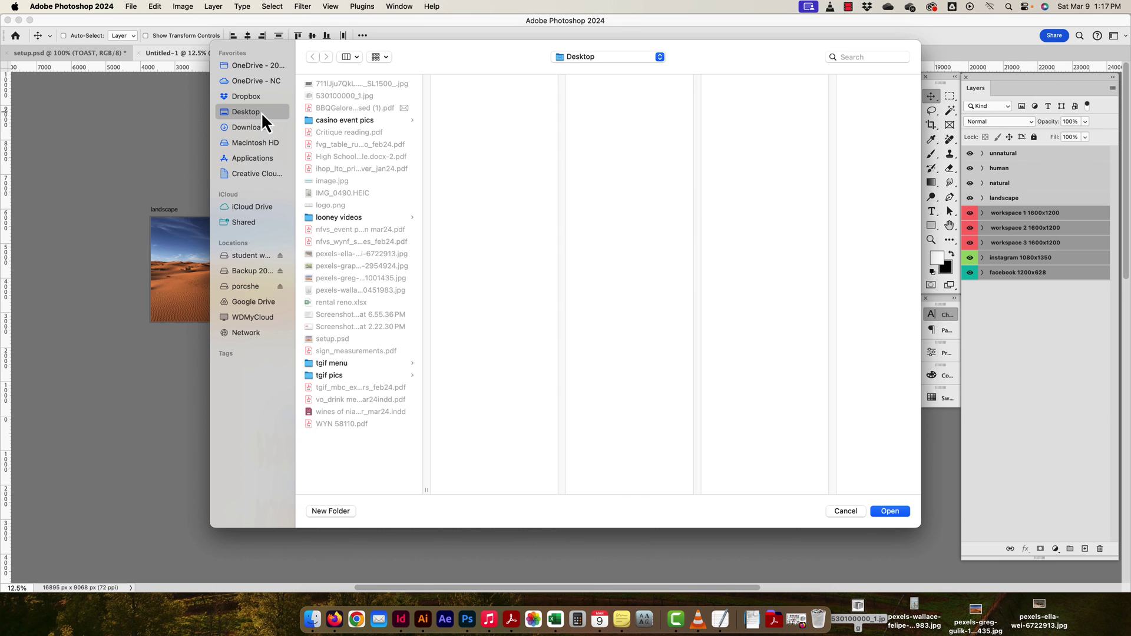
click(325, 510)
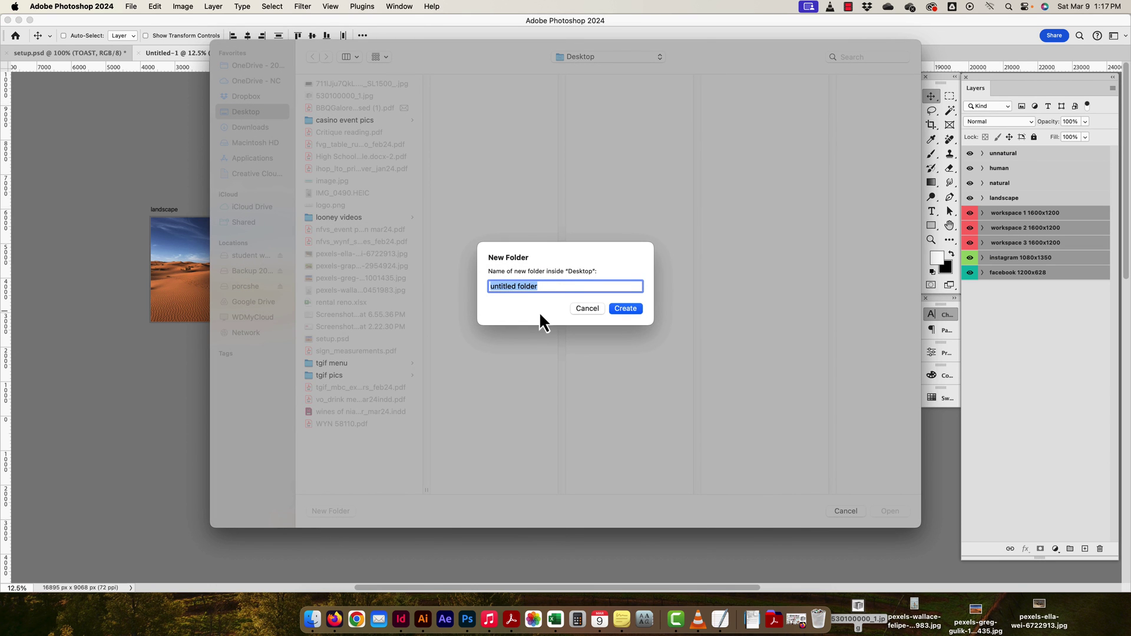
text(final)
click(625, 309)
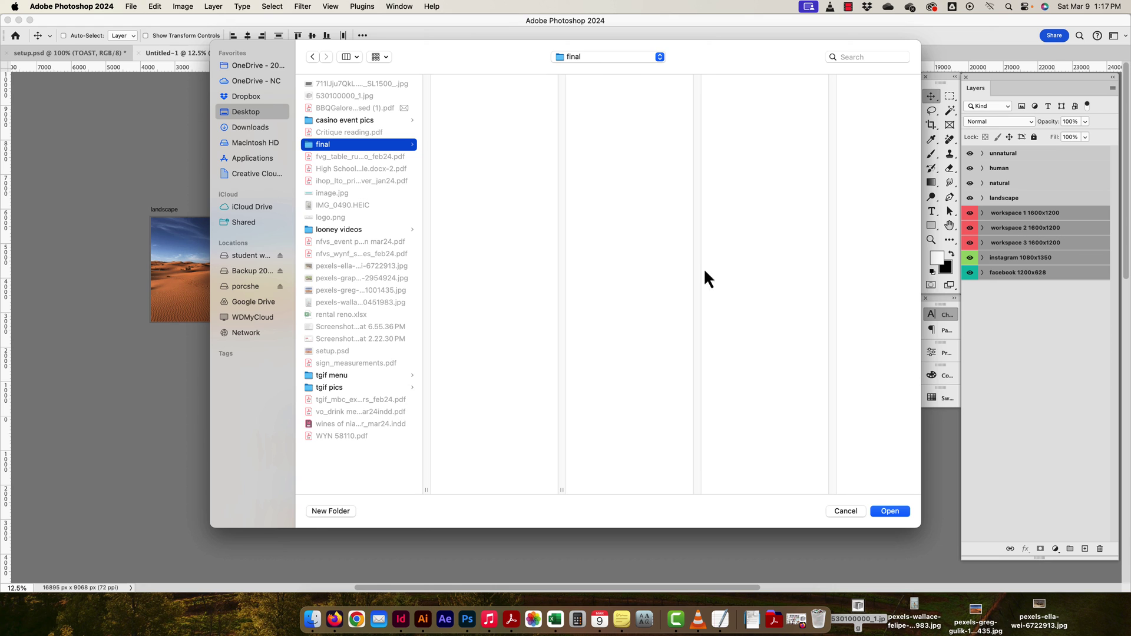
click(898, 517)
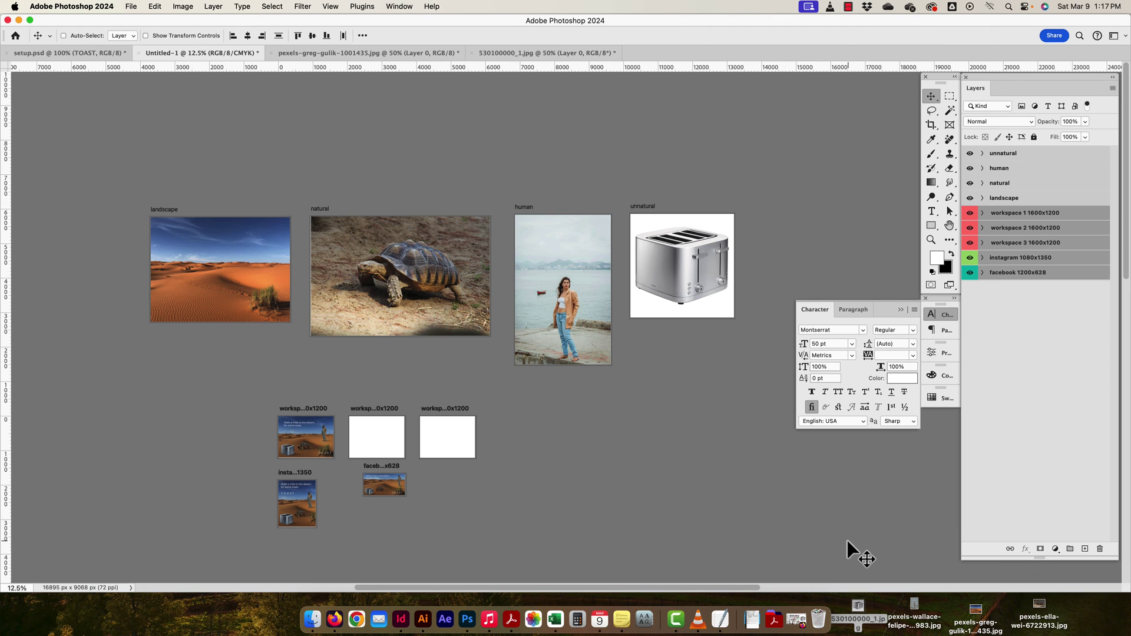
Switch to Finder, preview the exported workspace, facebook and instagram PNG files in the final folder, and return to Photoshop.
click(1093, 626)
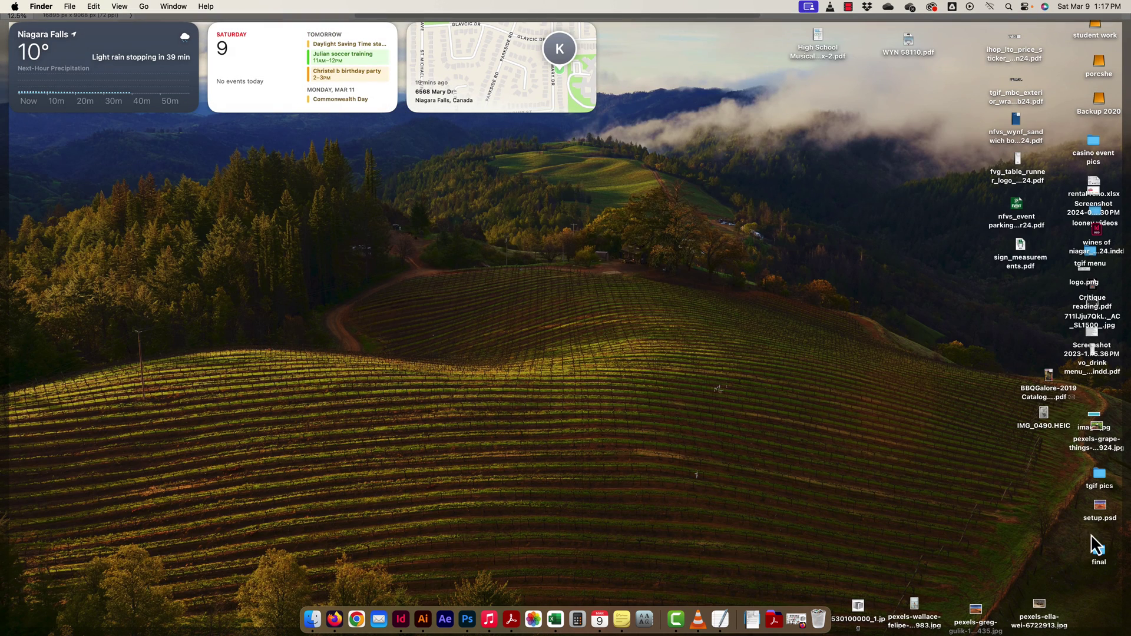
double_click(1095, 550)
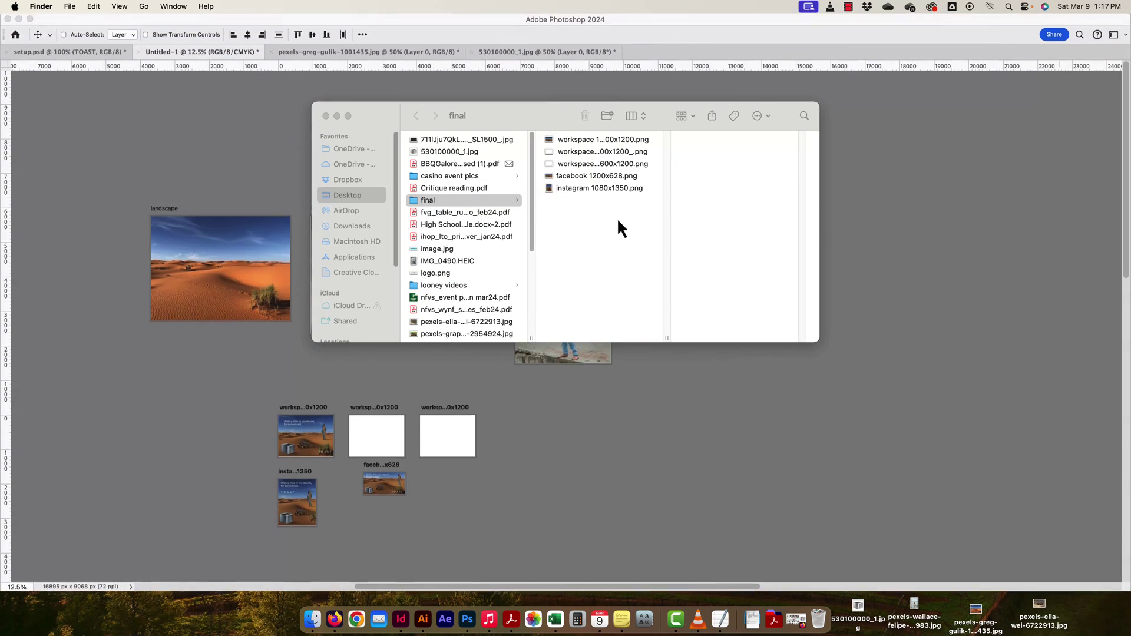
click(589, 155)
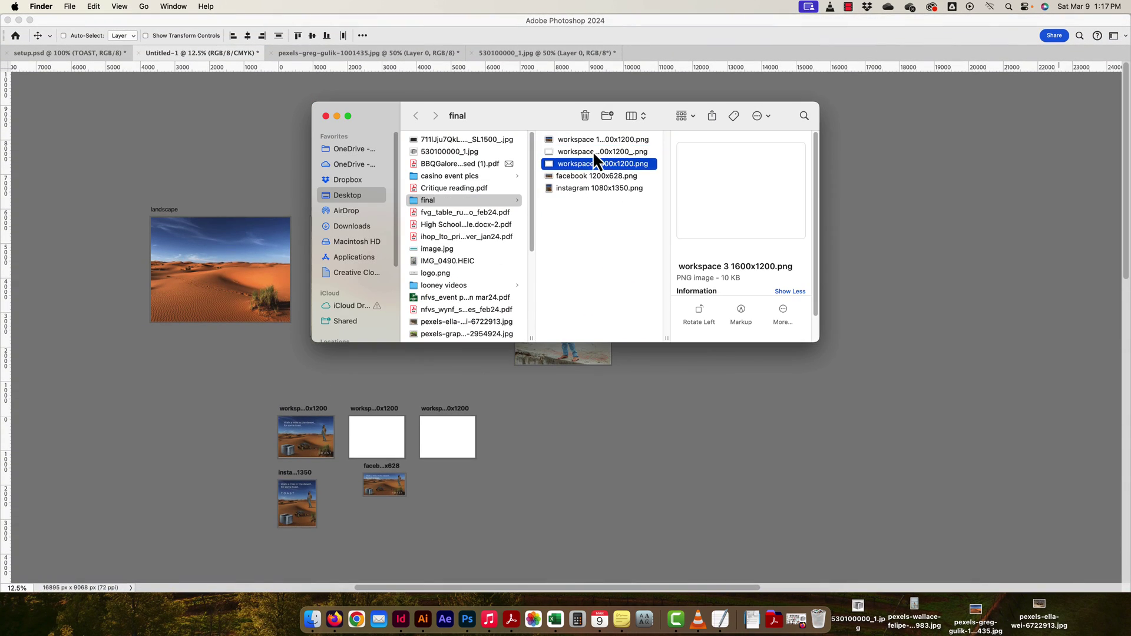
key(Up)
click(594, 163)
click(593, 175)
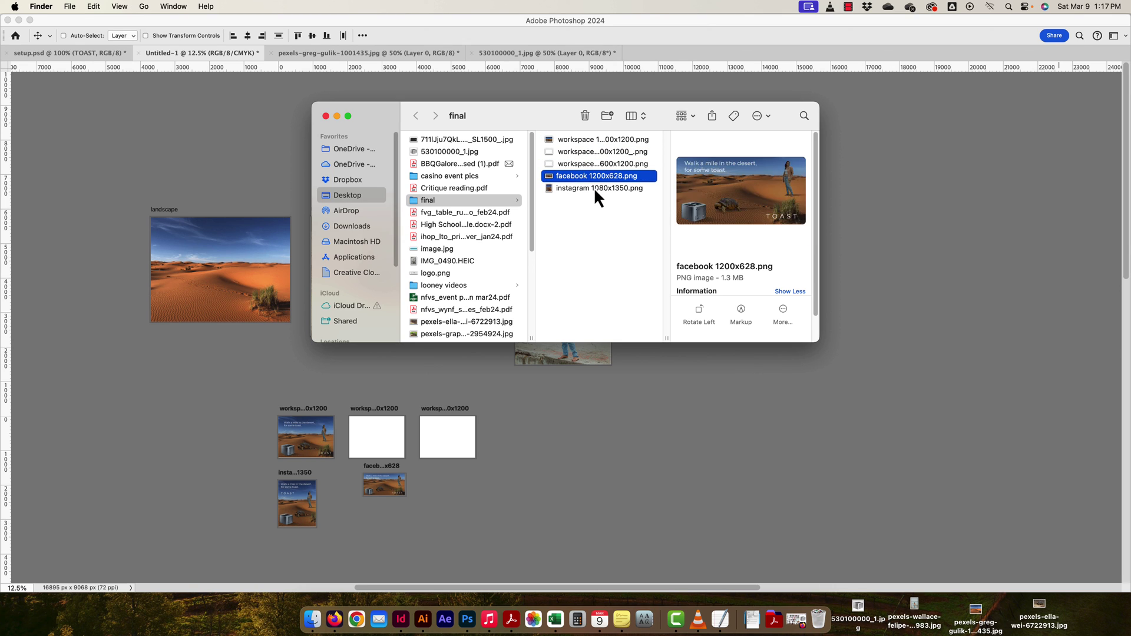
click(594, 188)
click(593, 176)
click(595, 139)
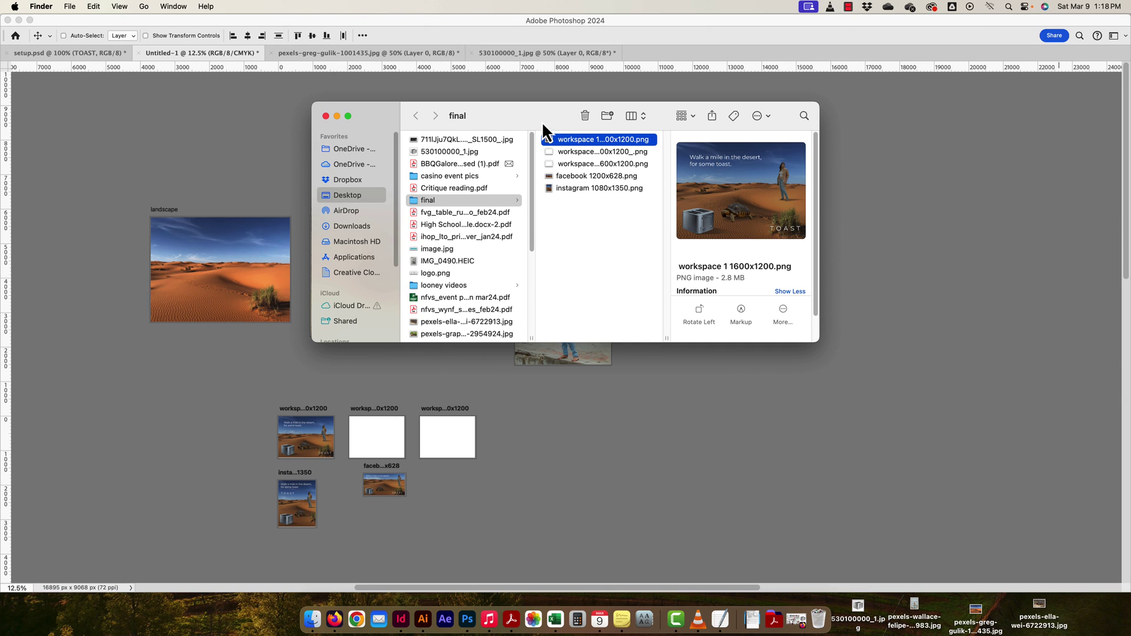
click(546, 99)
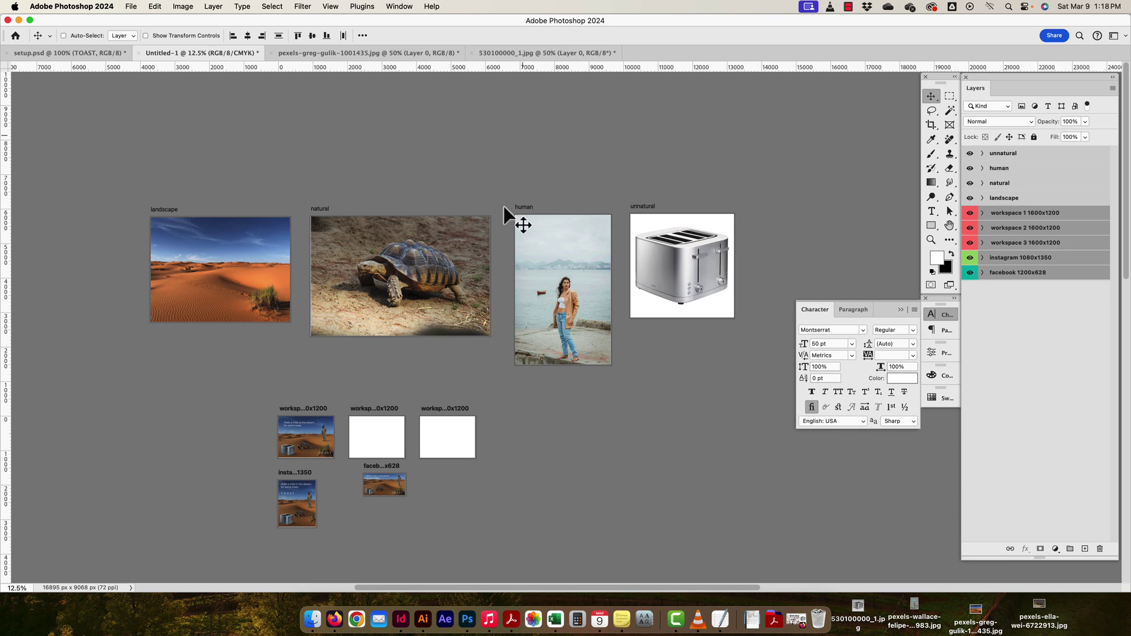
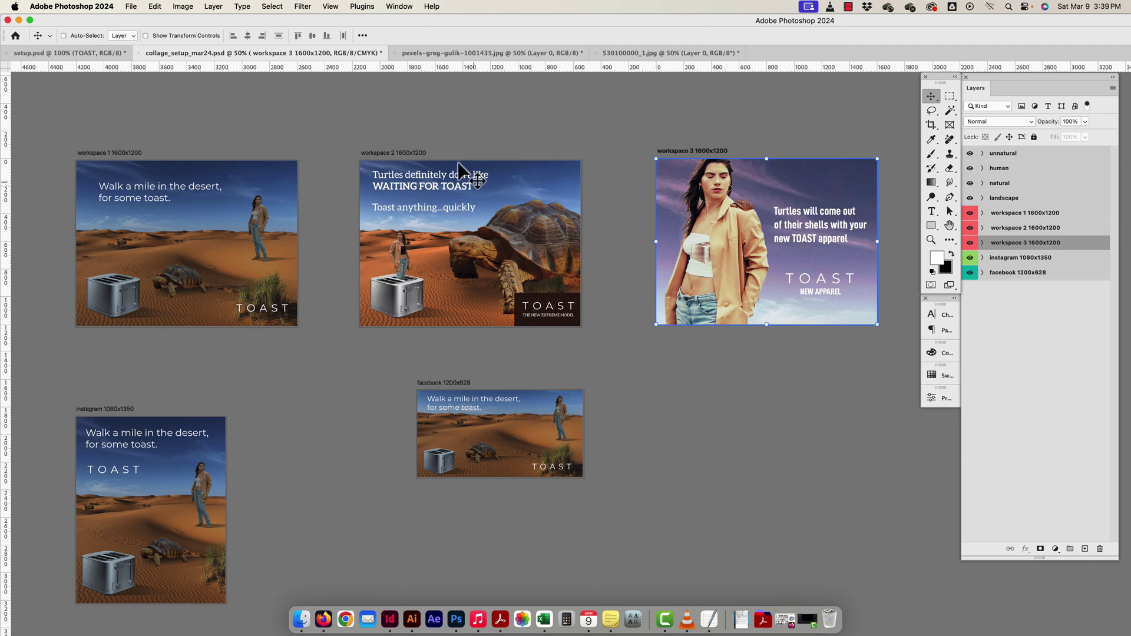
Compare the workspace 3 ad with and without its Color Fill 1 layer by hiding the layer and showing it again.
scroll(528, 243, right, 3)
scroll(528, 243, up, 2)
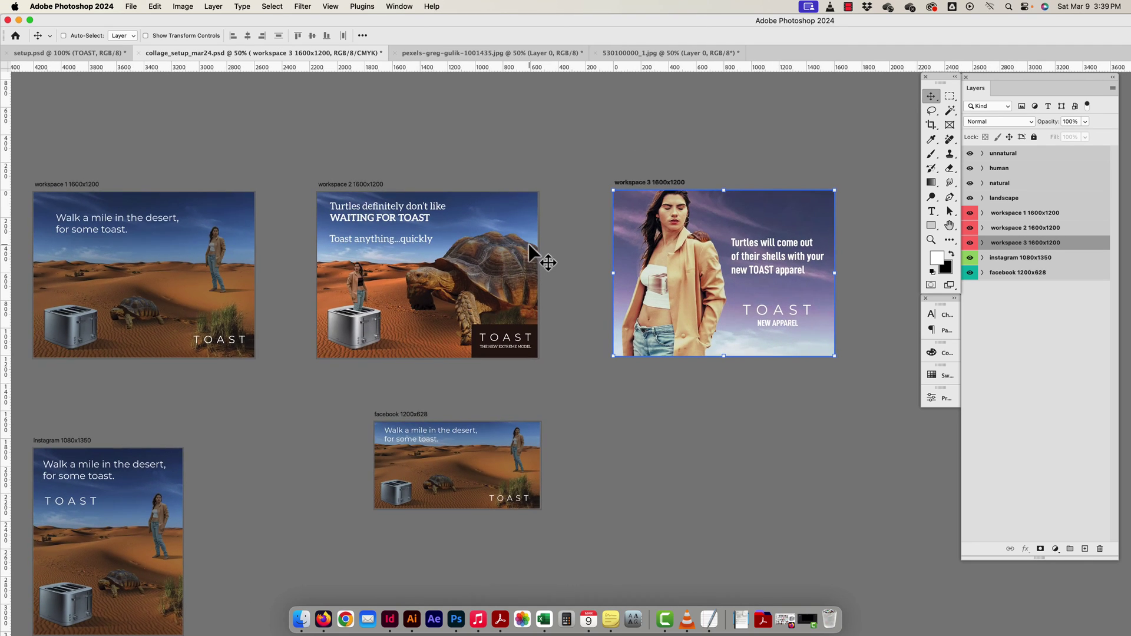
scroll(712, 262, right, 5)
scroll(712, 263, down, 1)
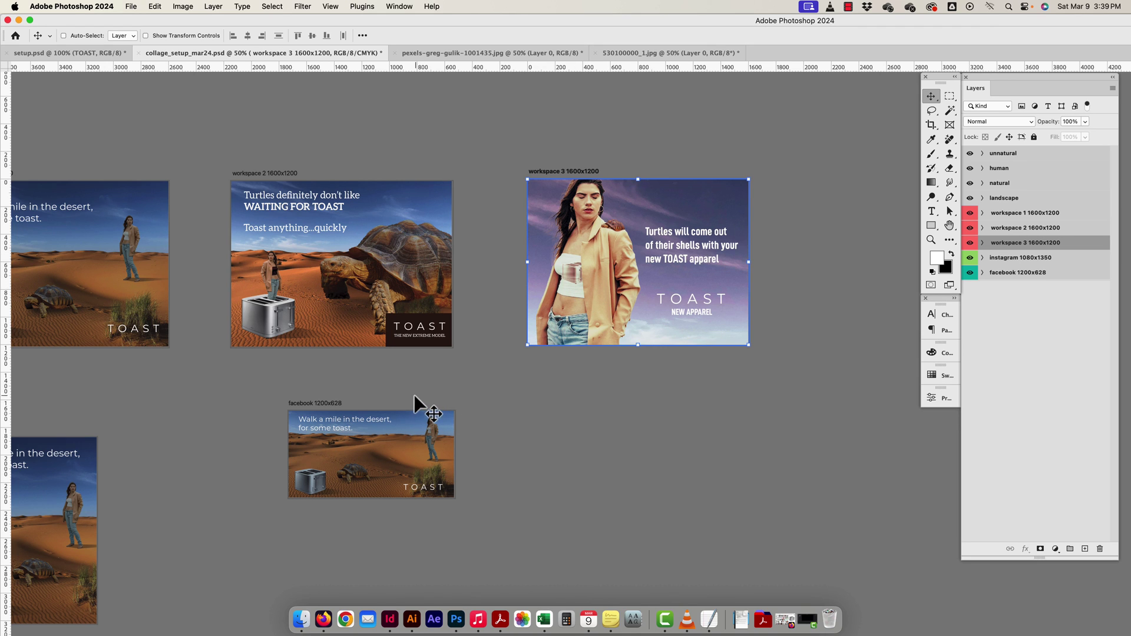
drag(414, 394, 444, 364)
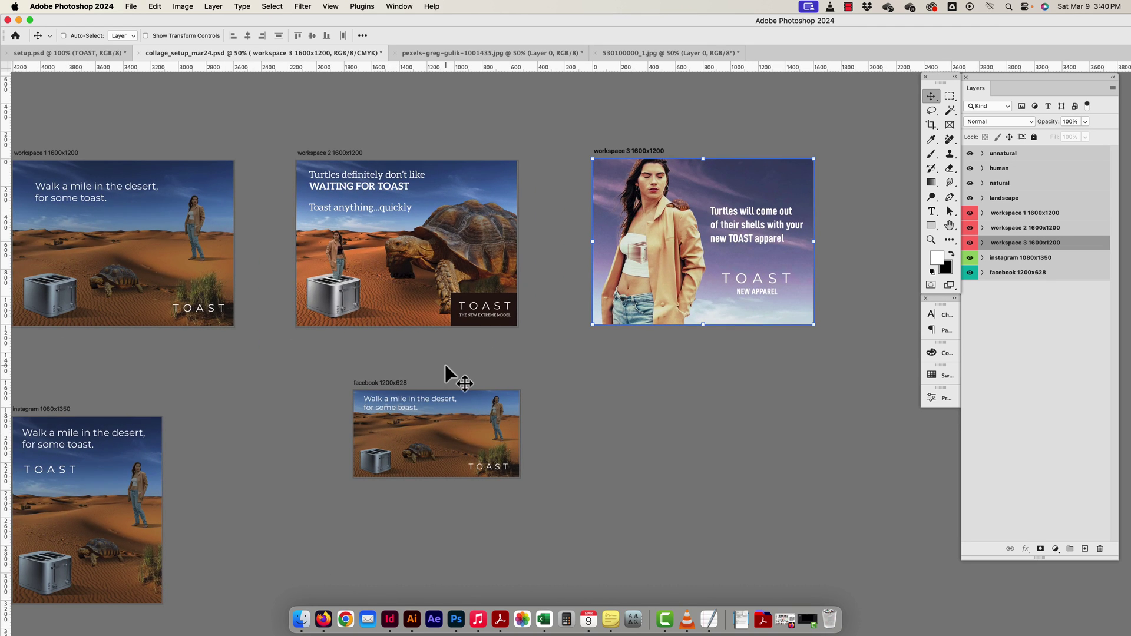
super+click(715, 238)
click(970, 262)
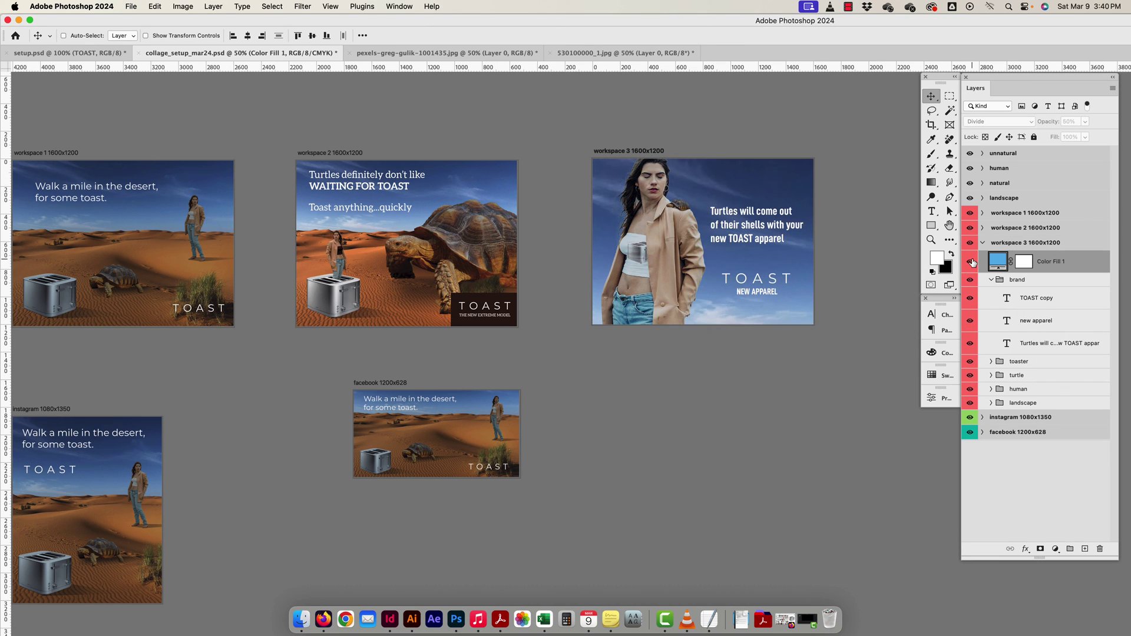
click(971, 261)
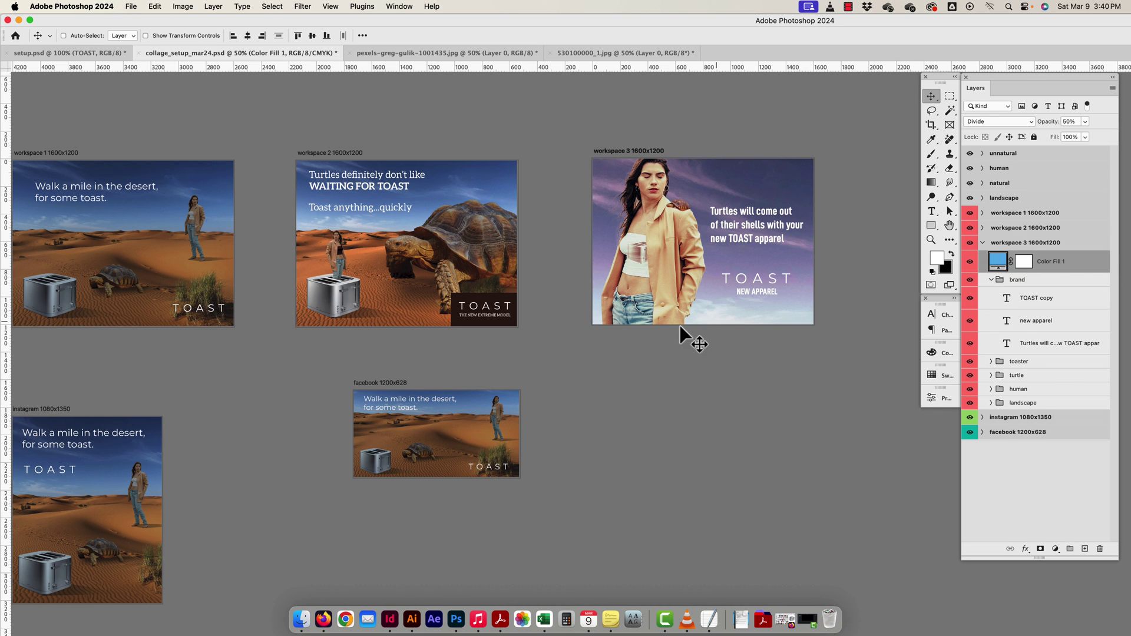
Examine the three workspace ads up close and select the Color Fill 1 layer of workspace 1.
scroll(679, 325, up, 1)
key(super+equal)
drag(615, 311, 613, 454)
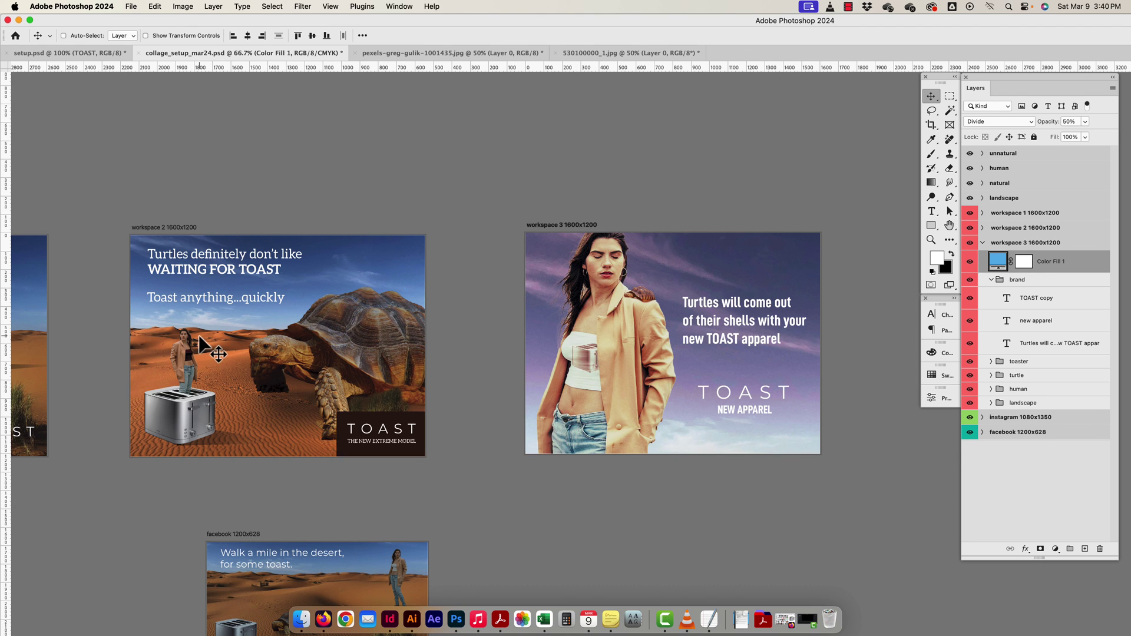
drag(206, 371, 404, 332)
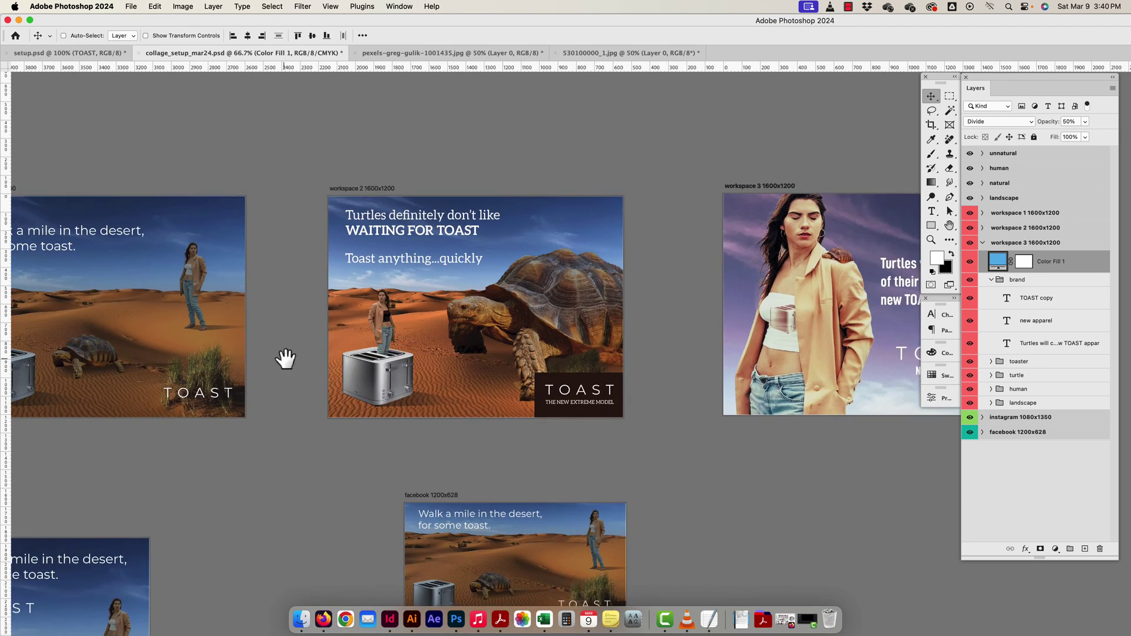
drag(285, 358, 360, 331)
click(306, 270)
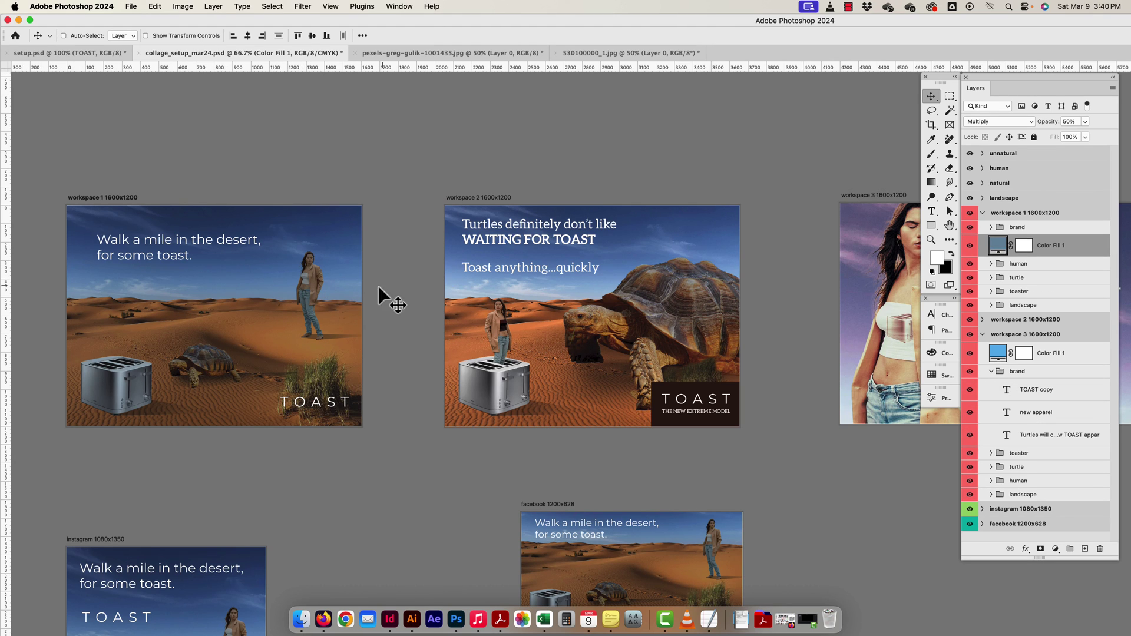
Hide the Color Fill 1 layer of workspace 1 and select the woman's human layer on that artboard.
click(969, 245)
super+click(309, 293)
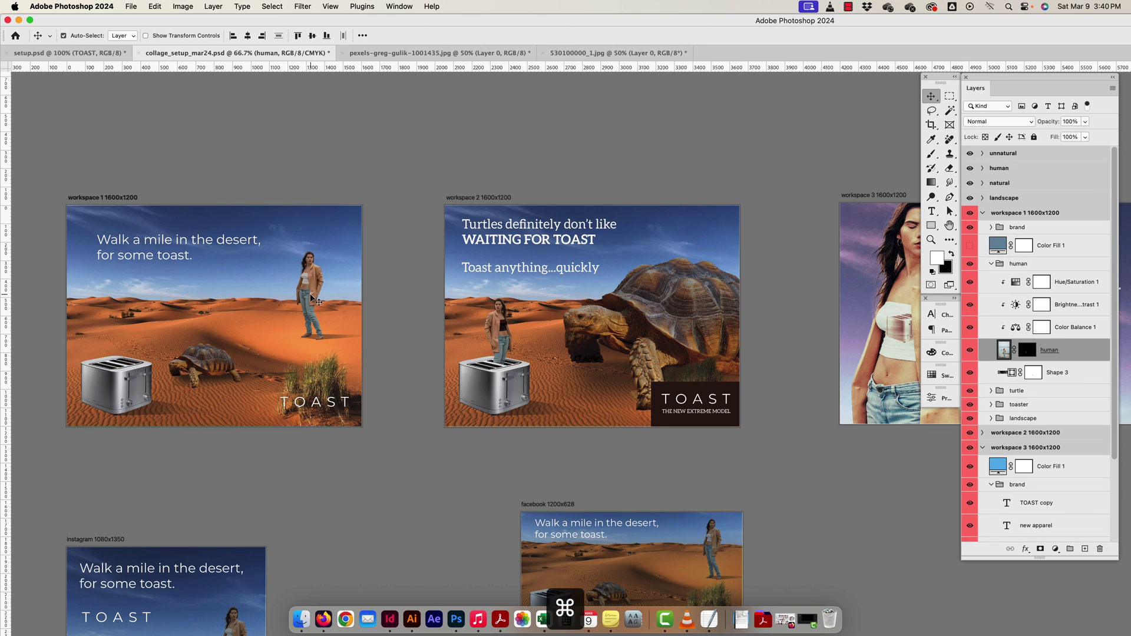
key(super+plus)
drag(299, 337, 637, 461)
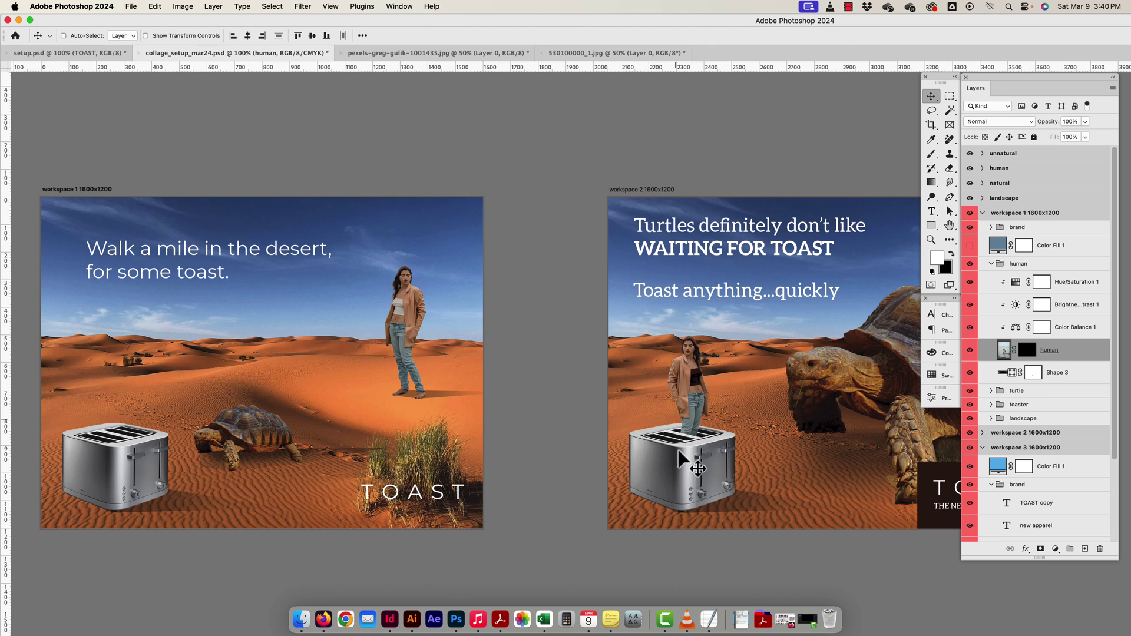
scroll(689, 407, right, 4)
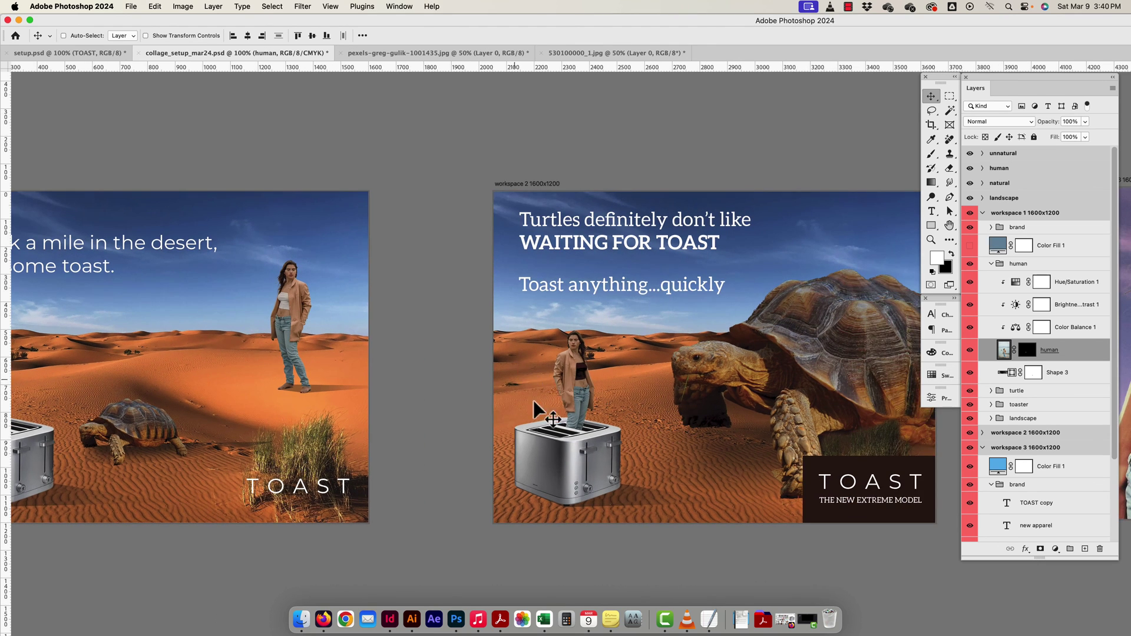
scroll(533, 400, left, 5)
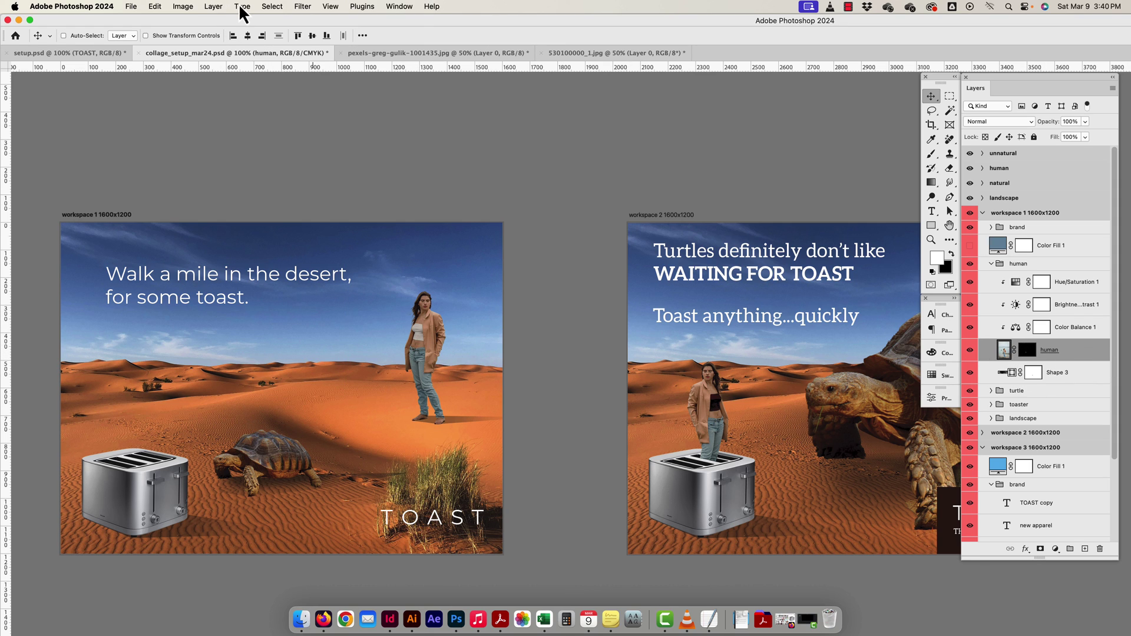
click(295, 6)
mouse_move(335, 144)
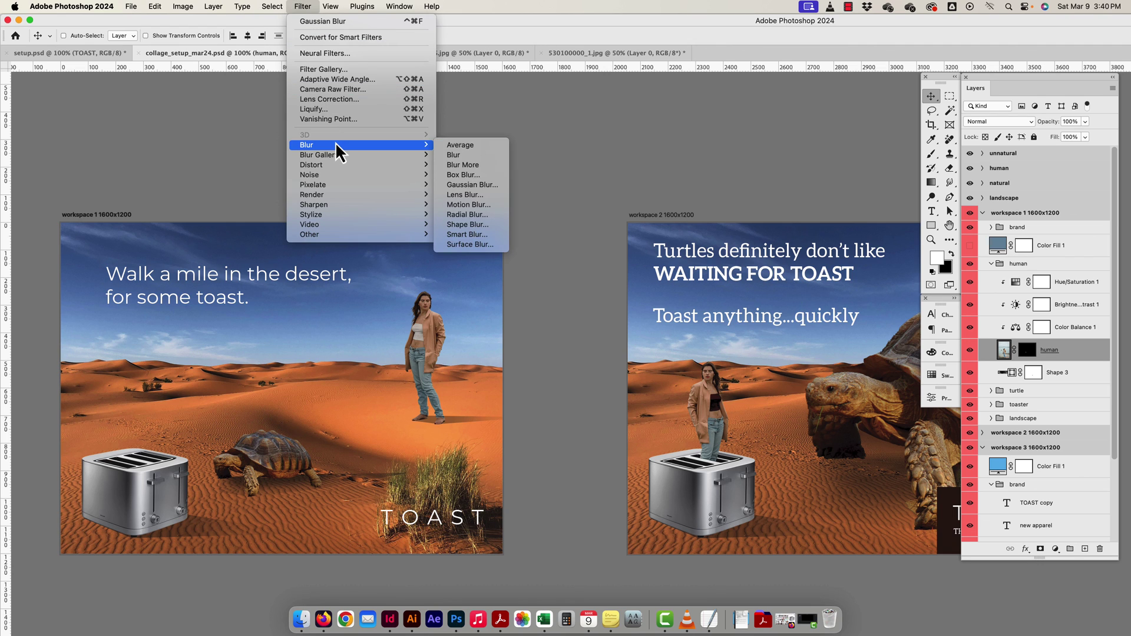
click(465, 184)
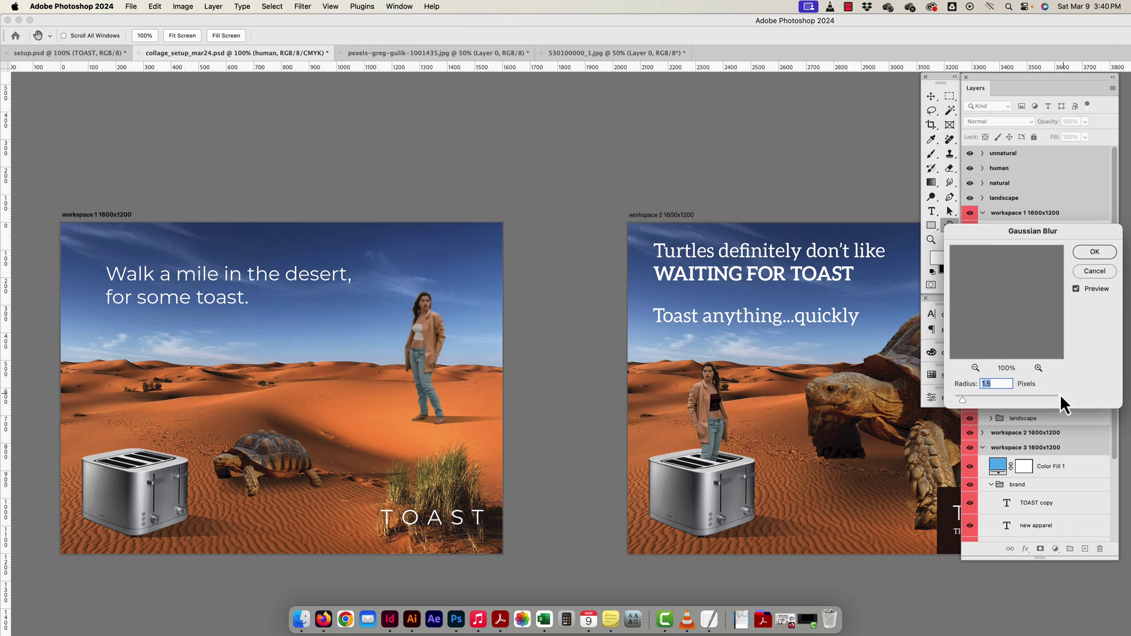
drag(963, 400, 956, 399)
click(1077, 272)
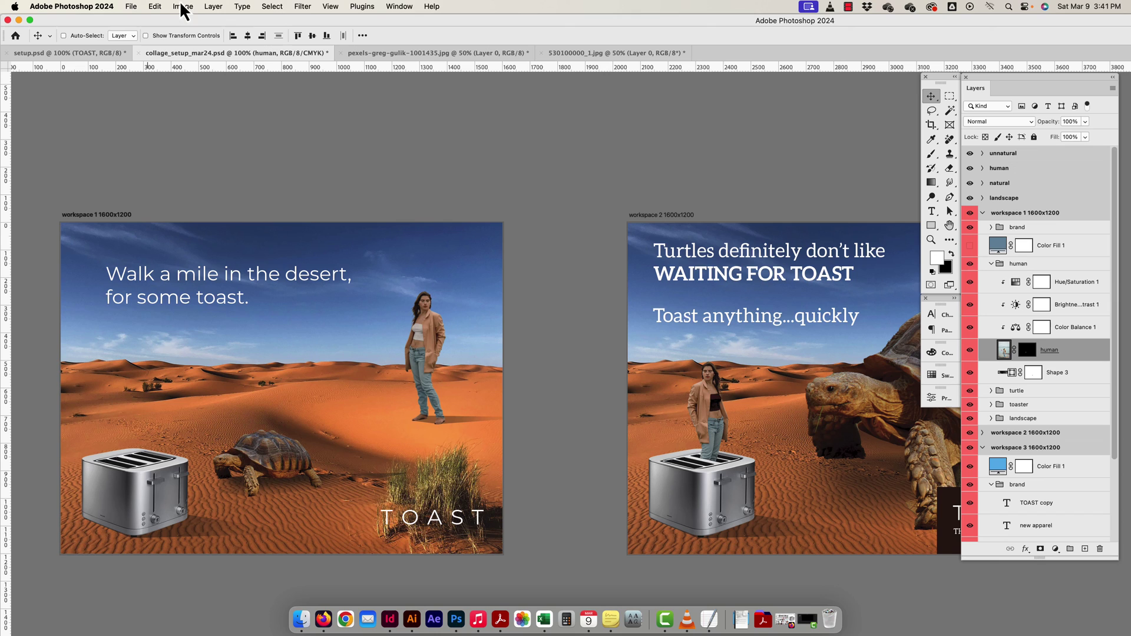
click(302, 6)
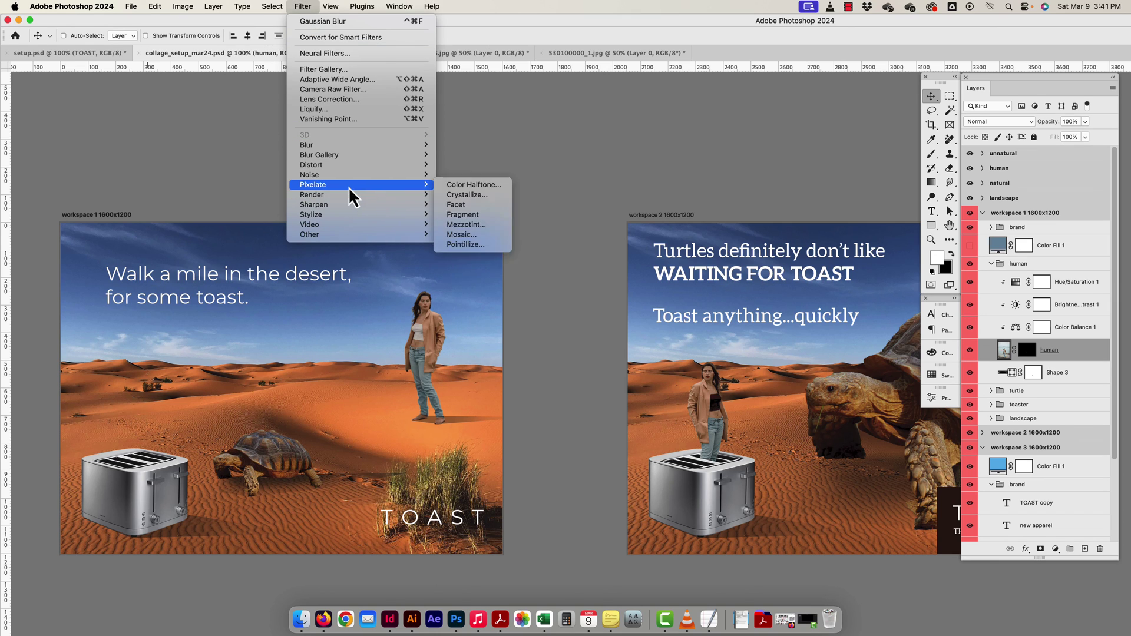
mouse_move(340, 204)
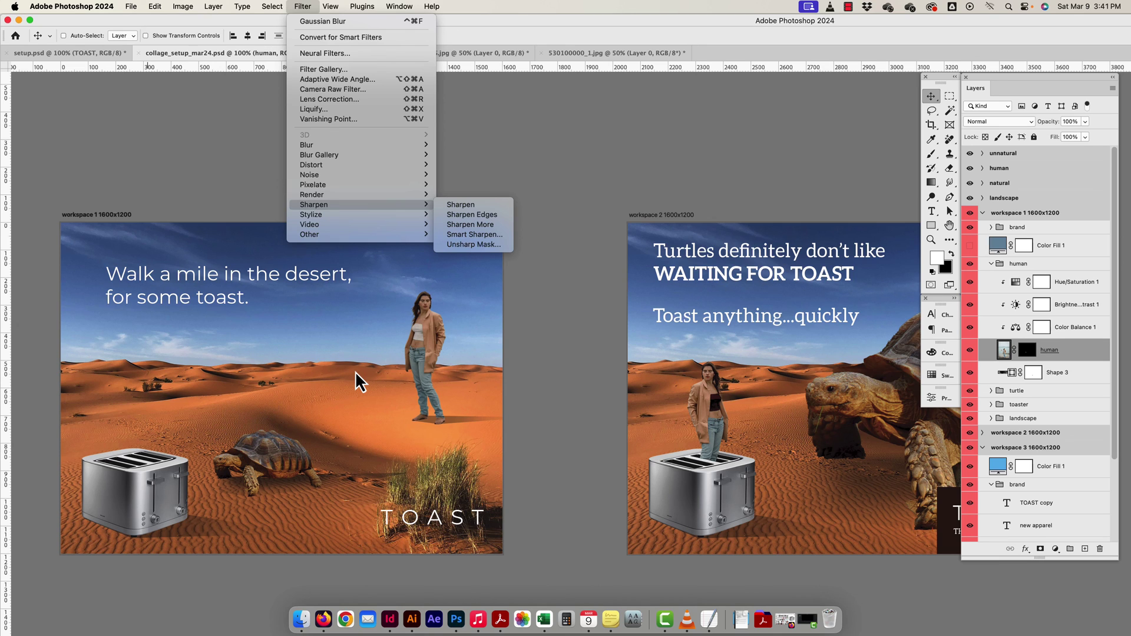
click(343, 394)
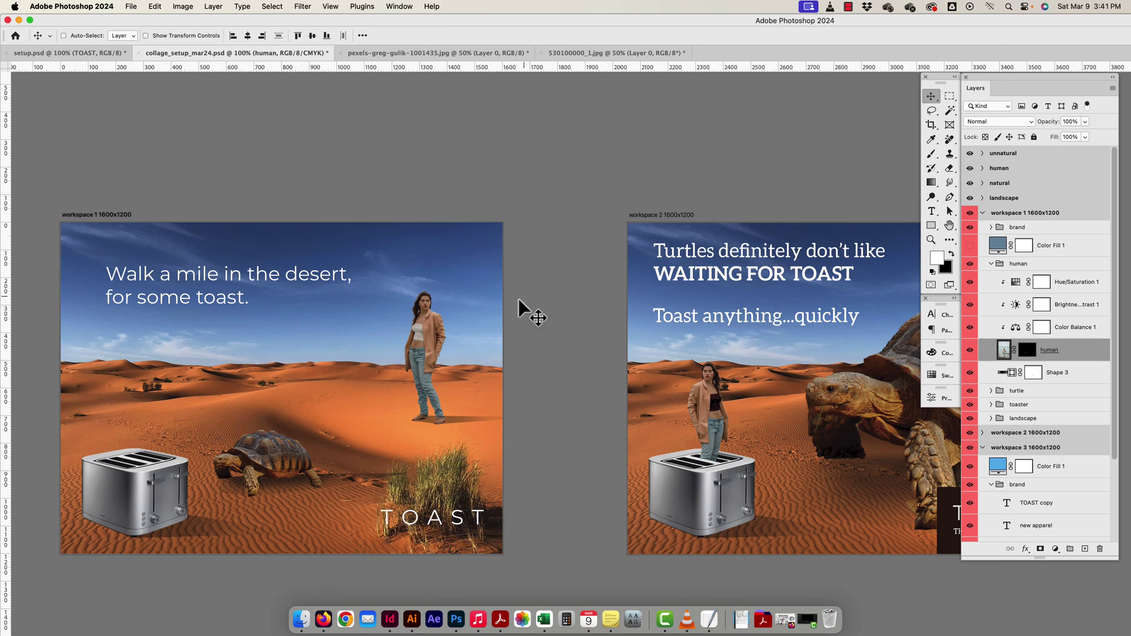
Select the landscape layer of workspace 2 and convert it to a Smart Object.
click(1043, 418)
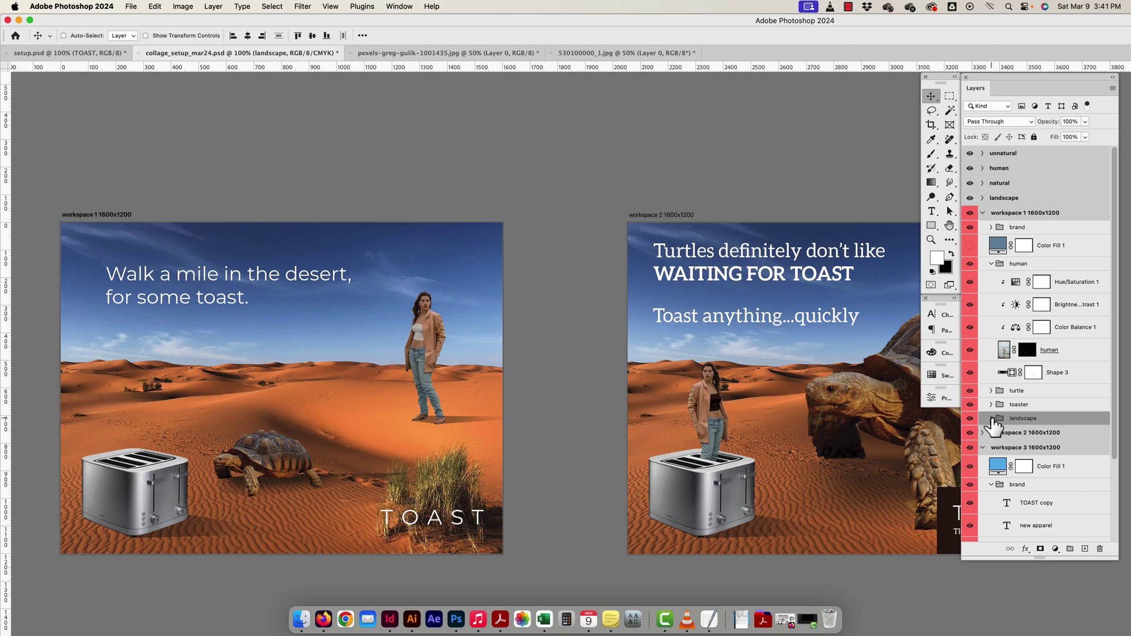
click(991, 418)
click(1058, 437)
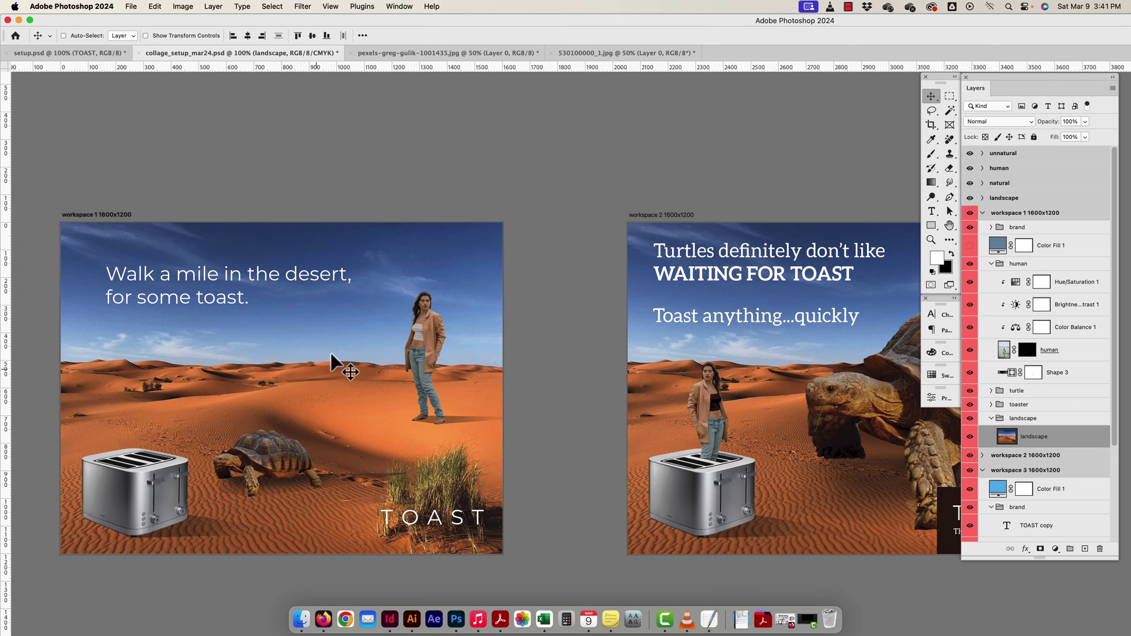
drag(751, 396, 501, 384)
super+click(540, 491)
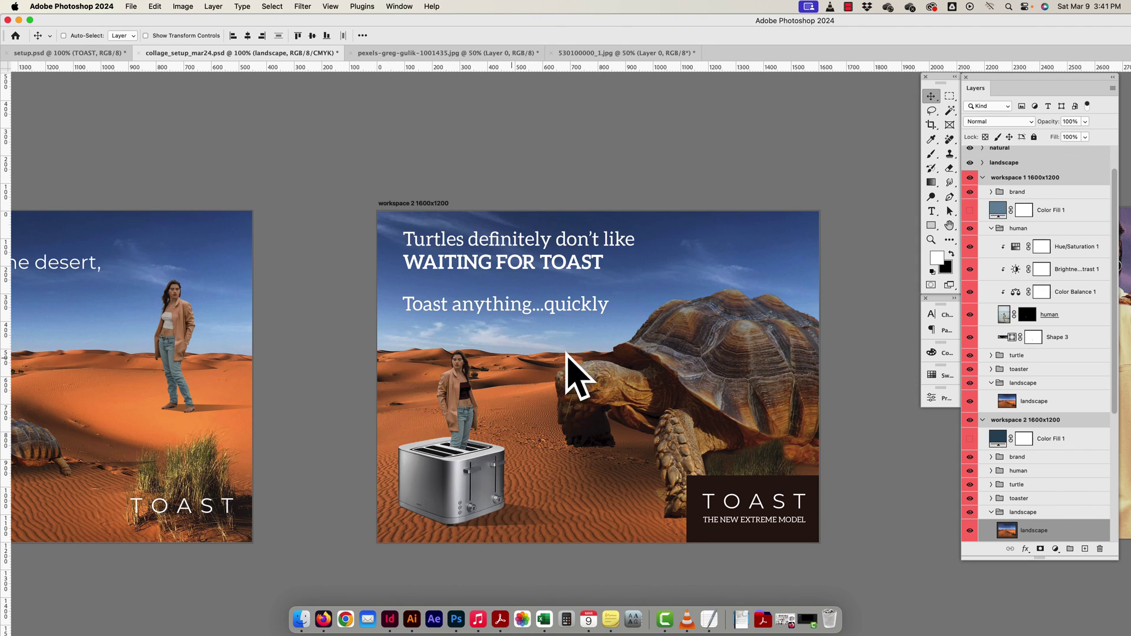
scroll(1090, 483, down, 1)
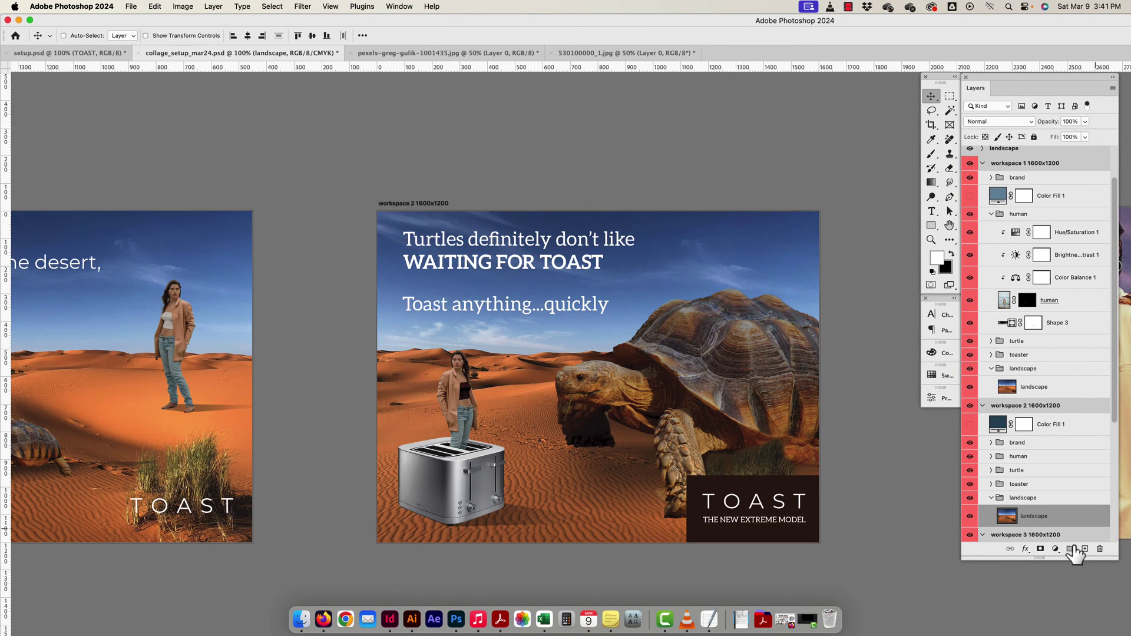
right_click(1074, 514)
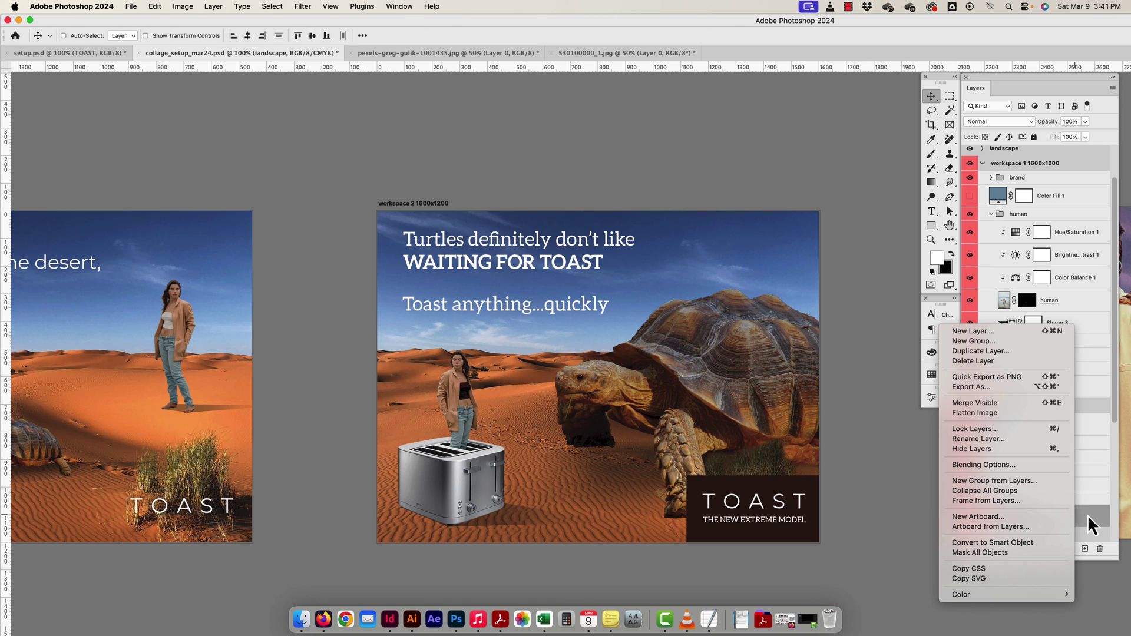
click(1015, 542)
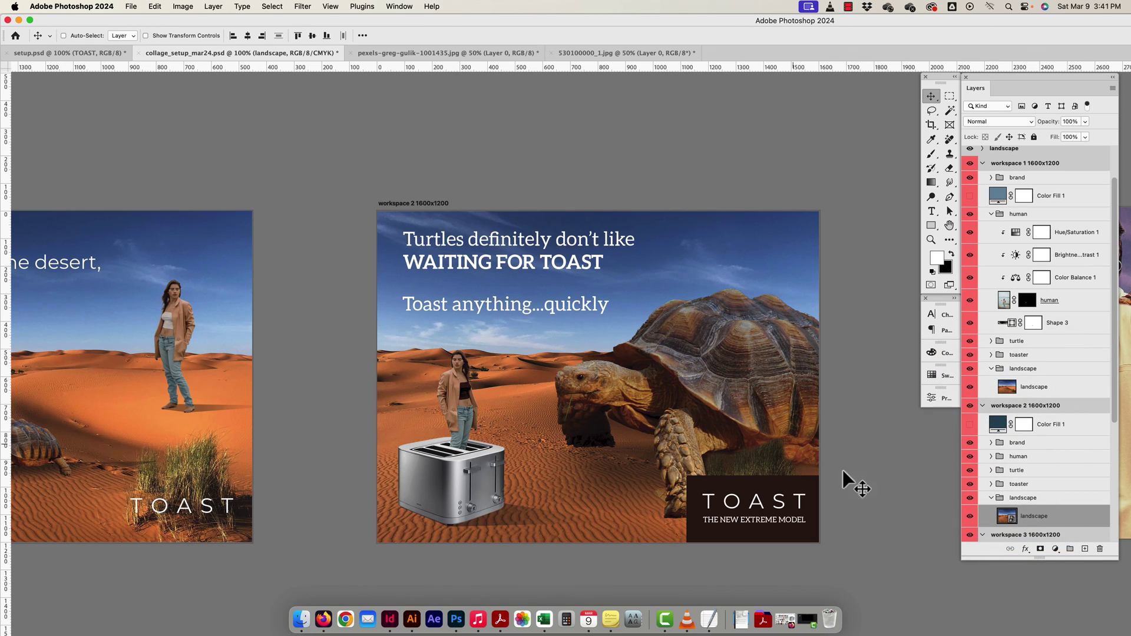
Apply a Gaussian Blur with a 3.0 pixel radius to the workspace 2 landscape Smart Object.
click(274, 7)
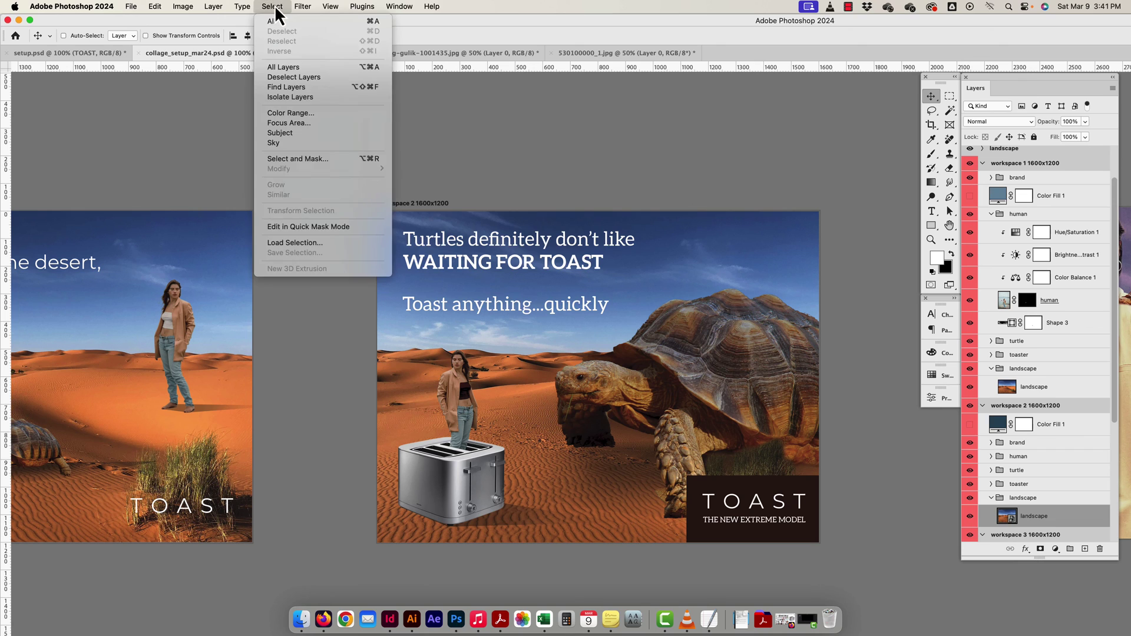
mouse_move(303, 6)
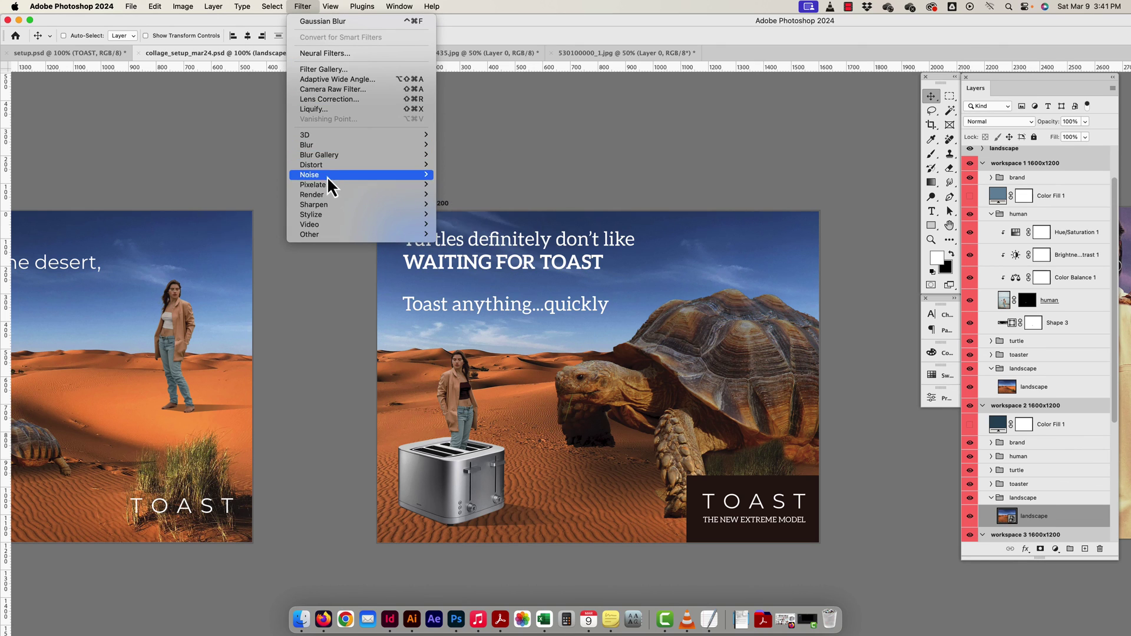
mouse_move(333, 158)
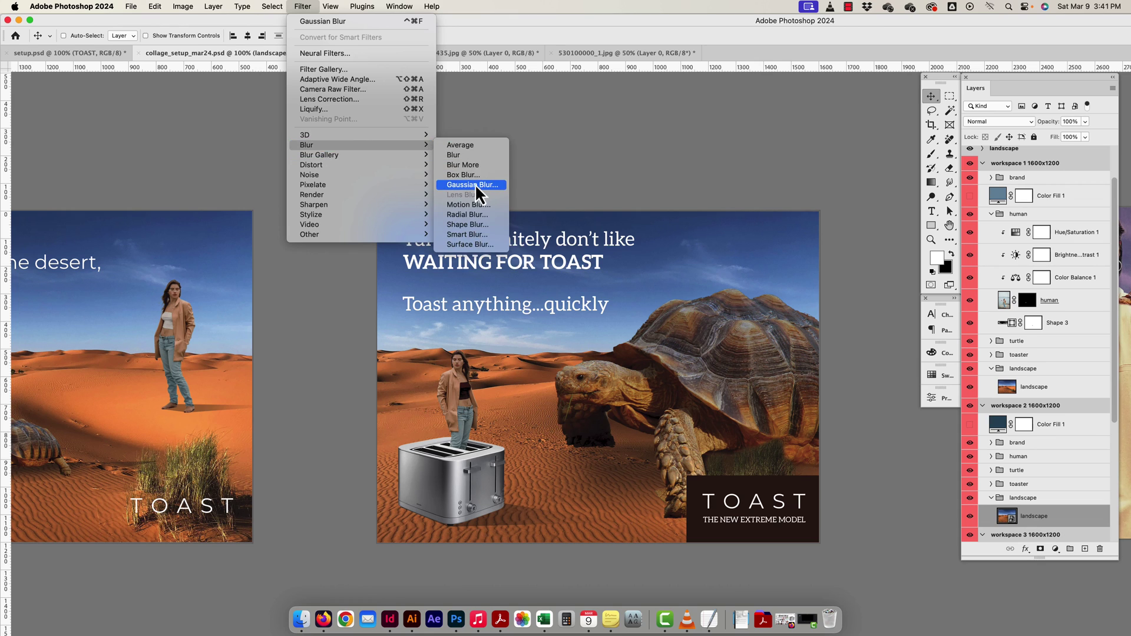
click(475, 185)
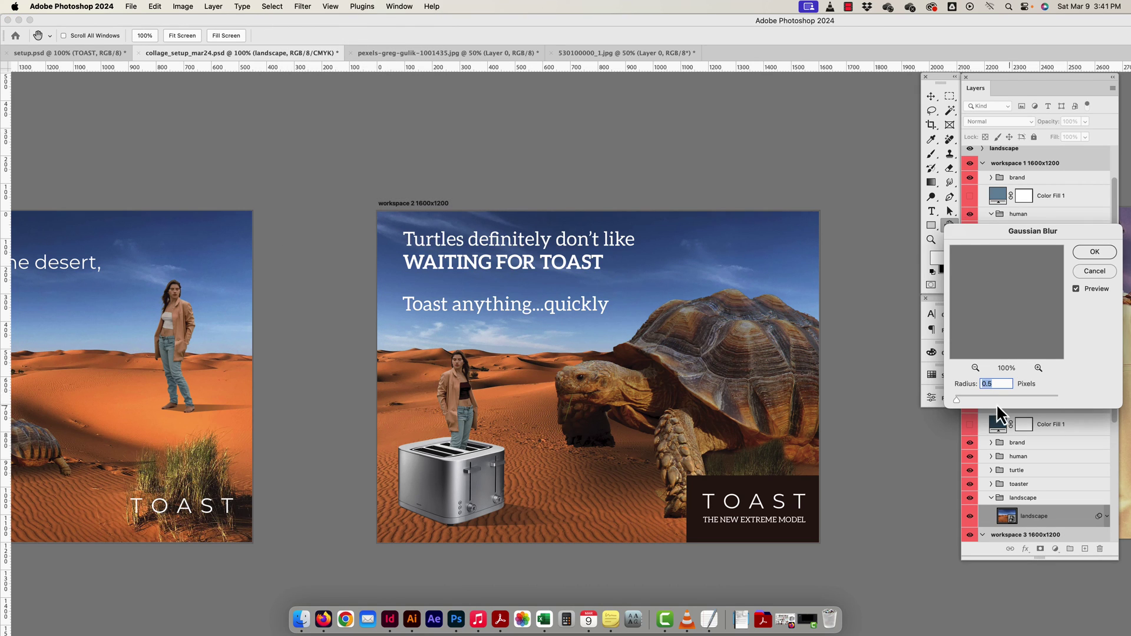
drag(975, 398, 961, 398)
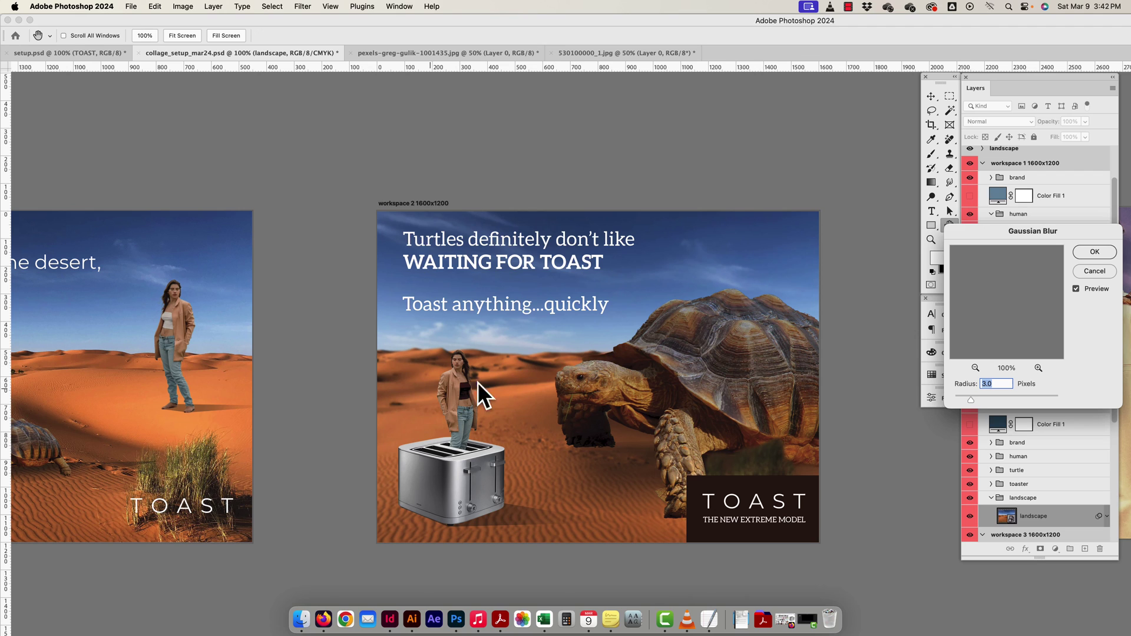
click(1091, 253)
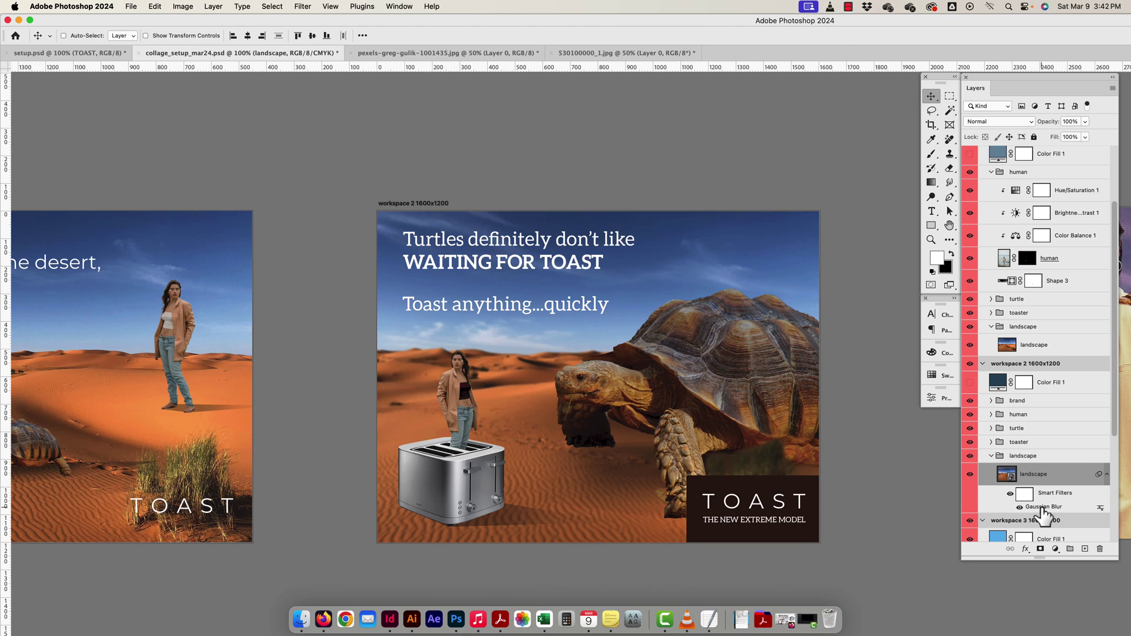
Paint black on the landscape's Smart Filters mask over the foreground sand with a 600 px brush at 25% opacity to reduce the blur there.
click(1011, 495)
click(1023, 498)
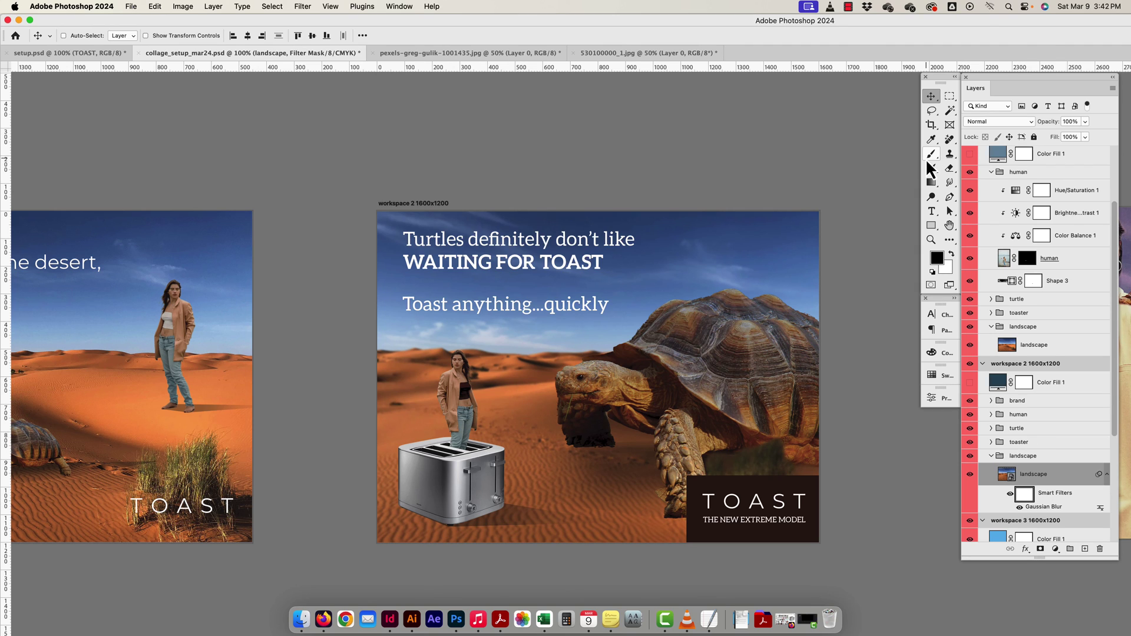
click(927, 156)
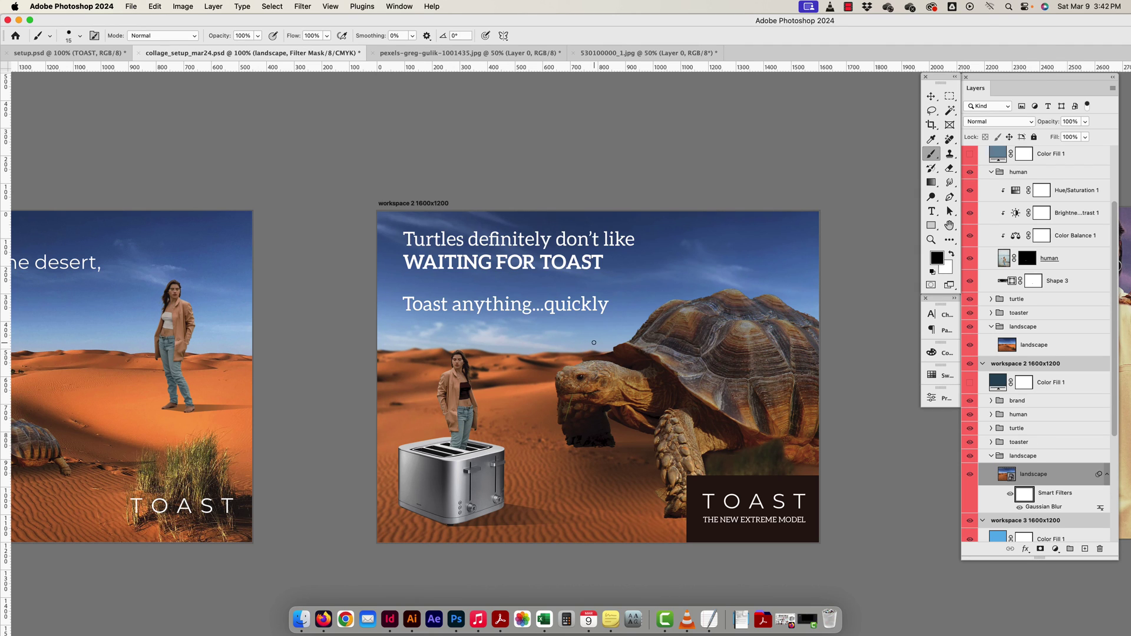
key(bracketright)
key(bracketright)
key(bracketright)
key(bracketright)
key(bracketright)
key(bracketright)
key(bracketright)
key(bracketright)
key(bracketright)
key(bracketright)
key(bracketright)
key(bracketright)
key(bracketright)
key(2)
key(5)
drag(807, 508, 792, 507)
key(super+z)
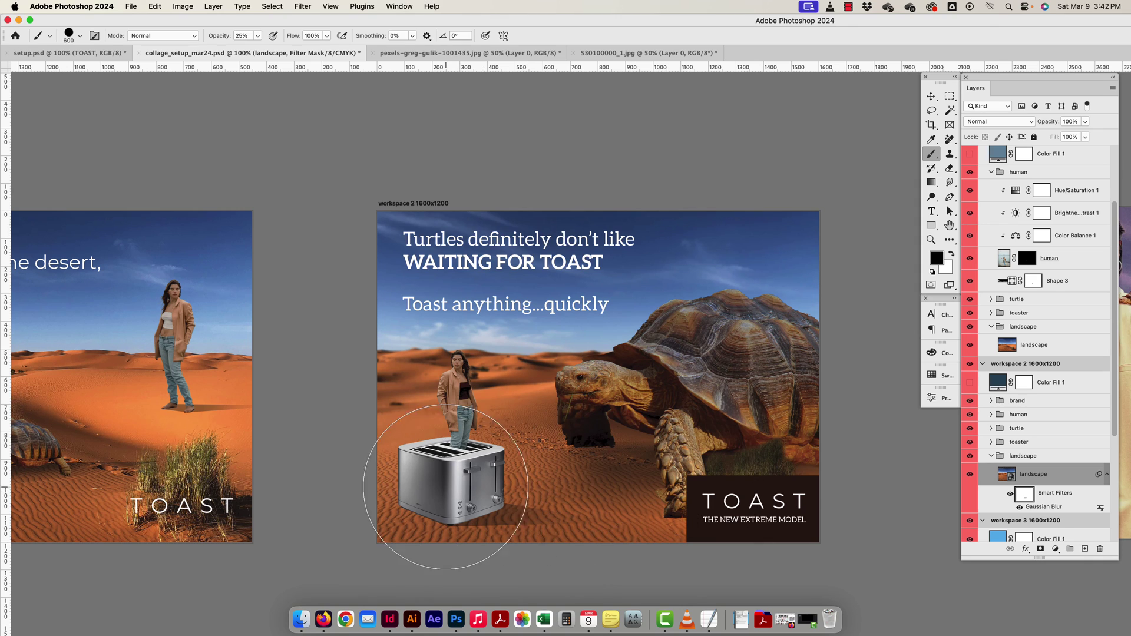
Refine the Smart Filters mask with black brush strokes at 10% and 25% opacity to blend the foreground blur.
key(0)
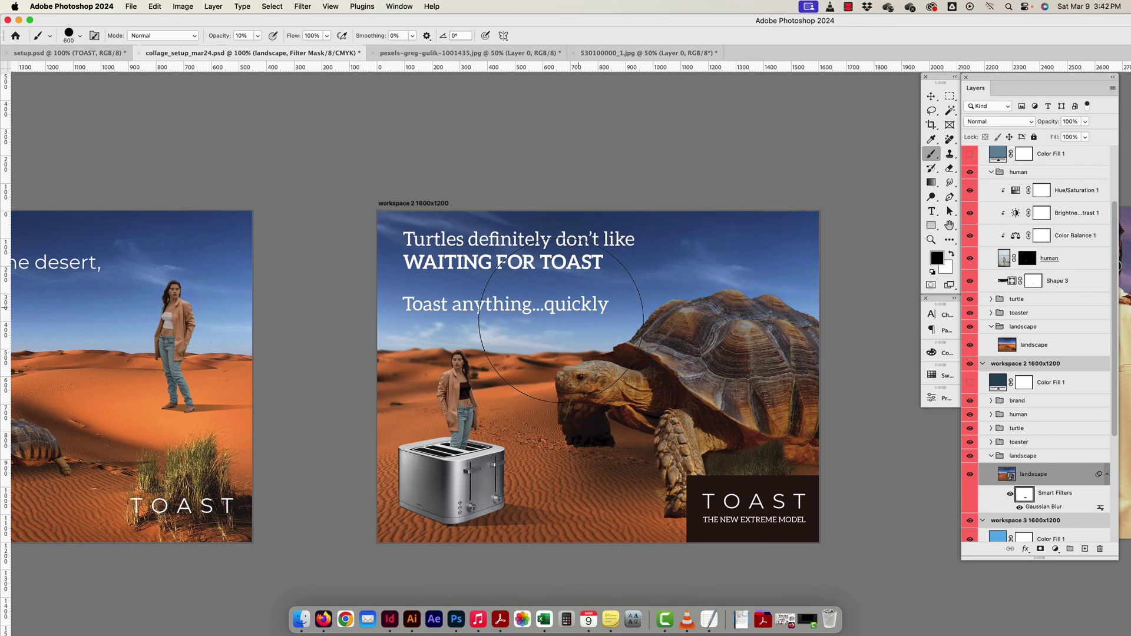
click(931, 96)
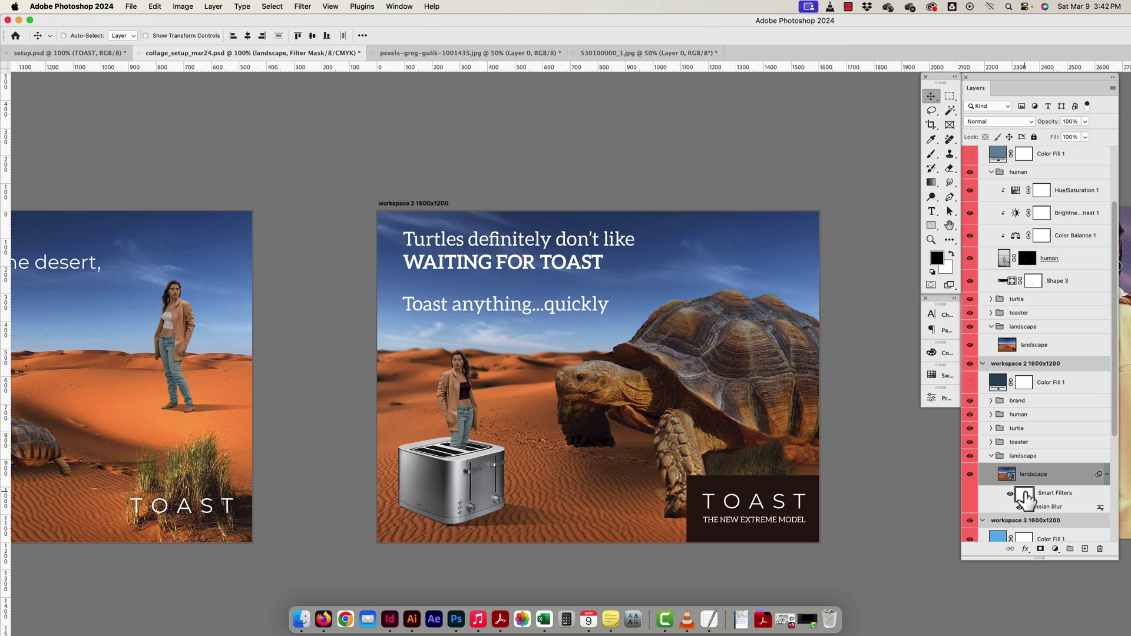
click(931, 154)
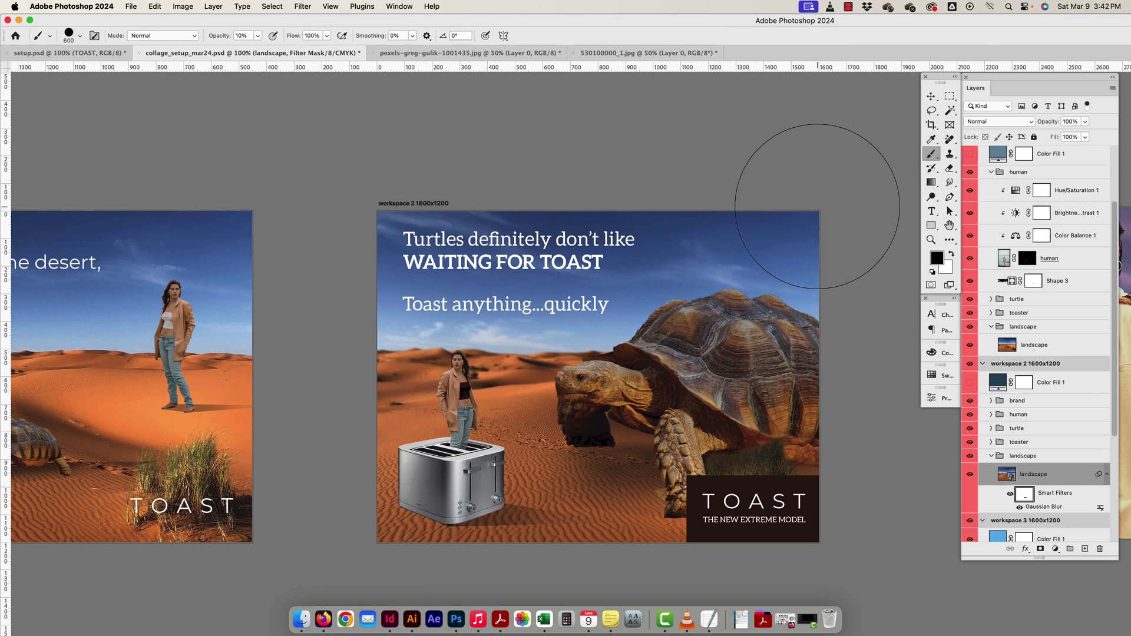
key(2)
key(5)
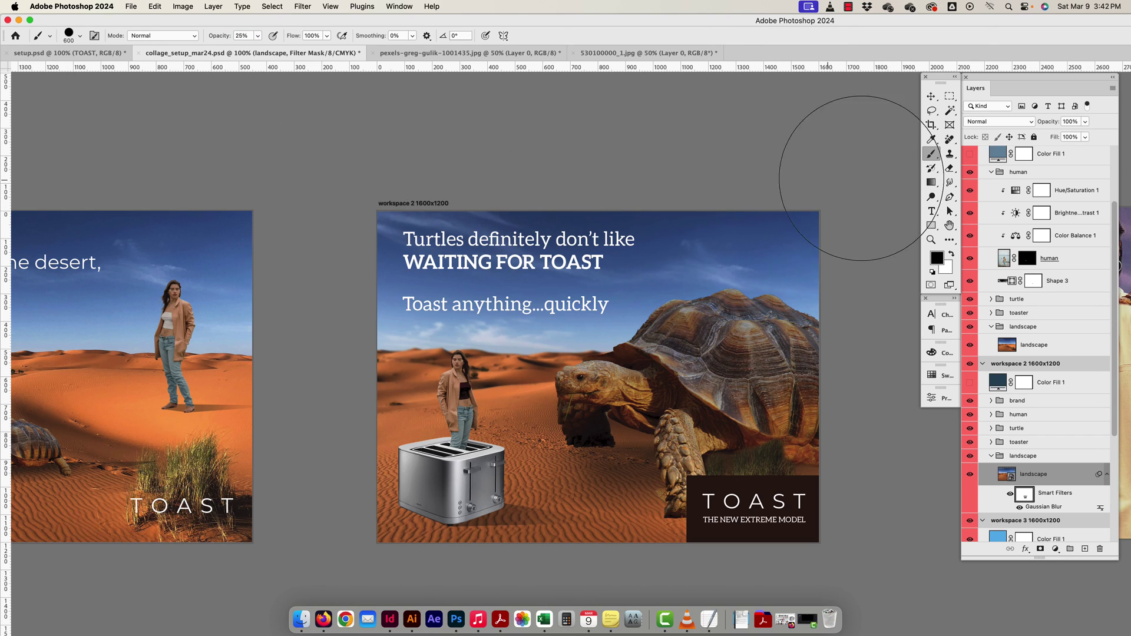
click(930, 97)
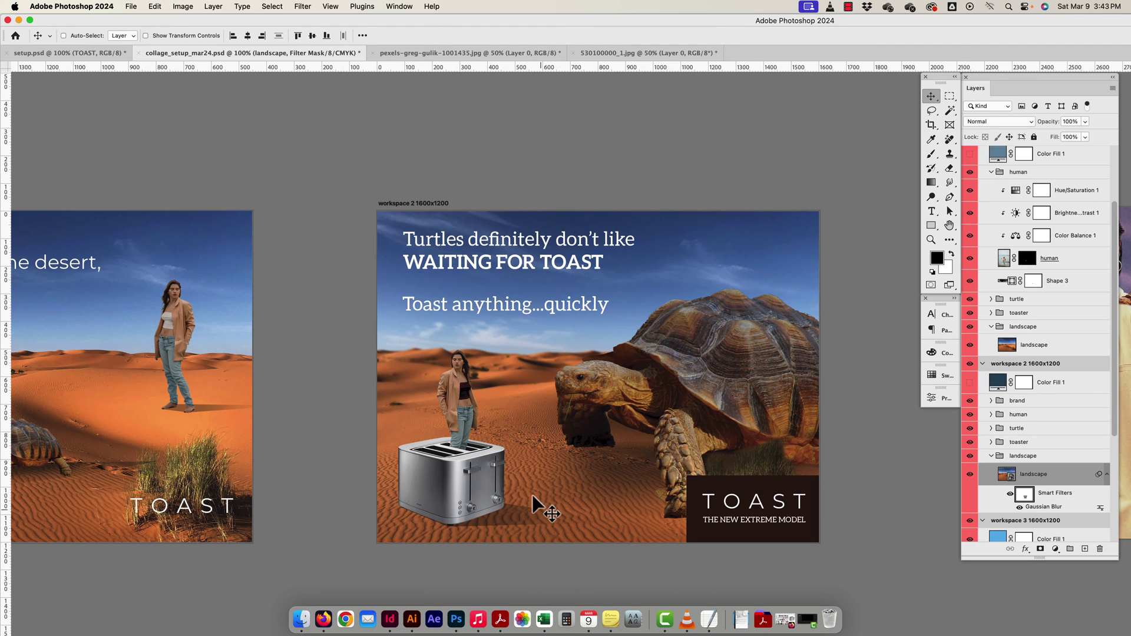
Examine the transition from blurred dunes to foreground sand around the toaster and turtle in workspace 2 up close.
key(super+equal)
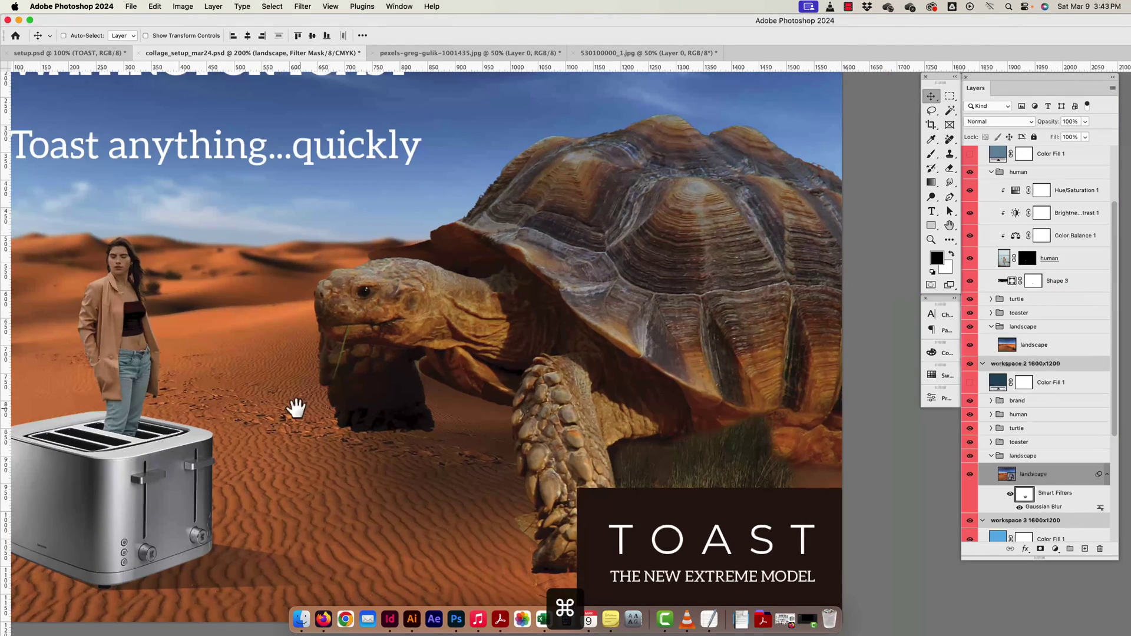
drag(295, 409, 597, 465)
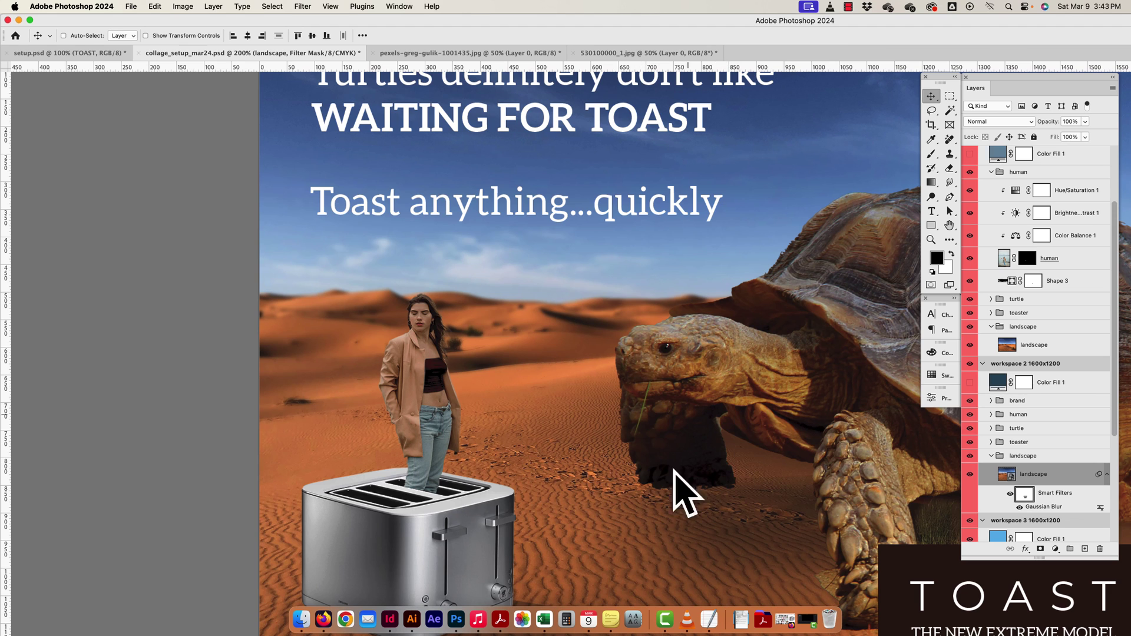
drag(739, 505, 569, 428)
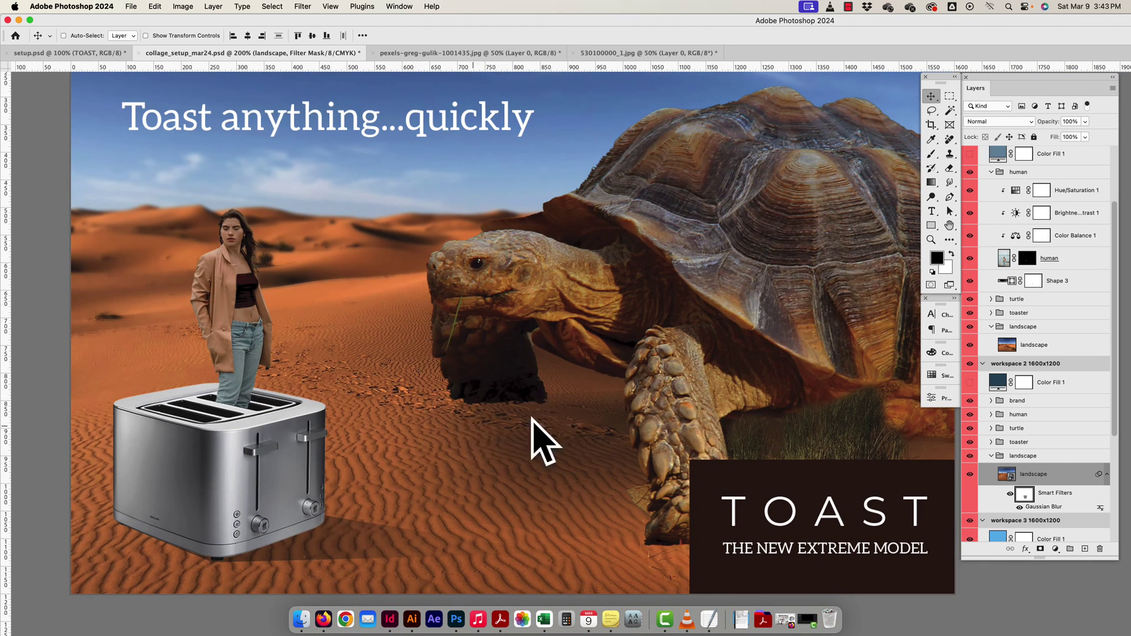
scroll(765, 459, left, 5)
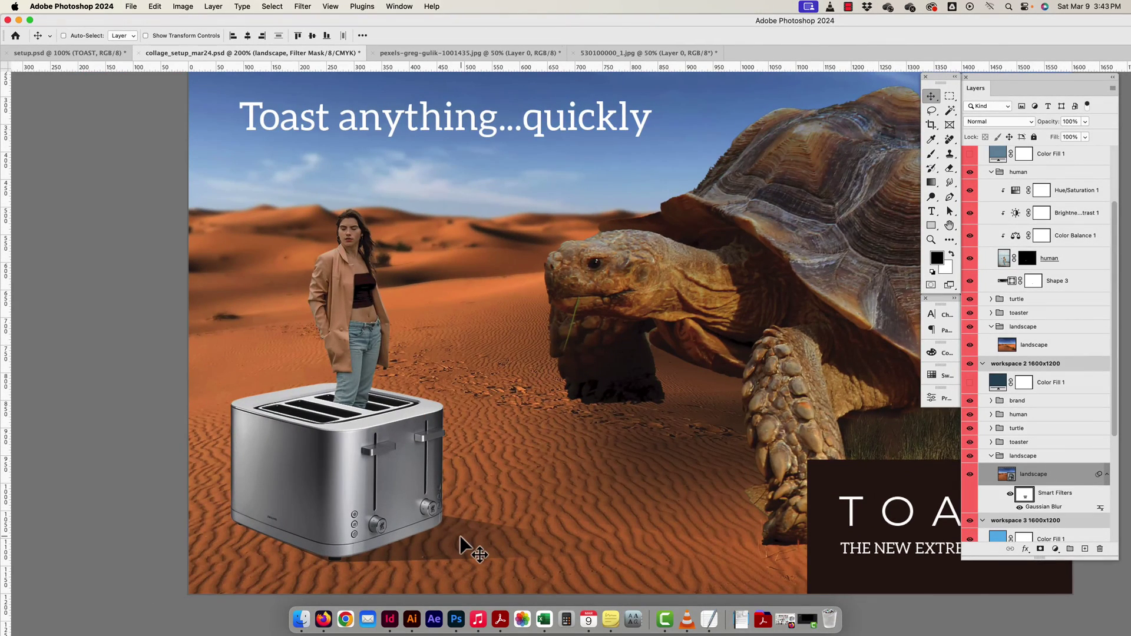
key(super+minus)
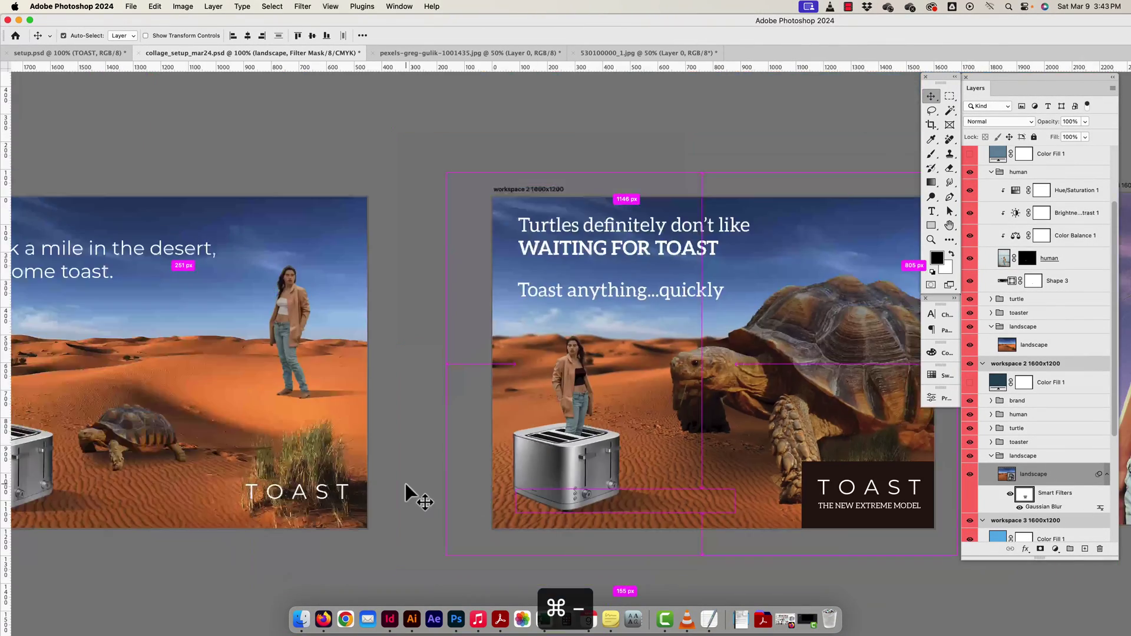
Examine the three workspace collages, the Instagram and Facebook versions, and the four source image artboards across the document.
drag(561, 323, 363, 300)
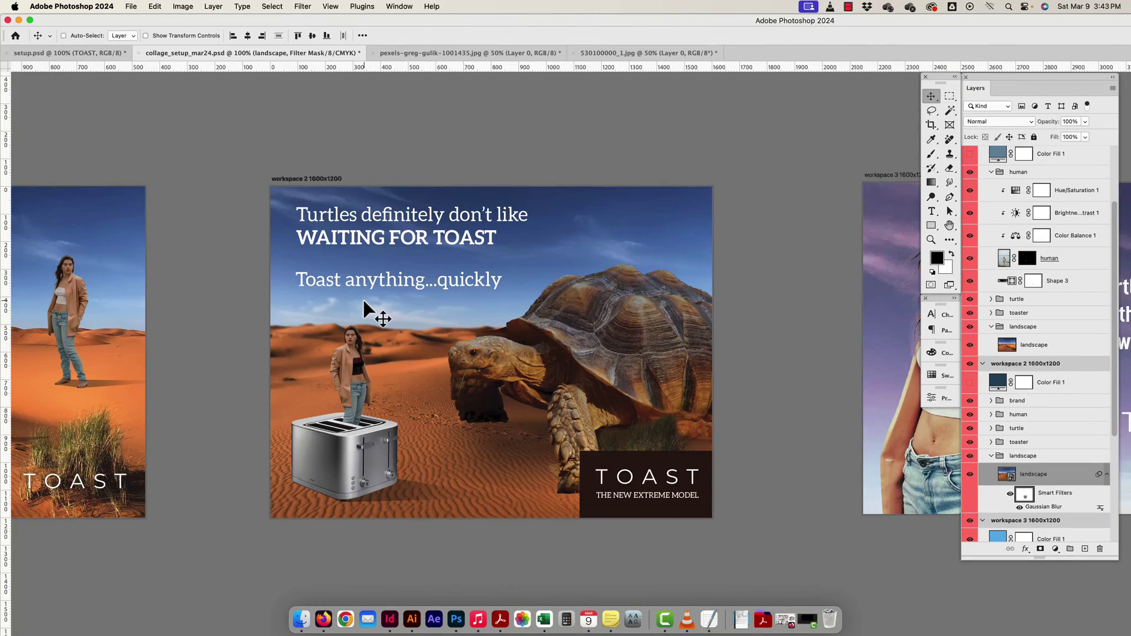
key(super+minus)
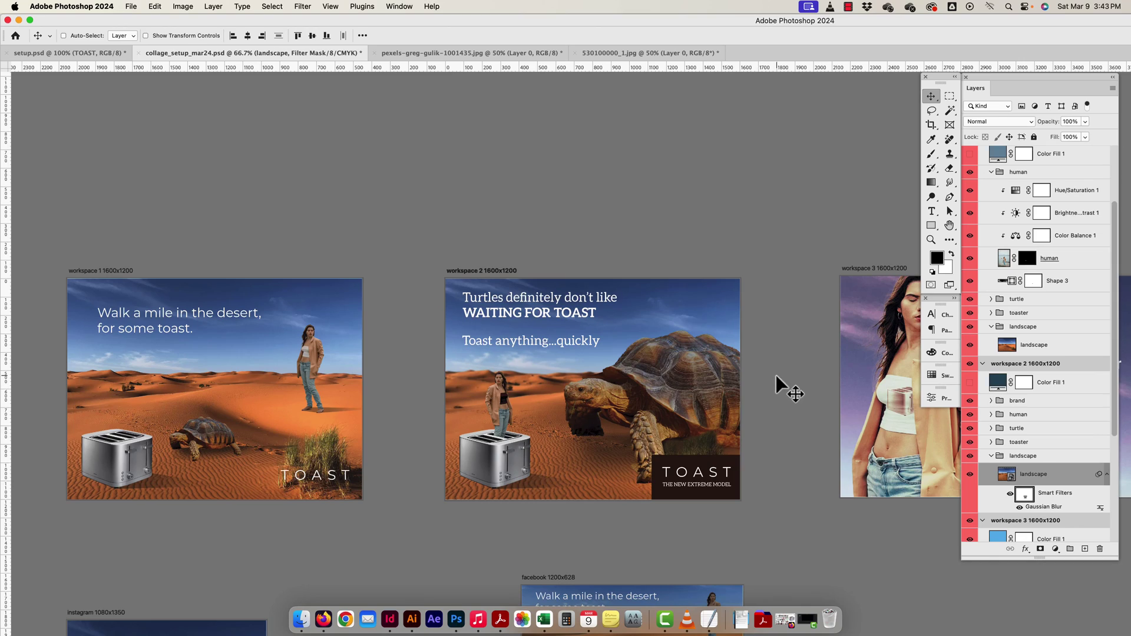
drag(775, 375, 517, 322)
key(super+minus)
key(super+minus)
key(super+minus)
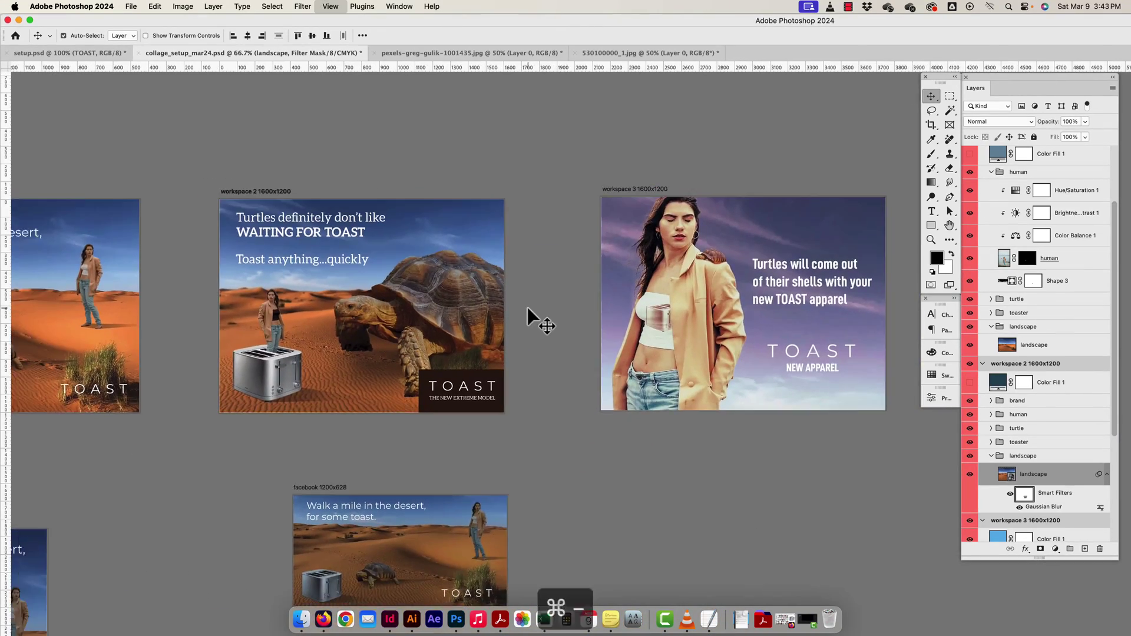
key(super+minus)
drag(619, 353, 354, 341)
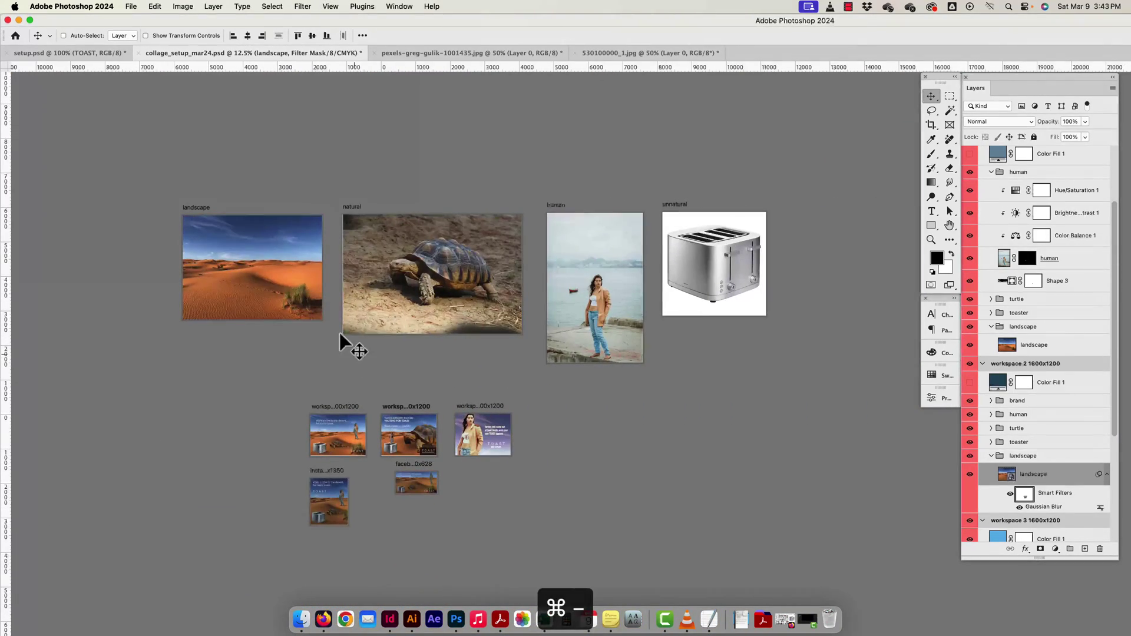
key(super+plus)
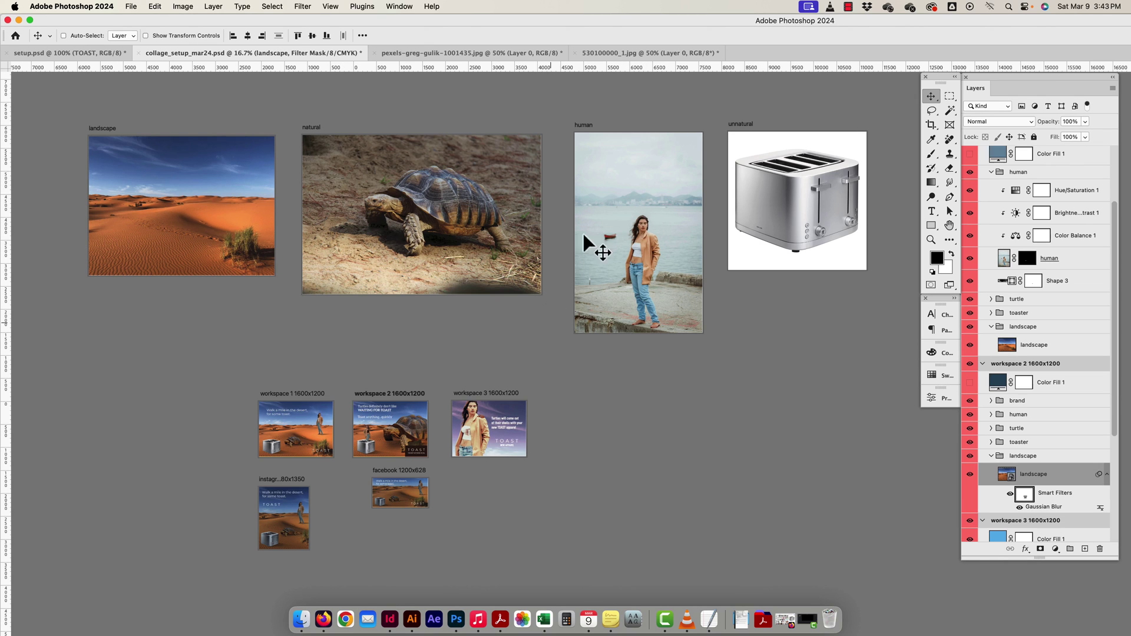
drag(595, 457, 684, 378)
scroll(499, 377, up, 4)
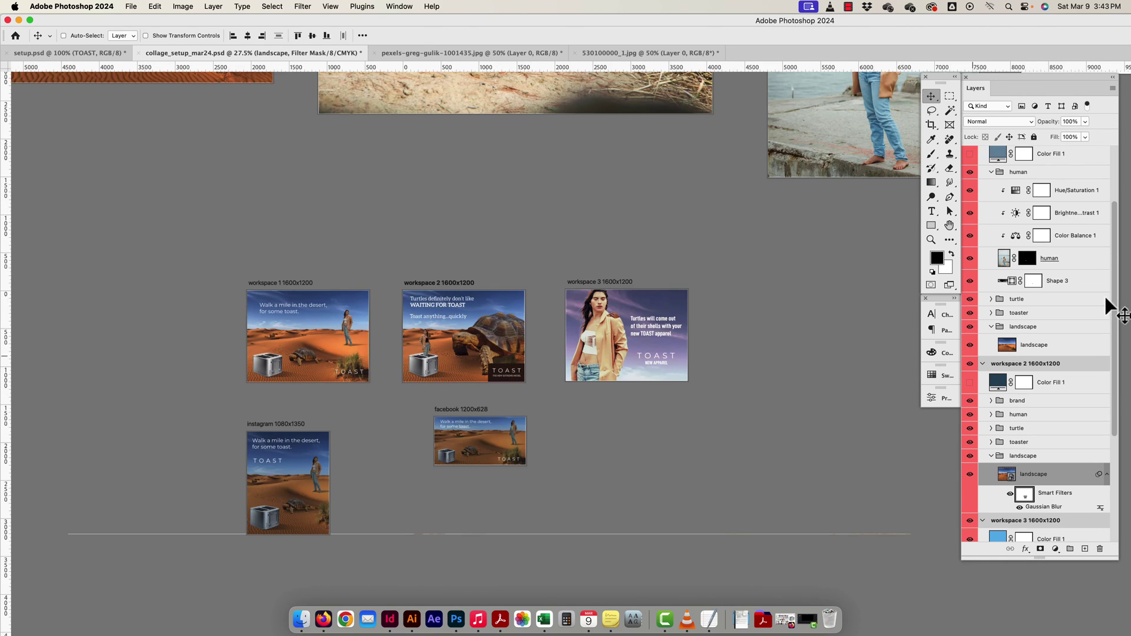
Collapse the landscape group in workspace 2 and expand its human group to inspect the adjustment layers and masked human layer.
click(991, 456)
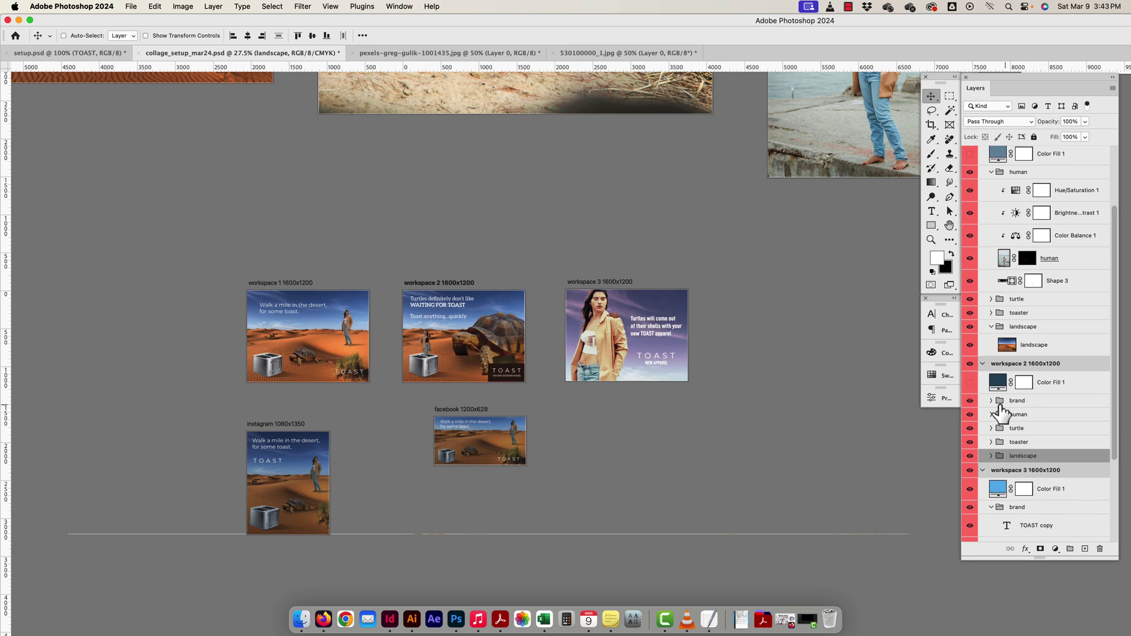
click(991, 401)
click(991, 401)
click(991, 414)
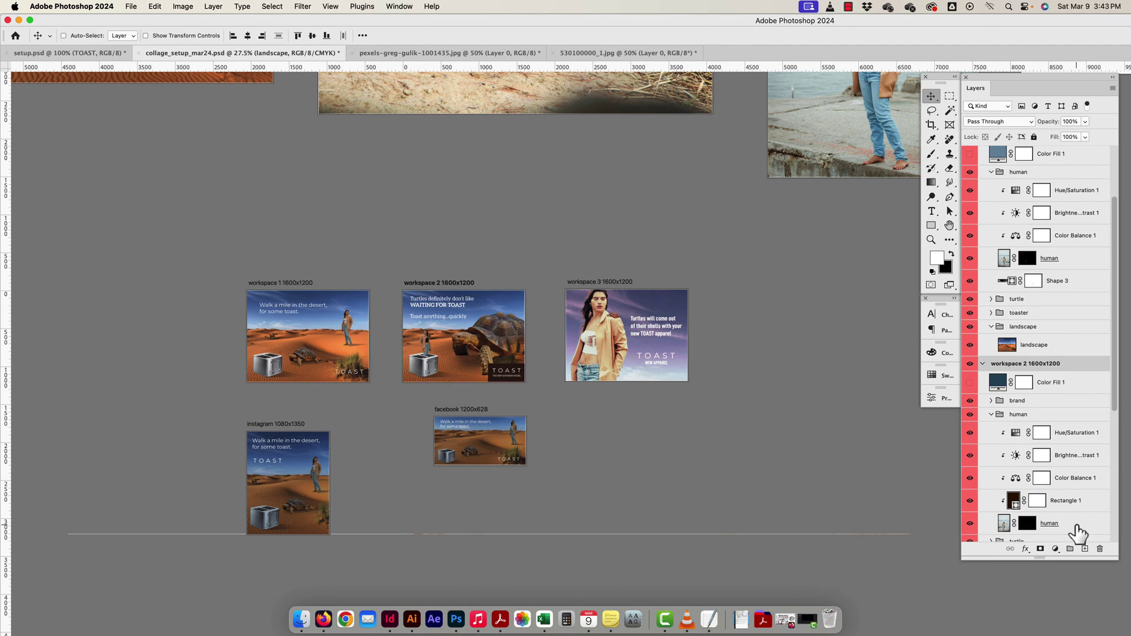
scroll(1077, 533, down, 2)
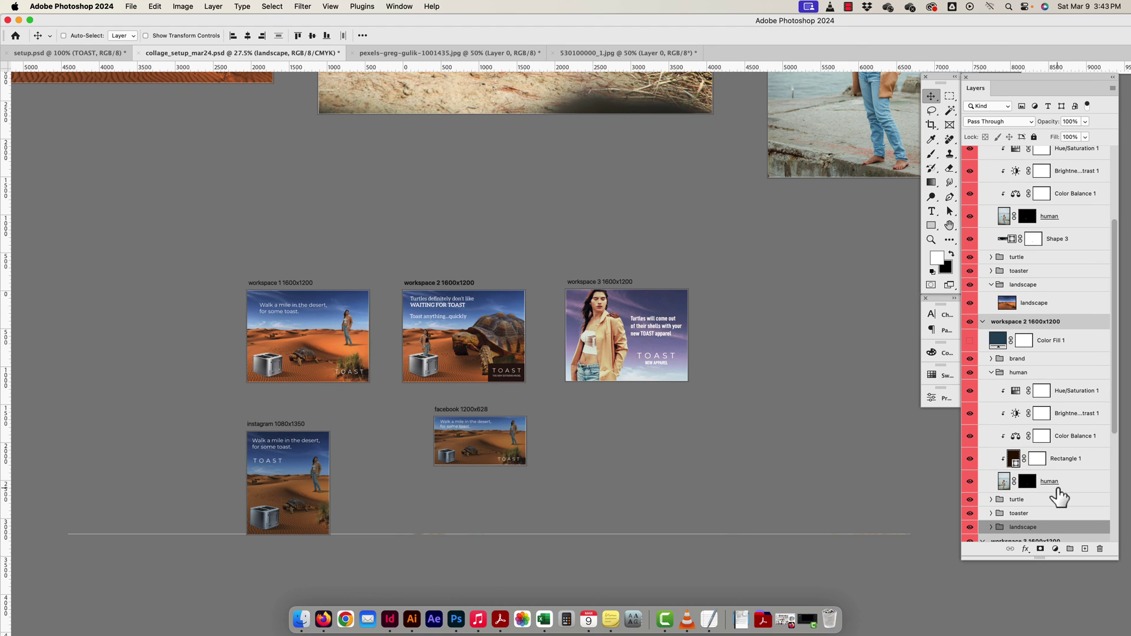